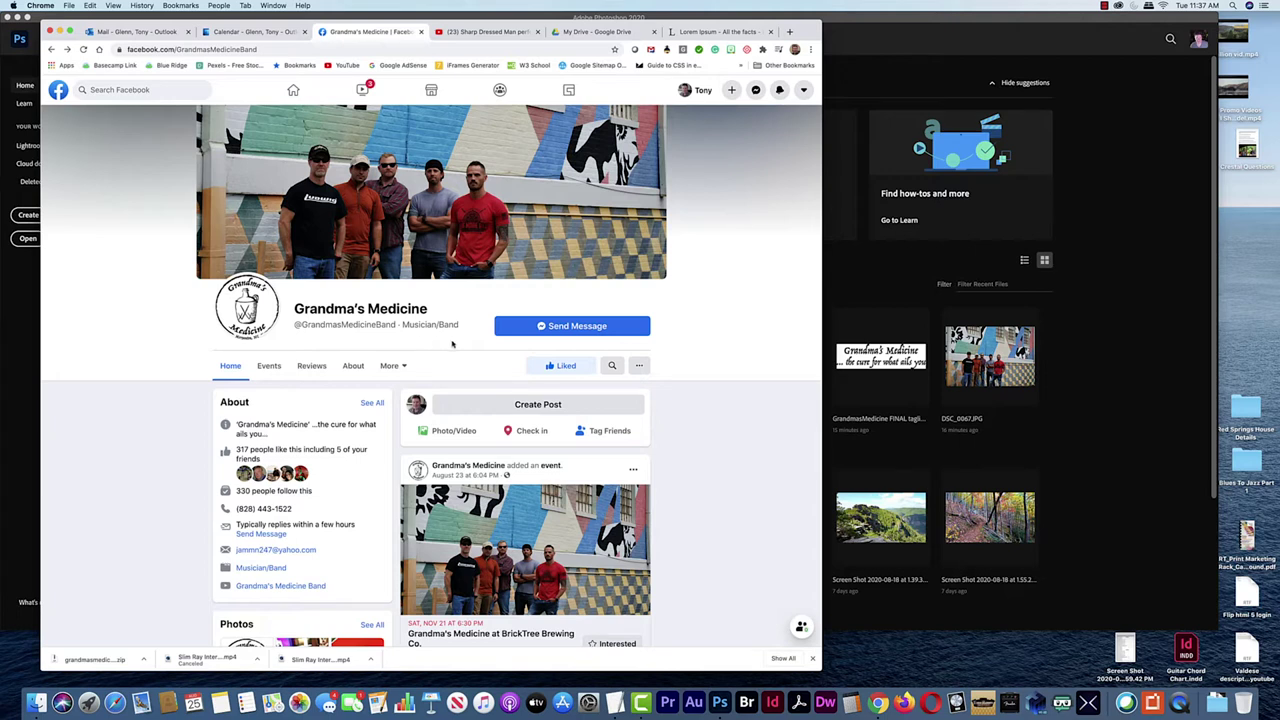
Switch the browser to Google Drive and expand the full Google apps list
scroll(325, 355, "down", 15)
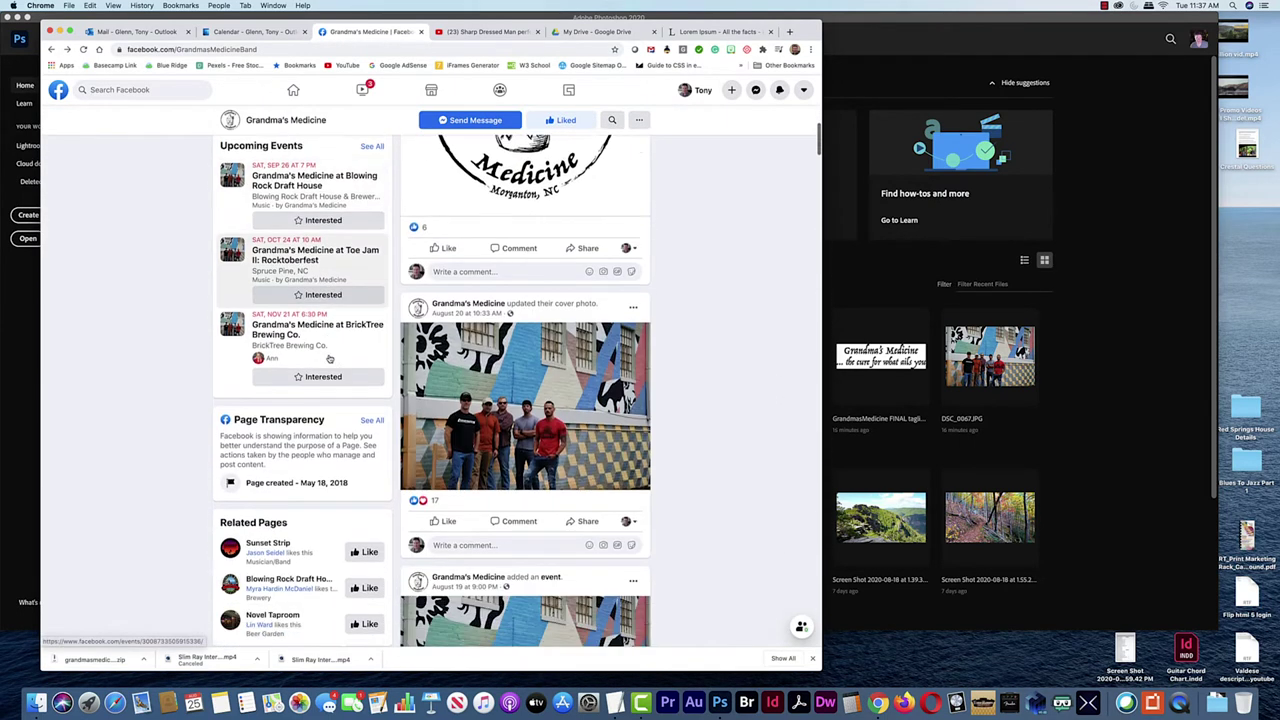
scroll(329, 358, "up", 15)
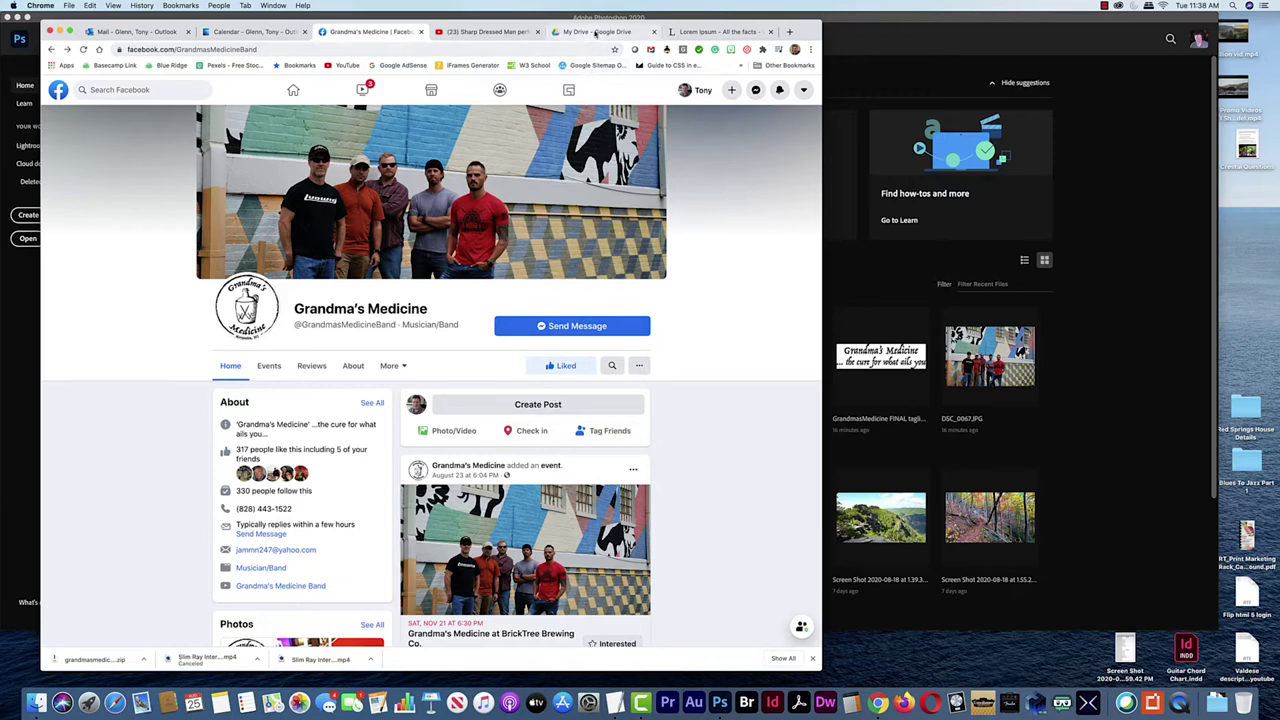
left_click(596, 34)
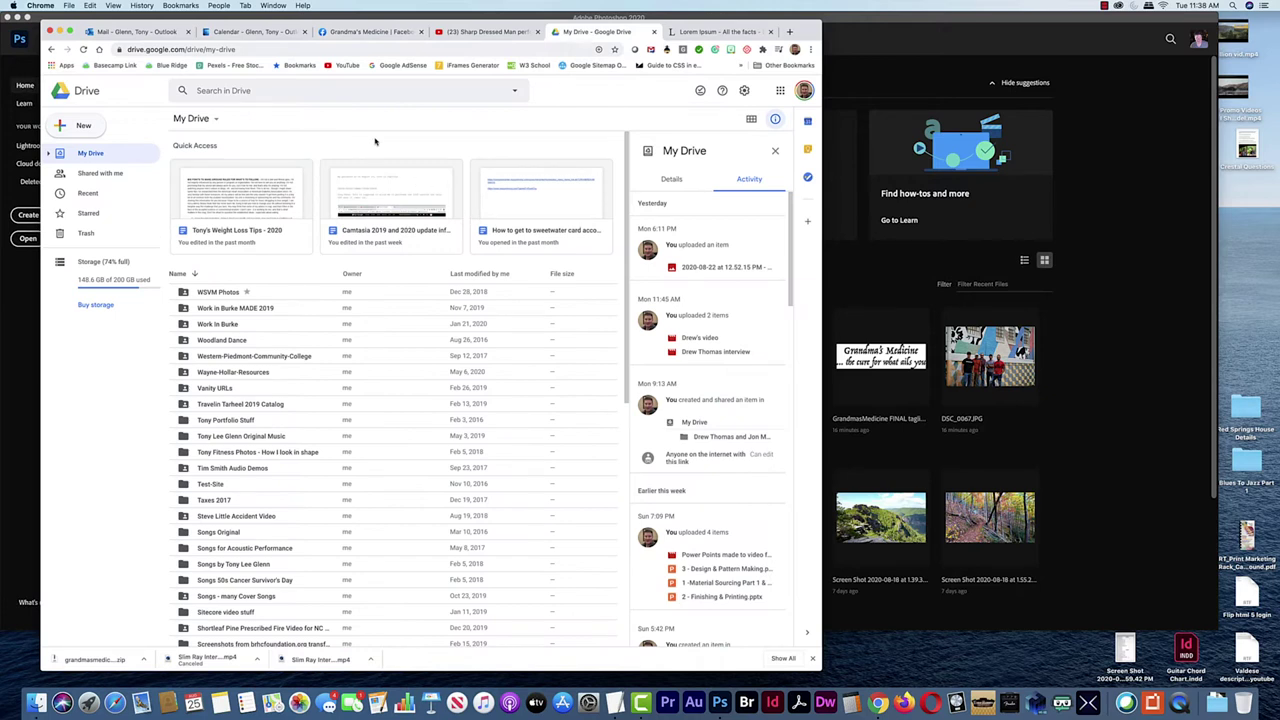
left_click_drag(811, 33, 821, 25)
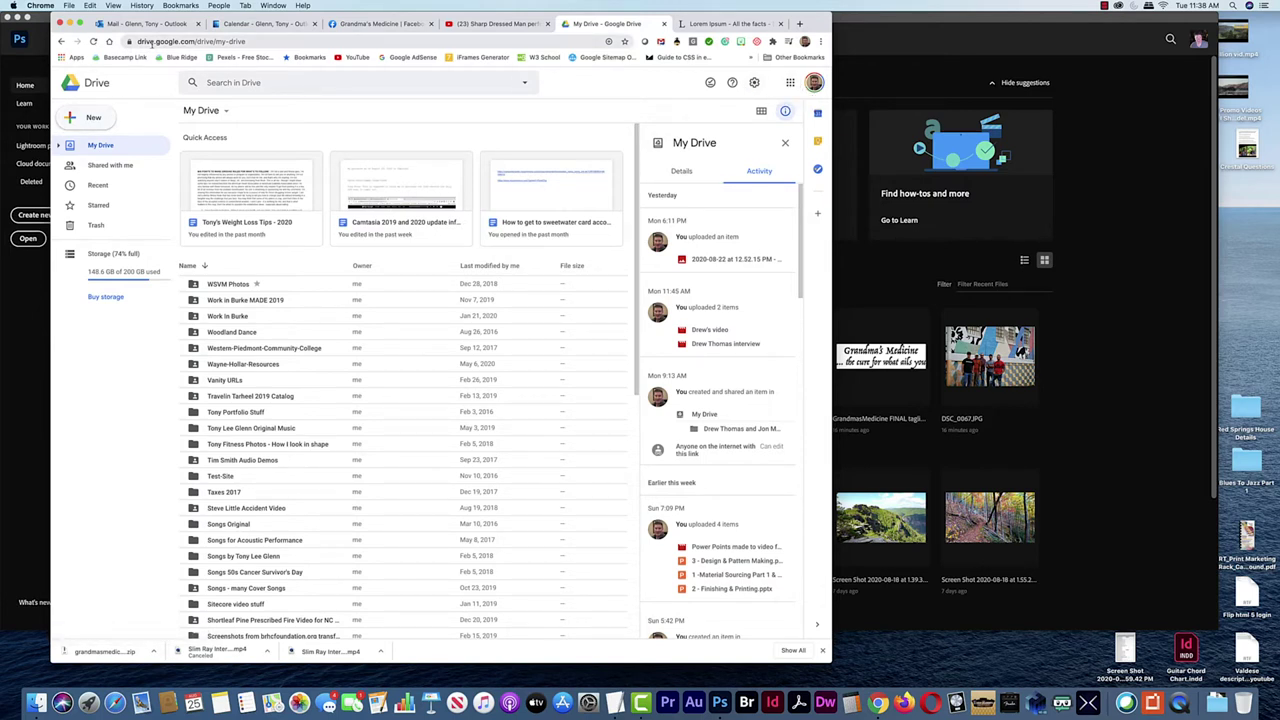
left_click(790, 82)
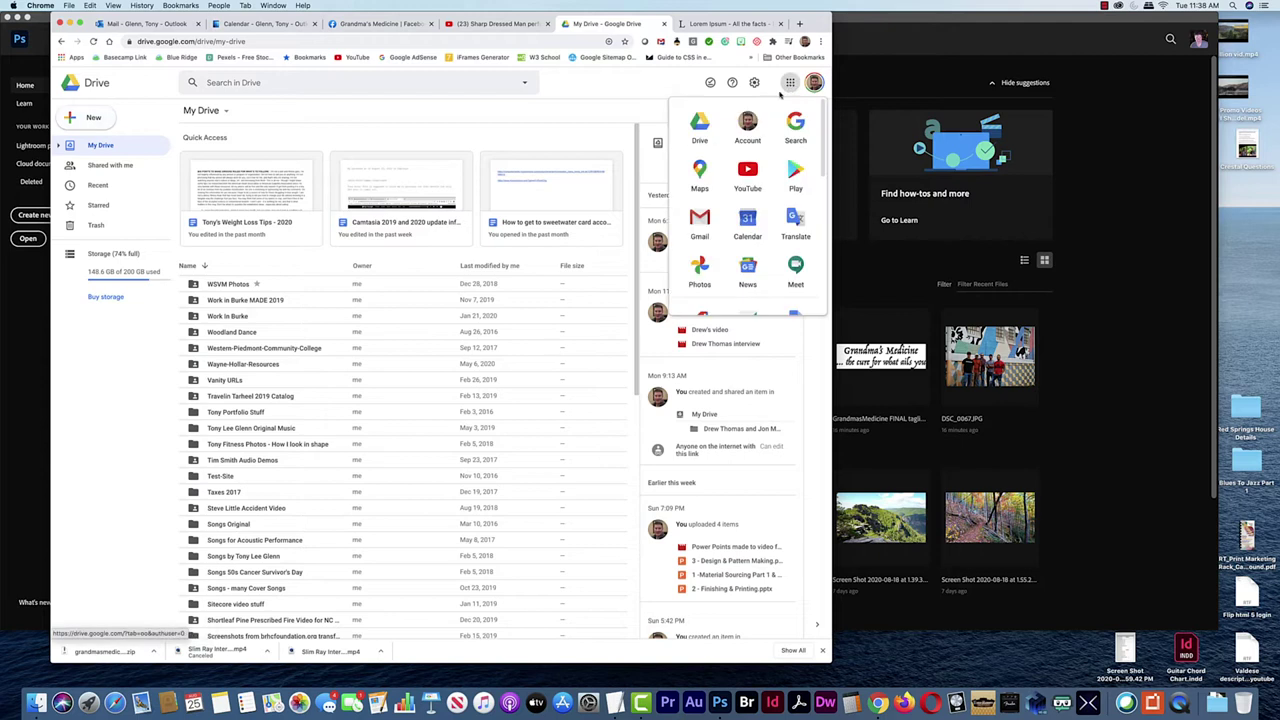
left_click_drag(699, 127, 708, 131)
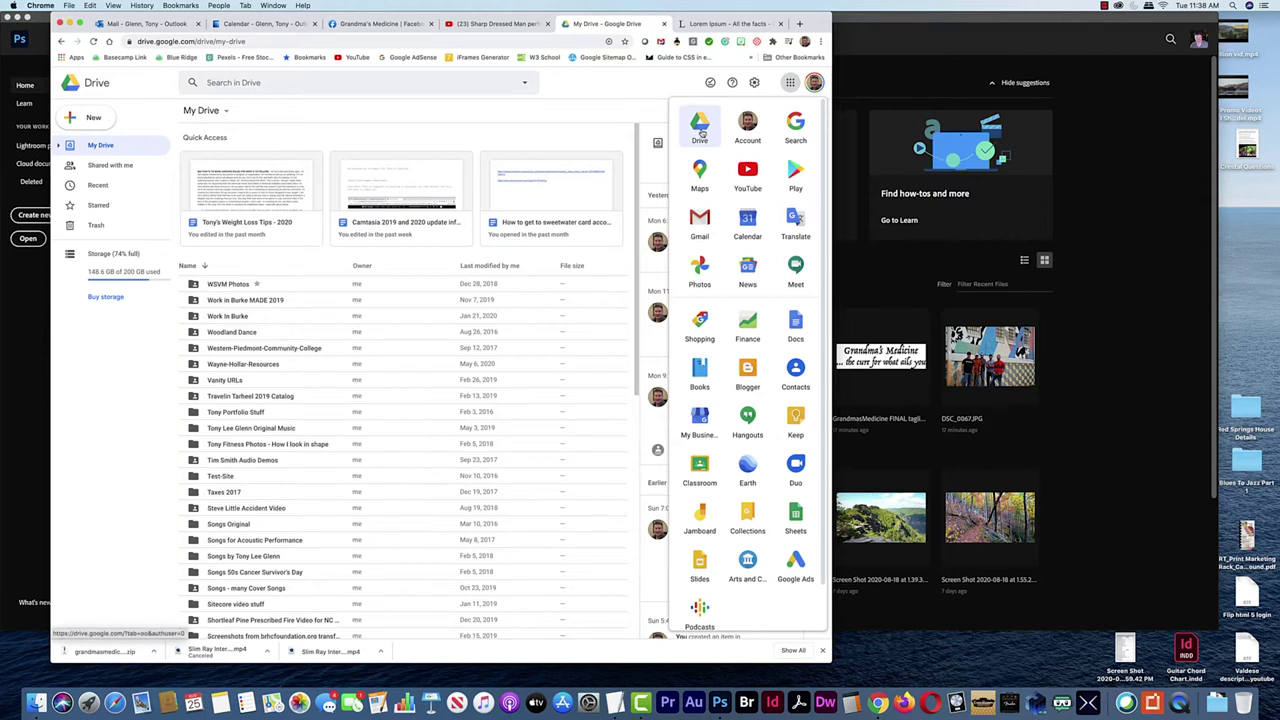
Reload Drive and create a new Google Sites site from New > More
left_click(699, 126)
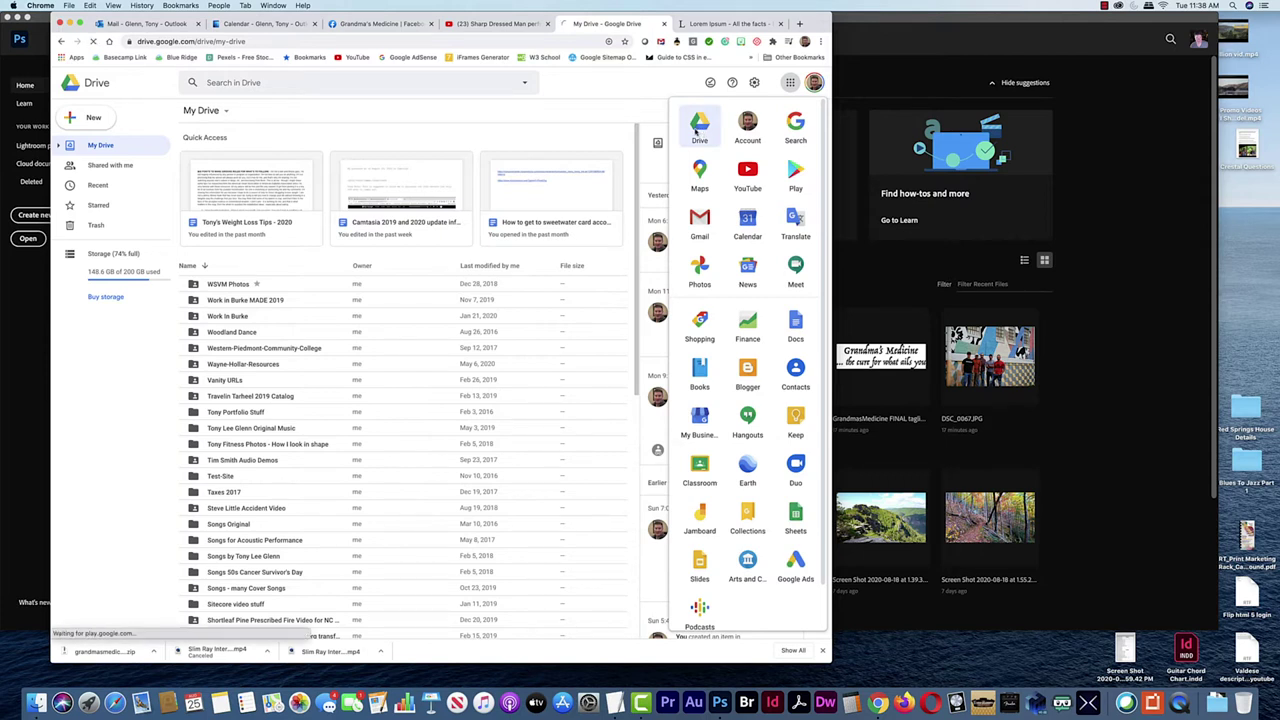
left_click(93, 119)
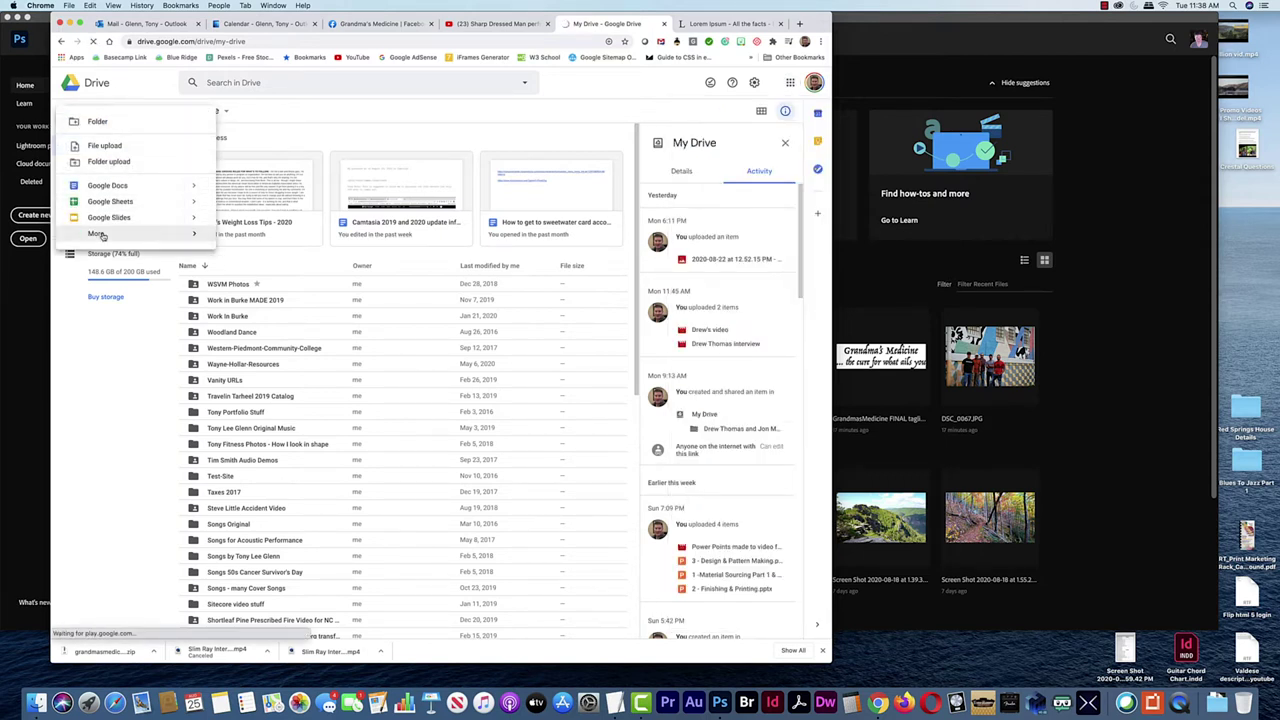
mouse_move(98, 234)
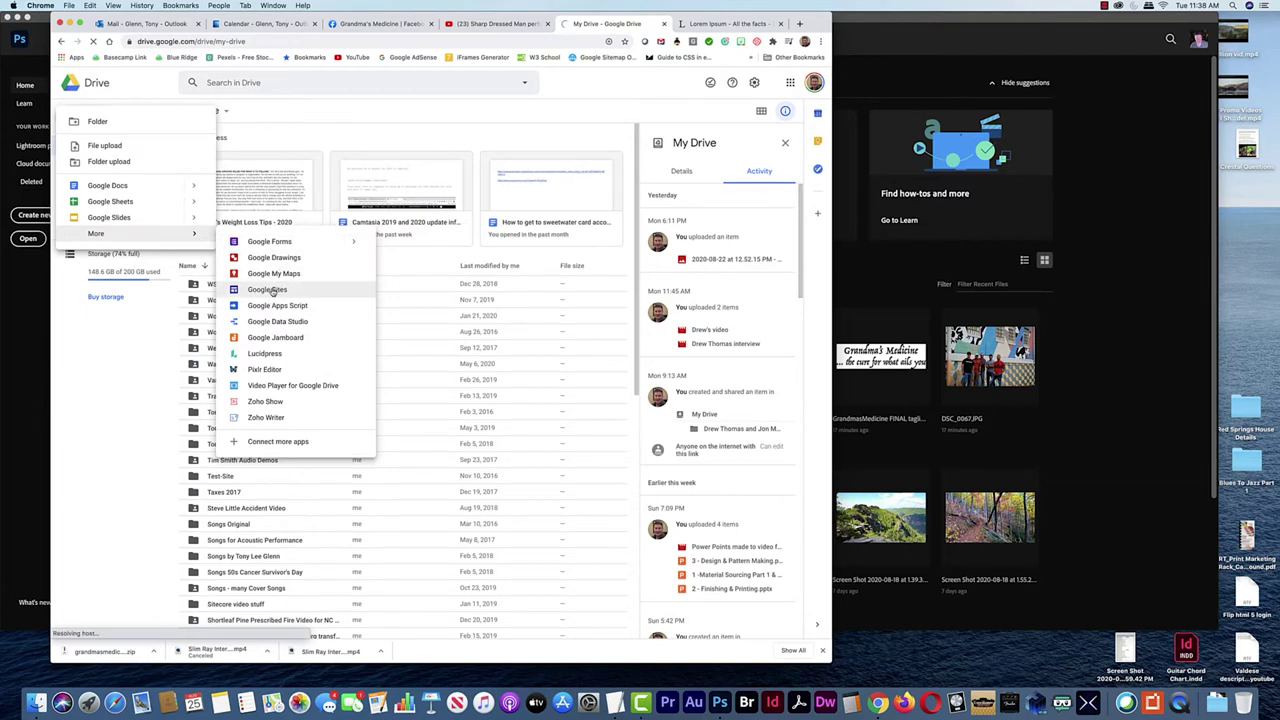
left_click(272, 291)
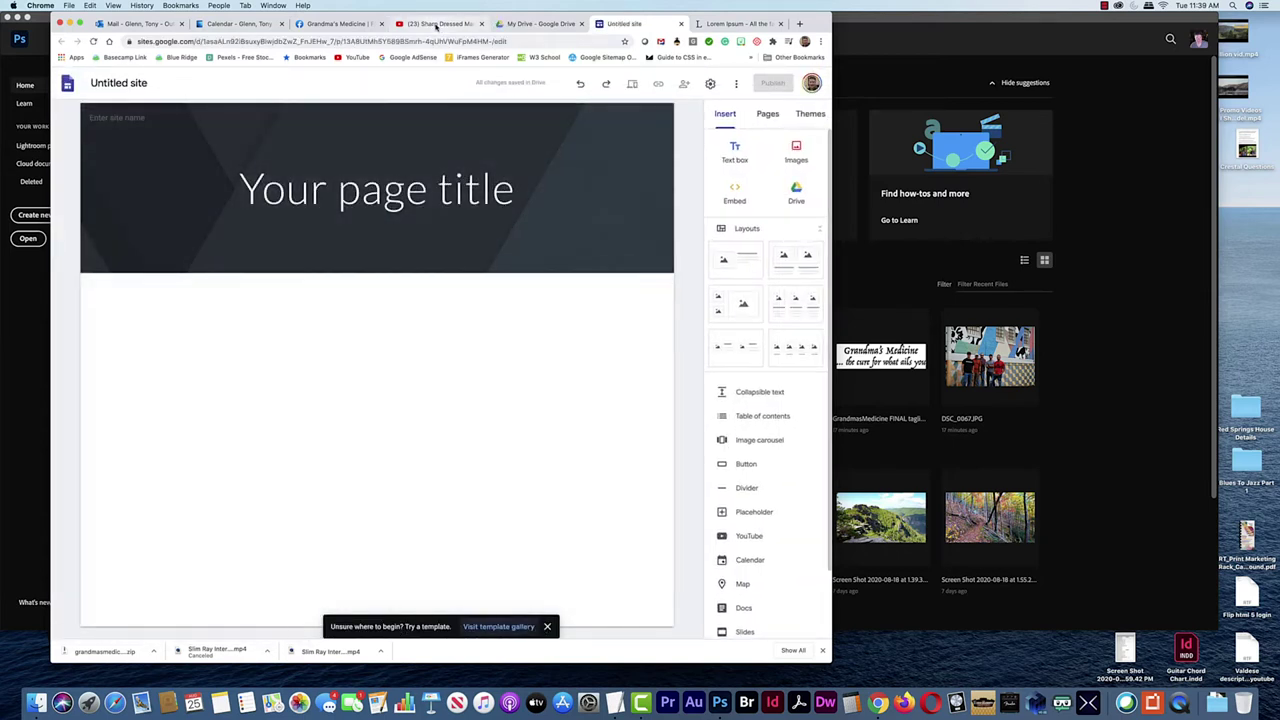
Check the band's YouTube video, return to the Untitled site editor, then bring Photoshop forward
left_click(436, 24)
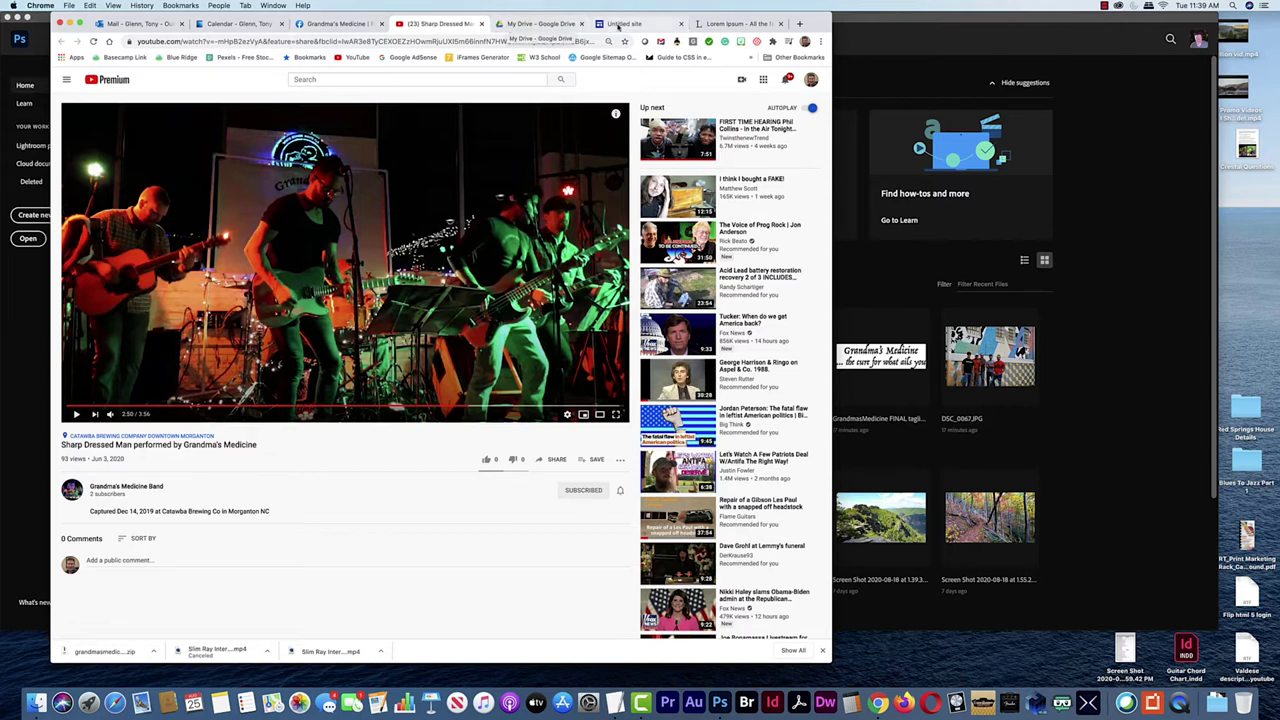
left_click(638, 22)
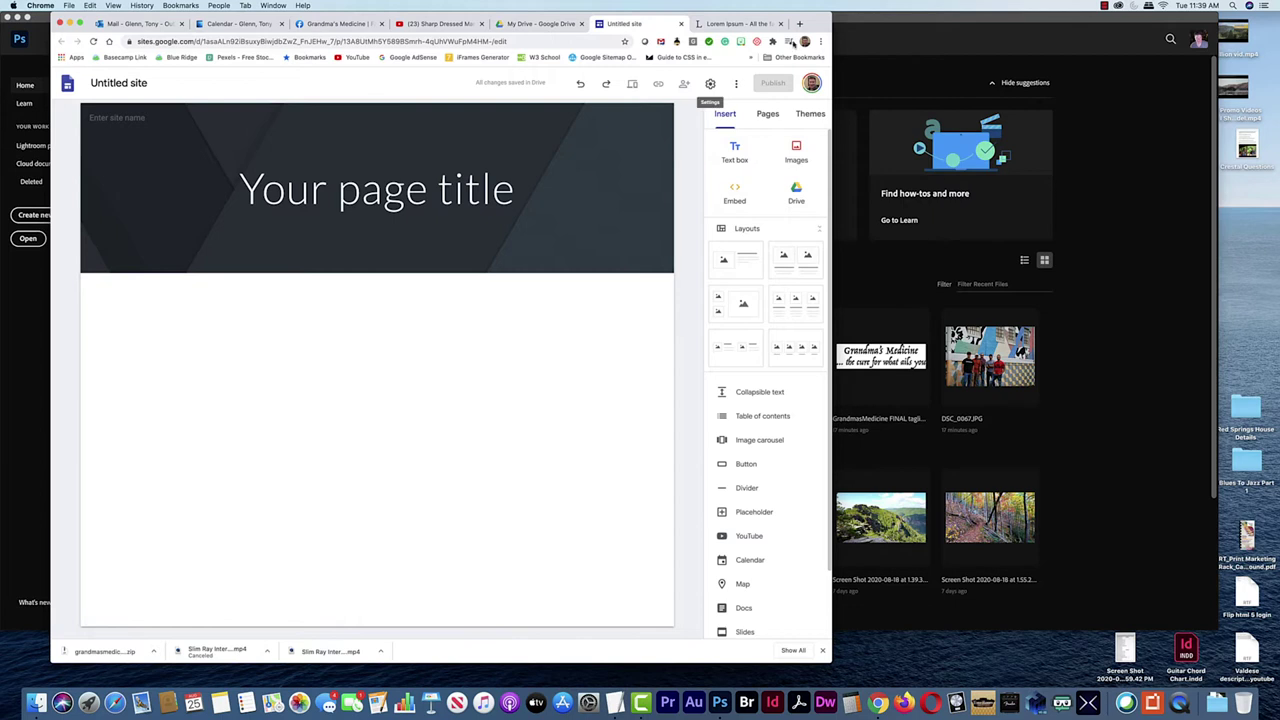
left_click(874, 47)
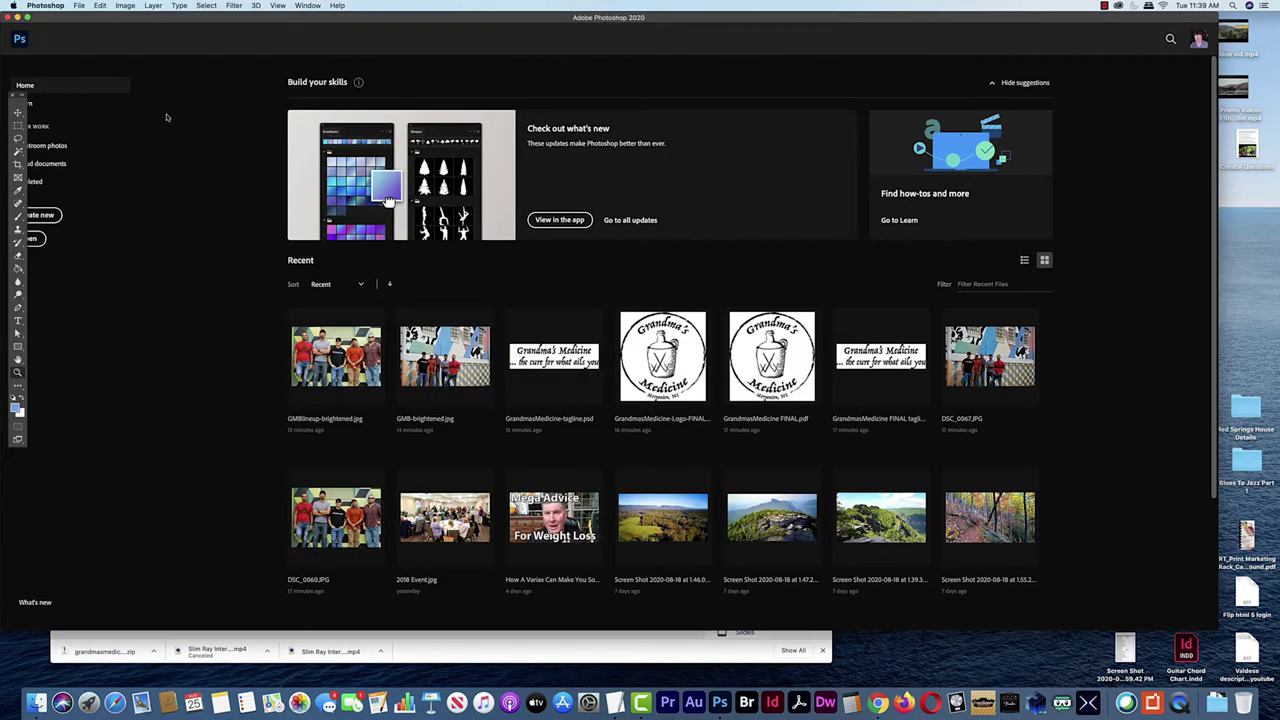
Hide Photoshop and move the Greek TextEdit window to the right
key("super+h")
left_click_drag(410, 200, 542, 132)
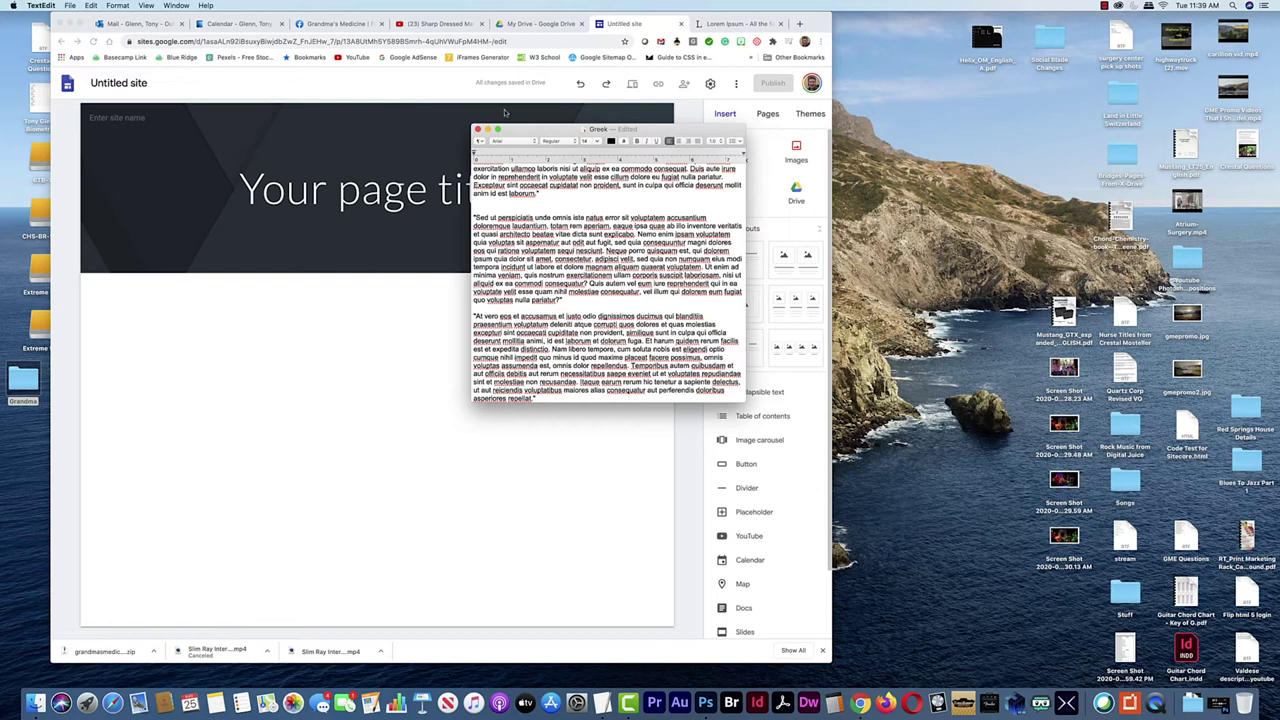
left_click_drag(537, 132, 547, 129)
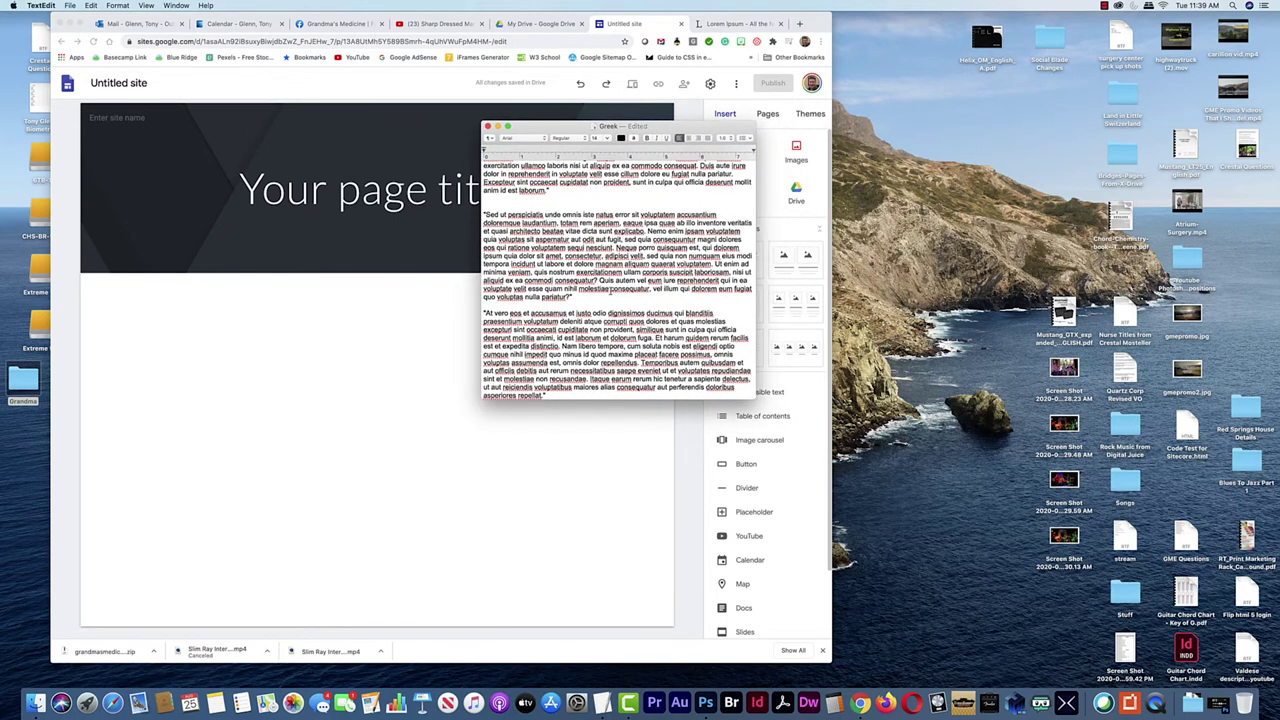
left_click_drag(553, 130, 659, 122)
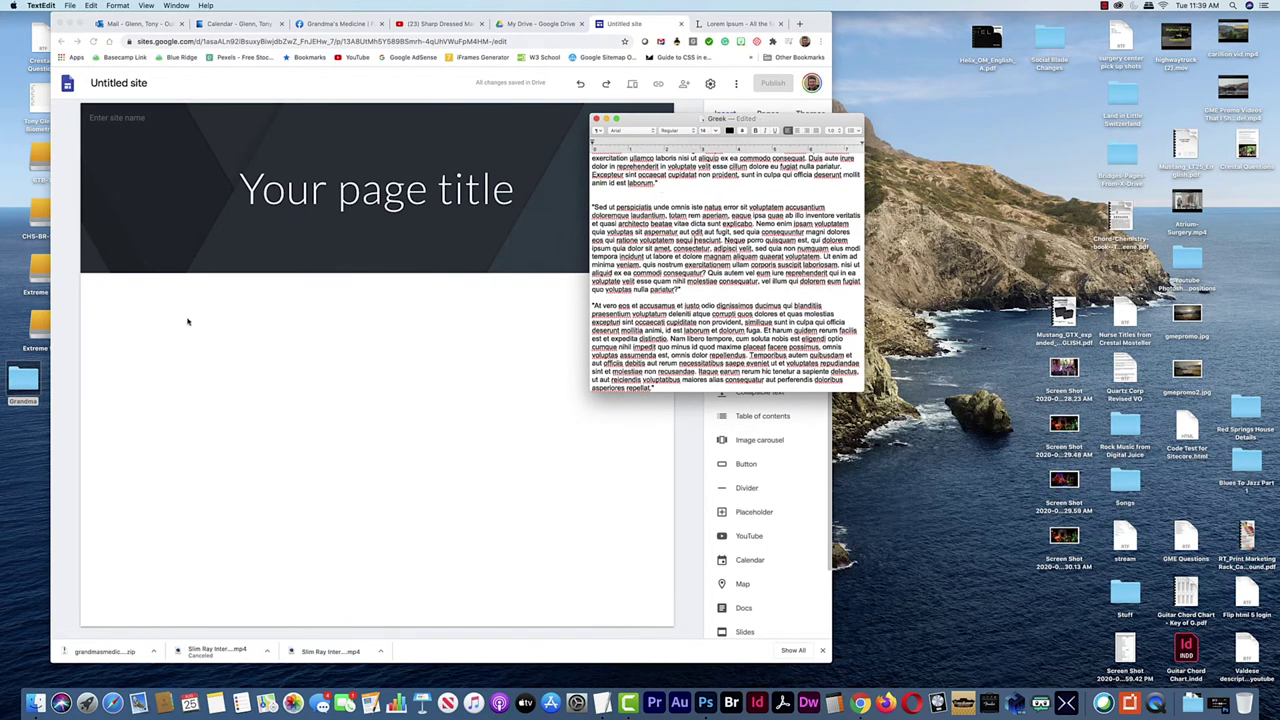
Move the four desktop screenshots into the Grandma folder
left_click(1027, 364)
left_click_drag(1002, 352, 1072, 530)
left_click_drag(1062, 406, 31, 385)
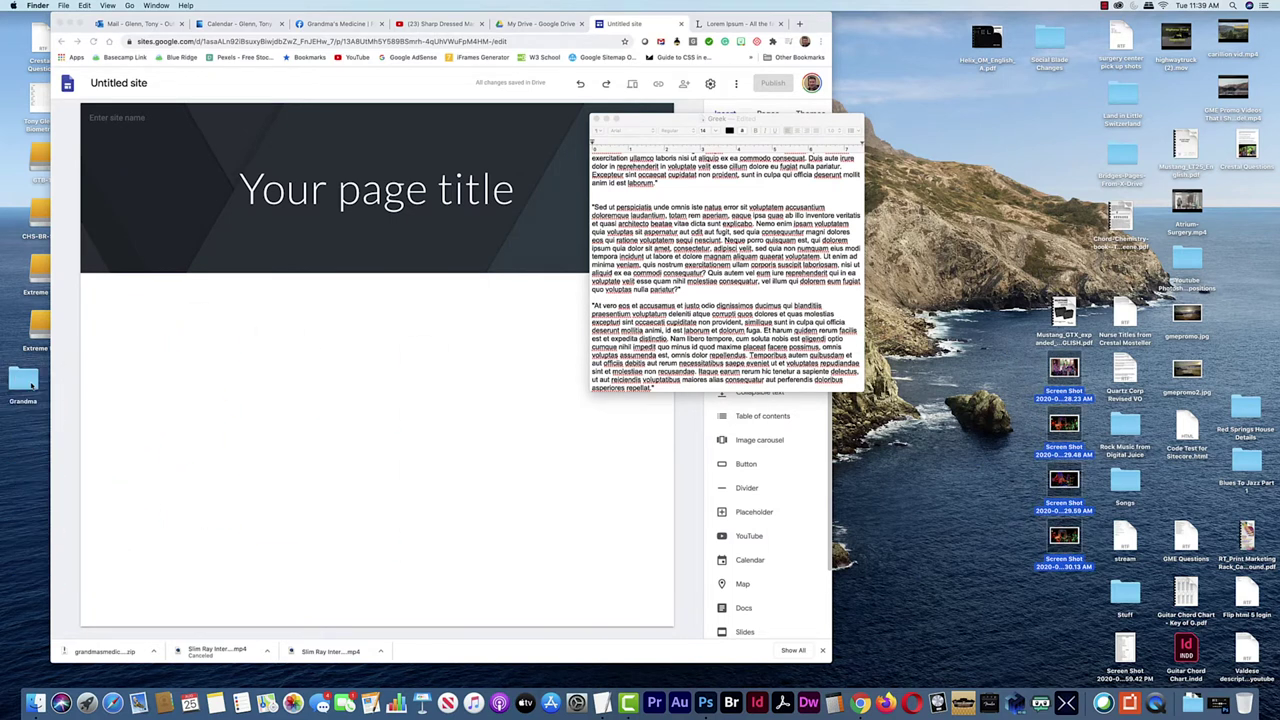
Open the Grandma folder and show its files in icon view
double_click(24, 380)
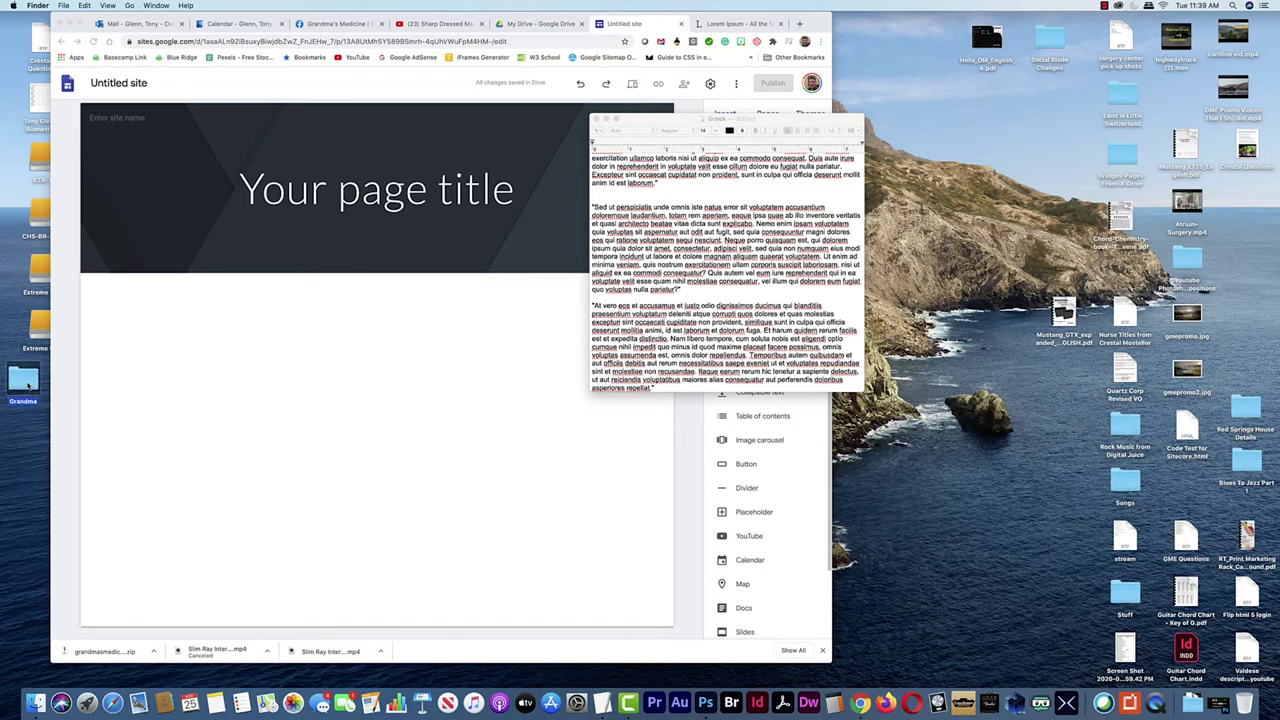
left_click_drag(414, 228, 845, 137)
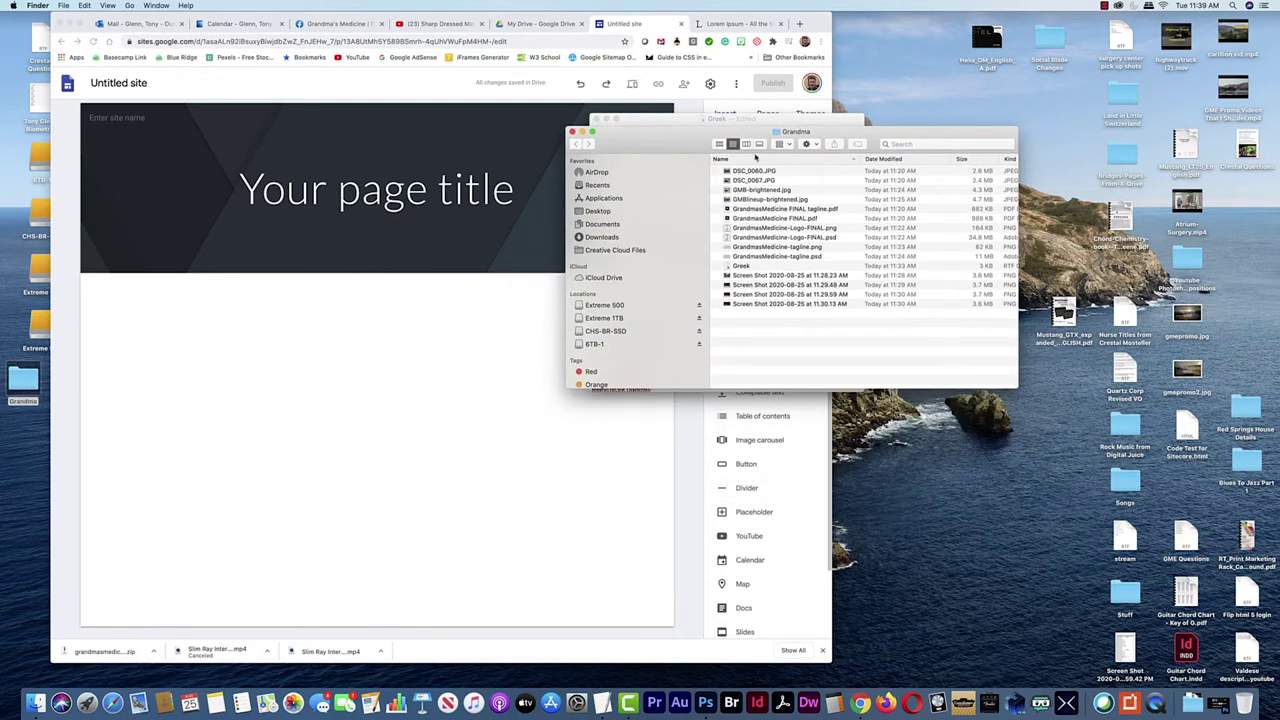
left_click(719, 144)
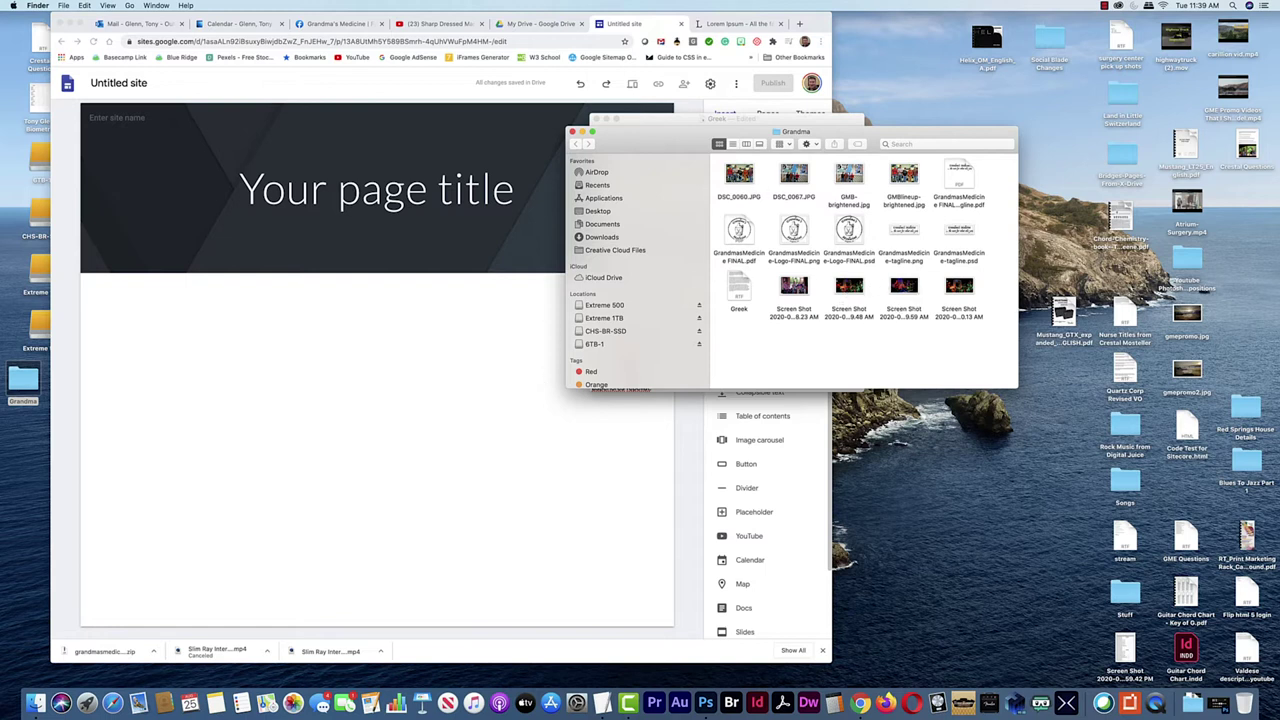
Preview DSC_0060.JPG and GMBlineup-brightened.jpg, then return to the Sites editor
left_click(738, 185)
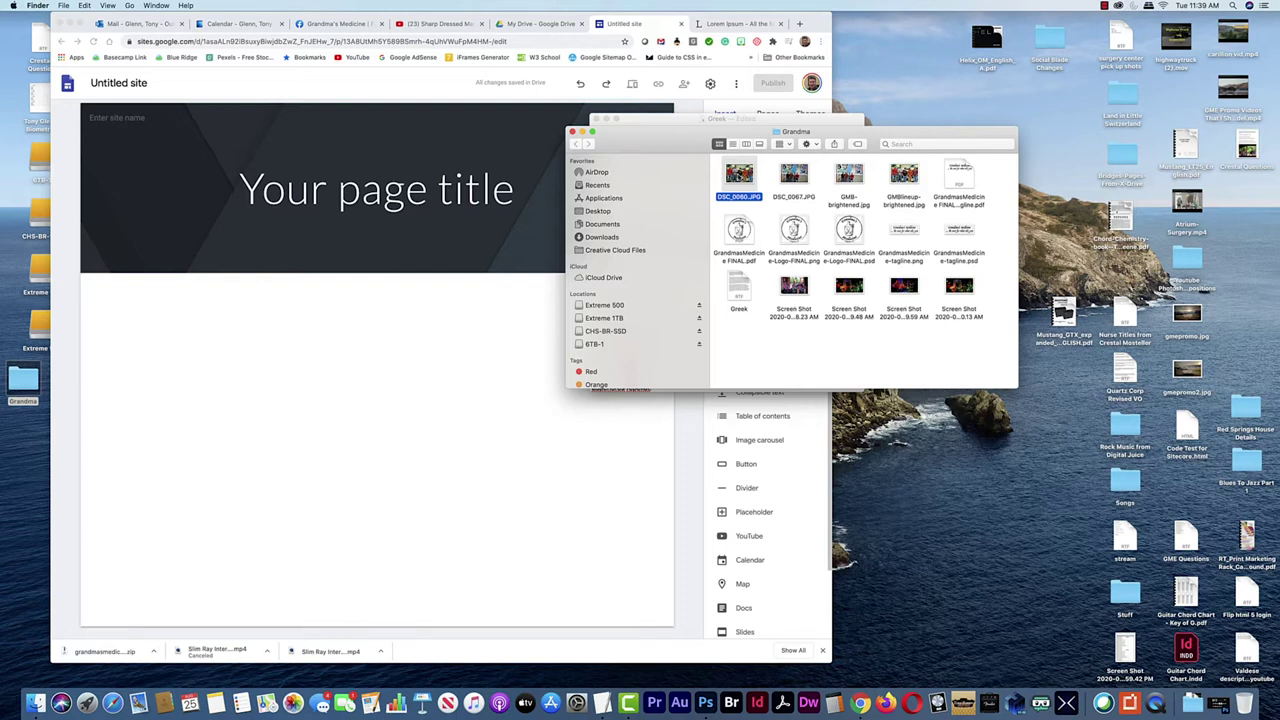
double_click(738, 175)
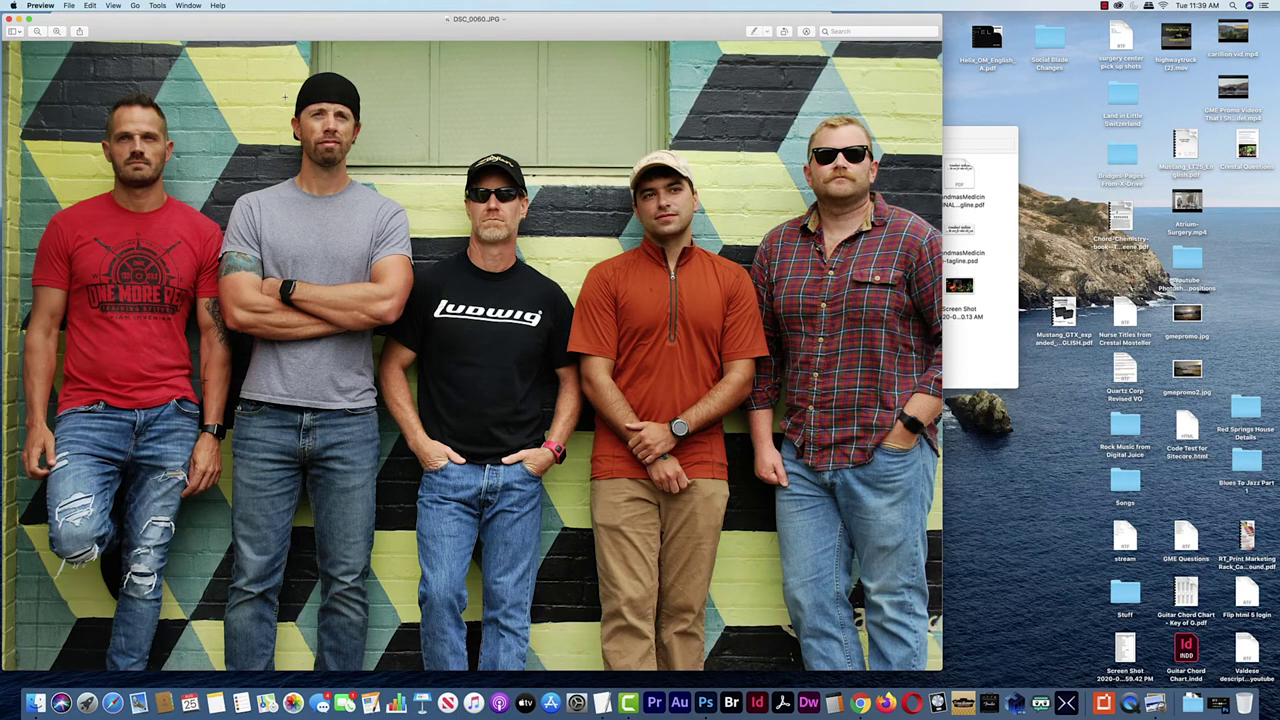
left_click(8, 19)
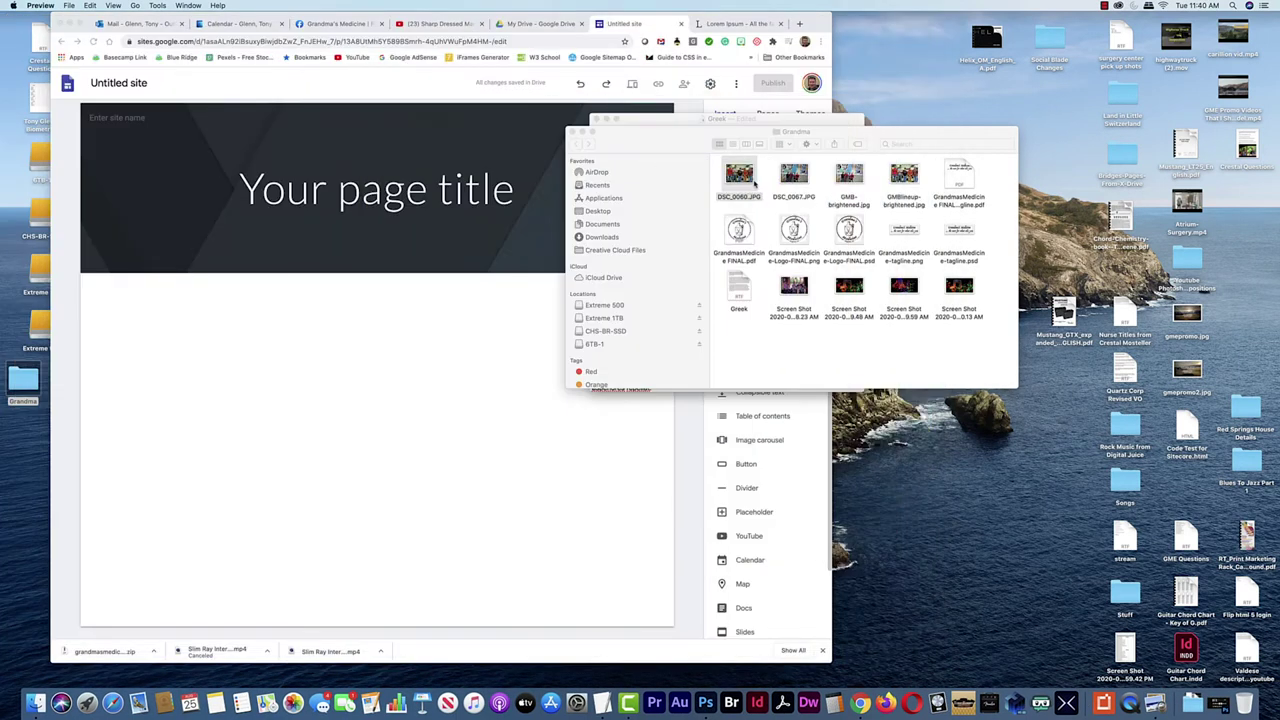
left_click(849, 175)
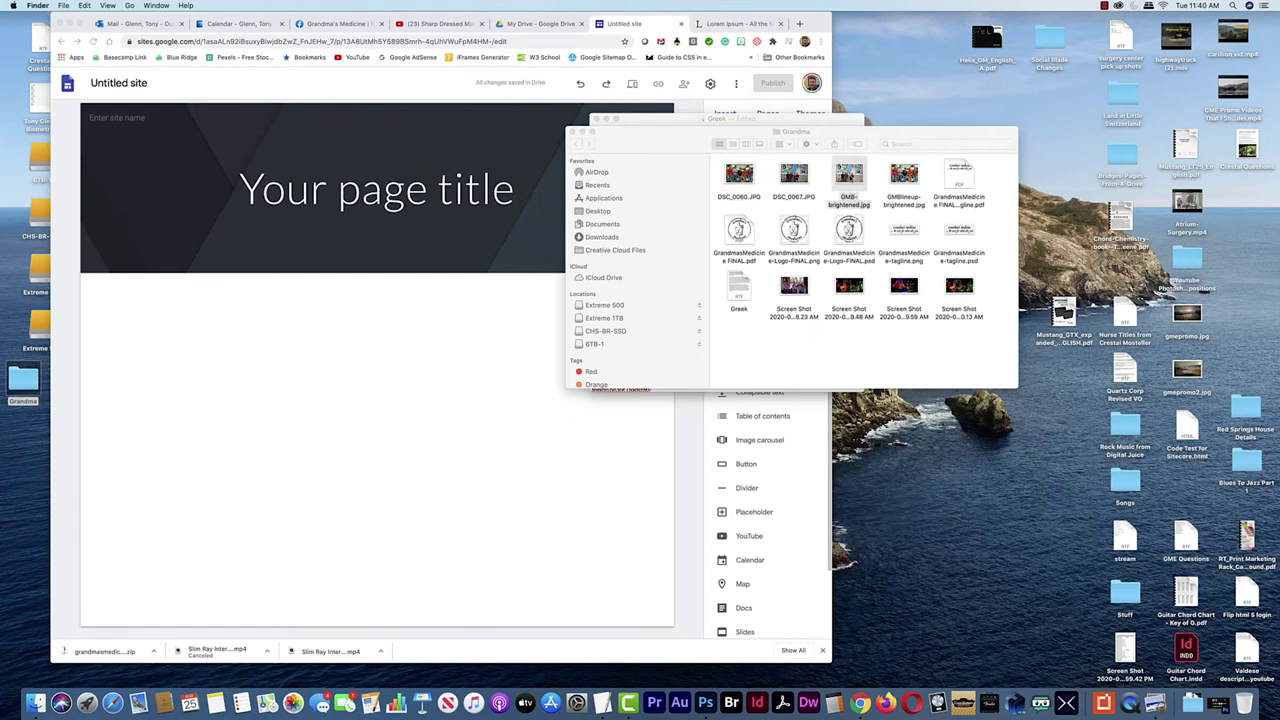
left_click(904, 175)
double_click(904, 175)
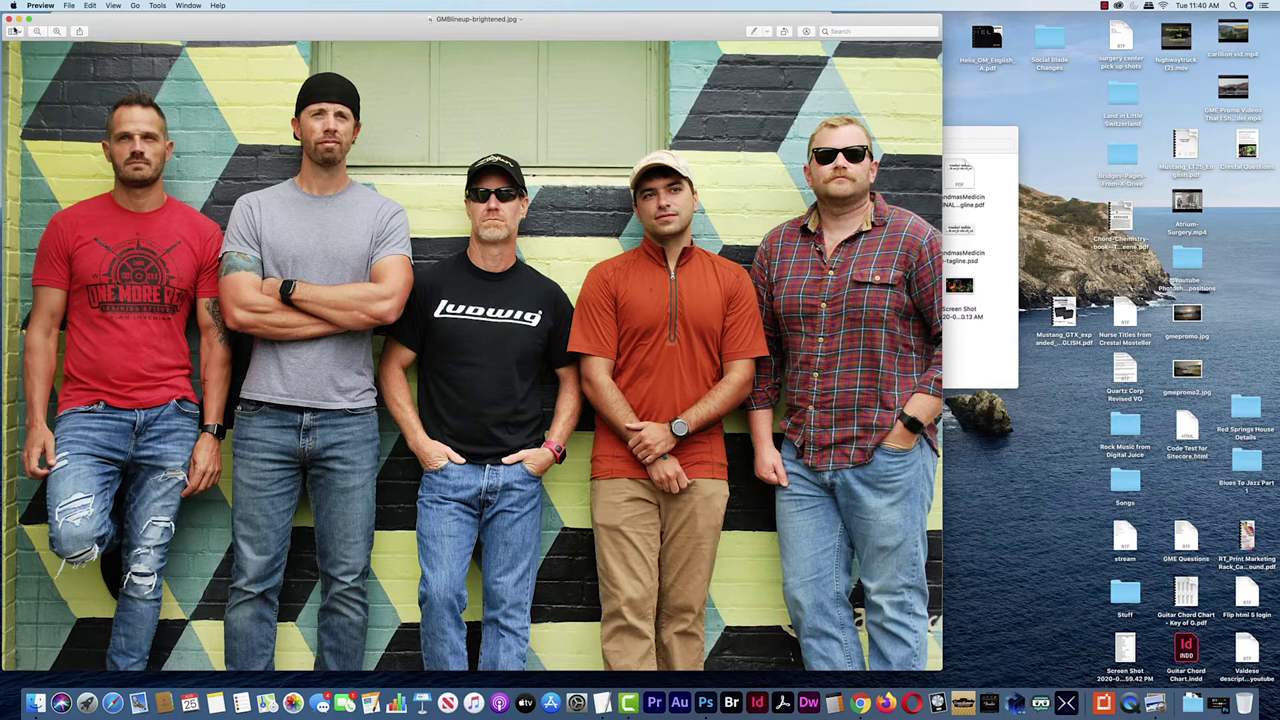
left_click(8, 19)
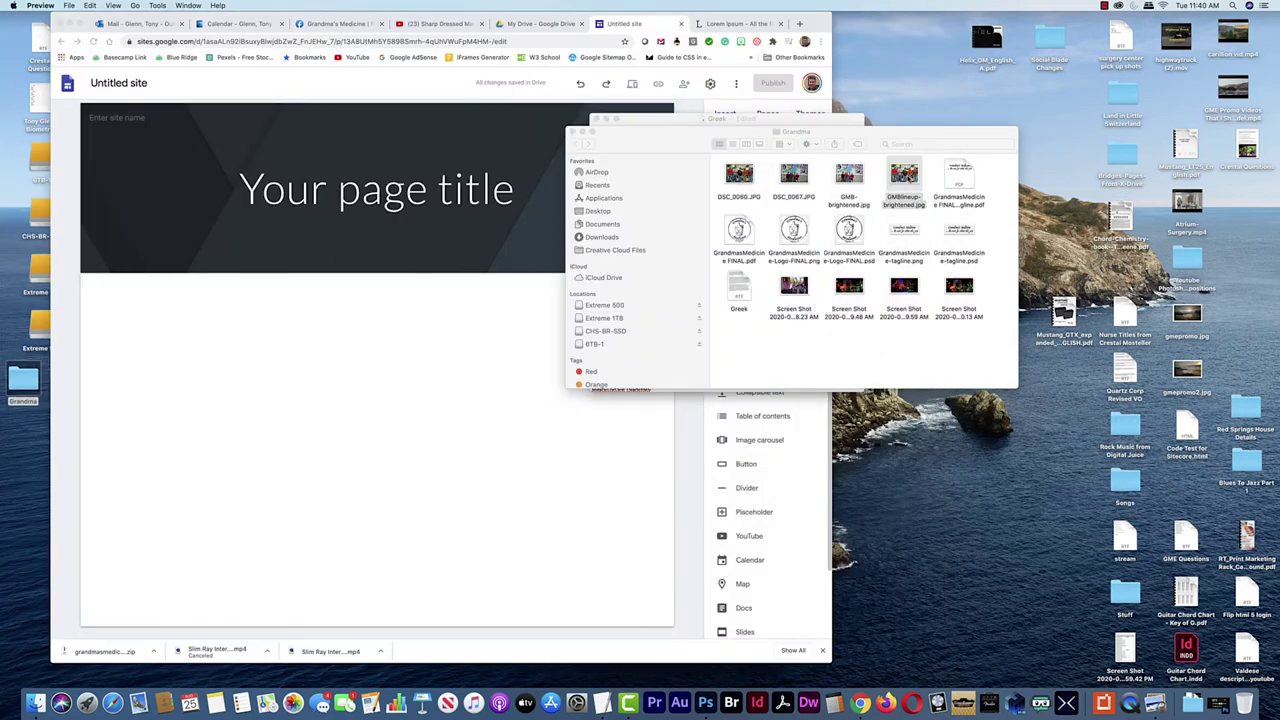
left_click(414, 230)
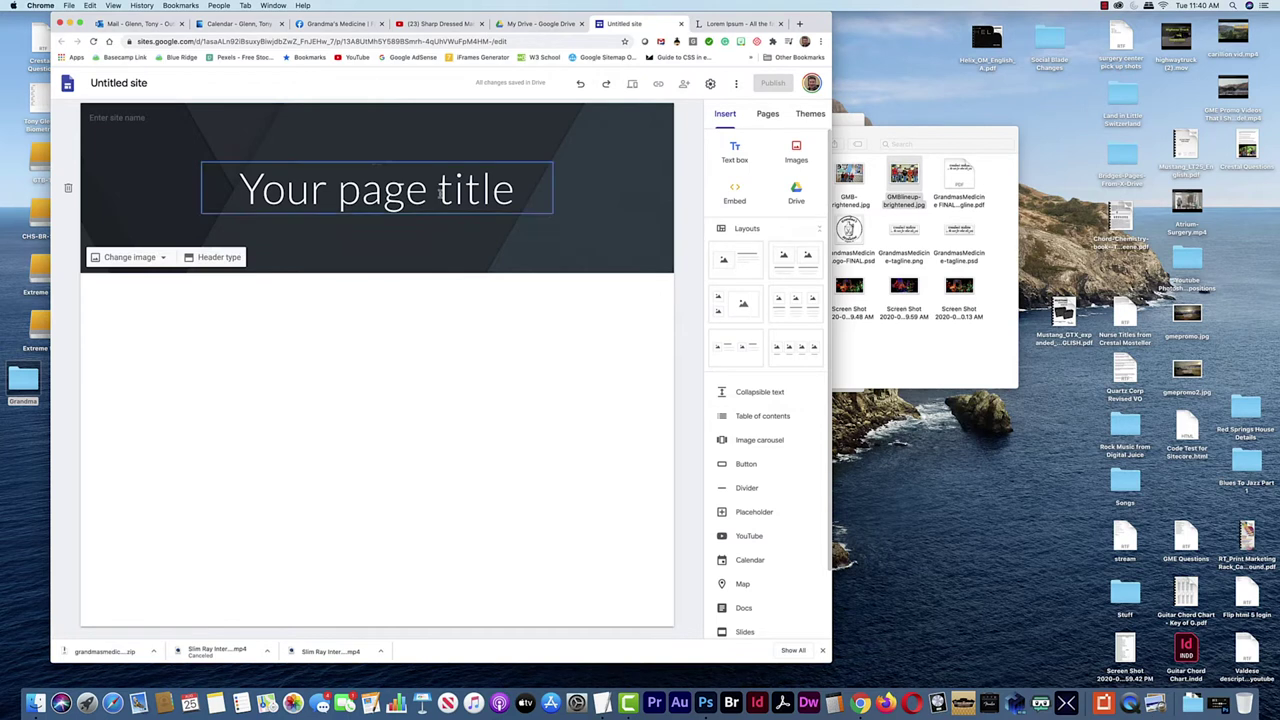
Retitle the page header 'Grandma's Medicine Band' and bring up the header's Change image choices
double_click(440, 195)
triple_click(440, 195)
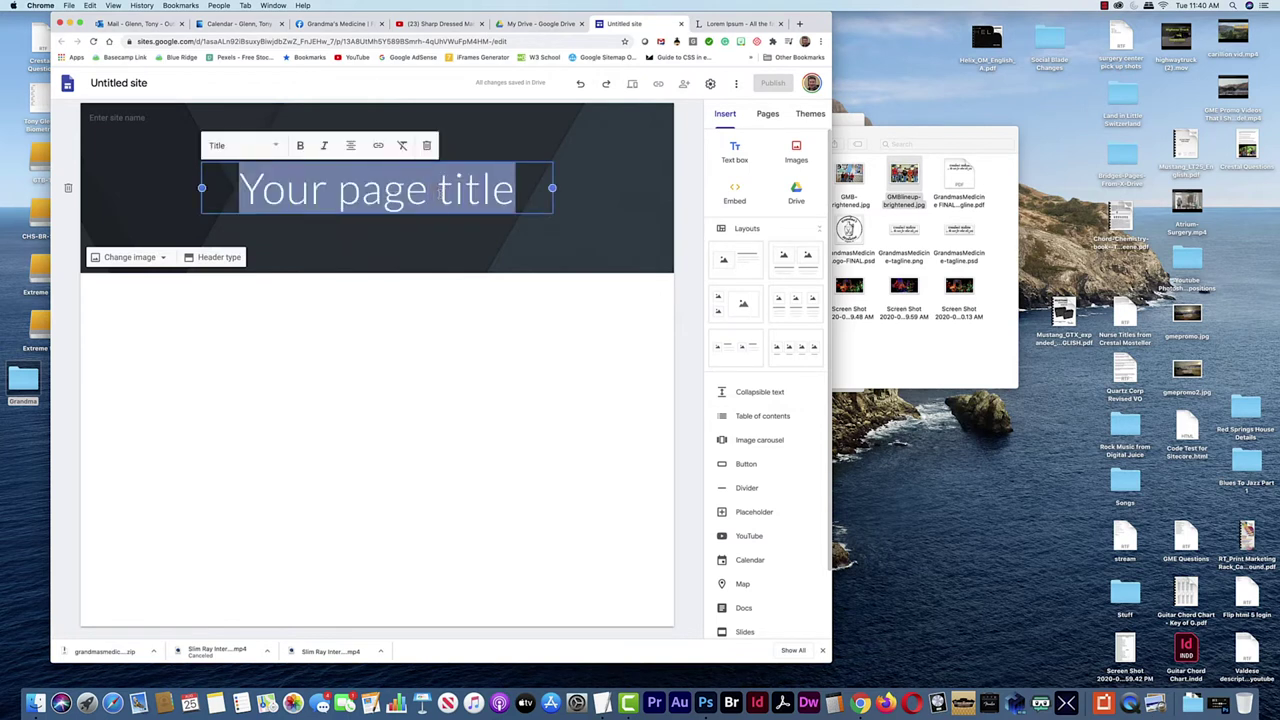
type("Gr")
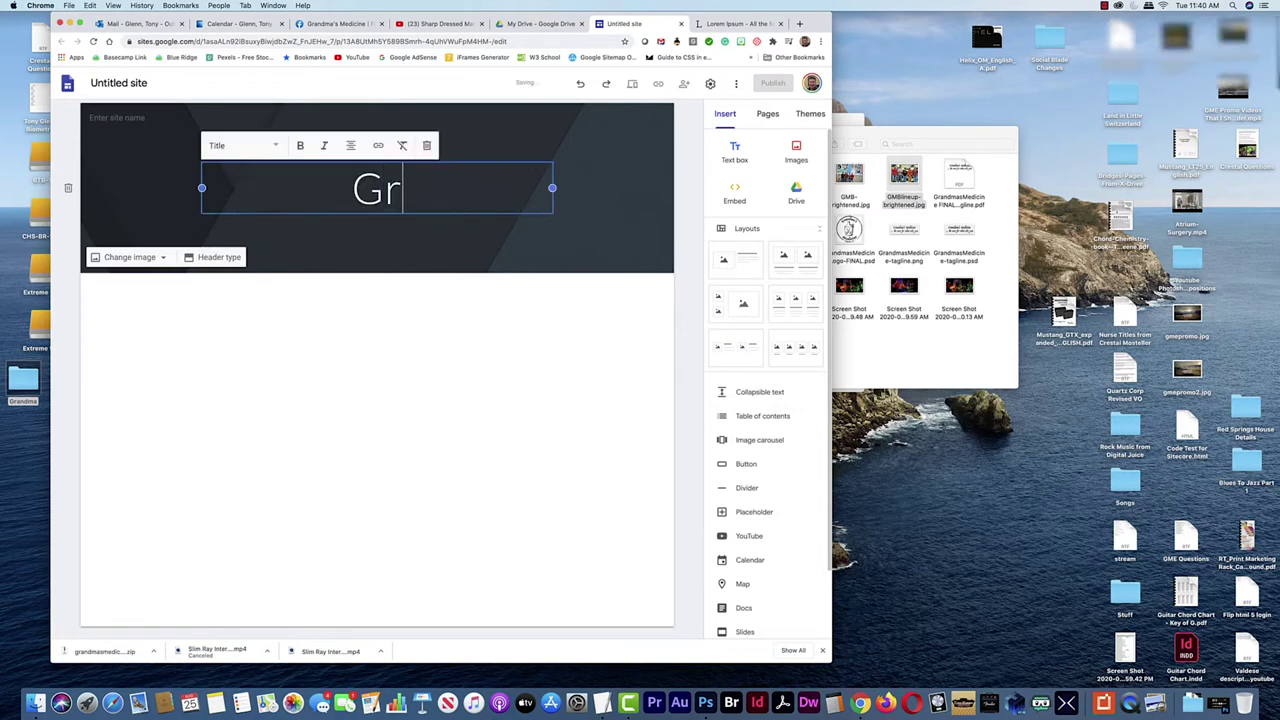
type("andma")
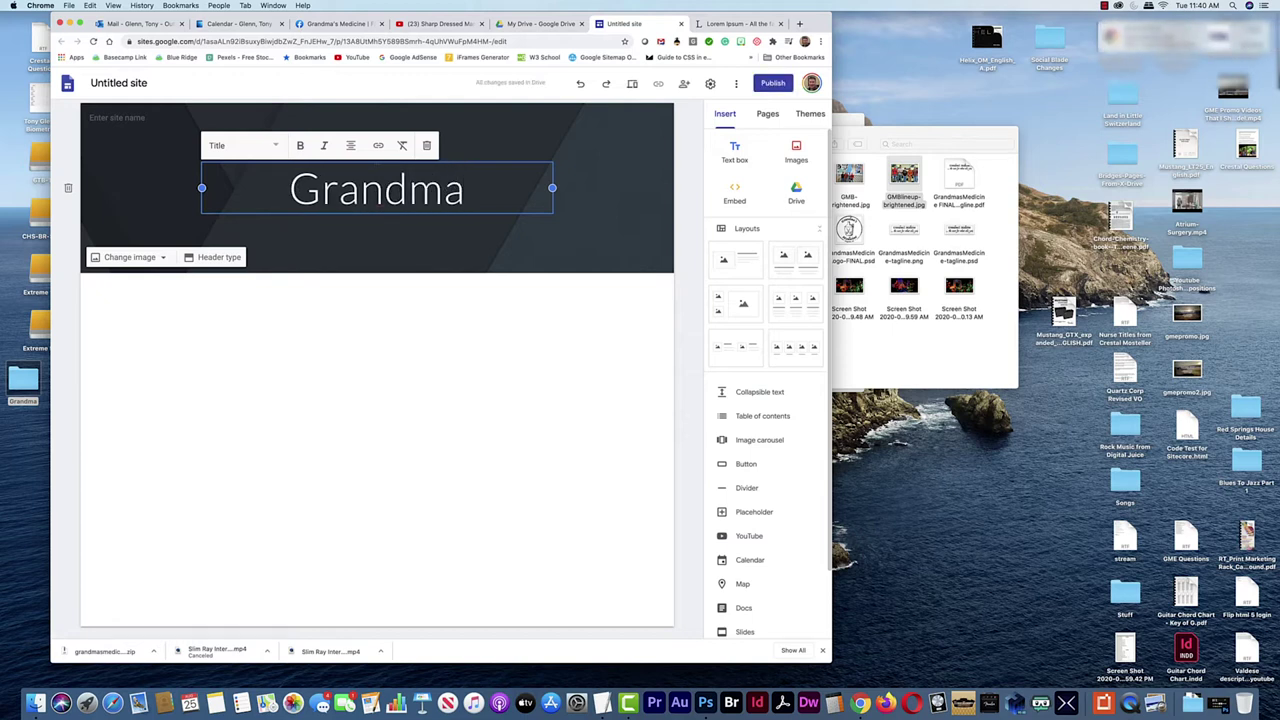
type("'s Medic")
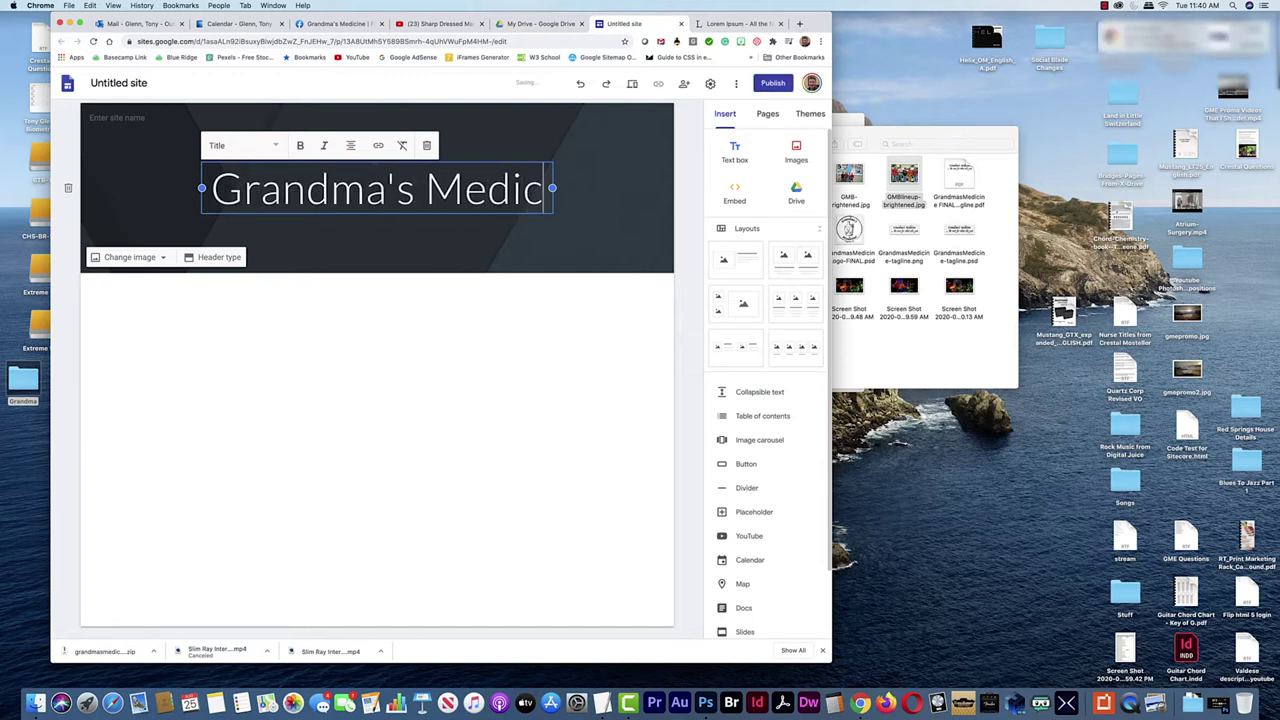
type("ine Band")
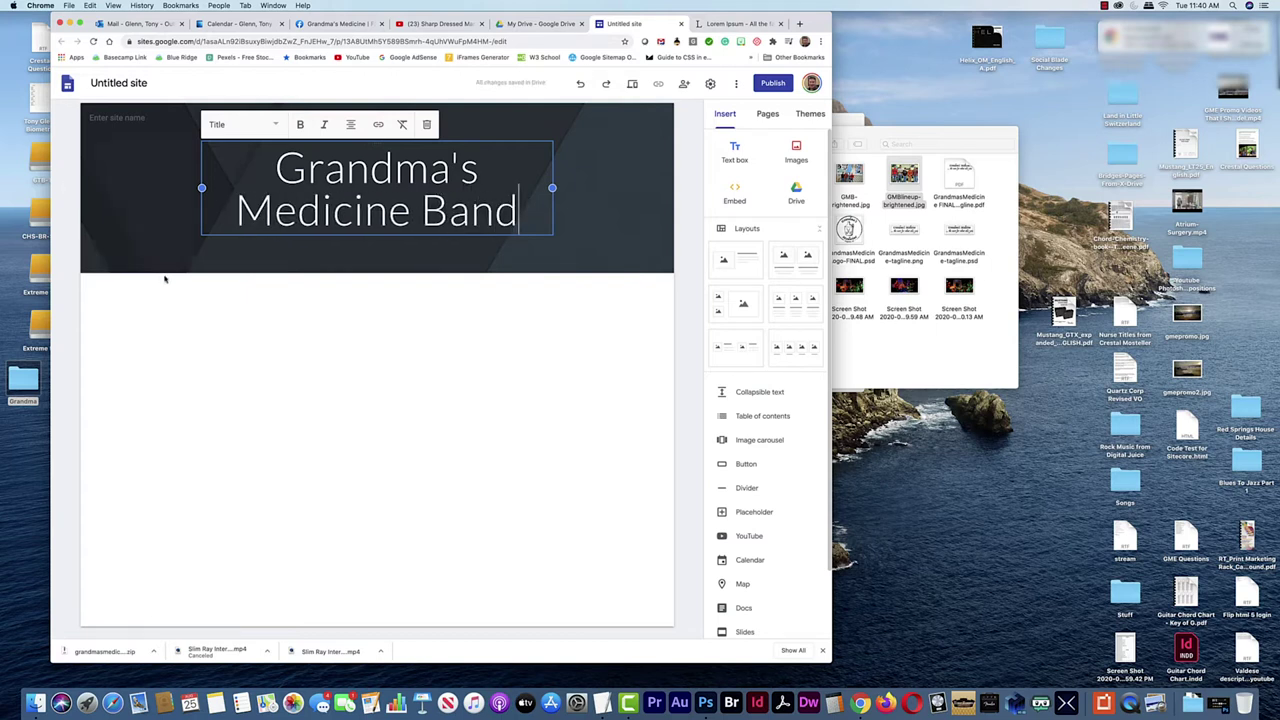
left_click(164, 258)
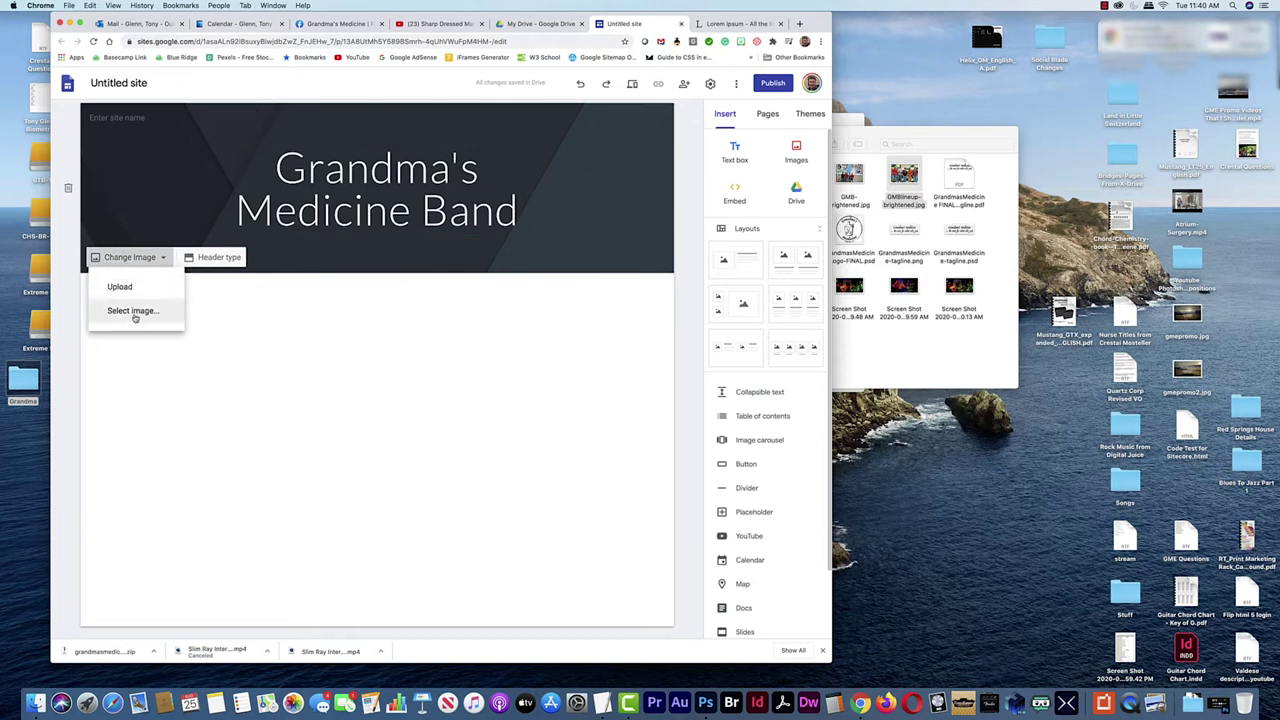
Upload GMBlineup-brightened.jpg from Desktop > Grandma as the header image
left_click(124, 289)
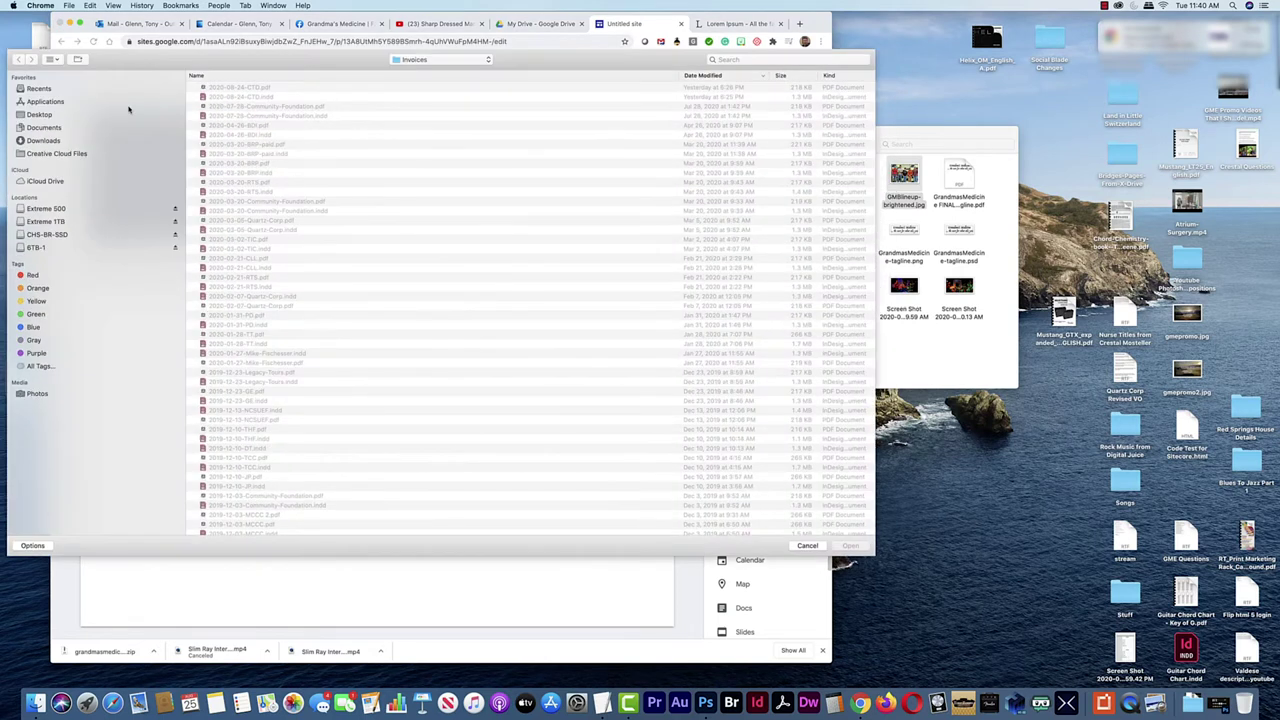
left_click(40, 115)
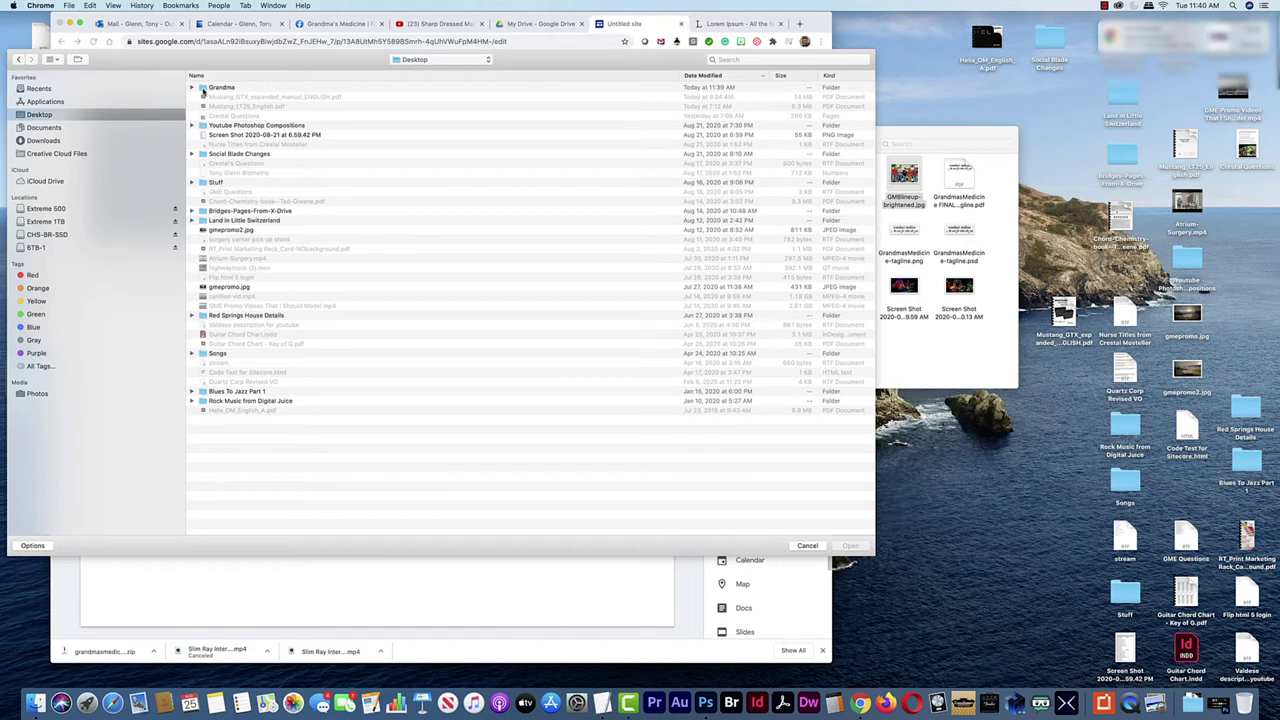
double_click(205, 88)
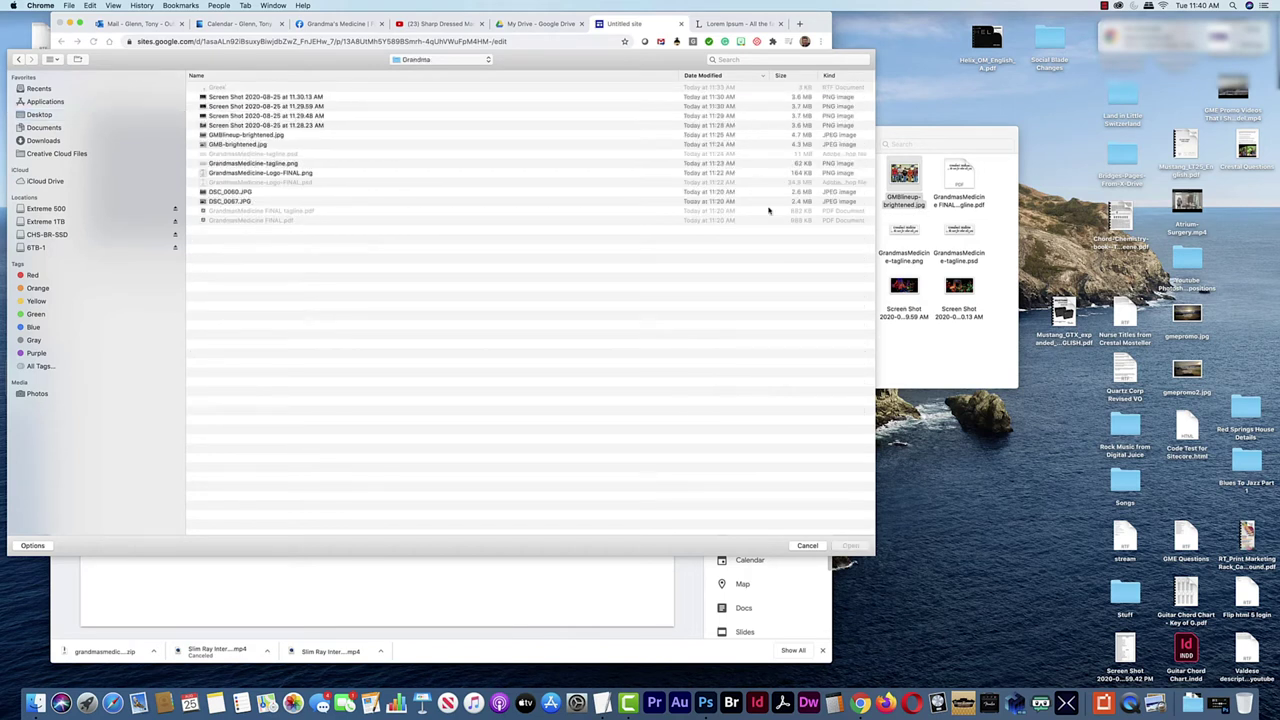
left_click(266, 135)
left_click(849, 546)
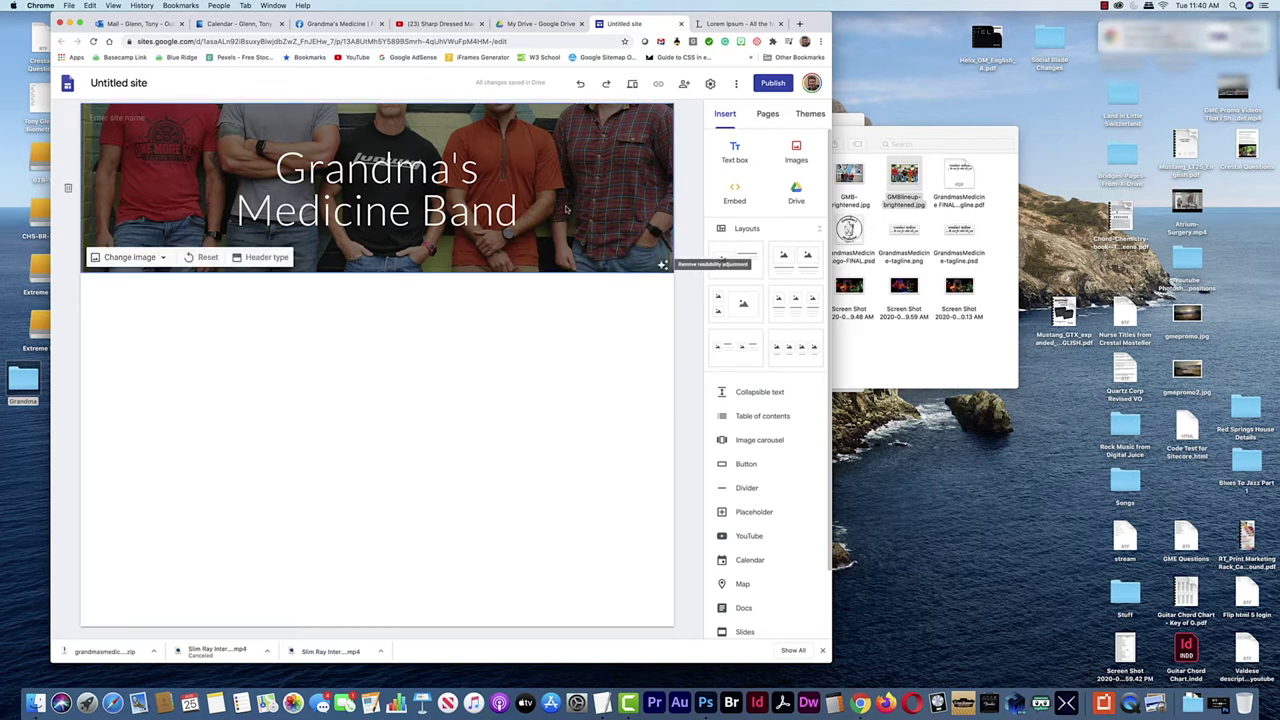
Resize the Chrome window to fit the screen
left_click_drag(826, 662, 598, 614)
left_click_drag(630, 619, 865, 613)
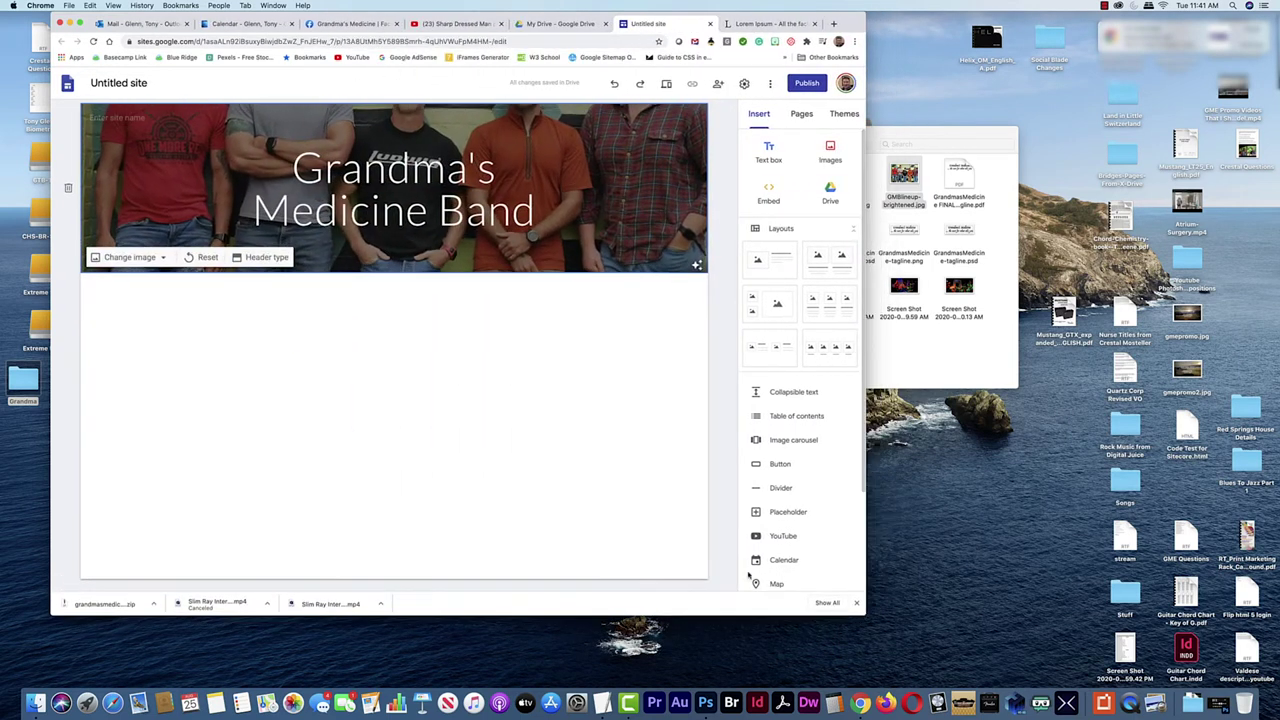
left_click_drag(858, 613, 686, 580)
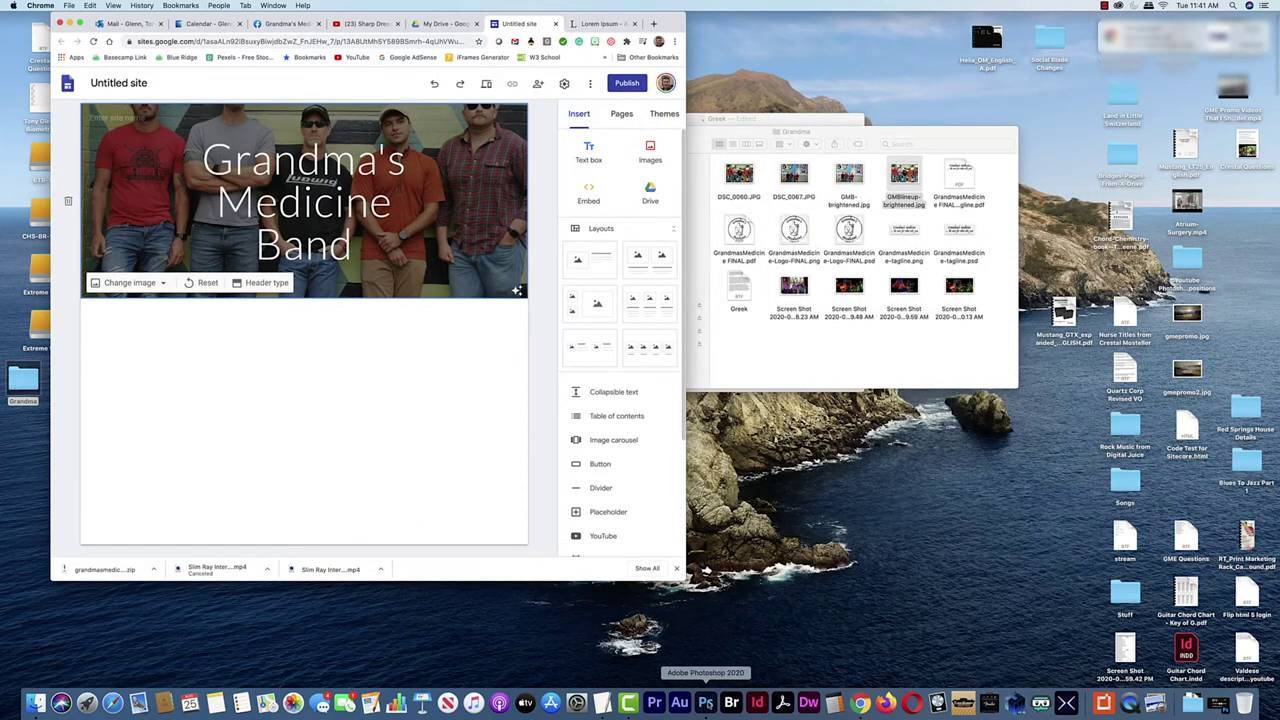
Open GMBlineup-brightened.jpg in Photoshop and drag the crop box up to cut off the bottom
left_click(706, 703)
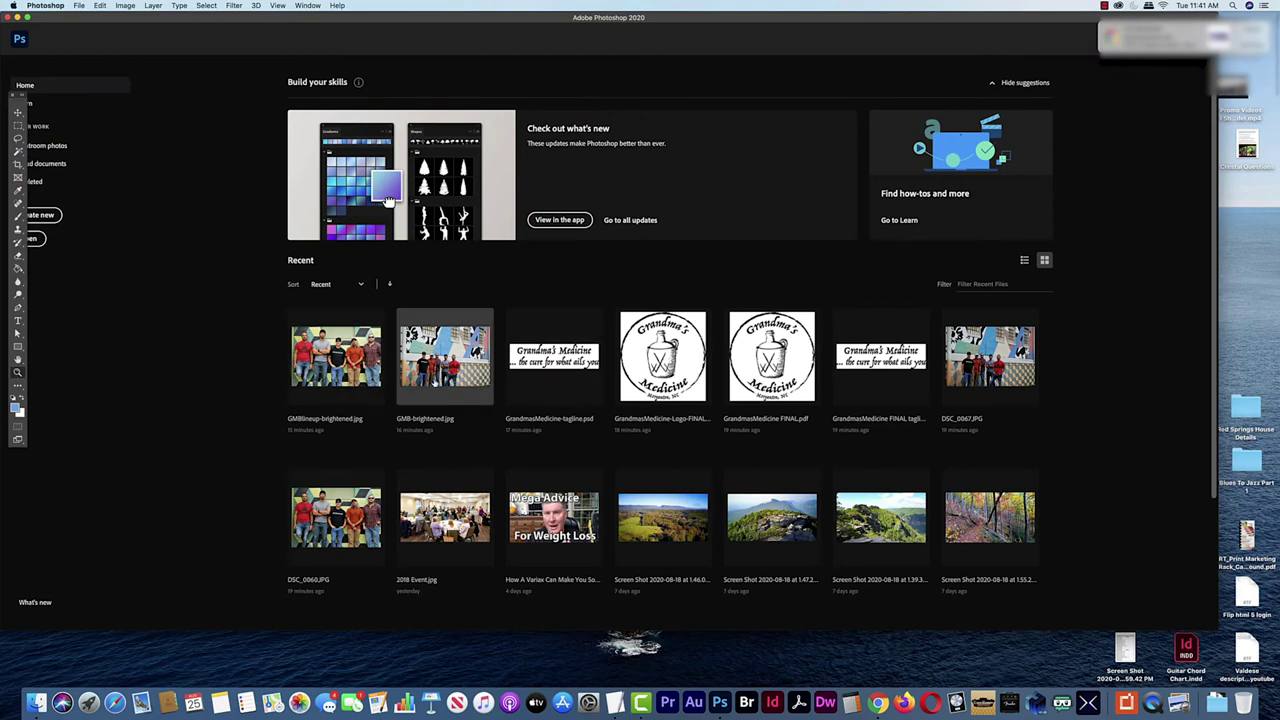
left_click(342, 361)
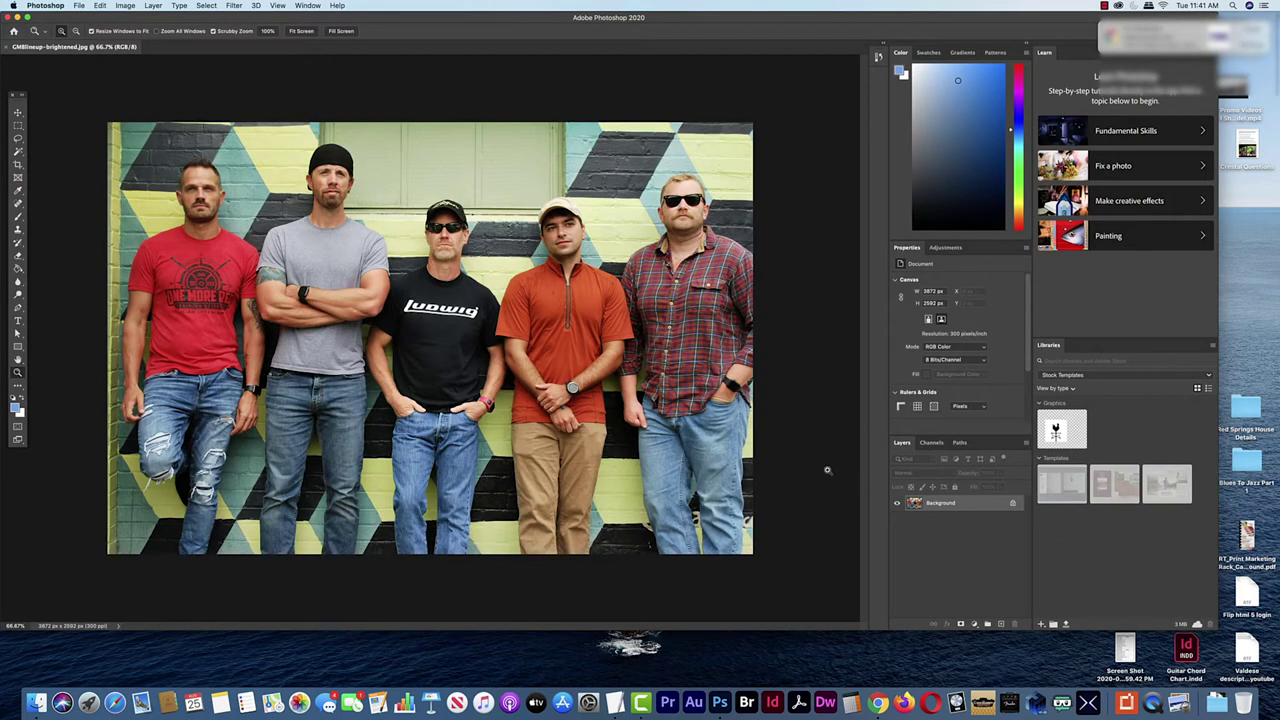
left_click(17, 164)
left_click_drag(437, 556, 436, 472)
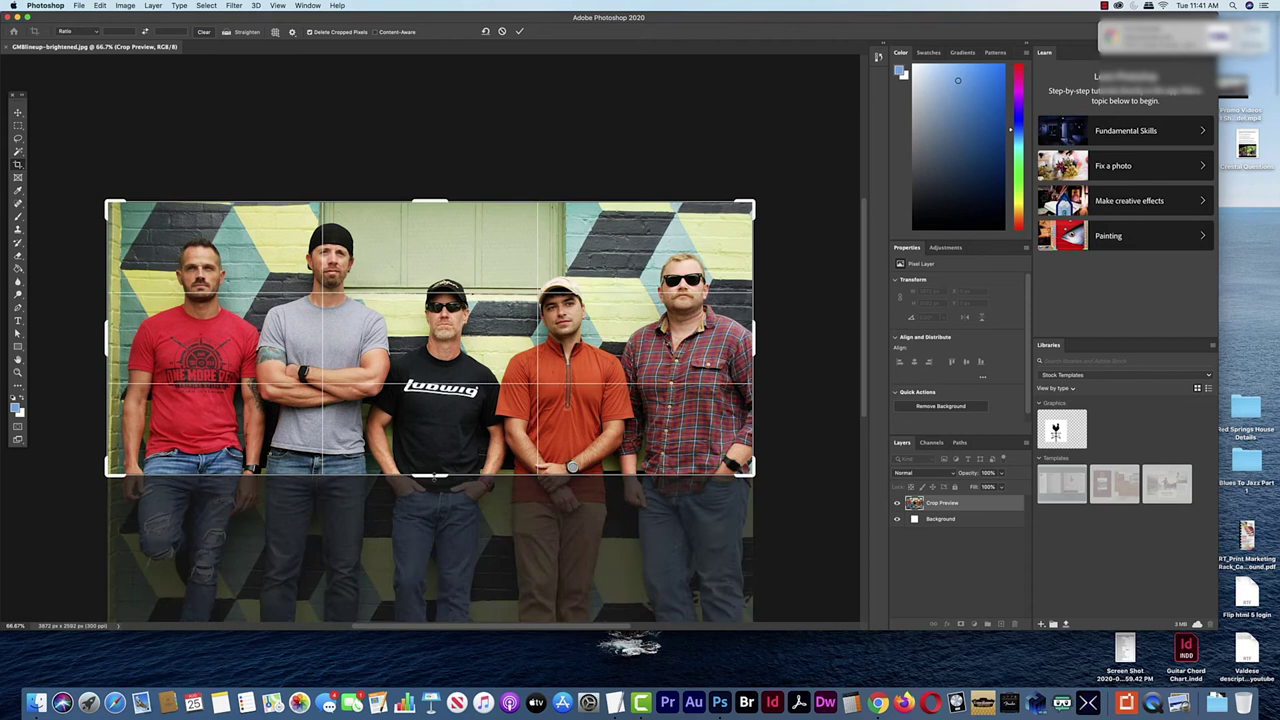
Apply the crop and save it as GMBlineup-brightened-cropped.jpg at JPEG quality 8
key("Return")
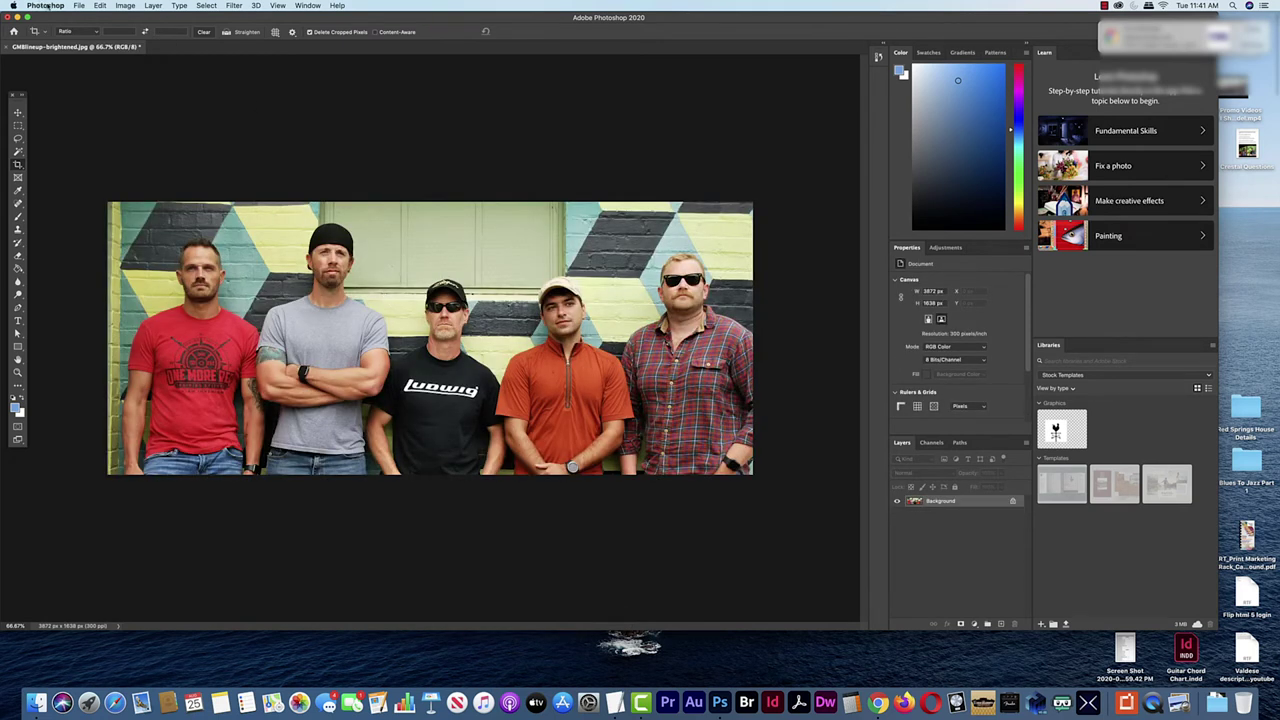
left_click(78, 6)
left_click(100, 120)
left_click(666, 100)
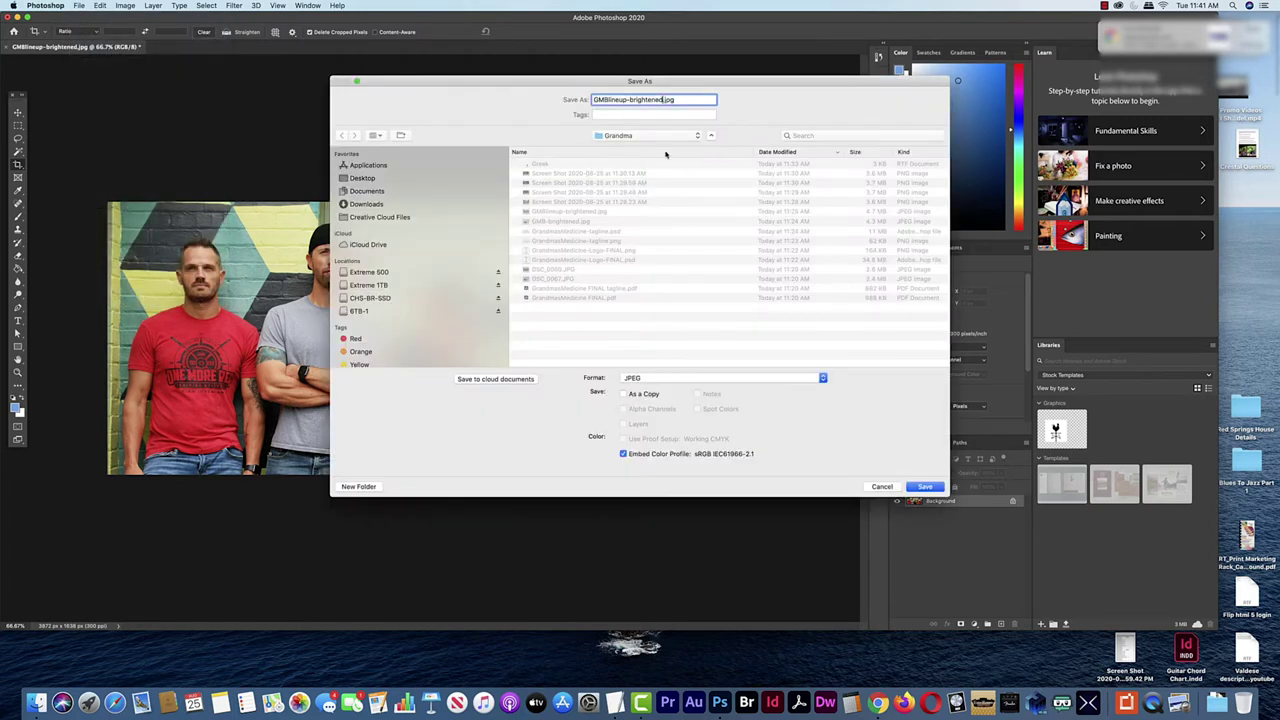
type("-cropped")
left_click(925, 487)
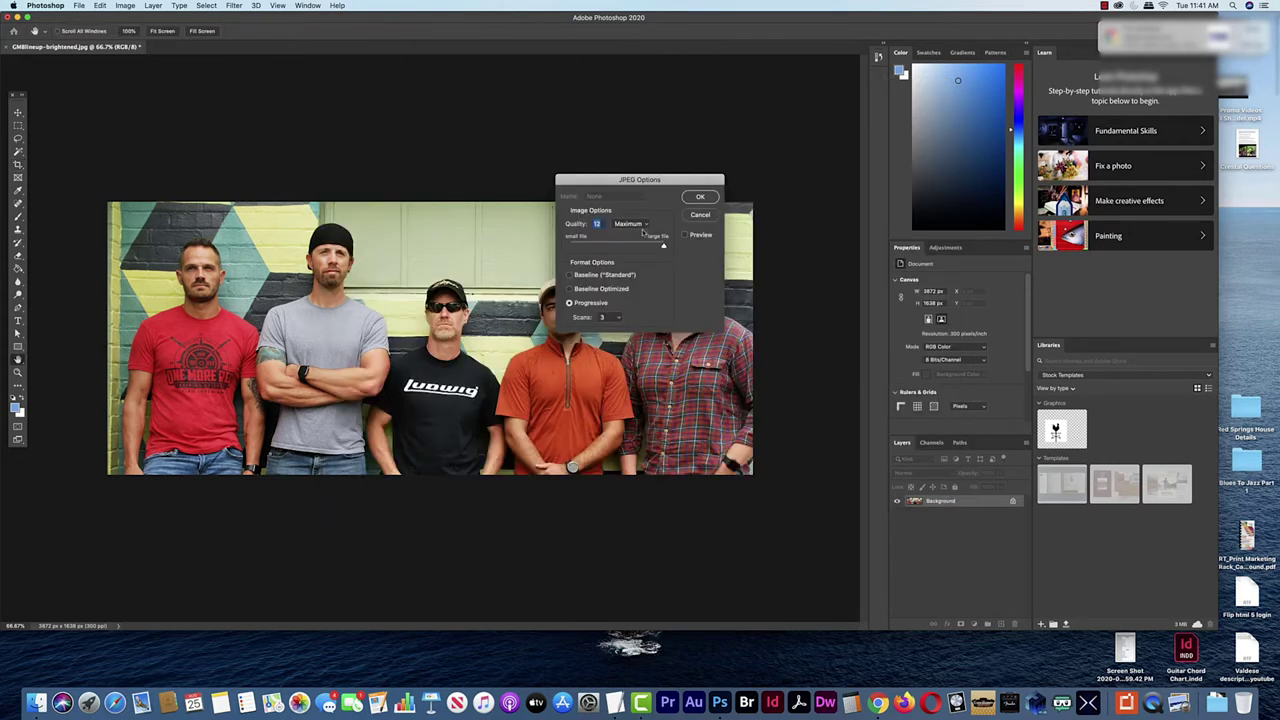
left_click(641, 241)
left_click(700, 197)
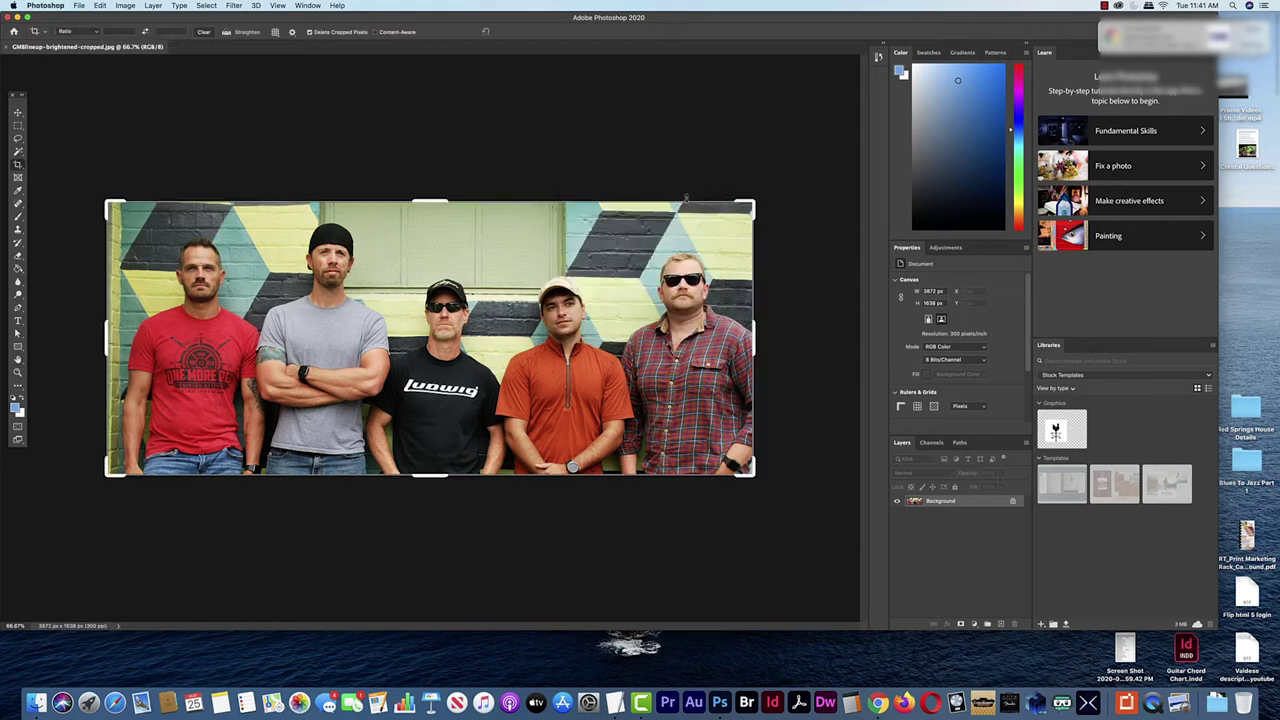
key("super+Tab")
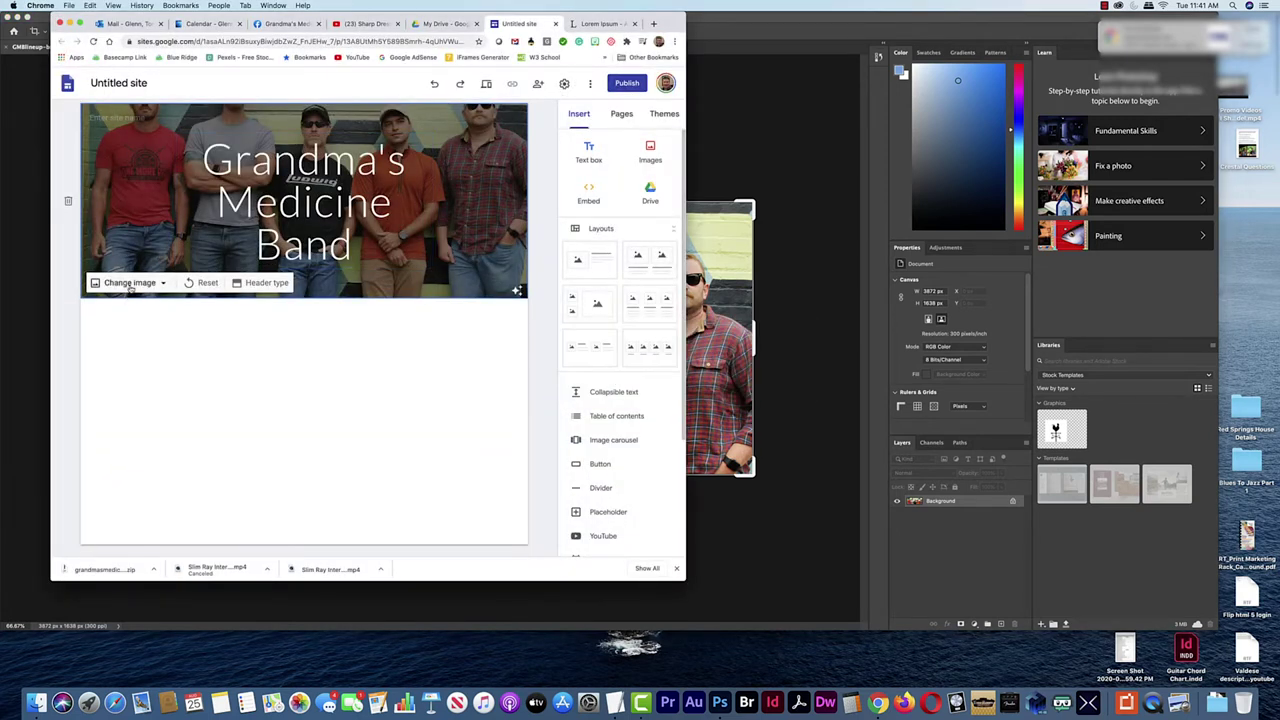
Upload GMBlineup-brightened-cropped.jpg as the new header image
left_click(130, 283)
left_click(124, 313)
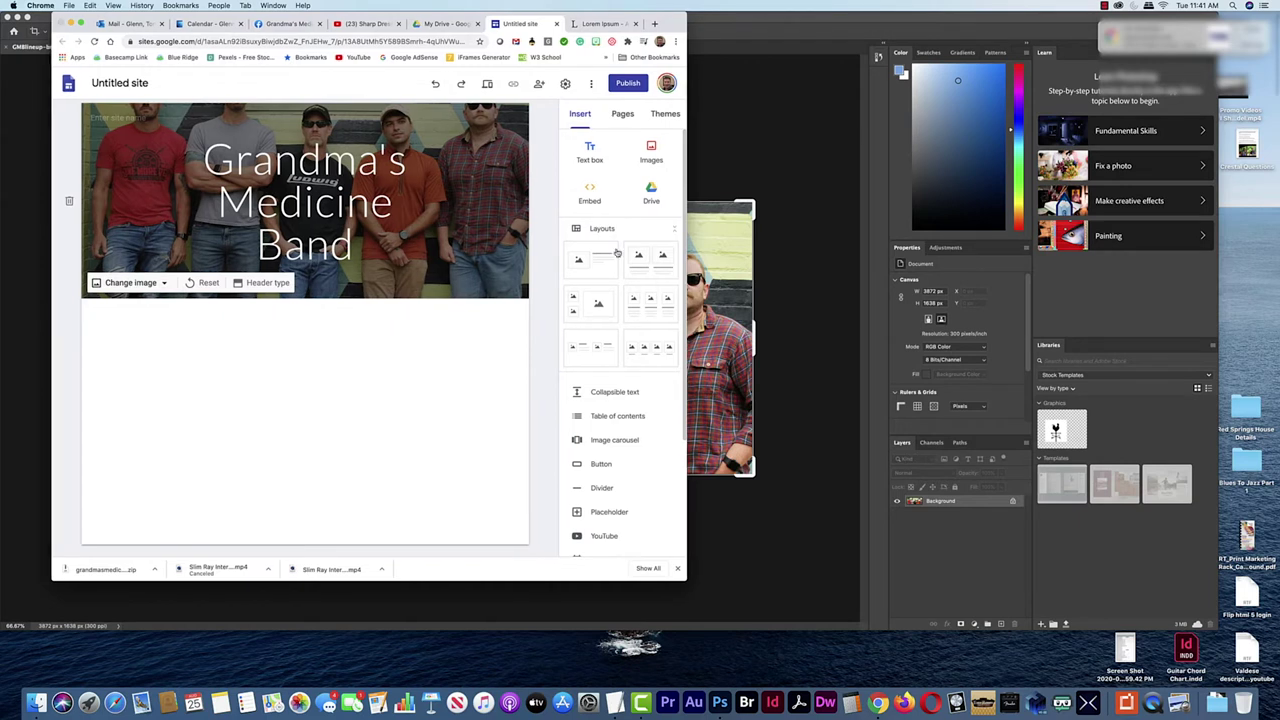
left_click(268, 90)
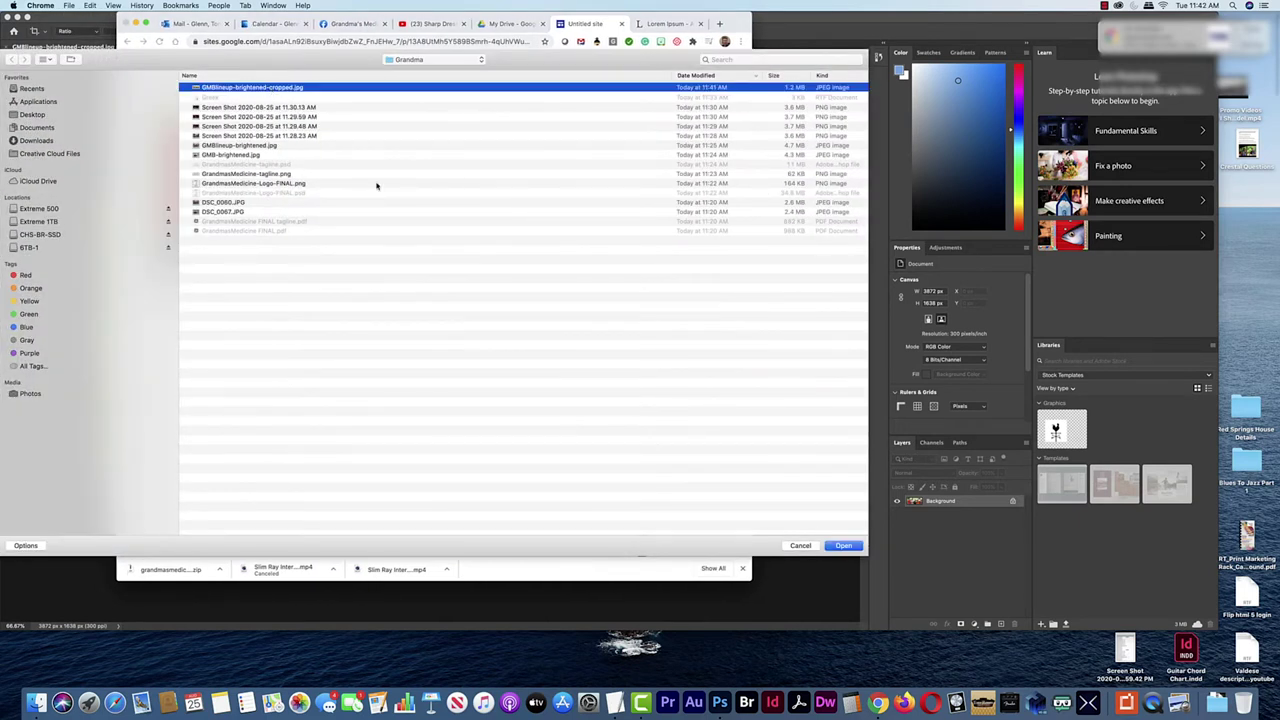
left_click(843, 546)
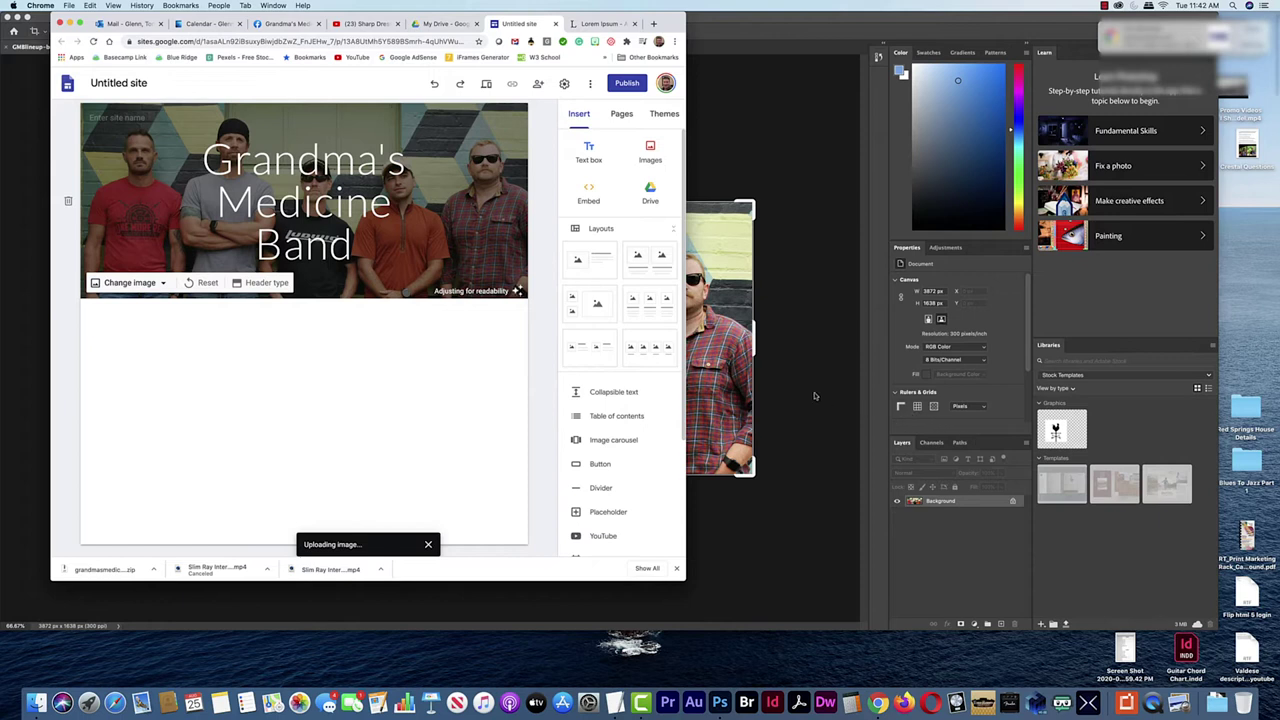
Adjust the Chrome window width, then switch to Photoshop
left_click_drag(686, 393, 948, 410)
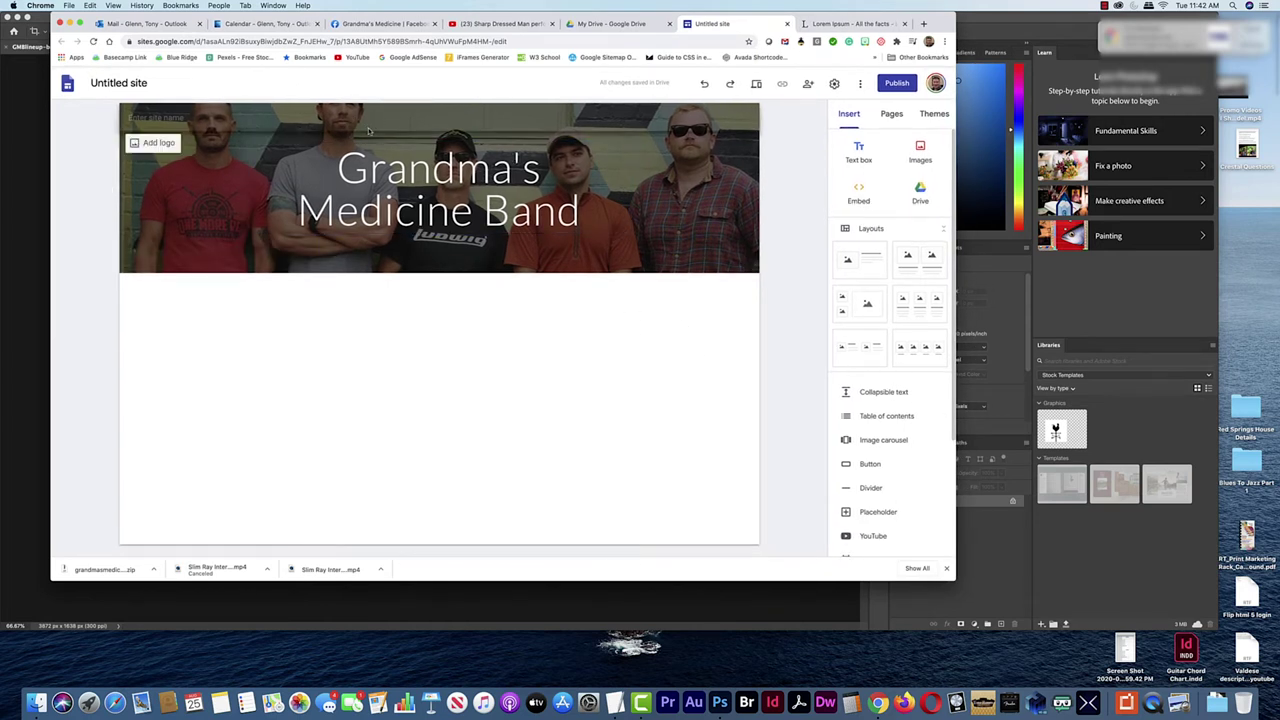
left_click_drag(956, 305, 802, 312)
key("super+Tab")
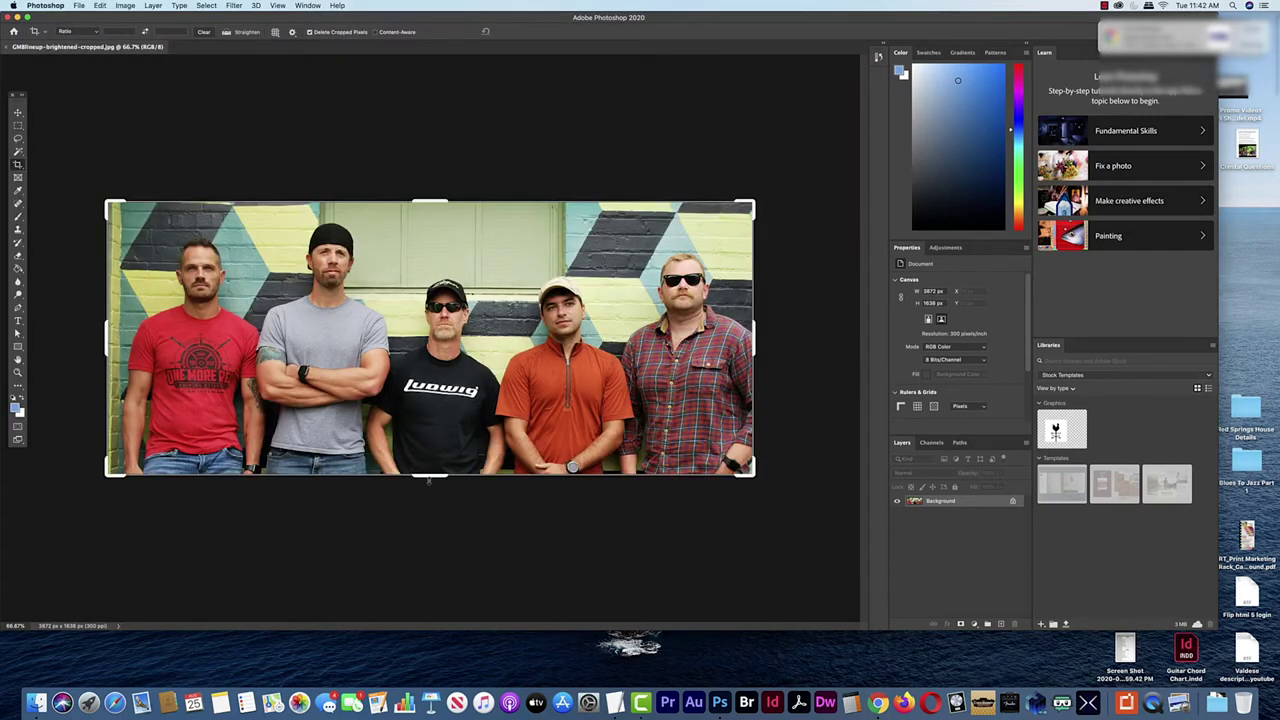
Trim more off the photo's bottom, save it as GMBlineup-brightened-cropped2.jpg, and close it
left_click_drag(430, 477, 431, 456)
key("Return")
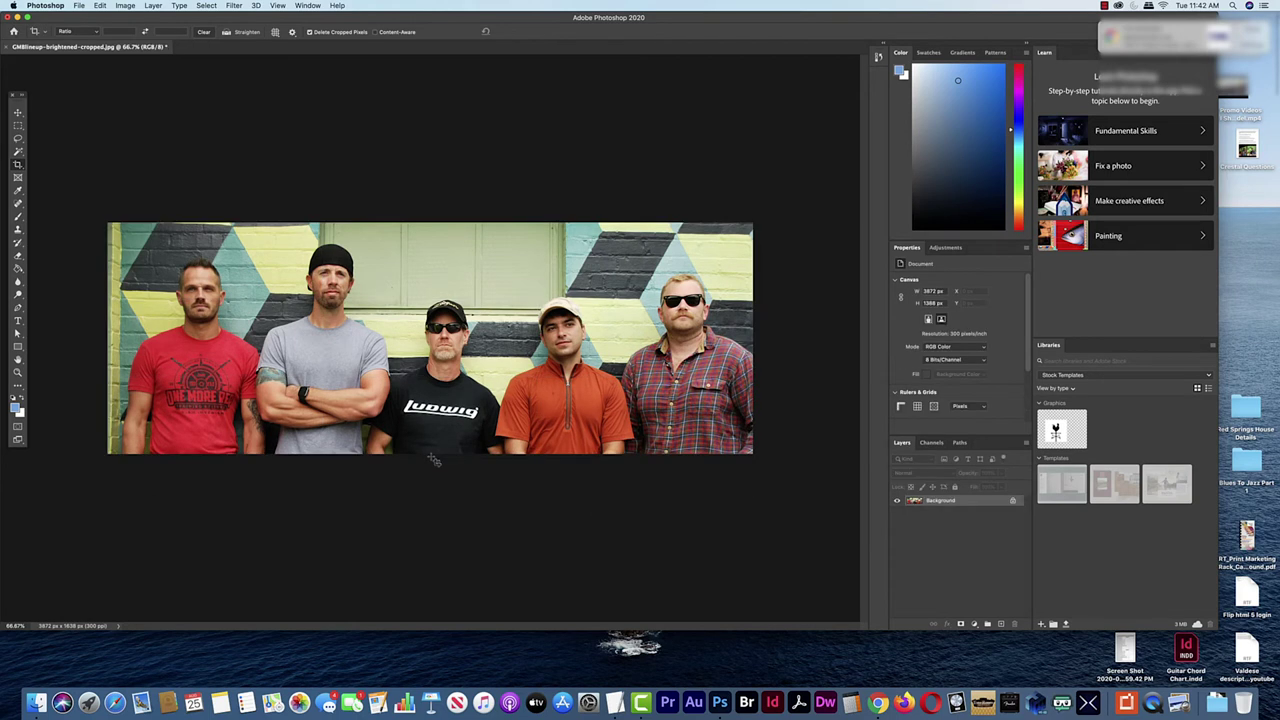
left_click(79, 6)
left_click(95, 118)
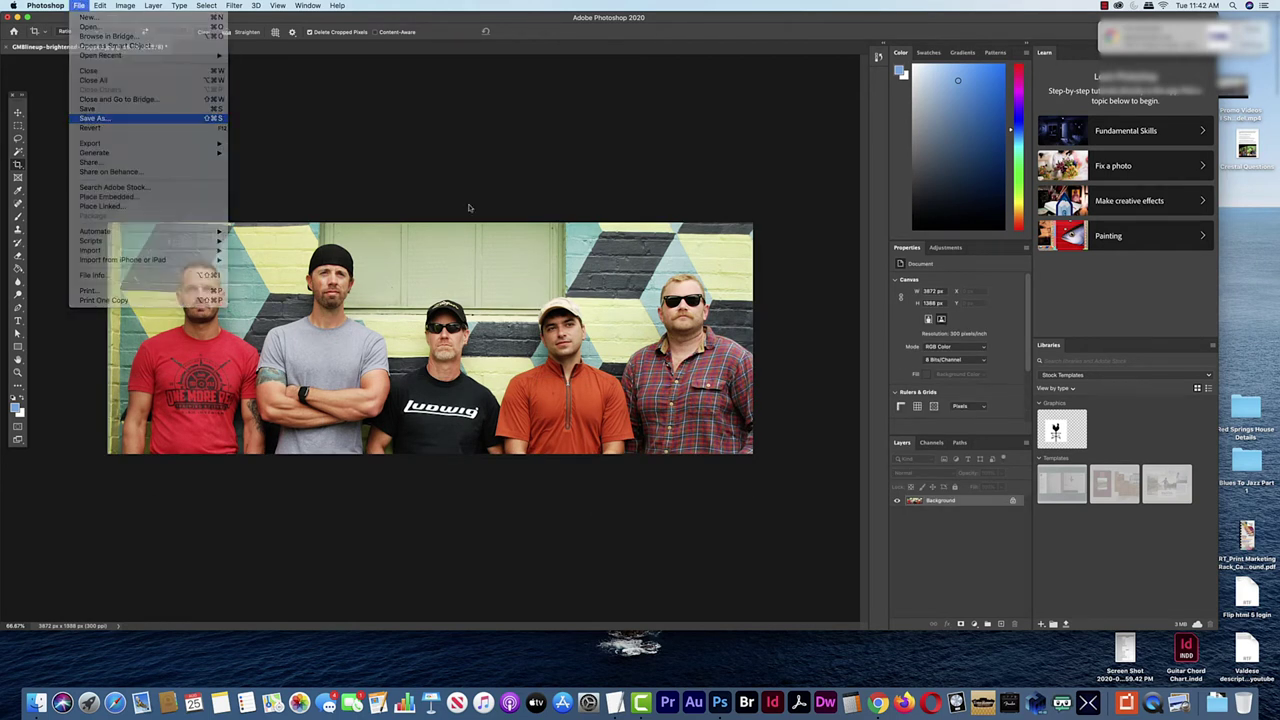
left_click(692, 99)
left_click(929, 486)
left_click(714, 198)
key("c")
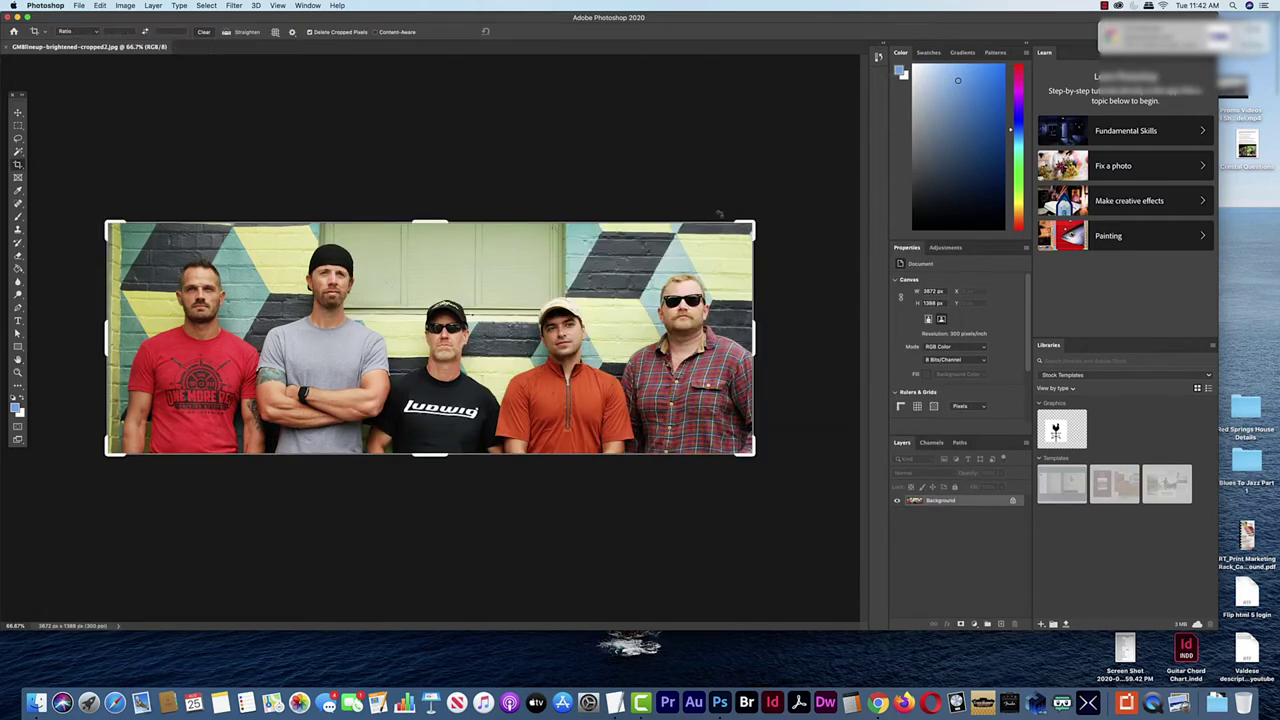
key("super+w")
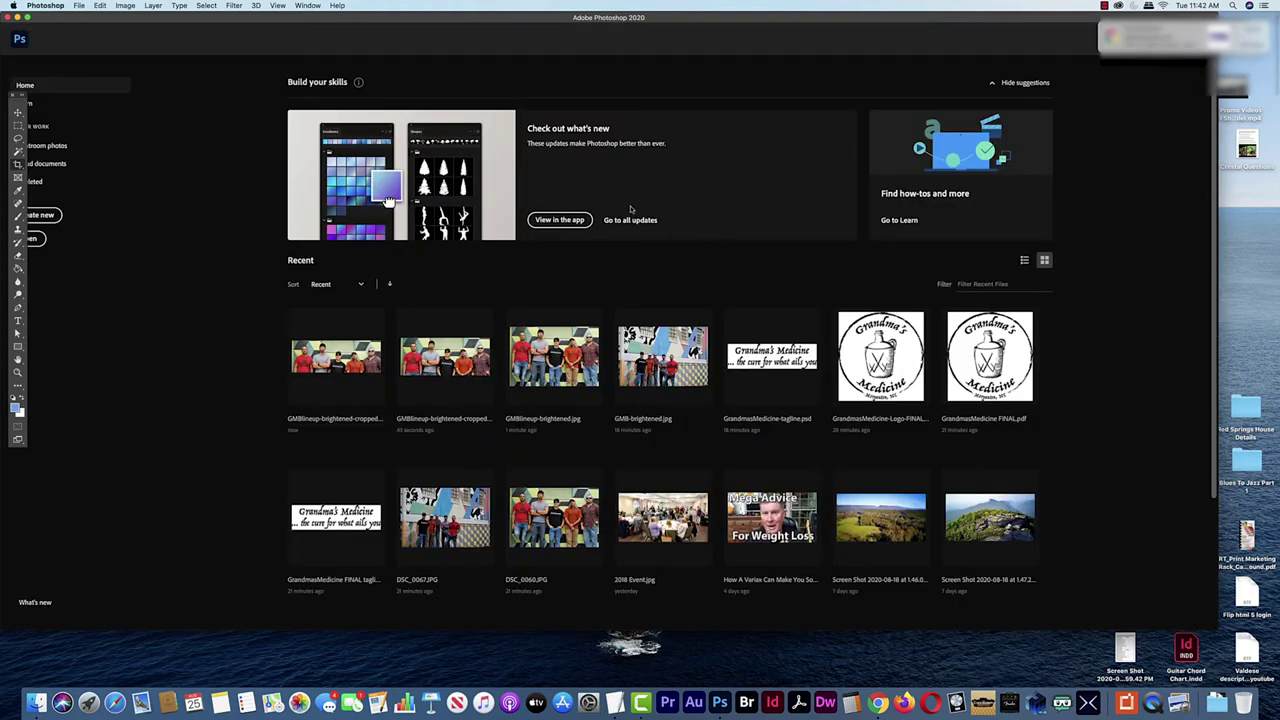
key("super+Tab")
Replace the header background with the uploaded GMBlineup-brightened-cropped2.jpg photo and narrow the window
left_click(129, 257)
left_click(133, 310)
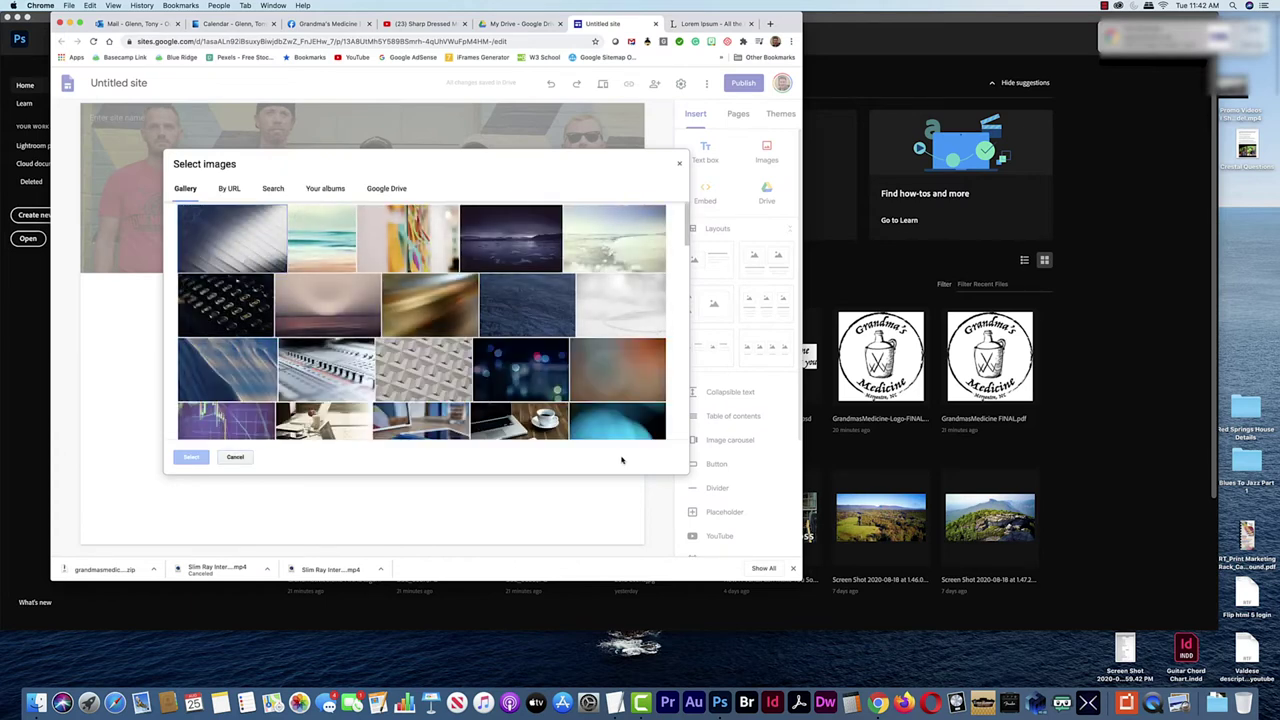
left_click(679, 163)
left_click(163, 258)
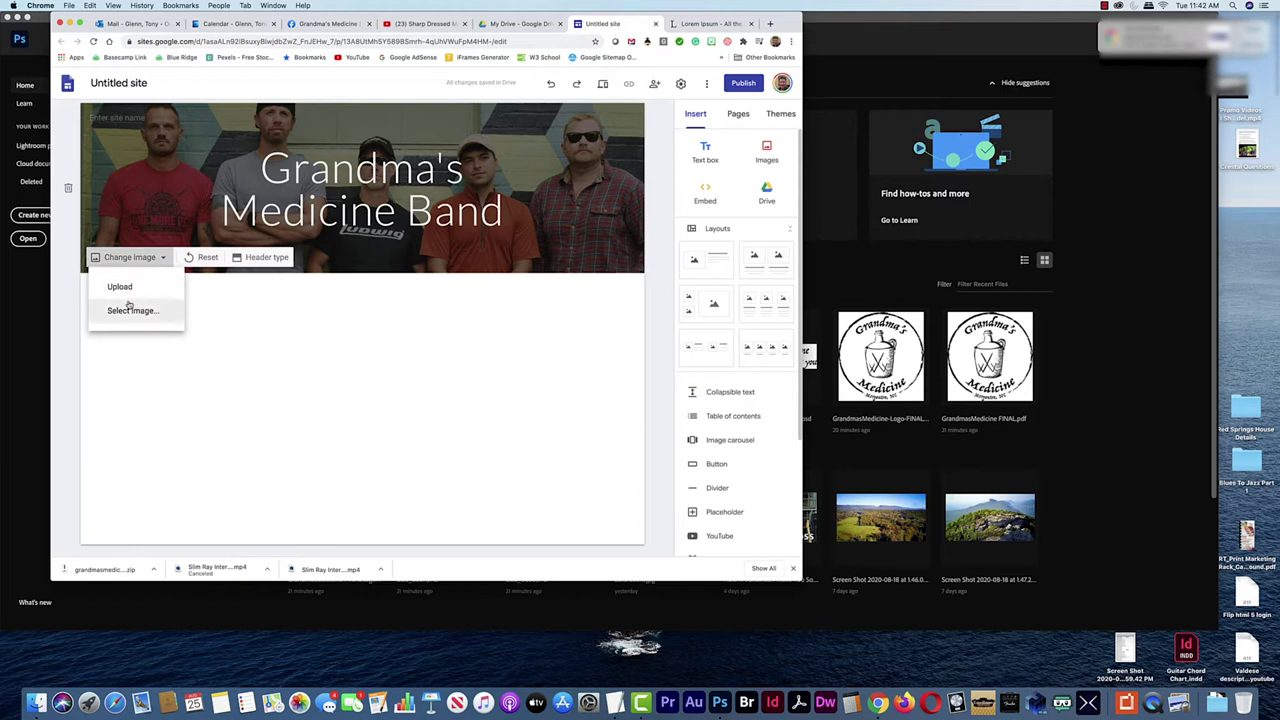
left_click(125, 290)
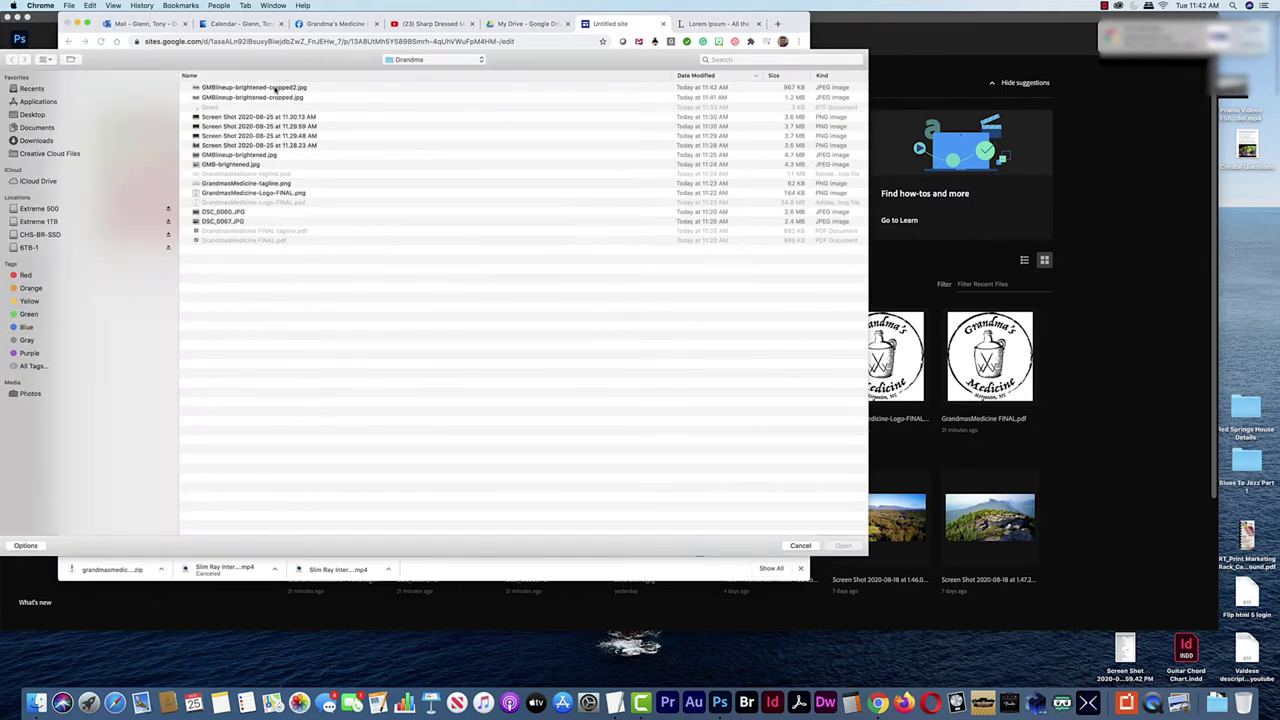
left_click(840, 546)
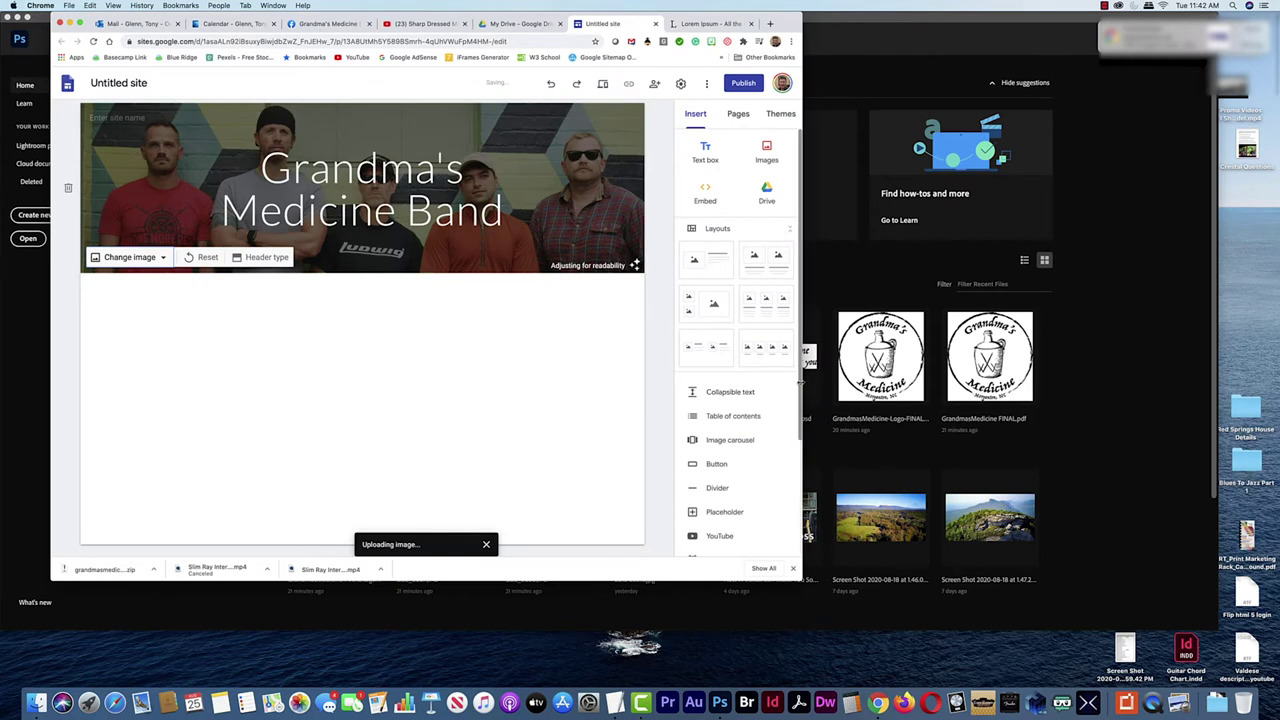
left_click_drag(801, 386, 820, 383)
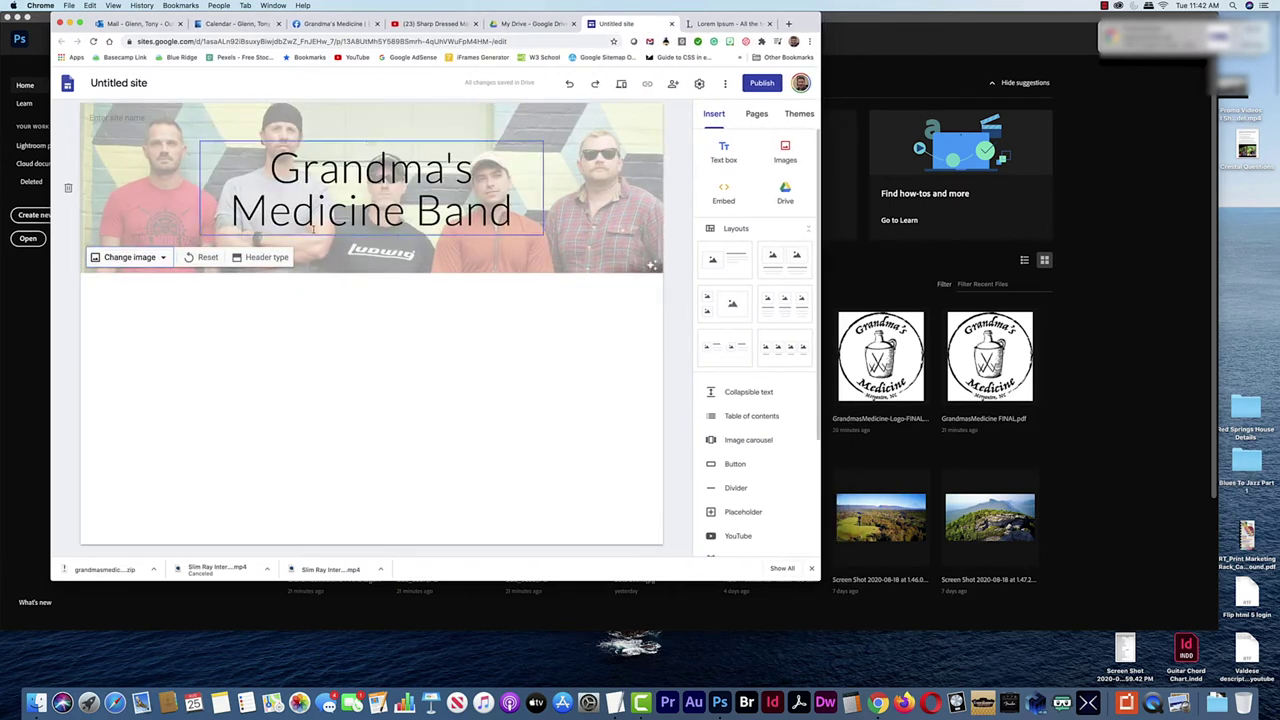
Upload GrandmasMedicine-Logo-FINAL.png as the site logo
left_click(115, 142)
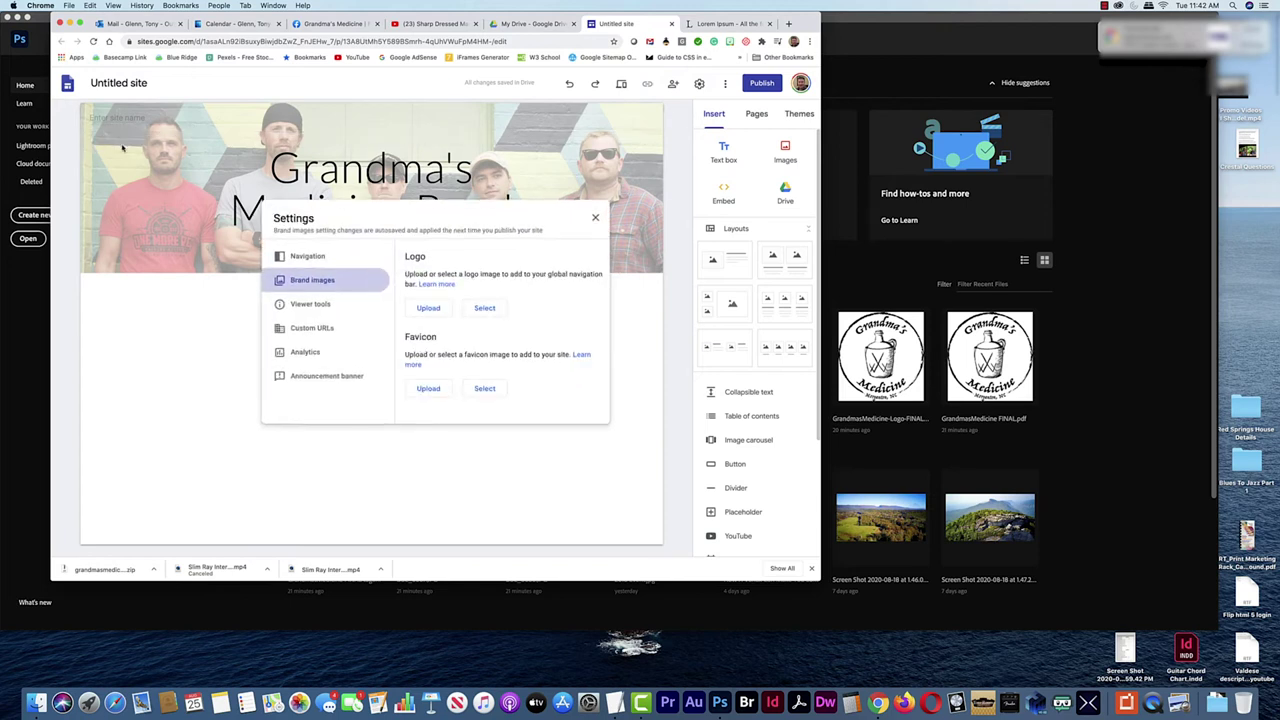
left_click(428, 309)
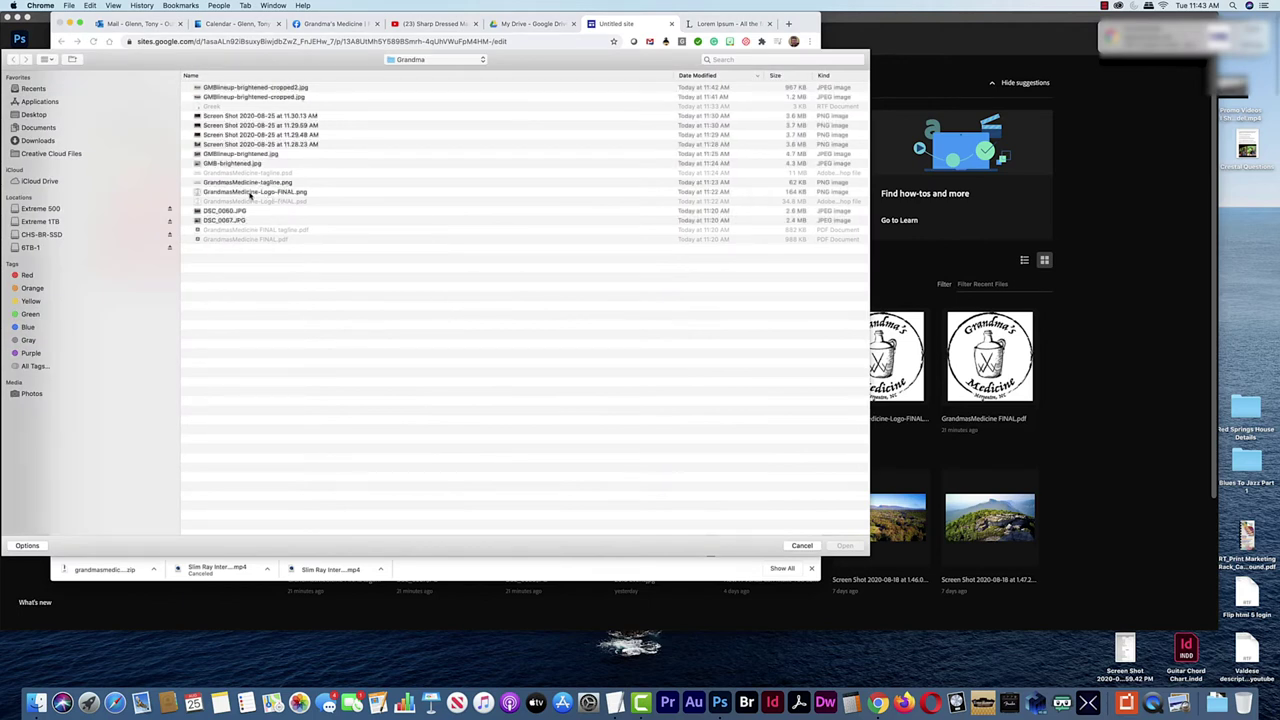
left_click(262, 192)
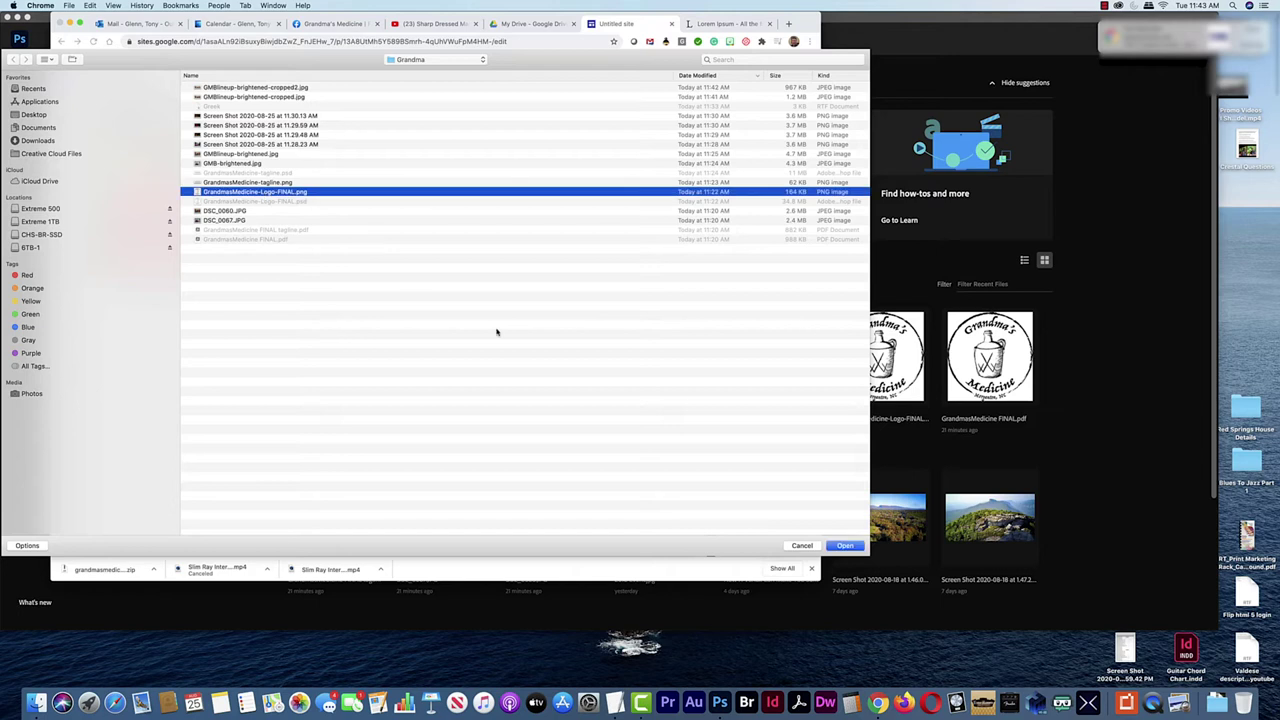
left_click(845, 546)
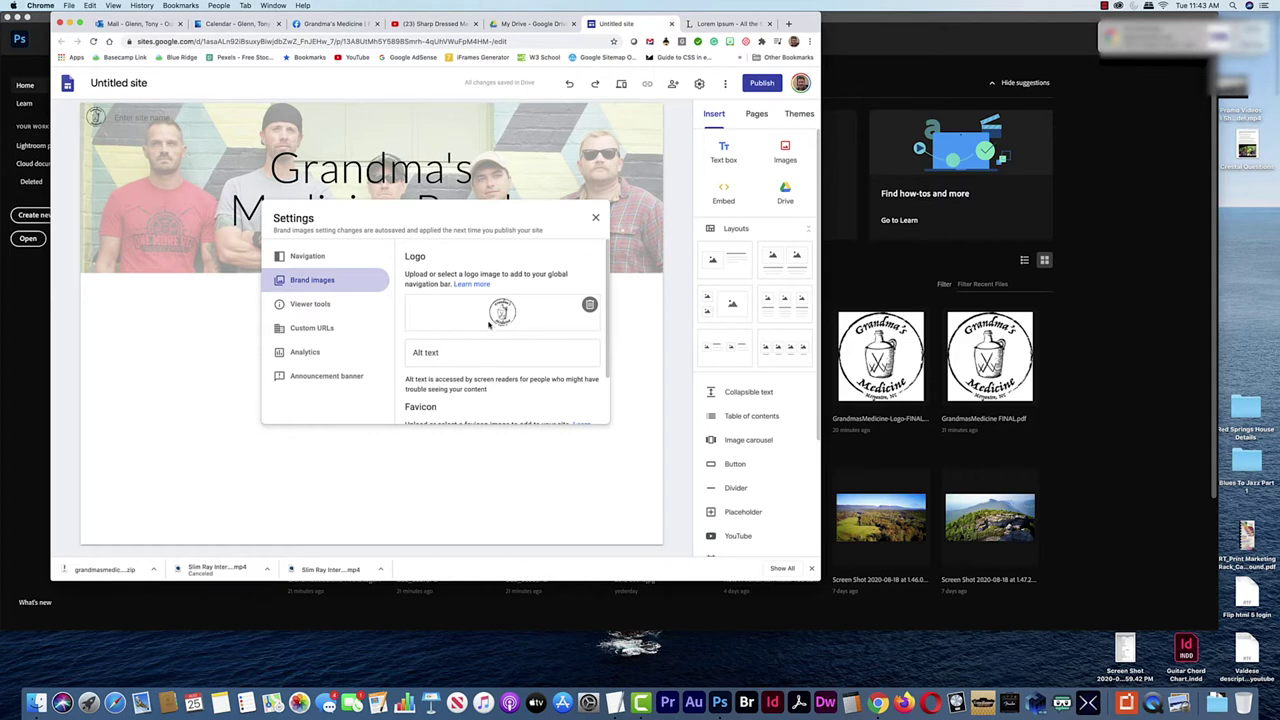
scroll(561, 373, "down", 2)
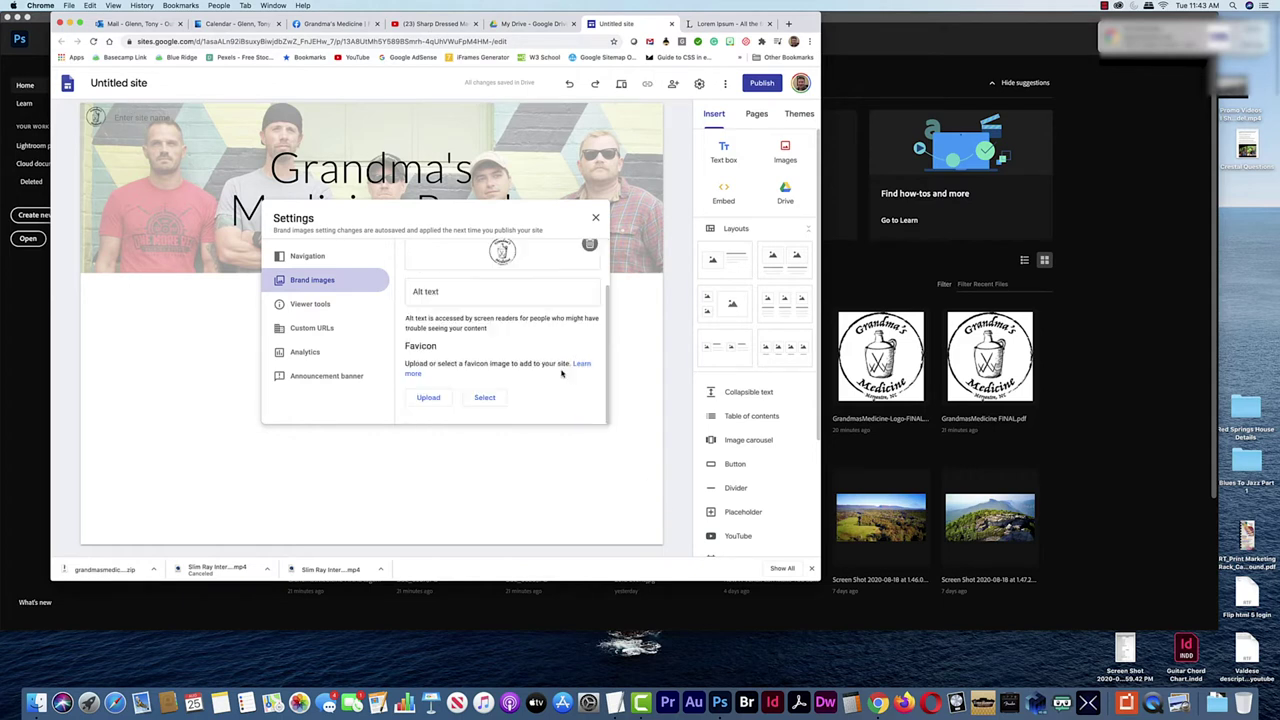
scroll(561, 373, "up", 2)
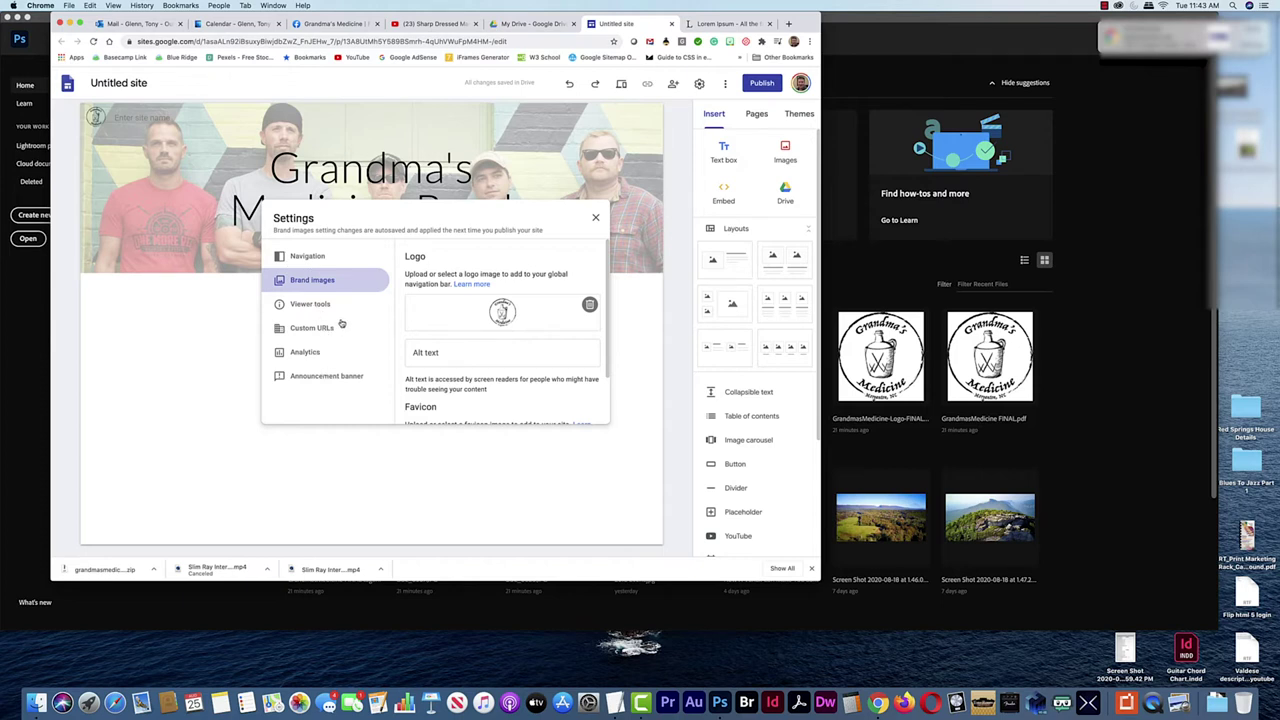
Give the logo the alt text 'Grandma's Medicine Logo' and close the brand image settings
left_click(432, 356)
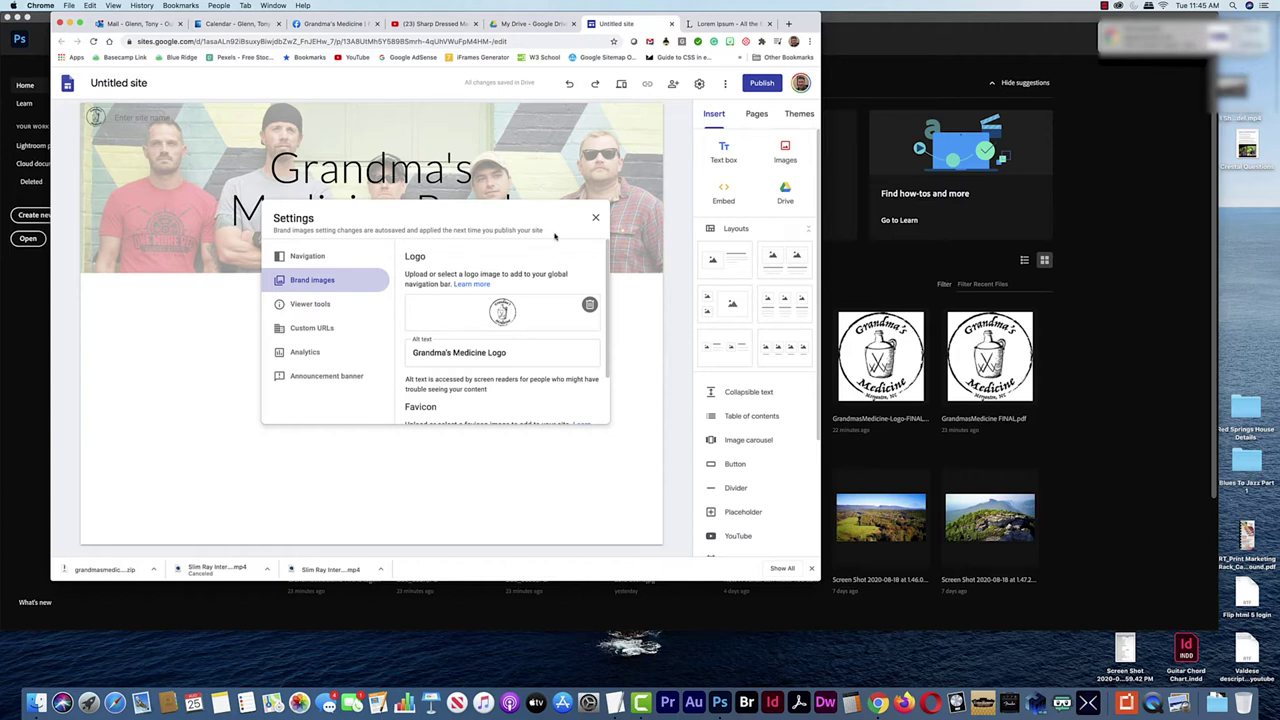
left_click(595, 217)
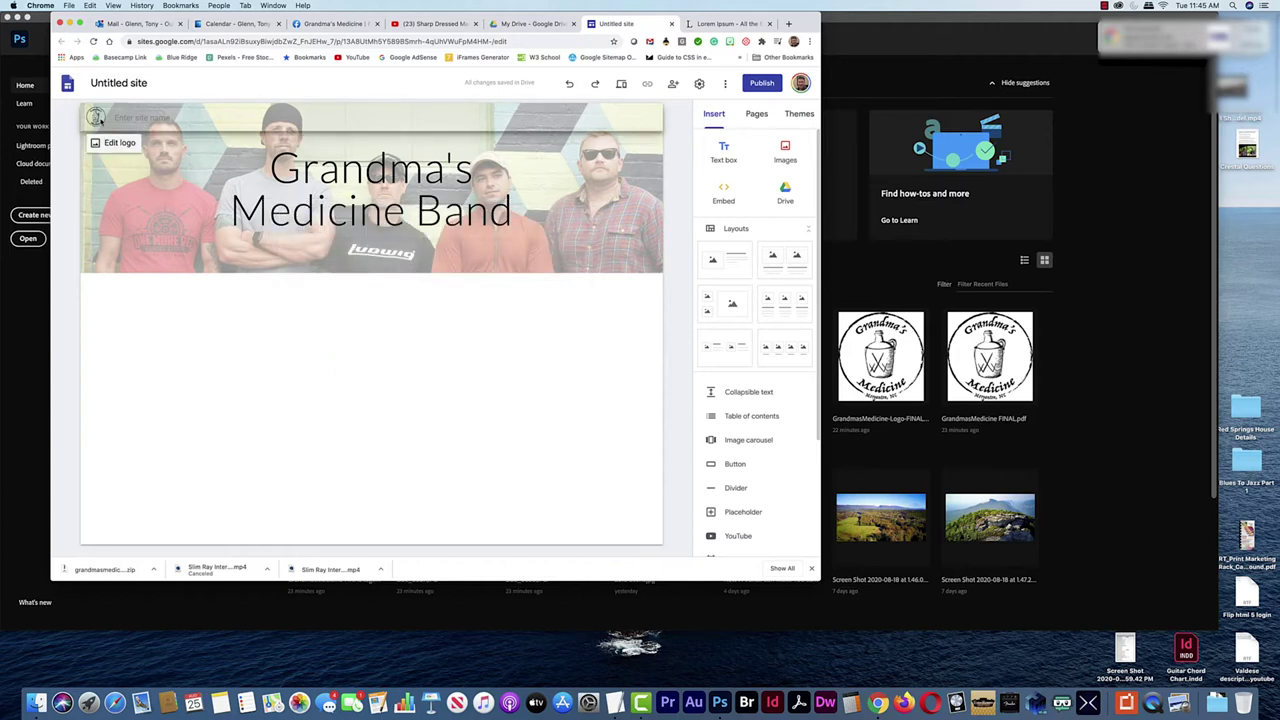
left_click(100, 121)
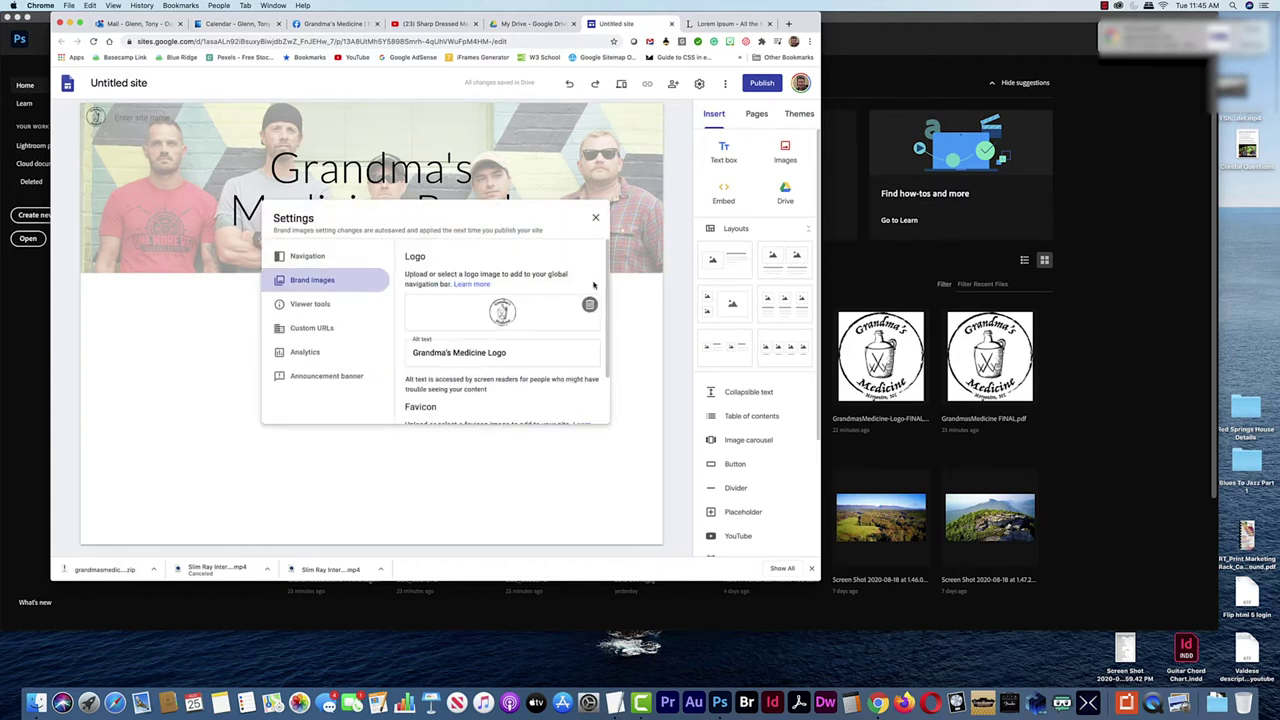
left_click(595, 218)
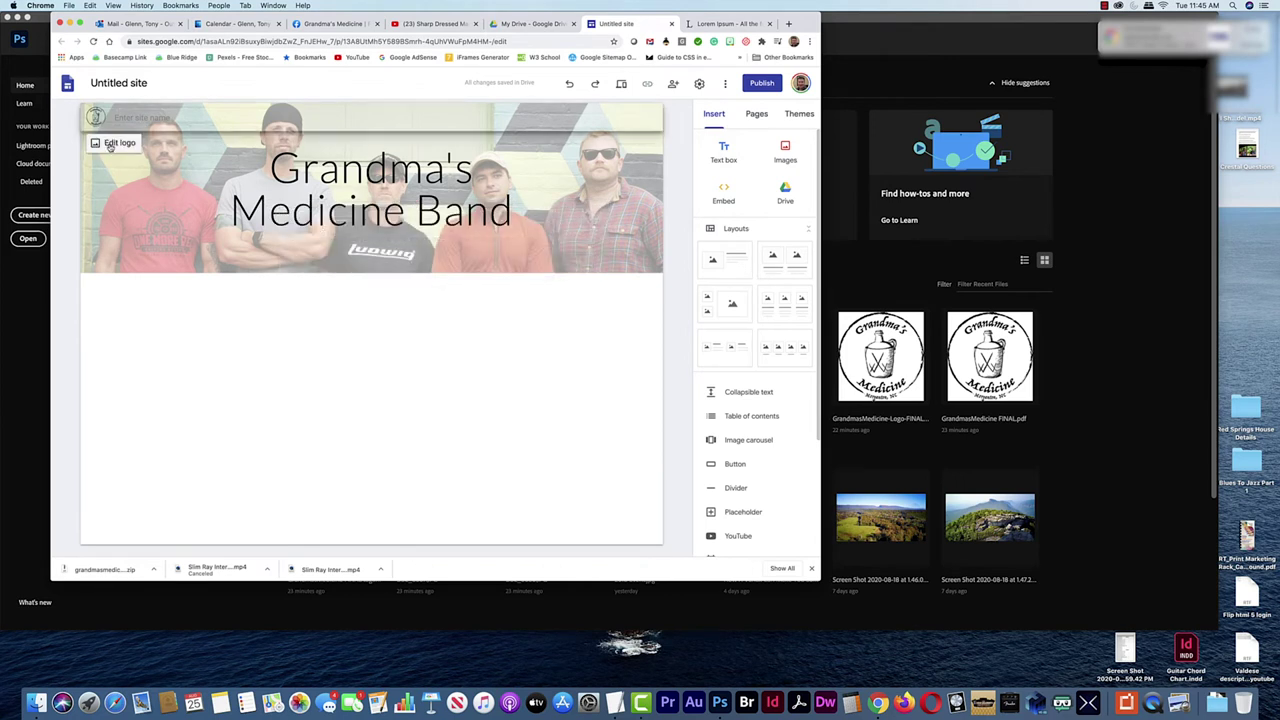
left_click(116, 143)
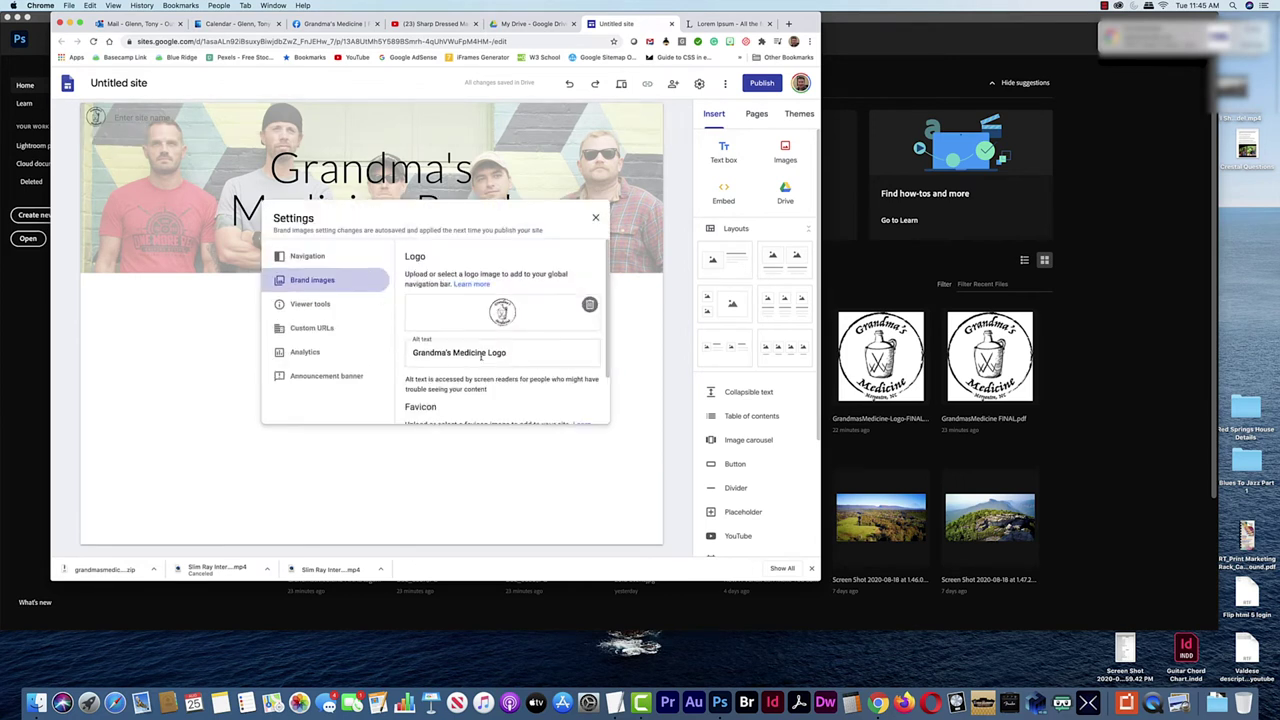
scroll(469, 355, "down", 2)
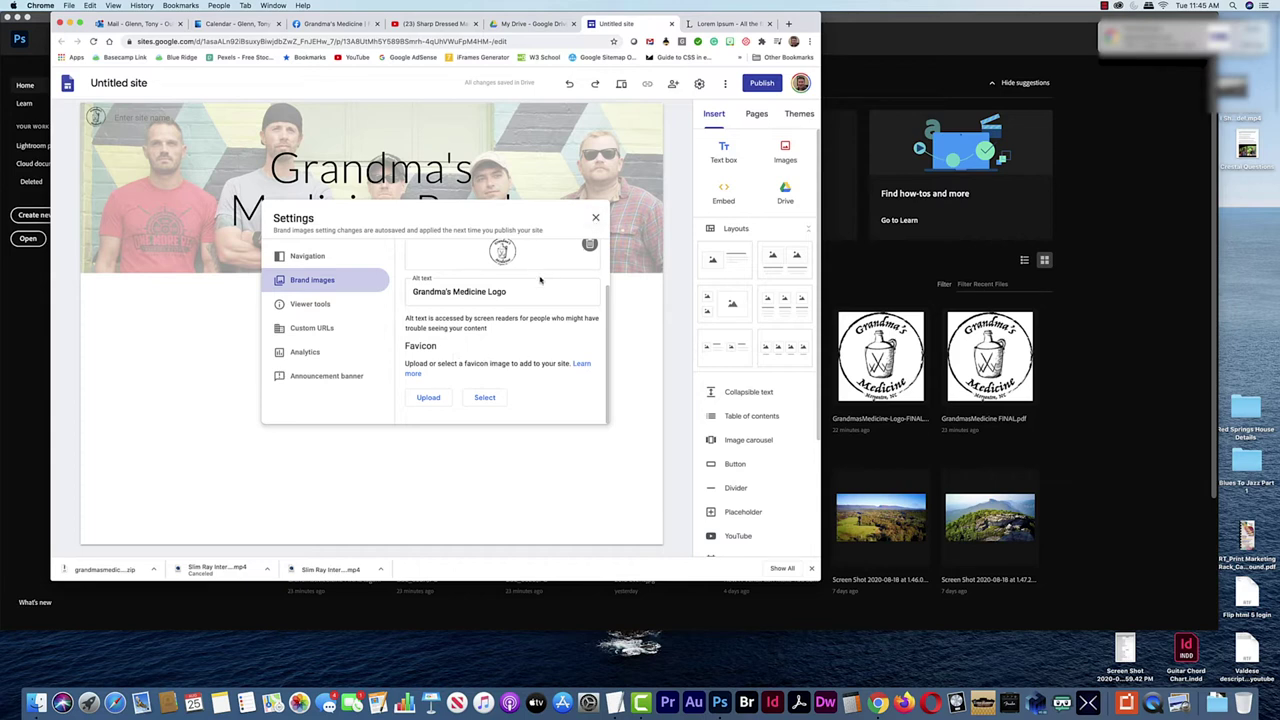
left_click(596, 220)
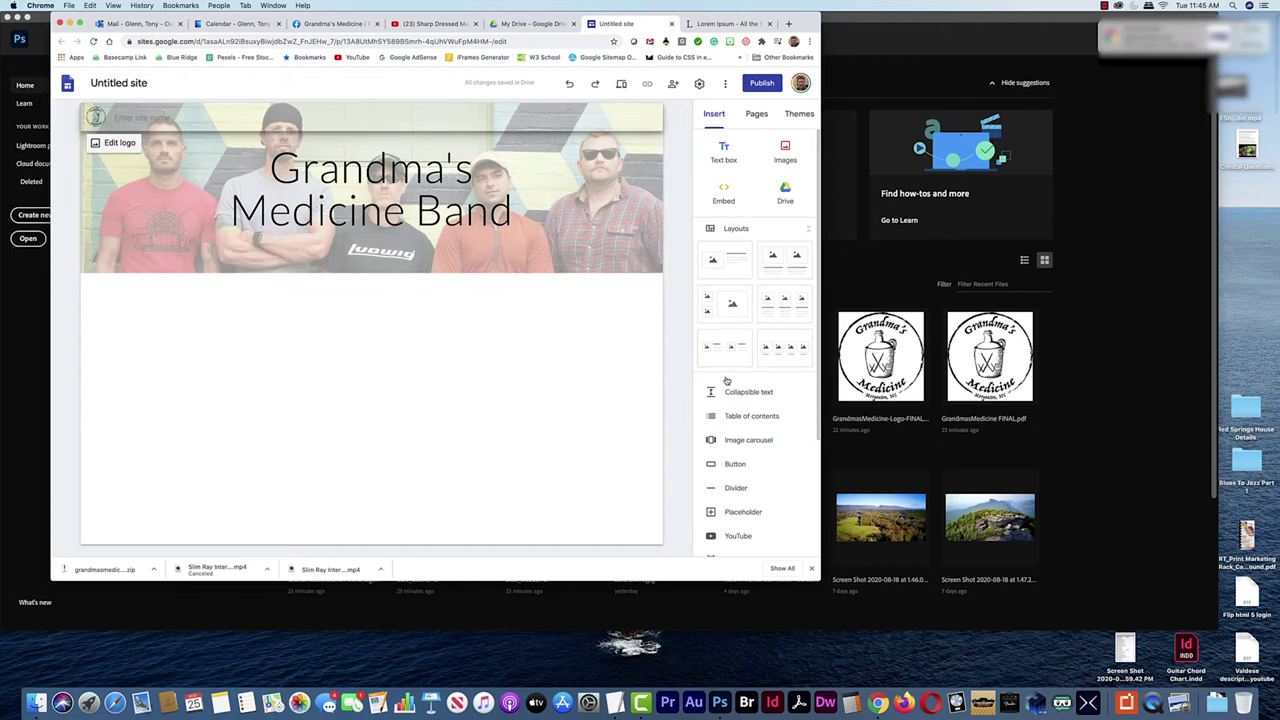
Add an image-beside-text section and a three-column image-and-text row below the header
scroll(766, 400, "down", 3)
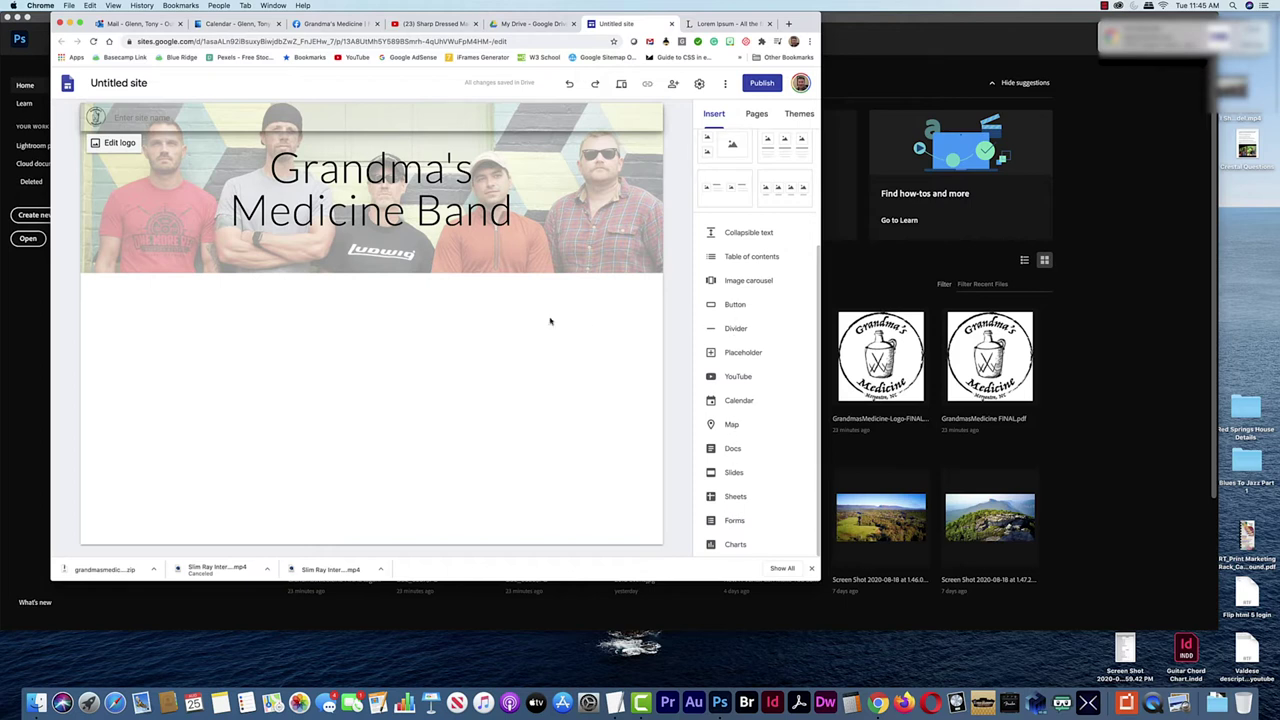
scroll(745, 330, "up", 3)
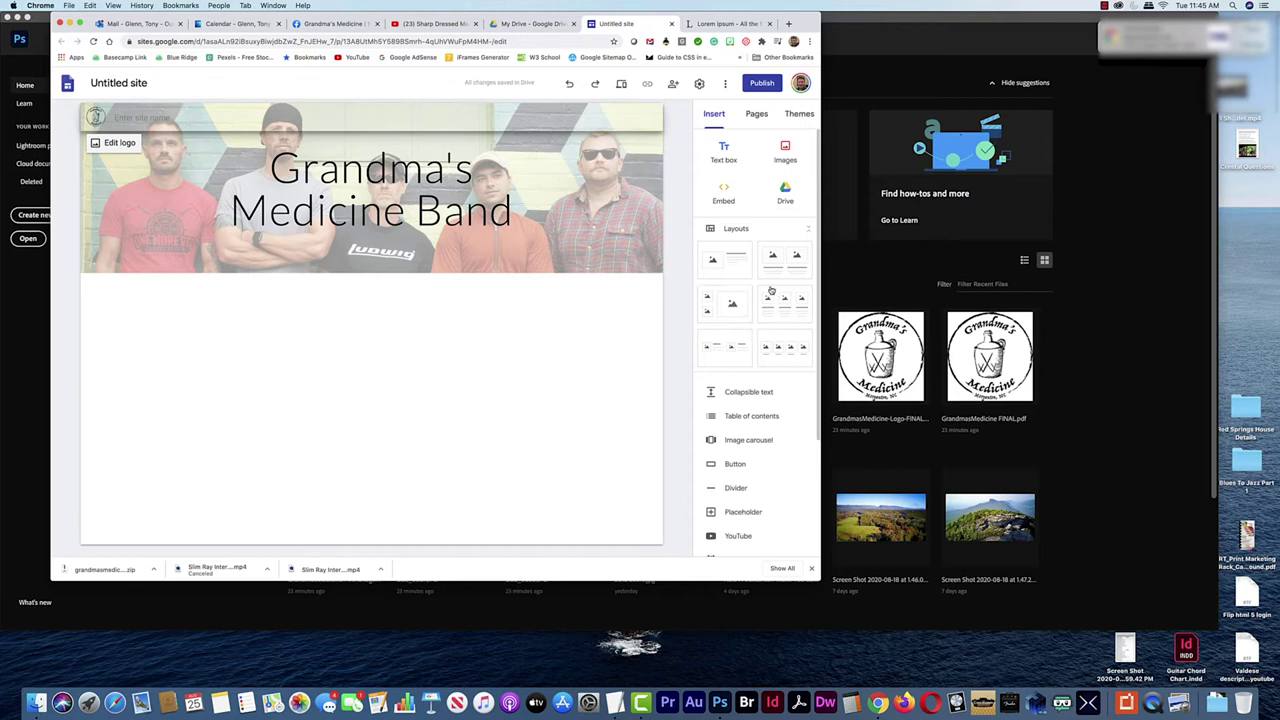
left_click_drag(736, 262, 358, 350)
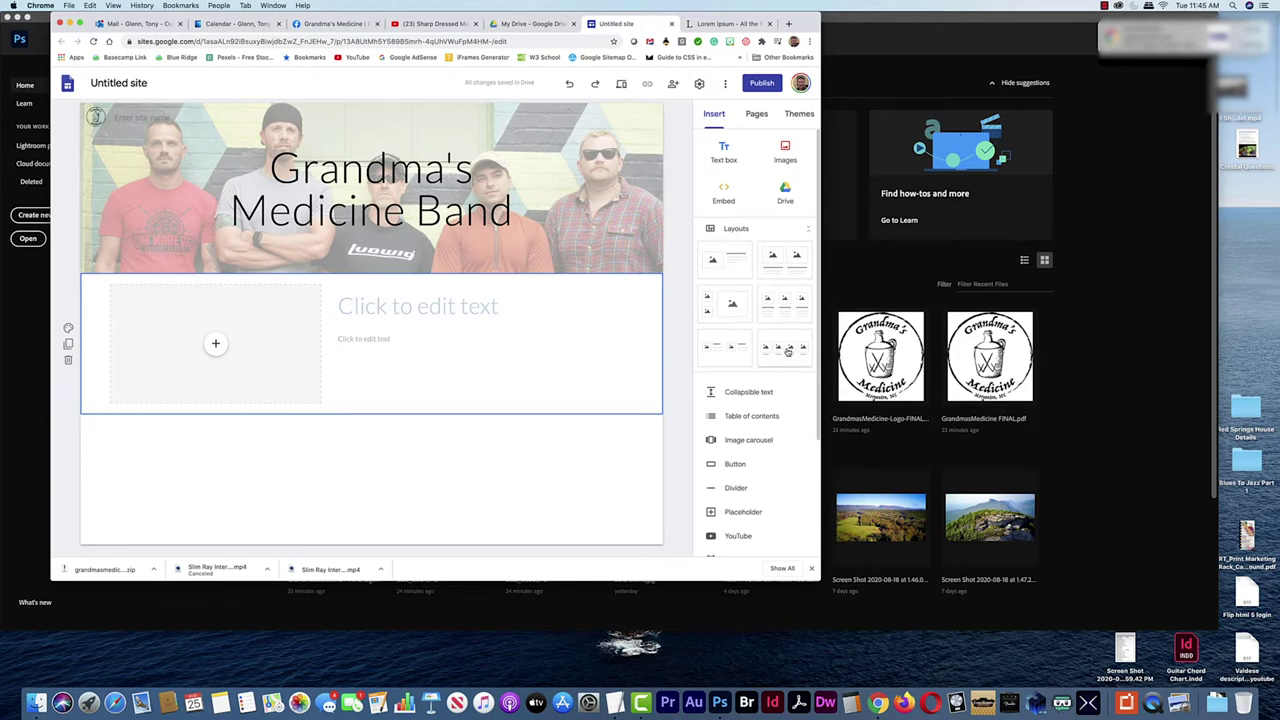
left_click_drag(779, 308, 490, 440)
scroll(455, 439, "up", 4)
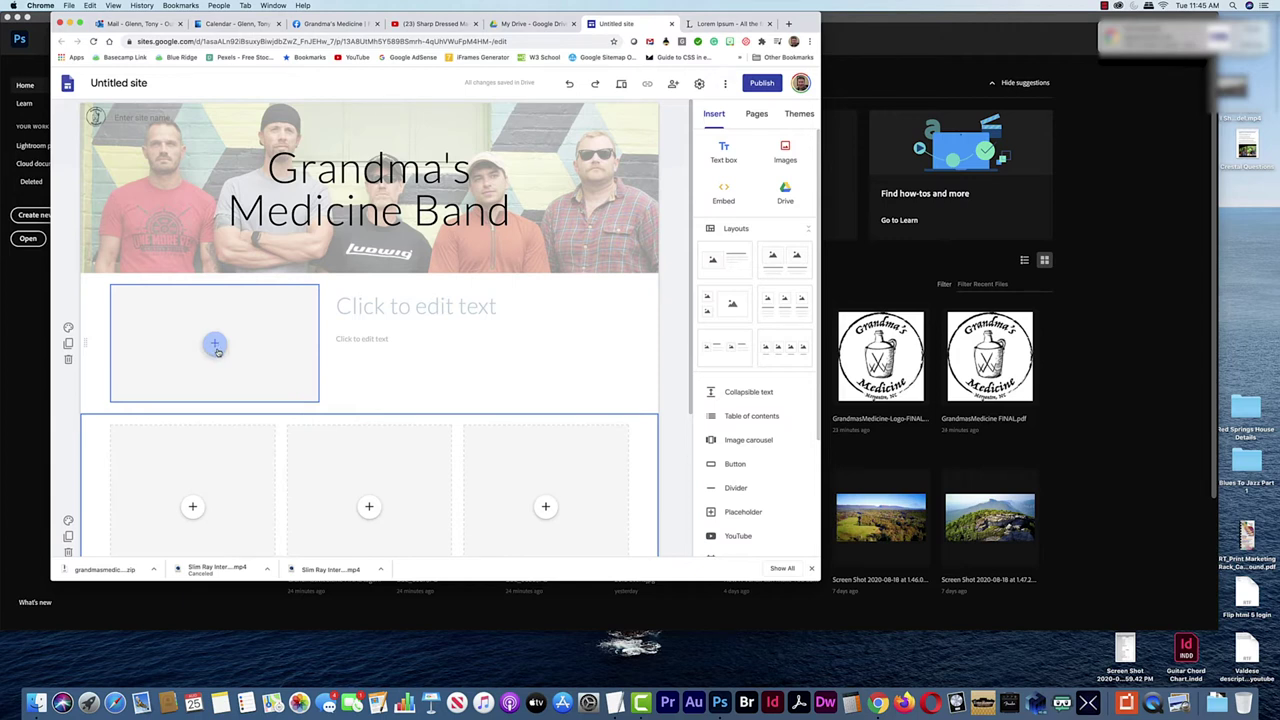
key("super+Tab")
key("super+Tab")
key("super+Tab")
key("super+Tab")
key("super+Tab")
key("super+Tab")
key("super+Tab")
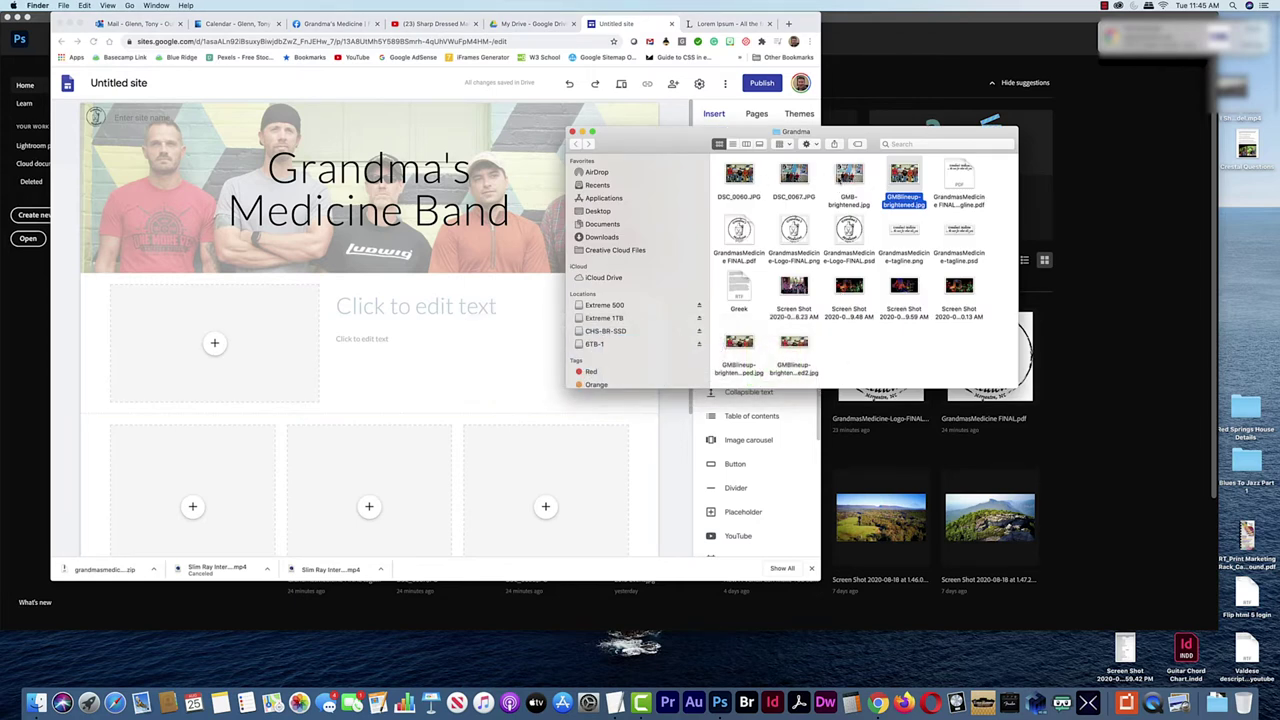
Place and enlarge GMBlineup-brightened.jpg, titling it 'Burke County's Craziest Cool Classic Rock Dudes'
left_click_drag(903, 185, 225, 338)
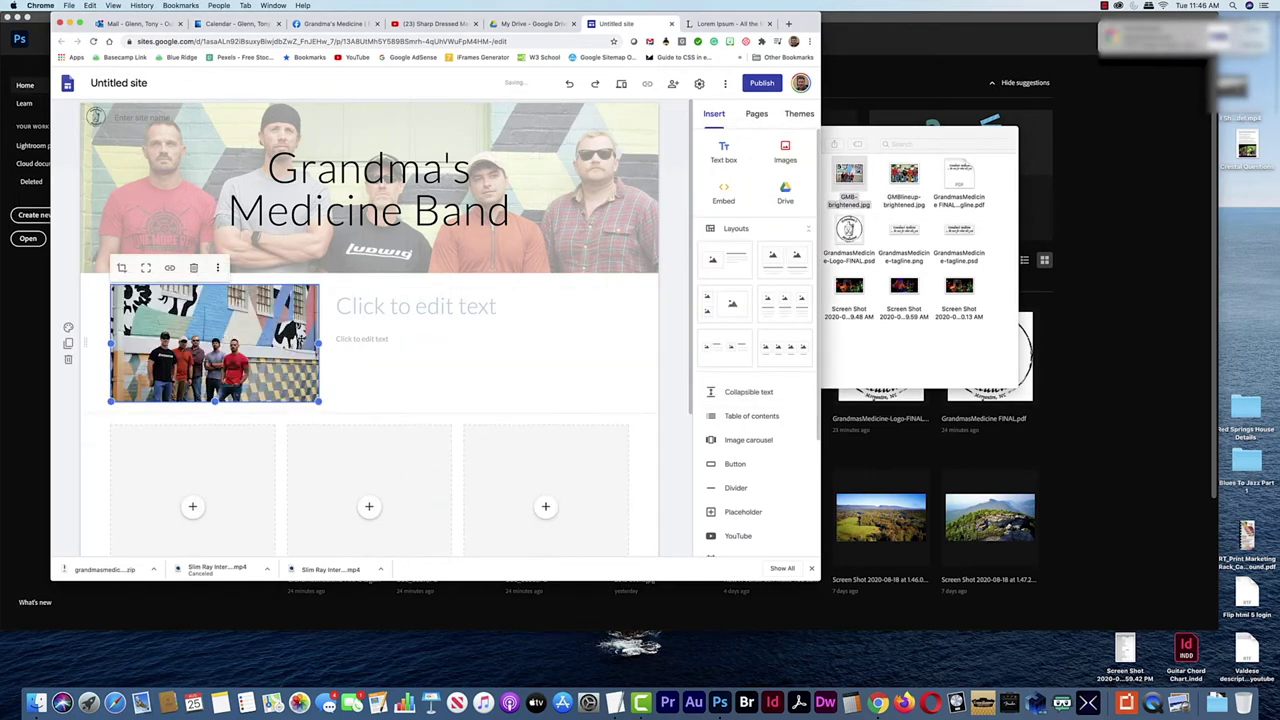
left_click_drag(317, 401, 374, 456)
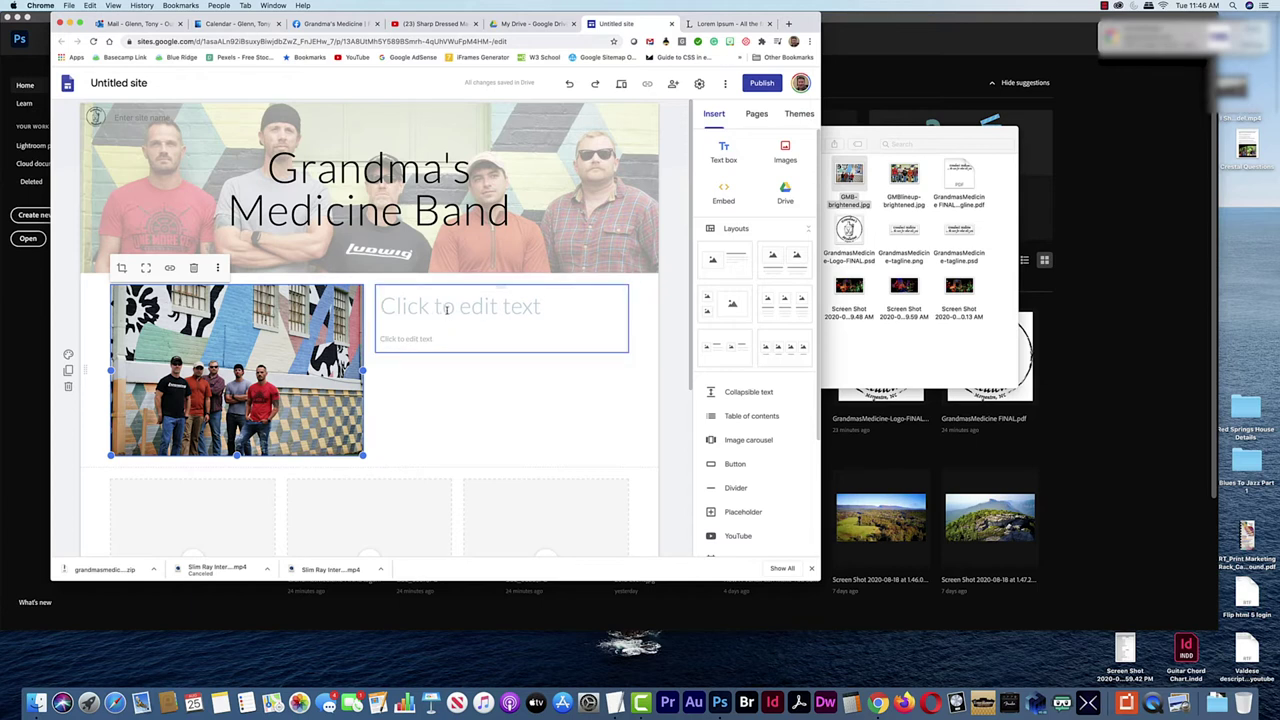
left_click(447, 309)
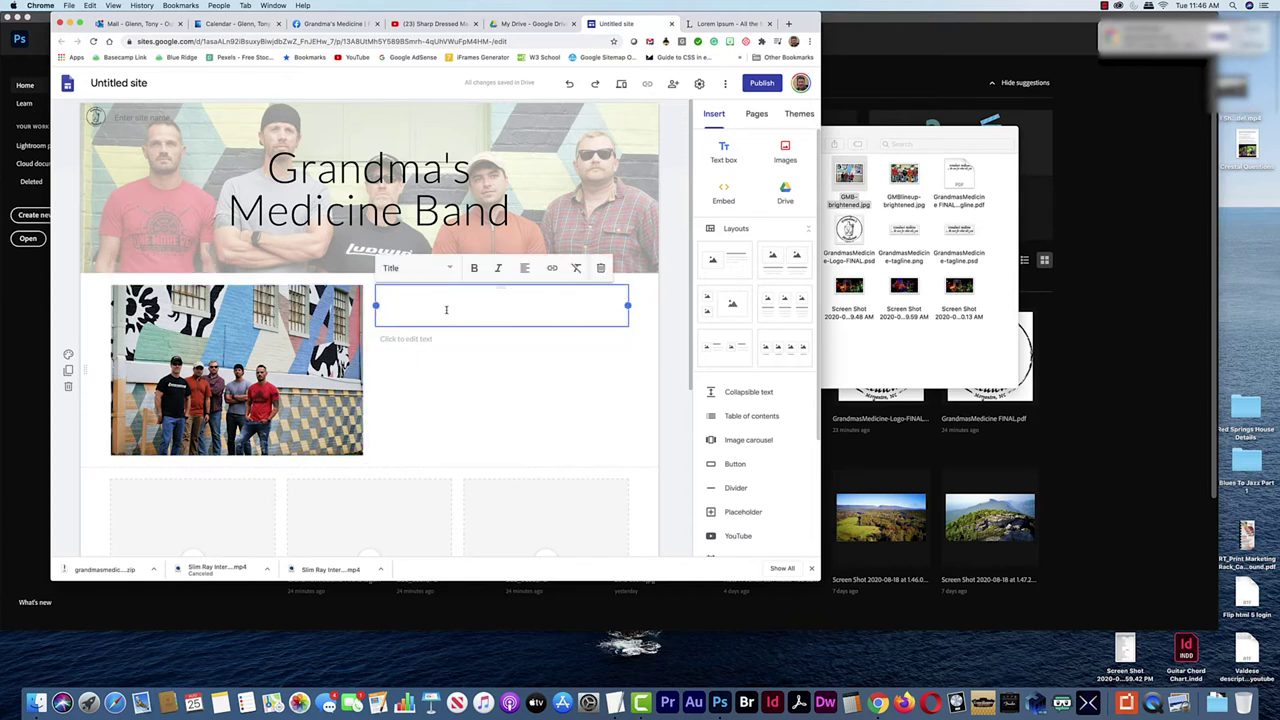
type("Morganton")
key("BackSpace")
key("BackSpace")
key("BackSpace")
key("BackSpace")
key("BackSpace")
key("BackSpace")
key("BackSpace")
key("BackSpace")
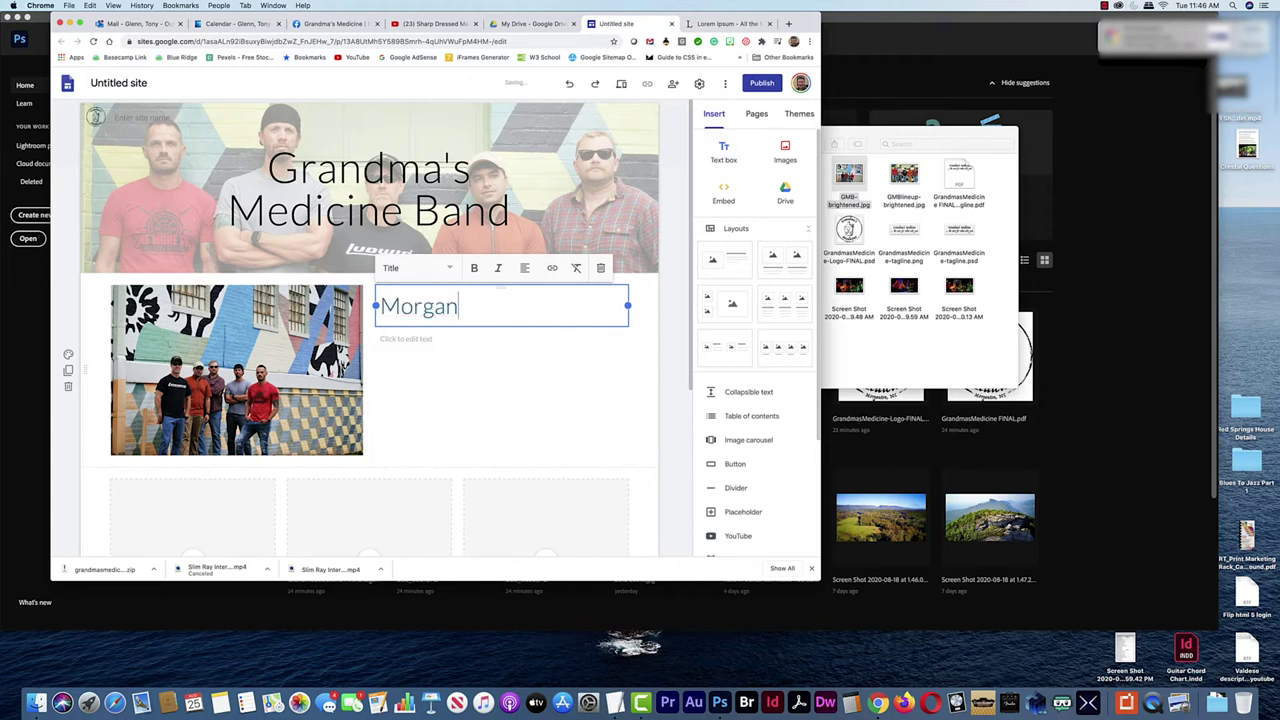
key("BackSpace")
type("Burke Count")
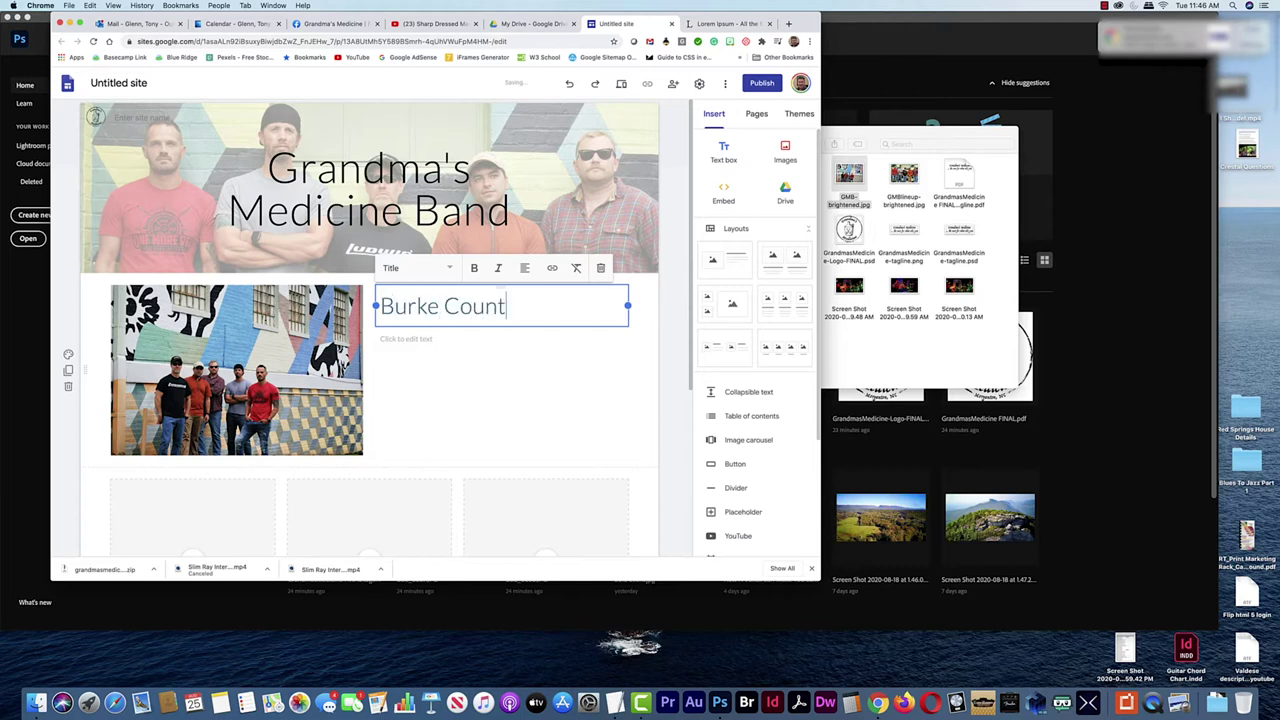
type("y'sC")
key("BackSpace")
type("Craziest Coo")
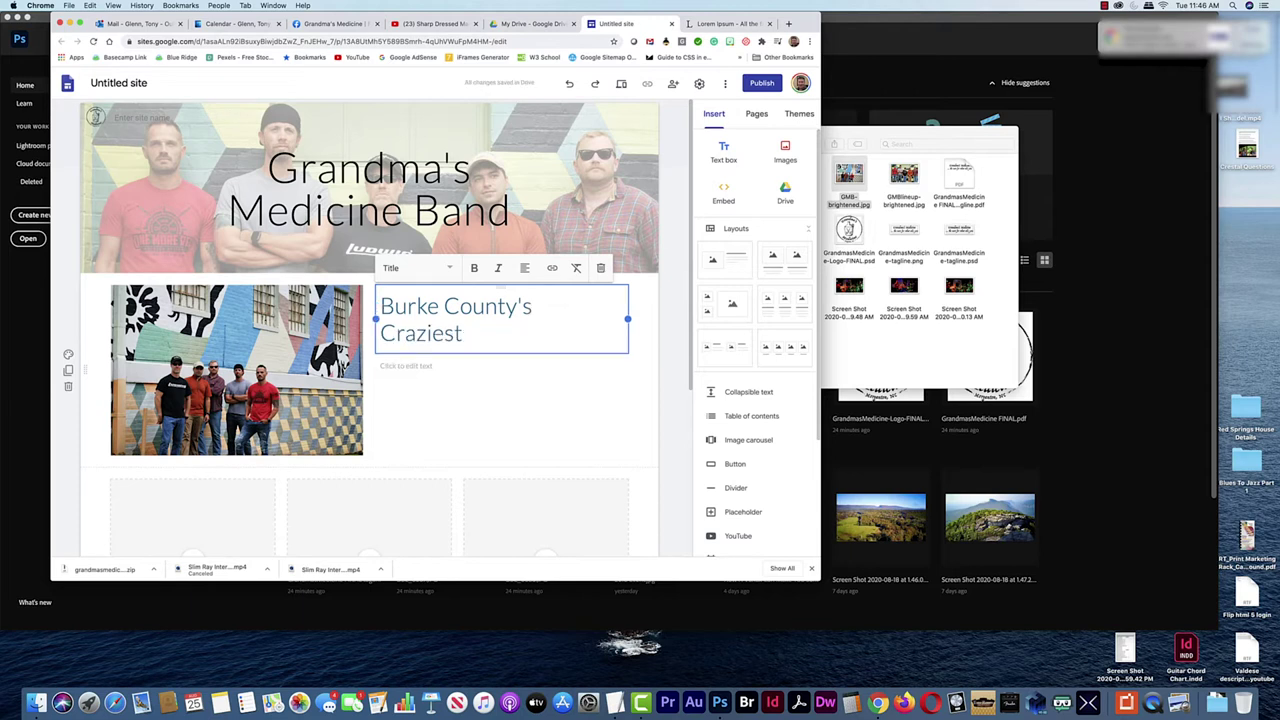
type("l")
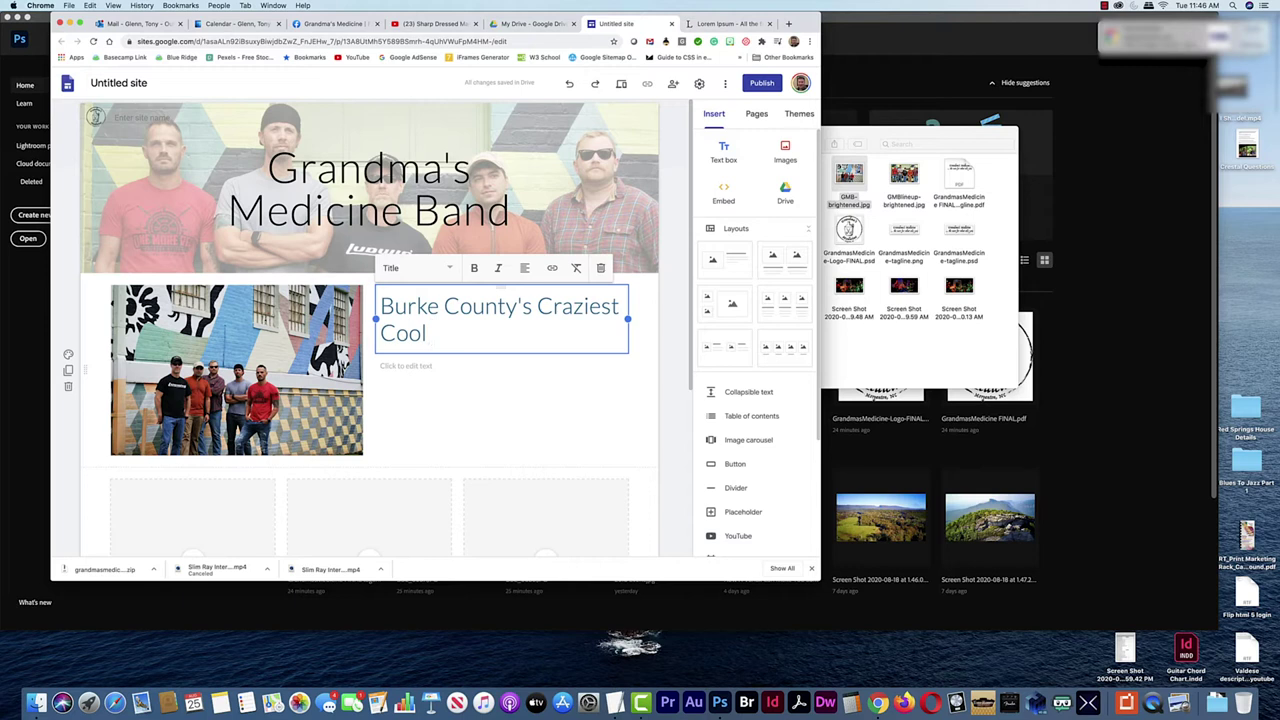
type(" Classic Rock")
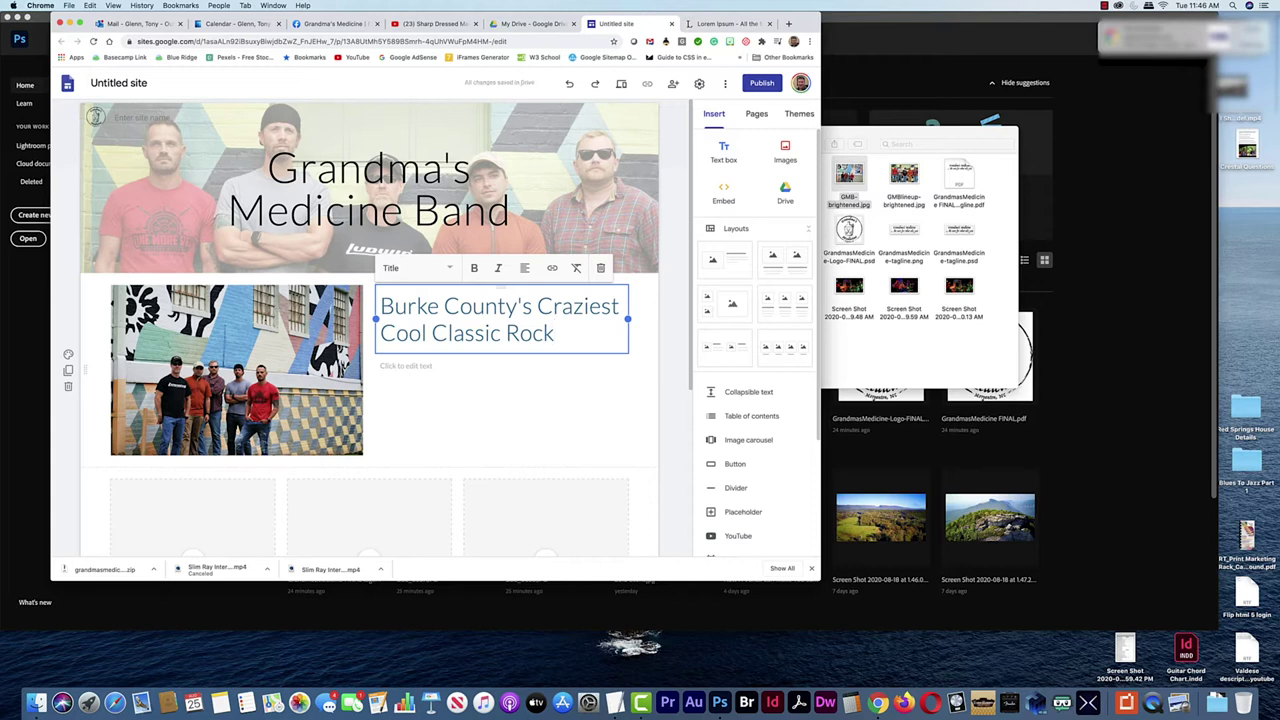
type(" Dudes")
Paste the first Lorem ipsum paragraph from TextEdit into the body text under the title
left_click(424, 367)
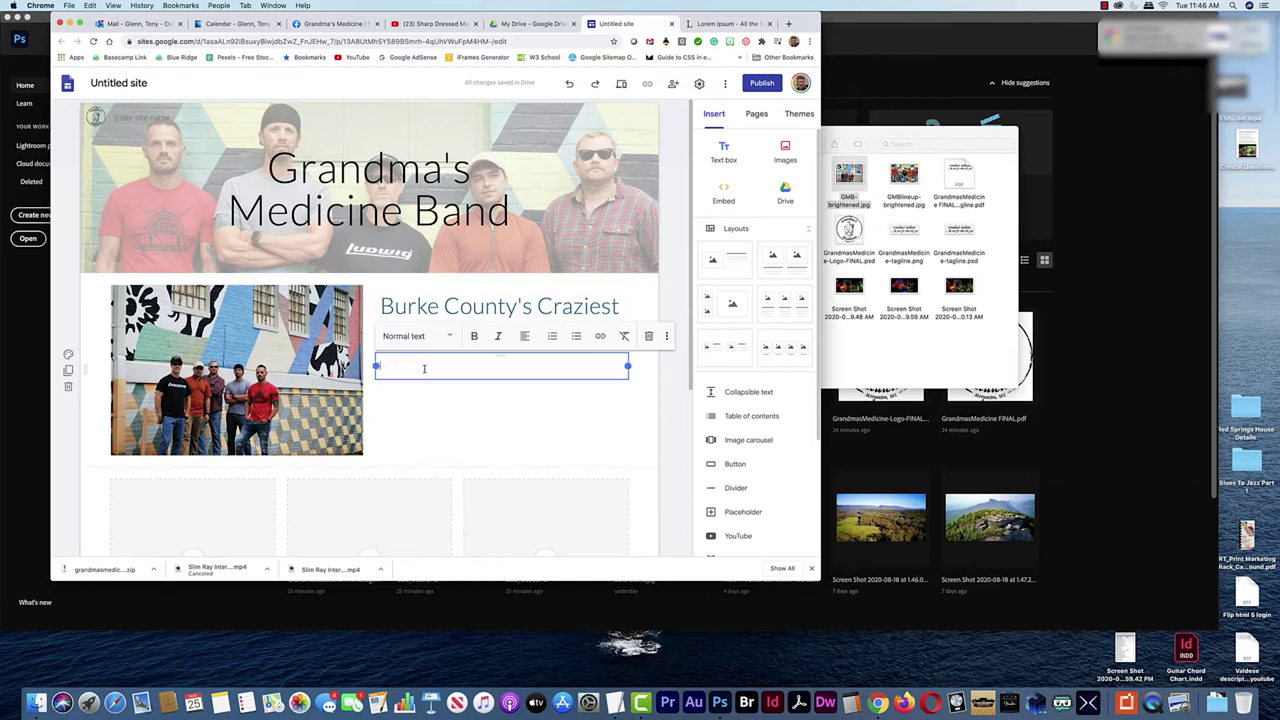
key("super+Tab")
key("super+Tab")
key("super+Tab")
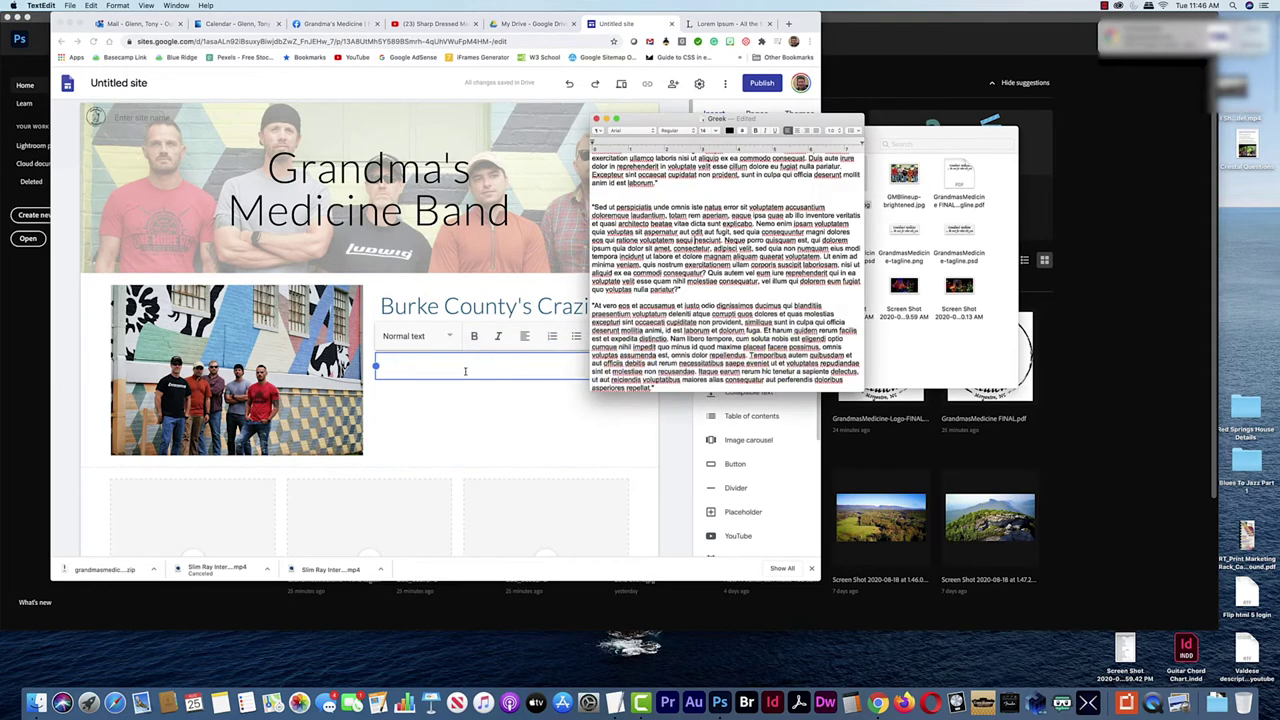
scroll(677, 197, "up", 1)
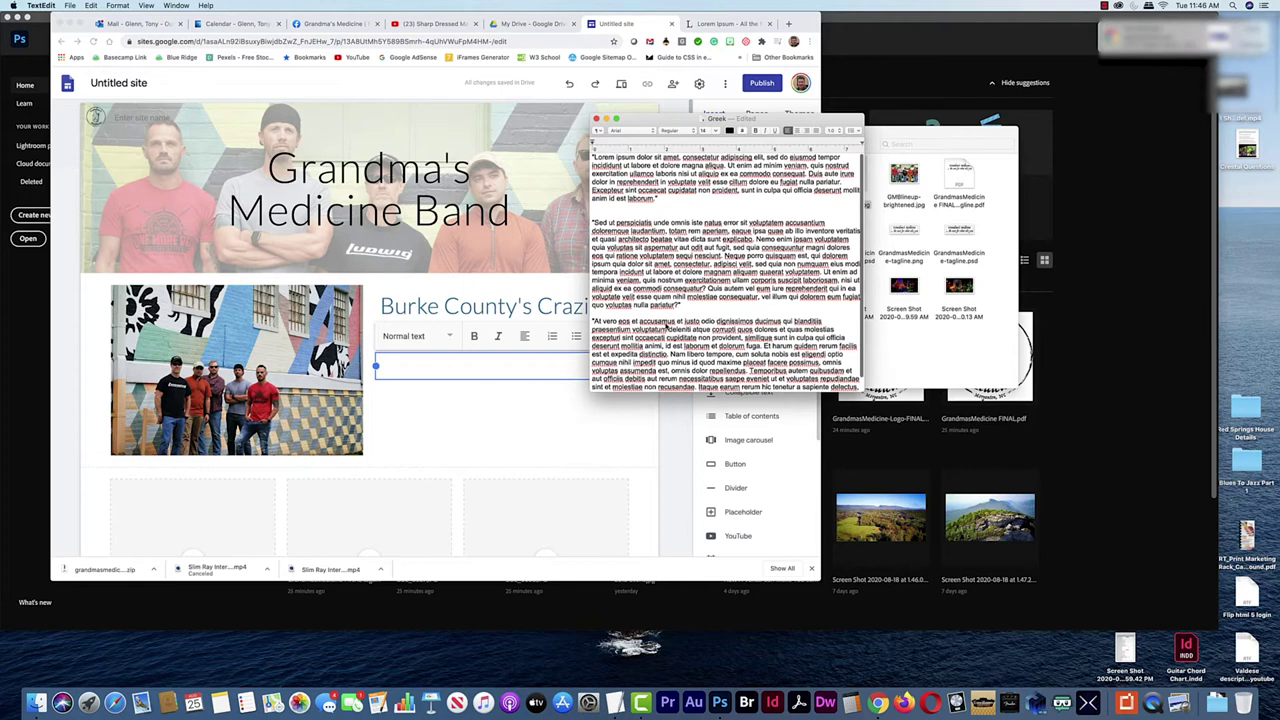
left_click_drag(660, 198, 591, 156)
key("super+c")
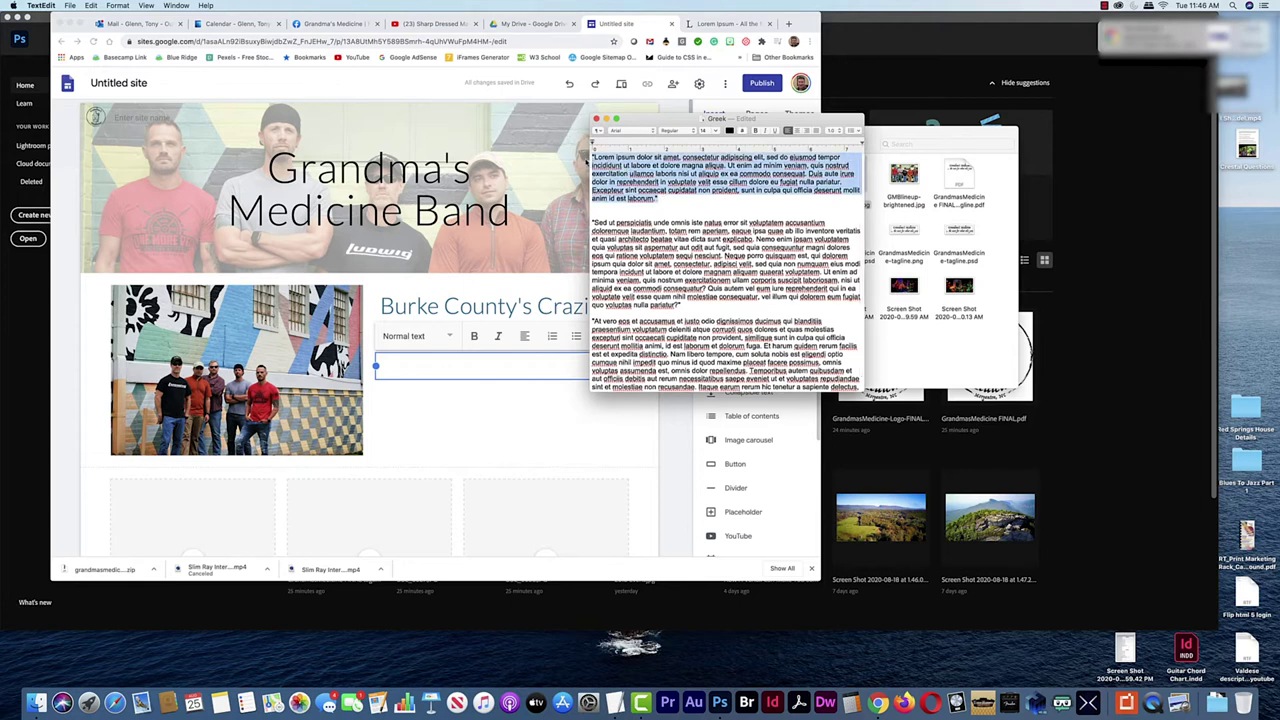
left_click(412, 366)
key("super+v")
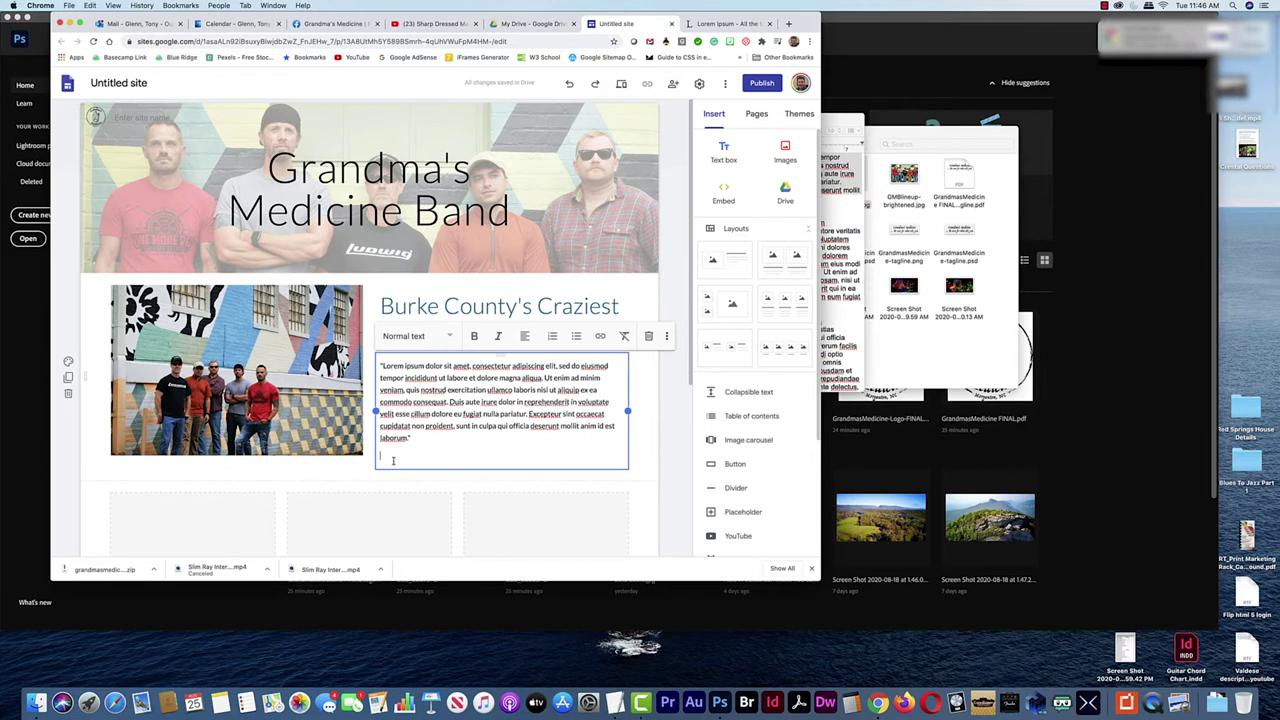
key("BackSpace")
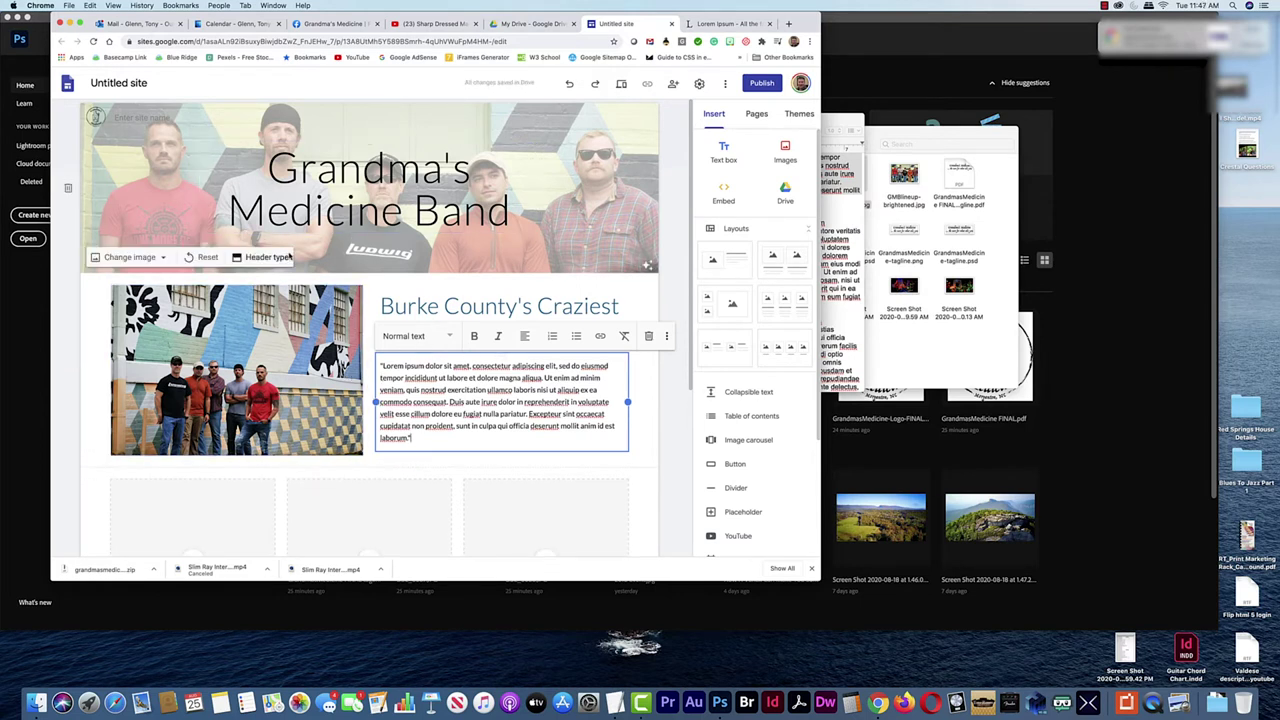
Centre the Grandma's Medicine Band title and keep it in Title style
left_click(515, 220)
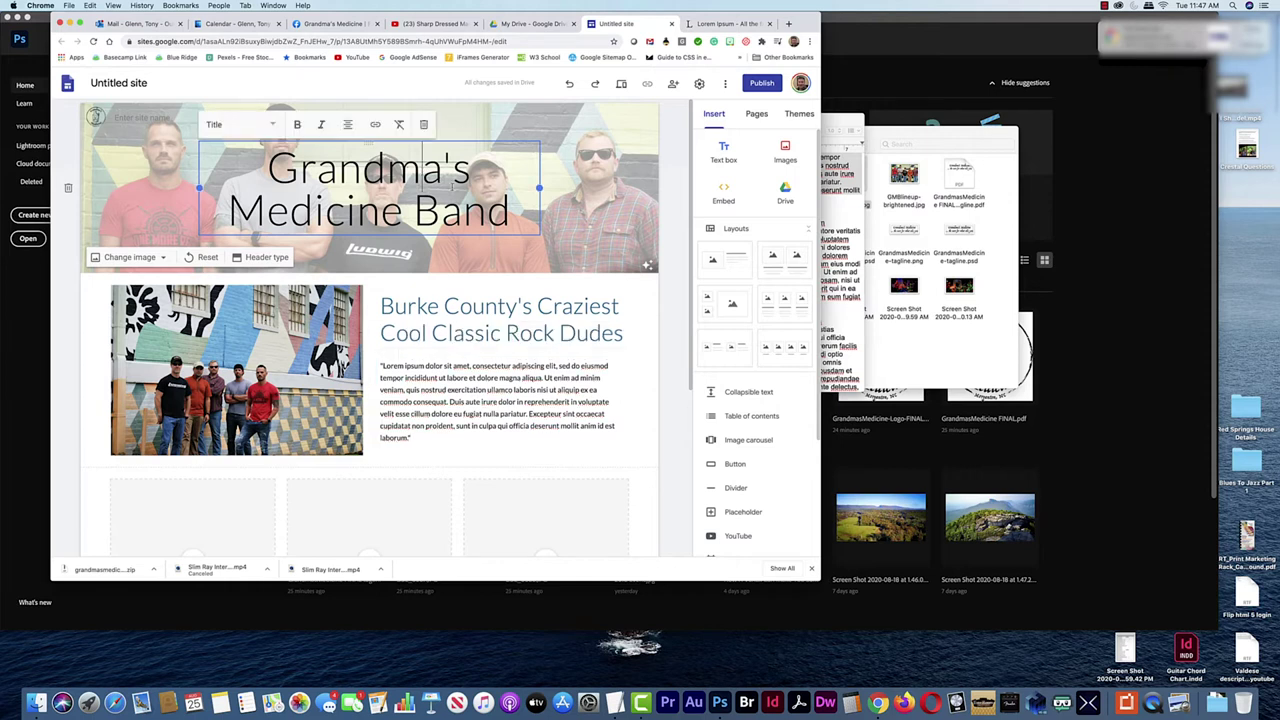
left_click_drag(515, 220, 255, 175)
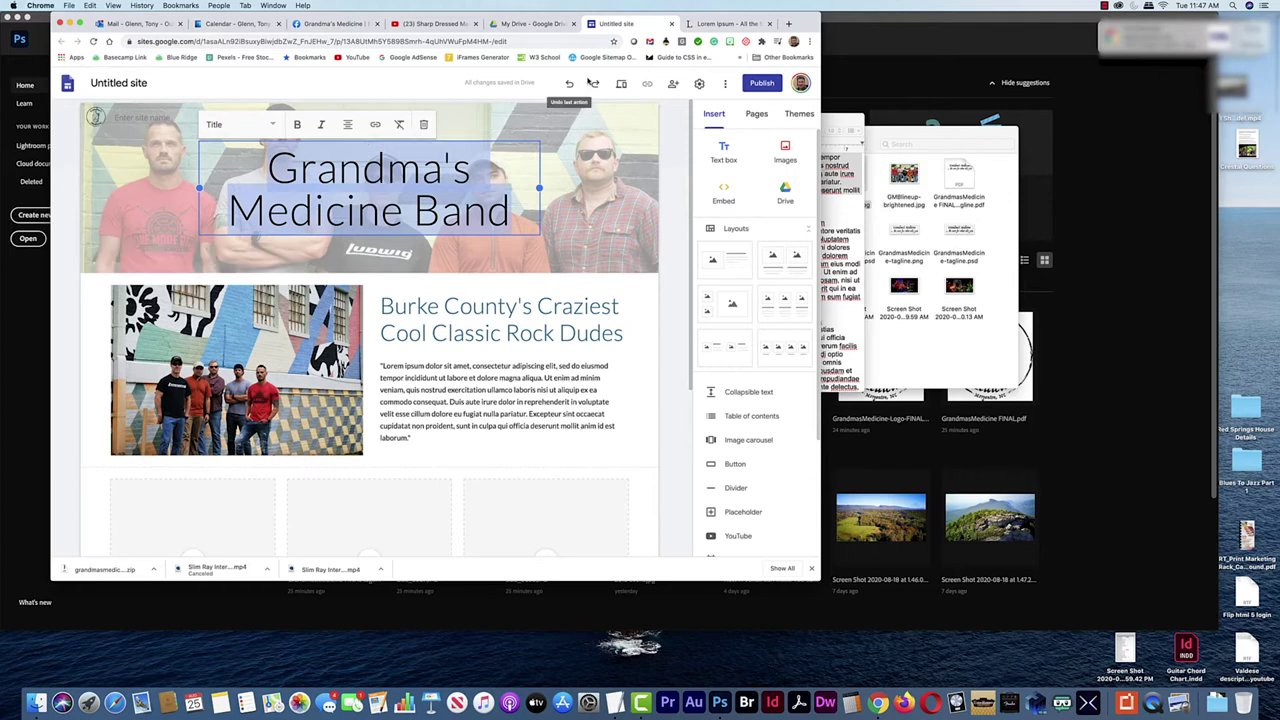
left_click(399, 126)
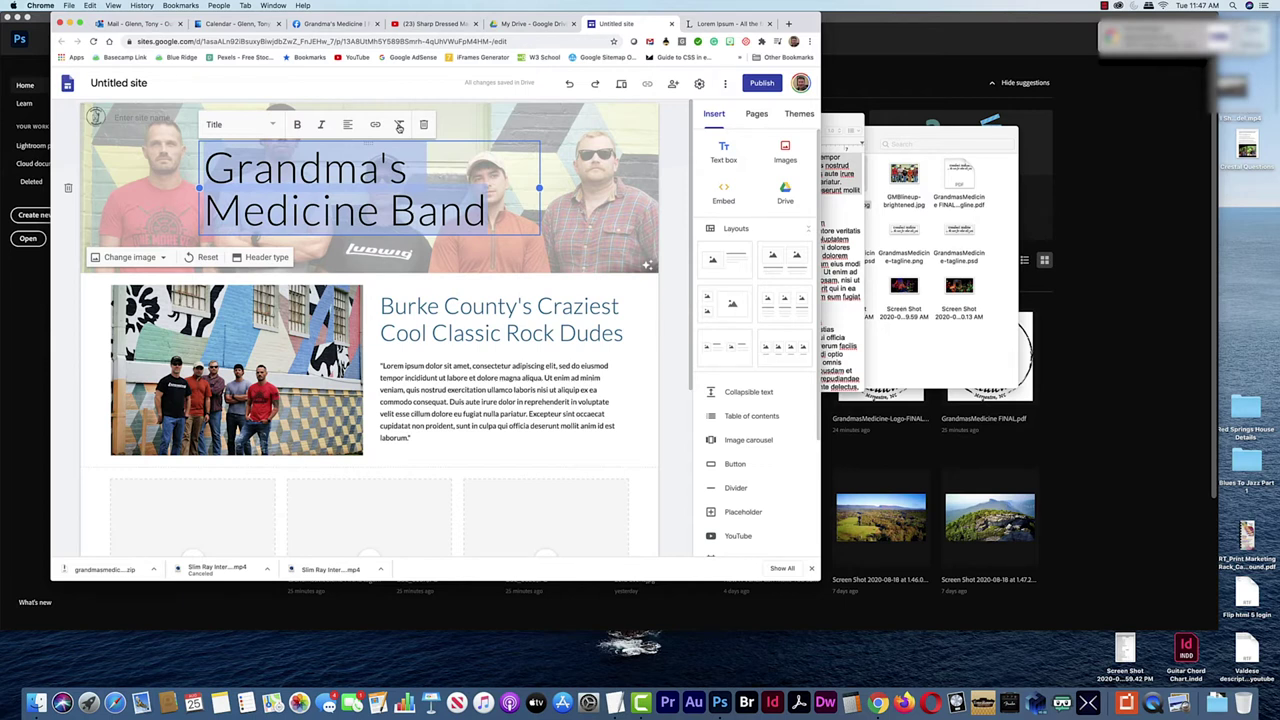
left_click(347, 124)
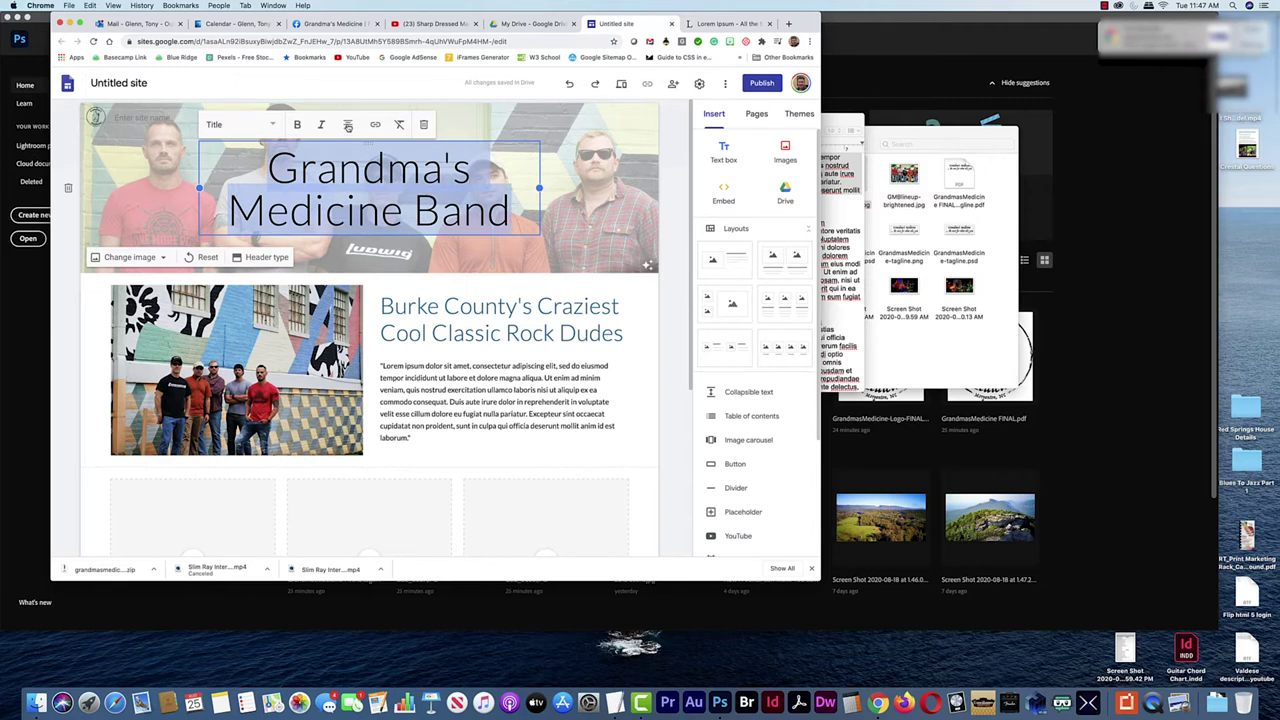
left_click(273, 125)
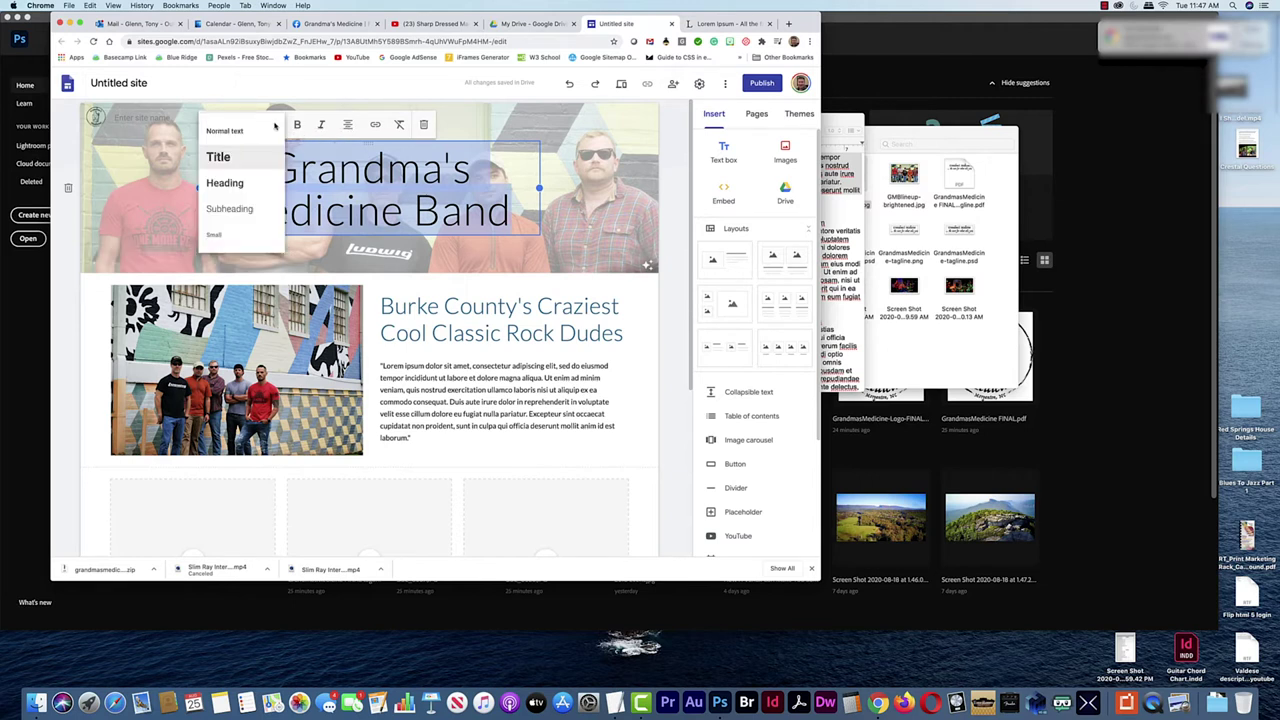
left_click(242, 182)
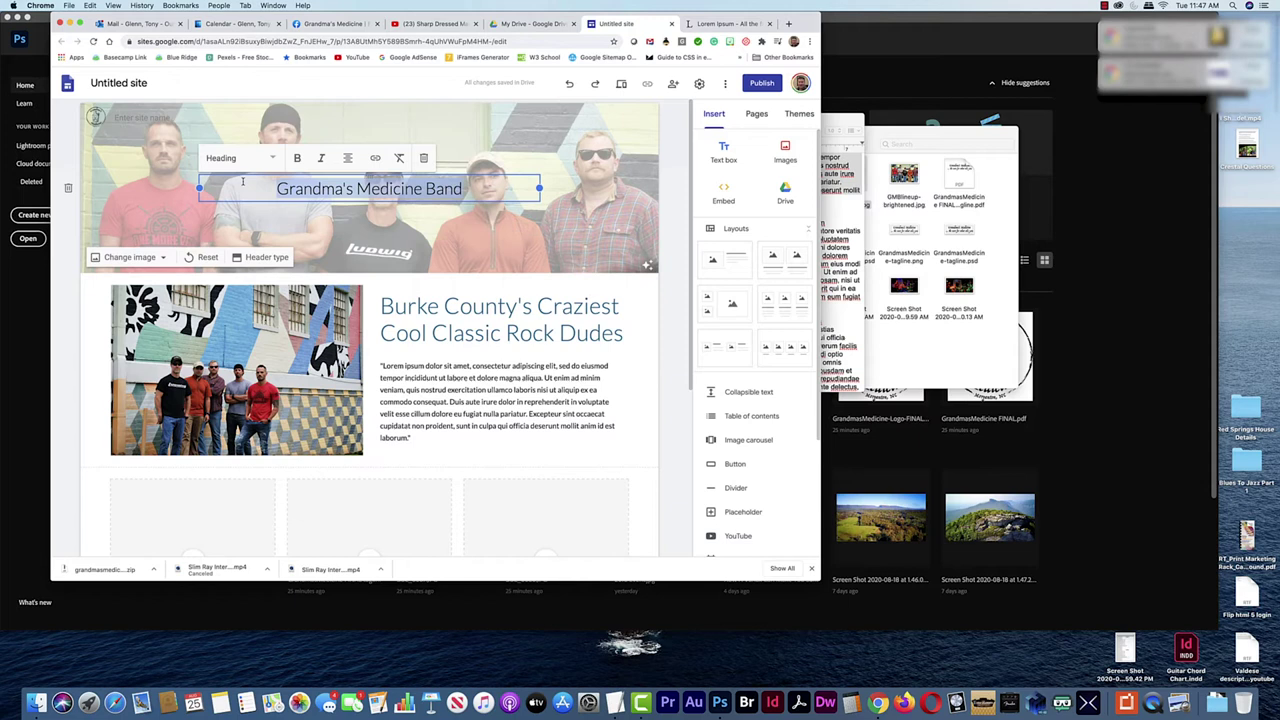
left_click(252, 159)
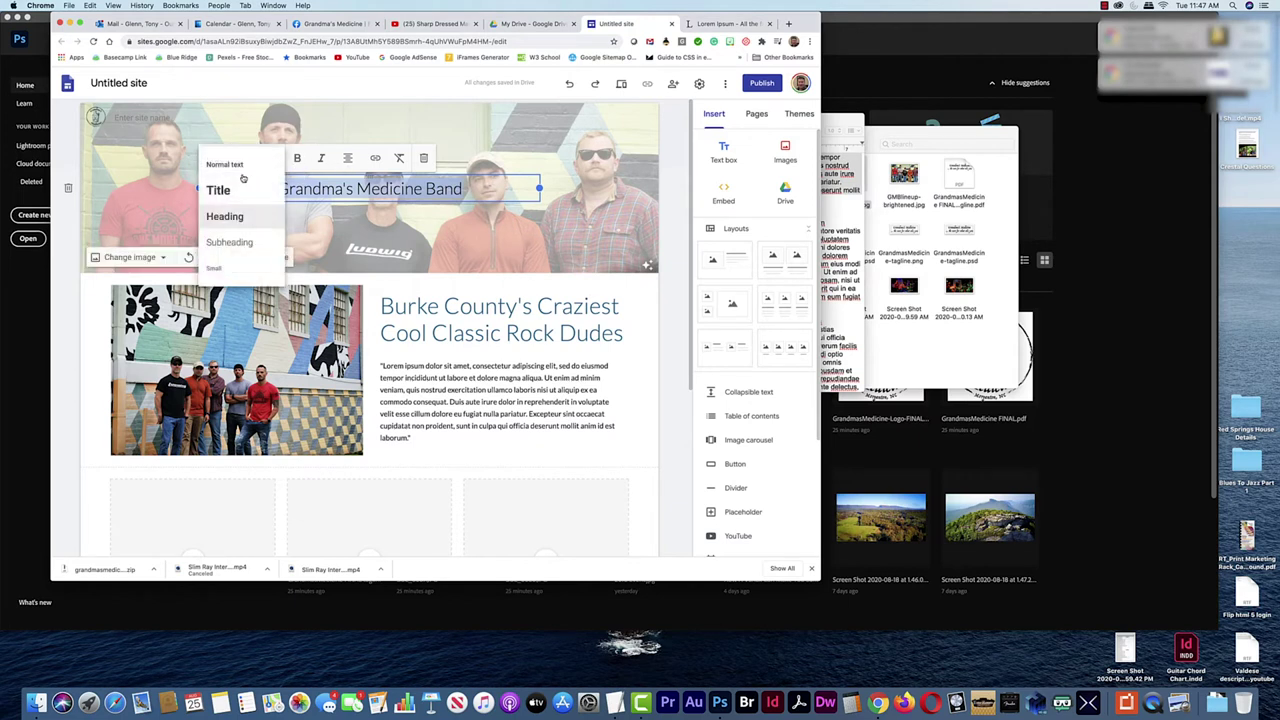
left_click(229, 193)
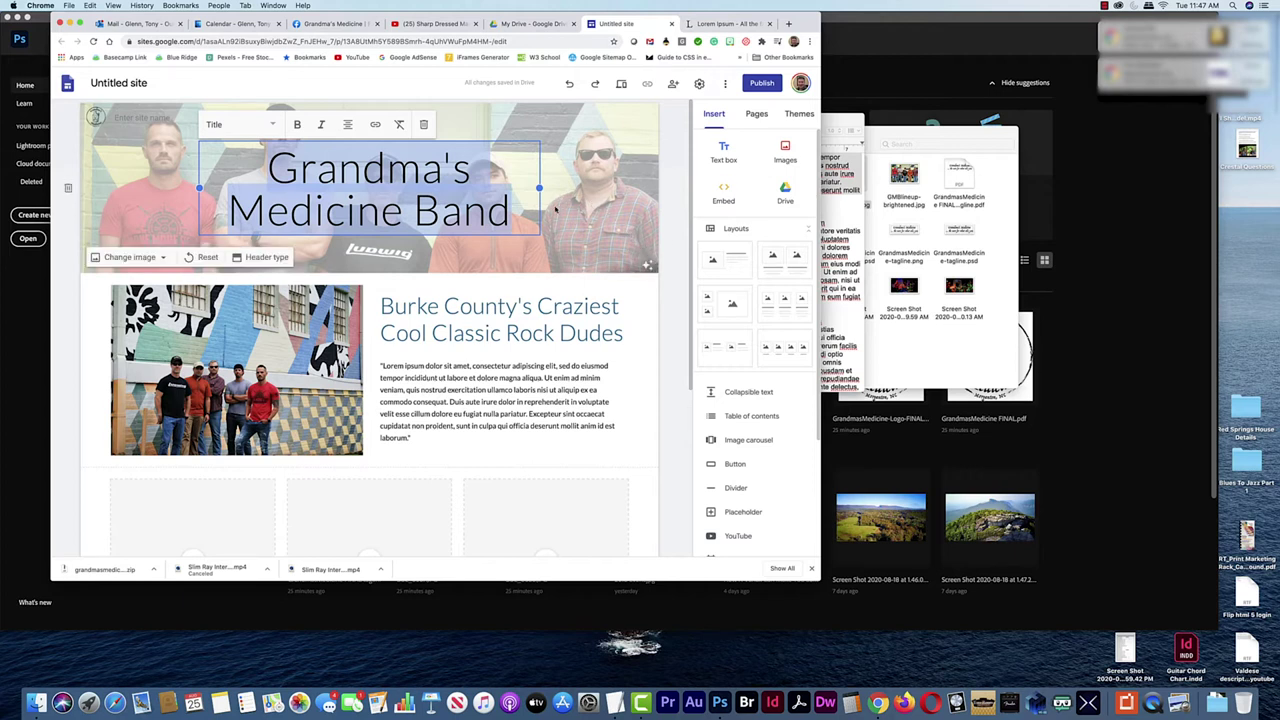
Adjust the title text box width, narrowing it and then widening it back
left_click_drag(539, 188, 494, 188)
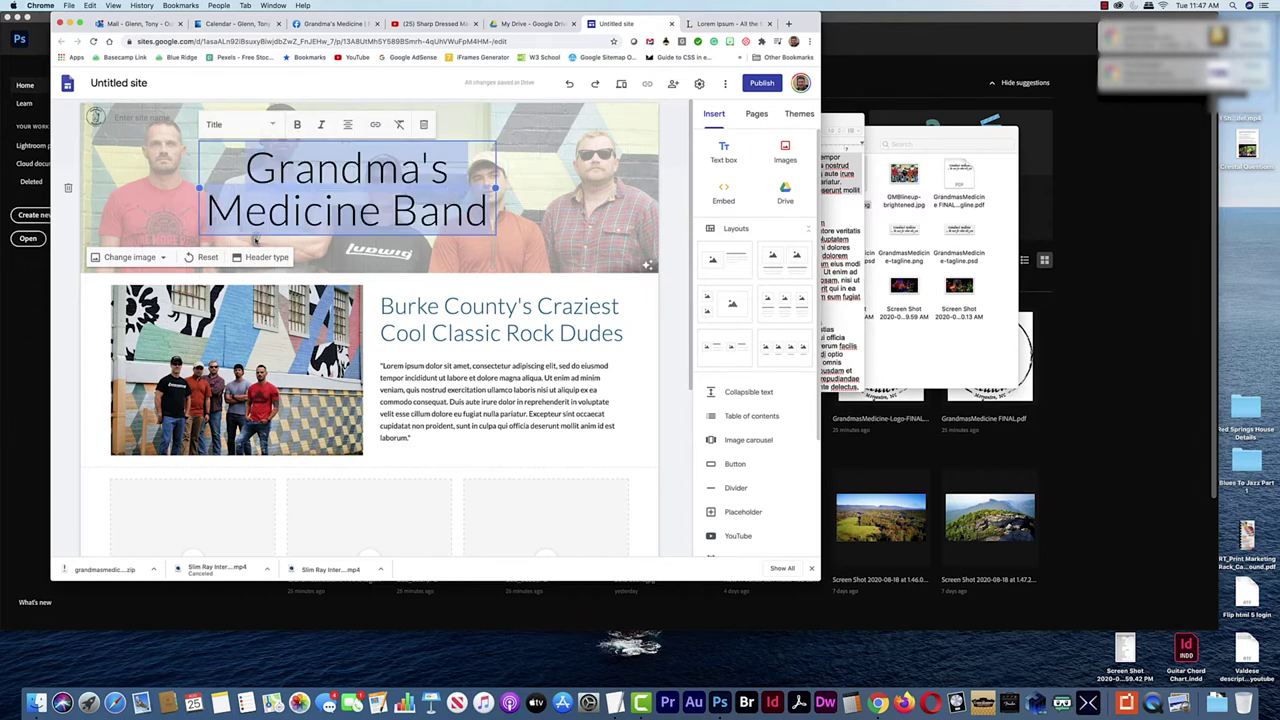
left_click(258, 238)
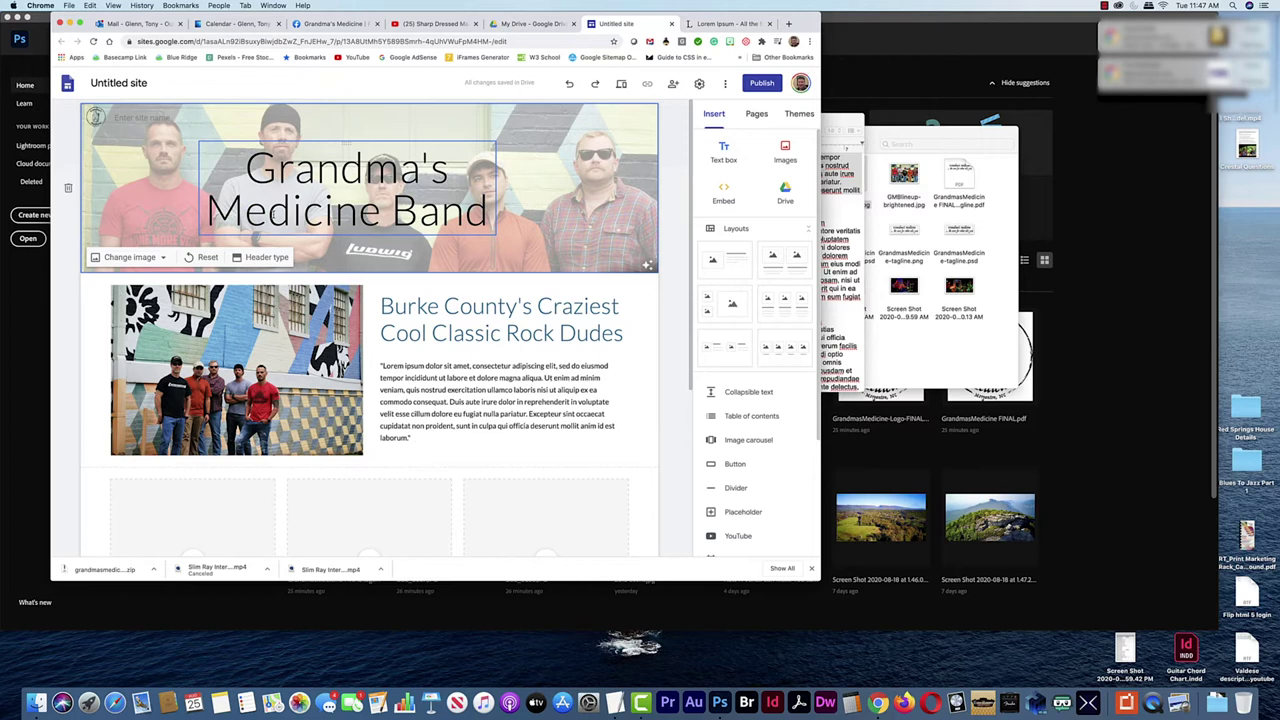
left_click(295, 234)
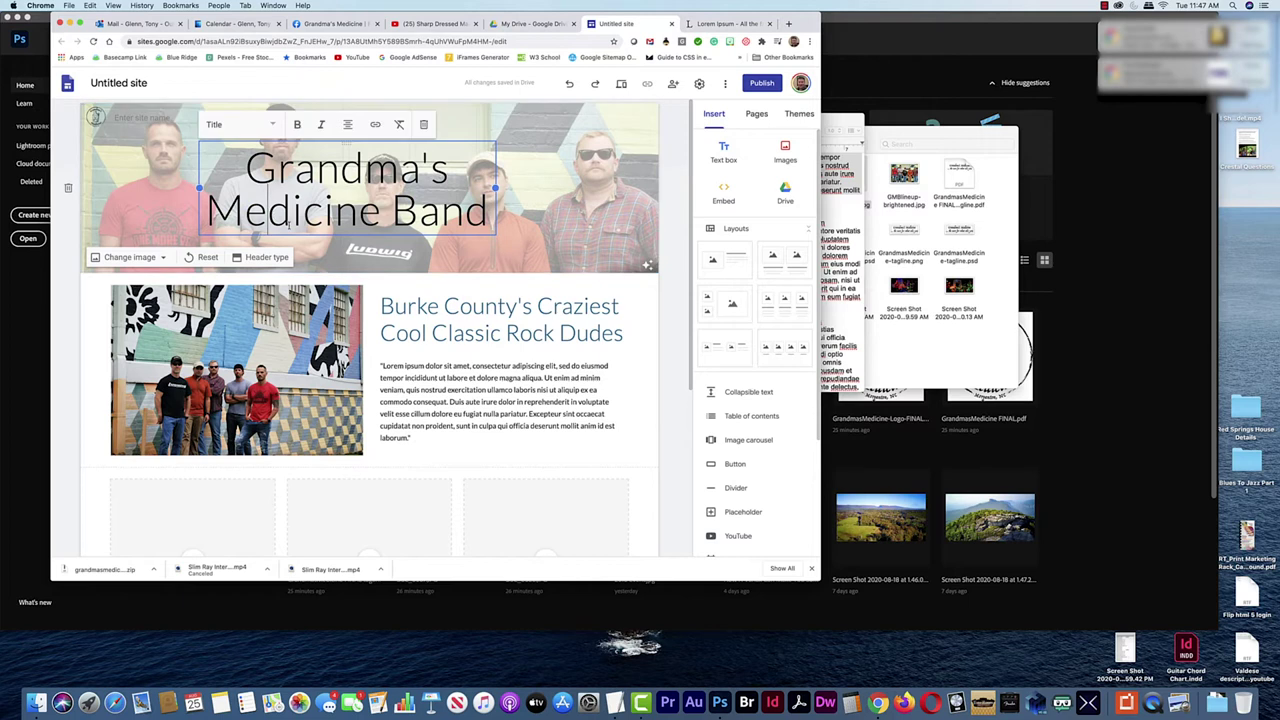
left_click(300, 240)
left_click(338, 218)
left_click_drag(494, 188, 539, 188)
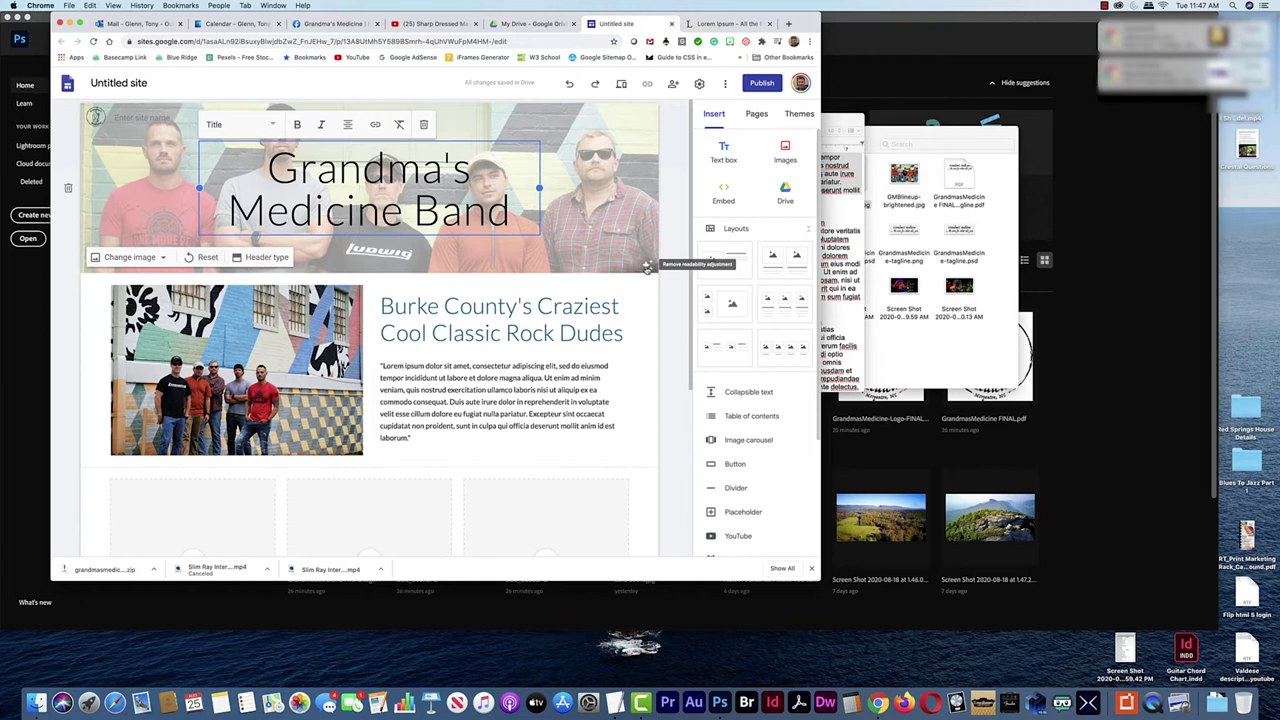
Compare the header photo with and without the readability overlay
left_click(647, 267)
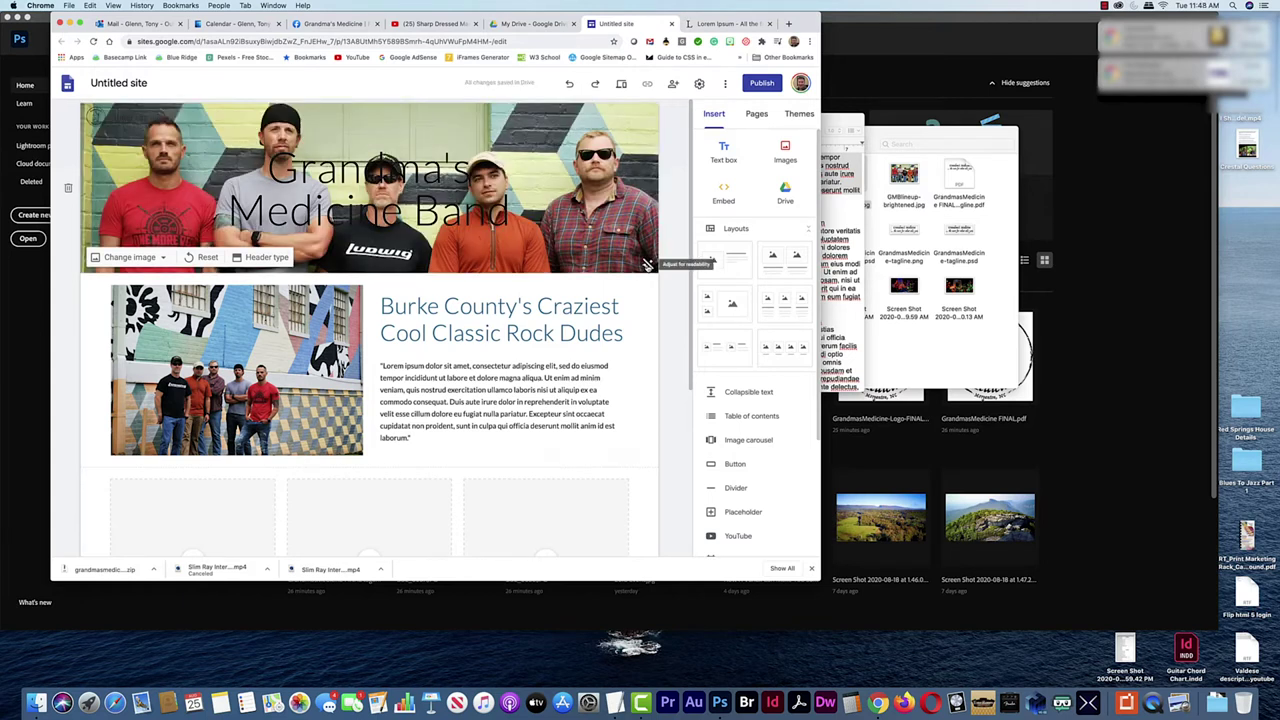
left_click(647, 266)
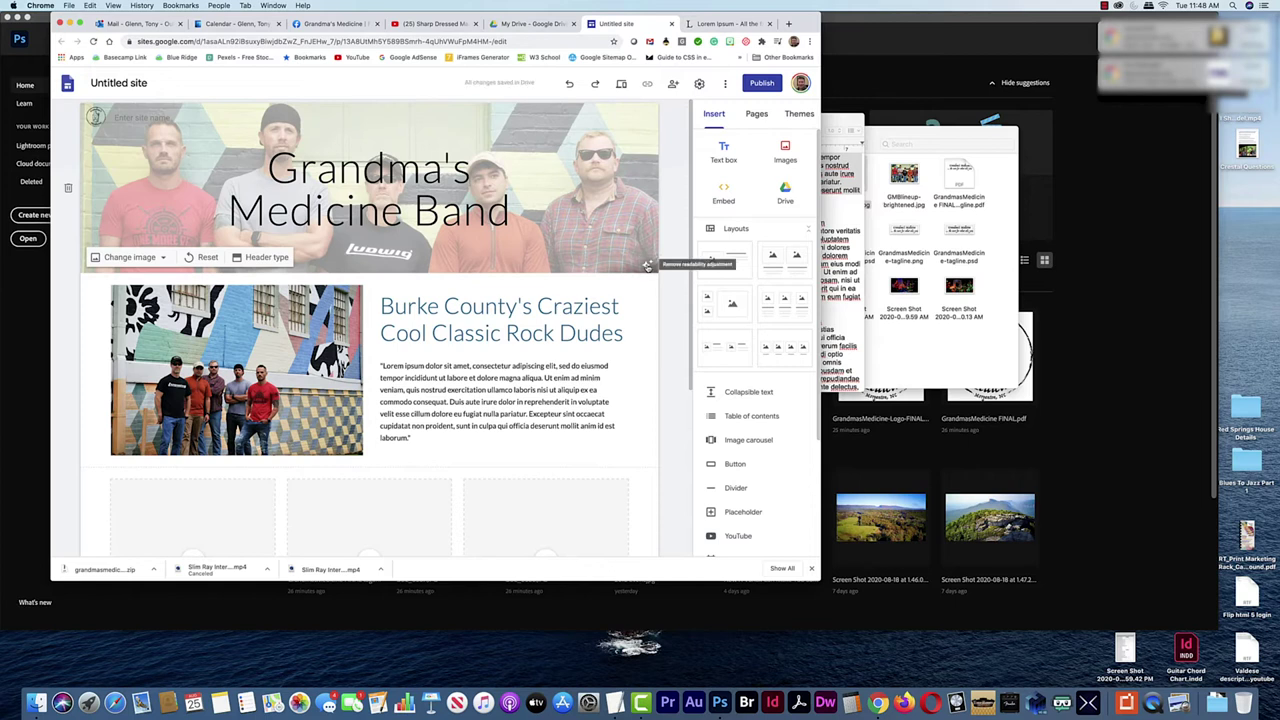
left_click(647, 266)
left_click(647, 266)
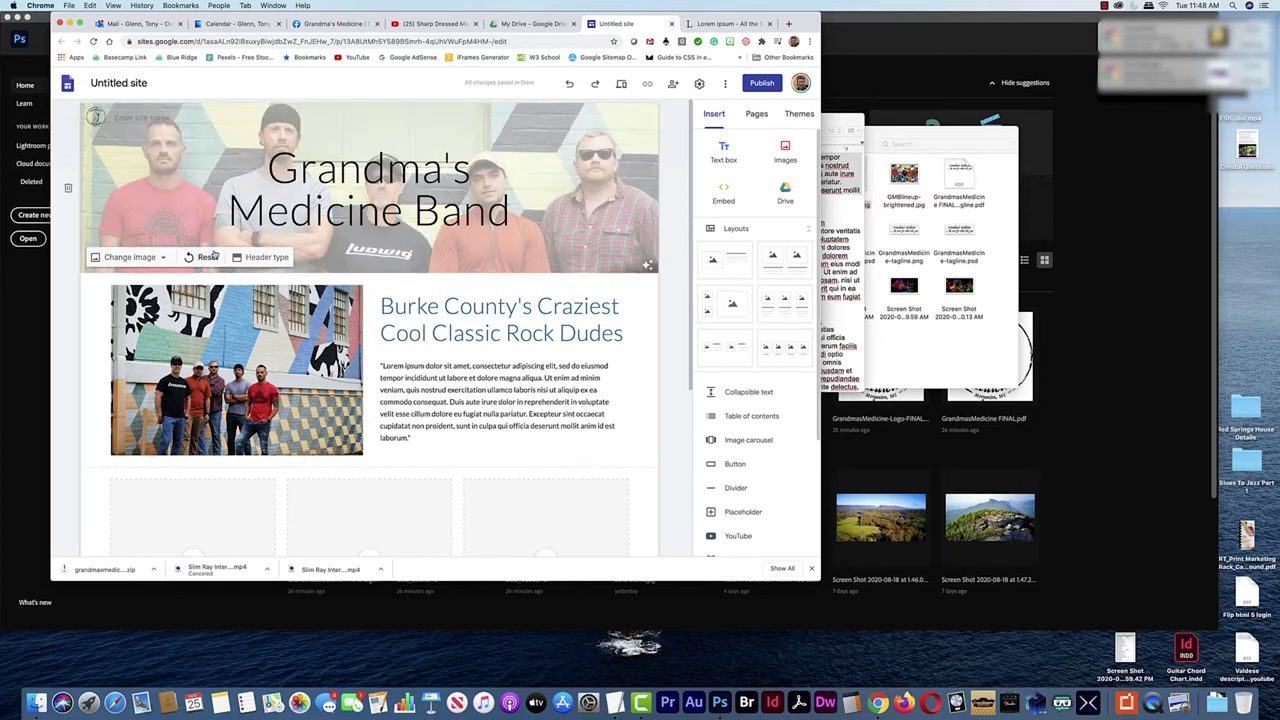
Try Title only, Cover and Banner header types, settling on Large banner
left_click(261, 259)
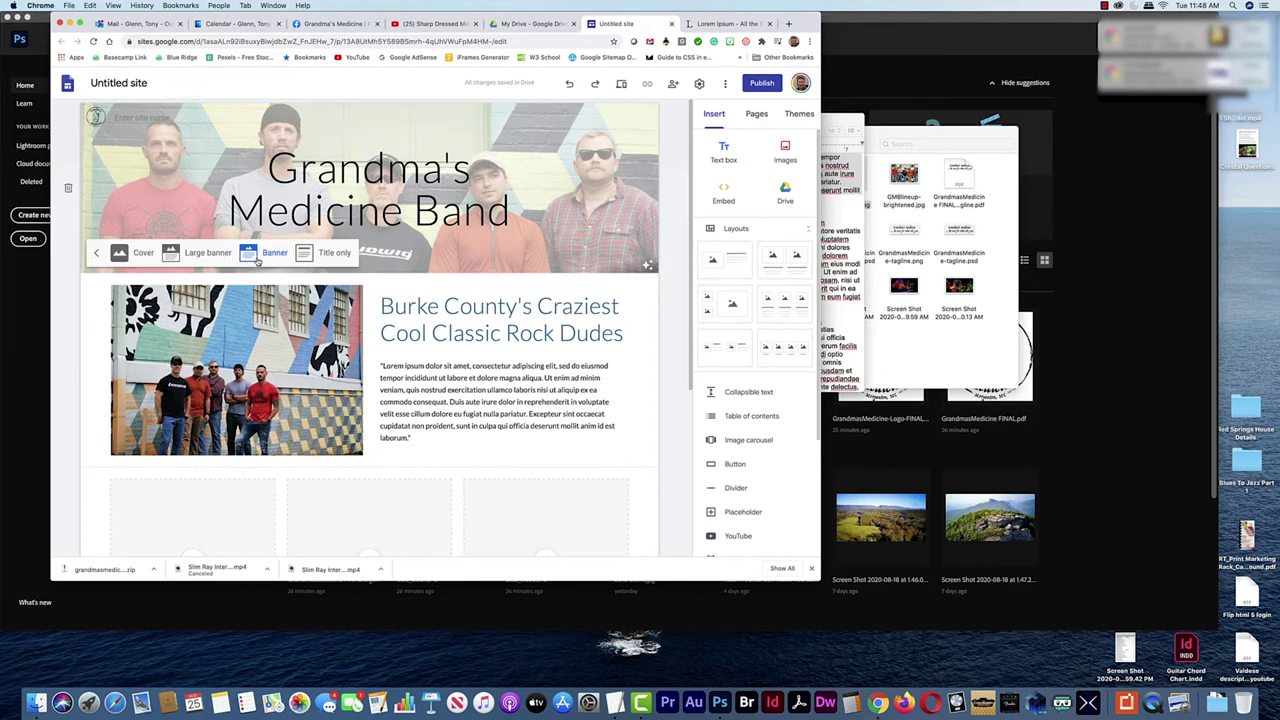
left_click(326, 256)
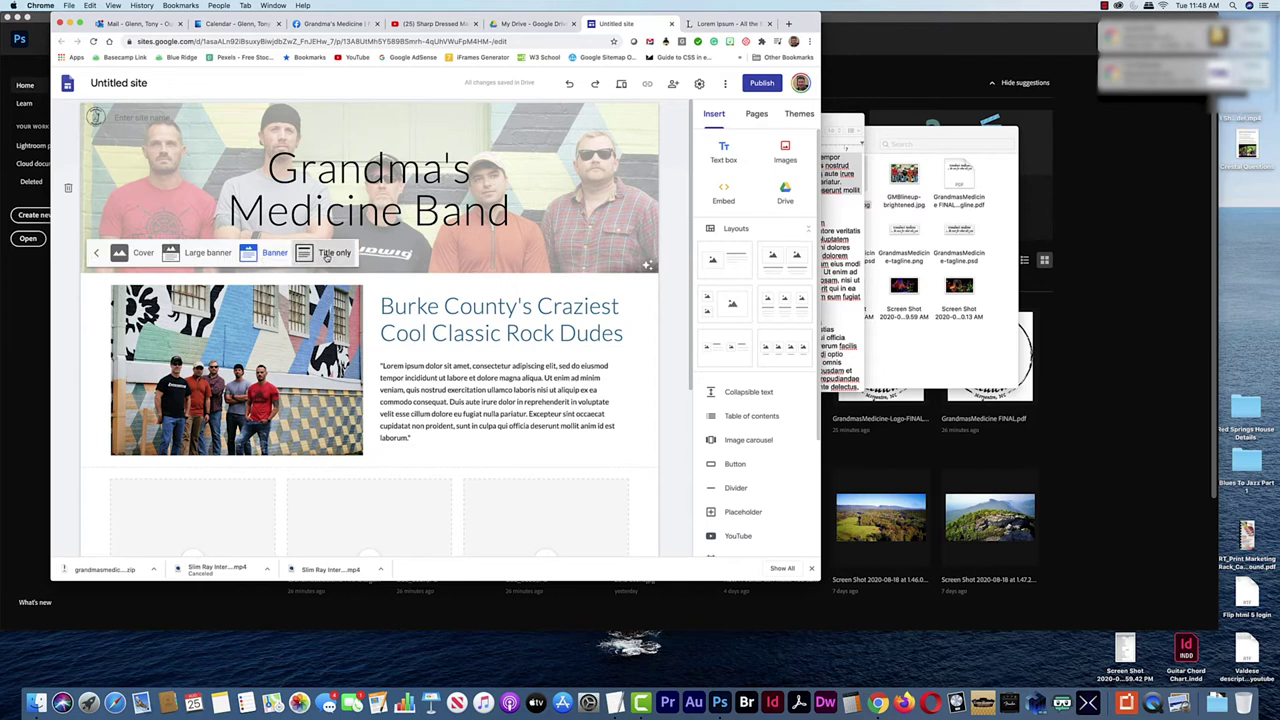
left_click(130, 206)
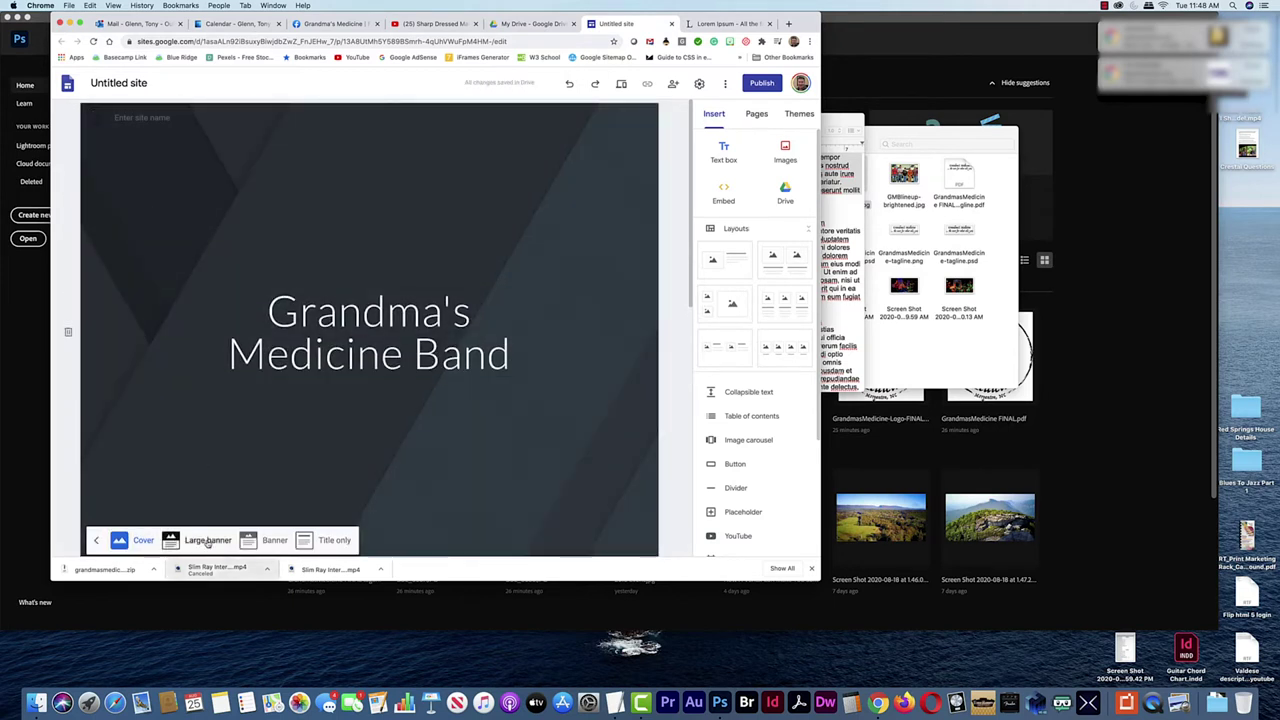
left_click(205, 540)
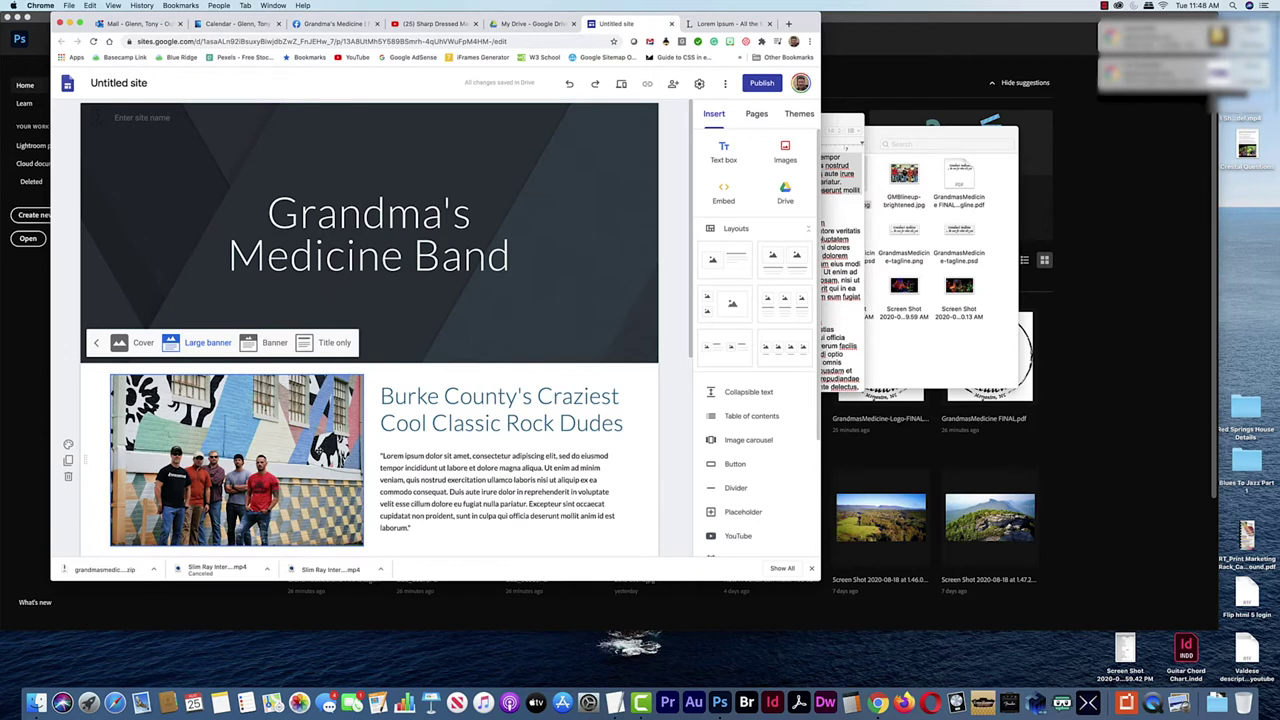
left_click(272, 342)
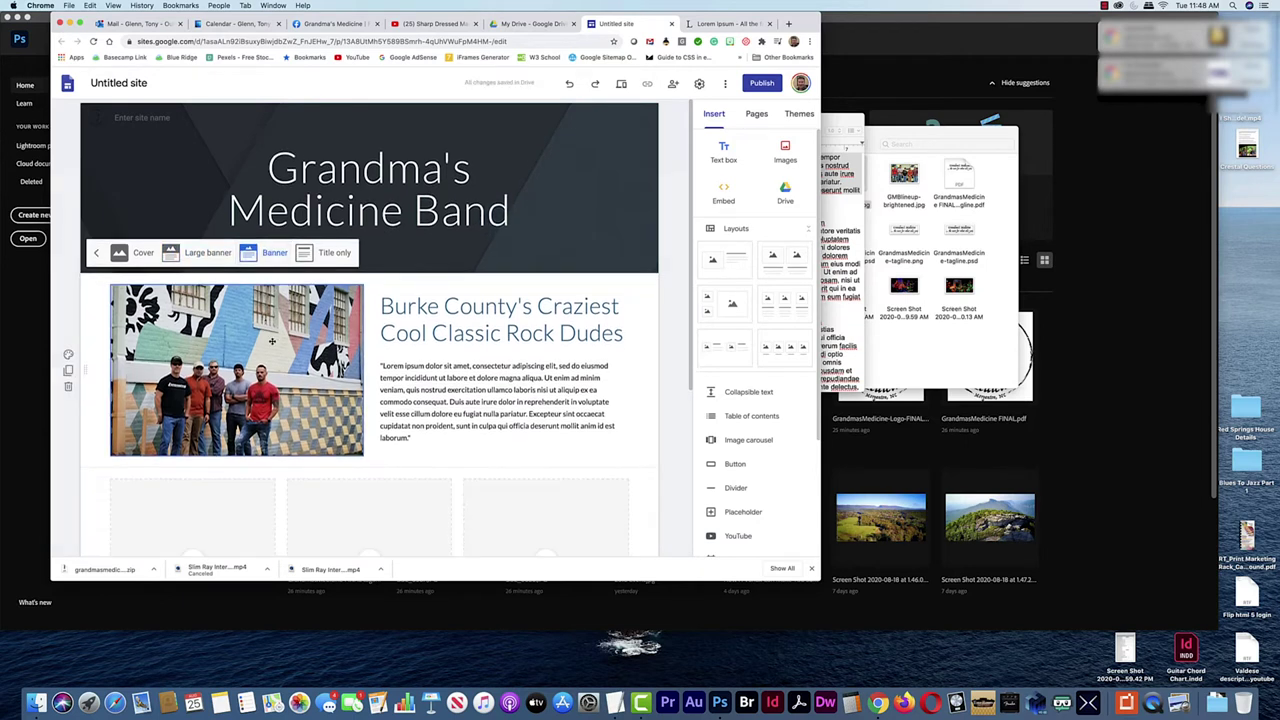
left_click(207, 254)
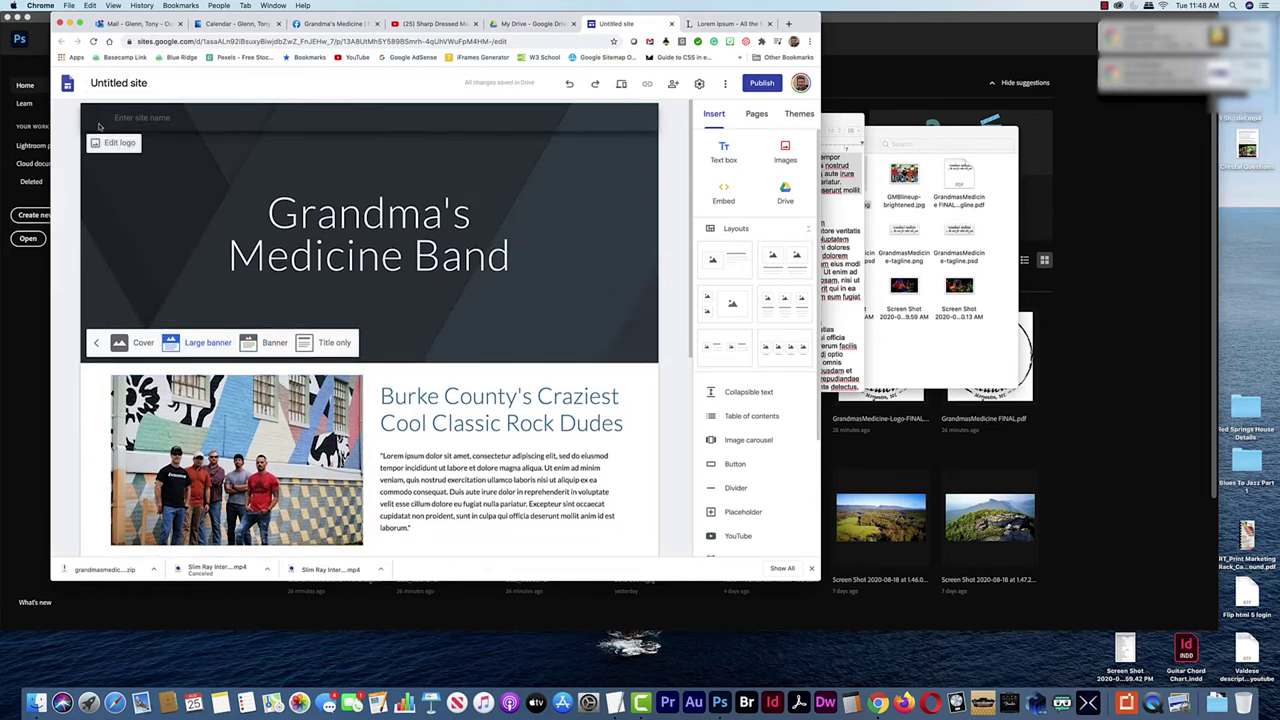
Upload GMBlineup-brightened-cropped.jpg as the large banner image and enlarge the browser window
left_click(430, 327)
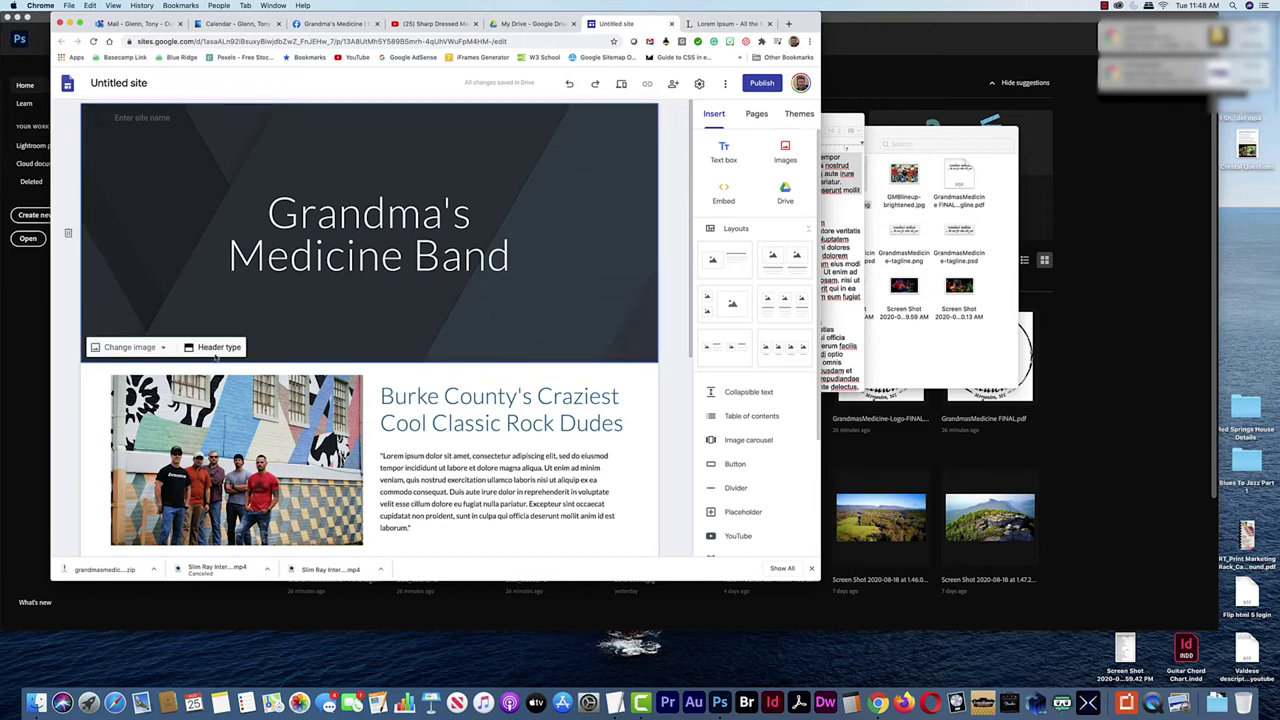
left_click(159, 347)
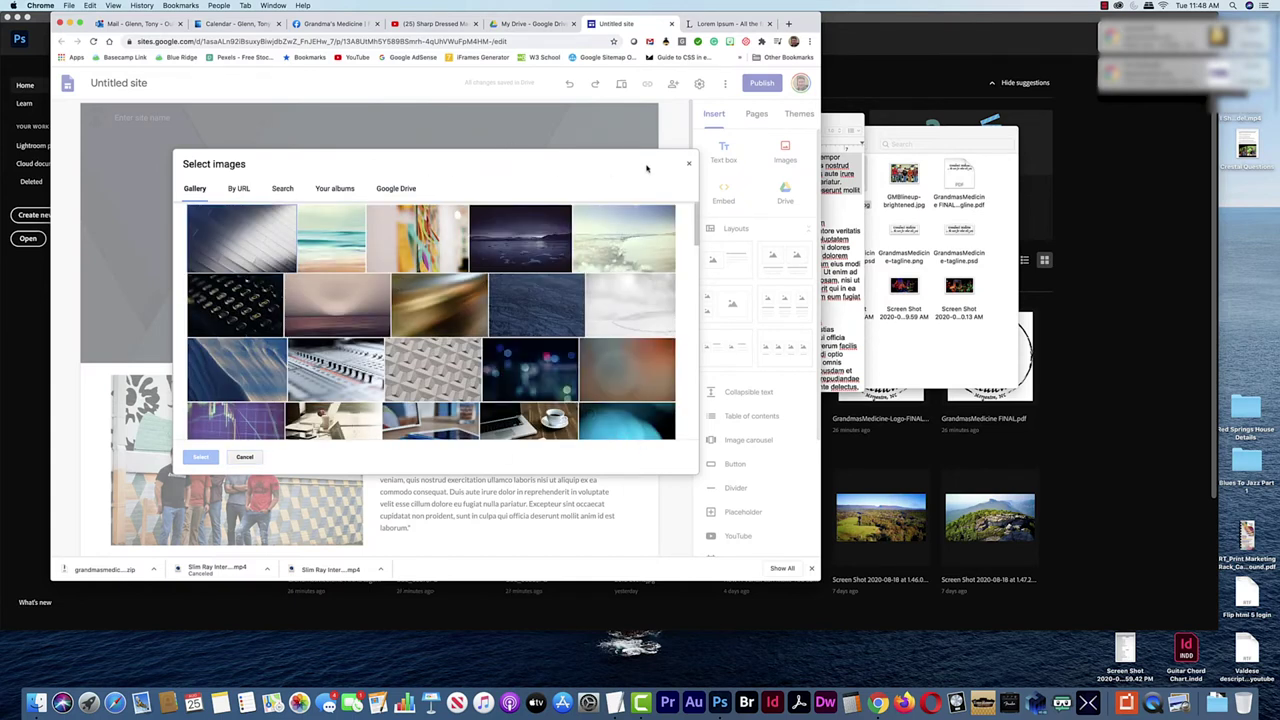
left_click(688, 167)
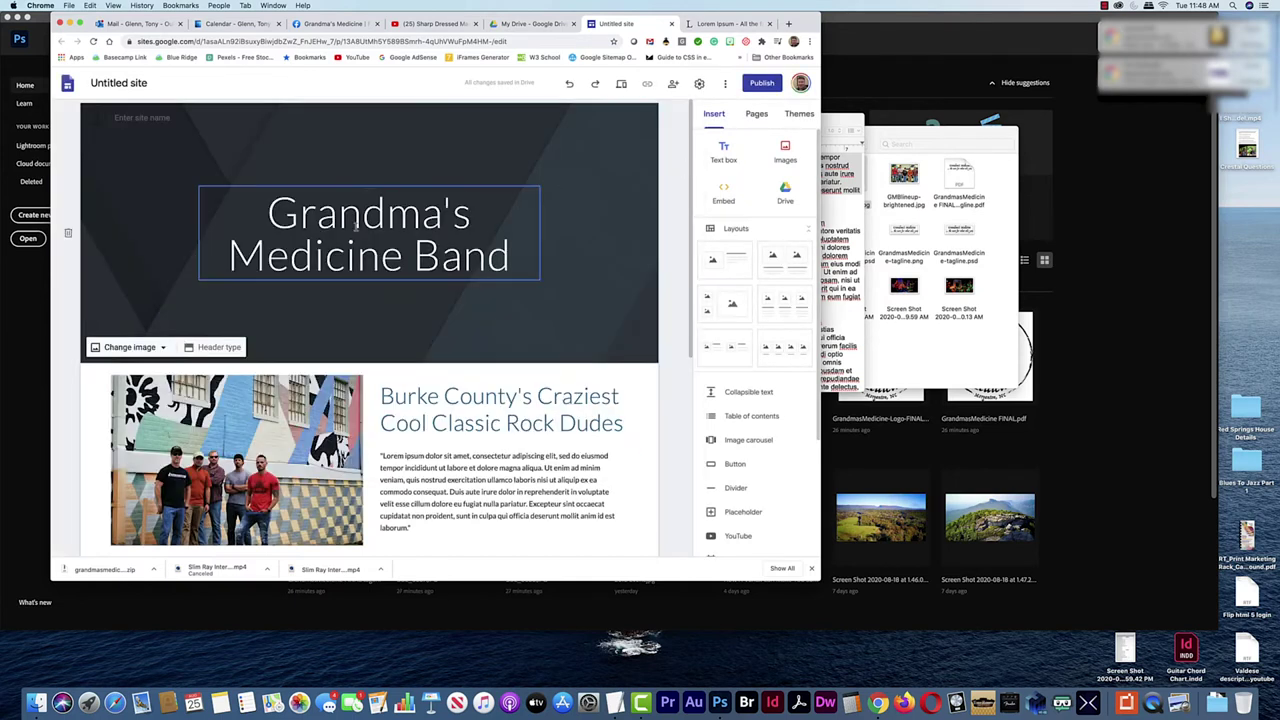
left_click(160, 348)
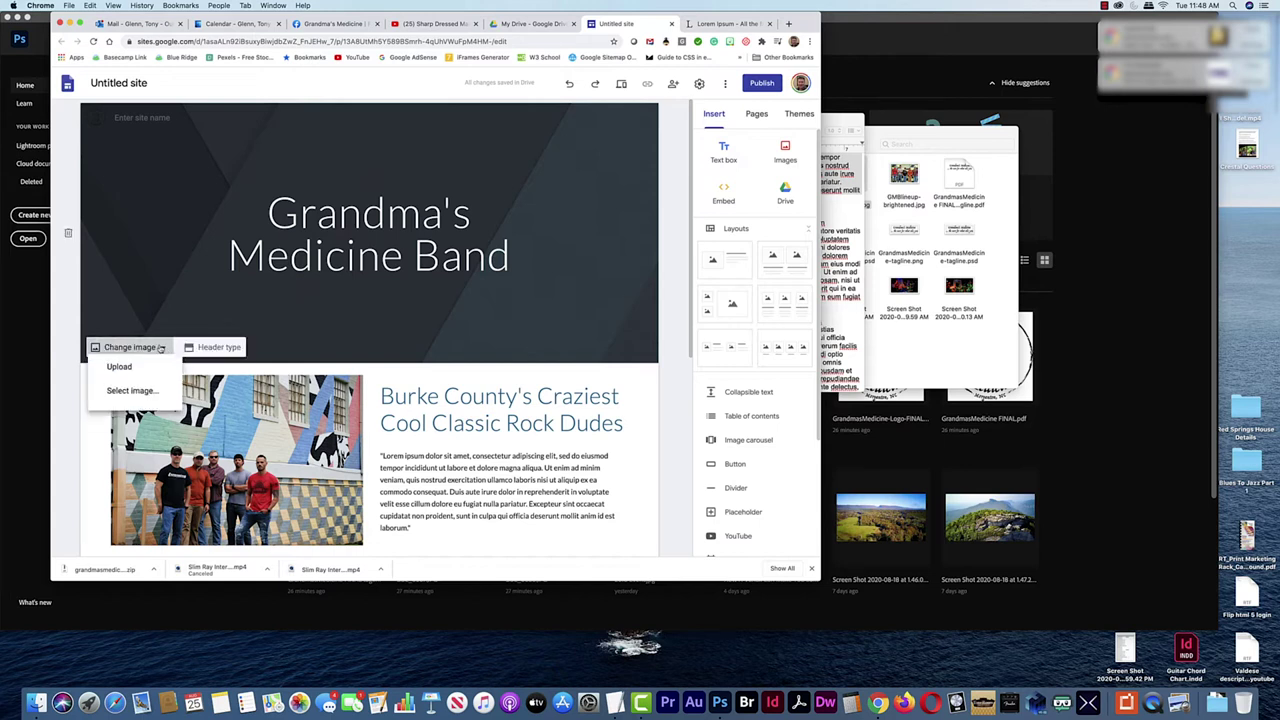
left_click(130, 378)
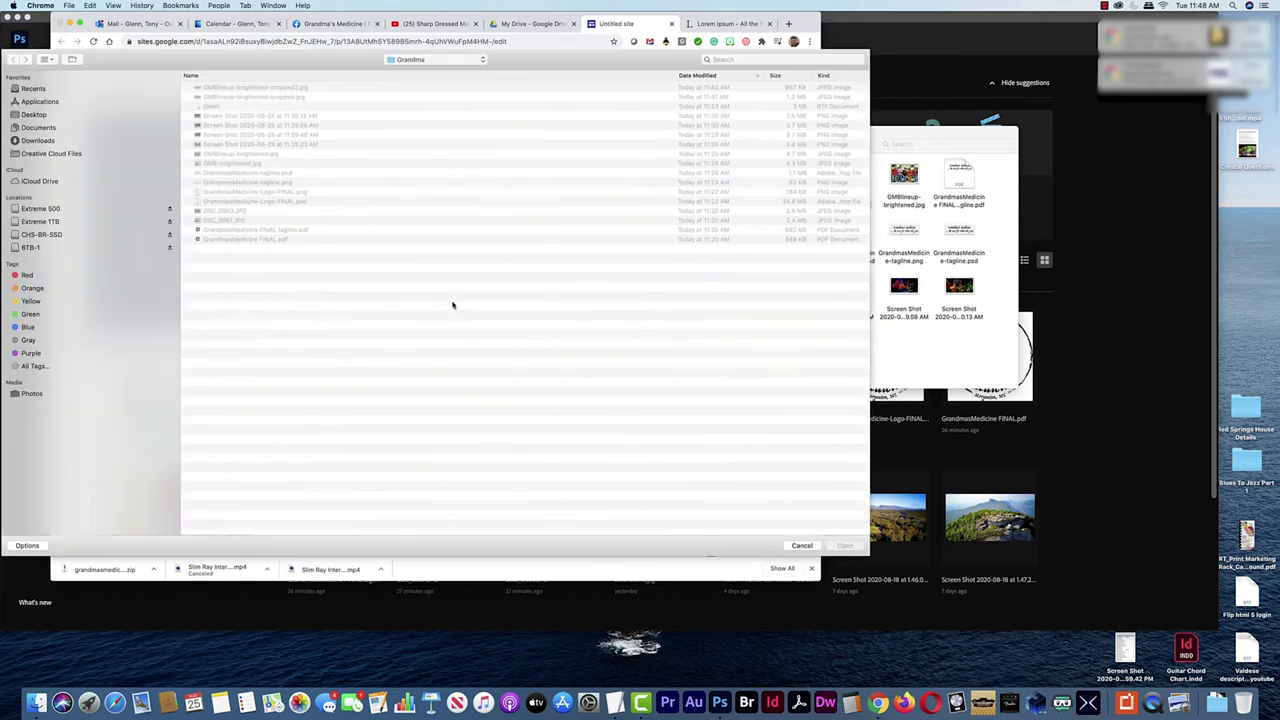
left_click(285, 97)
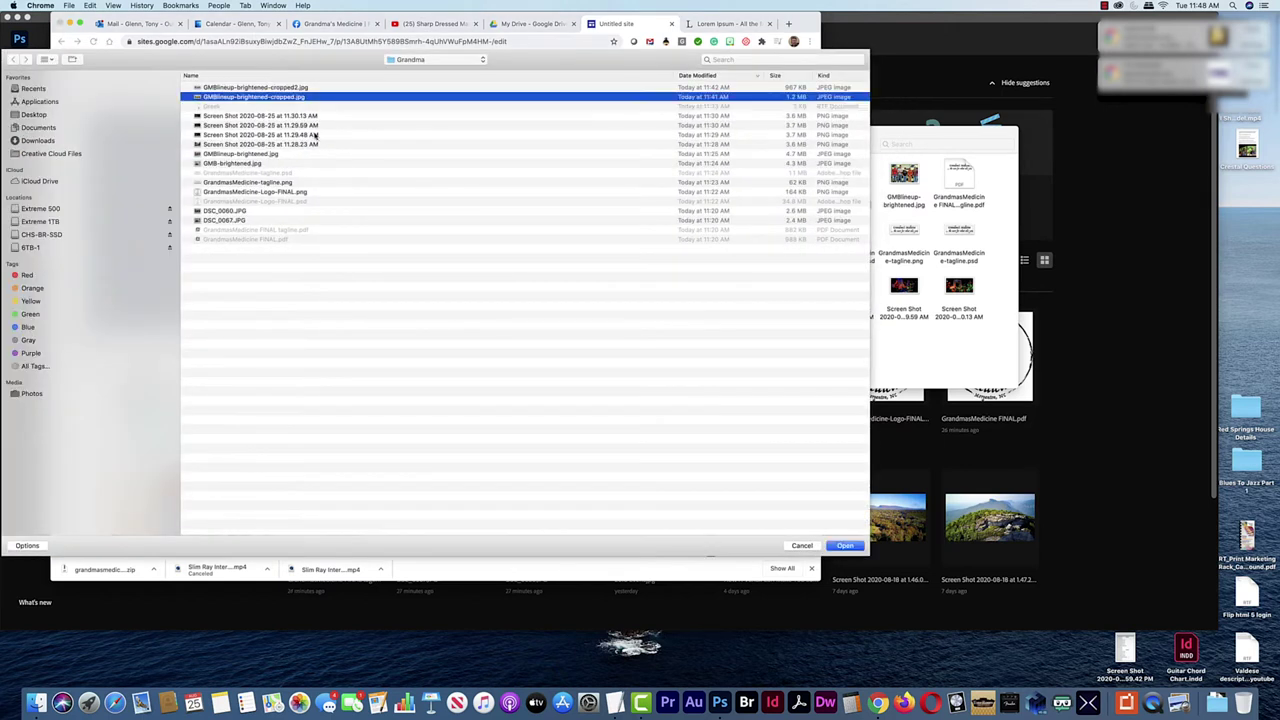
left_click(845, 546)
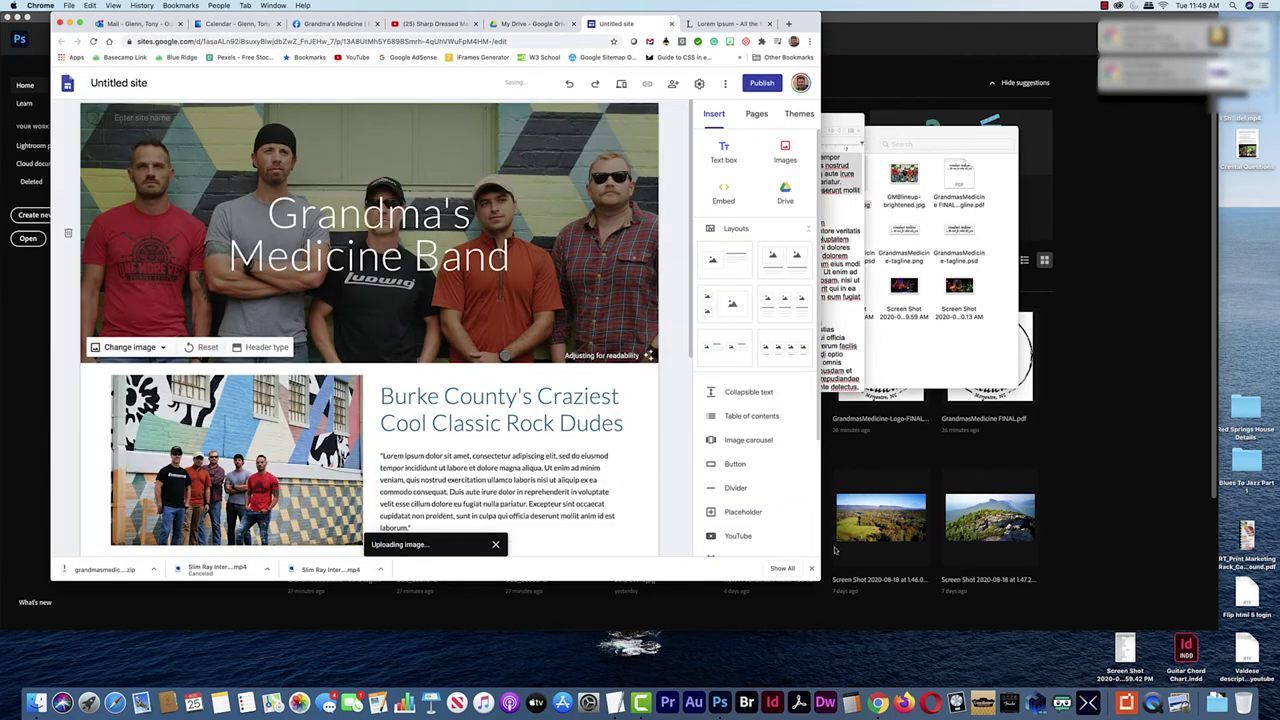
left_click_drag(721, 532, 845, 595)
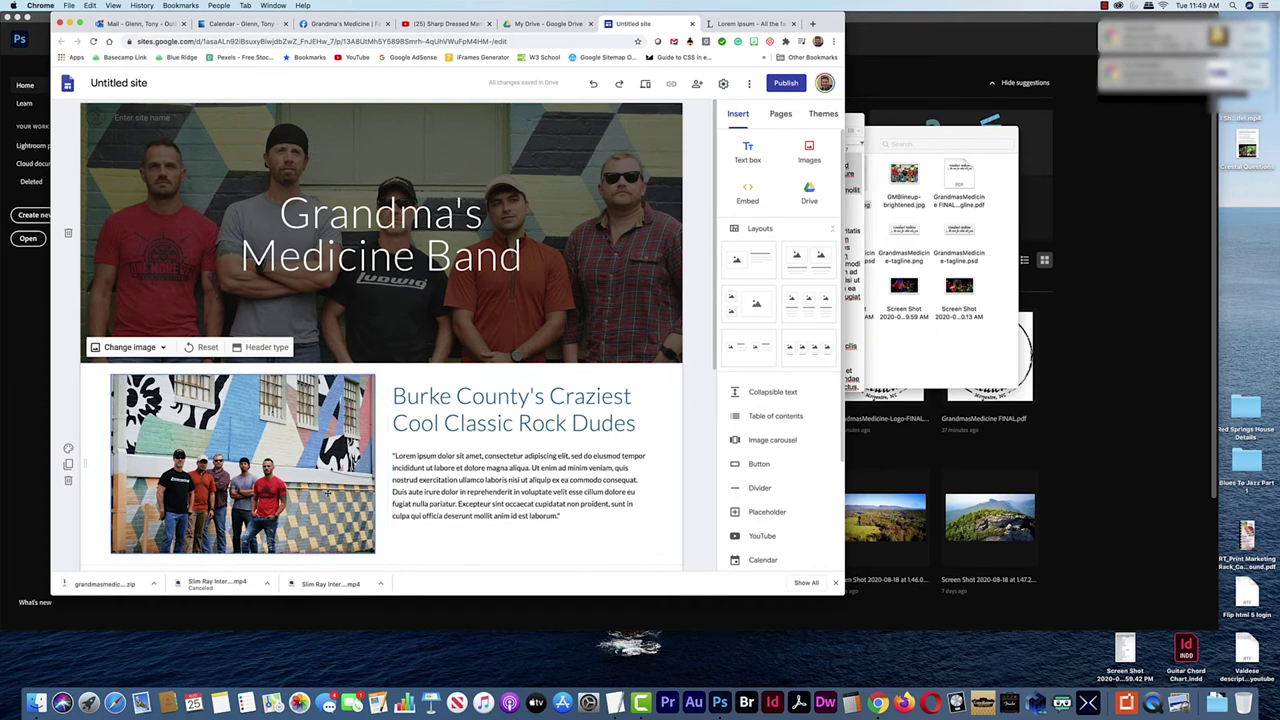
Add a three-column layout below the placeholders and delete its third block, leaving two columns
scroll(338, 487, "down", 2)
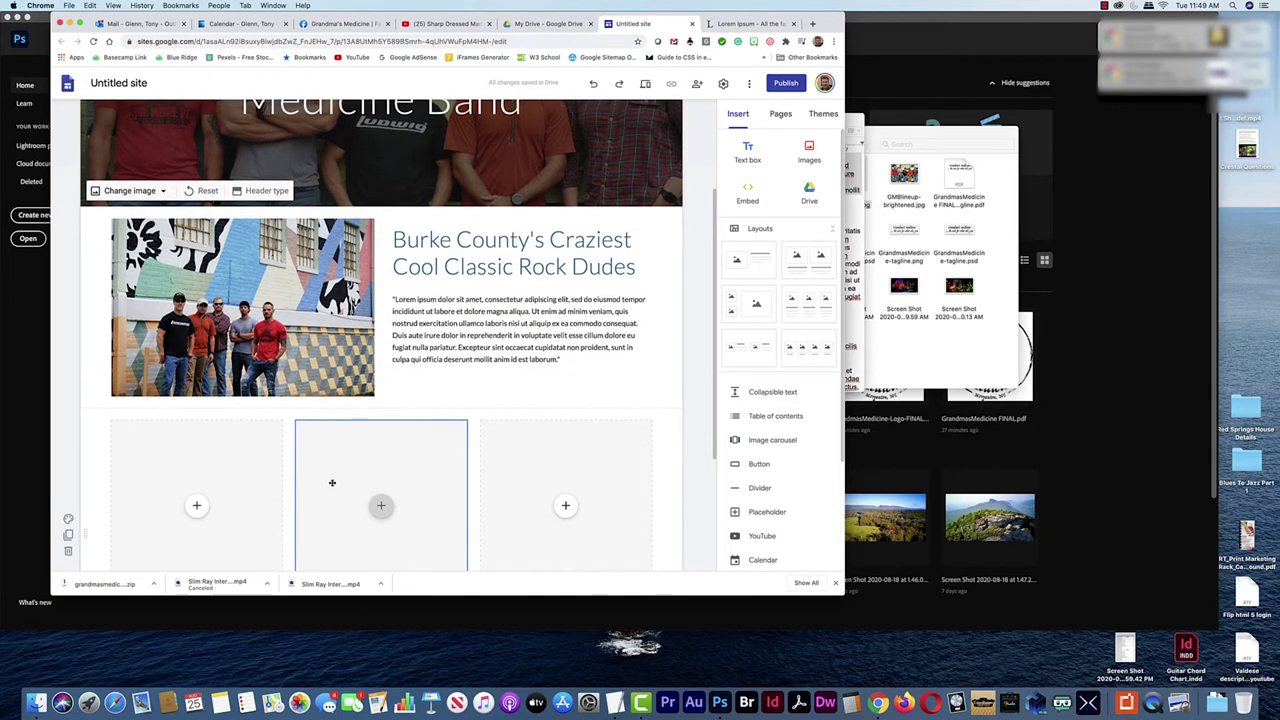
scroll(333, 483, "down", 4)
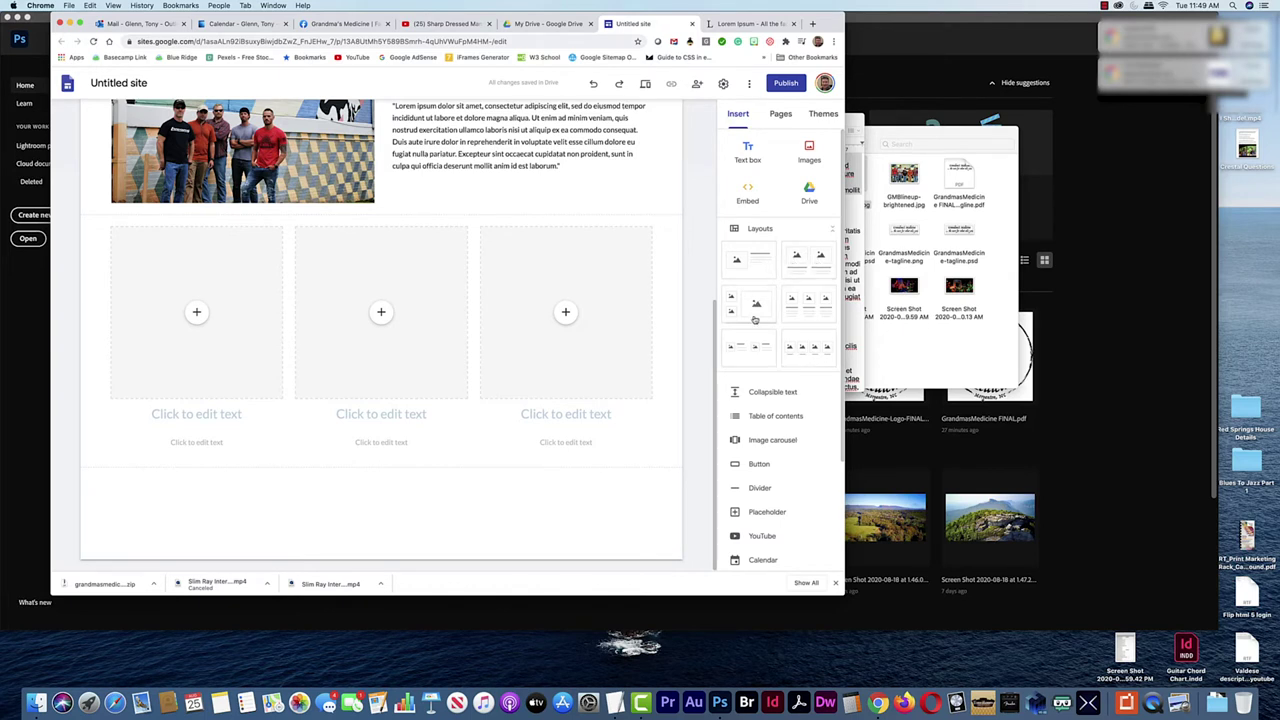
left_click_drag(822, 325, 520, 500)
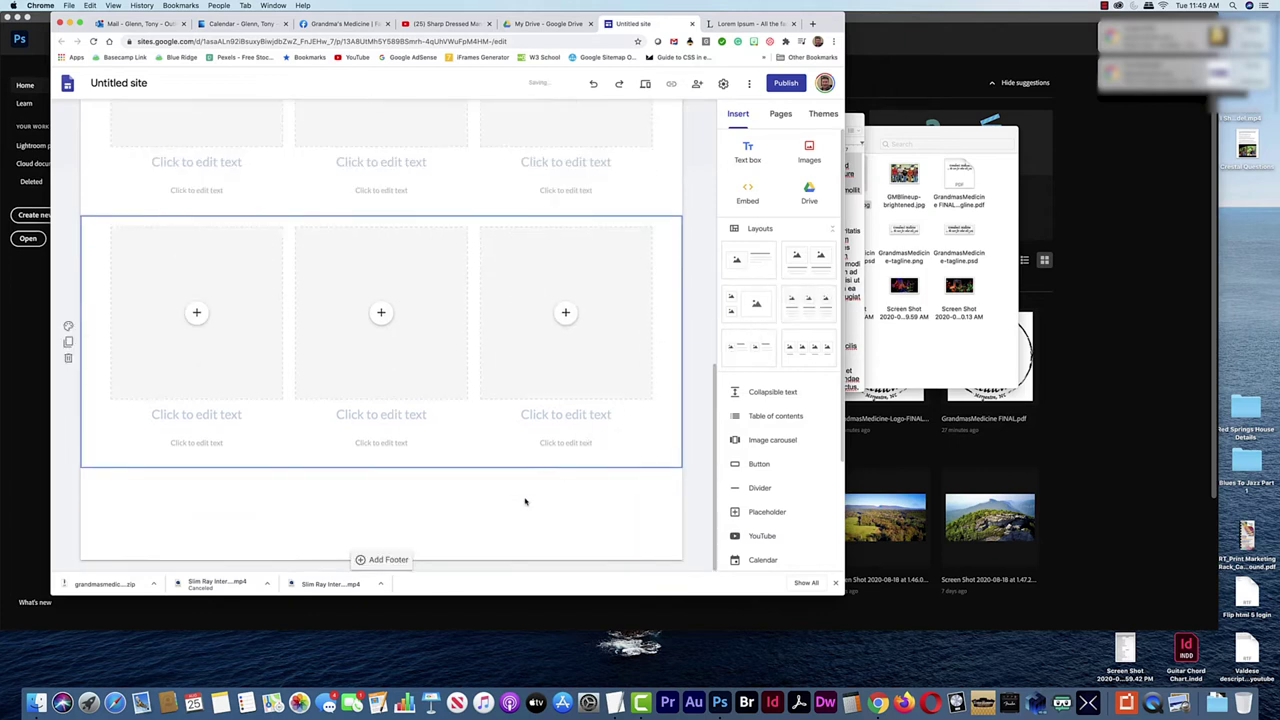
left_click(603, 454)
key("Delete")
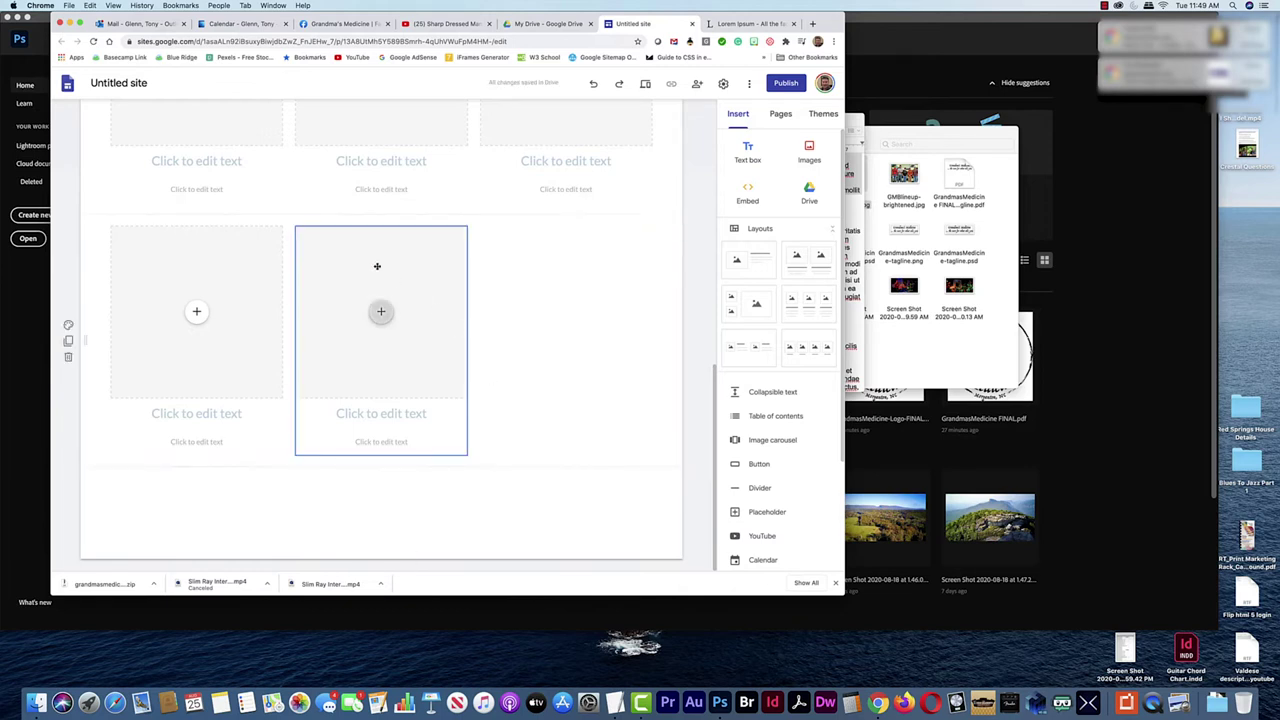
scroll(399, 312, "up", 5)
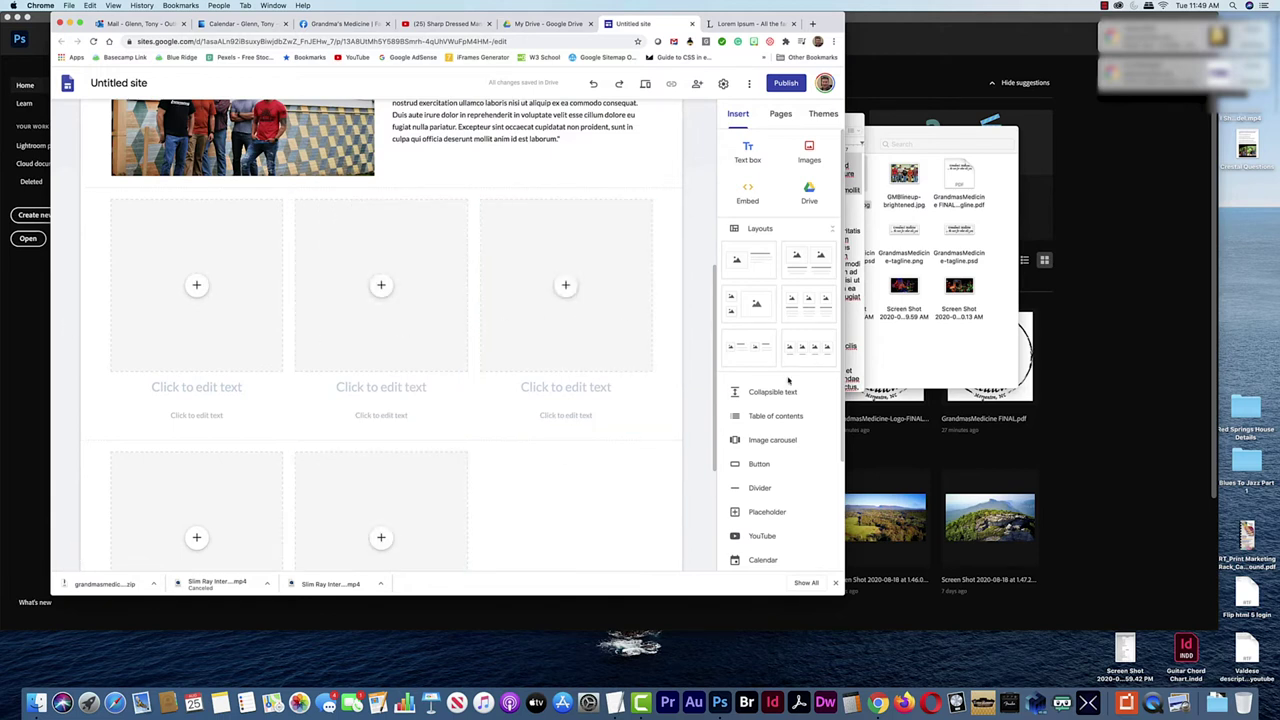
key("super+Tab")
key("super+Tab")
key("super+Tab")
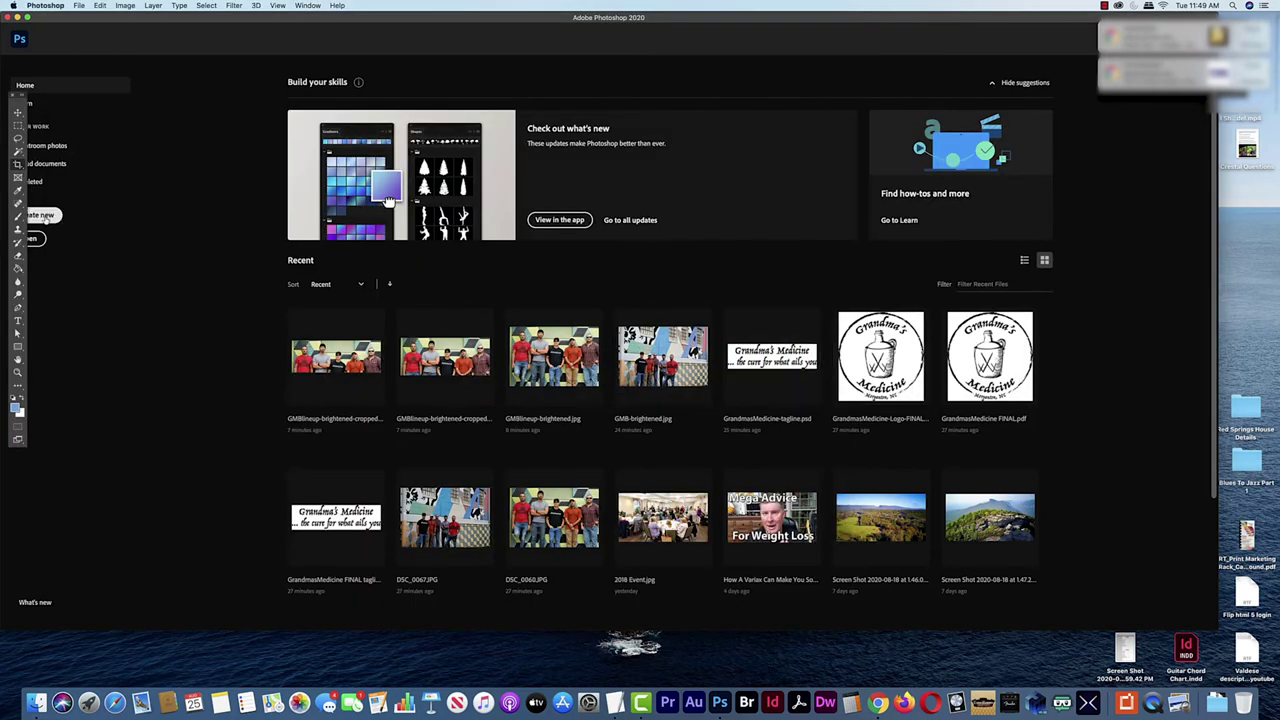
Open DSC_0060.JPG from recent files, maximise the window and zoom in on the band
left_click(44, 218)
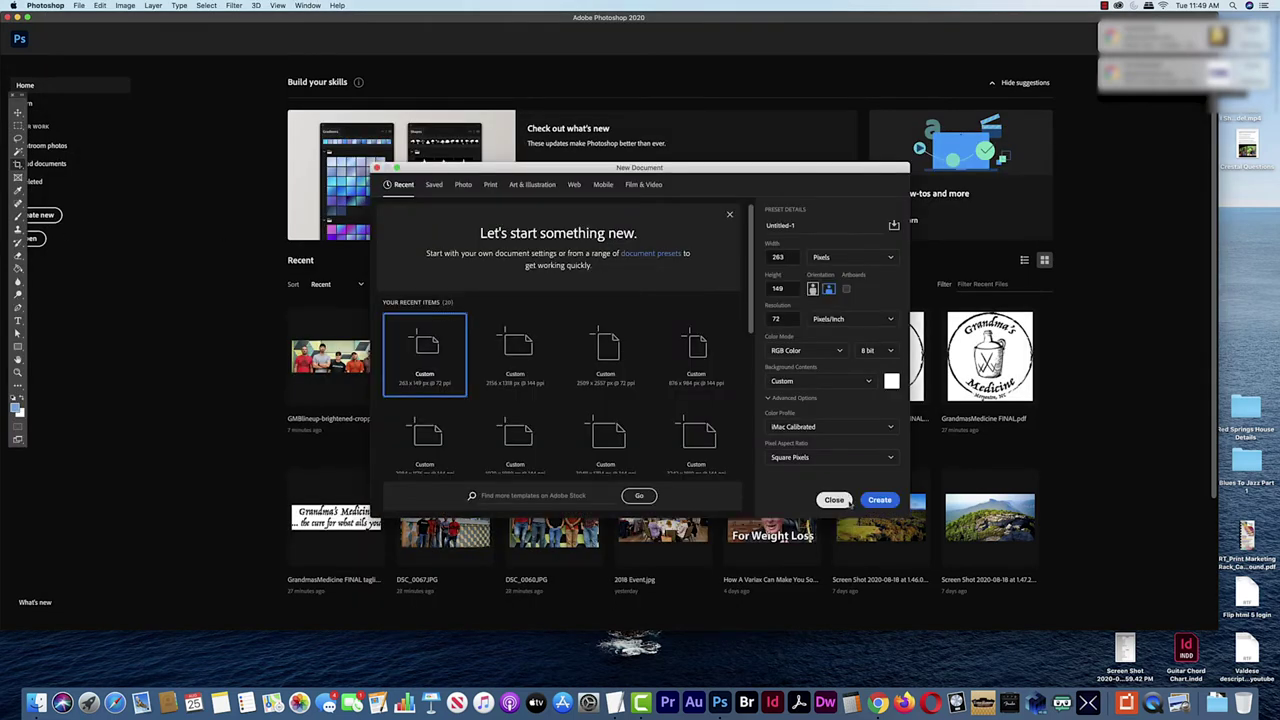
left_click(836, 500)
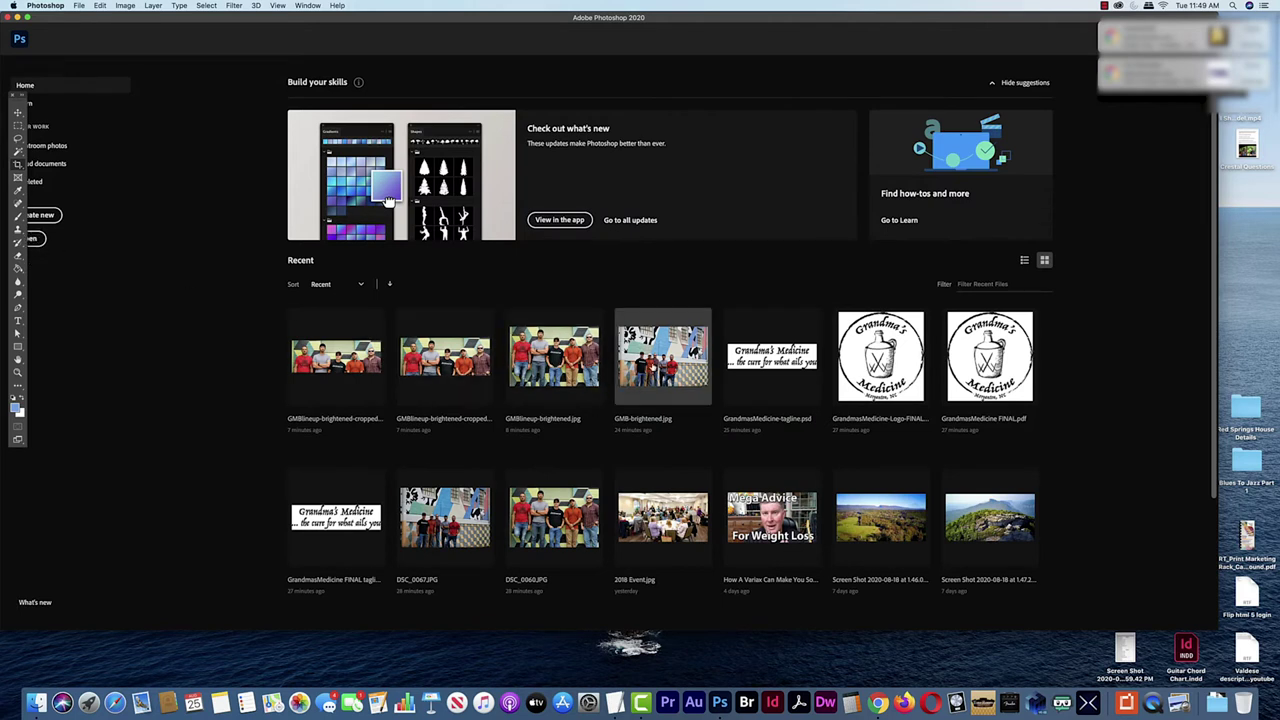
left_click(531, 498)
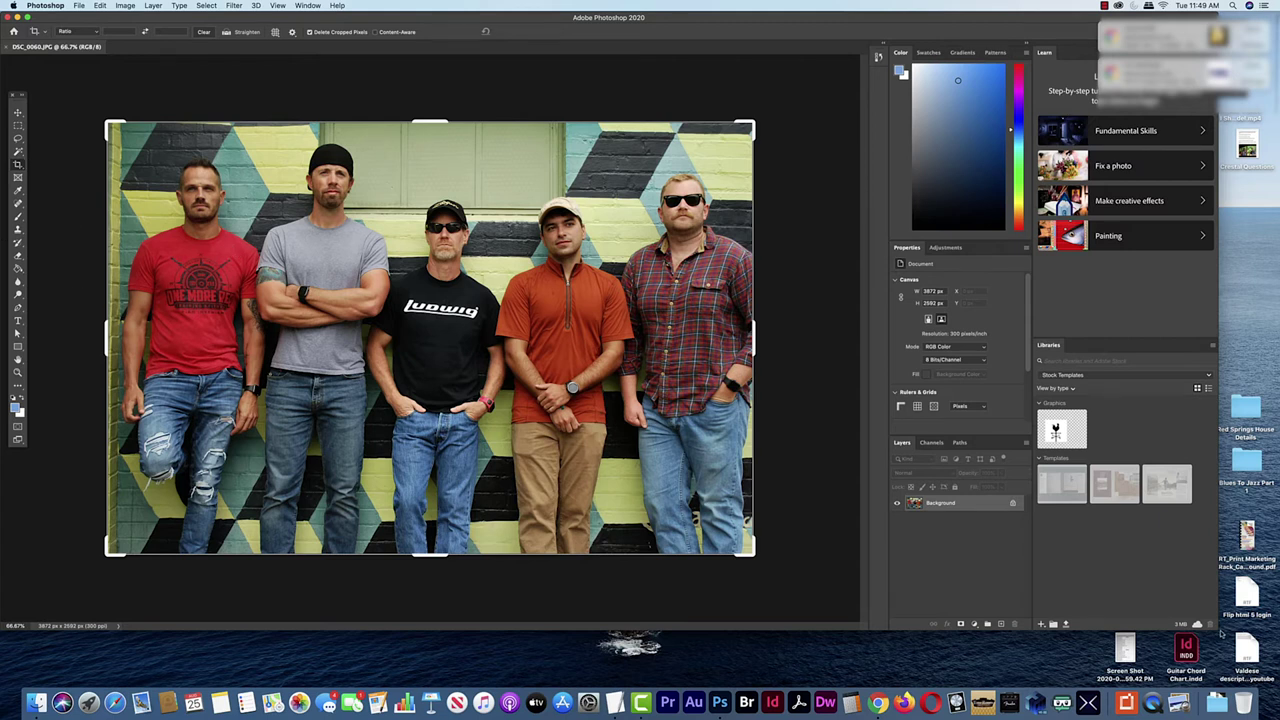
left_click_drag(1213, 628, 1268, 662)
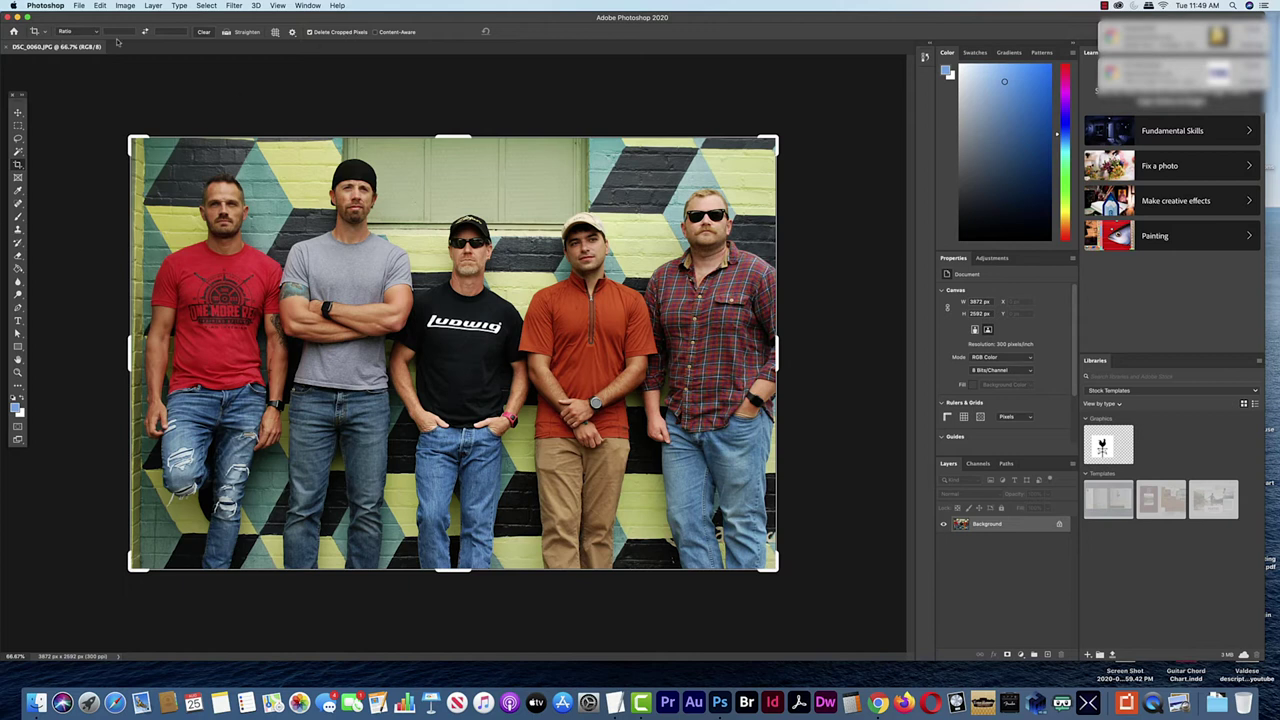
left_click(17, 372)
left_click_drag(226, 333, 252, 342)
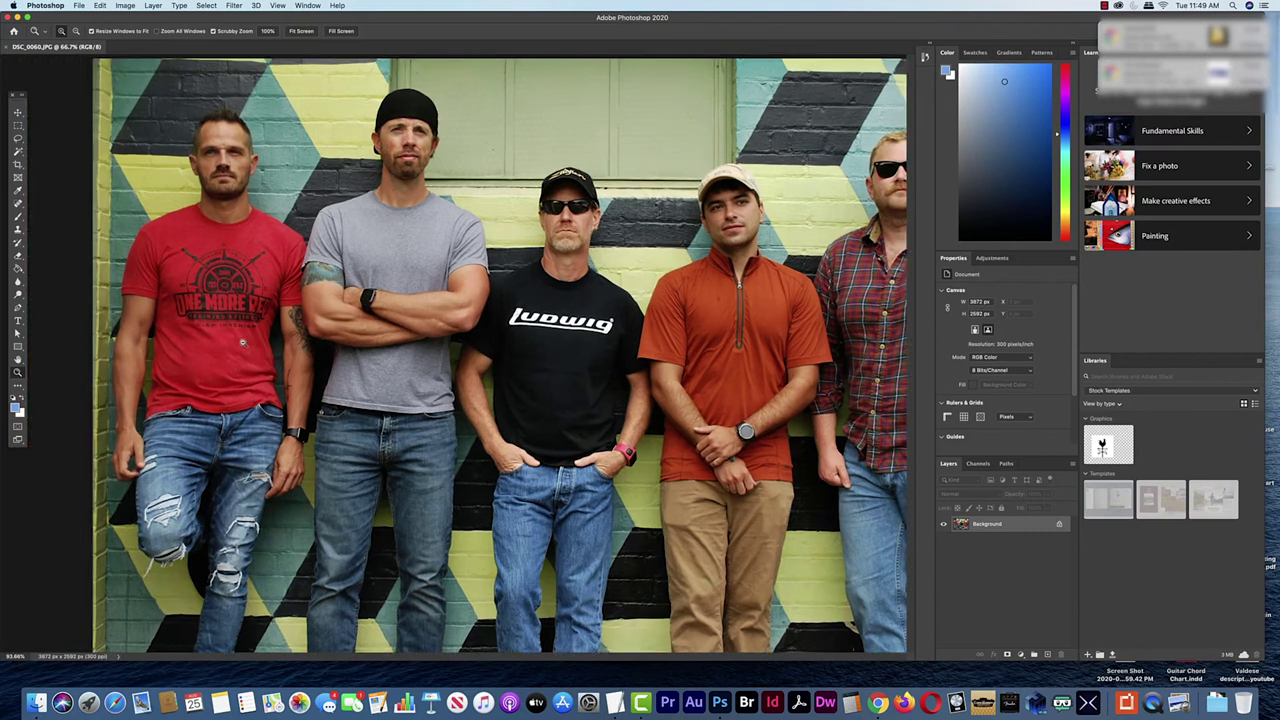
Capture head-and-shoulders screenshots of the first, second and middle band members
left_click(18, 126)
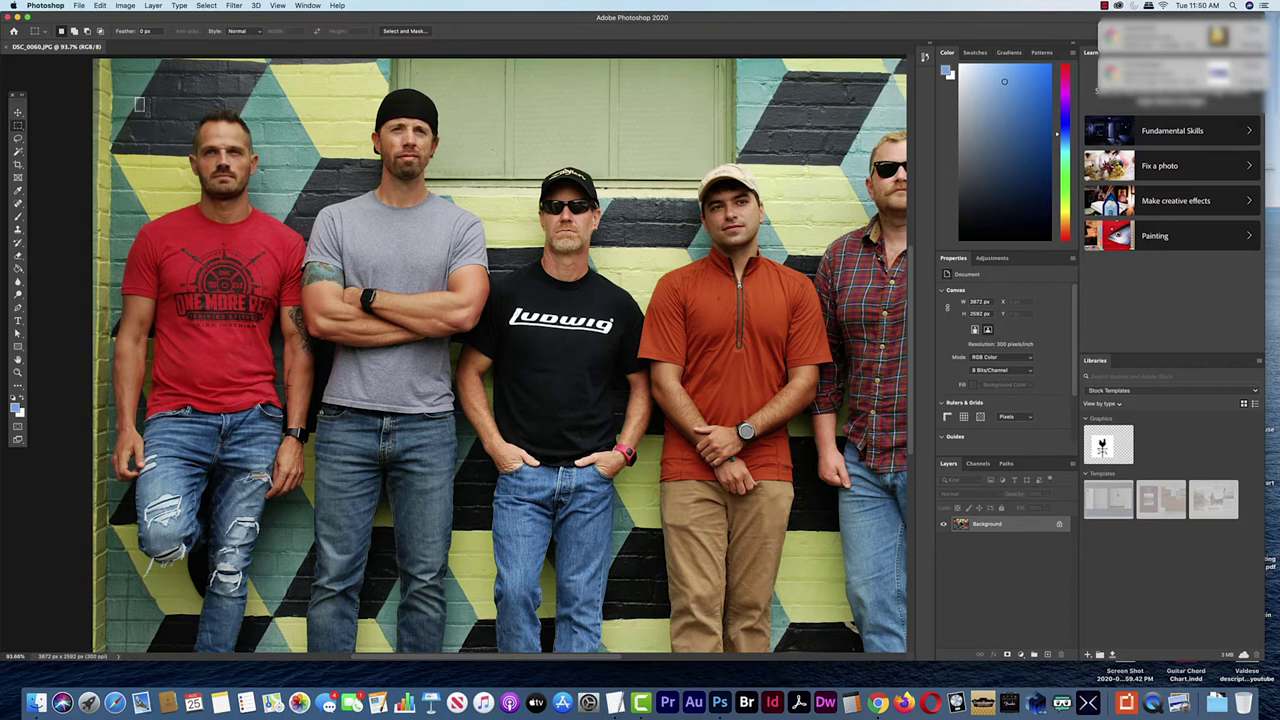
left_click_drag(137, 98, 304, 280)
key("super+d")
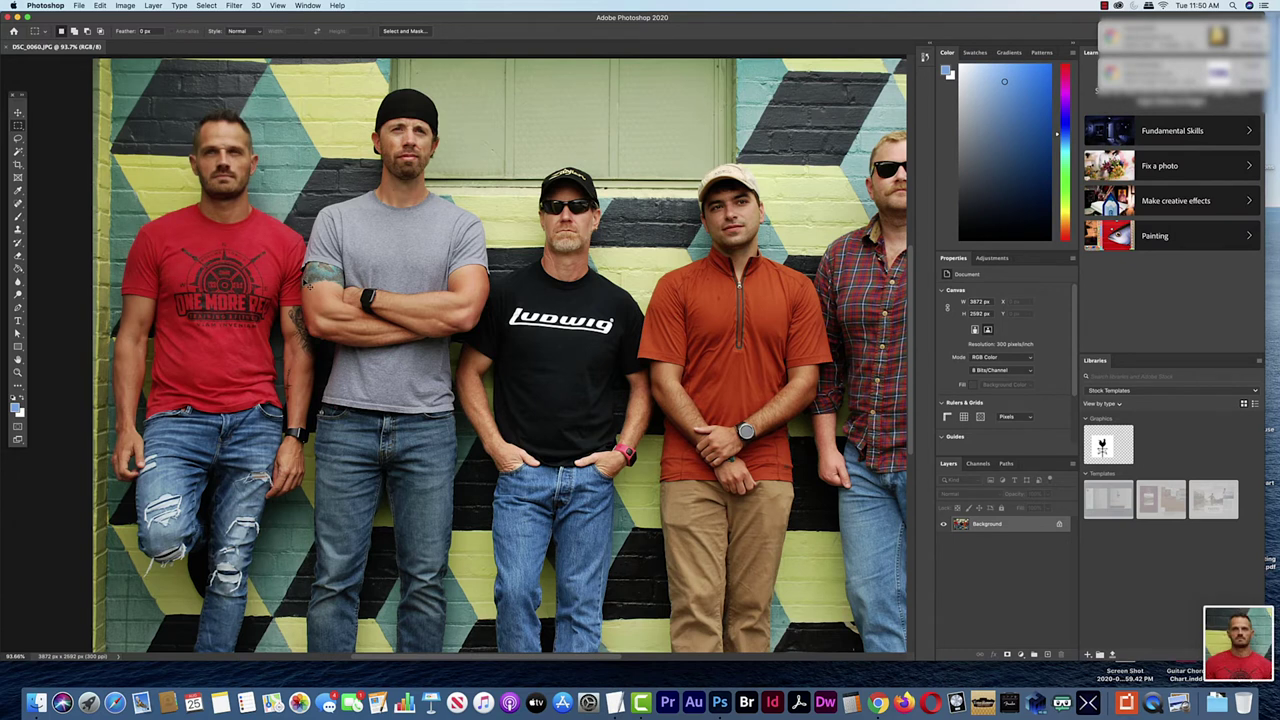
left_click_drag(310, 73, 481, 262)
key("super+d")
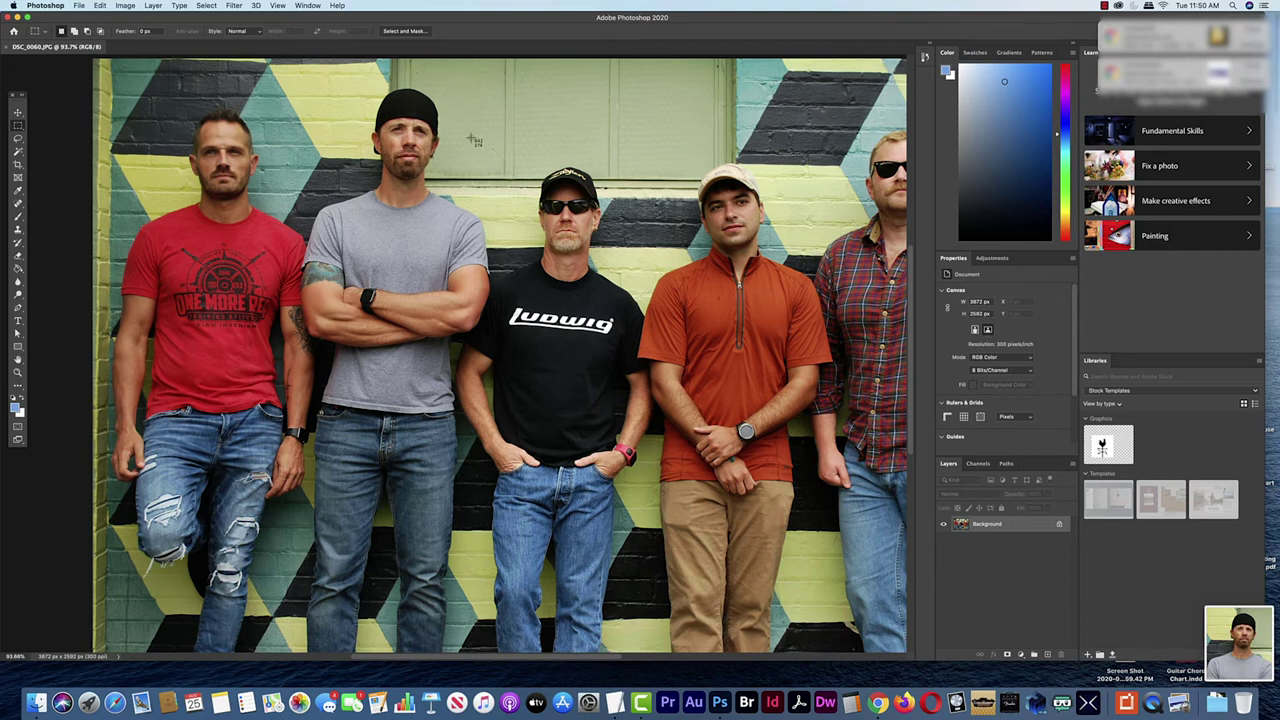
left_click_drag(472, 138, 631, 343)
left_click(646, 352)
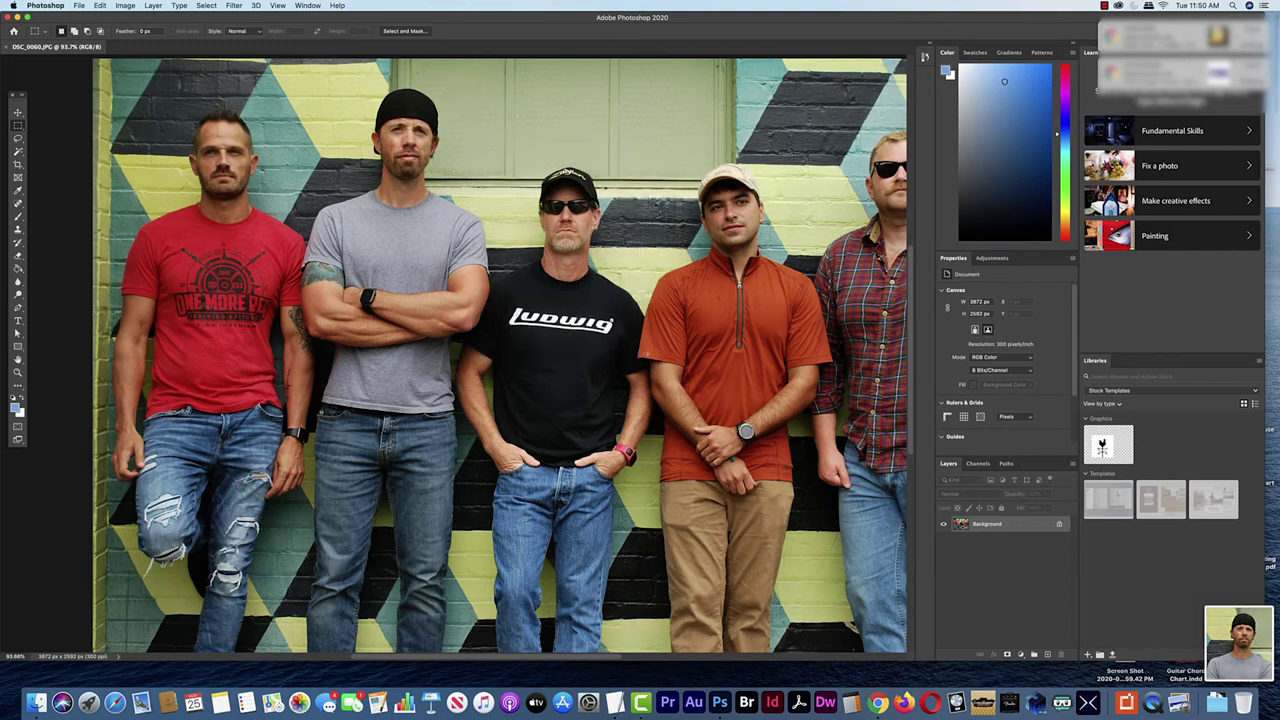
Capture the fourth and plaid-shirted members' head and shoulders, then minimise Photoshop
left_click_drag(657, 141, 812, 354)
left_click(812, 354)
scroll(758, 487, "right", 6)
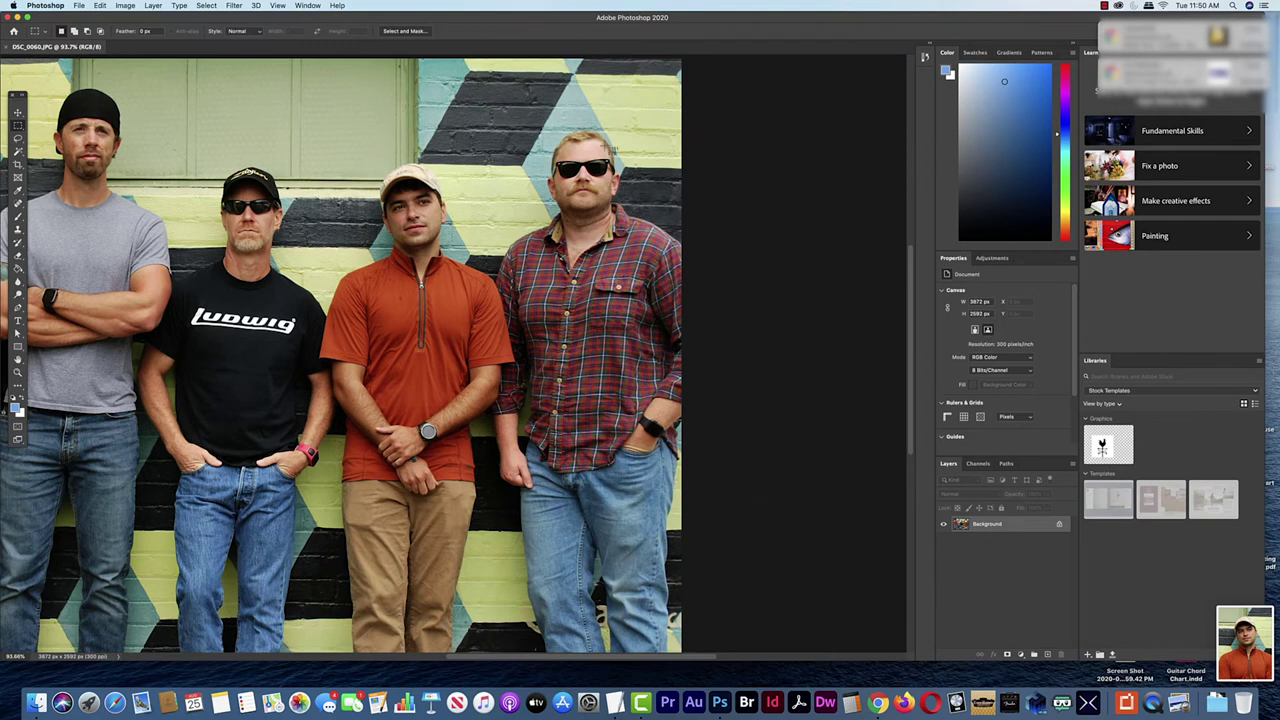
left_click_drag(478, 106, 669, 337)
left_click(669, 337)
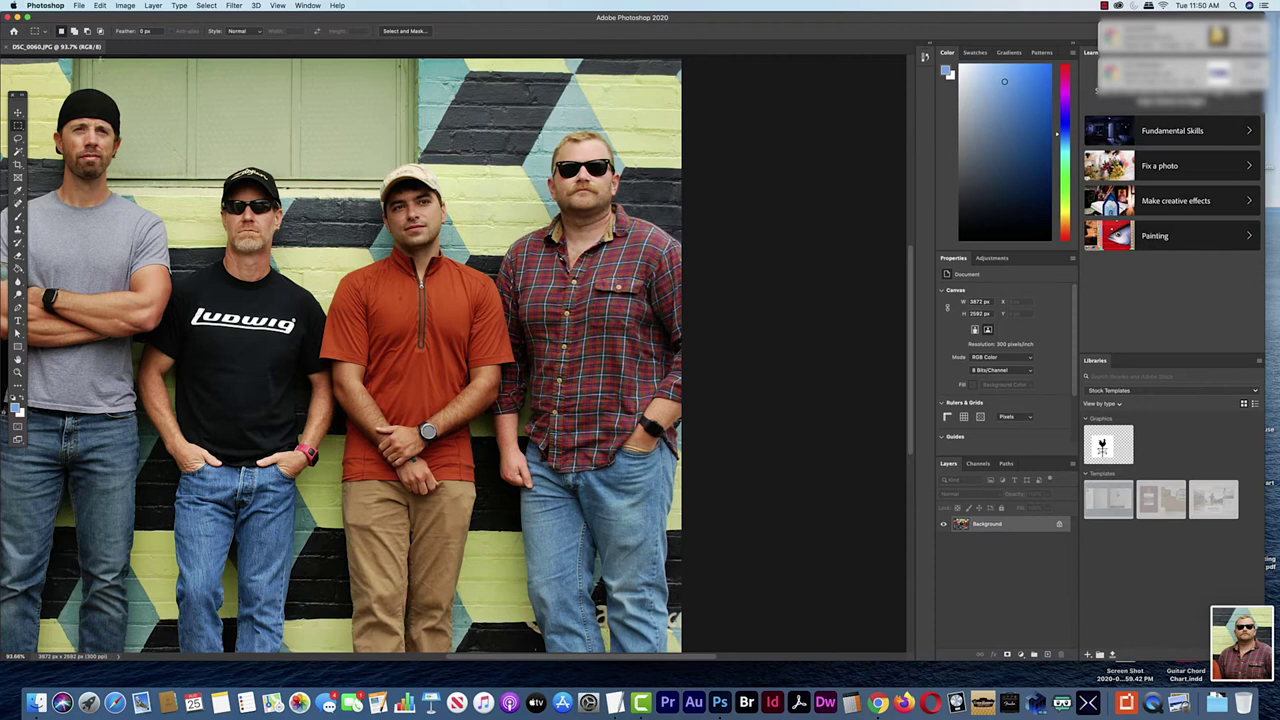
left_click(27, 17)
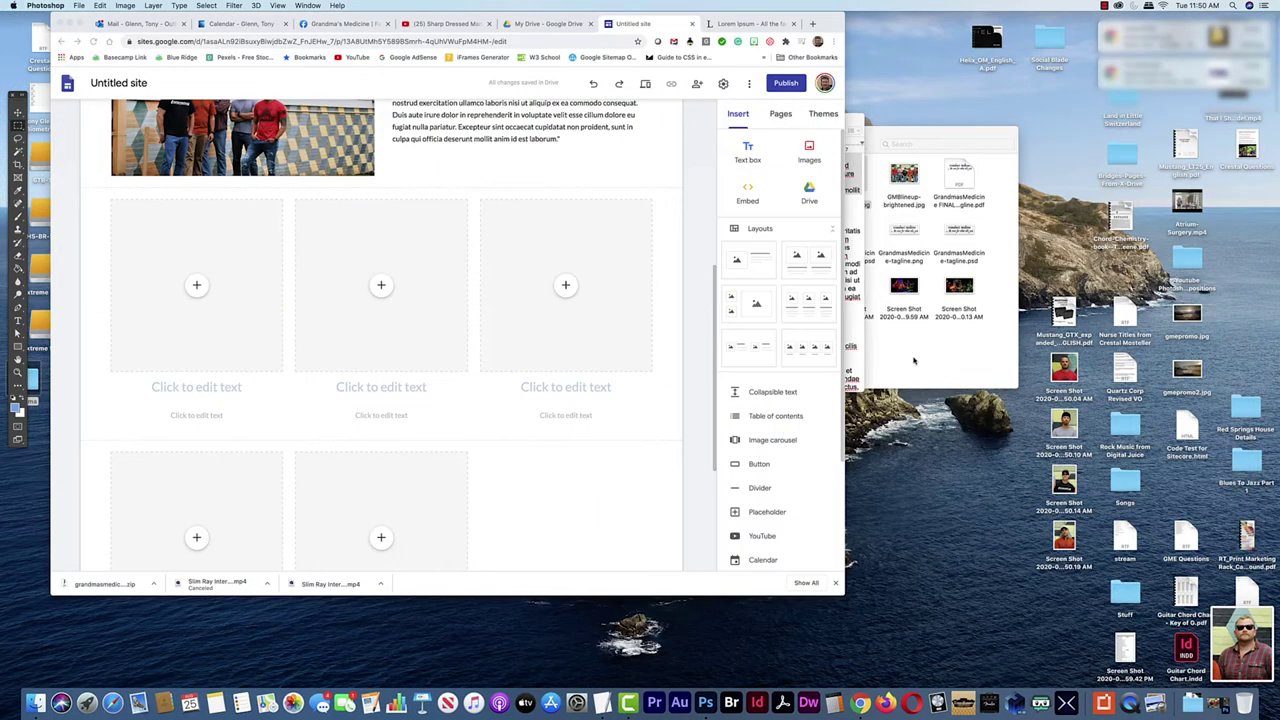
Move the new member screenshots from the desktop into the Grandma folder
left_click_drag(1040, 354, 24, 378)
left_click_drag(1064, 592, 24, 378)
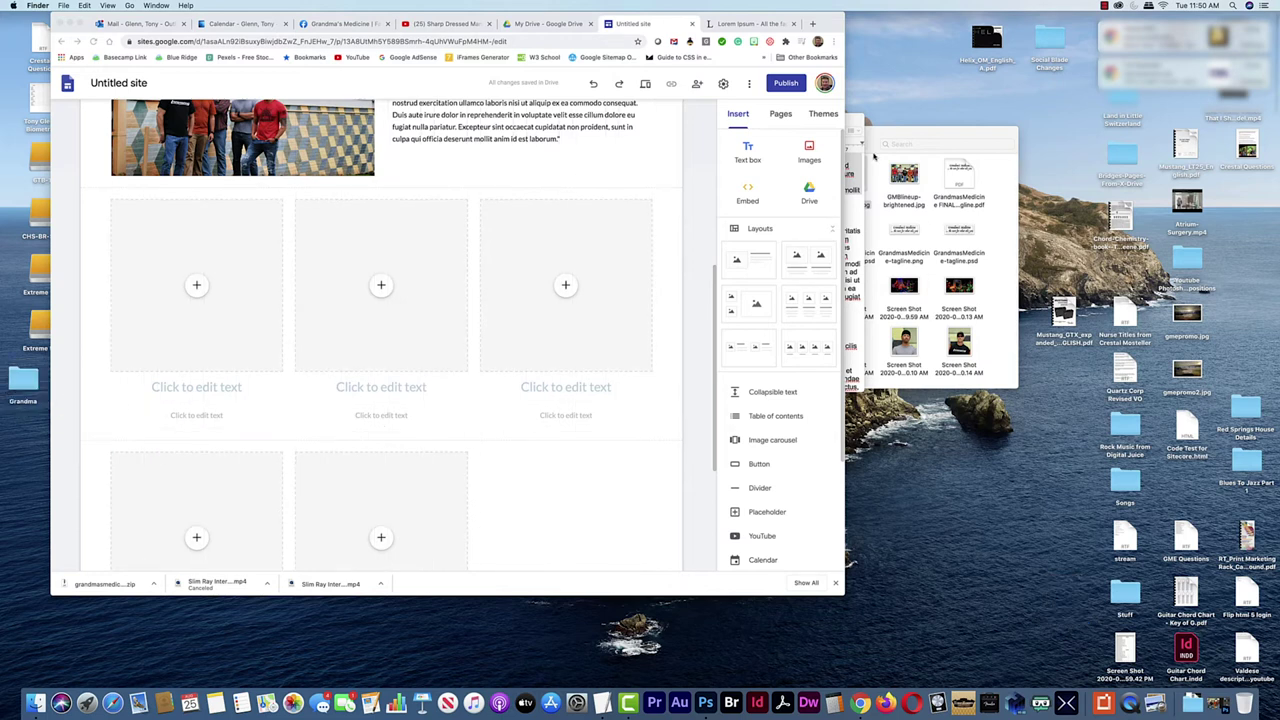
left_click(946, 139)
left_click_drag(1015, 385, 1156, 551)
Drag the five member headshots into the placeholders, three in the top row and two below
left_click_drag(848, 345, 198, 286)
left_click_drag(903, 345, 405, 290)
left_click_drag(970, 350, 634, 290)
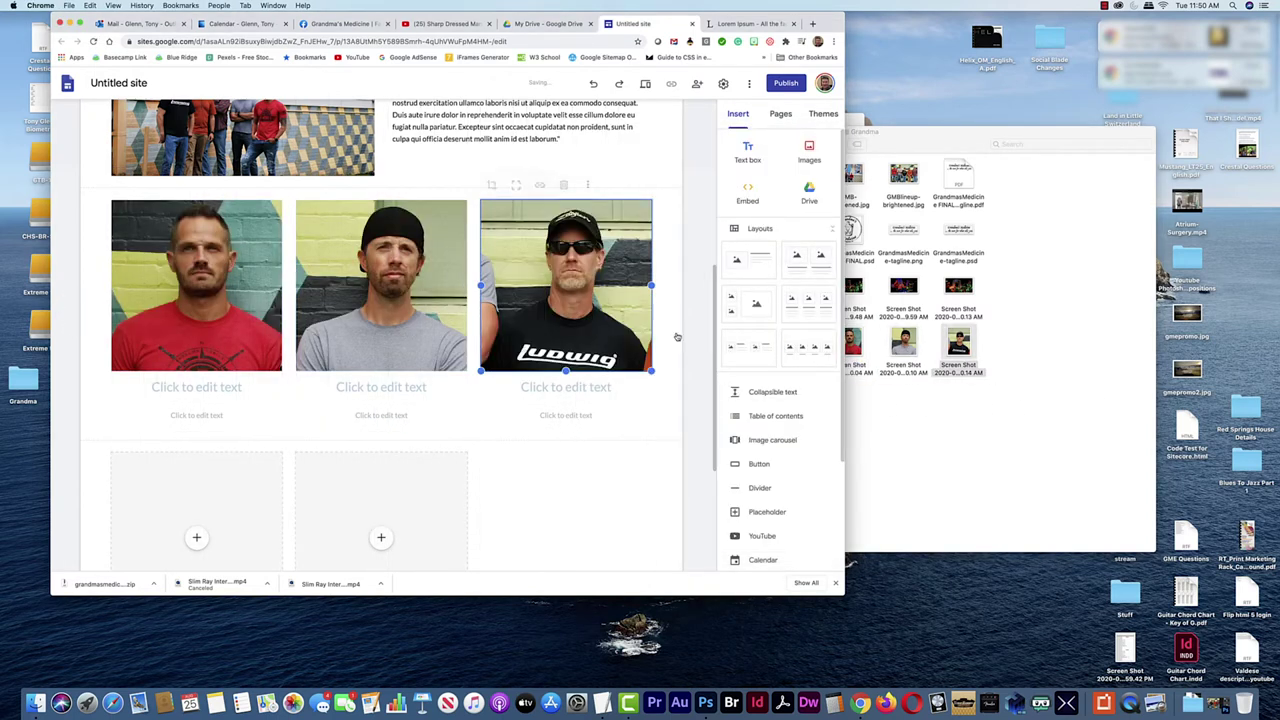
left_click(995, 168)
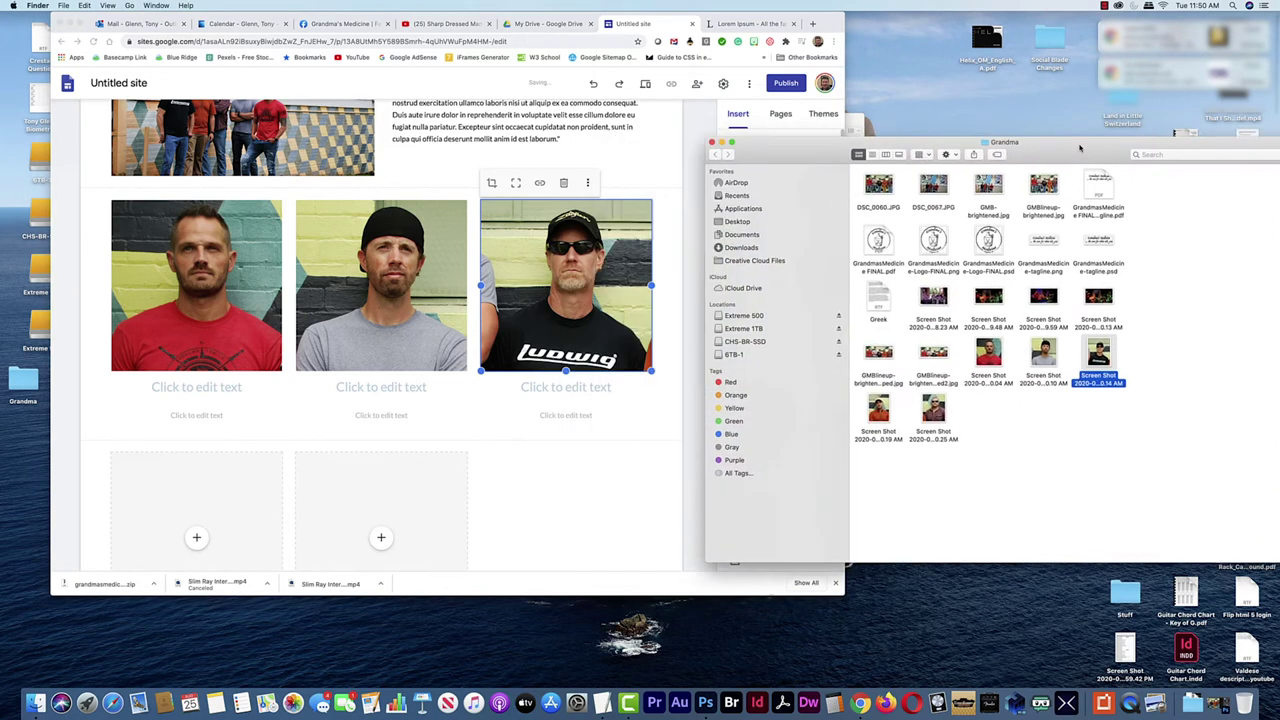
left_click_drag(903, 405, 200, 470)
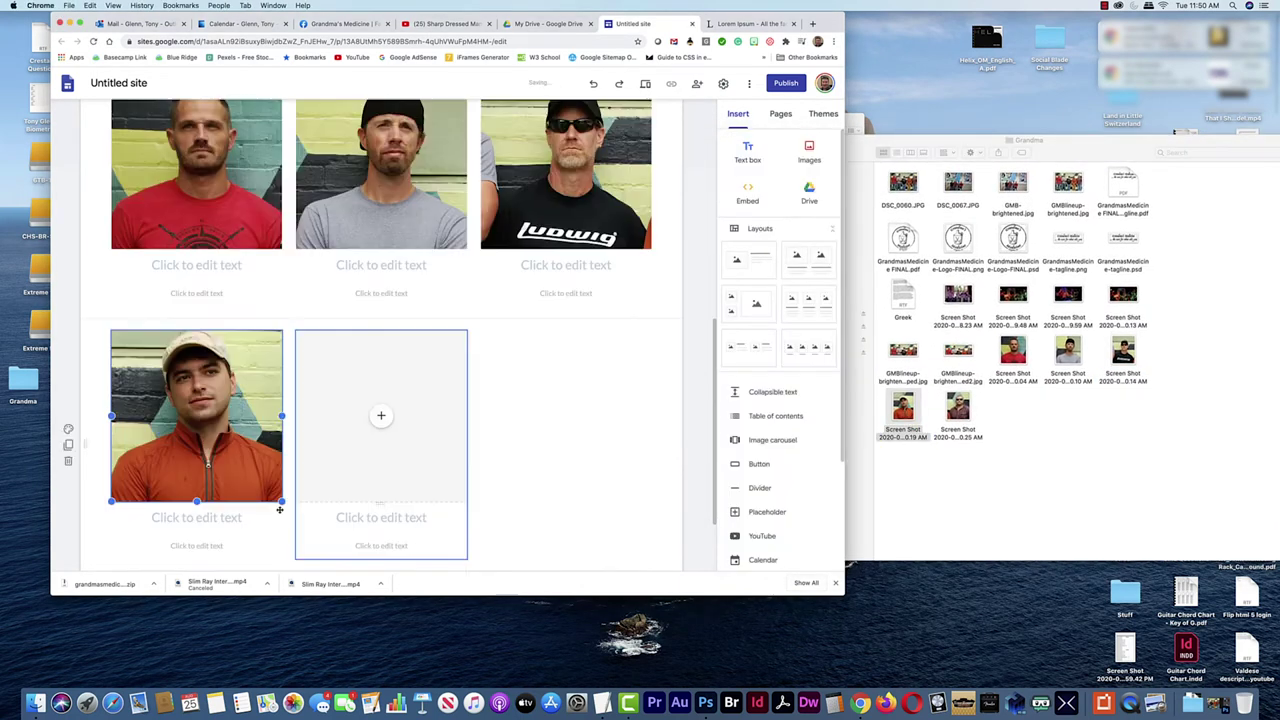
left_click_drag(958, 410, 375, 423)
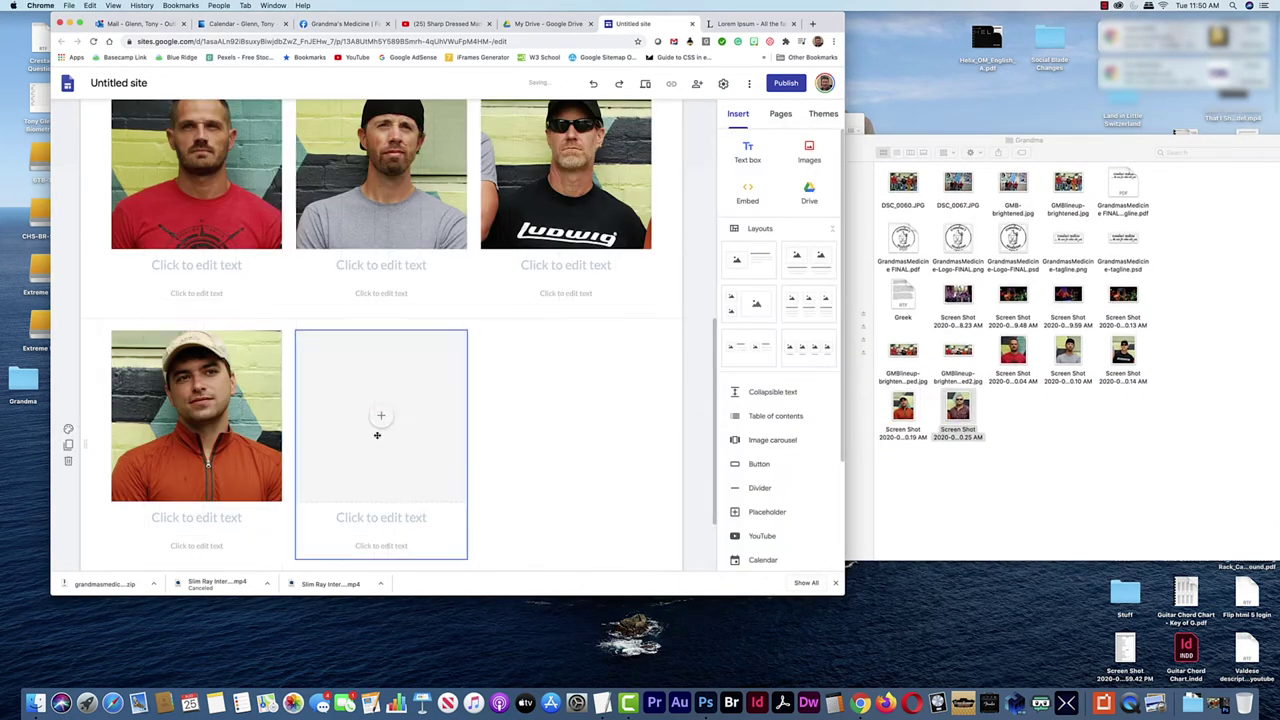
scroll(557, 325, "up", 3)
Caption the third photo with the member's name plus ' - Drums/Vocals' and paste a Sed ut perspiciatis bio
left_click(579, 382)
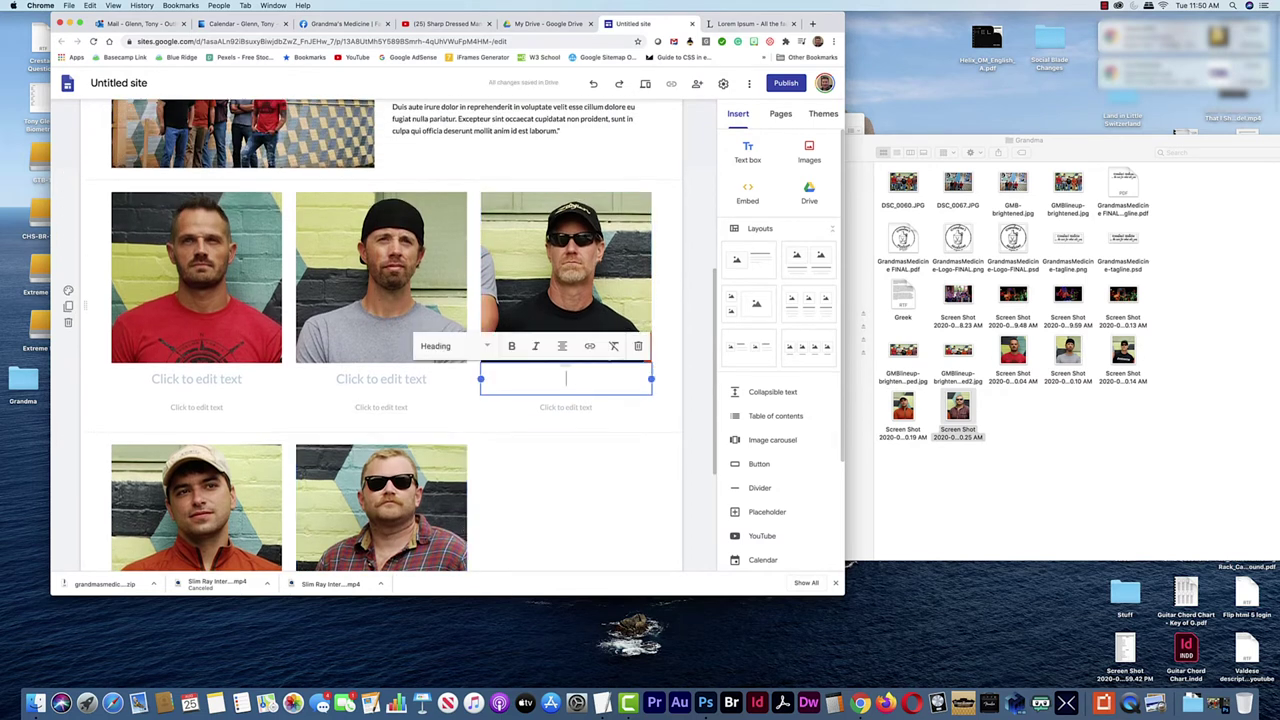
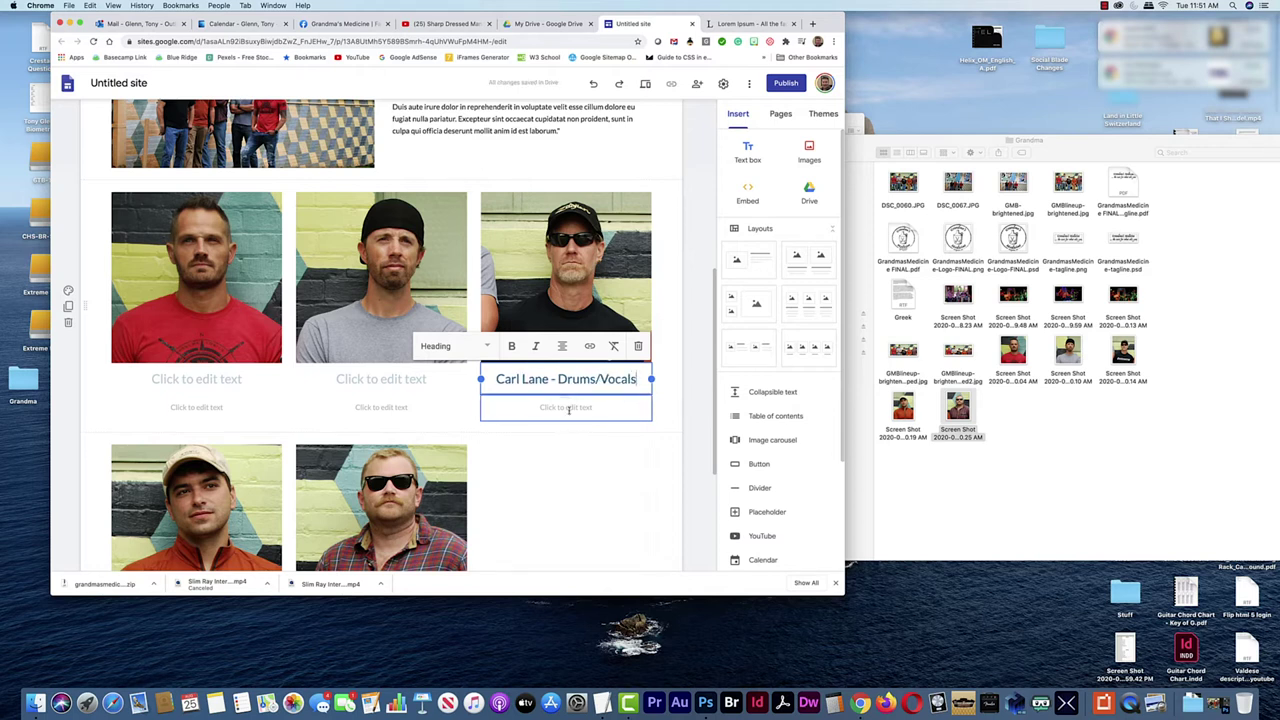
left_click(568, 410)
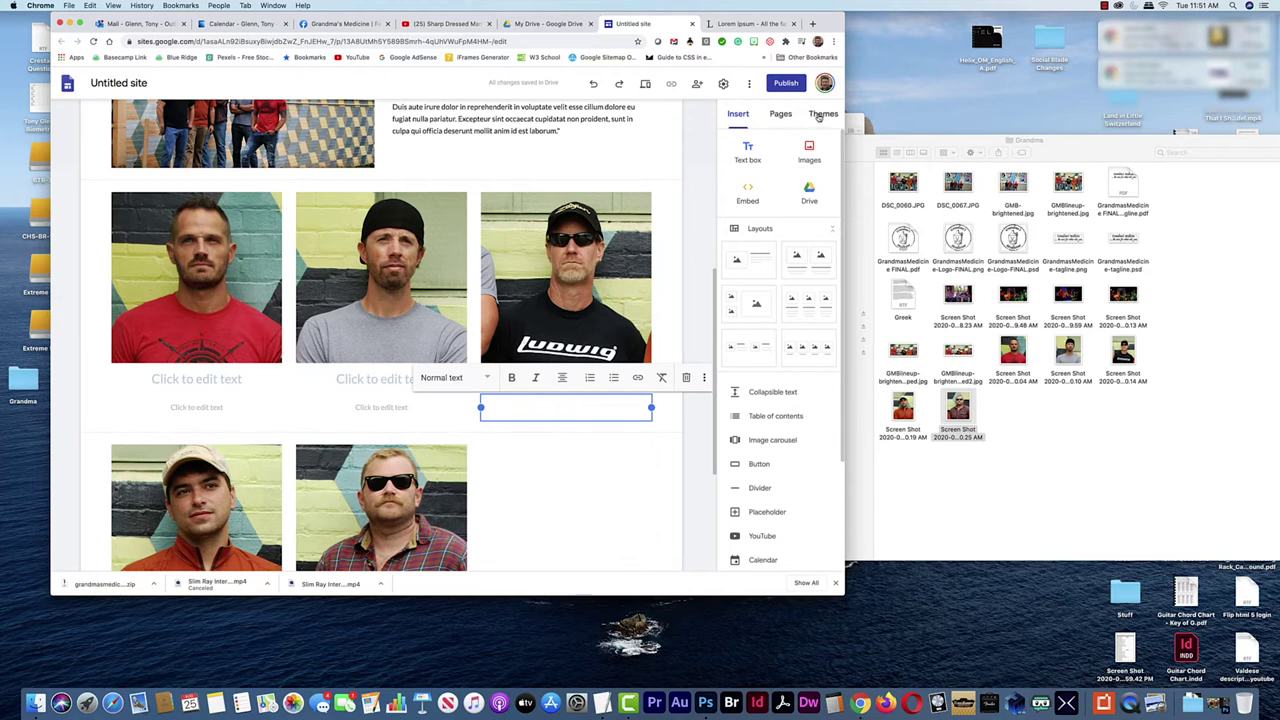
key("super+Tab")
key("super+Tab")
key("super+Tab")
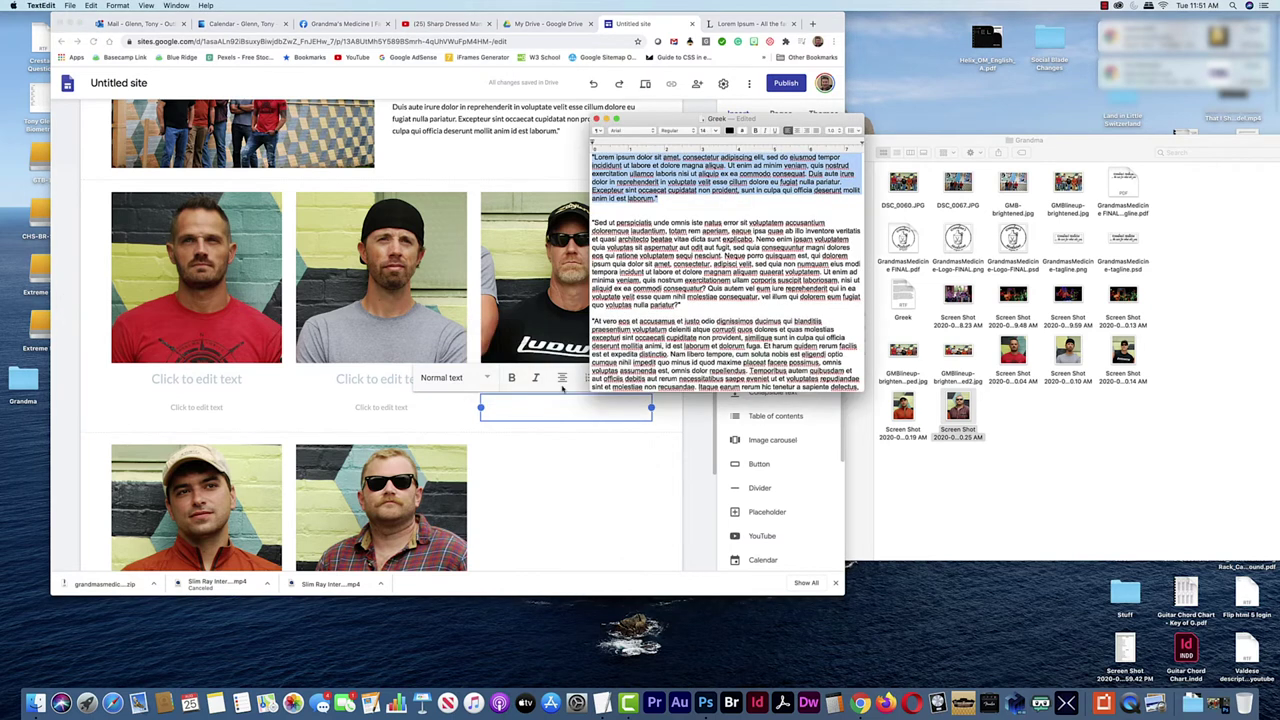
left_click(622, 228)
left_click_drag(676, 231, 592, 223)
key("super+c")
left_click(521, 401)
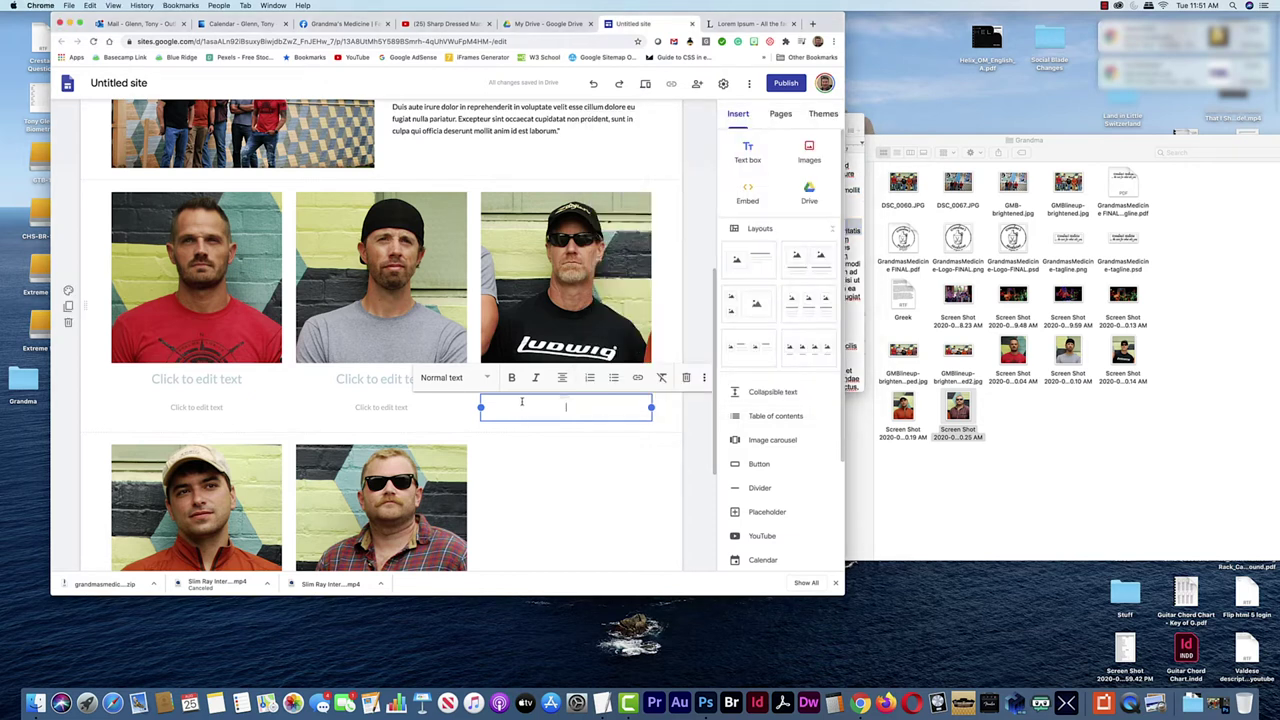
key("super+v")
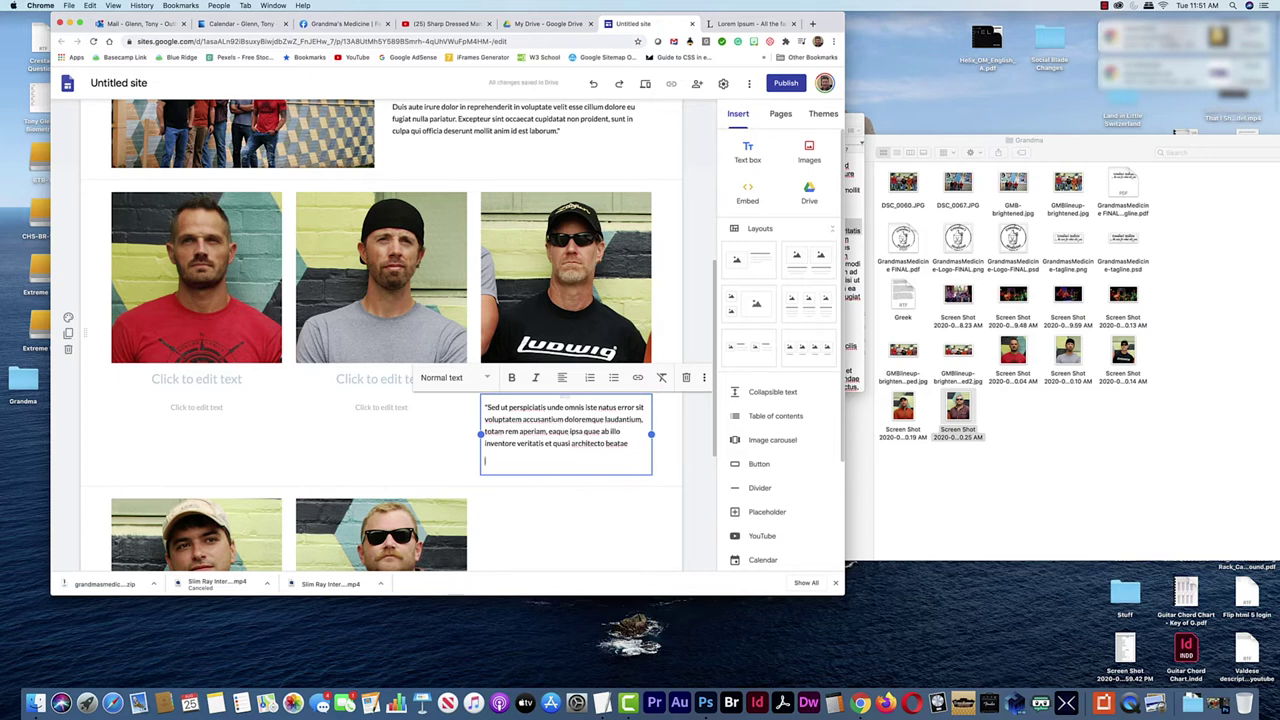
scroll(571, 500, "up", 2)
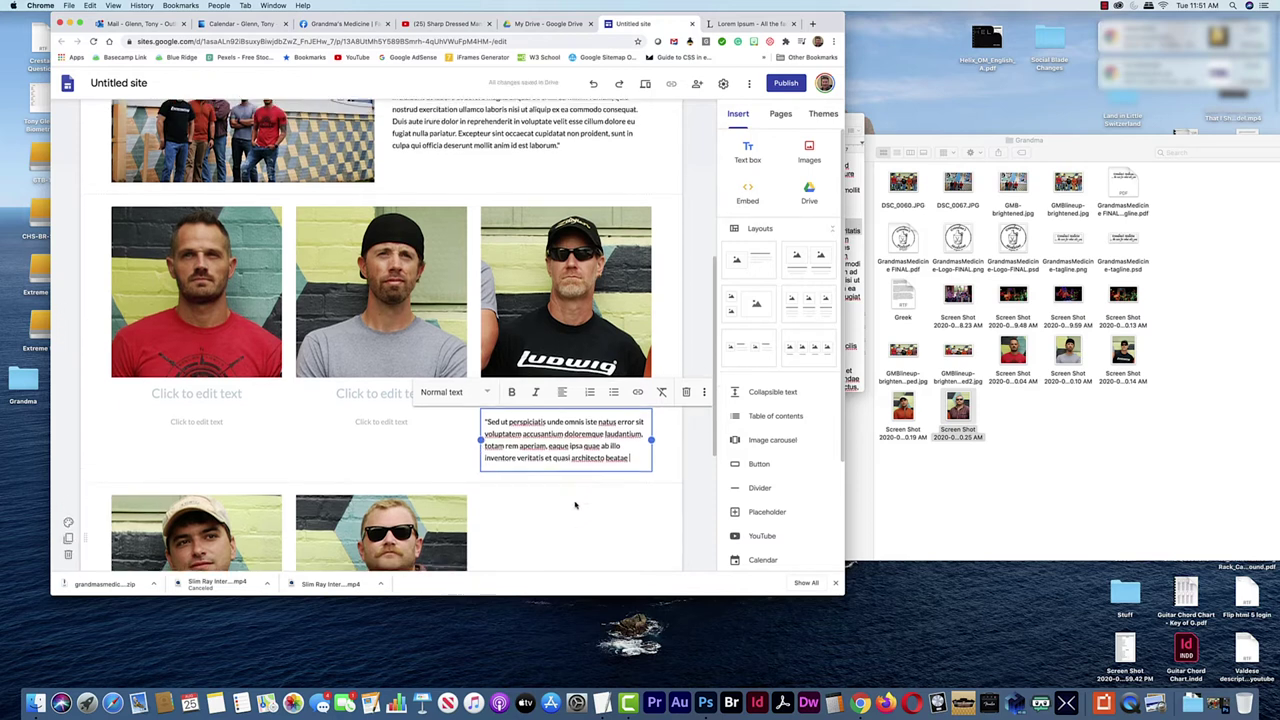
scroll(616, 430, "down", 5)
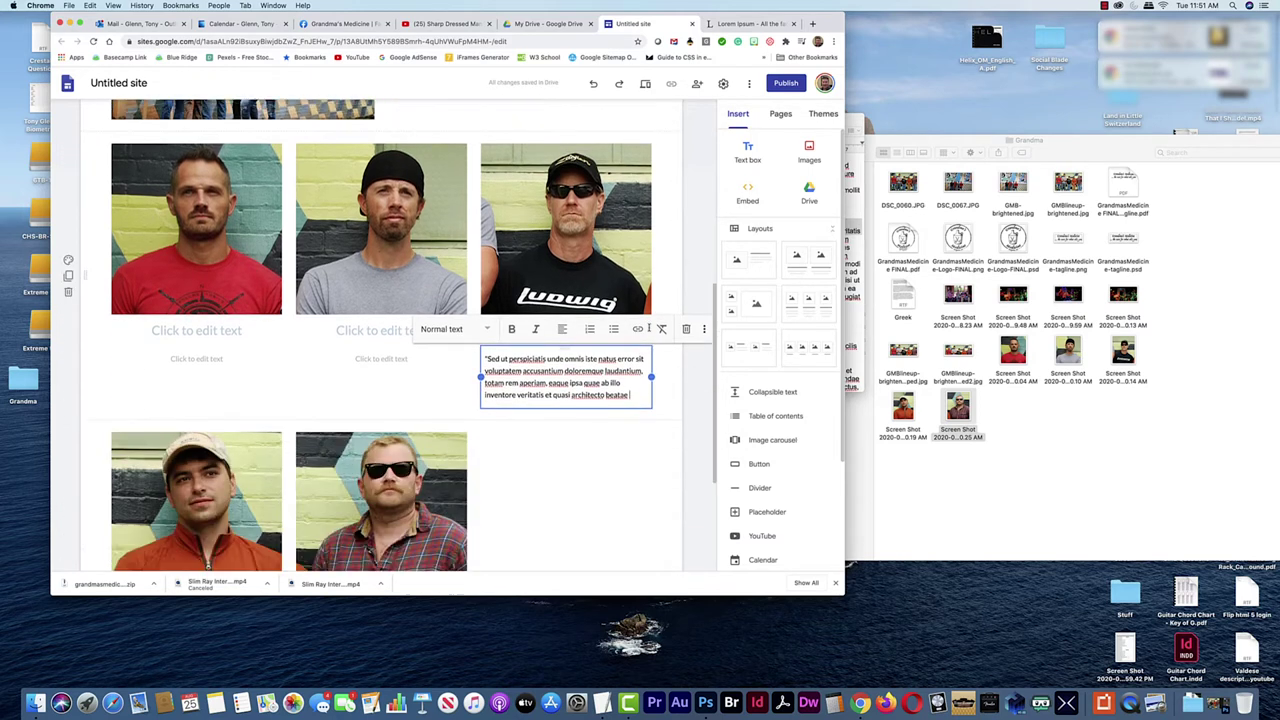
scroll(616, 430, "down", 2)
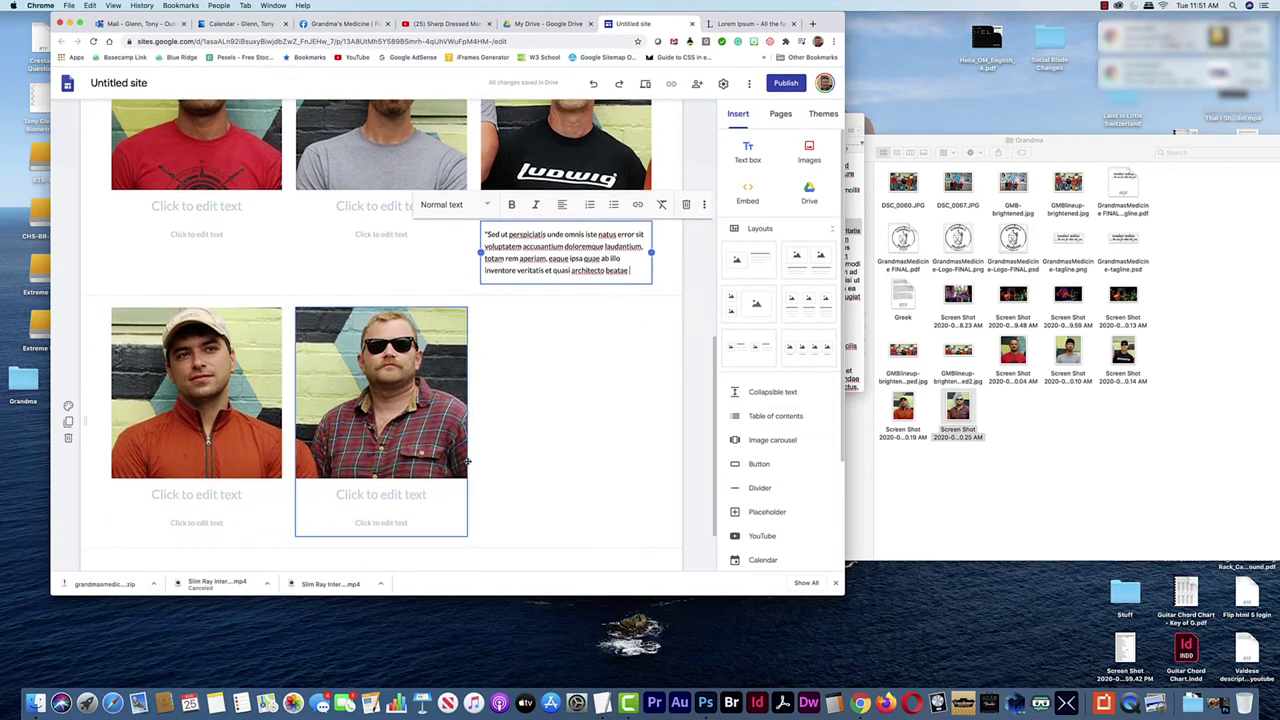
Centre the cap-wearing and sunglasses members' photos in the second row
left_click_drag(433, 395, 507, 389)
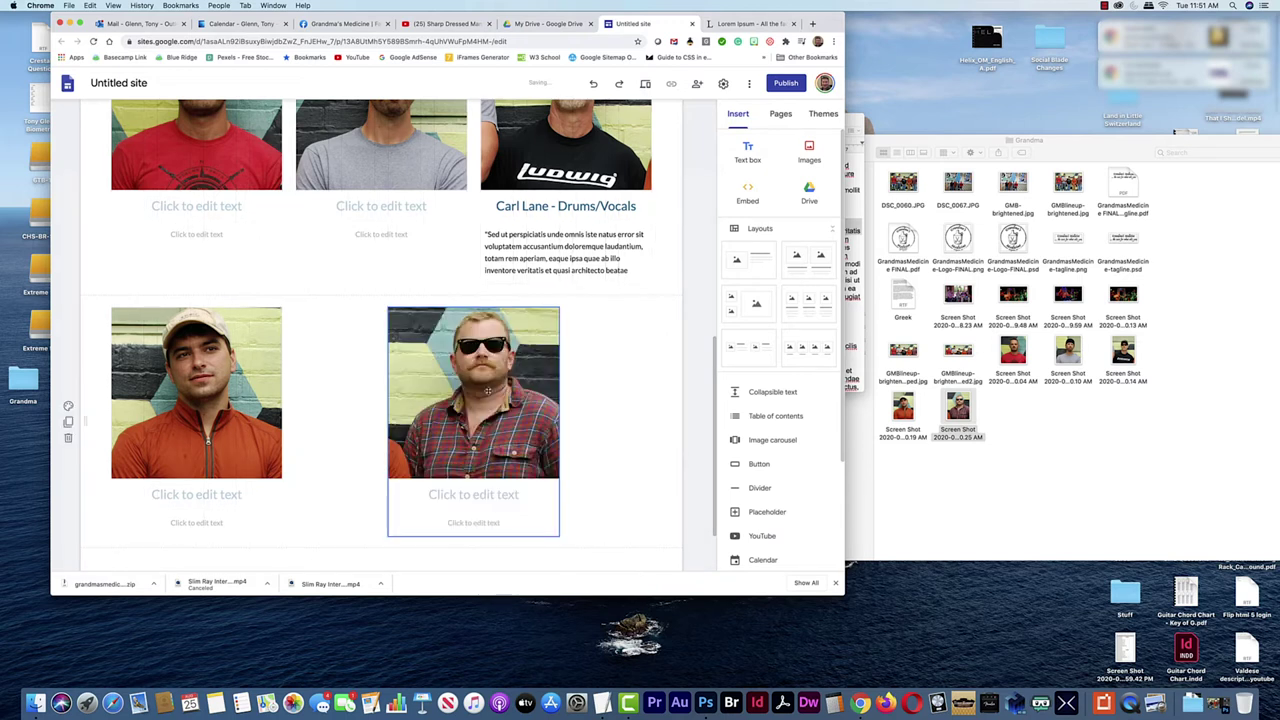
left_click_drag(256, 372, 296, 372)
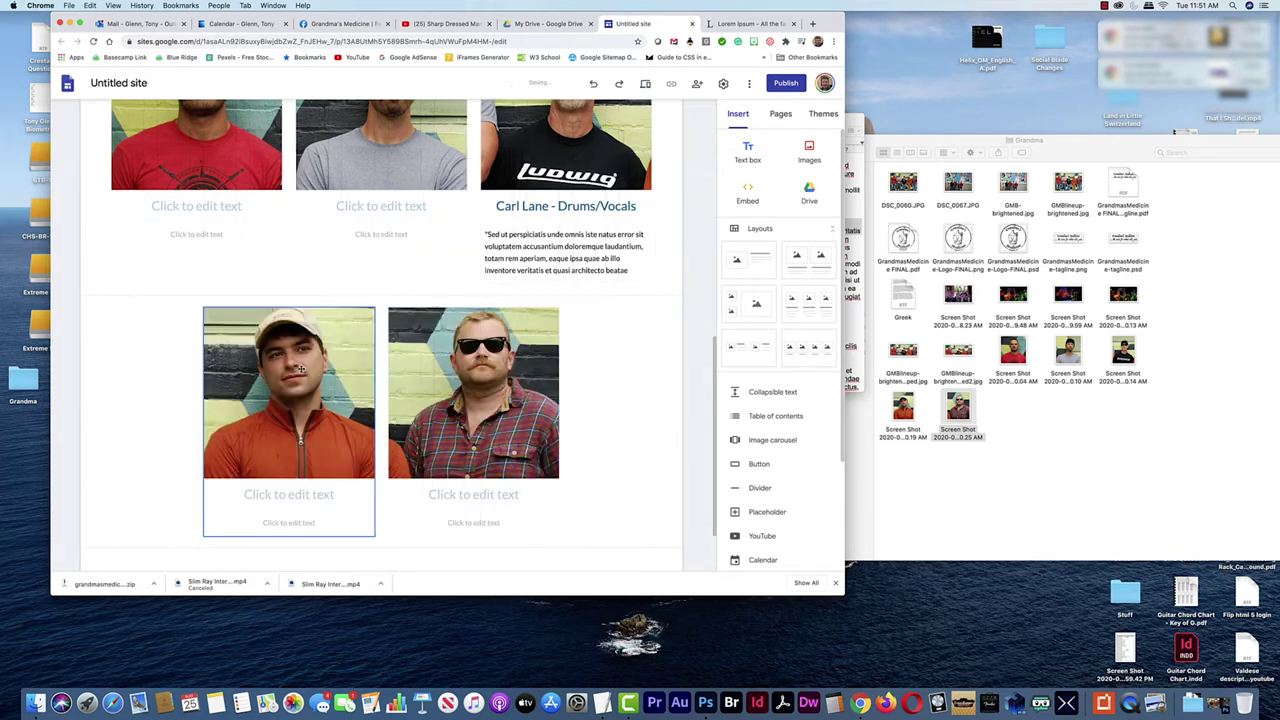
scroll(608, 337, "up", 4)
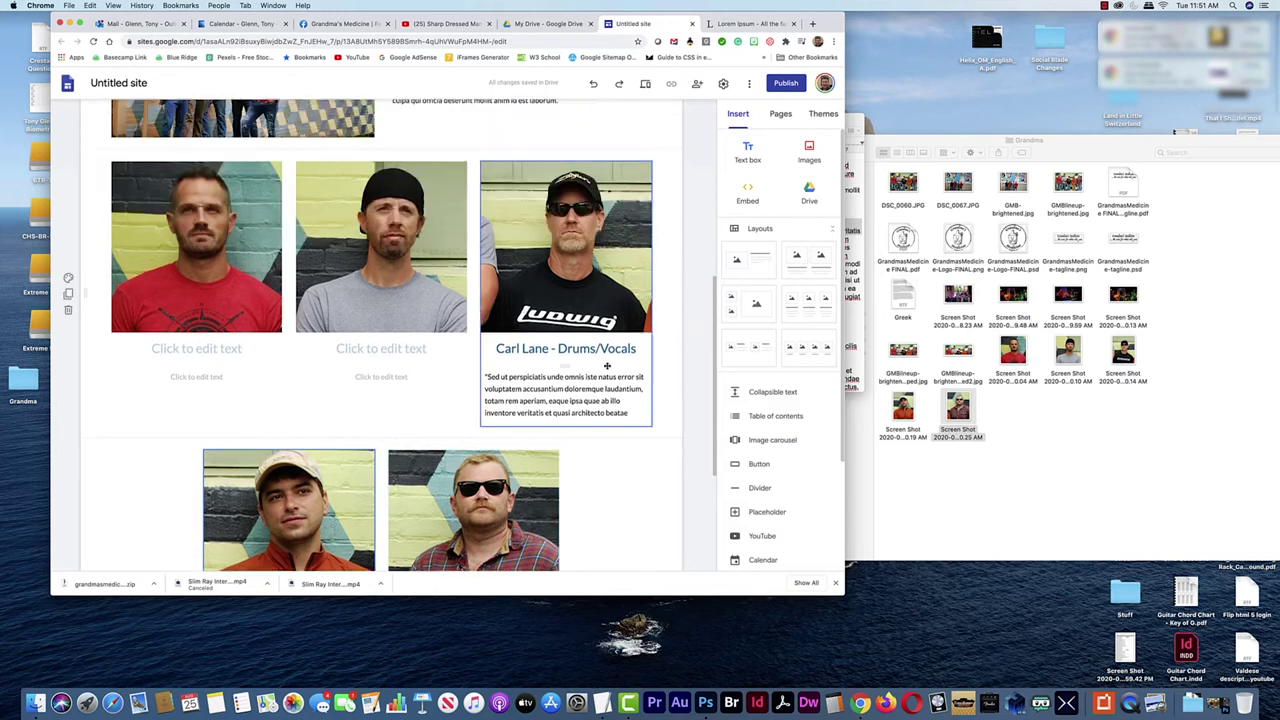
scroll(307, 511, "down", 1)
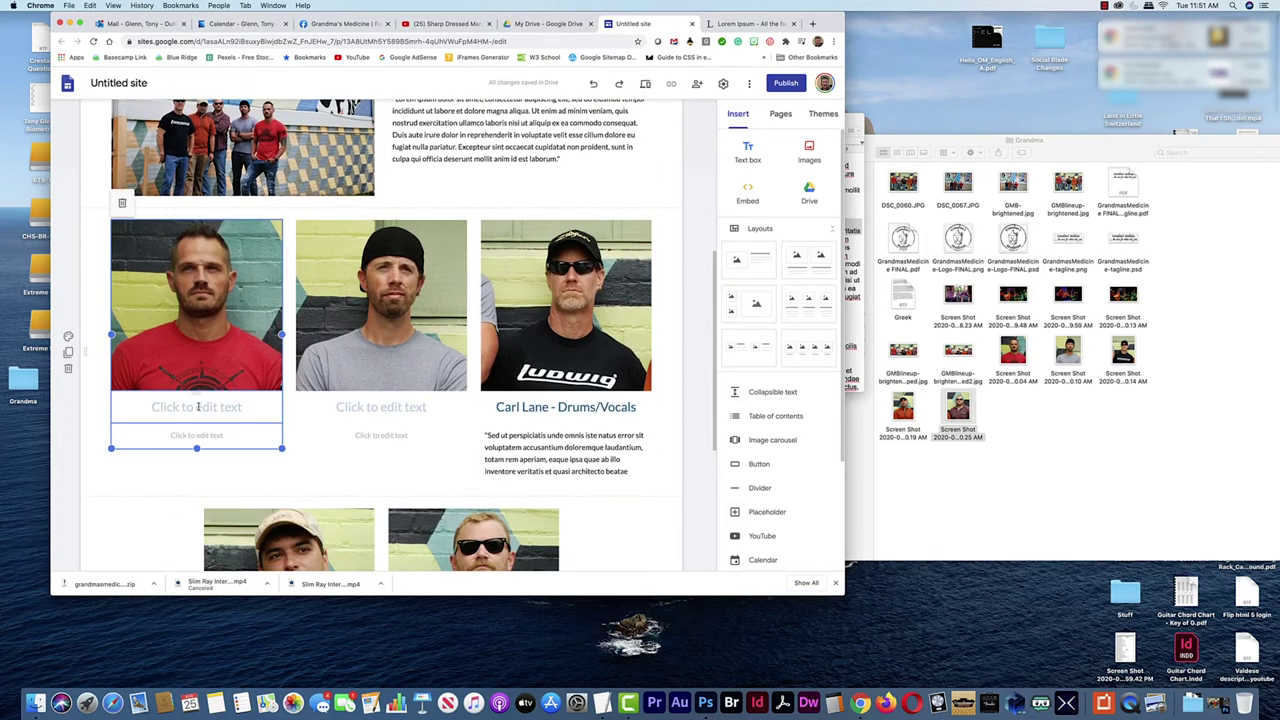
Head the four member photos Band Dude 1, Band Dude 2, Band Dude 3 and Band Dude 4
left_click(198, 406)
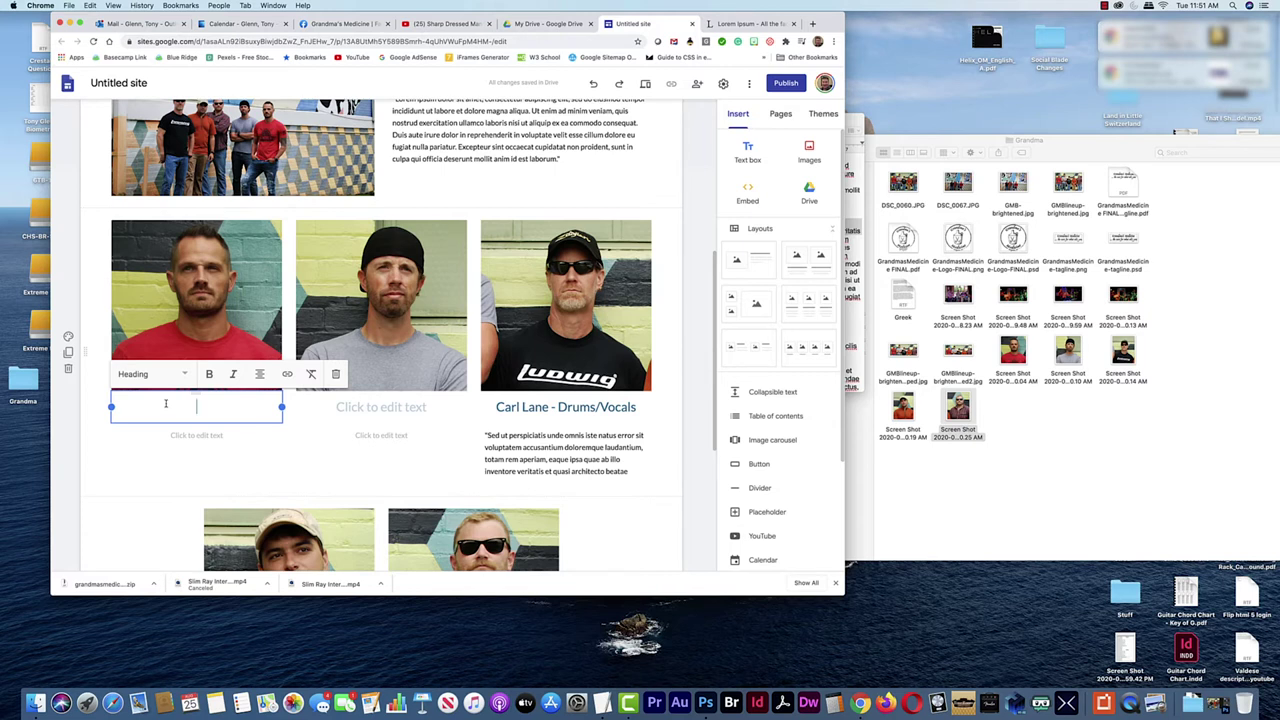
type("Babt")
key("BackSpace")
key("BackSpace")
type("nd Dude 1")
left_click(381, 407)
type("Band Dude 2")
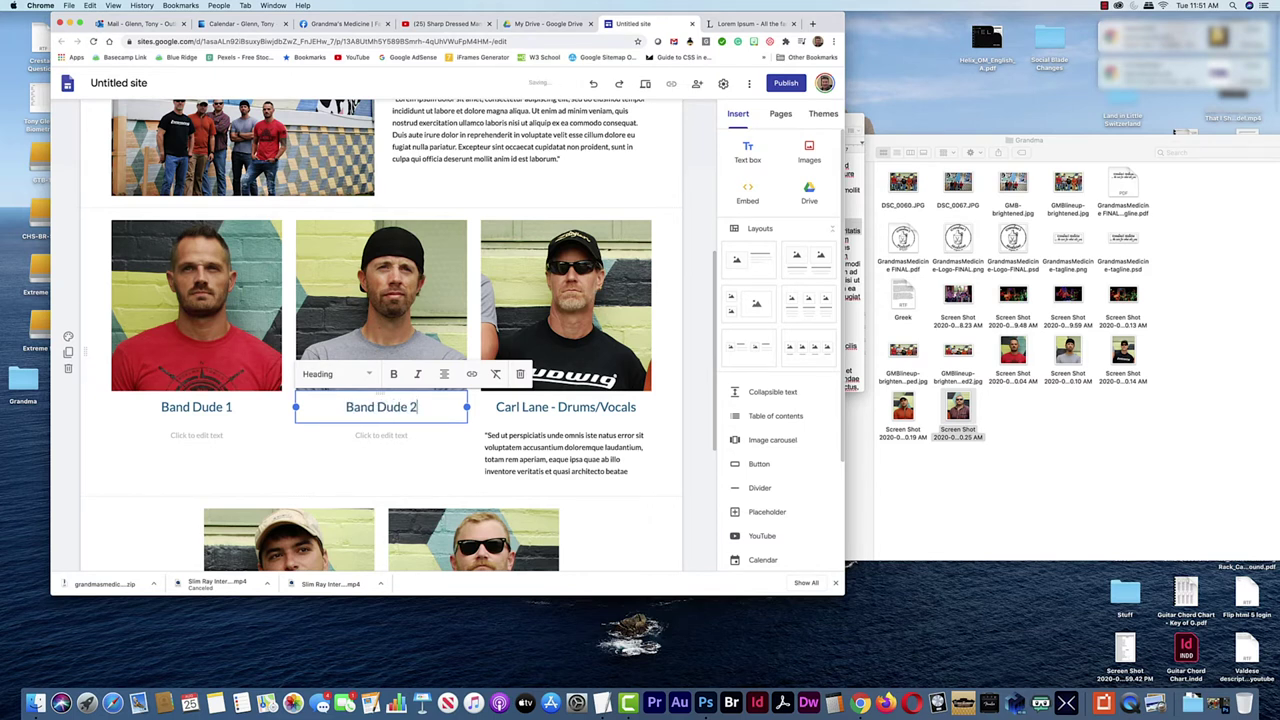
scroll(299, 472, "down", 5)
left_click(299, 472)
type("Band ")
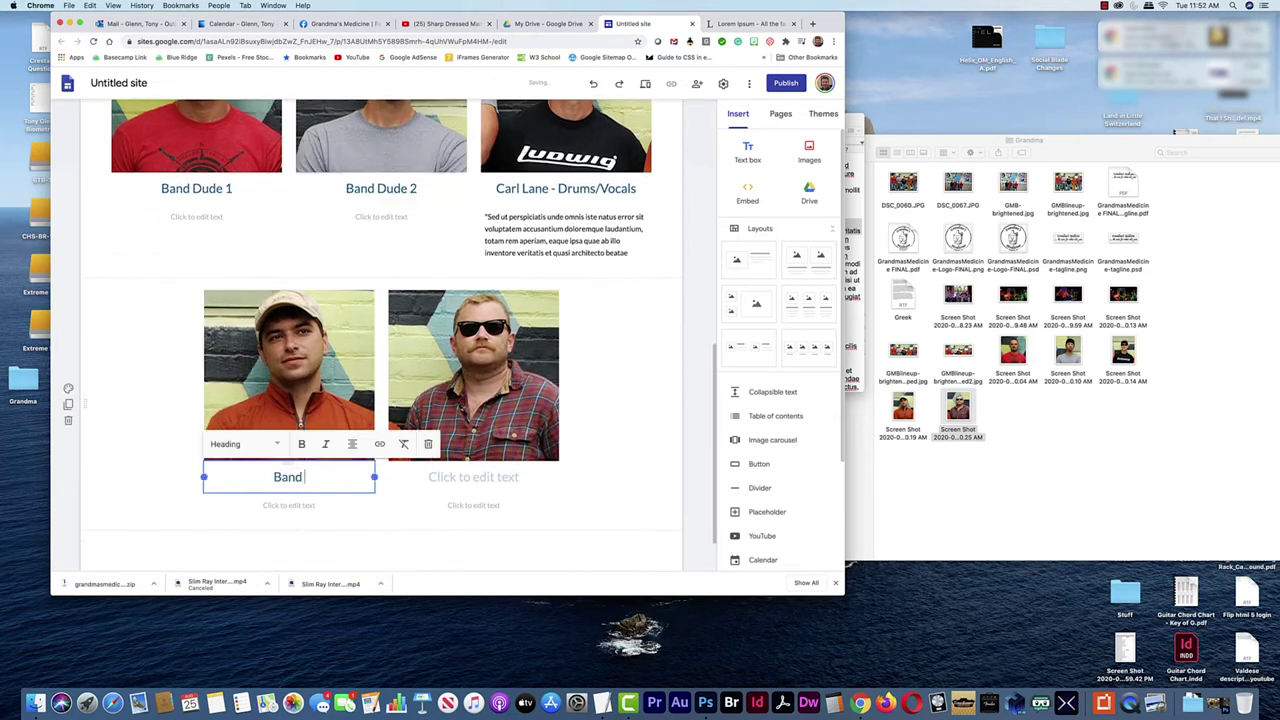
type("Dude 3")
left_click(454, 478)
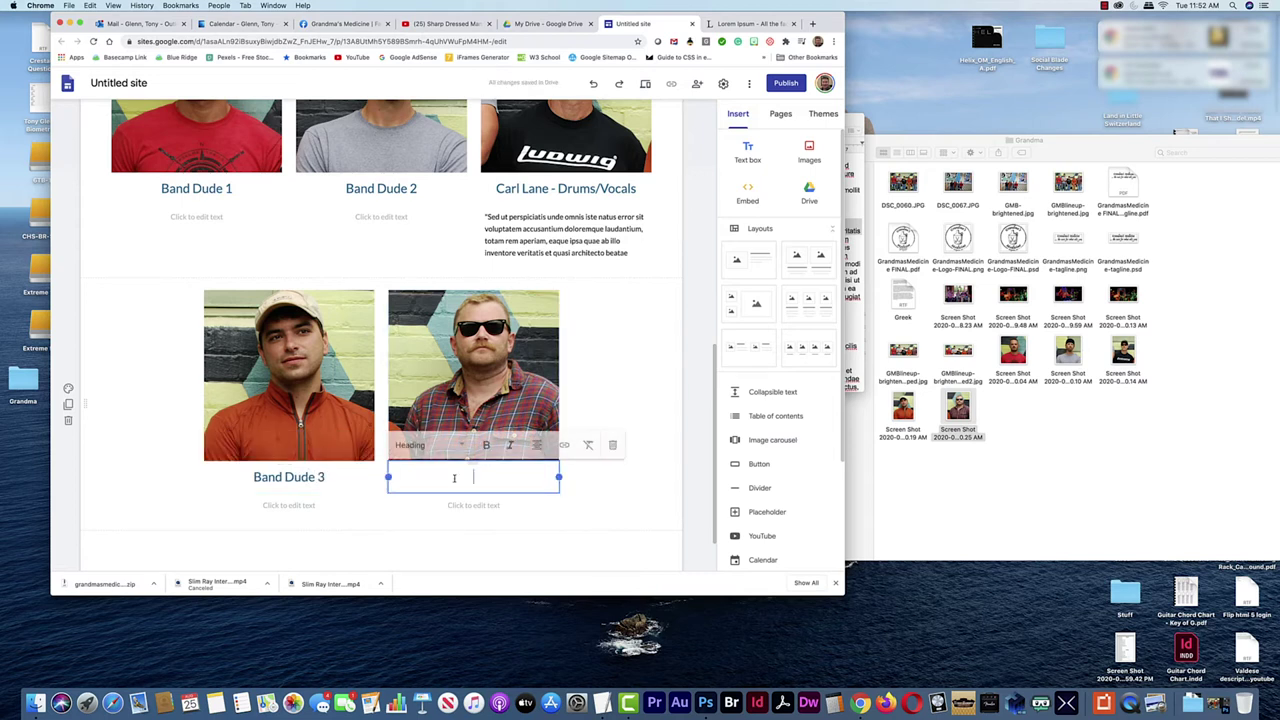
type("Band Dude 4")
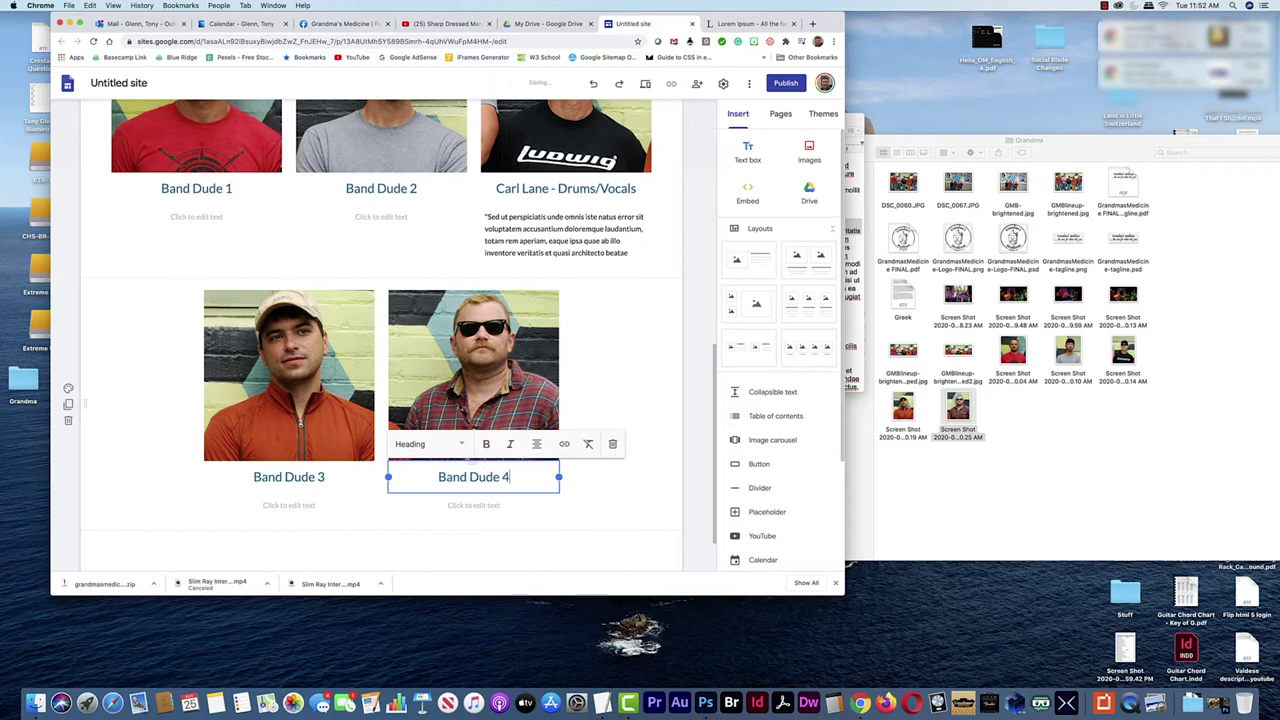
Copy a passage of placeholder text and paste it as the Band Dude 1 bio
scroll(380, 350, "down", 2)
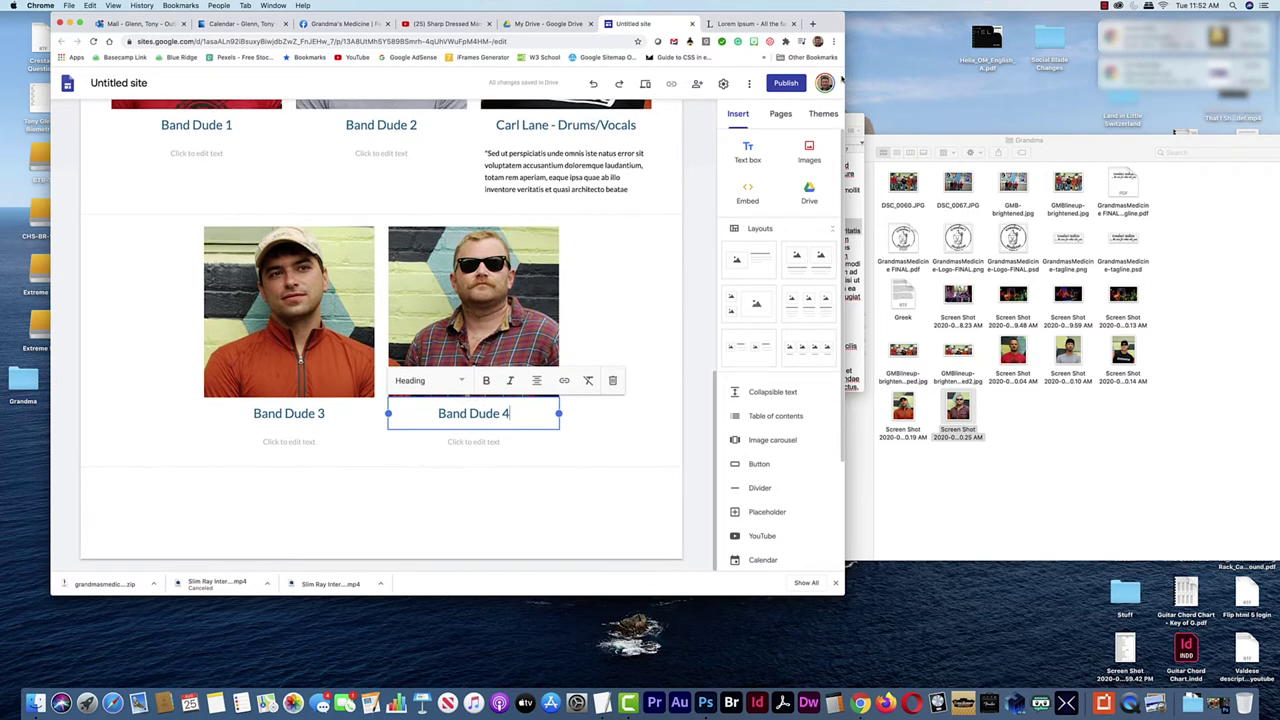
left_click(853, 130)
left_click_drag(820, 271, 752, 239)
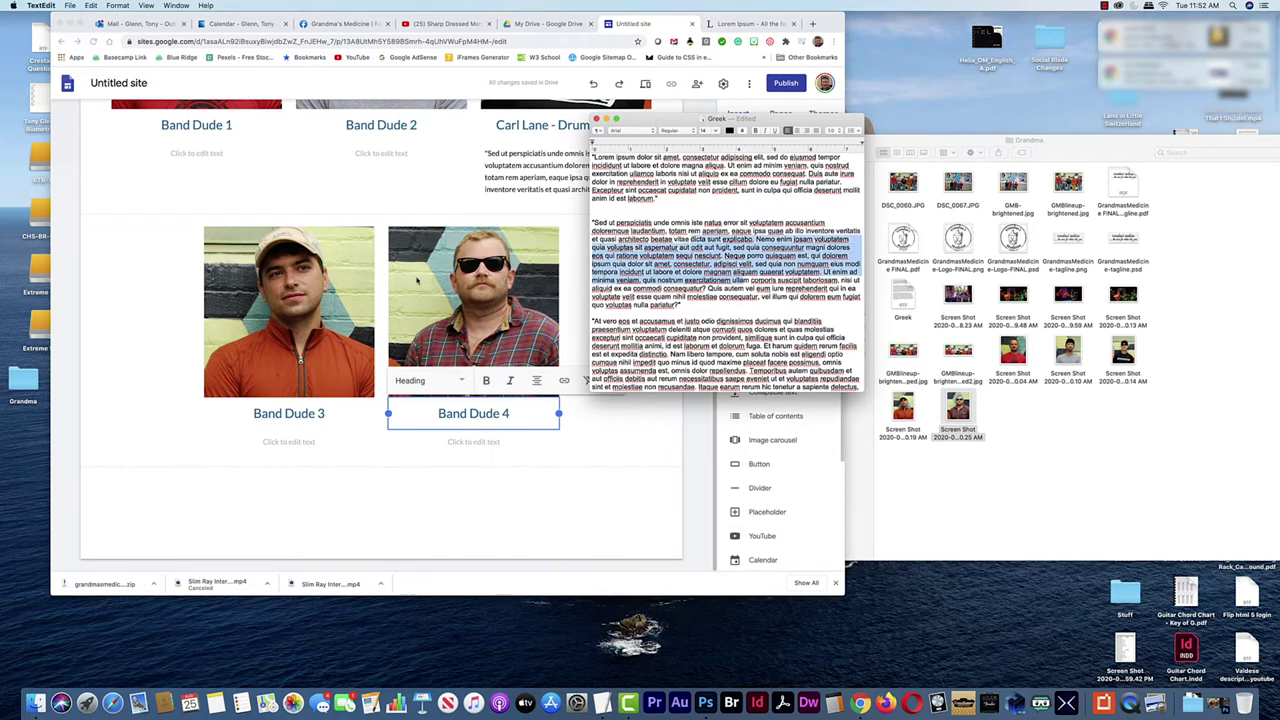
left_click(160, 277)
scroll(200, 243, "up", 2)
left_click(209, 241)
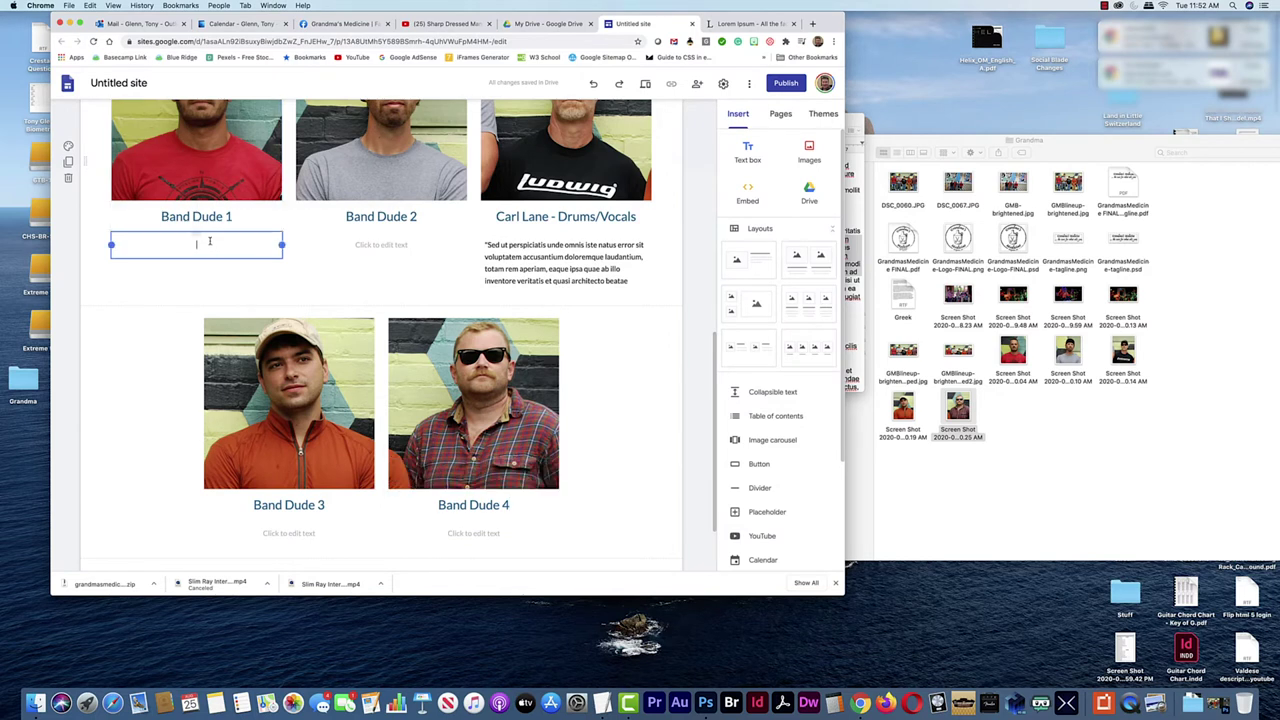
type("dicta sunt explicabo. Nemo enim ipsam voluptatem quia voluptas sit aspernatur aut odit aut fugit, sed quia consequuntur magni dolores eos qui ratione voluptatem sequi nesciunt. Neque porro quisquam est, qui dolorem ipsum quia dolor sit amet, consectetur, adipisci velit, sed quia non numquam eius modi tempora incidunt ut labore et dolore magnam aliquam quaerat voluptatem. Ut enim ad minima veniam, quis nostrum exercitationem ulla")
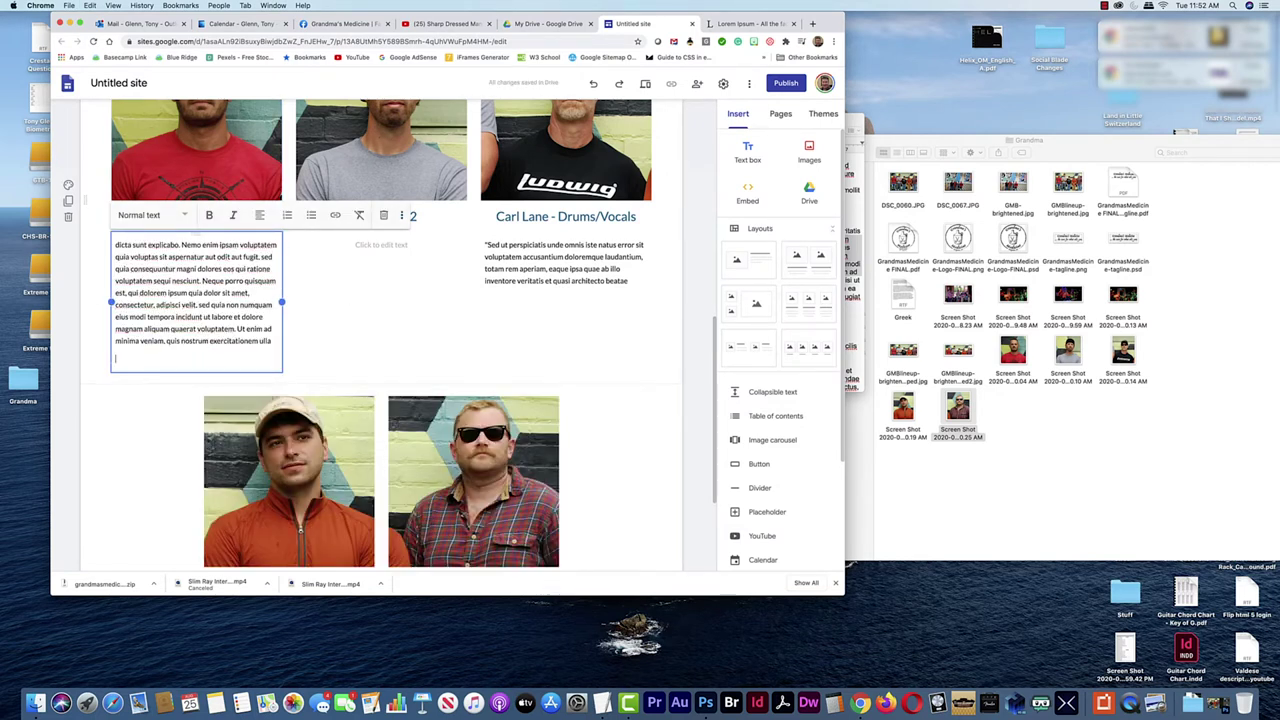
key("BackSpace")
Paste the placeholder text under Band Dude 2 and trim its opening lines
left_click(383, 250)
type("dicta sunt explicabo. Nemo enim ipsam voluptatem quia voluptas sit aspernatur aut odit aut fugit, sed quia consequuntur magni dolores eos qui ratione voluptatem sequi nesciunt. Neque porro quisquam est, qui dolorem ipsum quia dolor sit amet, consectetur, adipisci velit, sed quia non numquam eius modi tempora incidunt ut labore et dolore magnam aliquam quaerat voluptatem. Ut enim ad minima veniam, quis nostrum exercitationem ulla")
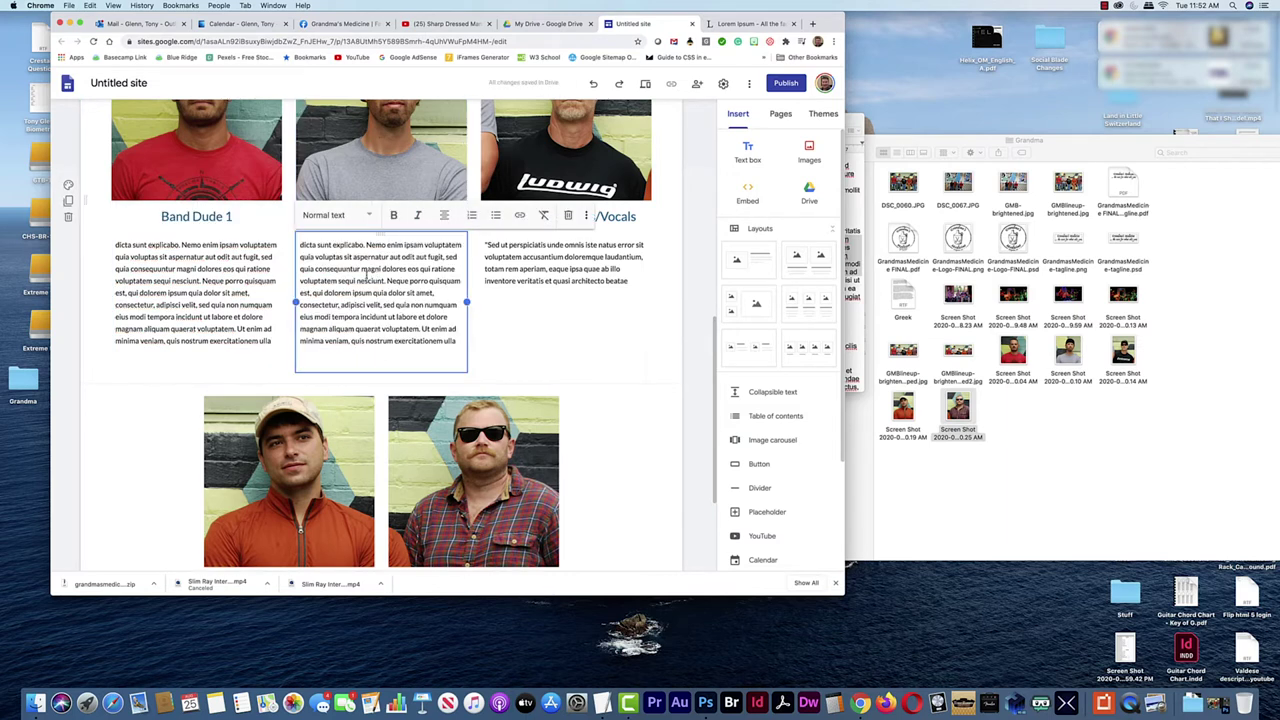
left_click_drag(312, 251, 298, 245)
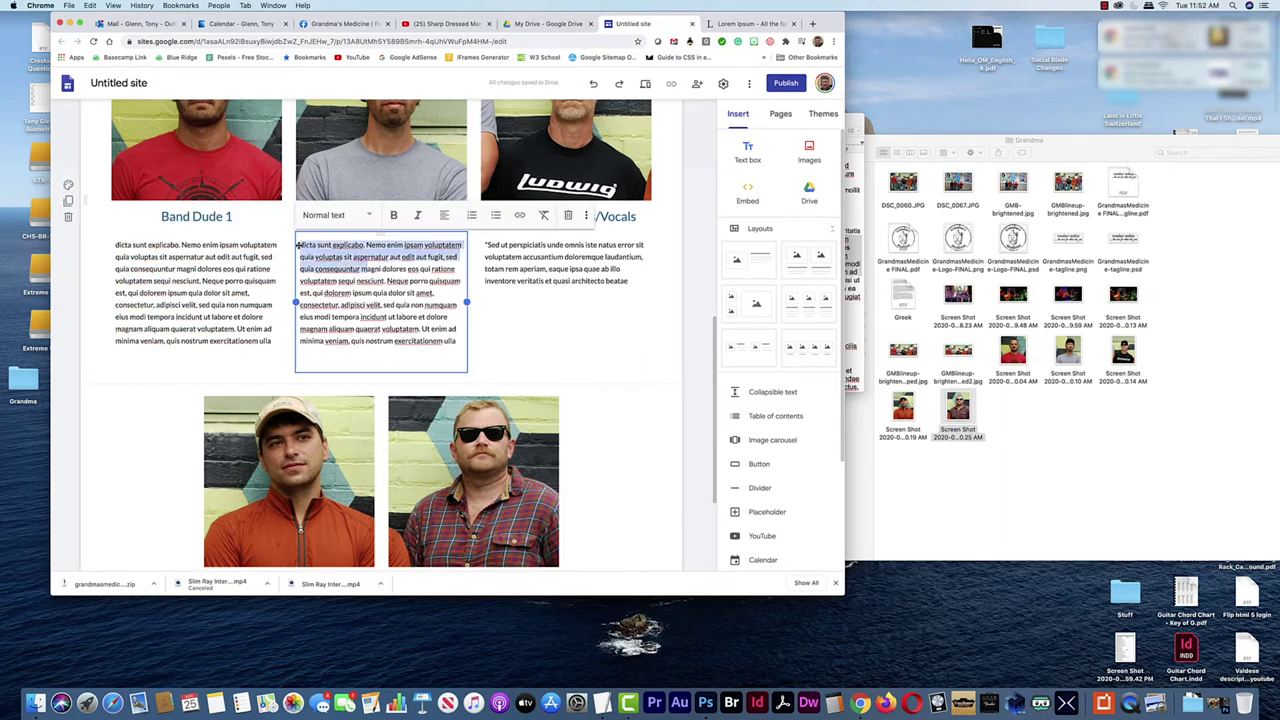
key("BackSpace")
left_click(117, 243)
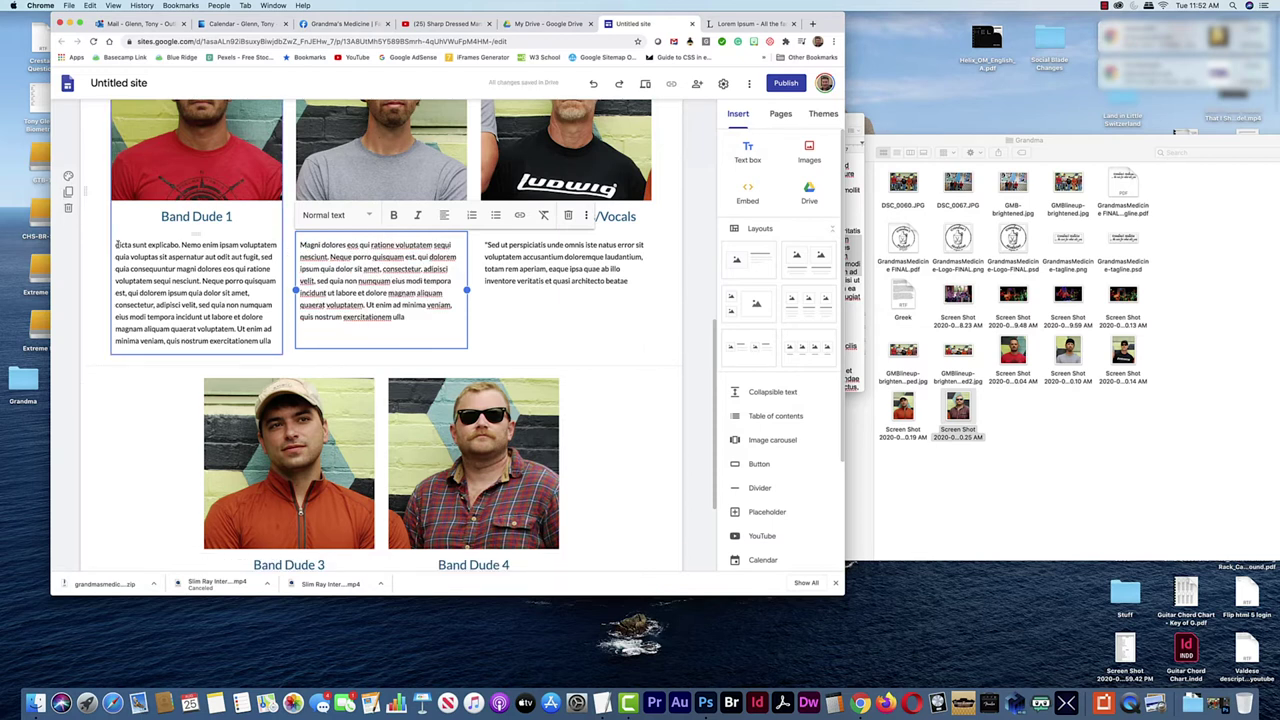
left_click_drag(117, 243, 117, 245)
left_click(117, 234)
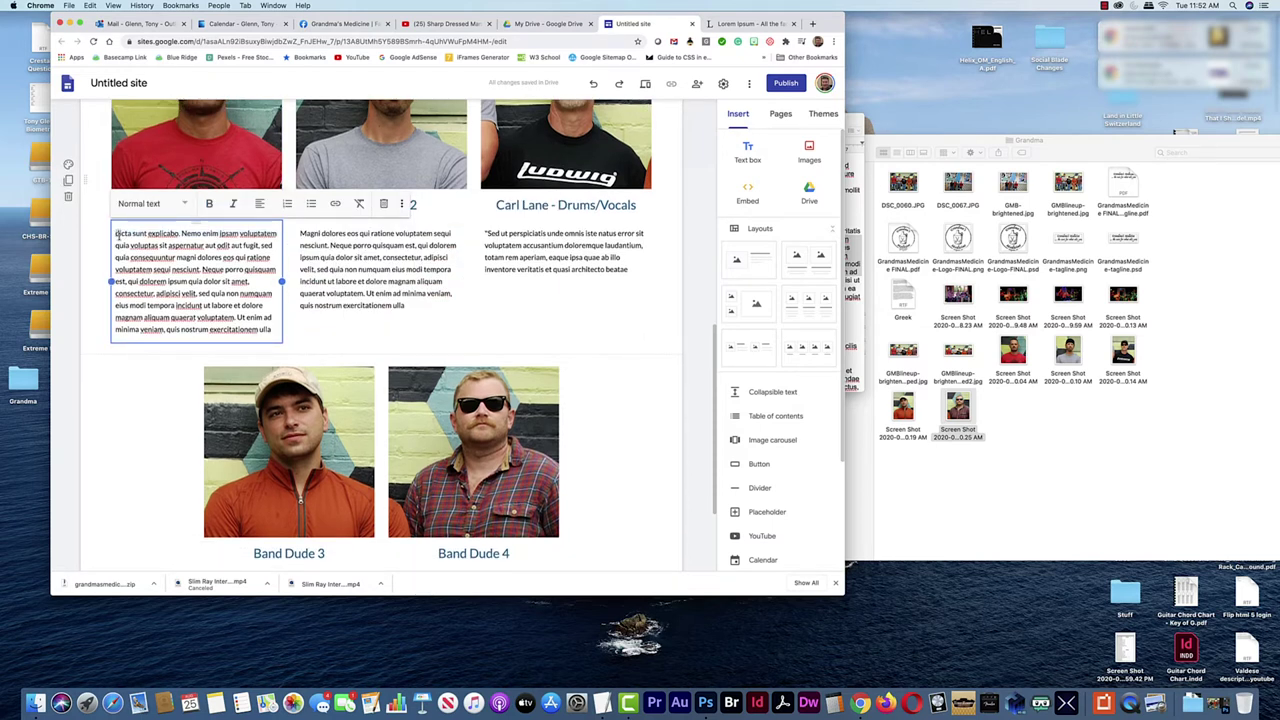
left_click(534, 286)
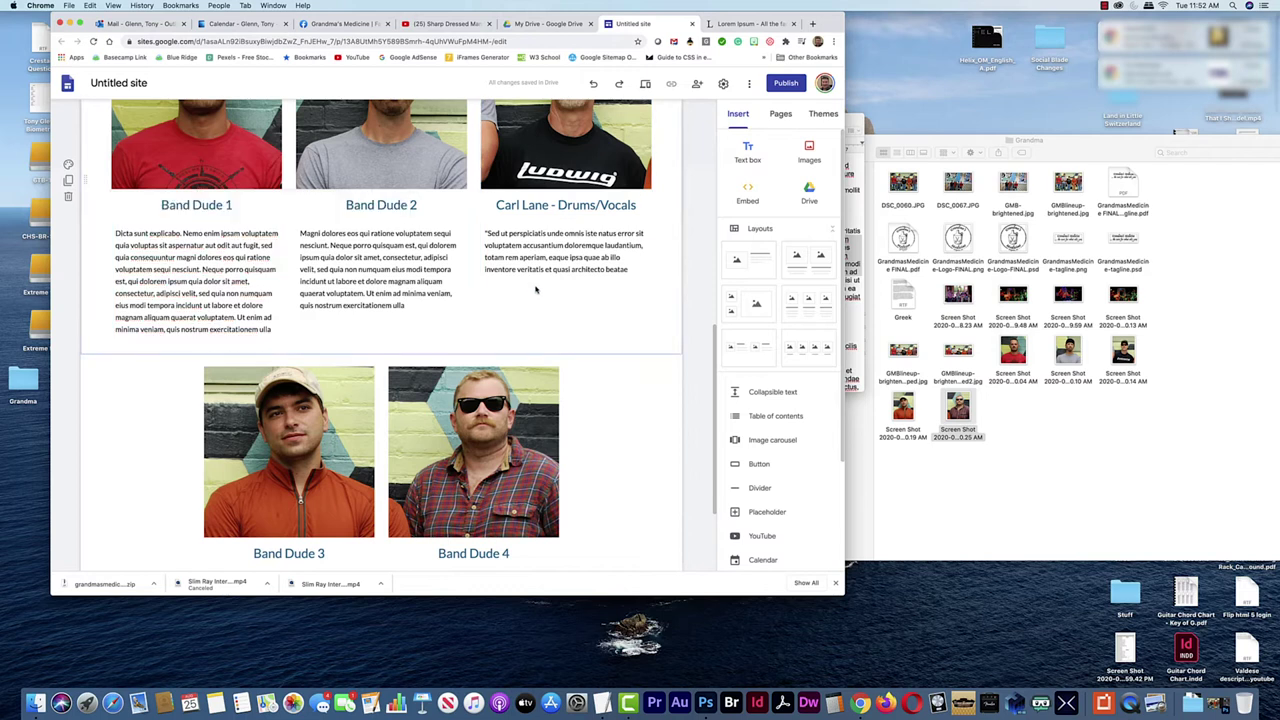
Paste the placeholder text under Band Dude 3 and delete its opening sentences
scroll(423, 434, "down", 3)
left_click(299, 443)
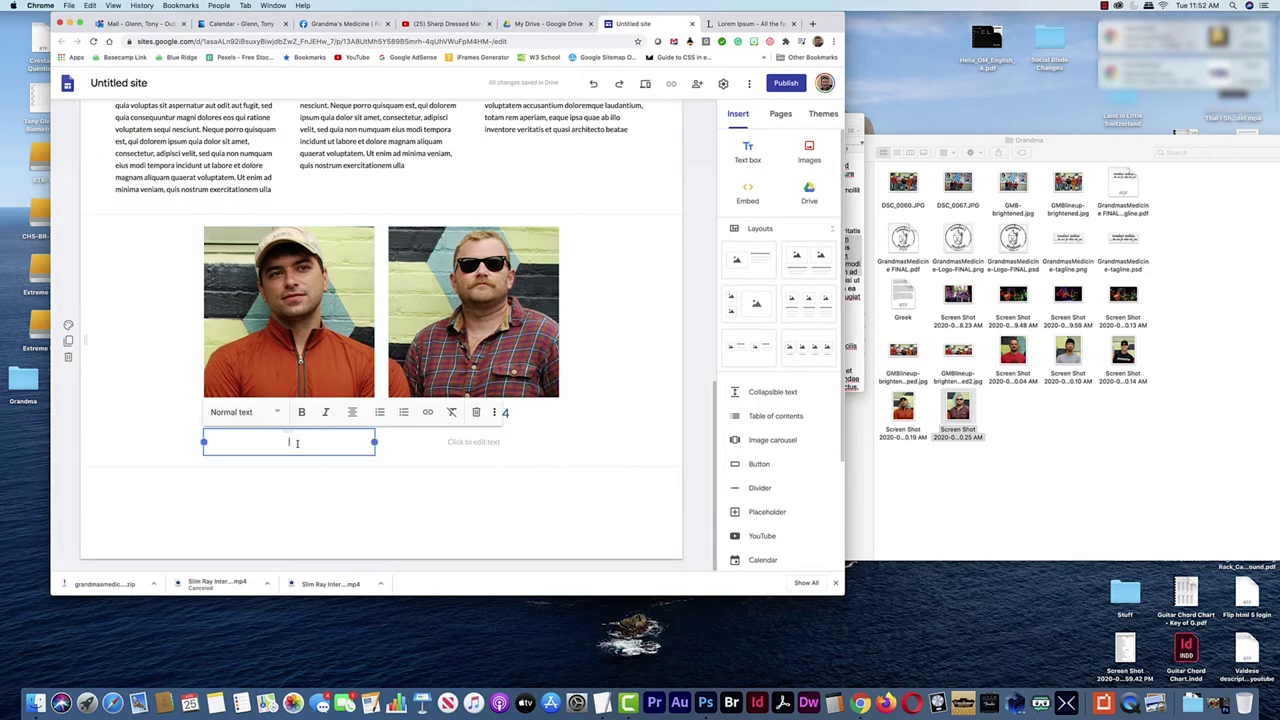
type("dicta sunt explicabo. Nemo enim ipsam voluptatem quia voluptas sit aspernatur aut odit aut fugit, sed quia consequuntur magni dolores eos qui ratione voluptatem sequi nesciunt. Neque porro quisquam est, qui dolorem ipsum quia dolor sit amet, consectetur, adipisci velit, sed quia non numquam eius modi tempora incidunt ut labore et dolore magnam aliquam quaerat voluptatem. Ut enim ad minima veniam, quis nostrum exercitationem ulla")
left_click_drag(295, 479, 207, 440)
key("BackSpace")
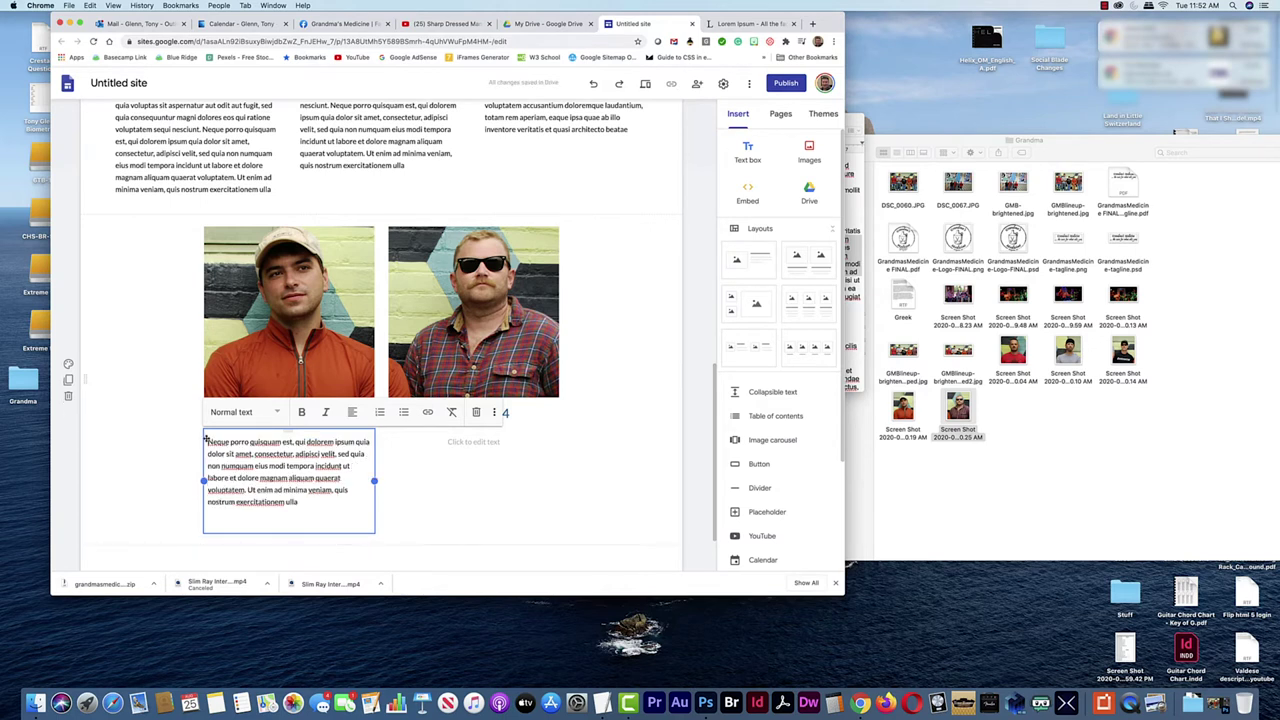
Paste the placeholder text under Band Dude 4, removing the opening 'dicta sunt explicabo.' sentence
left_click(481, 458)
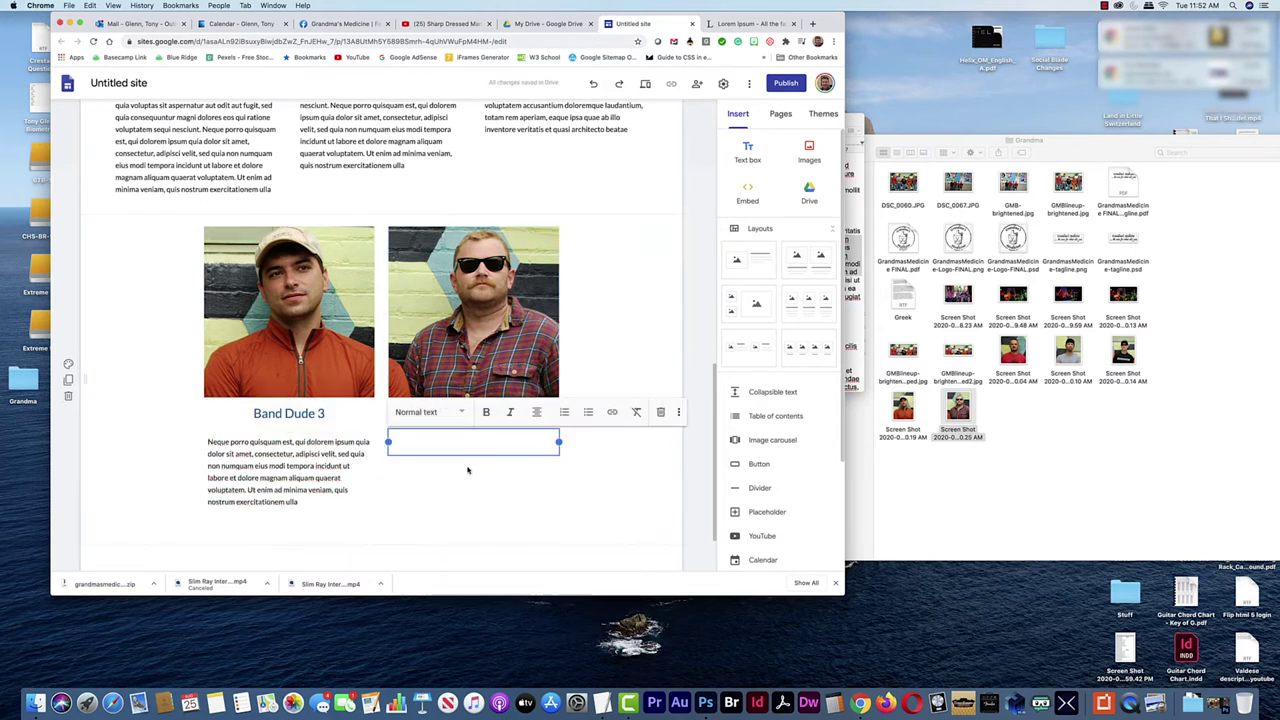
type("dicta sunt explicabo. Nemo enim ipsam voluptatem quia voluptas sit aspernatur aut odit aut fugit, sed quia consequuntur magni dolores eos qui ratione voluptatem sequi nesciunt. Neque porro quisquam est, qui dolorem ipsum quia dolor sit amet, consectetur, adipisci velit, sed quia non numquam eius modi tempora incidunt ut labore et dolore magnam aliquam quaerat voluptatem. Ut enim ad minima veniam, quis nostrum exercitationem ulla")
left_click_drag(457, 441, 390, 441)
key("BackSpace")
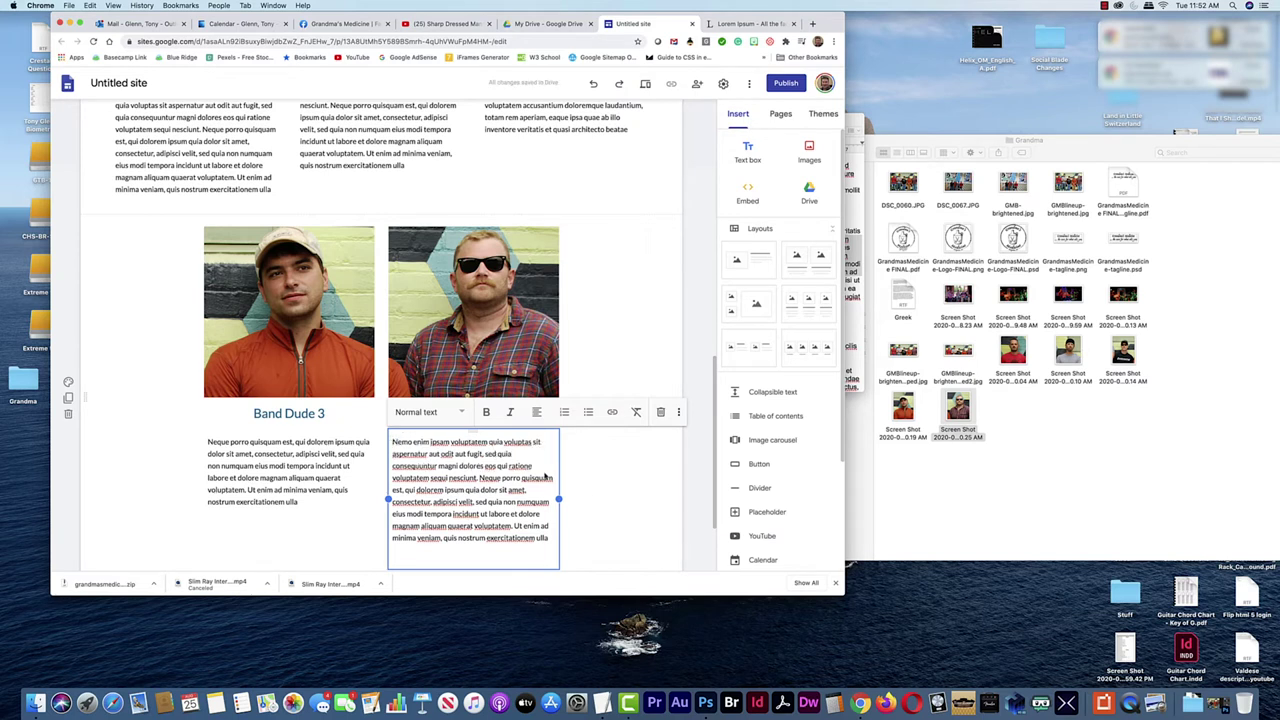
left_click(591, 493)
scroll(648, 299, "up", 10)
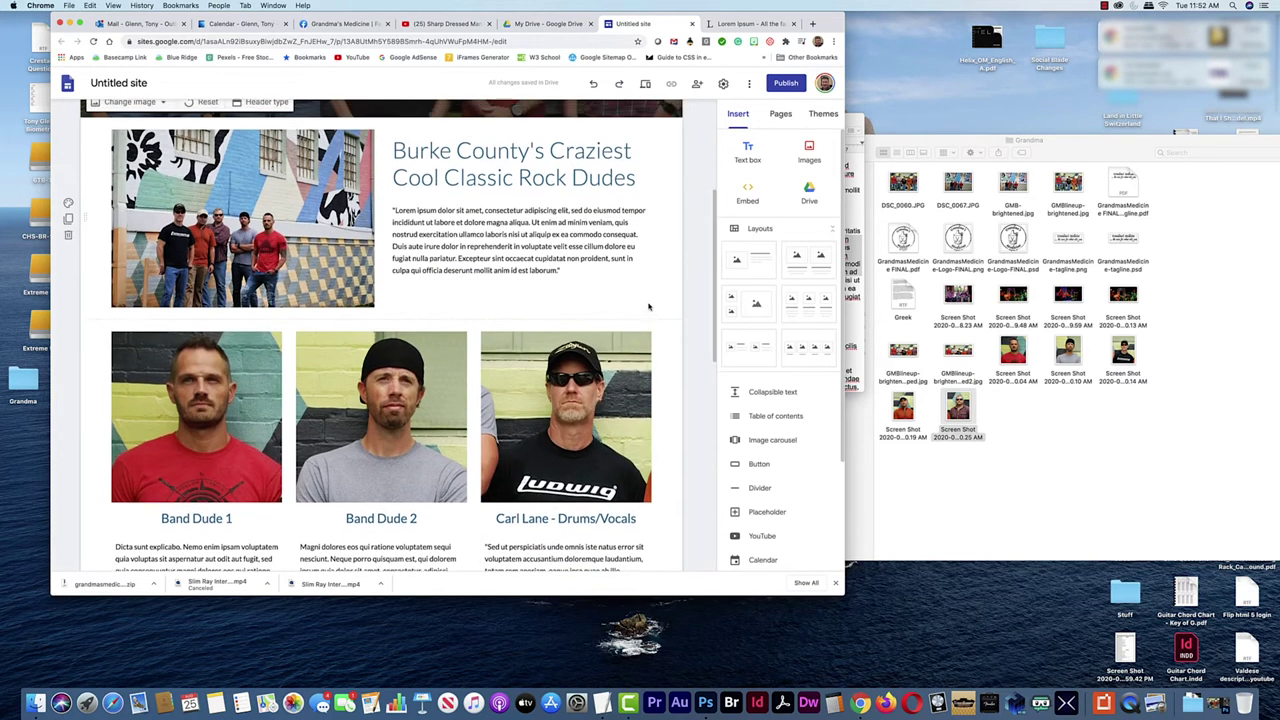
scroll(508, 461, "down", 12)
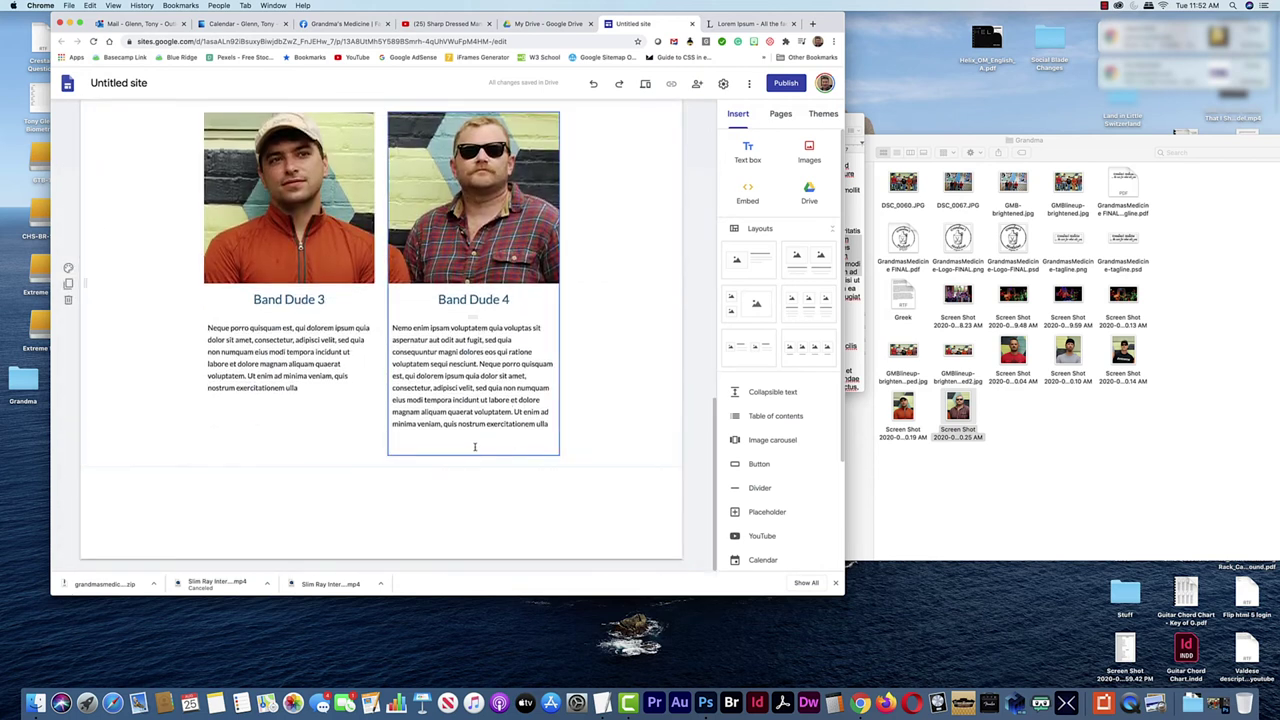
left_click(473, 444)
Add a two-image layout below the bios and switch to the Grandma's Medicine Facebook page
scroll(473, 444, "up", 1)
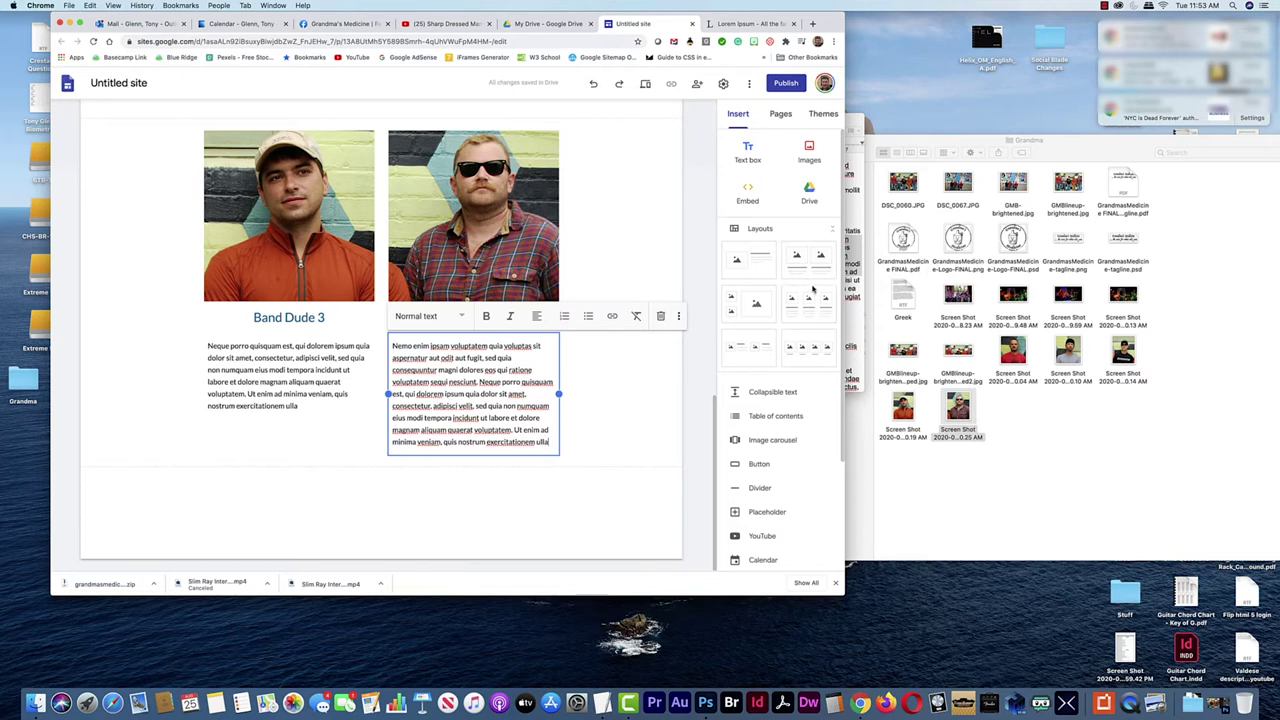
left_click_drag(800, 264, 474, 500)
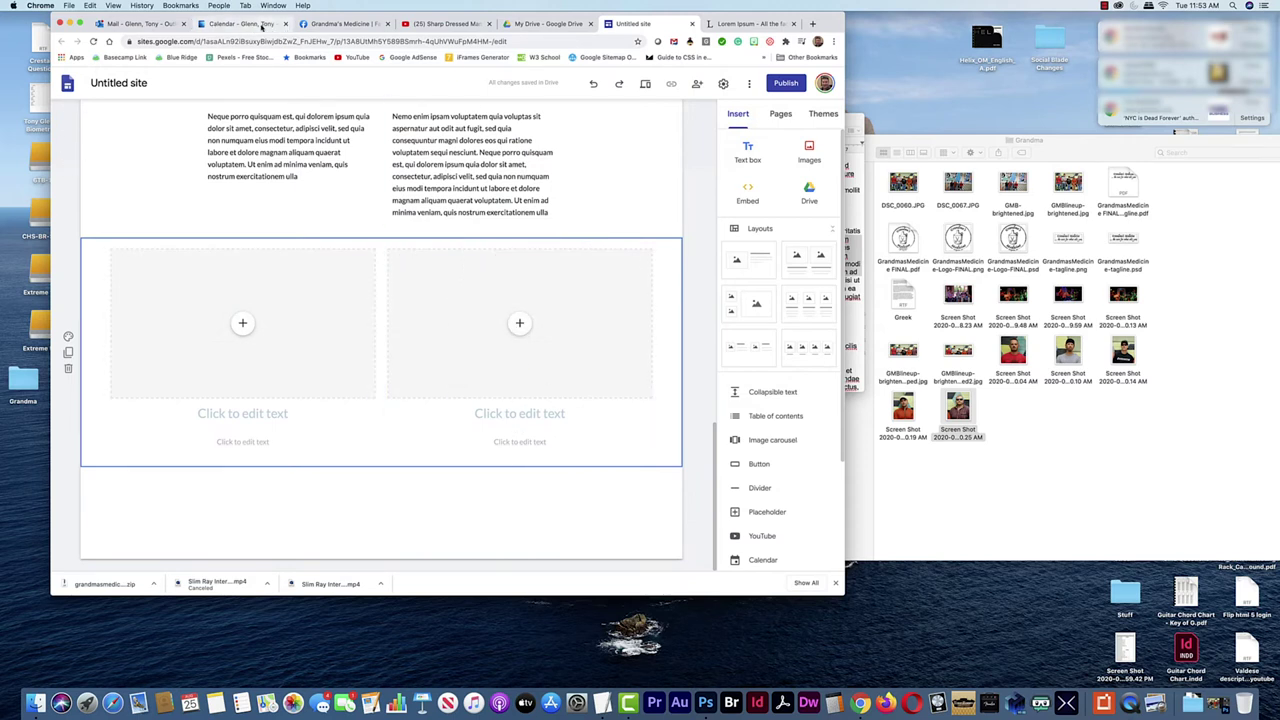
left_click(340, 23)
scroll(514, 363, "down", 5)
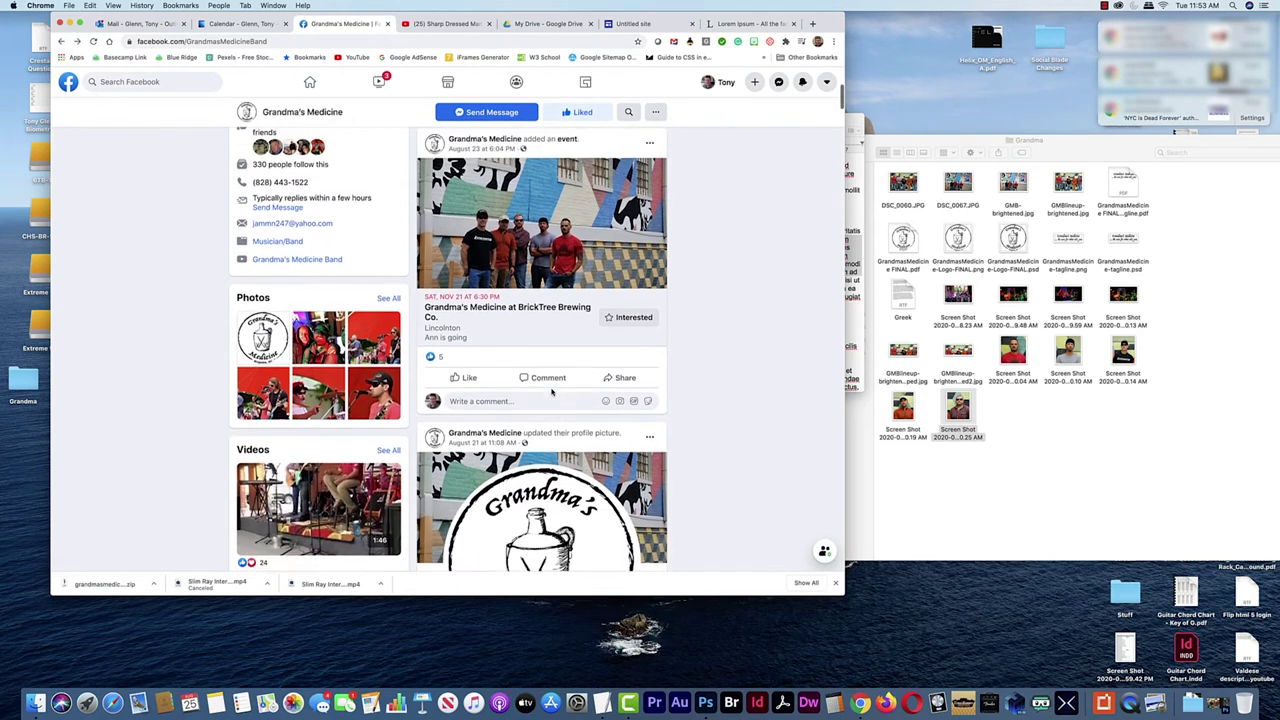
View the Grandma's Medicine at BrickTree Brewing Co. event page, then return to the site editor
scroll(530, 370, "up", 1)
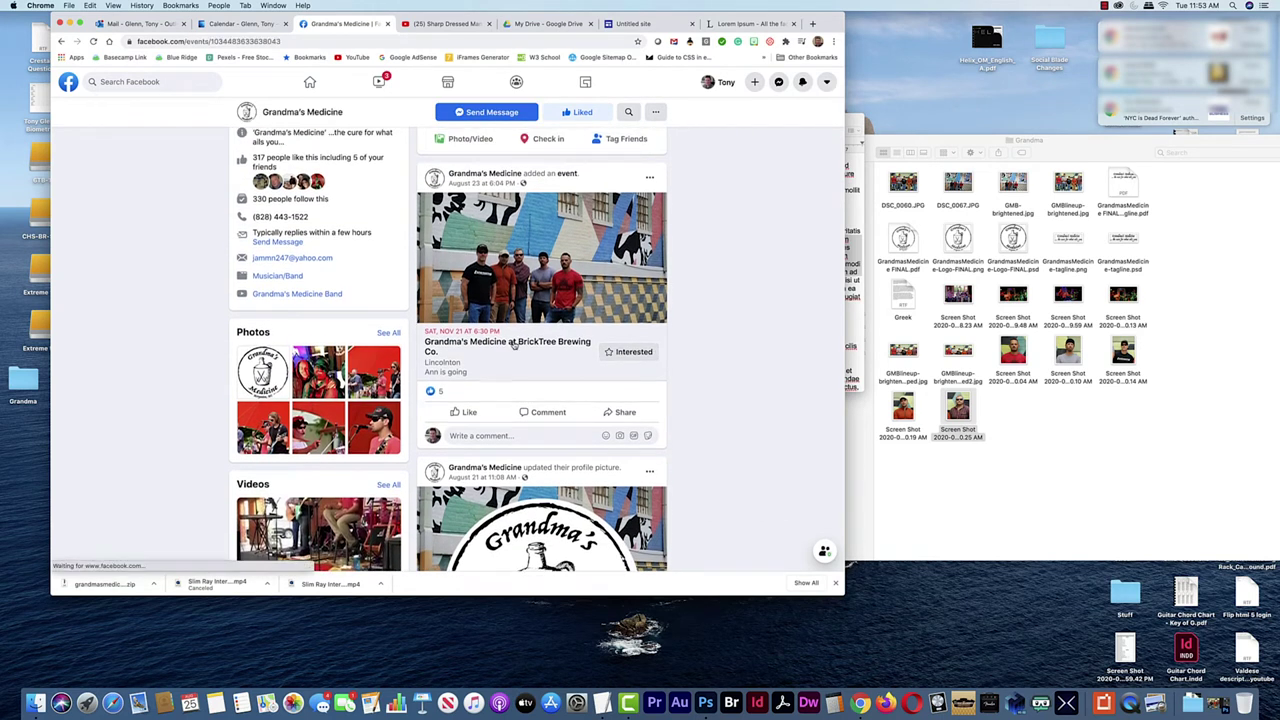
left_click(514, 345)
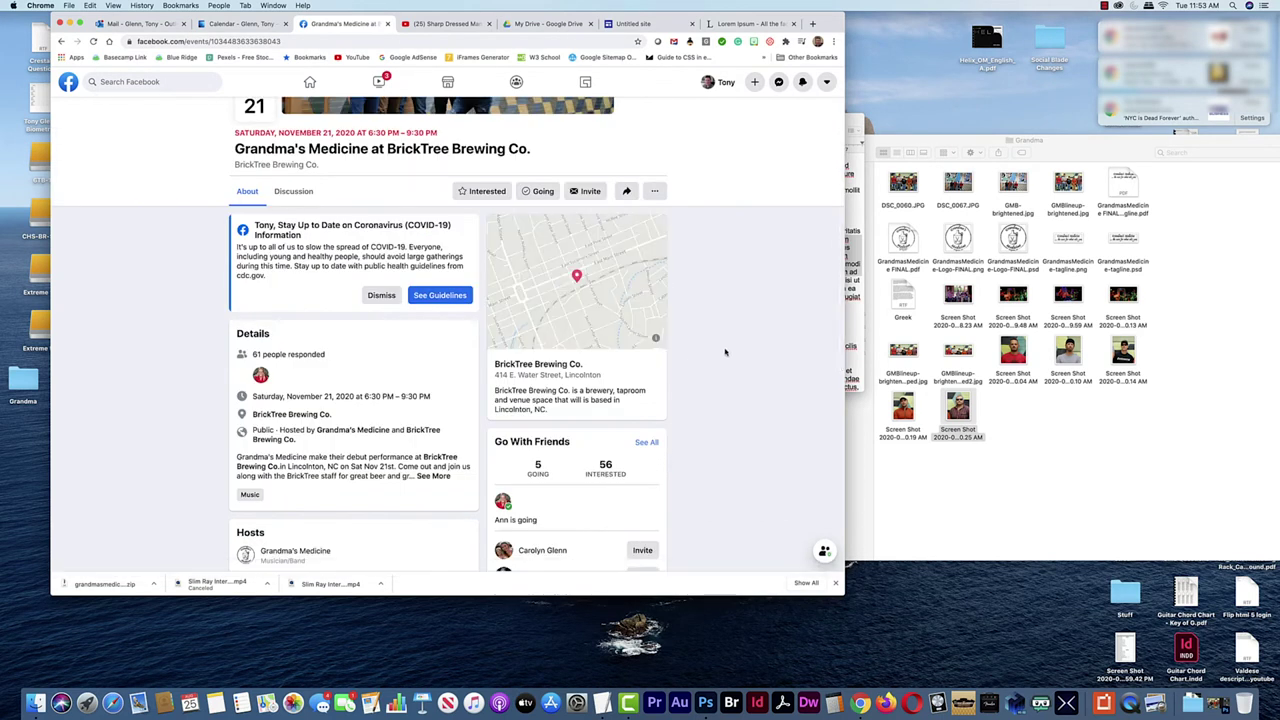
scroll(720, 353, "up", 3)
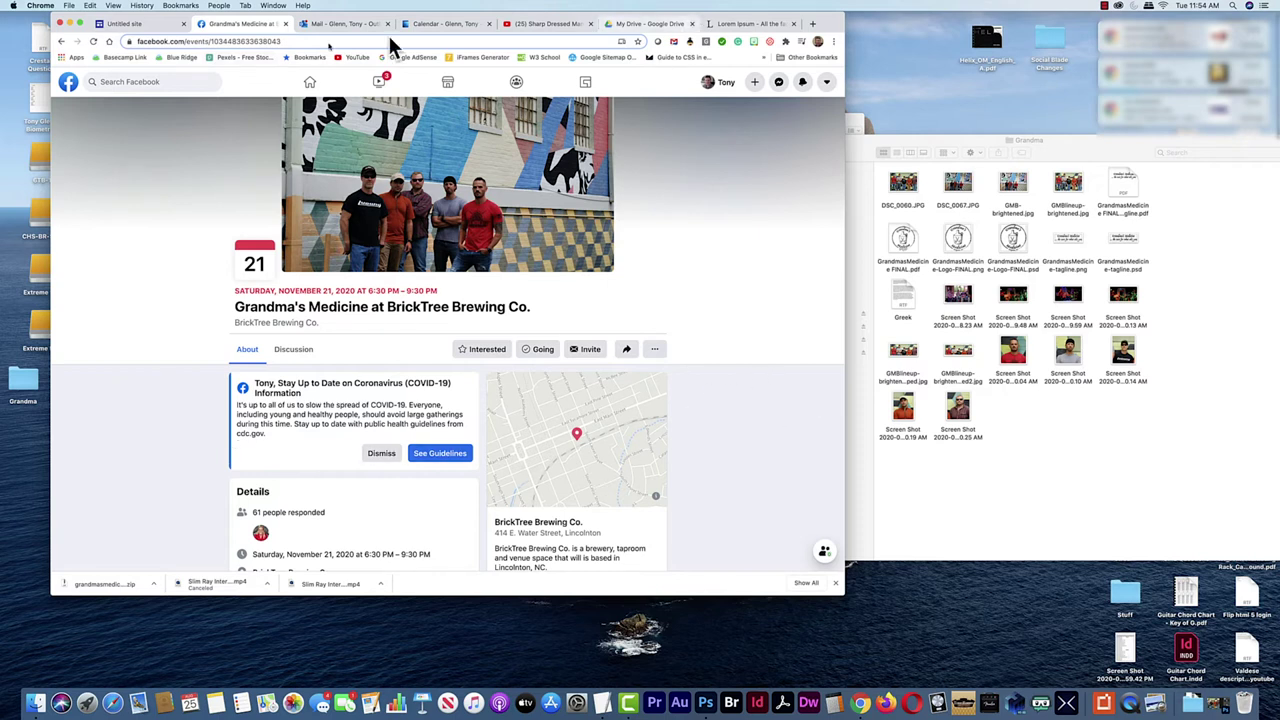
left_click(117, 24)
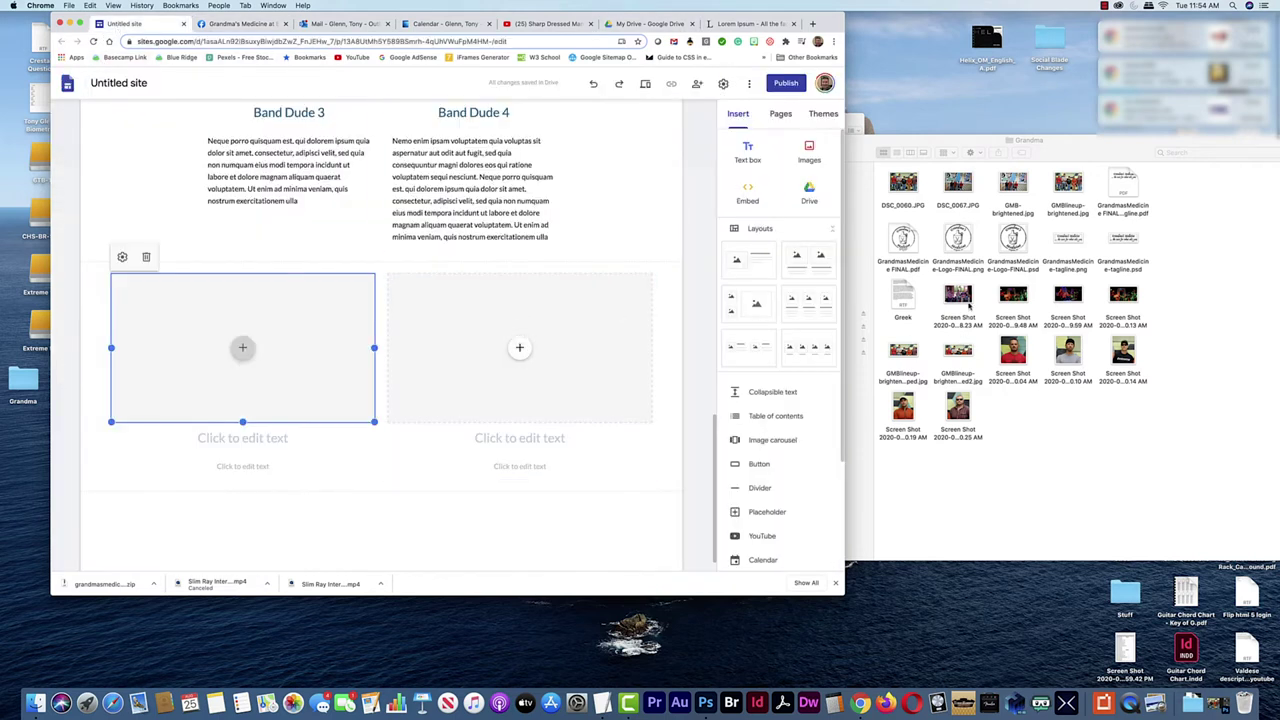
Put the band gig screenshot in the left image slot and select the Facebook event's date, title and venue
left_click_drag(962, 300, 275, 350)
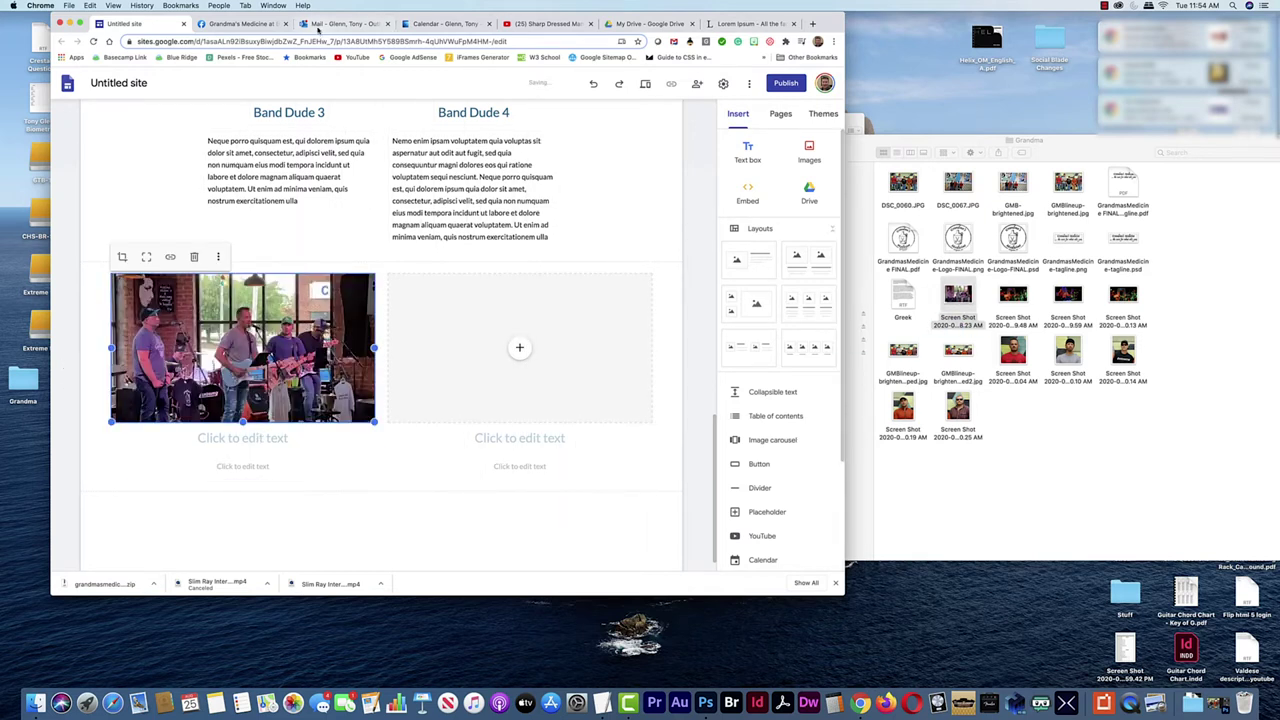
left_click(248, 24)
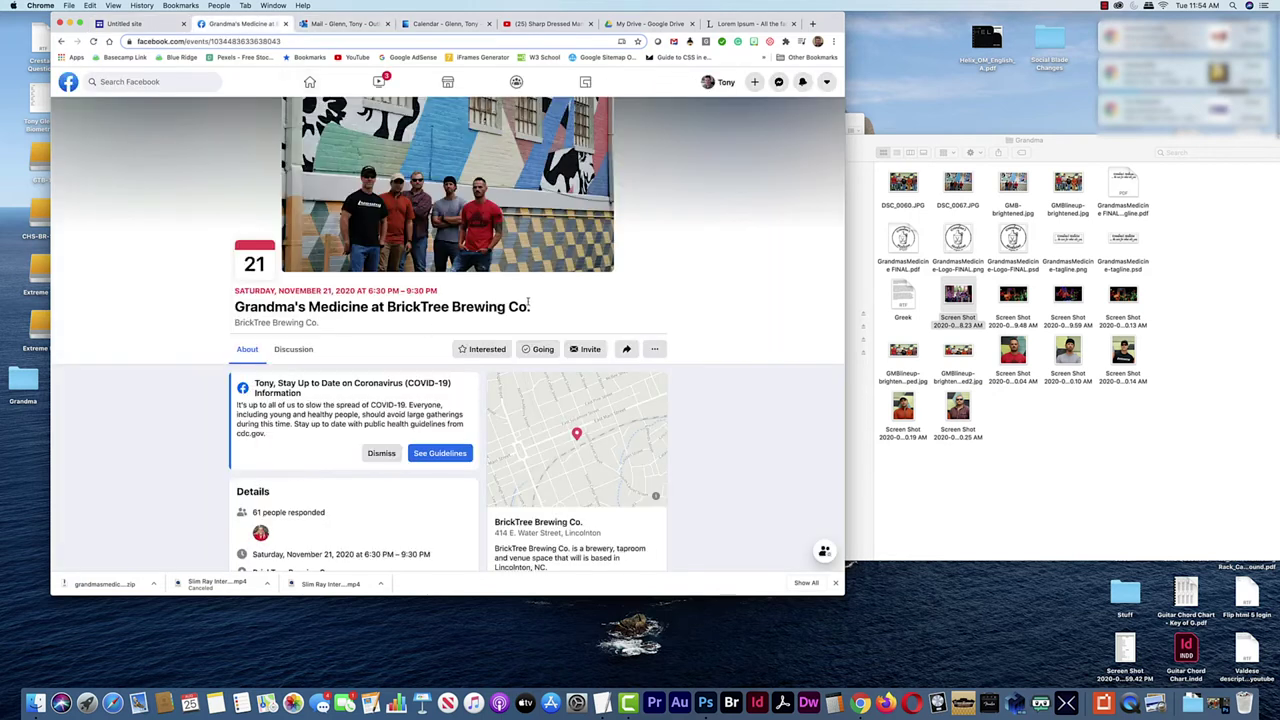
left_click_drag(536, 309, 236, 292)
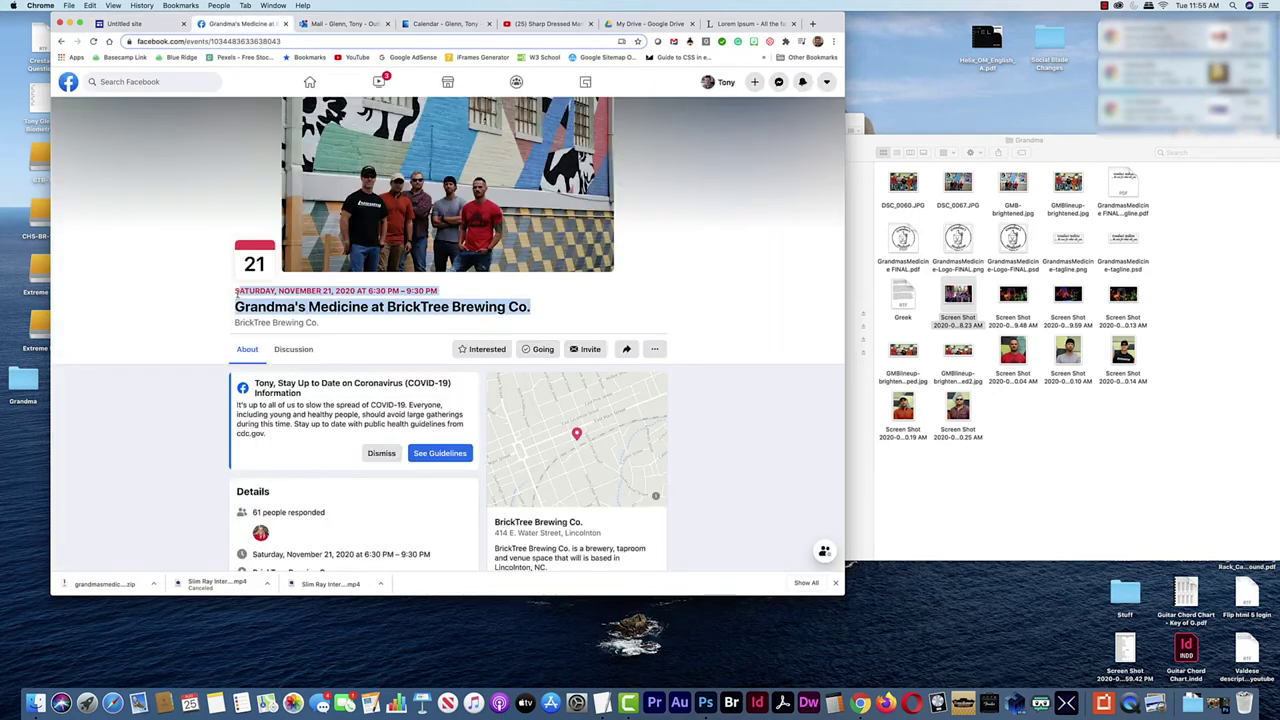
left_click_drag(321, 326, 236, 296)
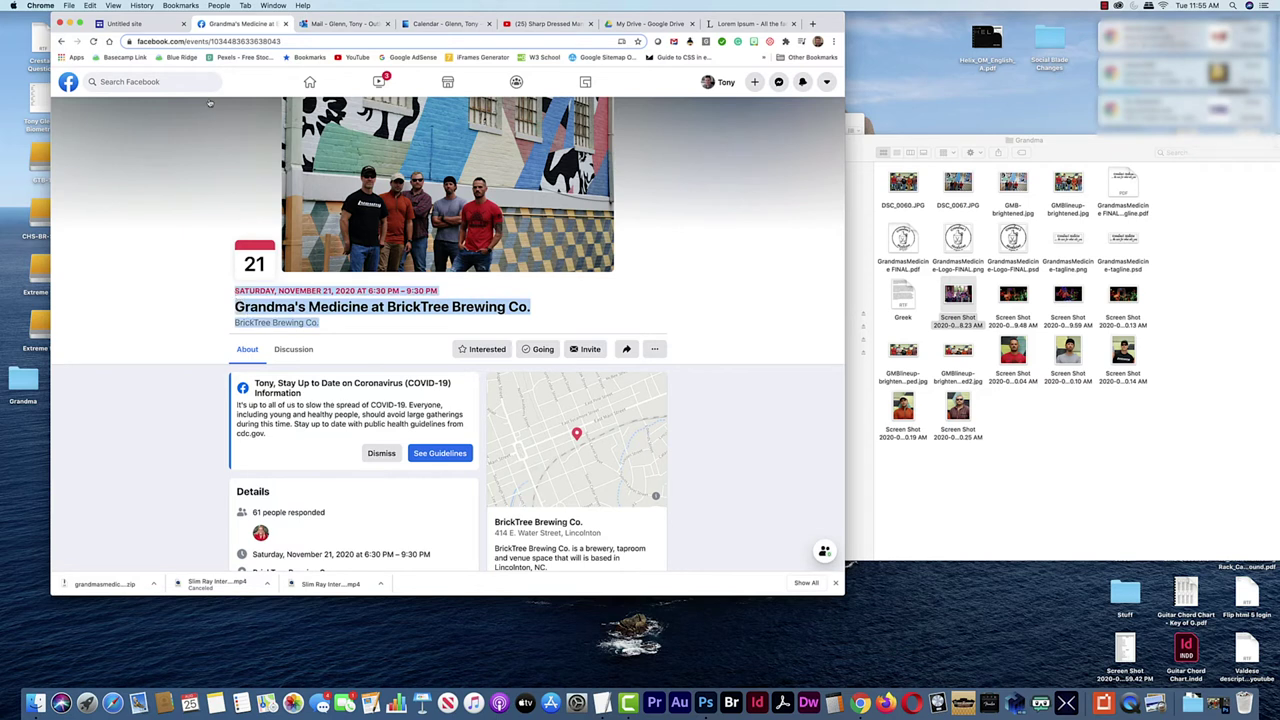
left_click(156, 22)
Paste the event details as the heading, joining time and title with ' - ' and deleting the venue line
left_click_drag(213, 475, 117, 437)
type("SATURDAY, NOVEMBER 21, 2020 AT 6:30 PM – 9:30 PM Grandma's Medicine at BrickTree Brewing Co. BrickTree Brewing Co.")
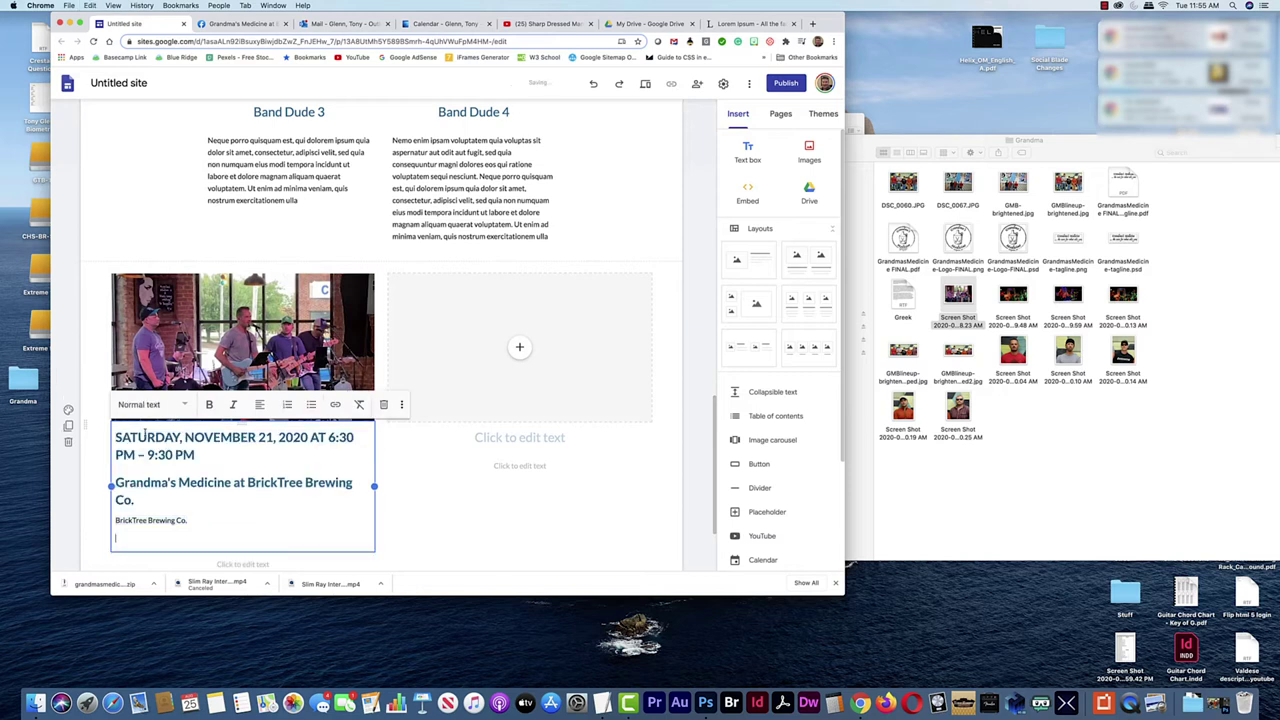
left_click(179, 480)
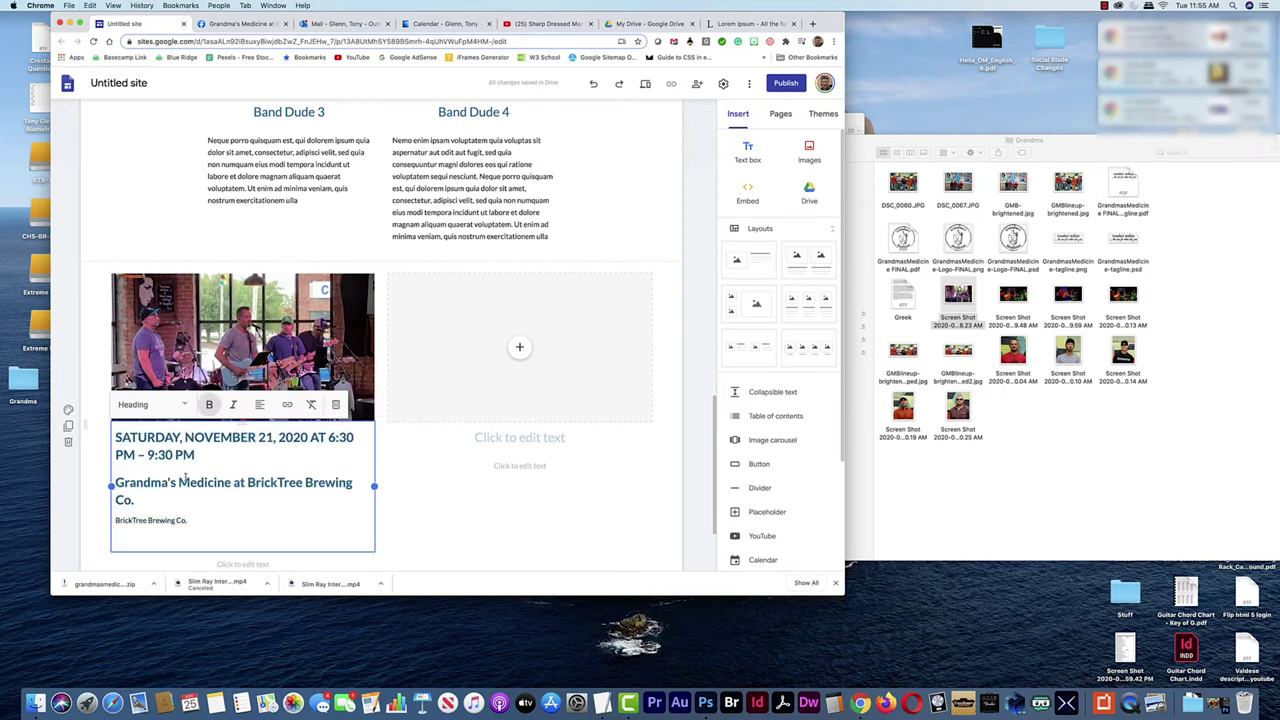
key("super+Left")
key("BackSpace")
type("-")
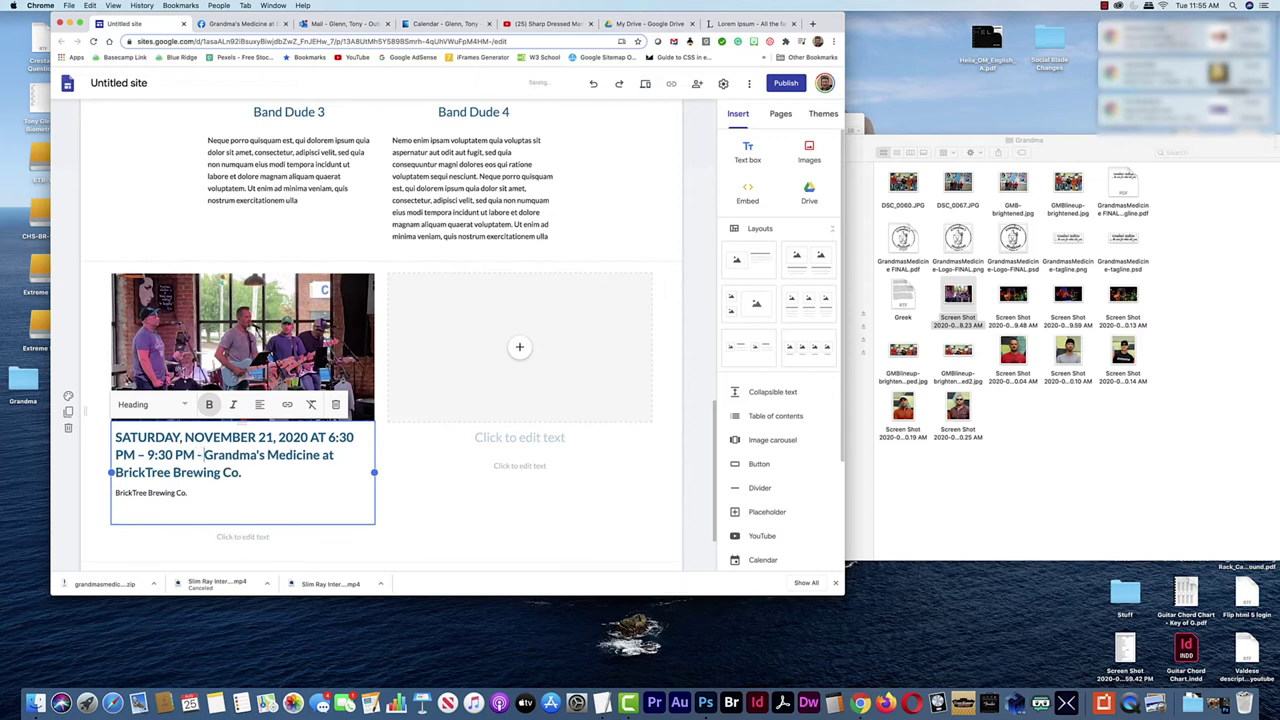
triple_click(189, 493)
key("BackSpace")
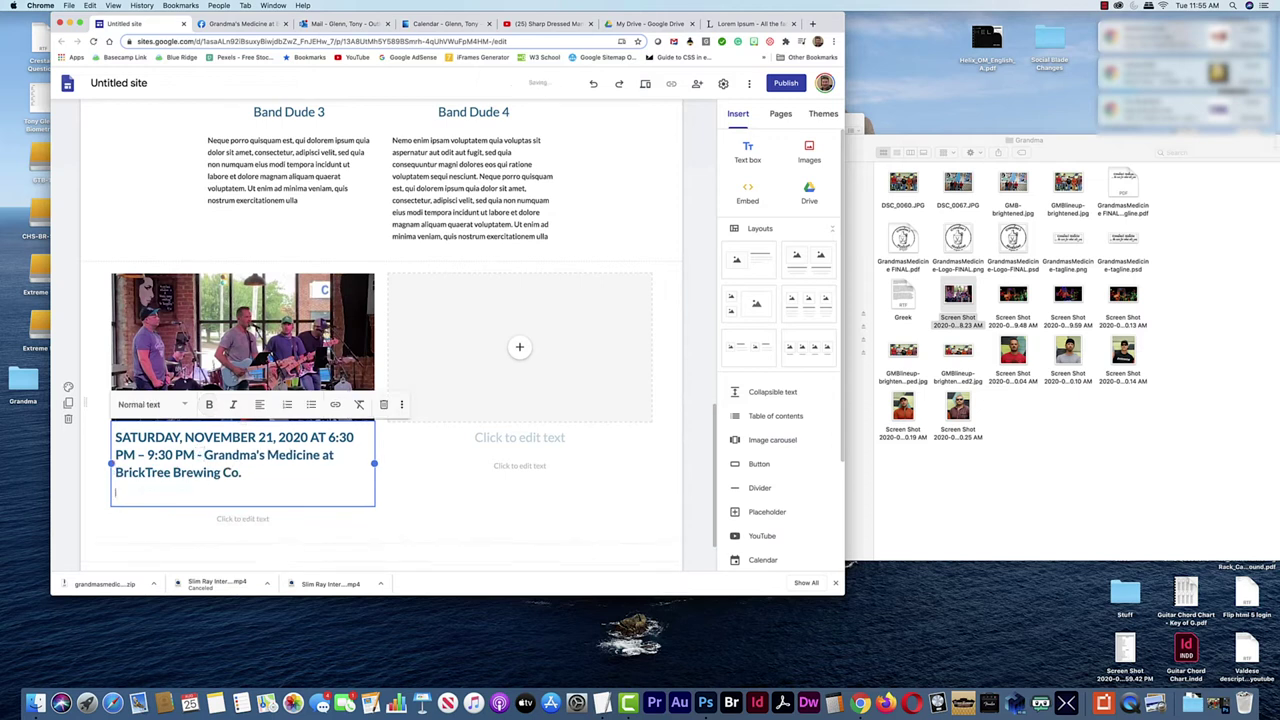
left_click(243, 505)
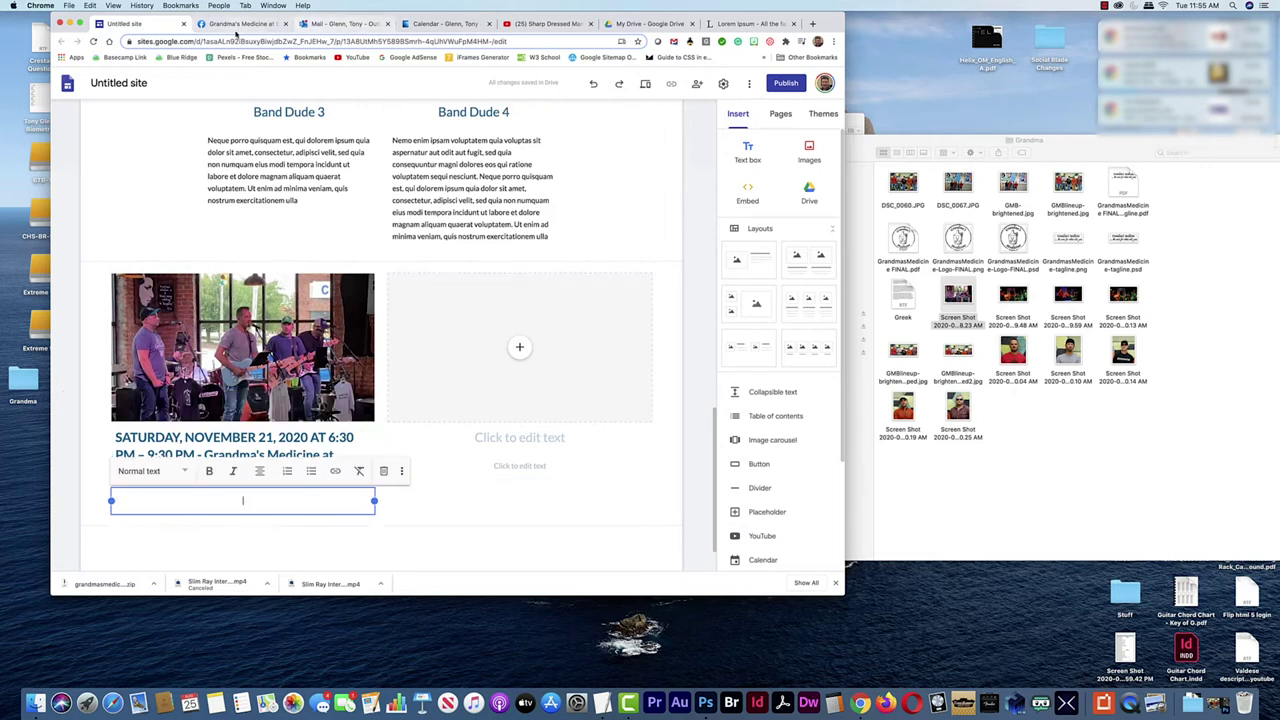
Copy the full Facebook event description and paste it into the empty text box
left_click(246, 28)
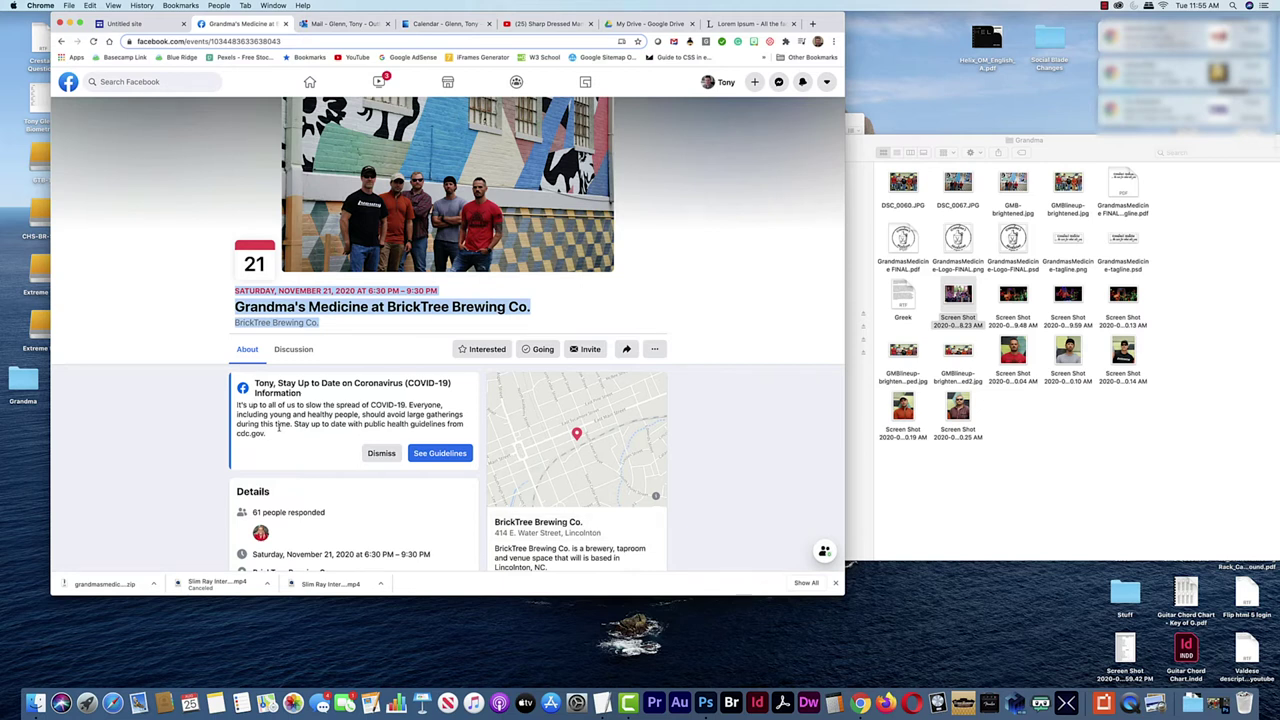
scroll(288, 427, "down", 5)
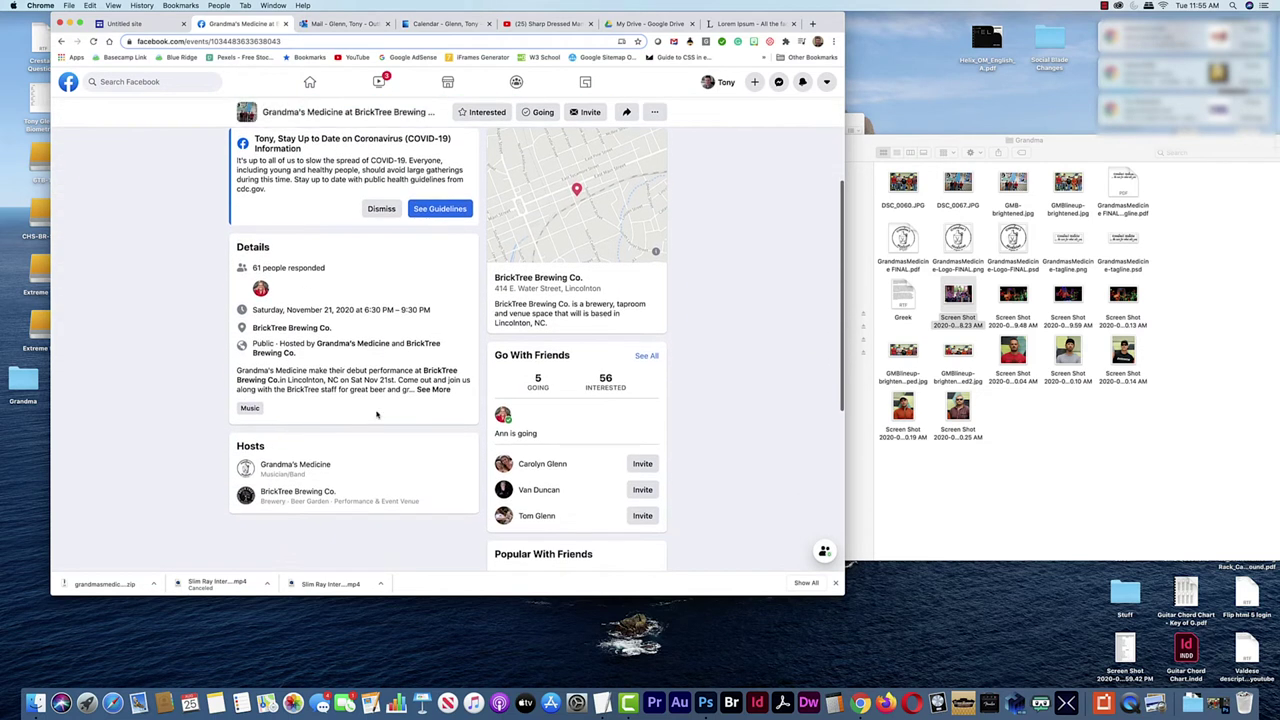
left_click_drag(455, 394, 411, 388)
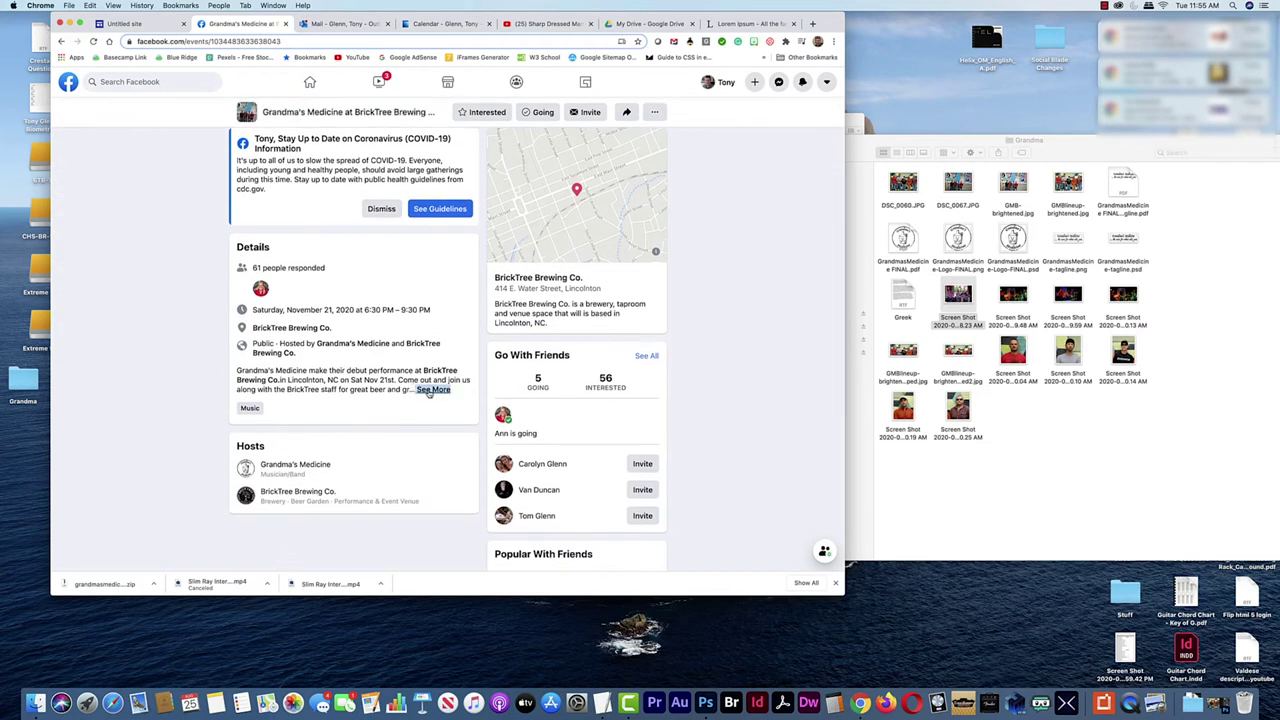
left_click(431, 391)
left_click_drag(444, 390, 237, 371)
key("super+c")
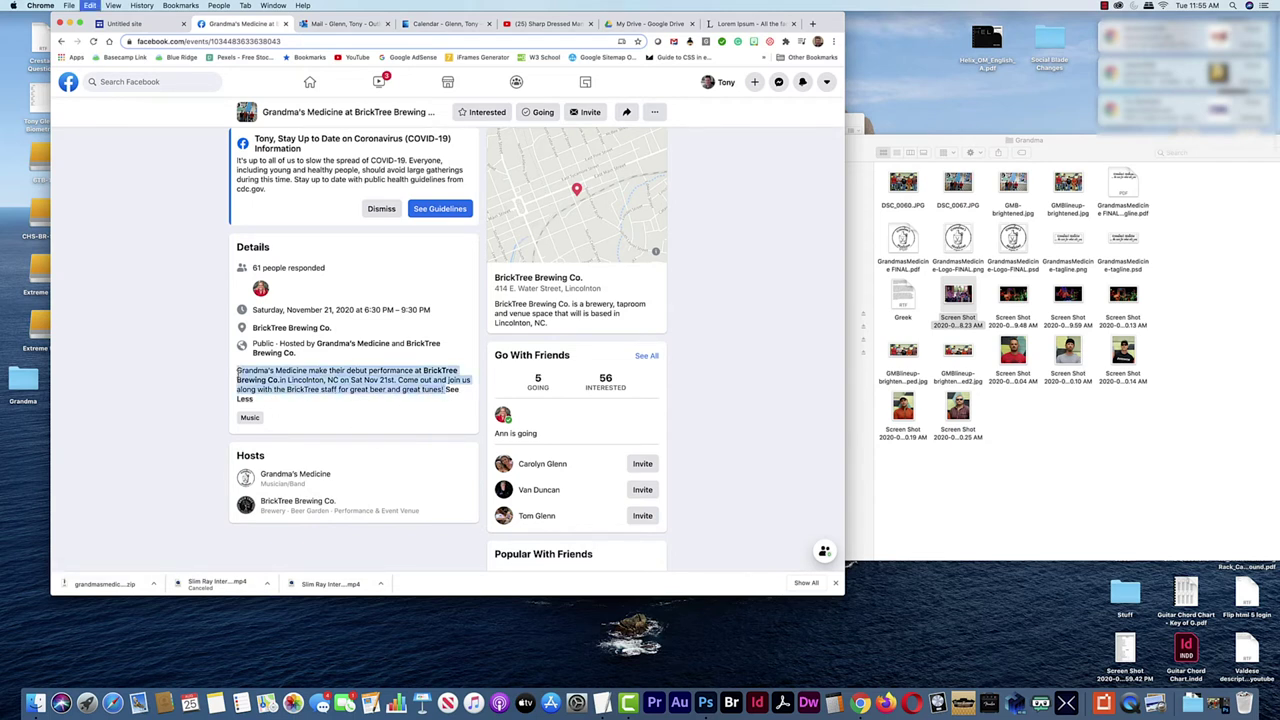
left_click(141, 20)
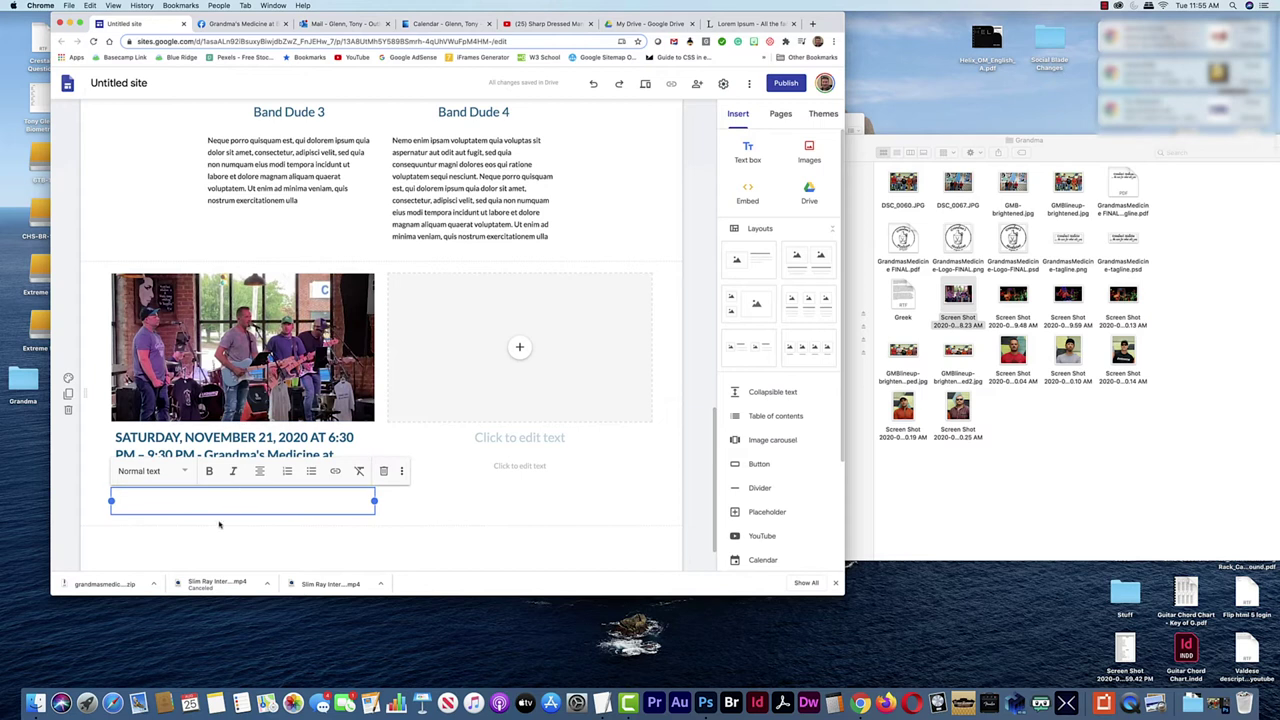
key("super+v")
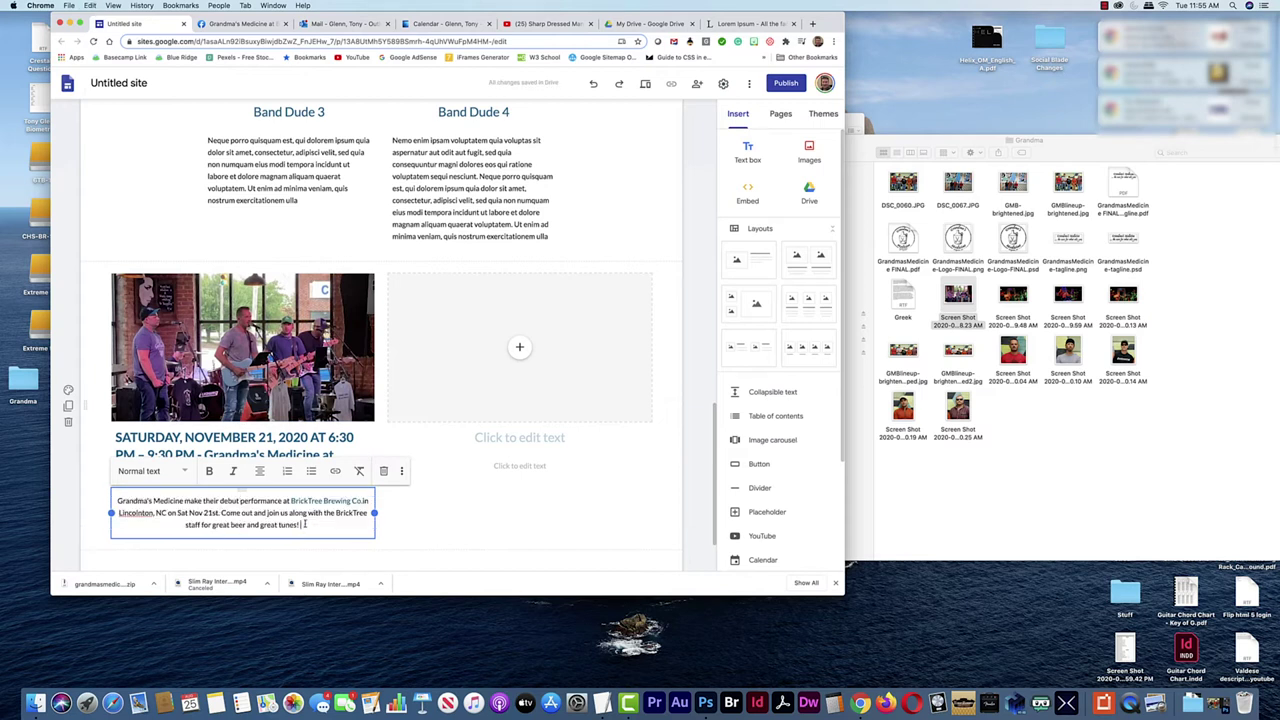
Left-align the description, append ' - Learn More!', and select the event page's web address
left_click_drag(305, 524, 129, 497)
left_click(259, 473)
left_click(259, 479)
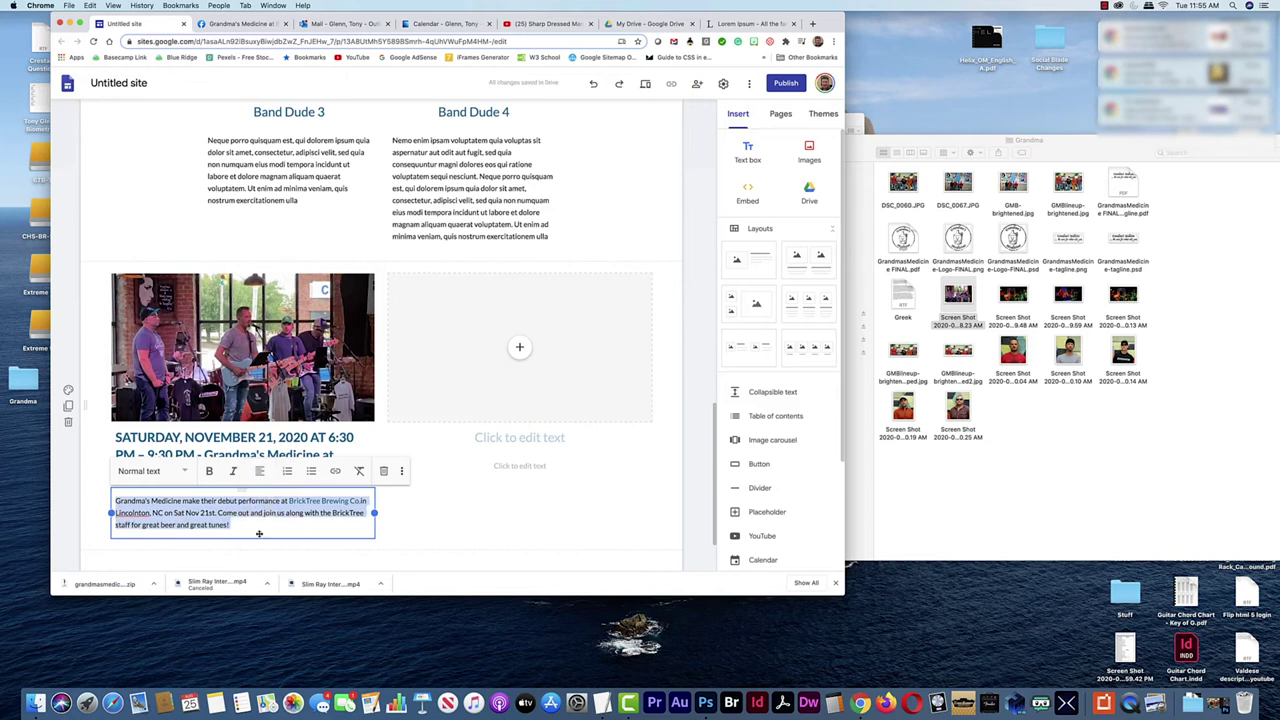
left_click(248, 526)
type("- Learn More!")
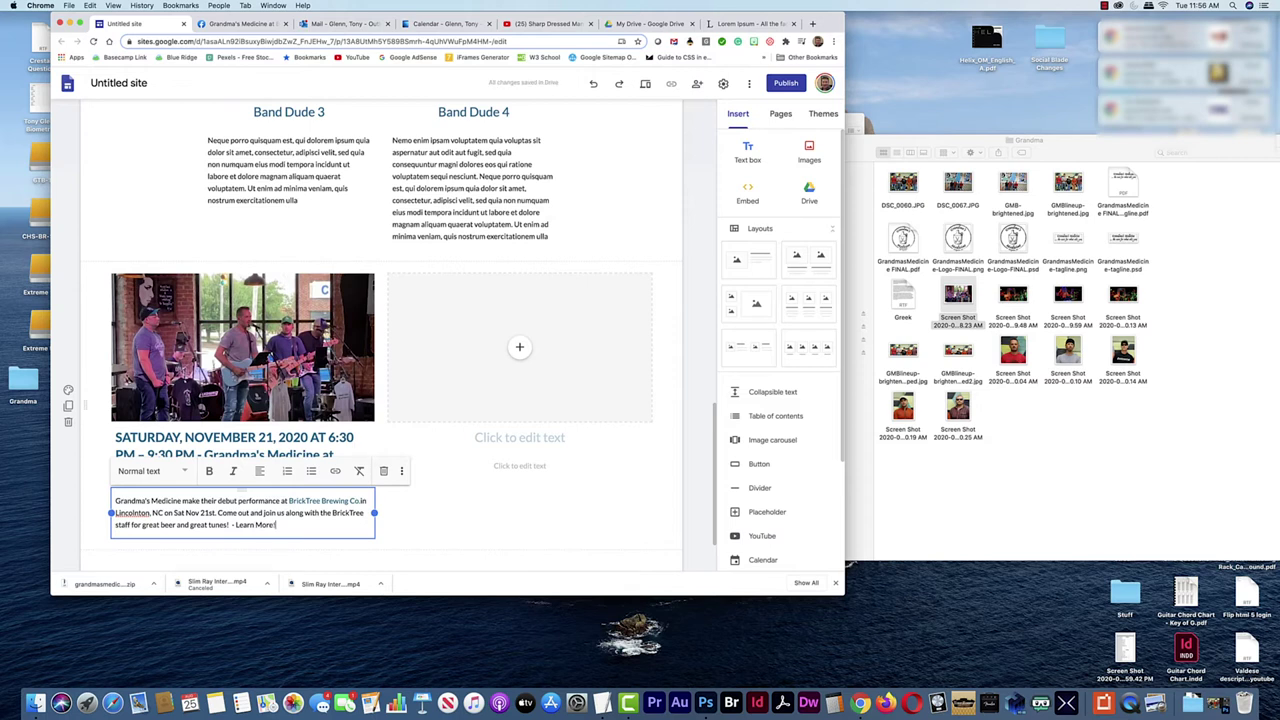
left_click(236, 23)
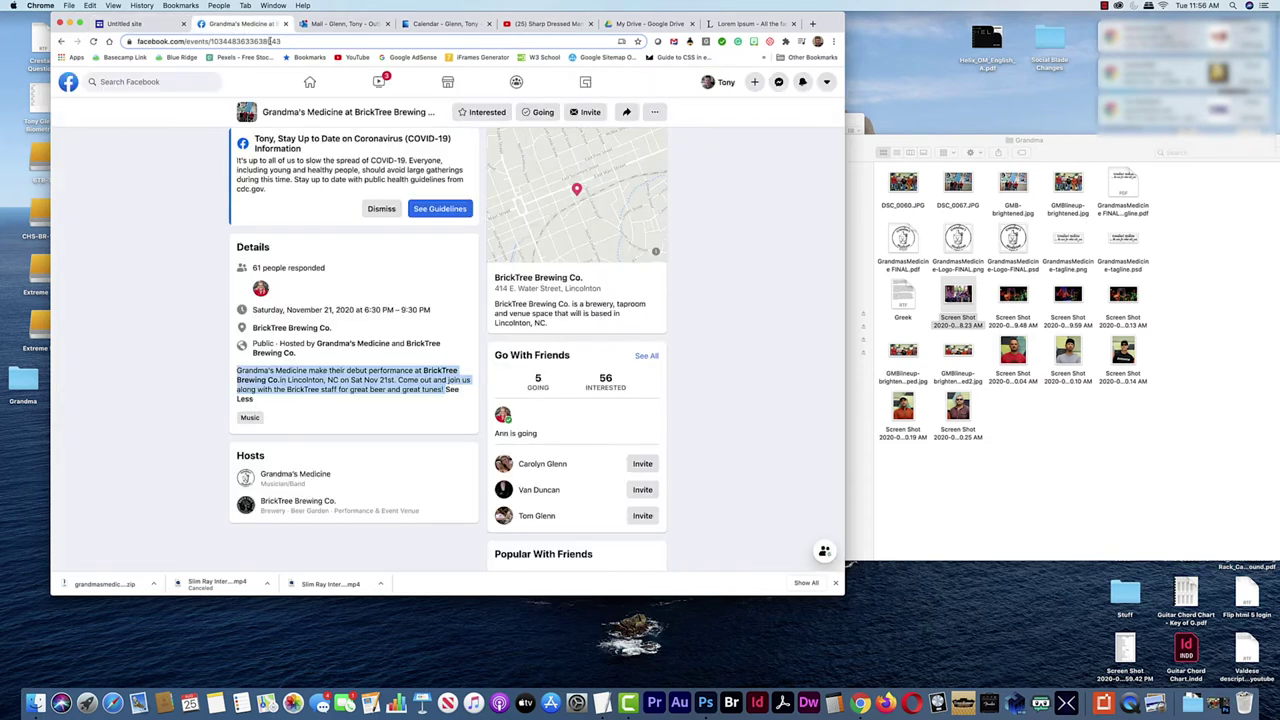
left_click(289, 41)
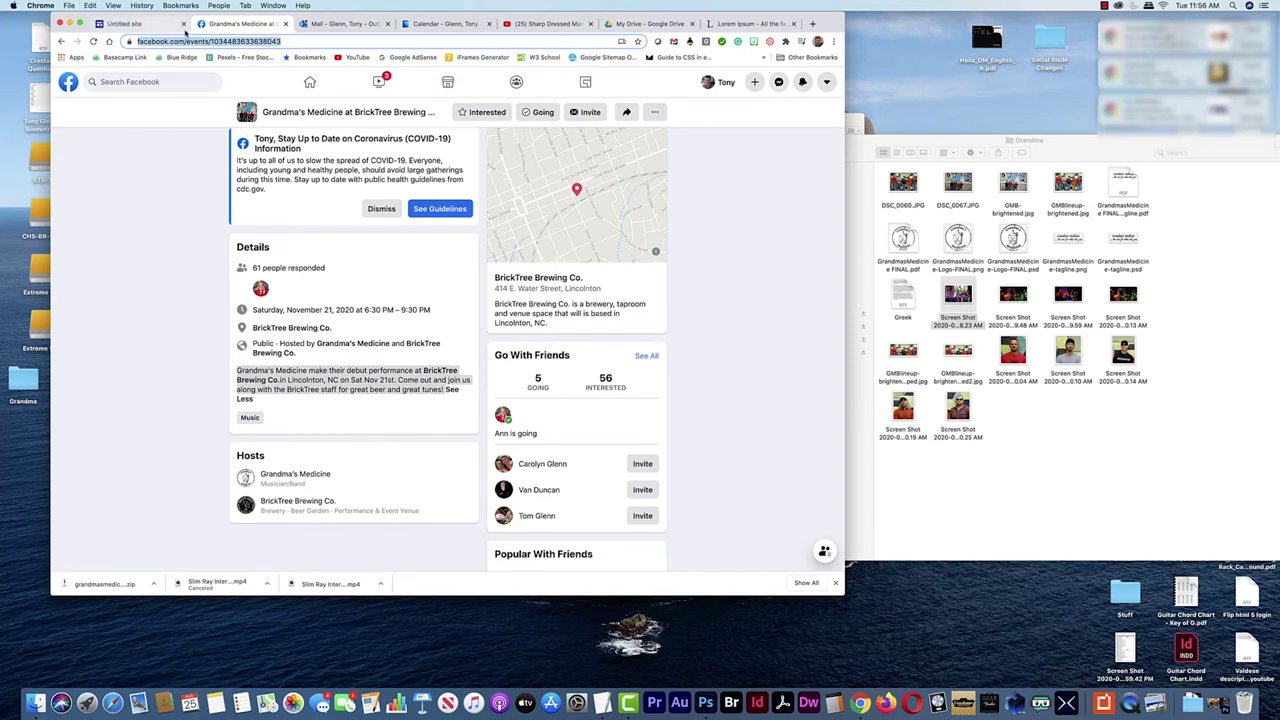
left_click(138, 23)
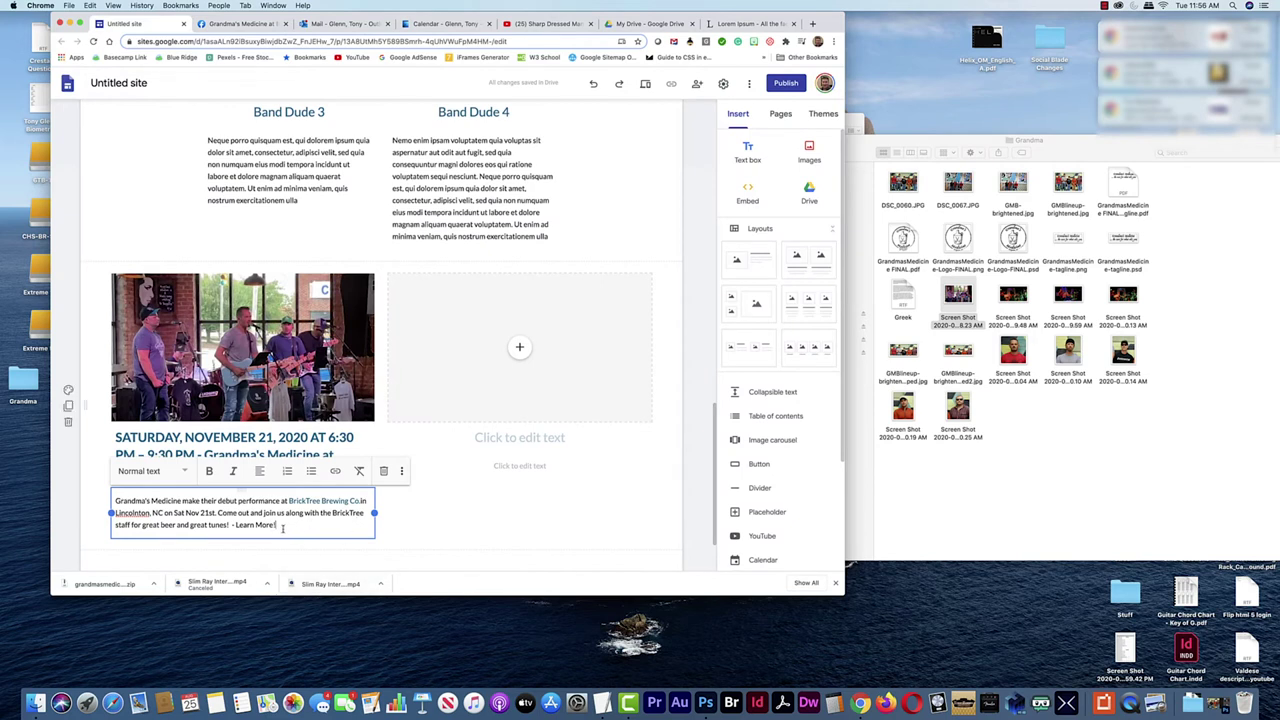
Link 'Learn More!' to the pasted Facebook event page address
left_click_drag(281, 525, 249, 526)
left_click(336, 470)
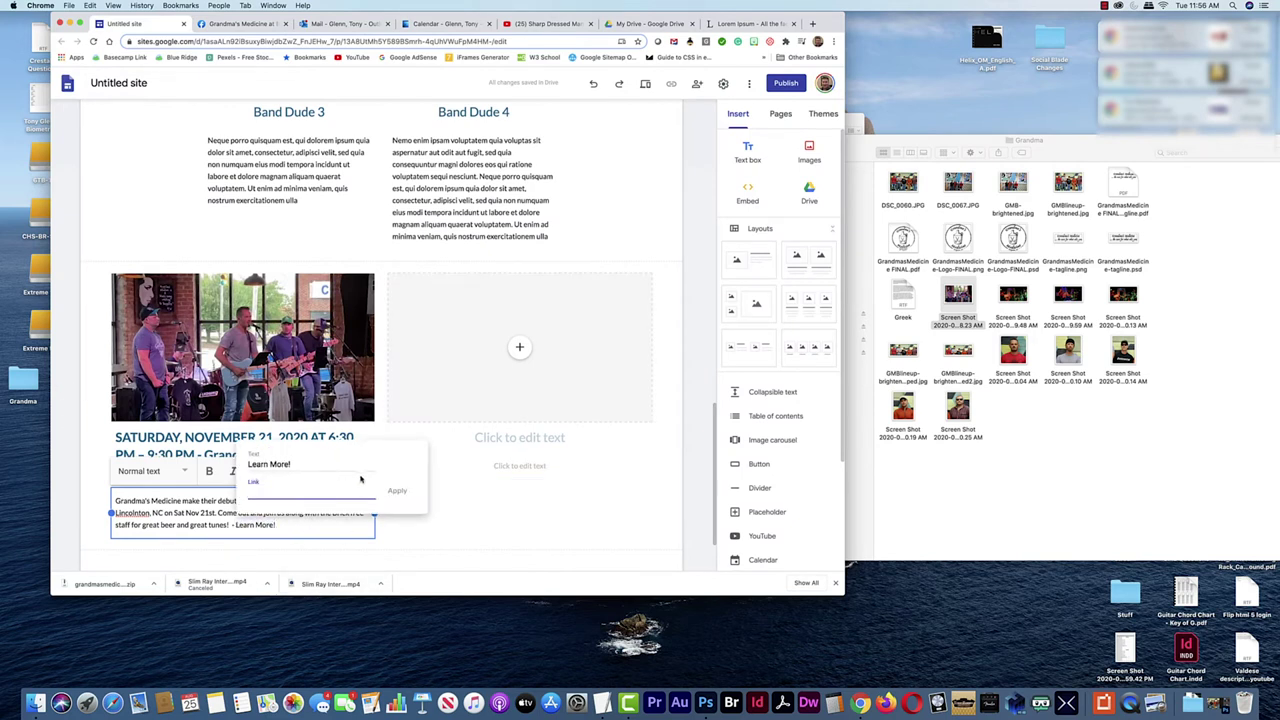
key("ctrl+v")
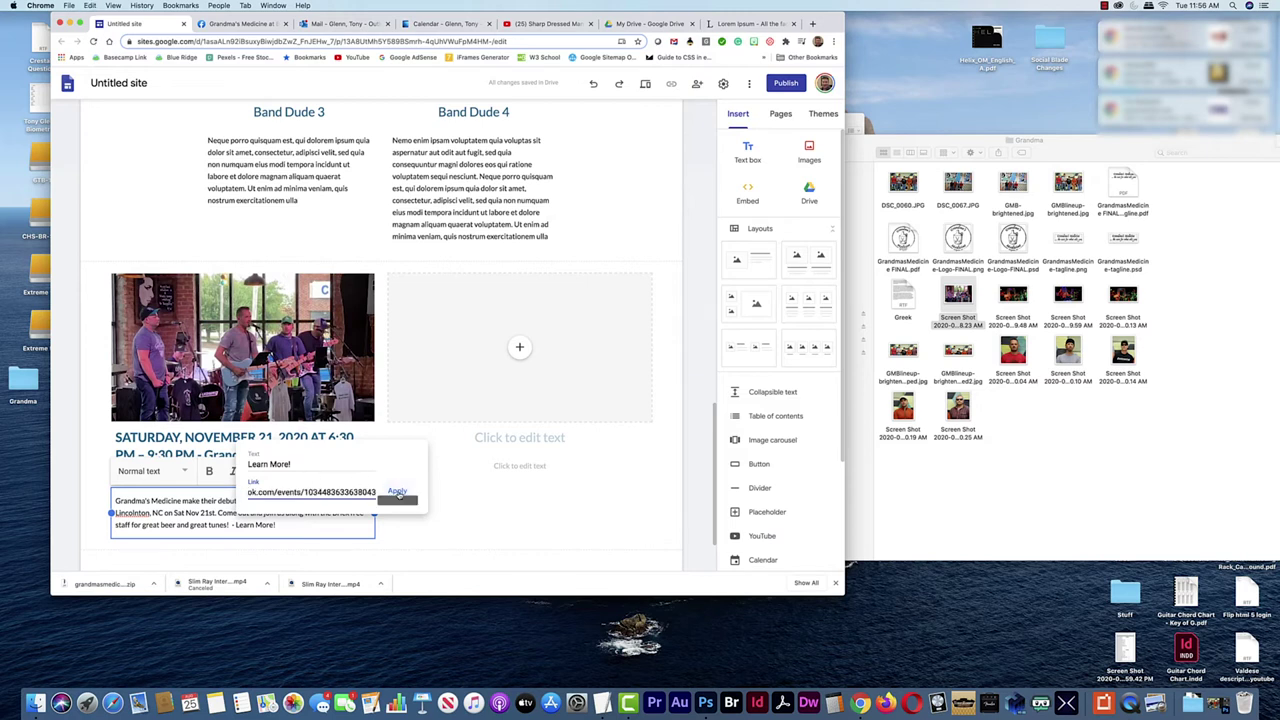
left_click(396, 492)
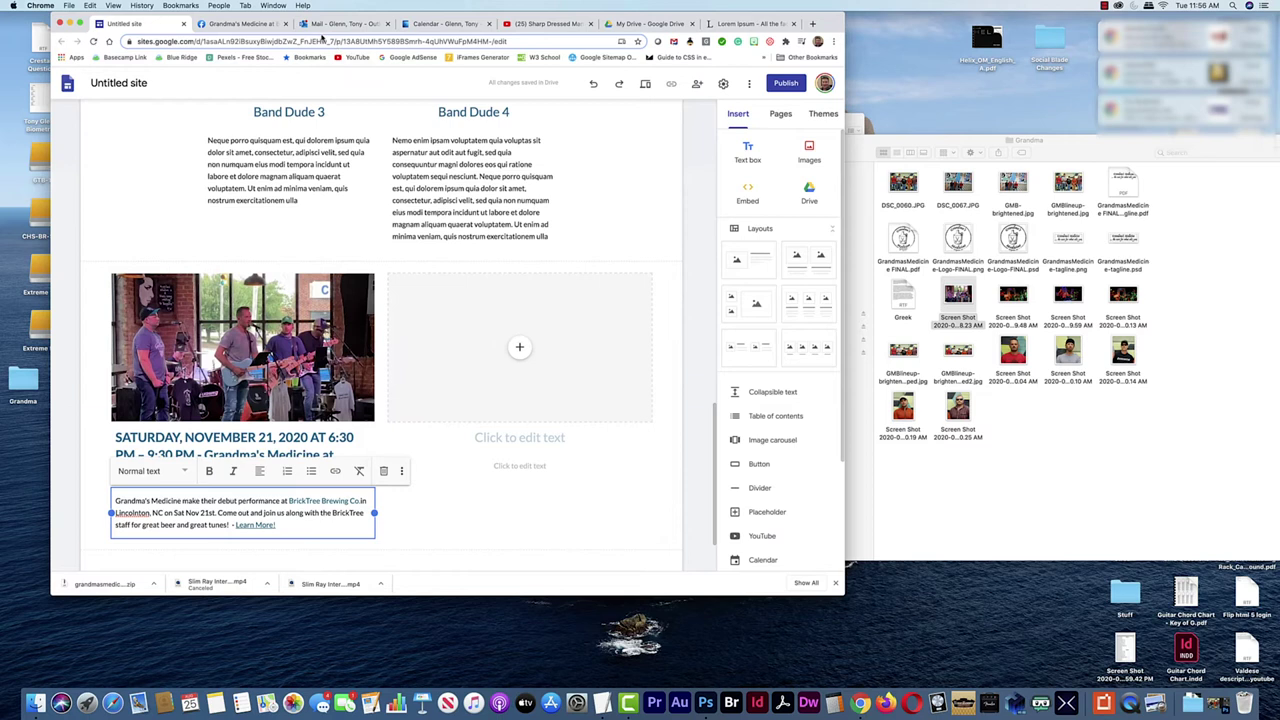
left_click(240, 23)
scroll(573, 364, "up", 3)
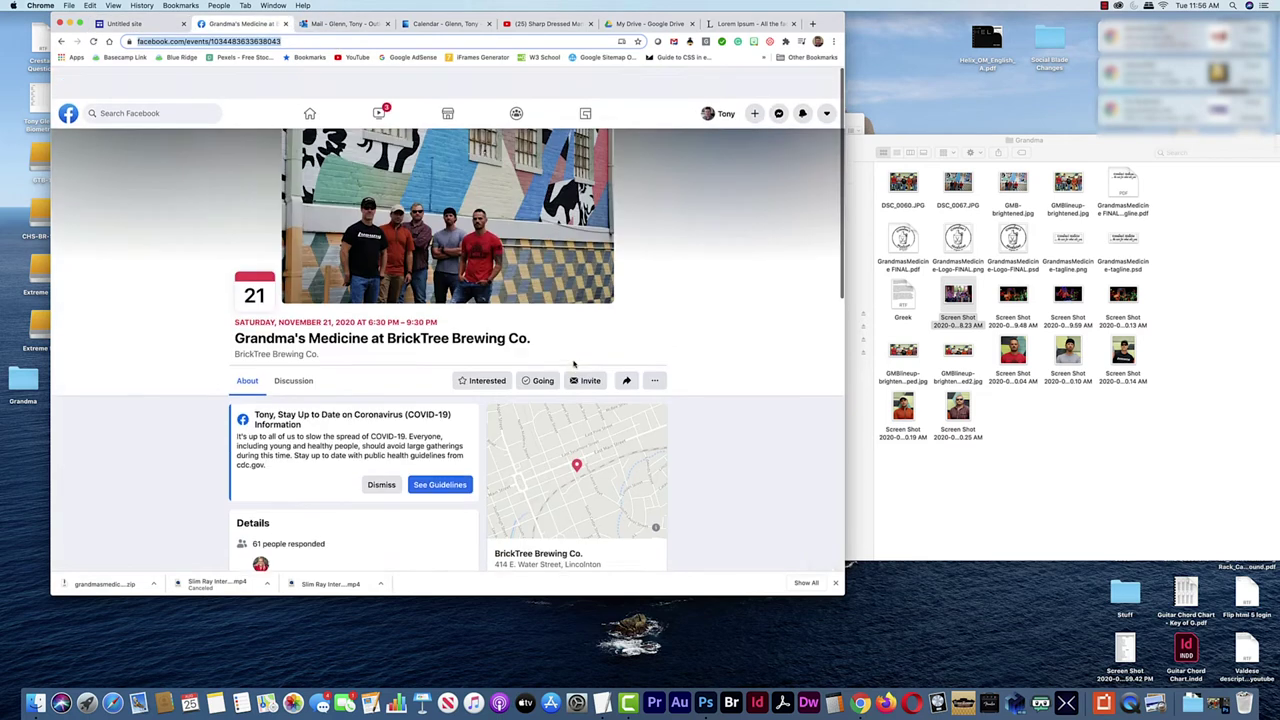
Open the Toe Jam II: Rocktoberfest event from the band's page and copy its date, title and location
left_click(61, 42)
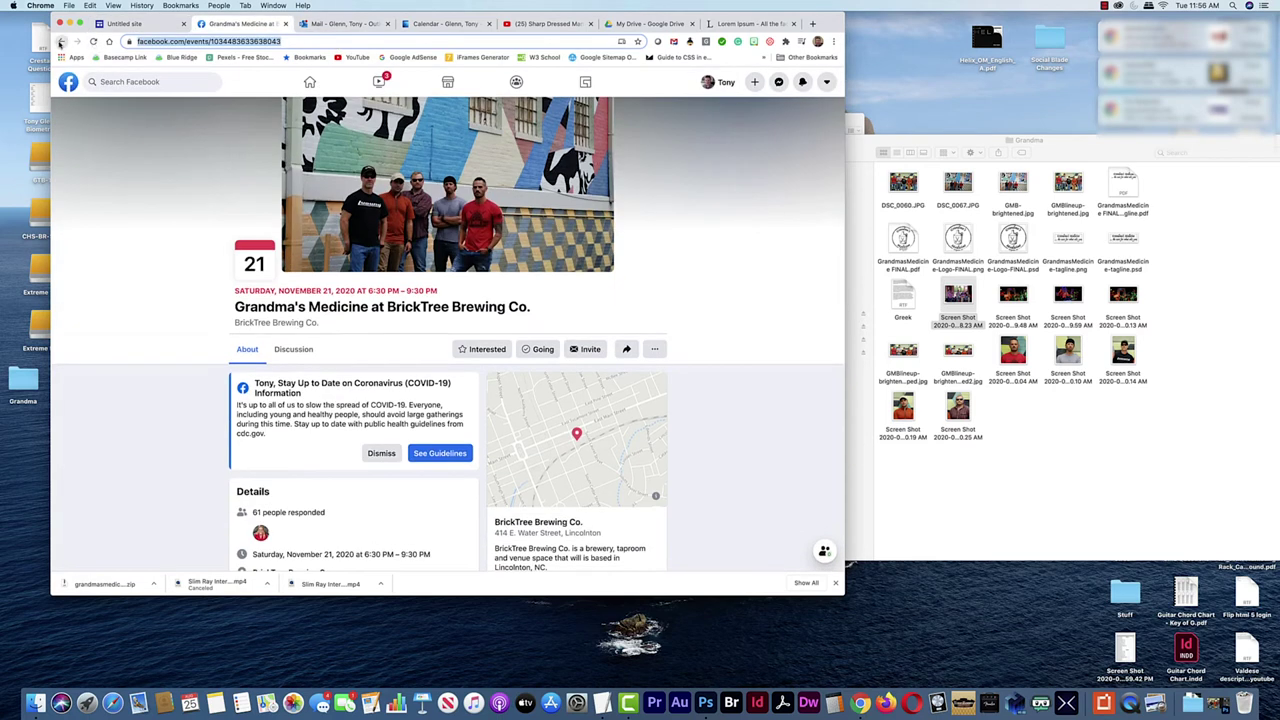
scroll(590, 443, "down", 5)
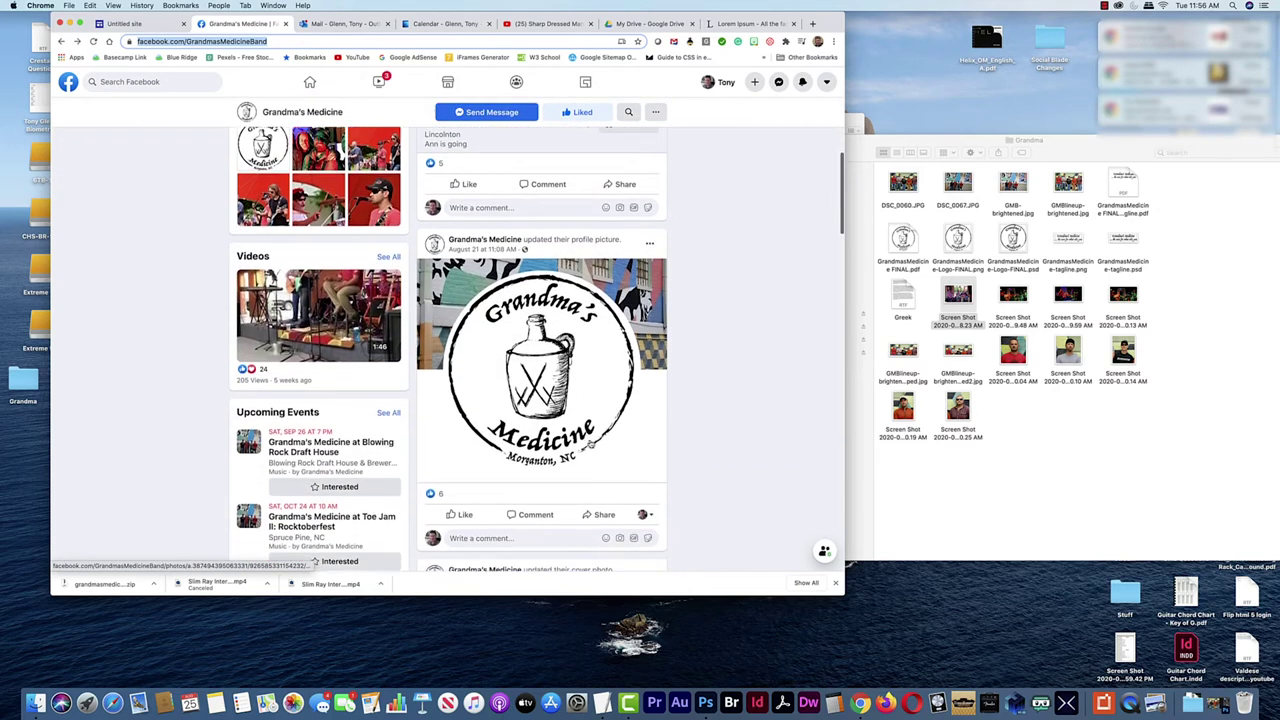
scroll(590, 443, "down", 5)
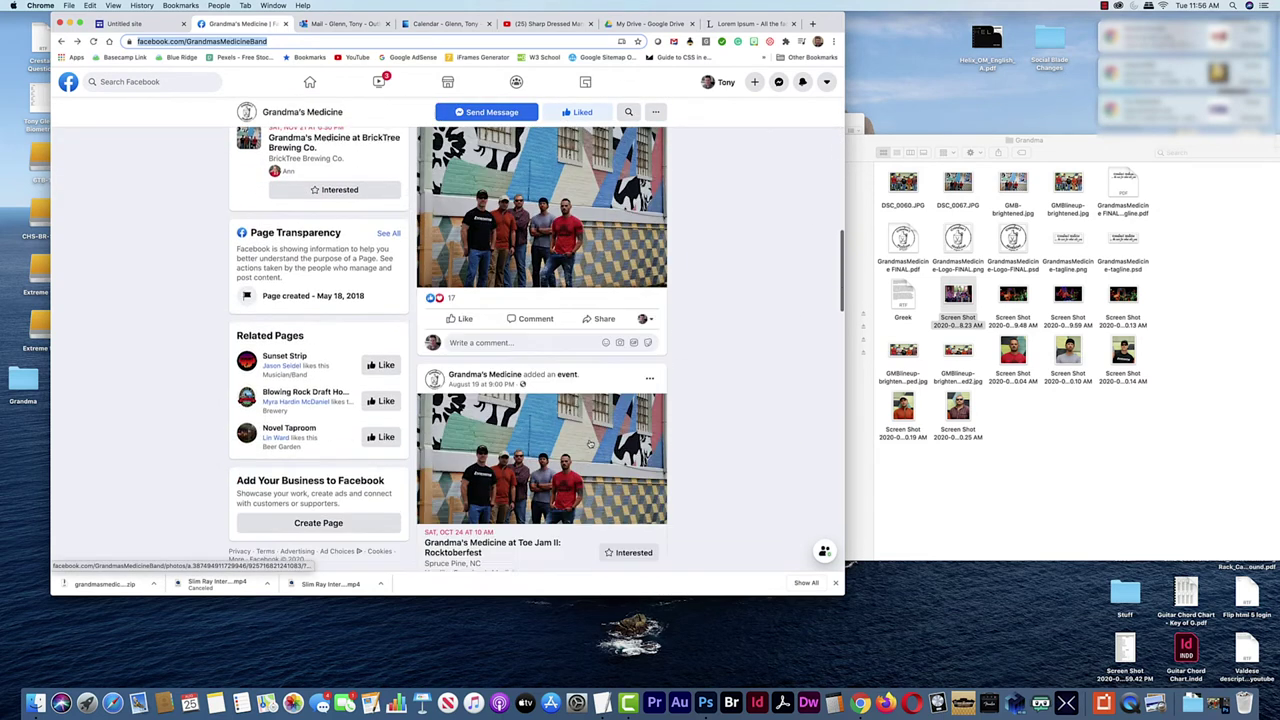
scroll(318, 376, "up", 5)
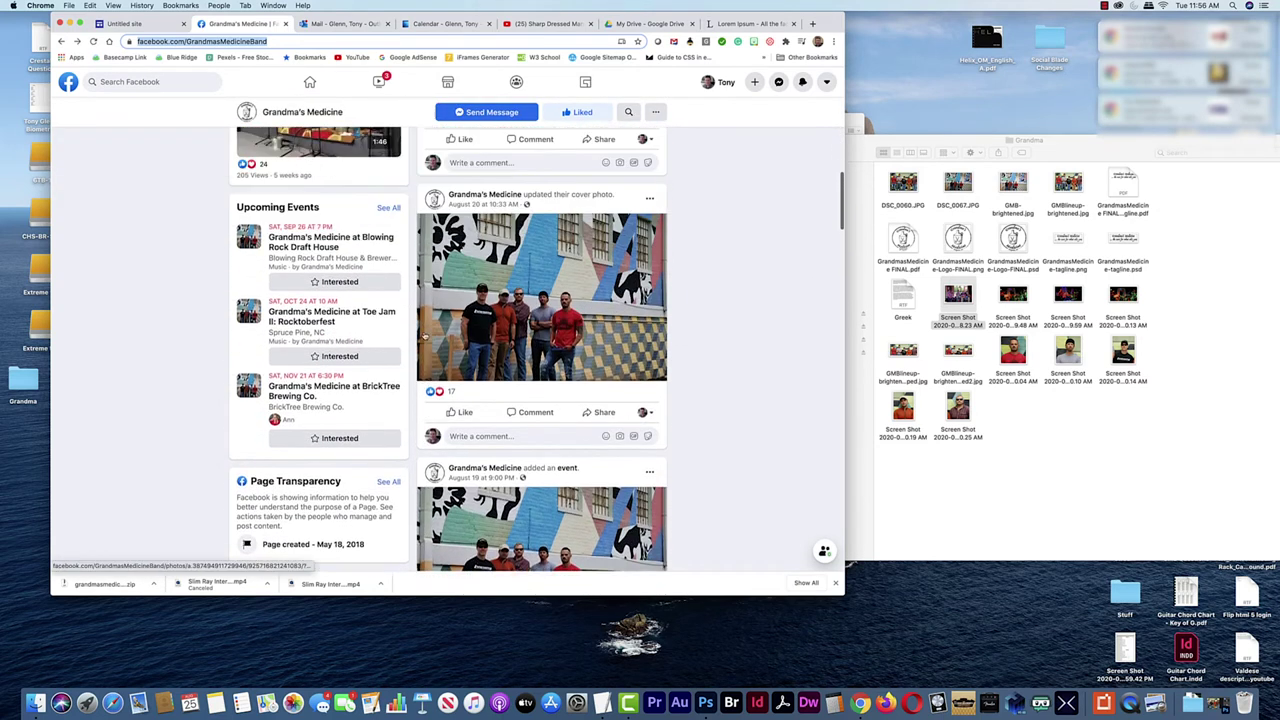
scroll(318, 376, "down", 2)
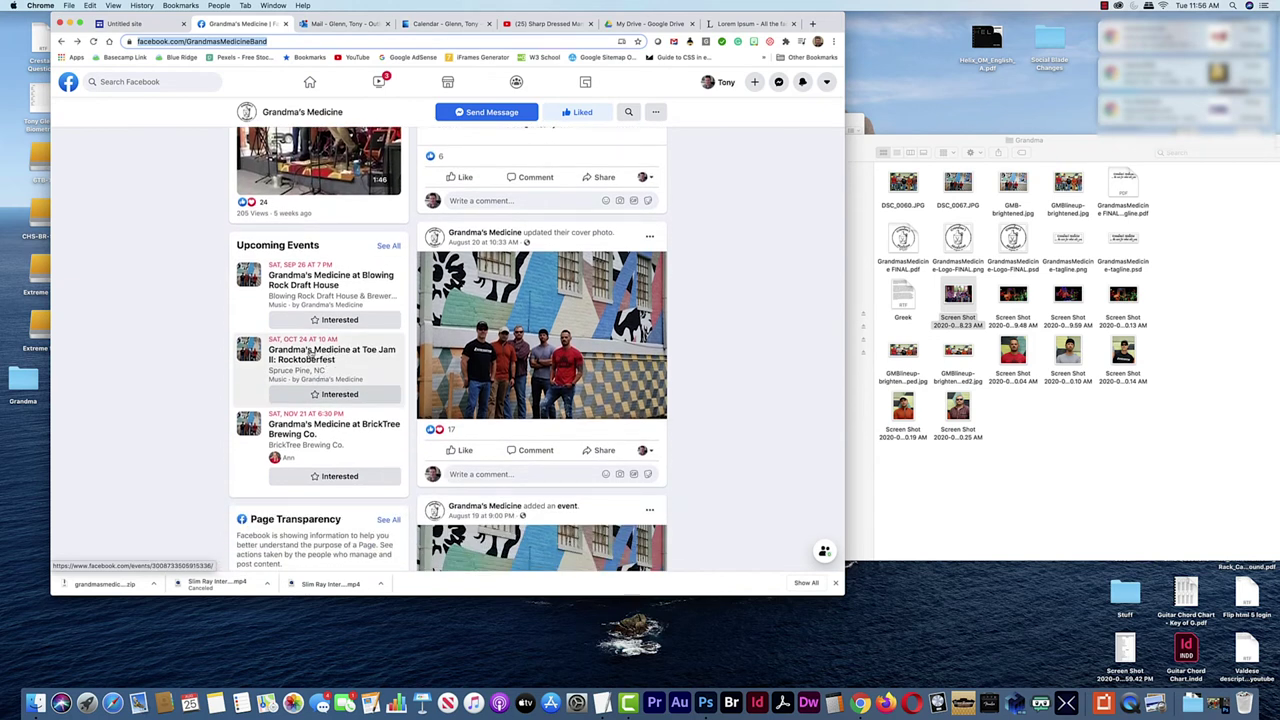
left_click(313, 353)
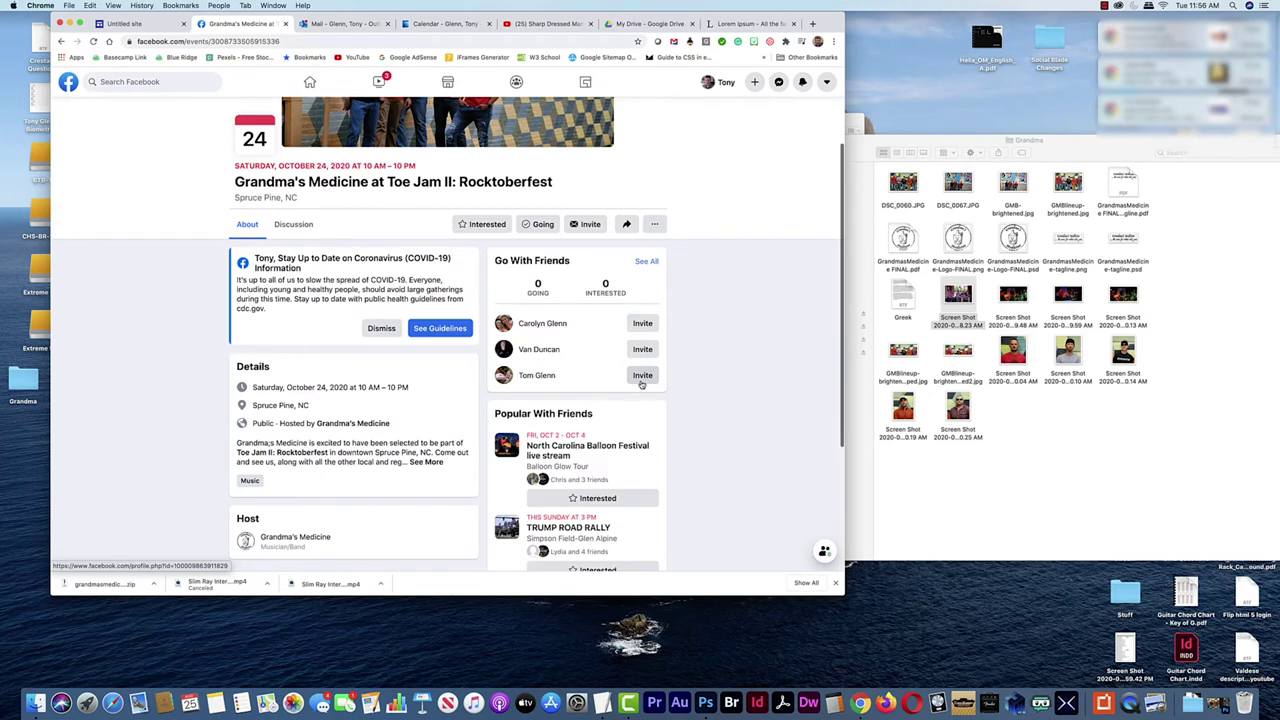
left_click_drag(302, 200, 236, 168)
key("super+c")
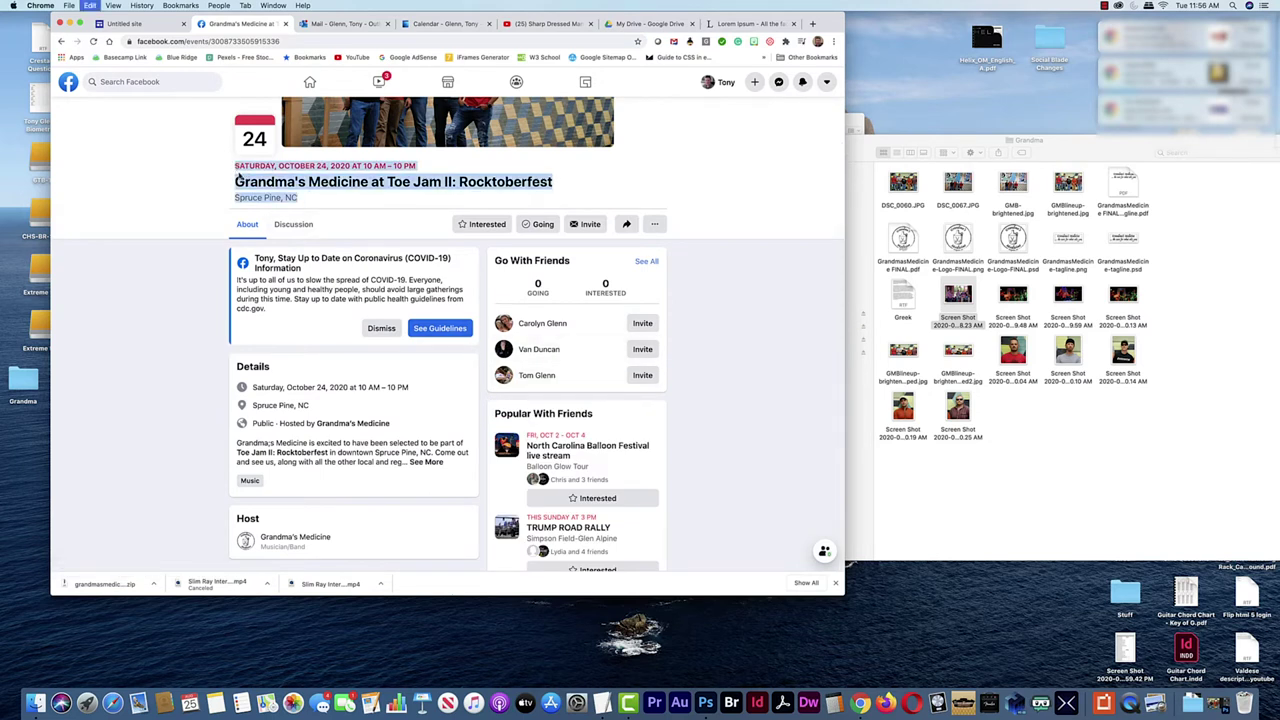
key("super+1")
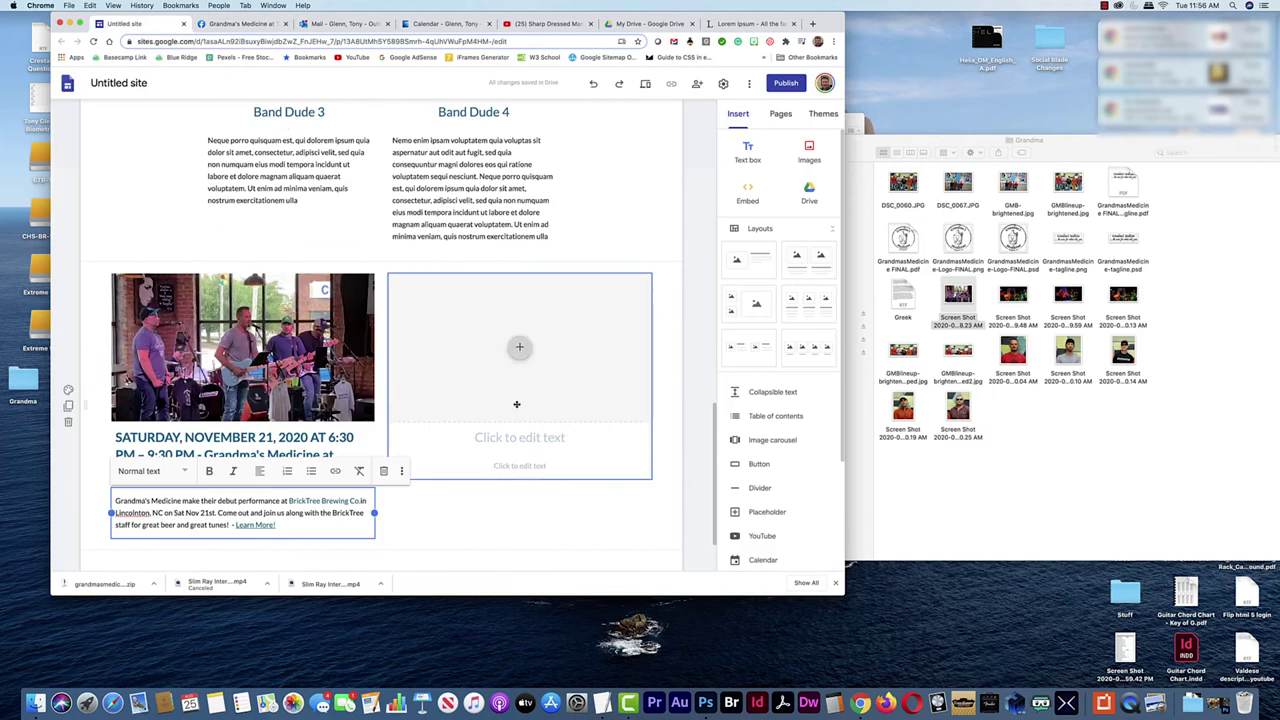
Paste the Toe Jam details into the second card's heading, joined on one line with '=' and '-'
left_click(525, 438)
key("super+v")
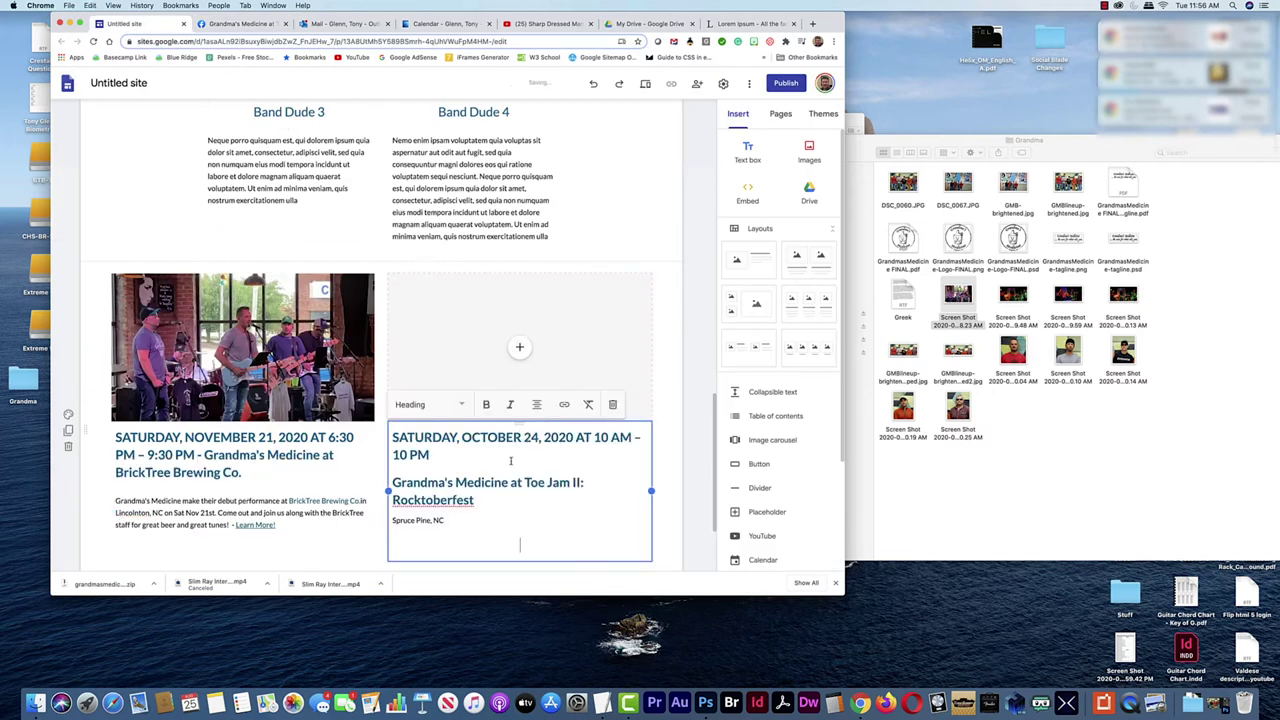
key("BackSpace")
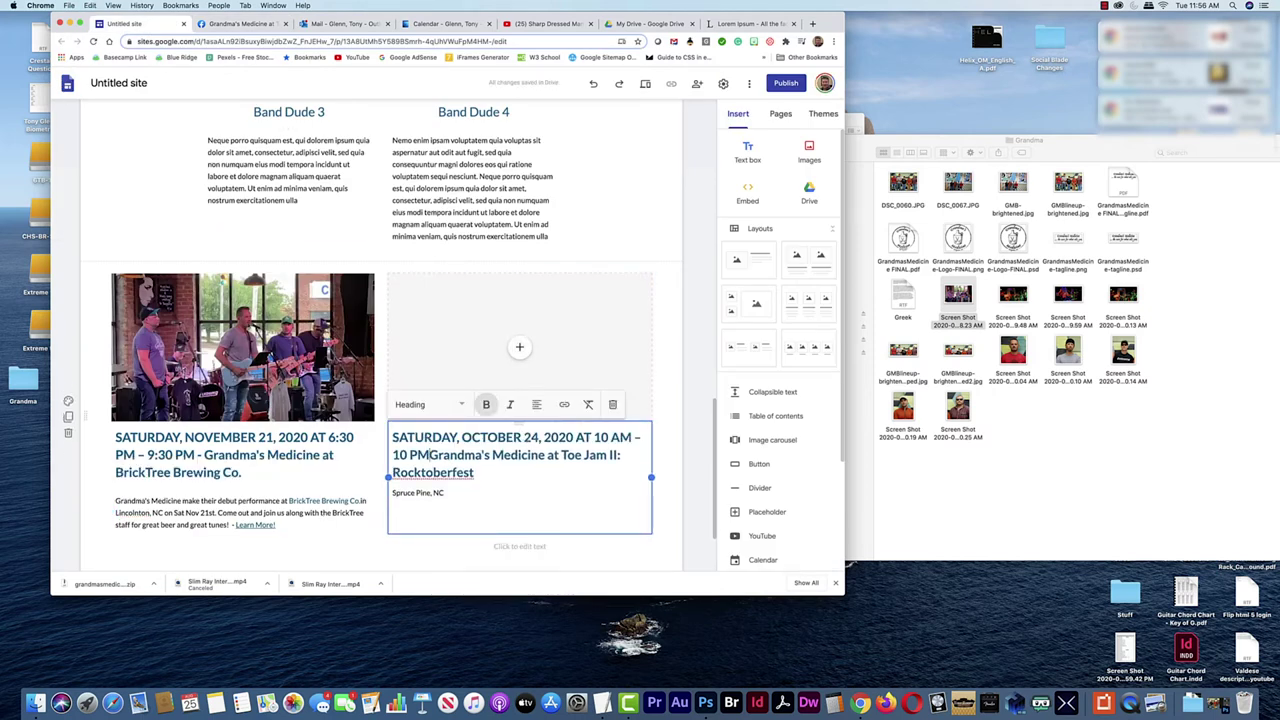
type("=")
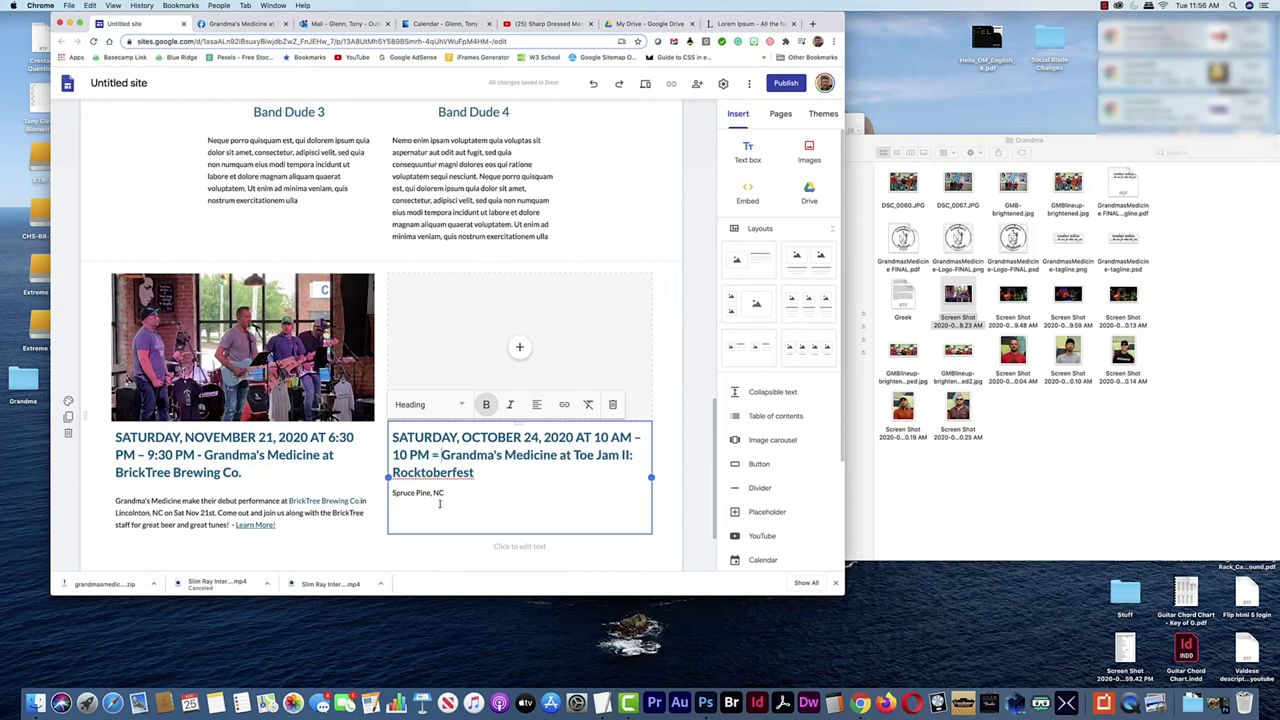
left_click(394, 494)
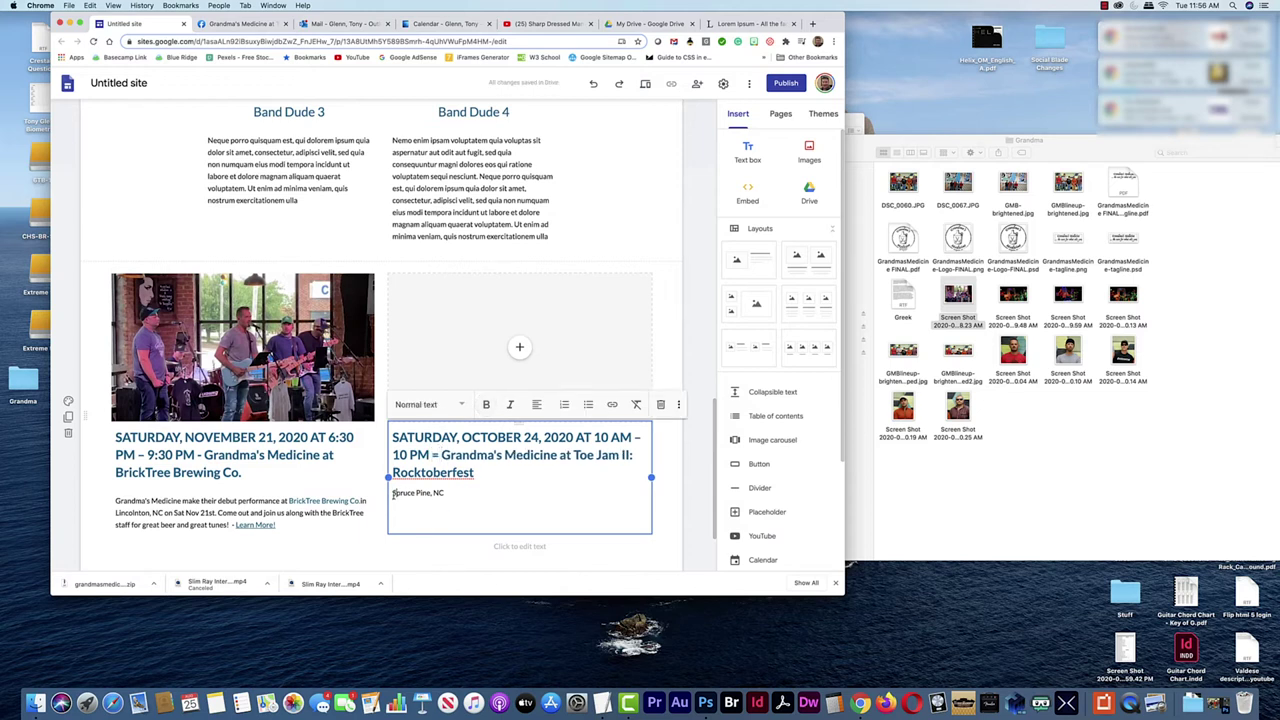
key("BackSpace")
type("- Spruce Pine, NC")
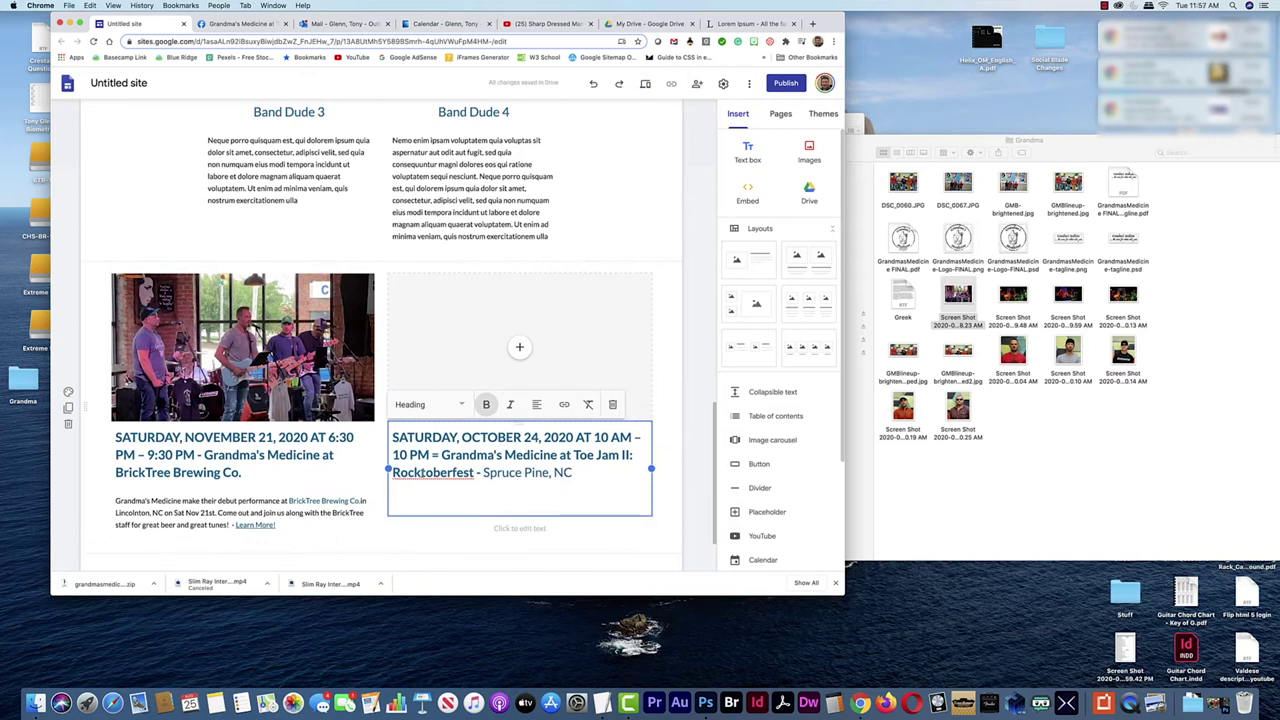
left_click(508, 504)
key("BackSpace")
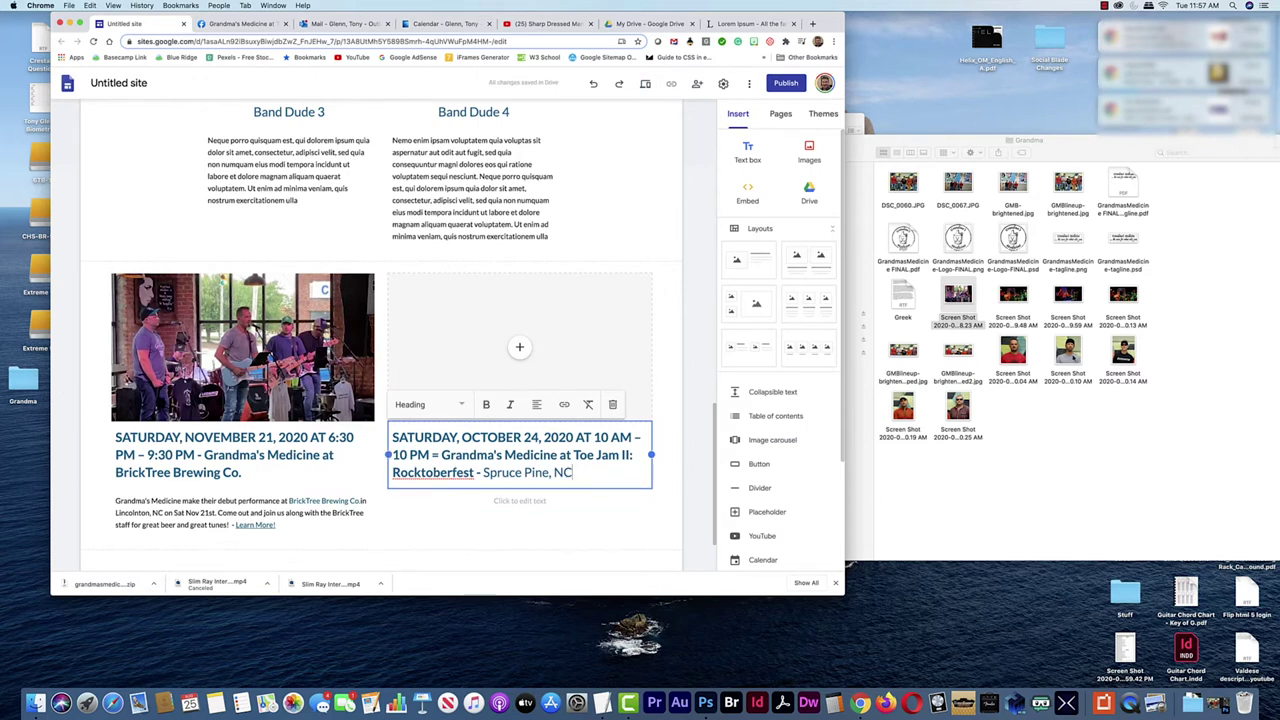
left_click(280, 23)
Copy the Toe Jam II: Rocktoberfest Facebook description into the October 24 card's empty text box
left_click(425, 462)
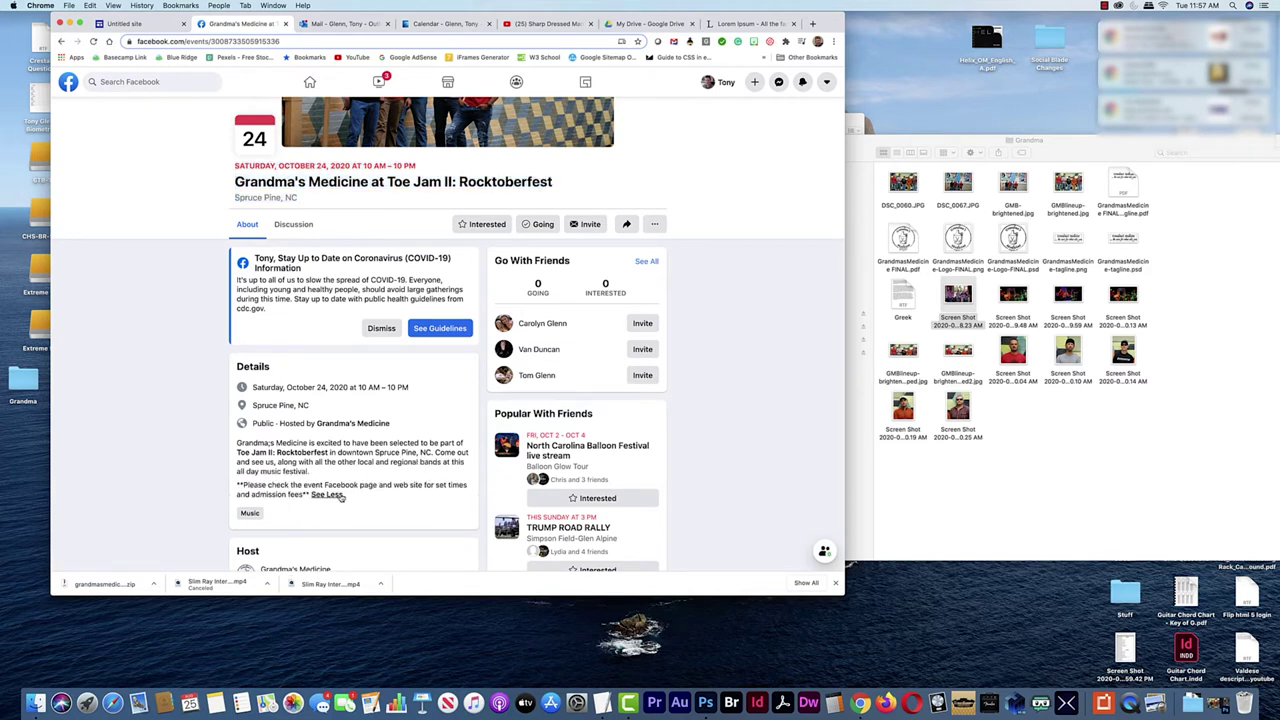
left_click_drag(309, 494, 237, 452)
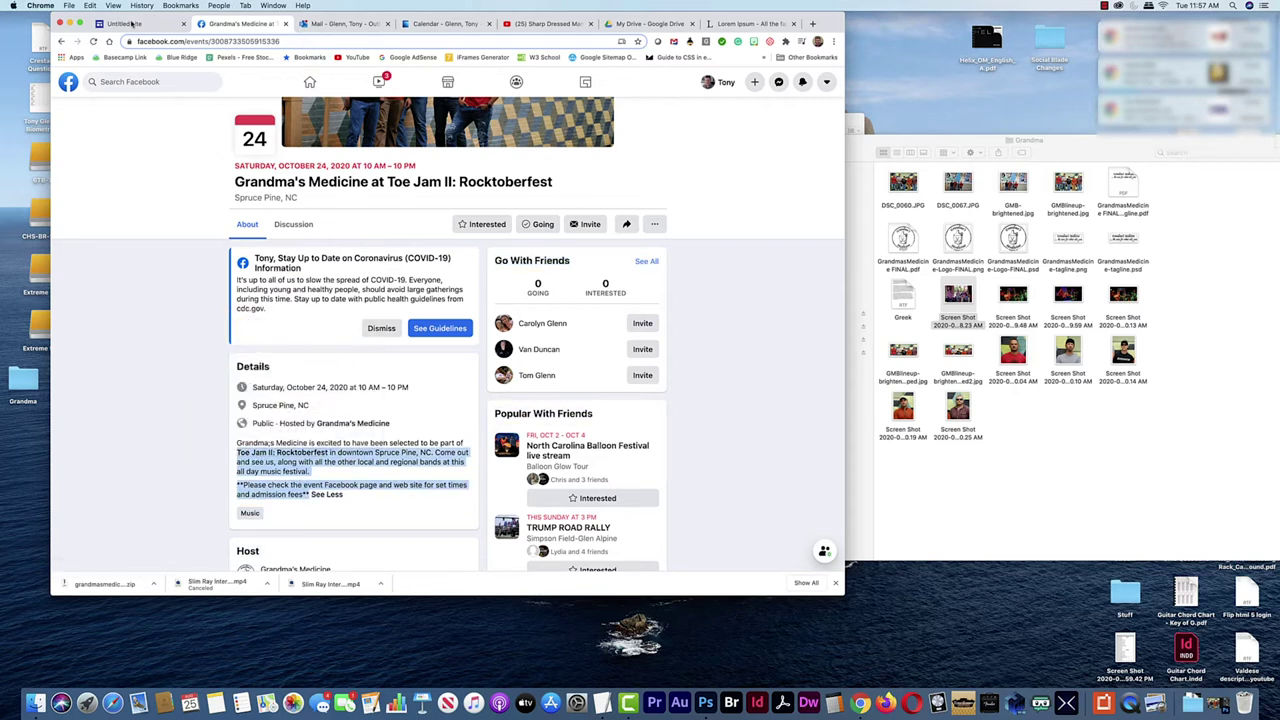
left_click(125, 23)
left_click(498, 498)
key("super+v")
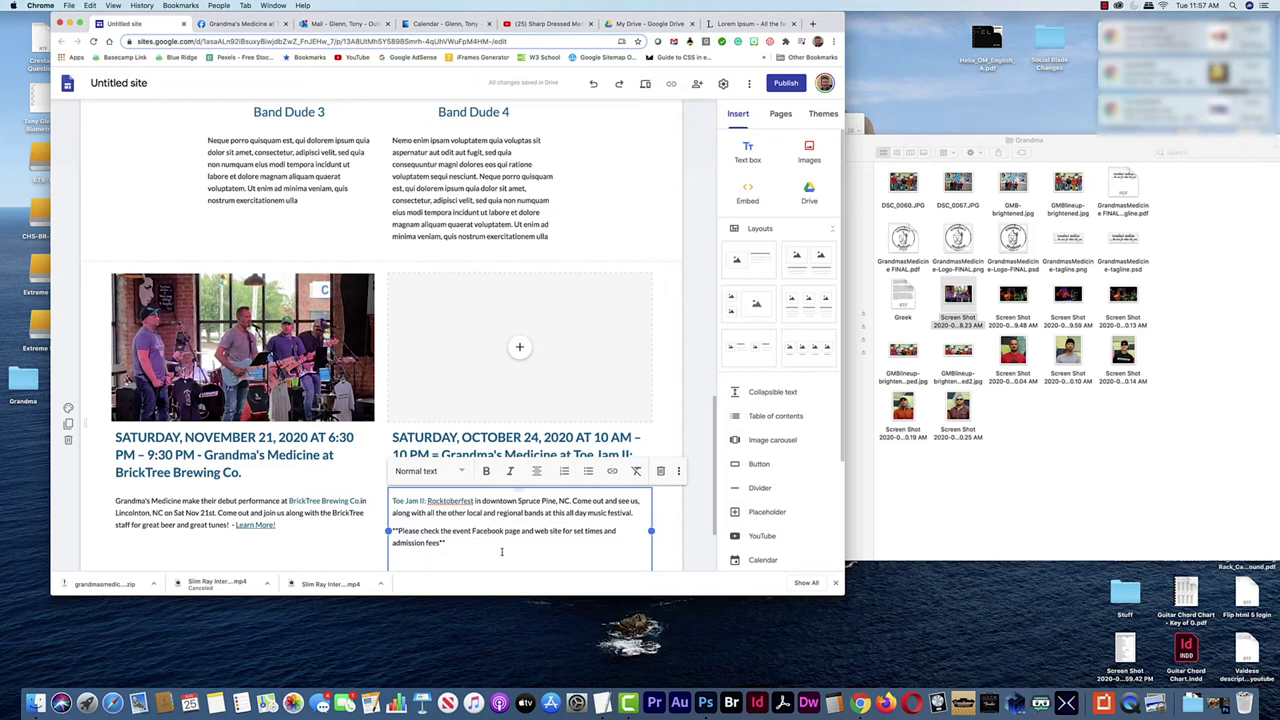
Remove the trailing blank line and paste a Learn More! link after 'fees' in the October 24 text
key("BackSpace")
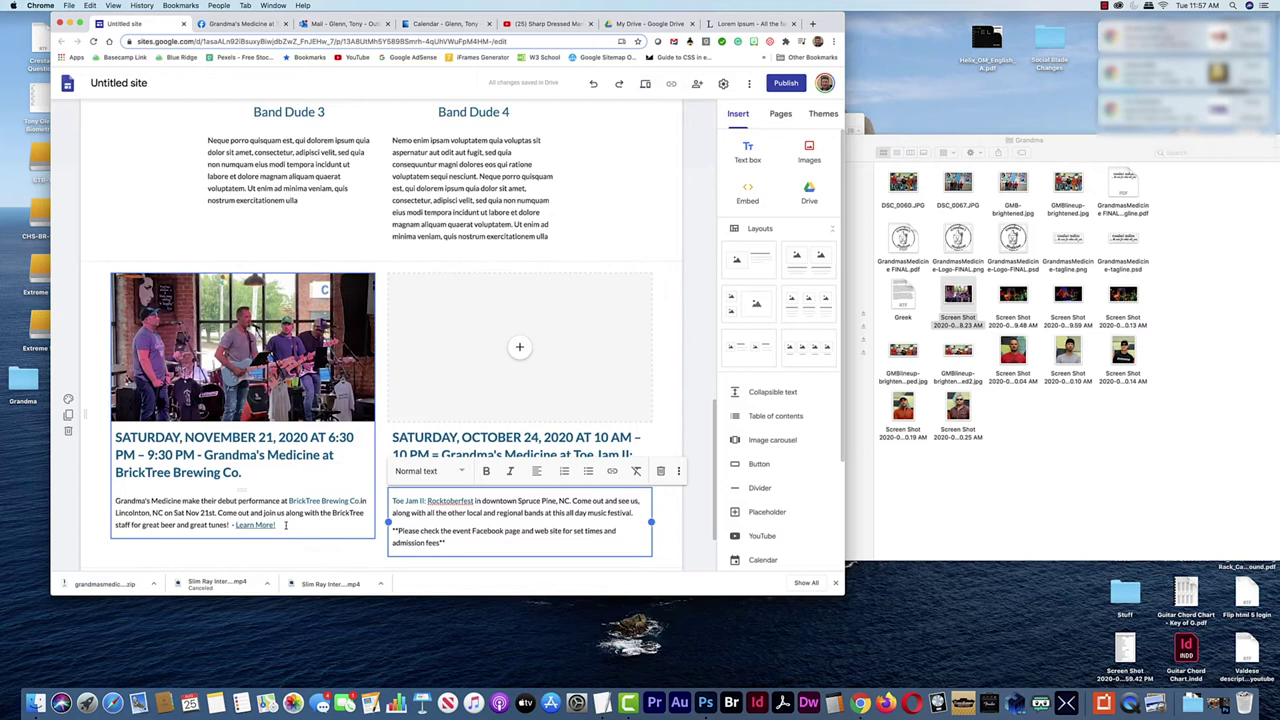
left_click(286, 524)
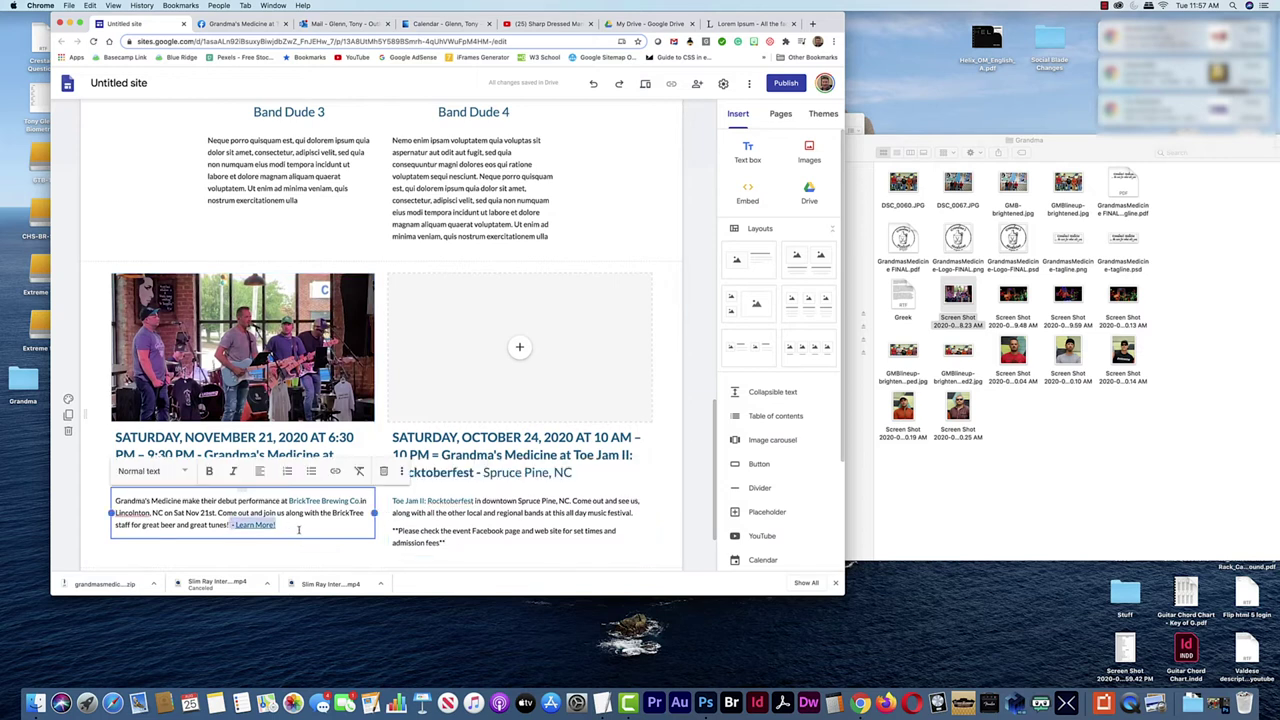
left_click(464, 543)
key("super+v")
left_click_drag(491, 542, 451, 543)
Point the Learn More! link to the Toe Jam II Facebook event page URL
left_click(238, 23)
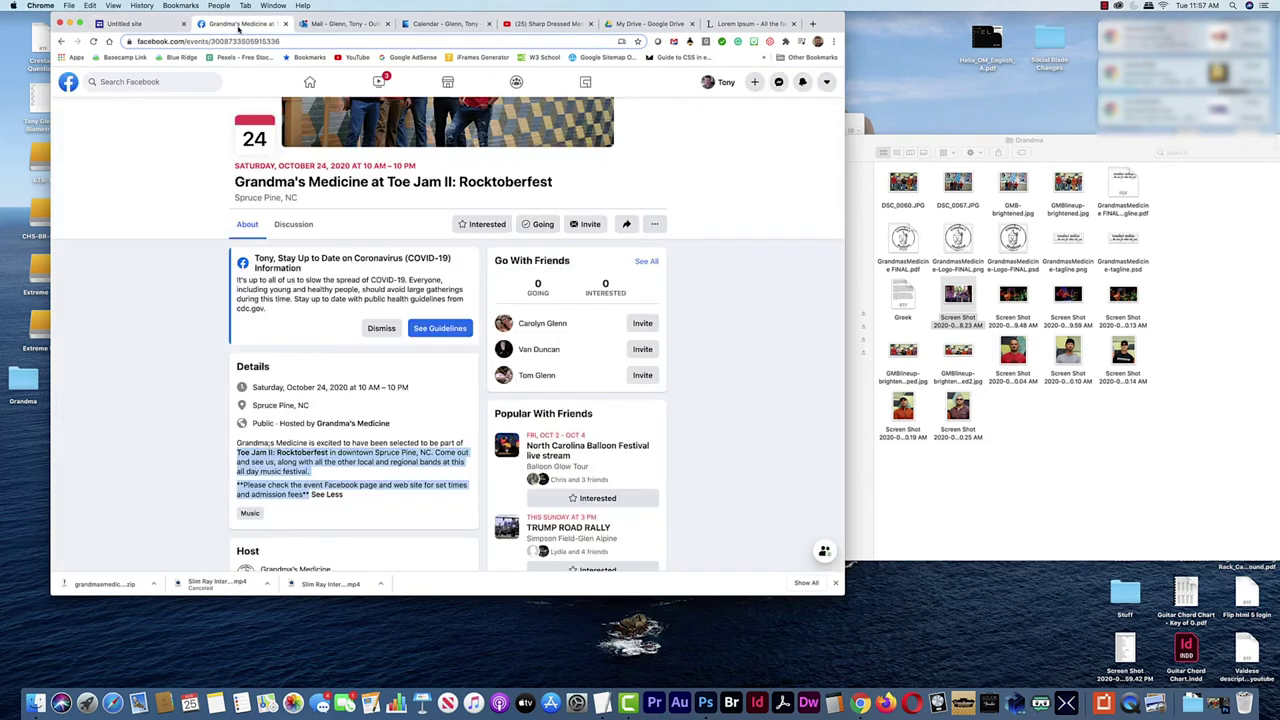
scroll(446, 254, "up", 3)
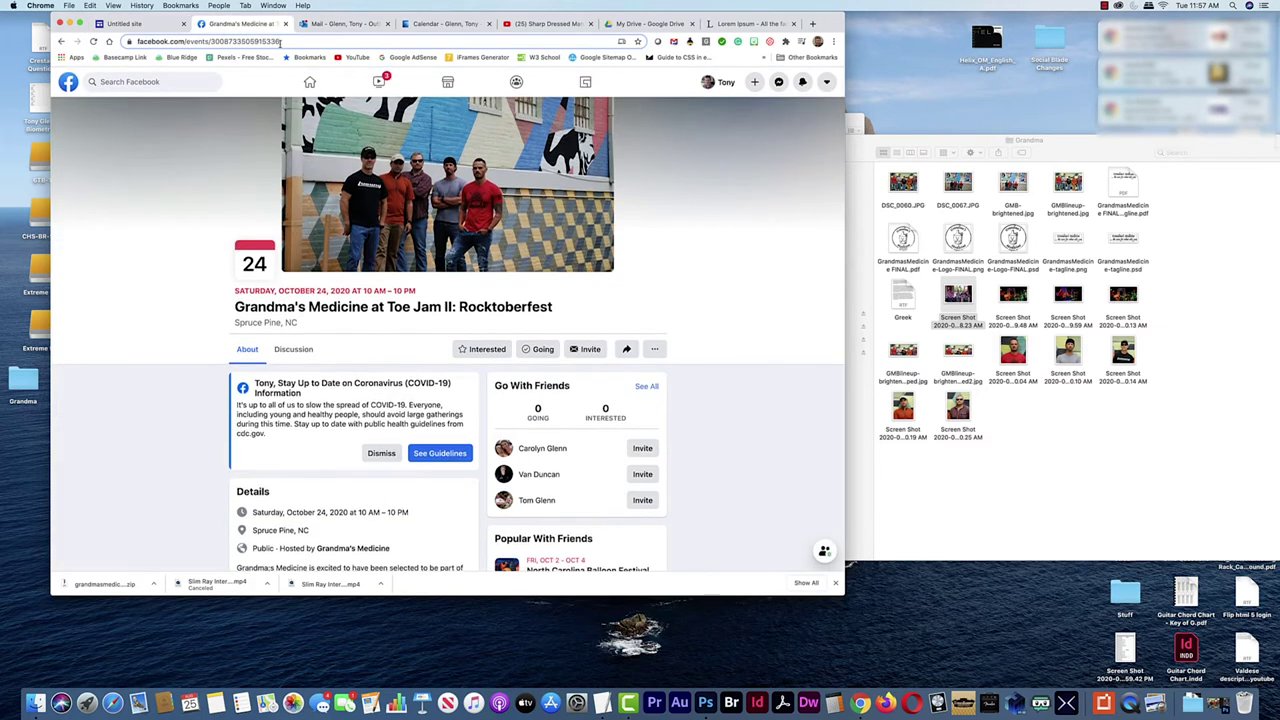
key("super+l")
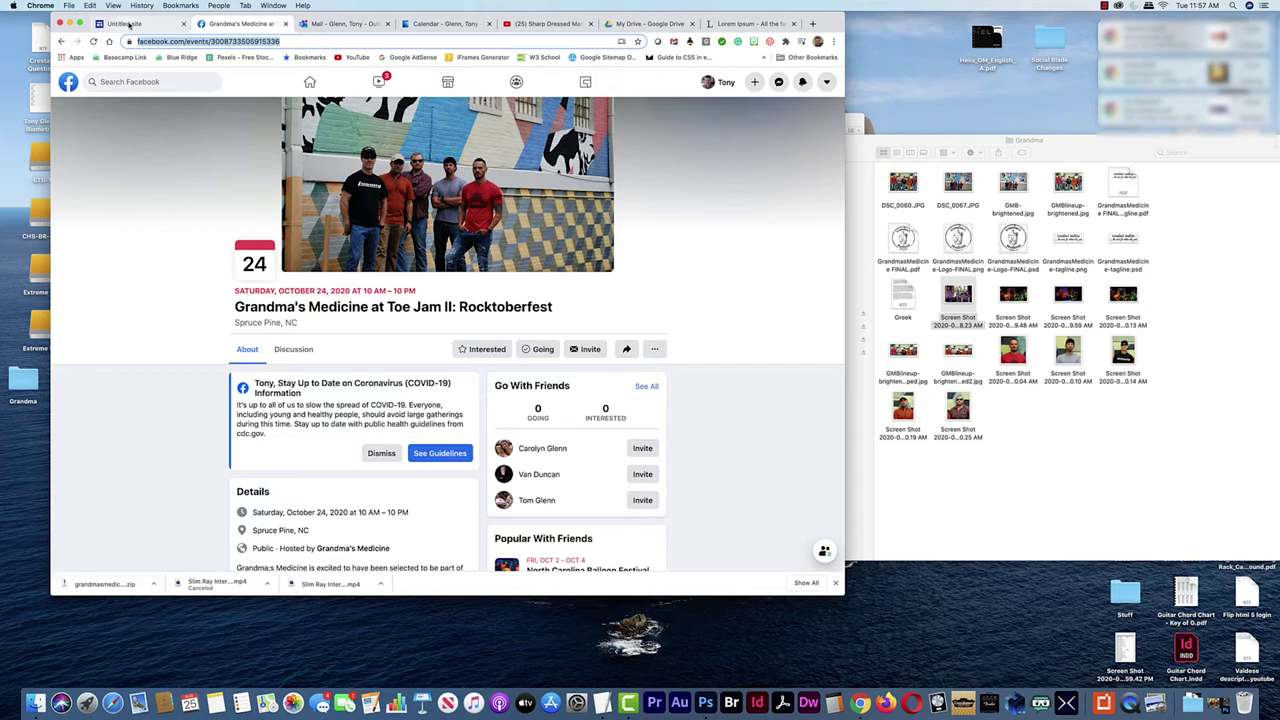
left_click(125, 23)
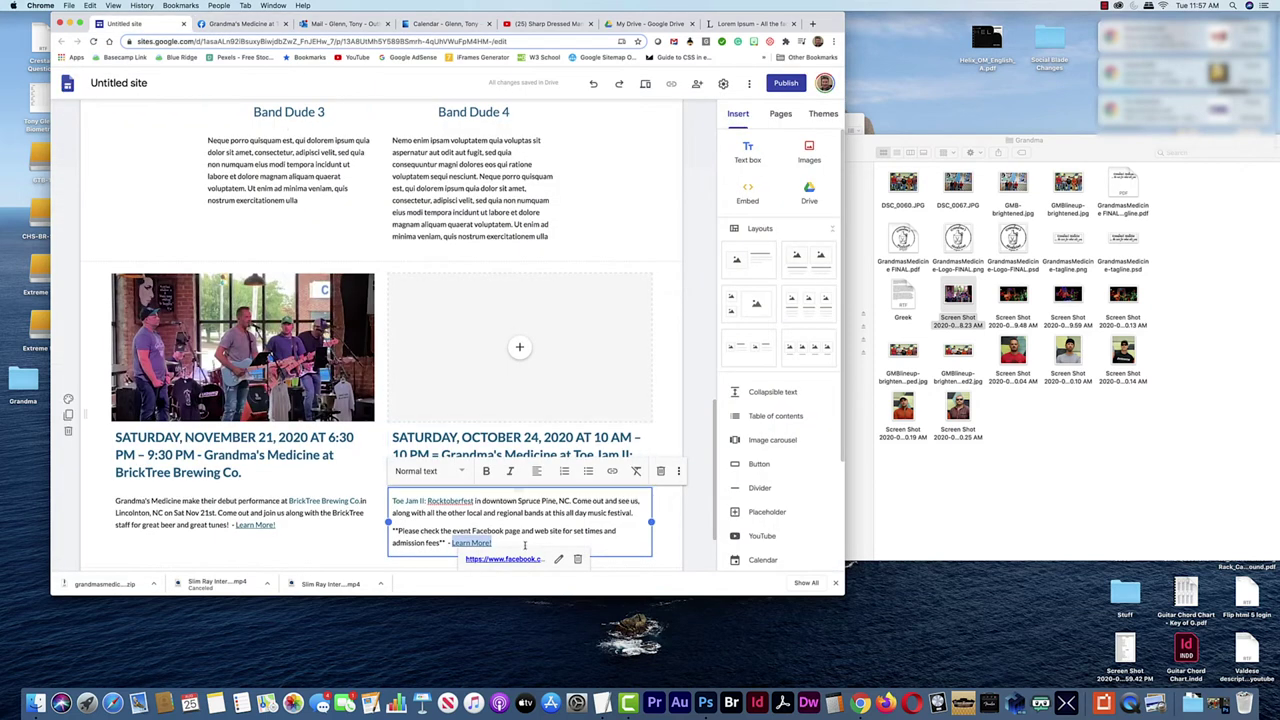
left_click_drag(501, 537, 452, 542)
left_click(612, 470)
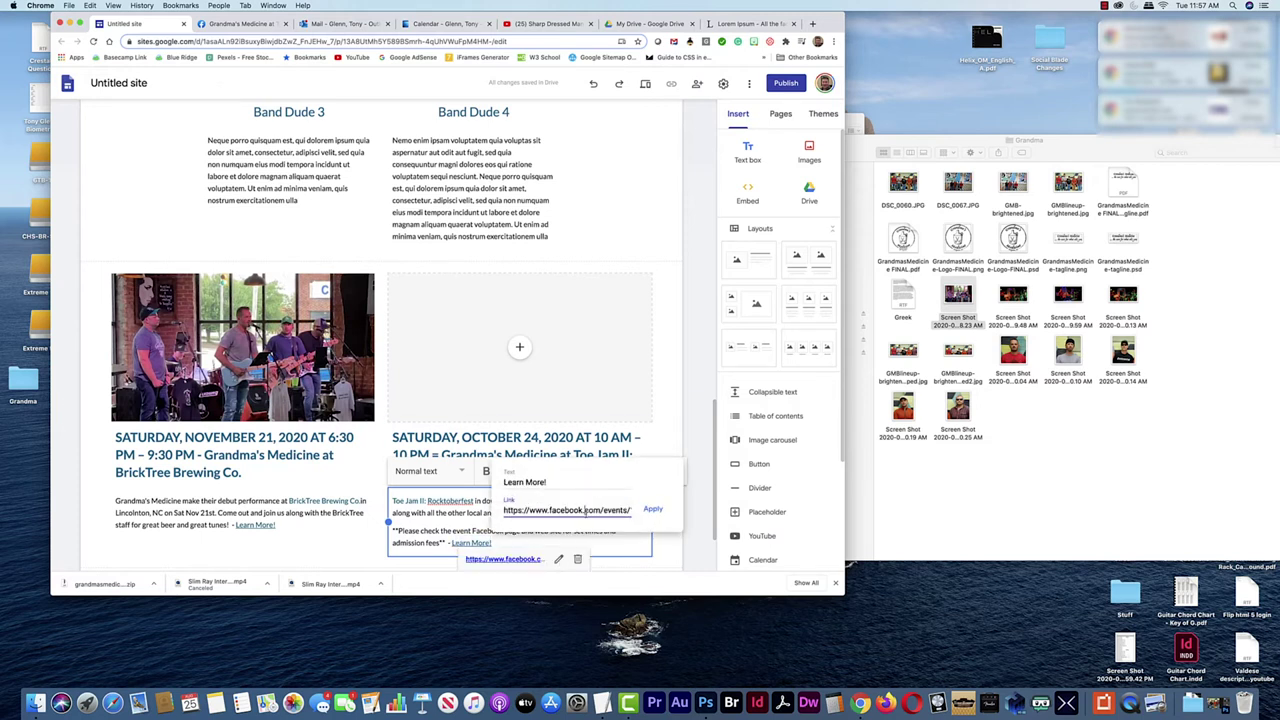
key("ctrl+a")
key("ctrl+v")
left_click(664, 508)
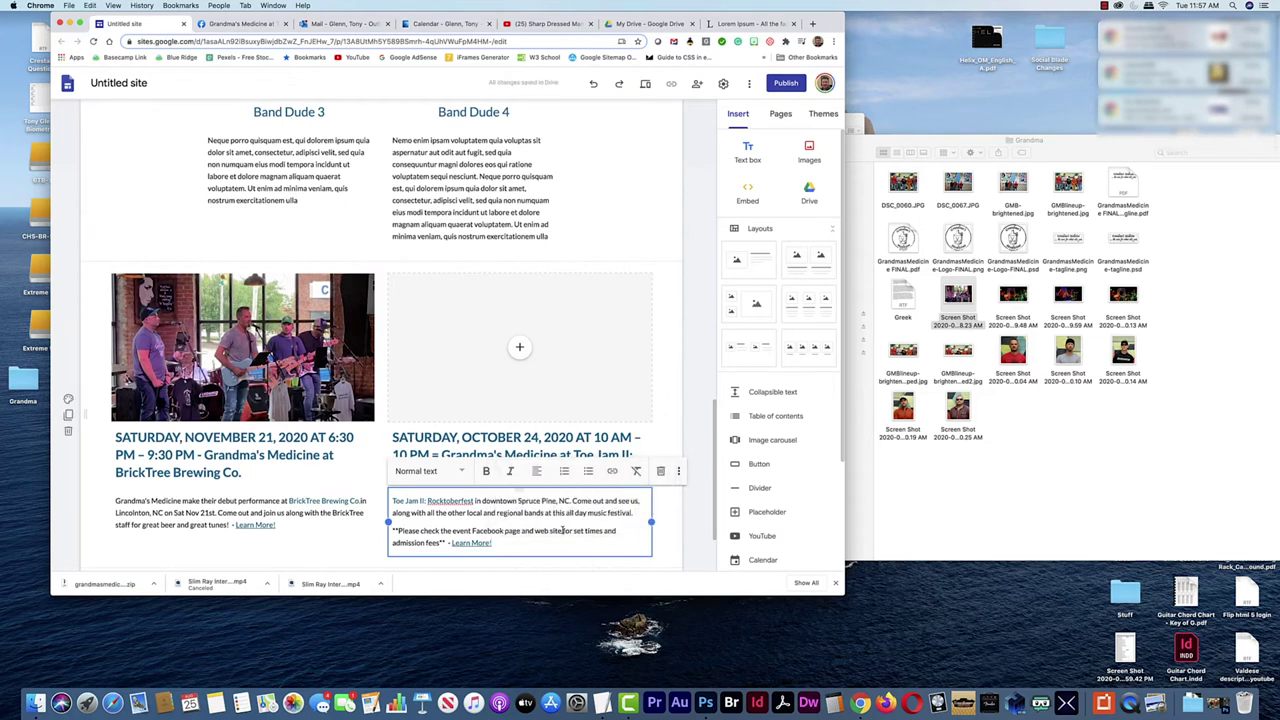
left_click(1007, 460)
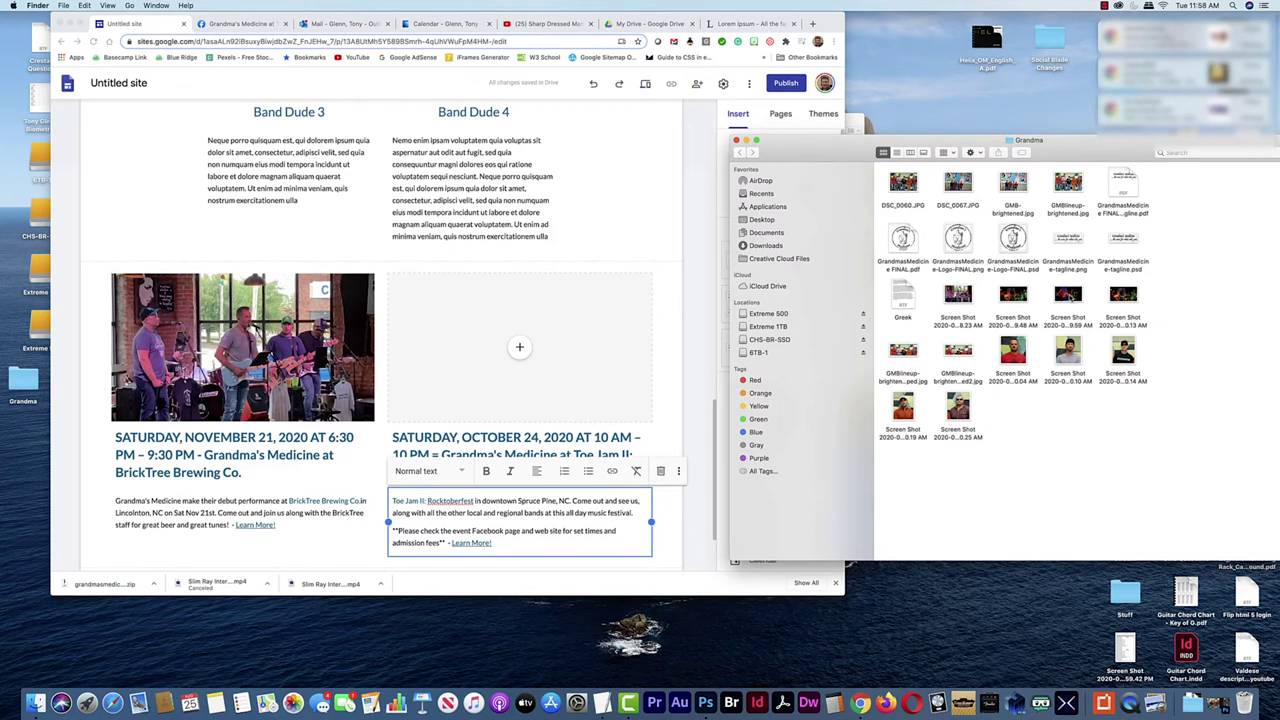
Drop a colourful live-stage band photo from the Grandma folder into the October 24 card's image slot
left_click_drag(1067, 300, 512, 350)
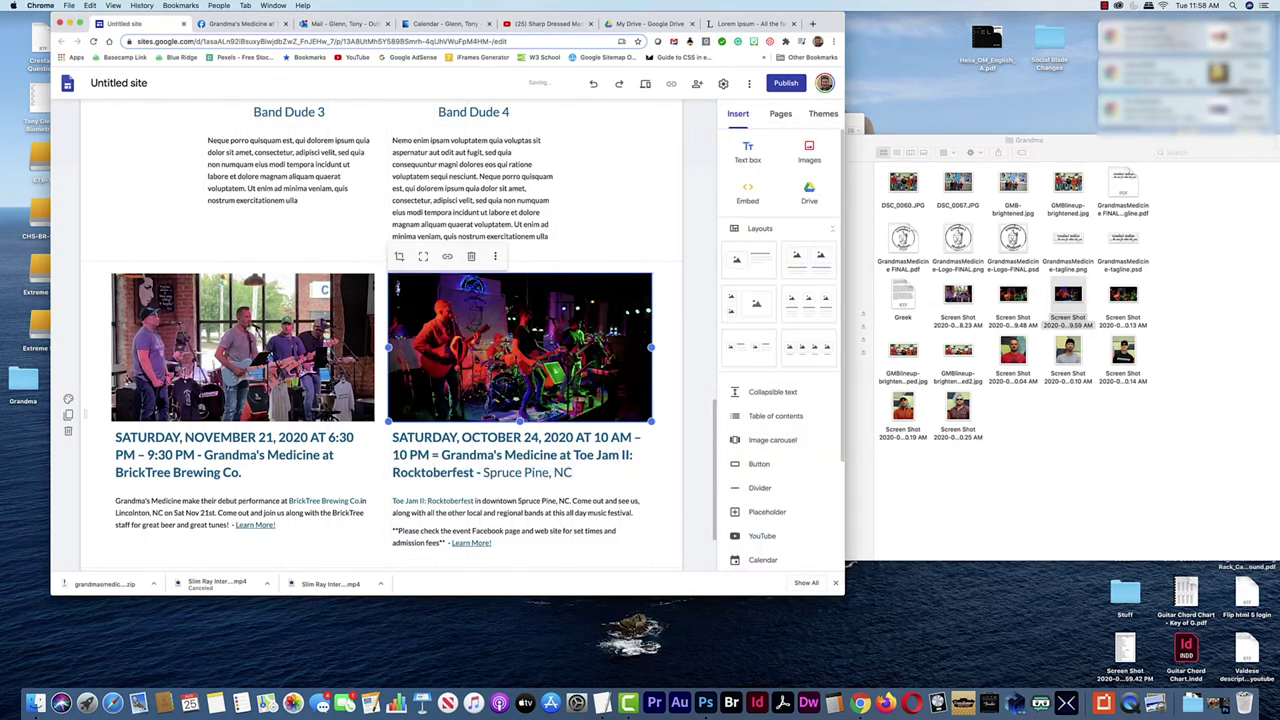
scroll(555, 477, "down", 2)
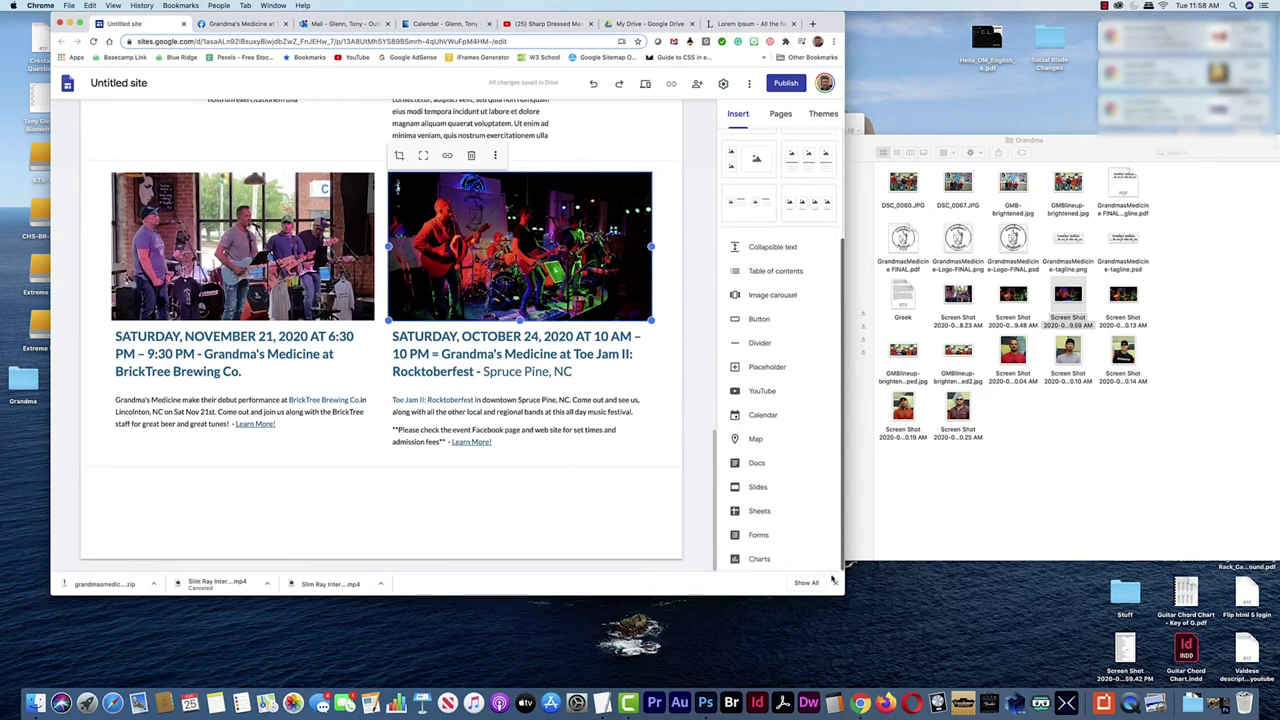
scroll(806, 514, "down", 3)
scroll(810, 500, "up", 3)
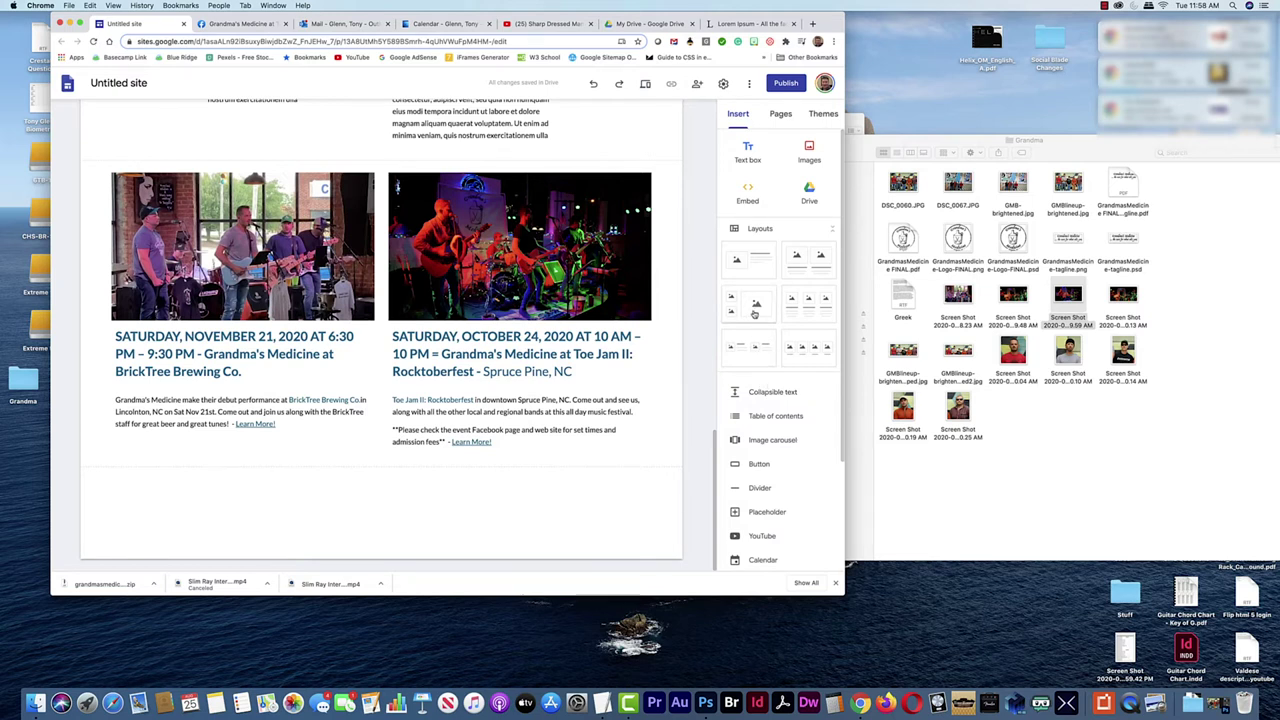
Add a three-image layout below the events, fill all three slots with concert photos, and add an image-and-text section beneath
left_click_drag(754, 314, 497, 476)
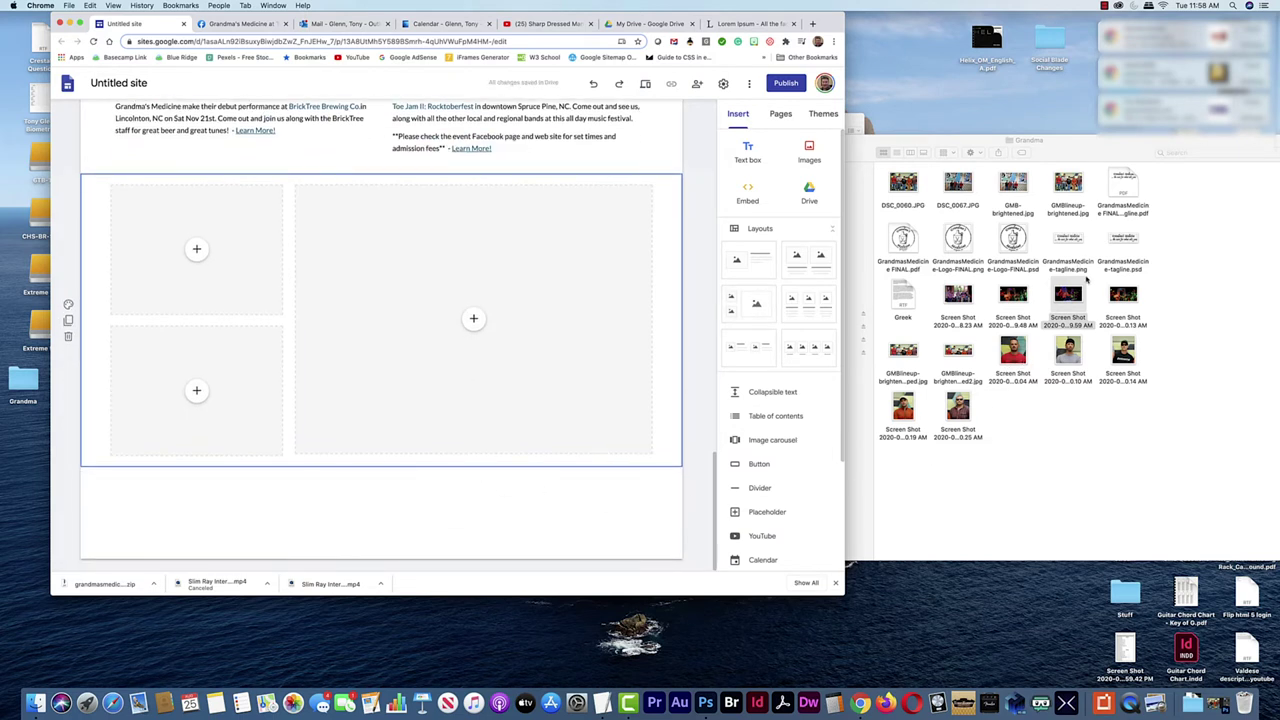
left_click_drag(1128, 298, 200, 285)
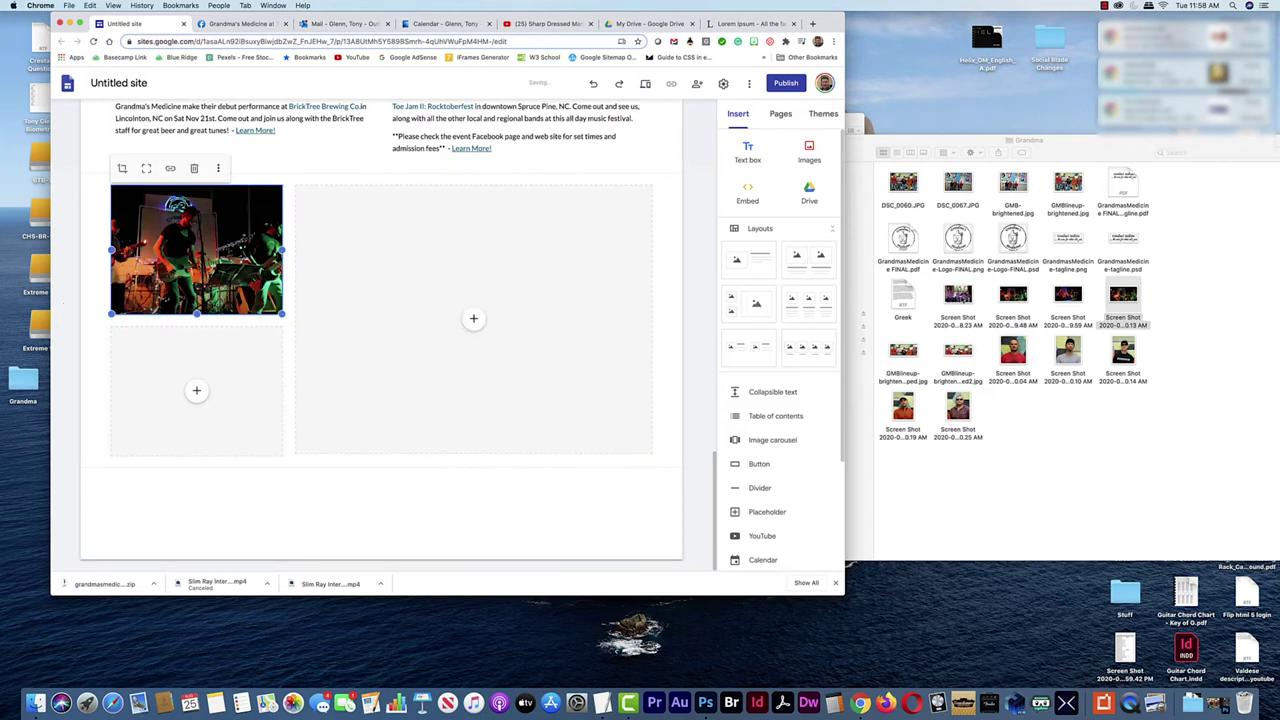
left_click_drag(1013, 295, 223, 373)
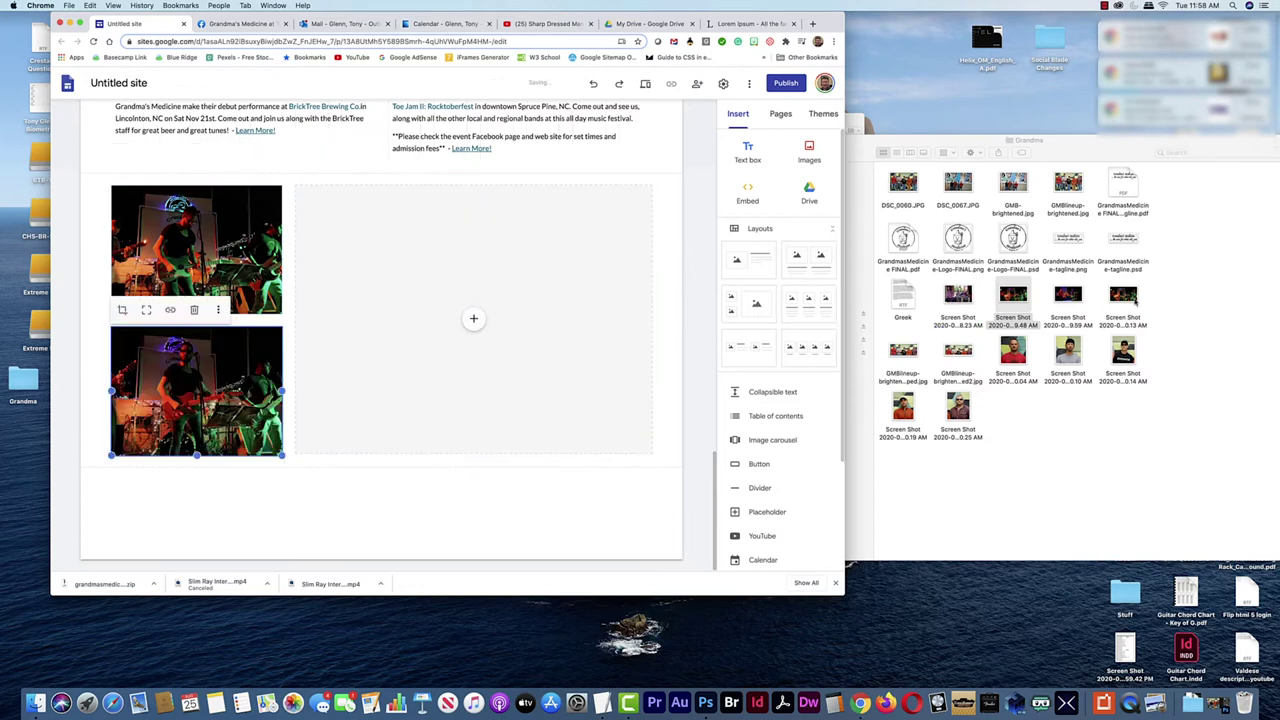
left_click_drag(1123, 295, 509, 329)
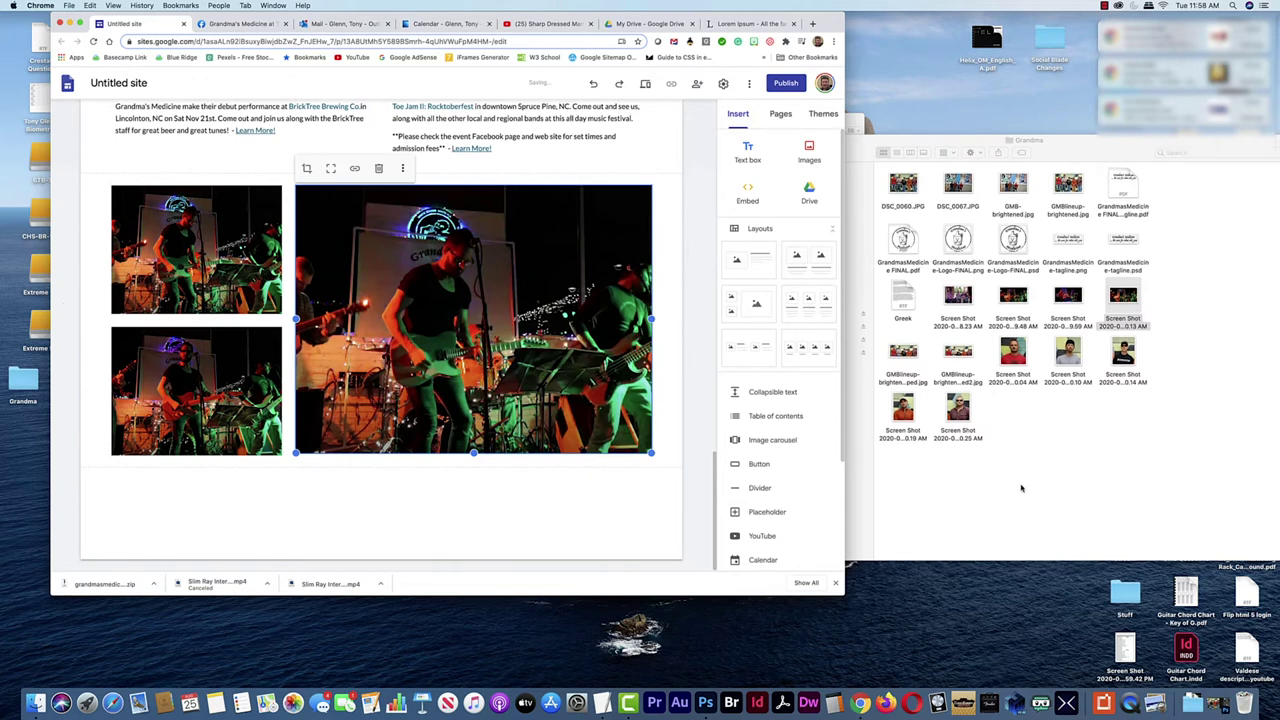
left_click(356, 504)
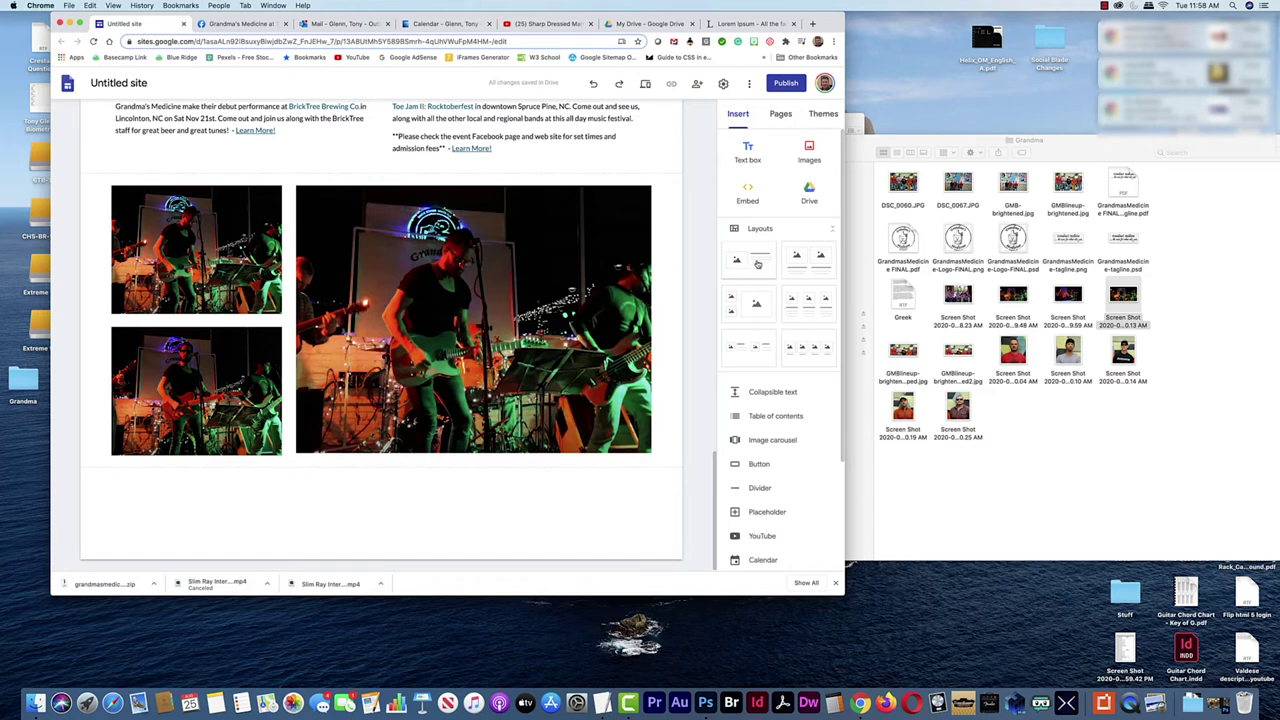
left_click_drag(757, 264, 437, 522)
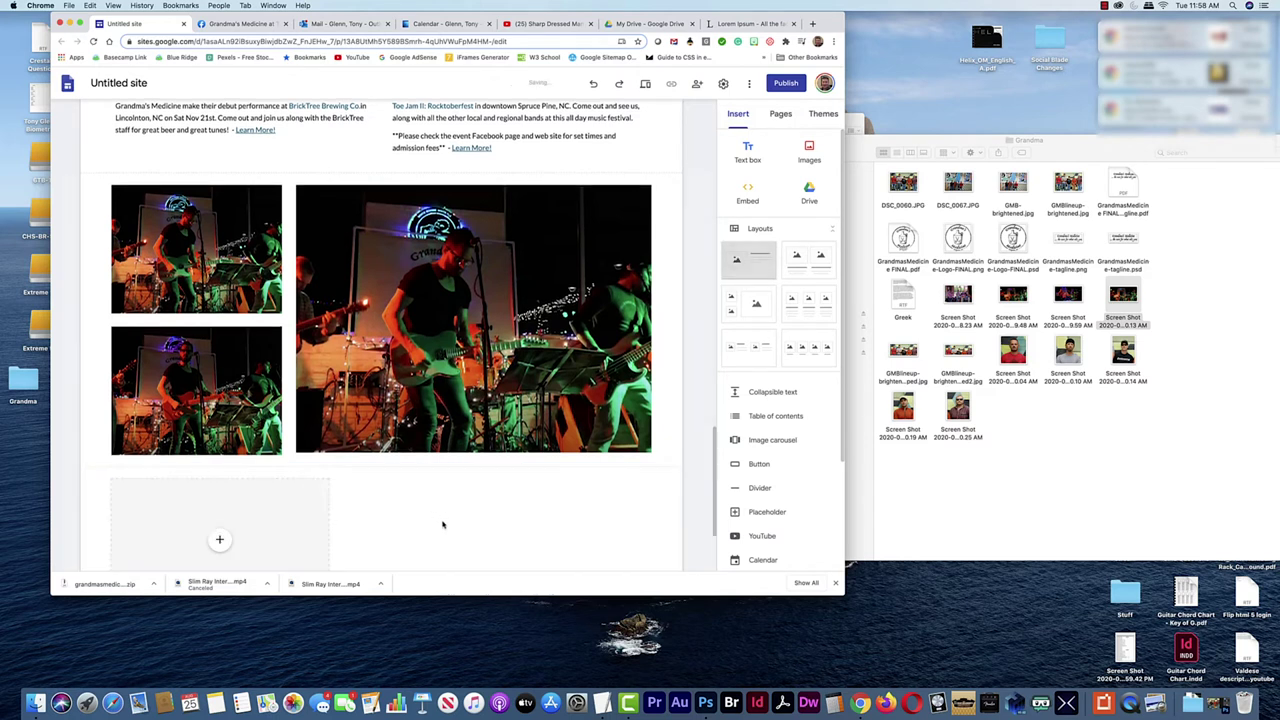
Delete the new section's image placeholder and stretch its text box to full page width
left_click(262, 421)
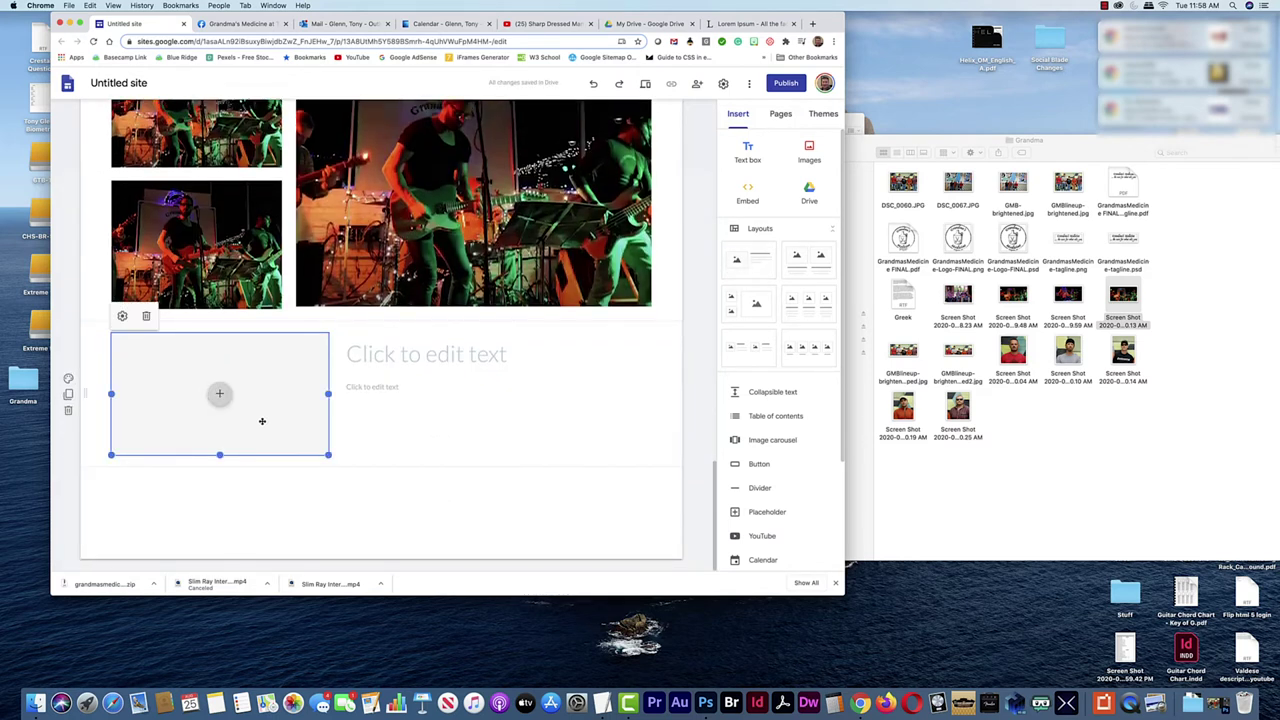
key("BackSpace")
left_click(346, 426)
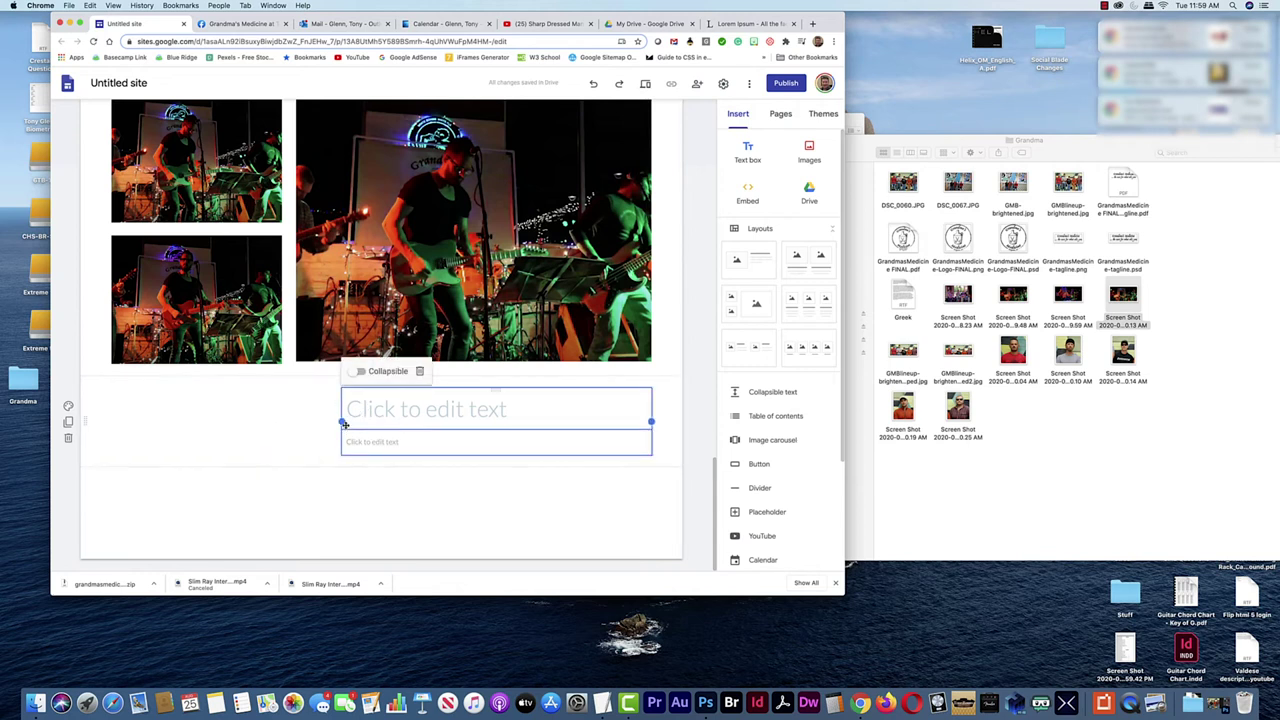
left_click_drag(346, 426, 110, 421)
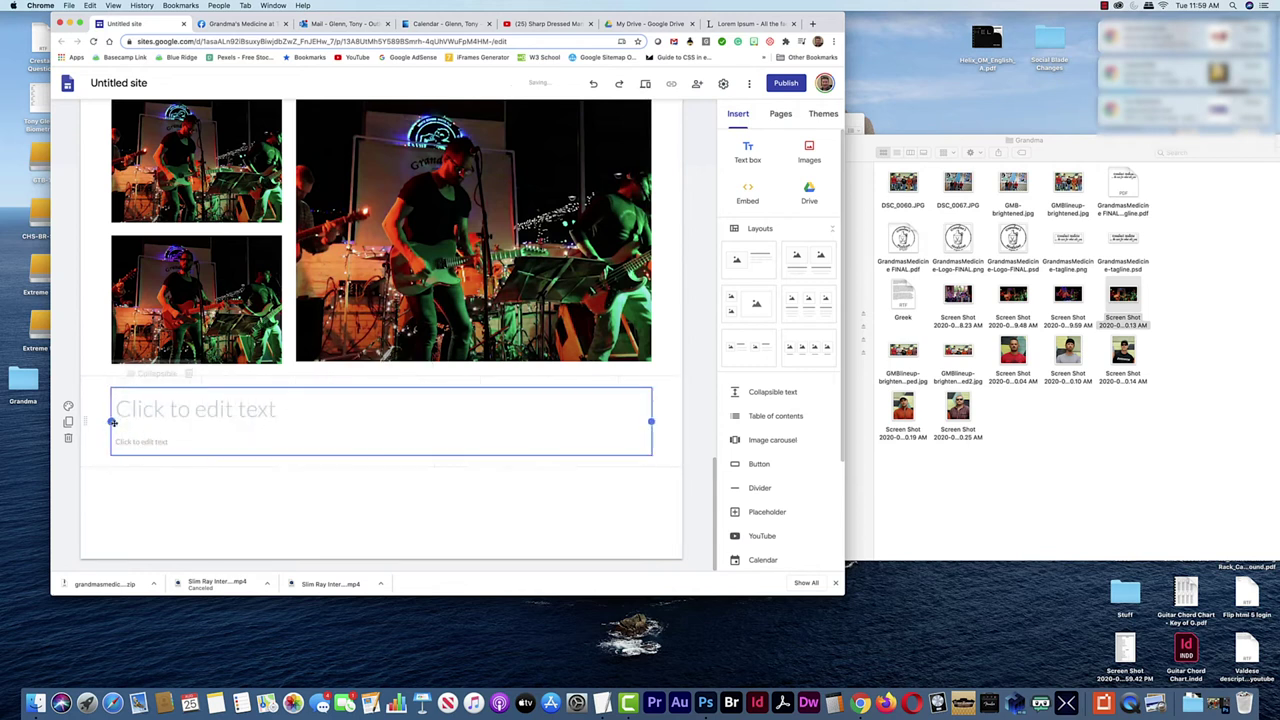
Type the title 'Grandma's Medicine -' into the full-width text box
left_click(262, 414)
type("Grandmas")
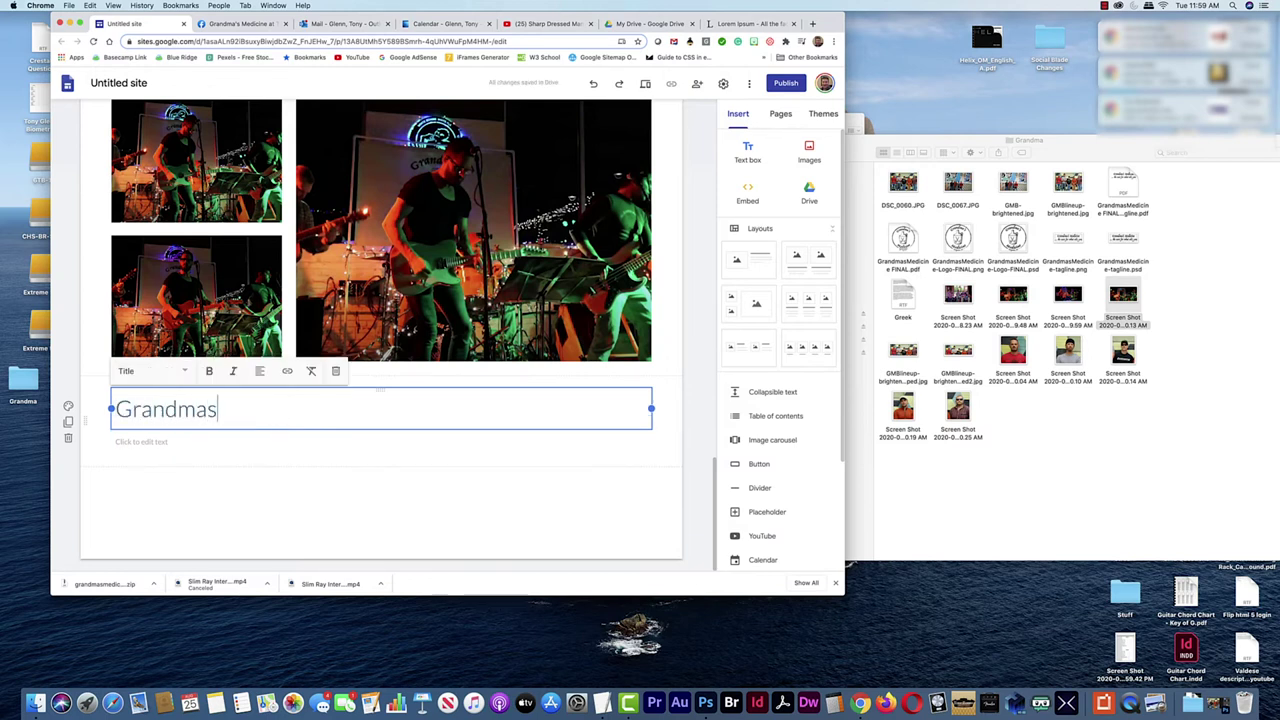
key("BackSpace")
type("'s Medicine -")
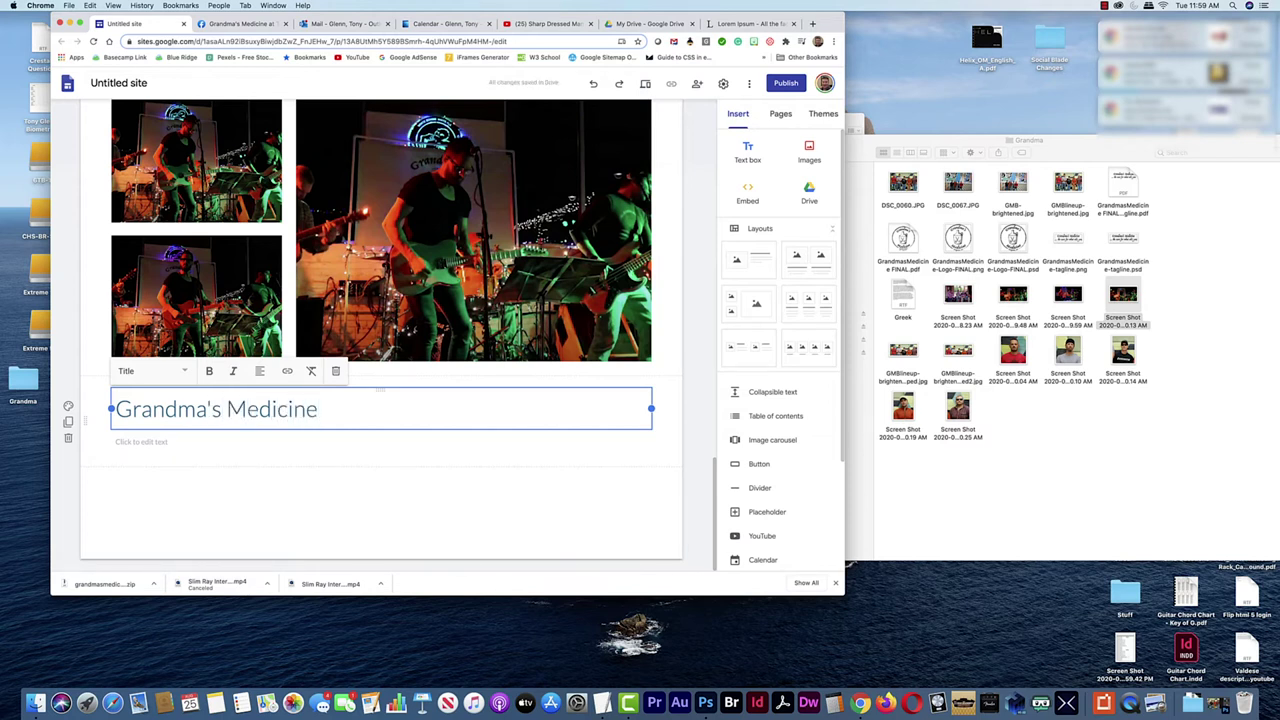
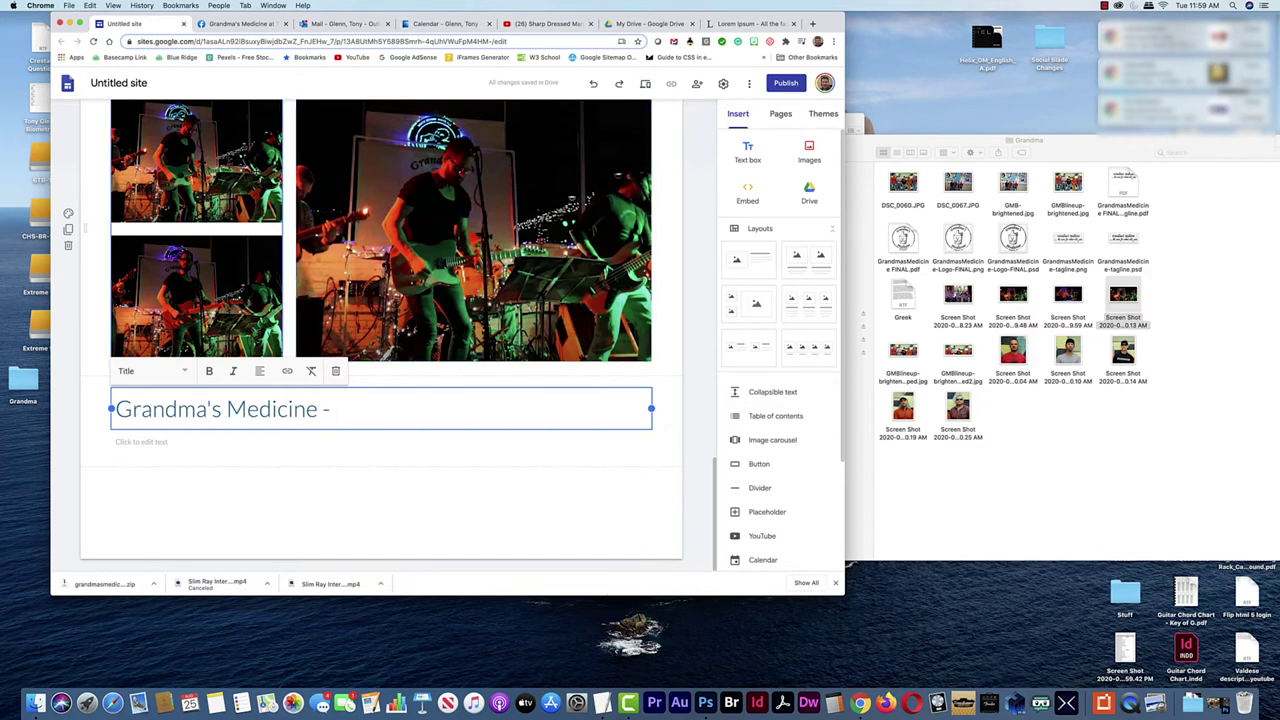
Try deleting the small left photos and adding the logo, then undo both changes
left_click(186, 147)
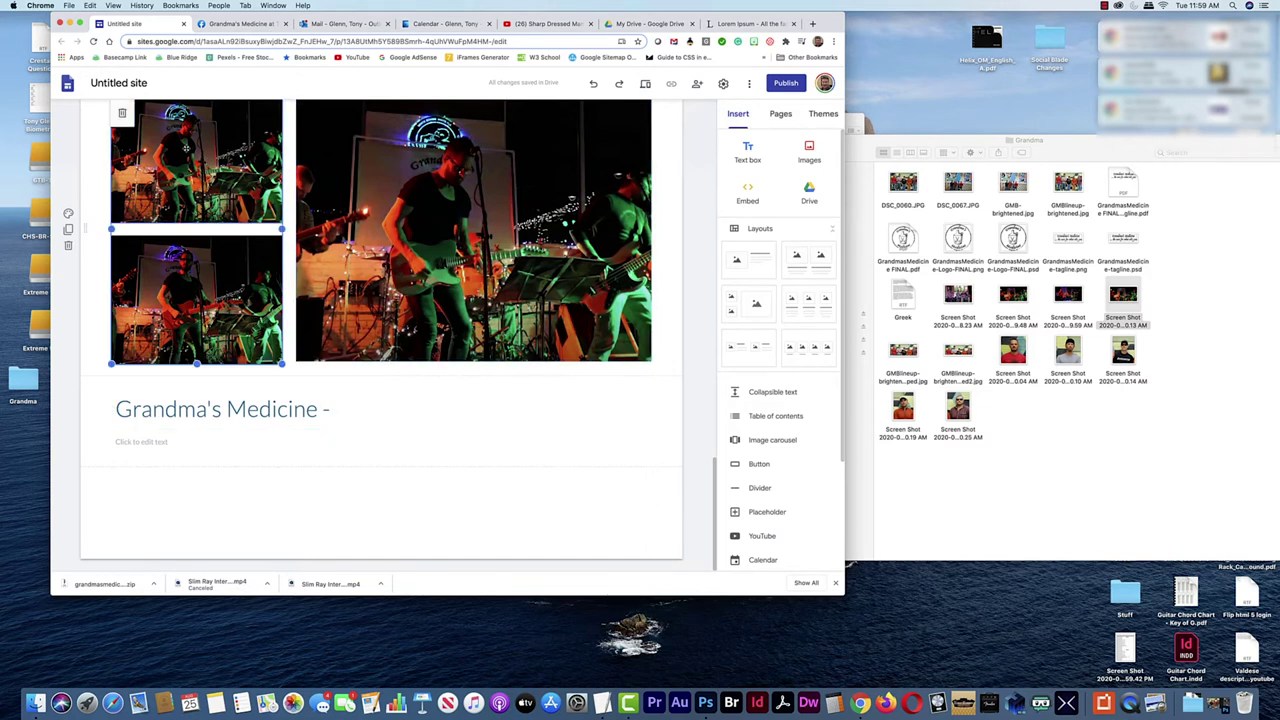
key("Delete")
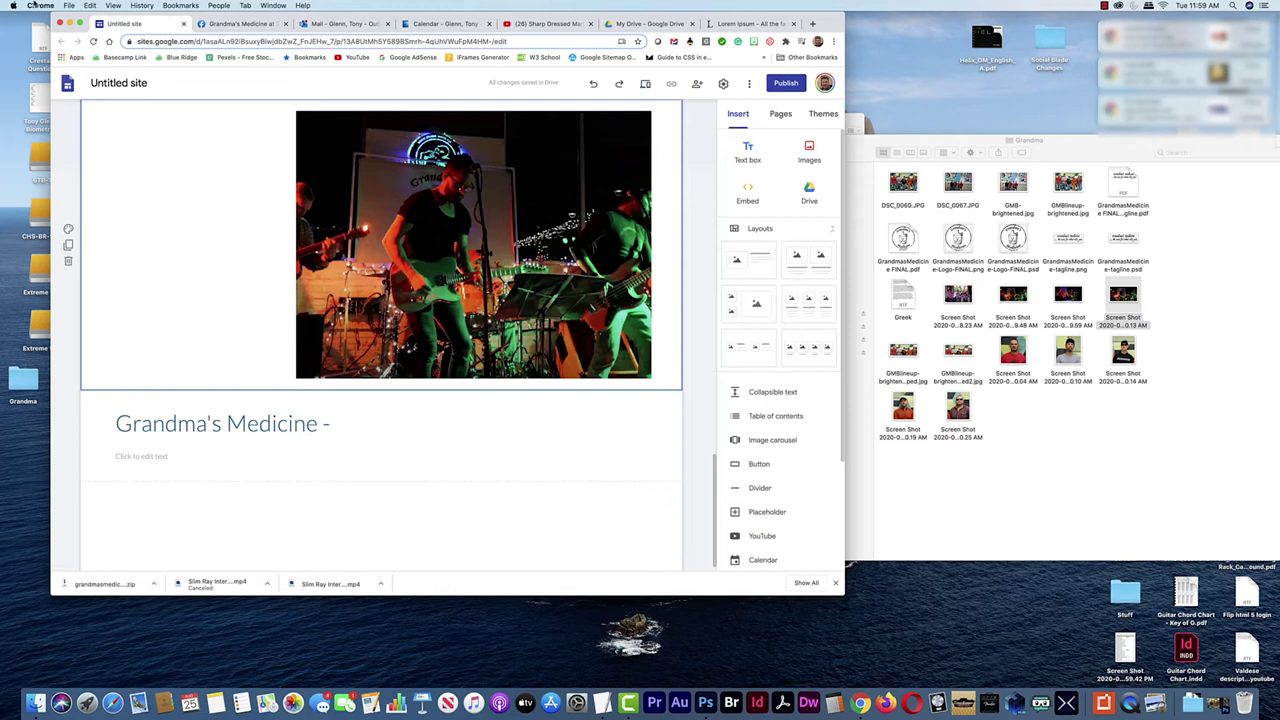
key("super+z")
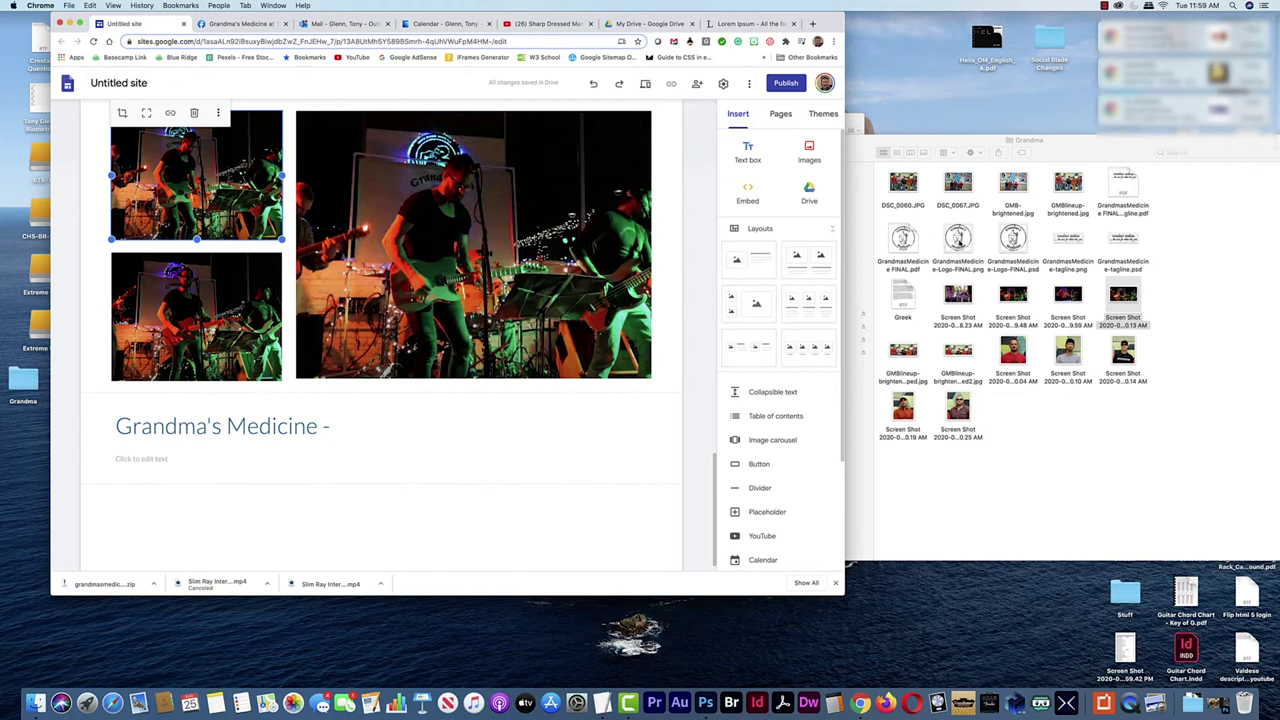
left_click_drag(958, 240, 275, 182)
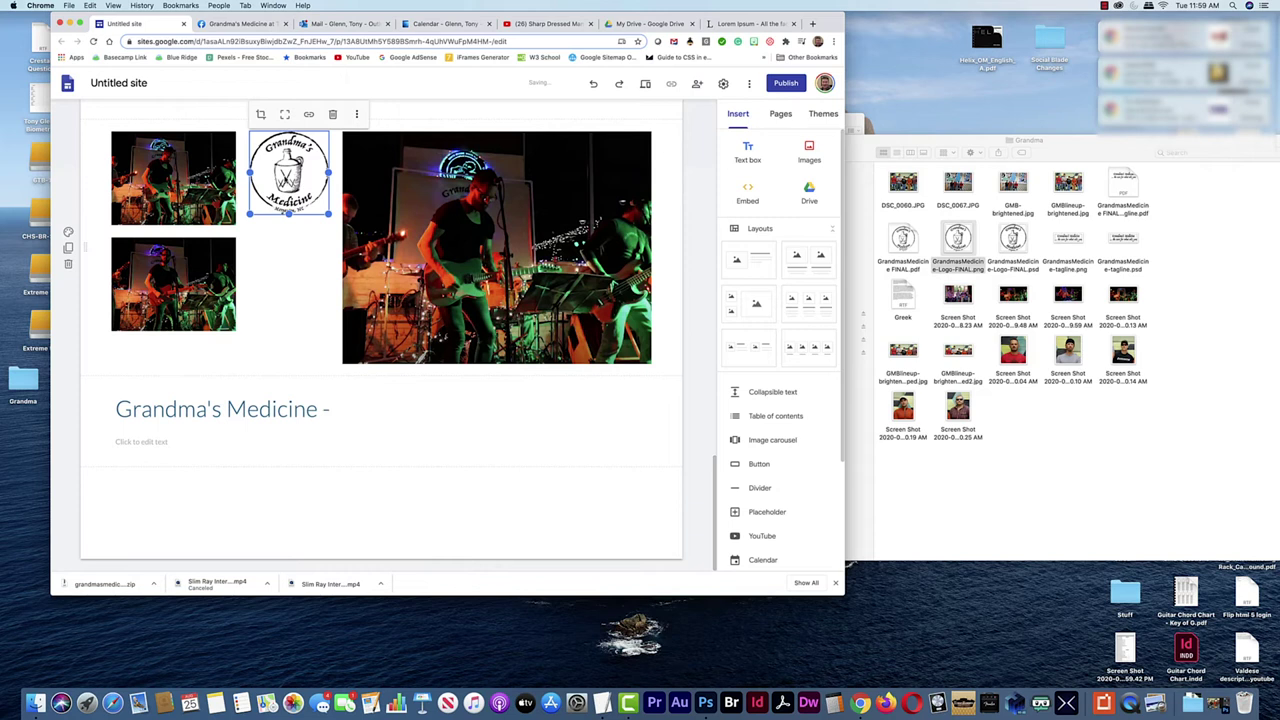
key("Delete")
Replace the top-left band photo with GrandmasMedicine-Logo-FINAL.png
left_click(204, 193)
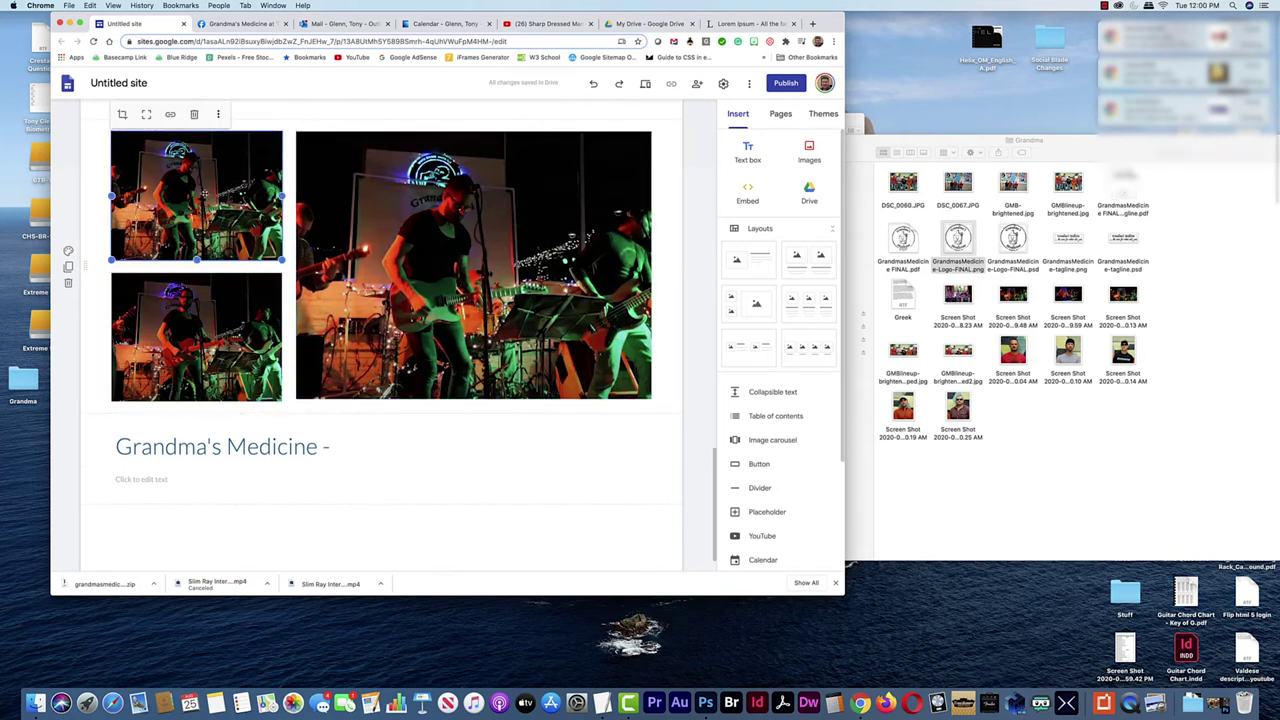
left_click(218, 115)
scroll(300, 115, "down", 1)
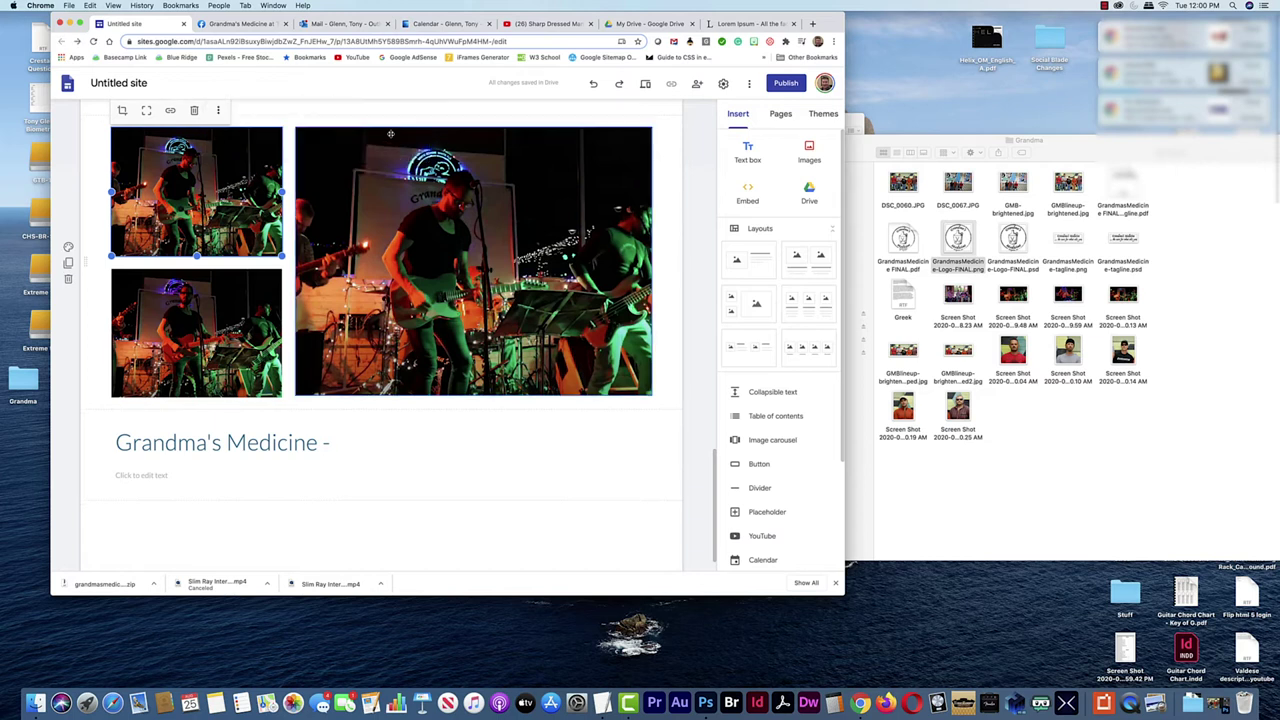
left_click(217, 112)
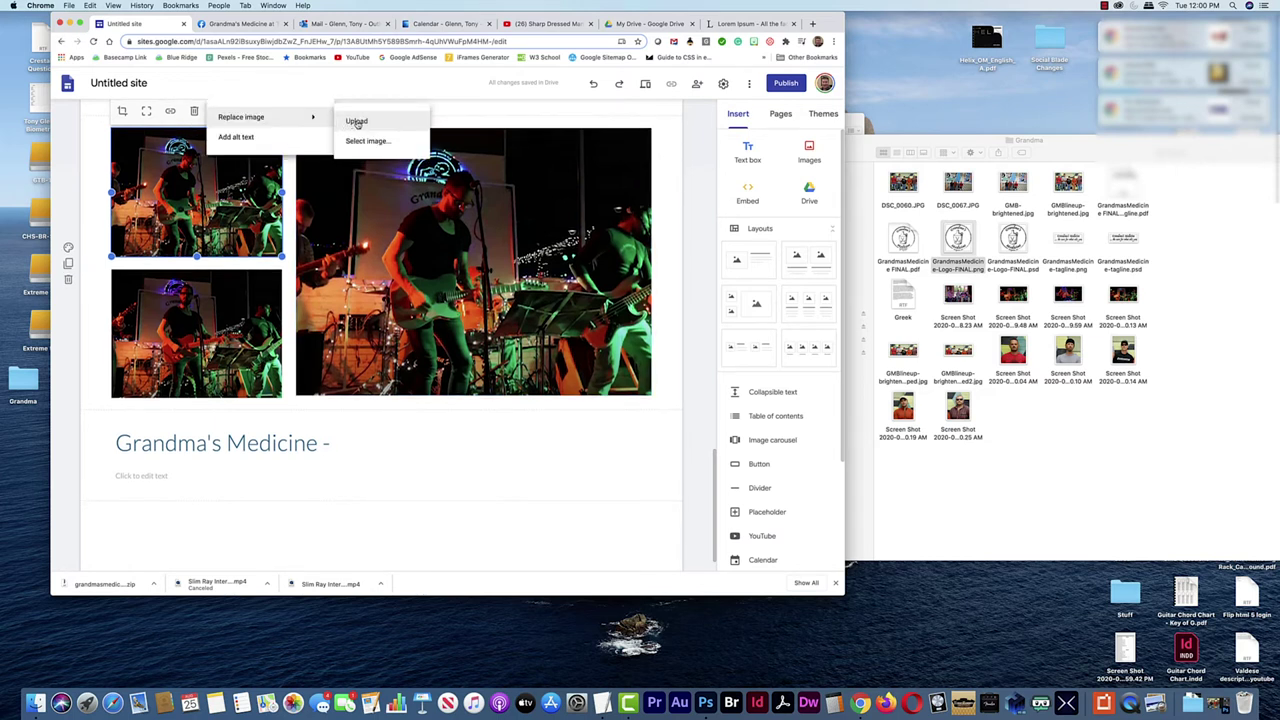
left_click(377, 125)
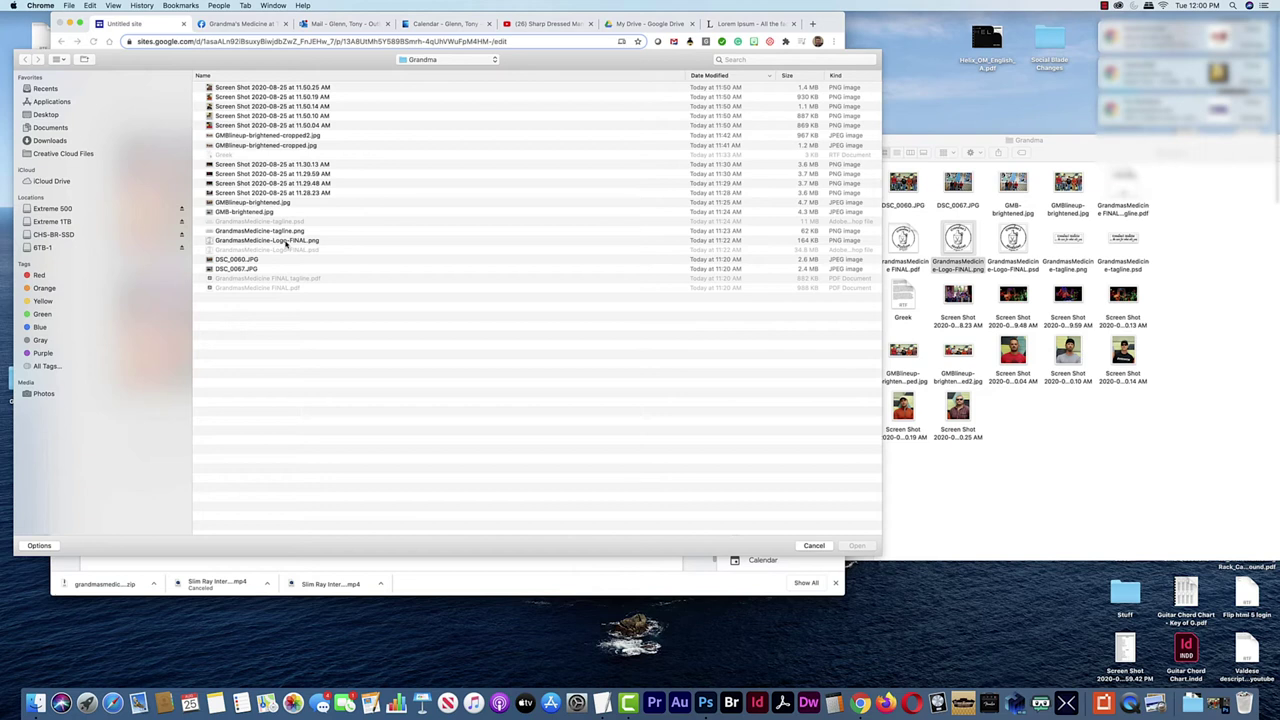
left_click(287, 242)
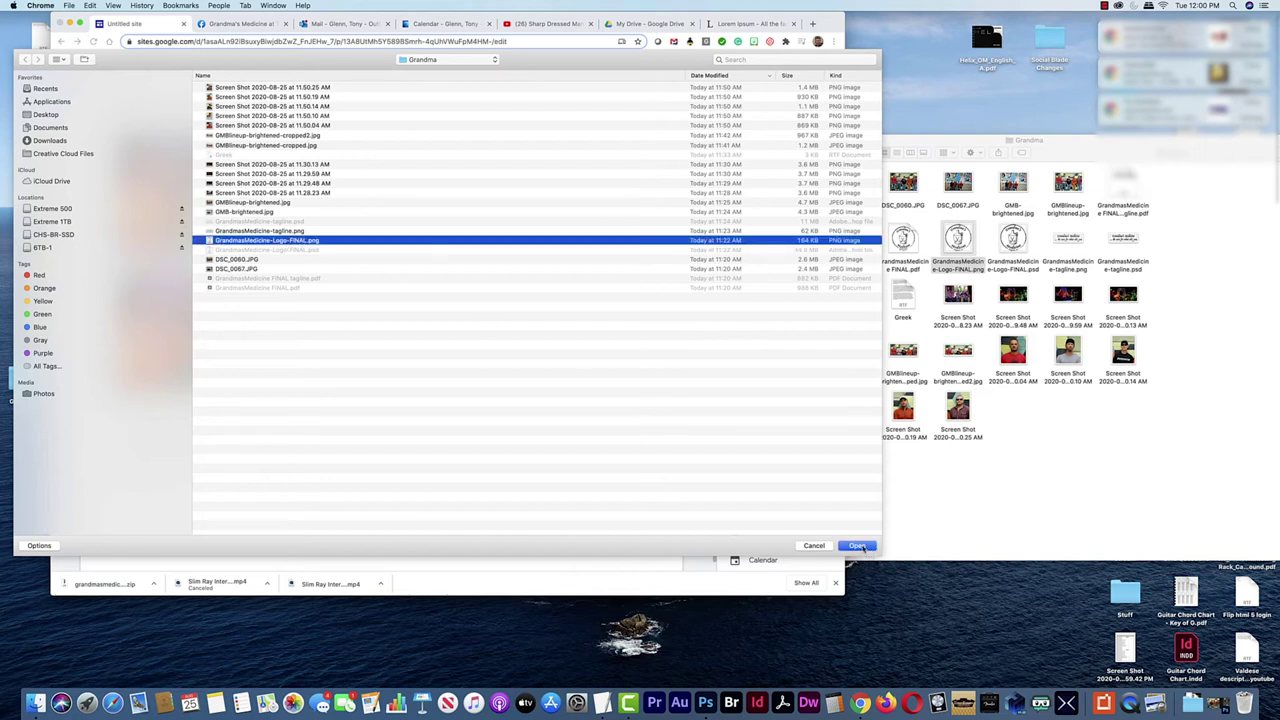
left_click(857, 545)
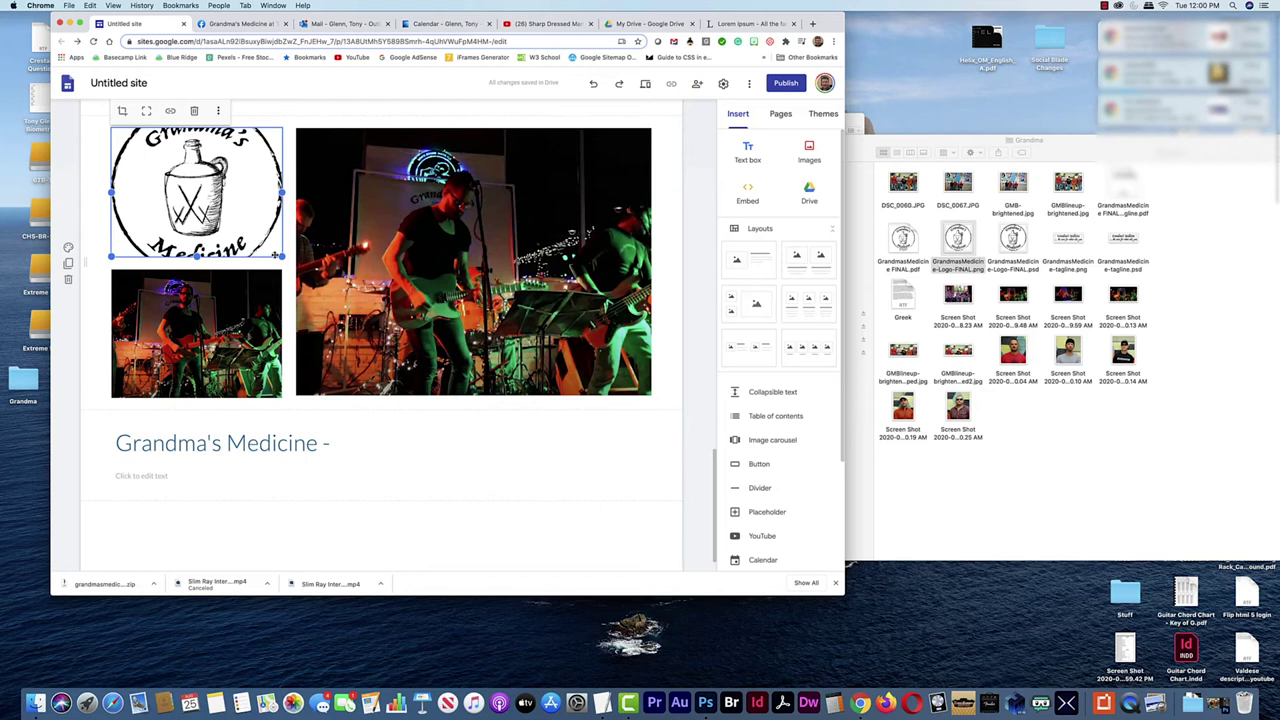
Resize the logo to fit the left column beside the stage photo
left_click_drag(282, 257, 174, 278)
left_click_drag(236, 203, 284, 207)
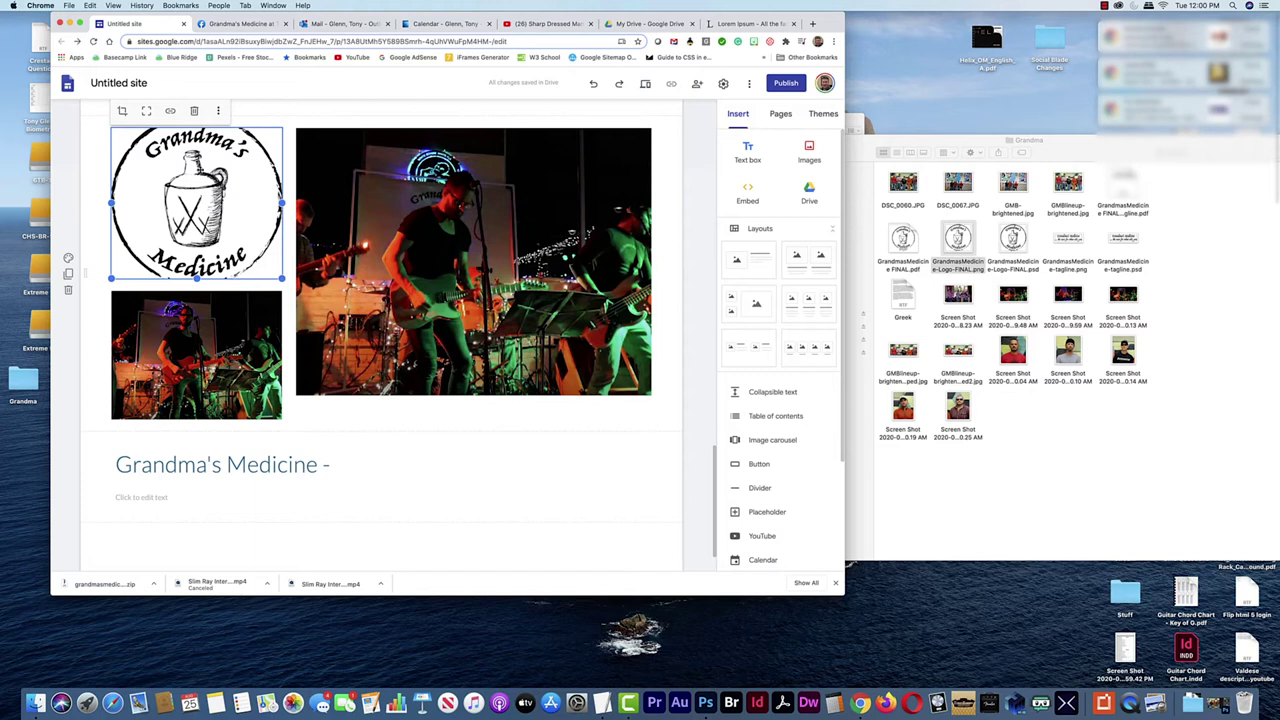
right_click(205, 175)
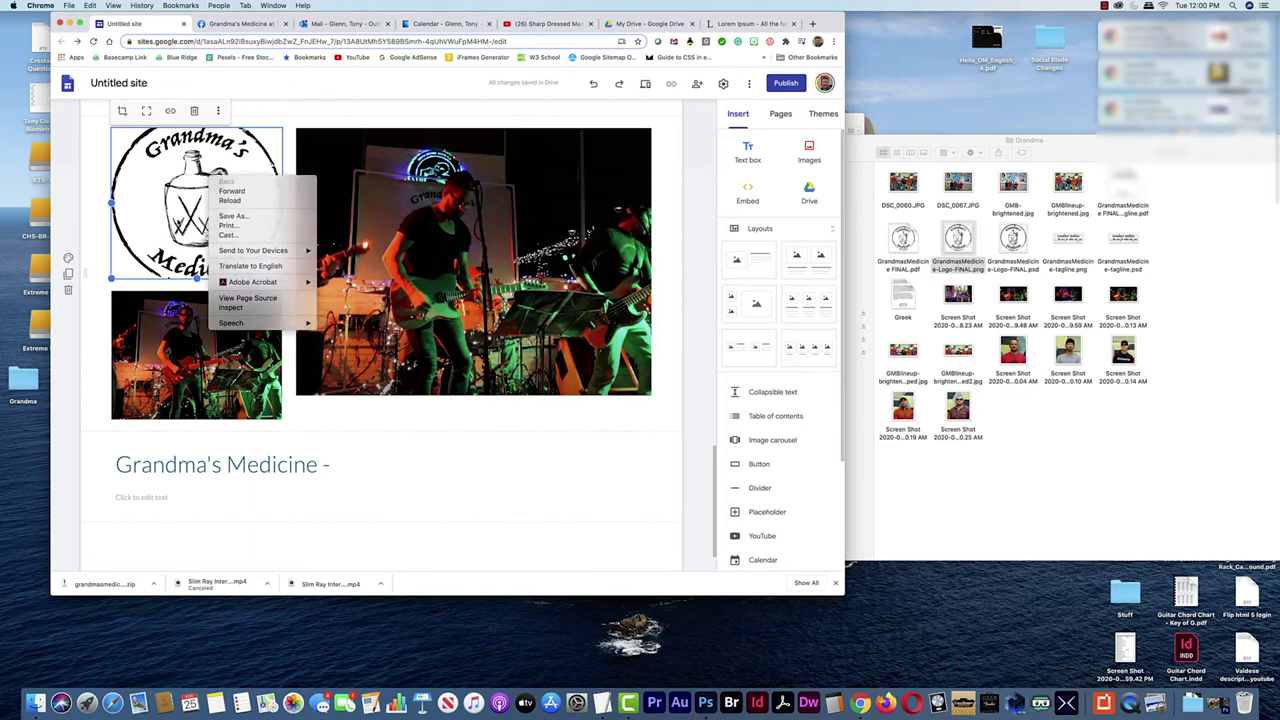
left_click(179, 218)
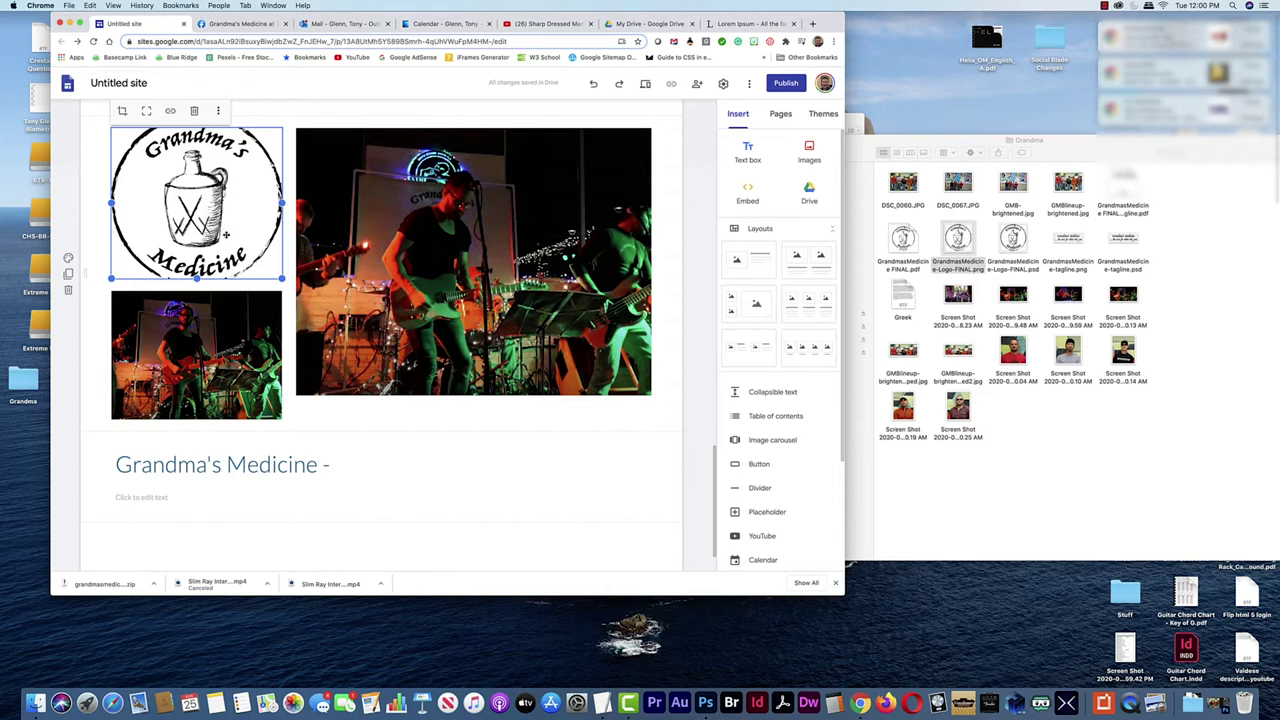
key("super+Tab")
key("super+Tab")
key("super+Tab")
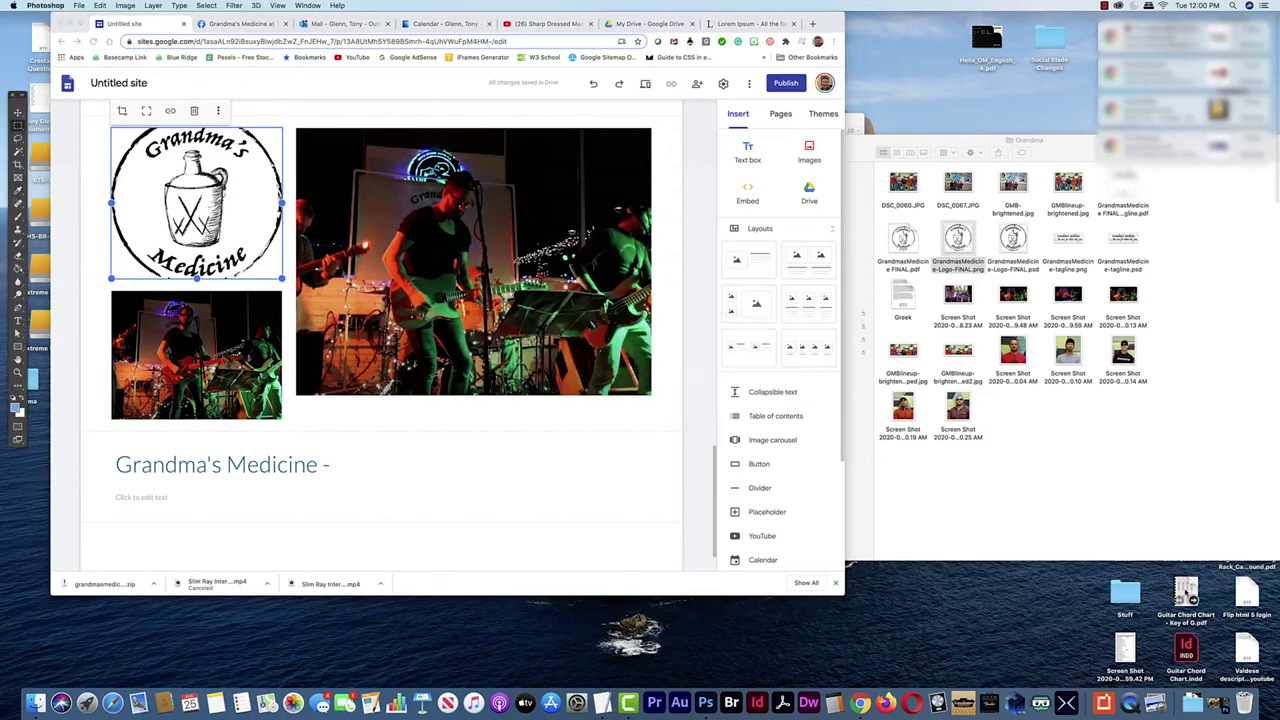
Open GrandmasMedicine-Logo-FINAL.psd from Photoshop's recent files
left_click(705, 703)
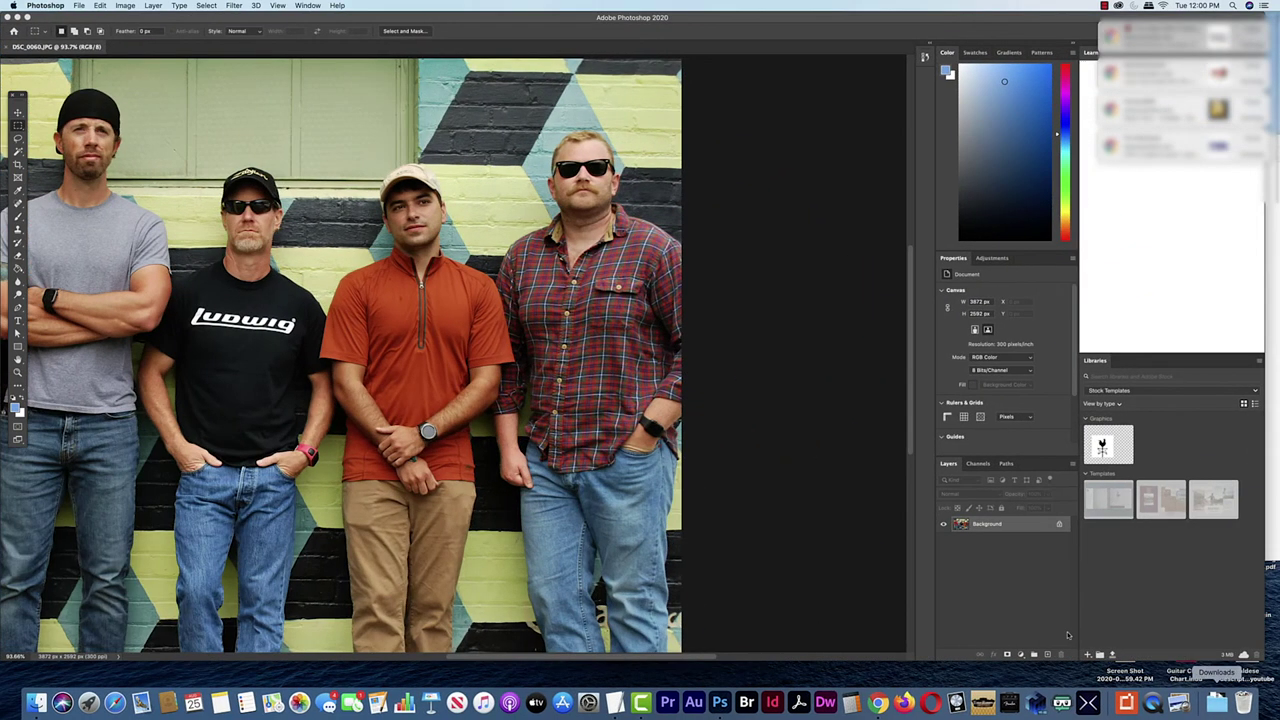
left_click(80, 6)
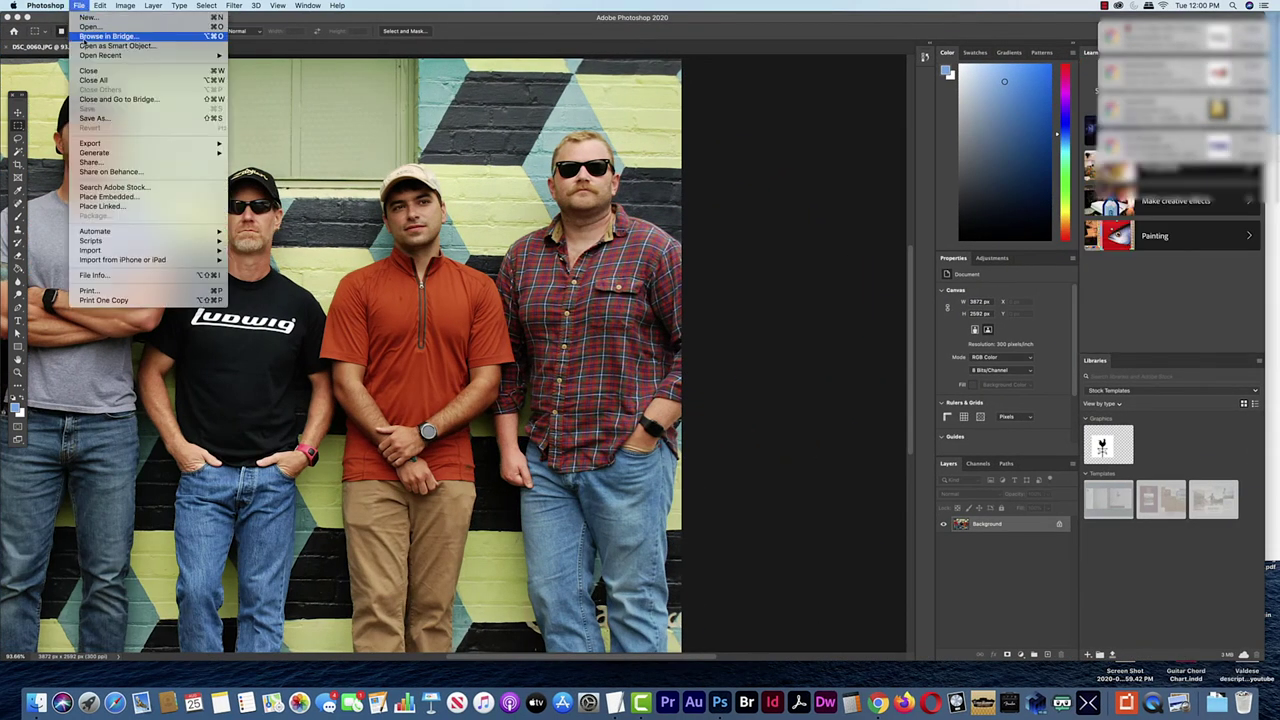
mouse_move(110, 55)
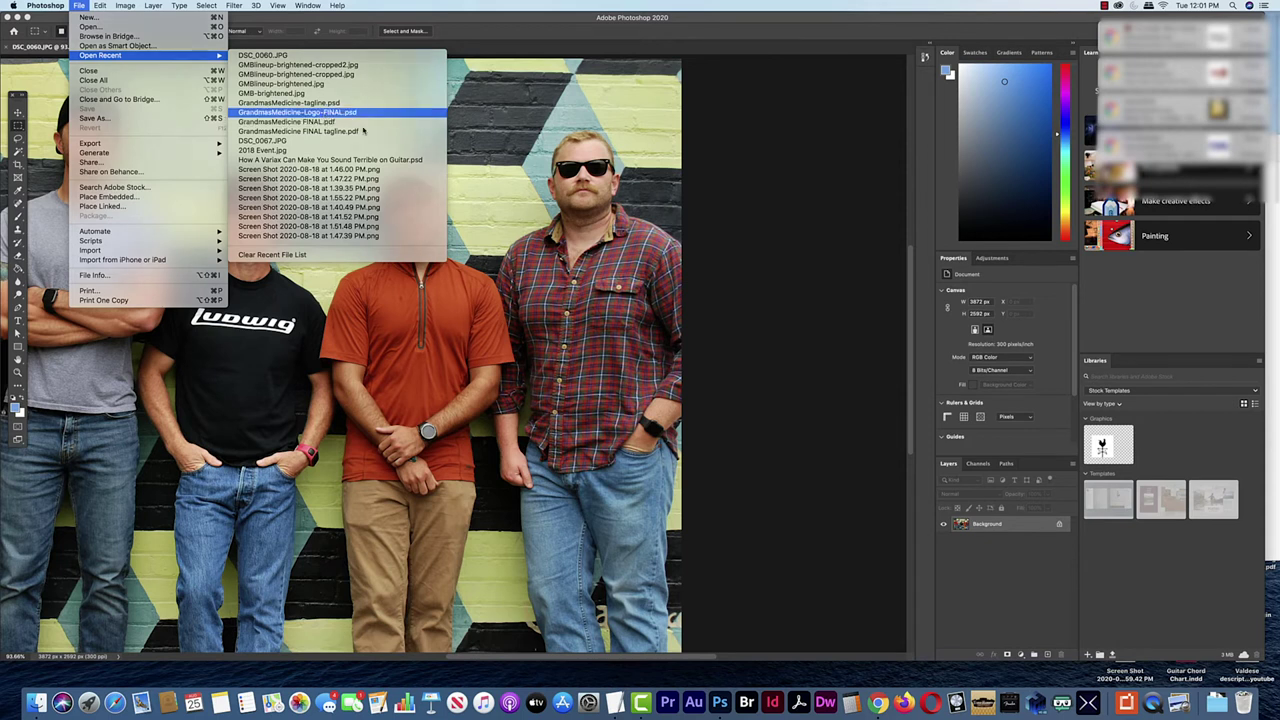
left_click(325, 112)
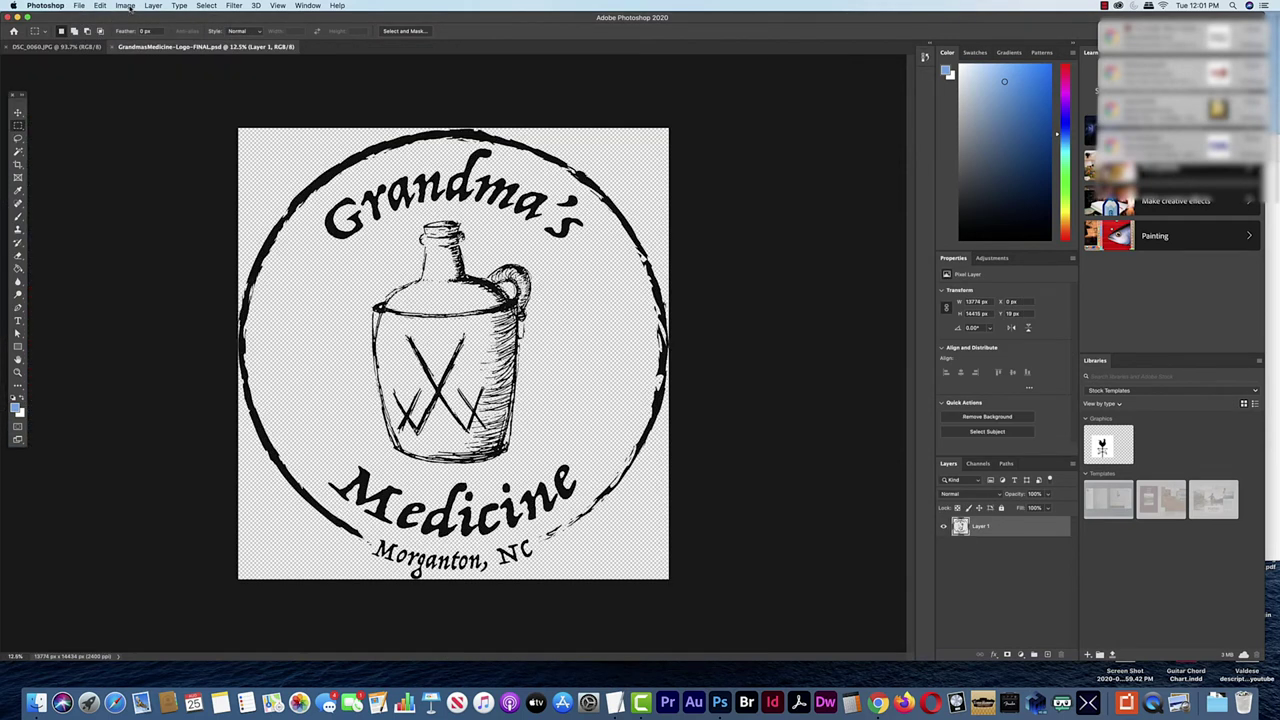
Scale the logo image down to 800 px wide (800 × 838)
left_click(125, 6)
key("Return")
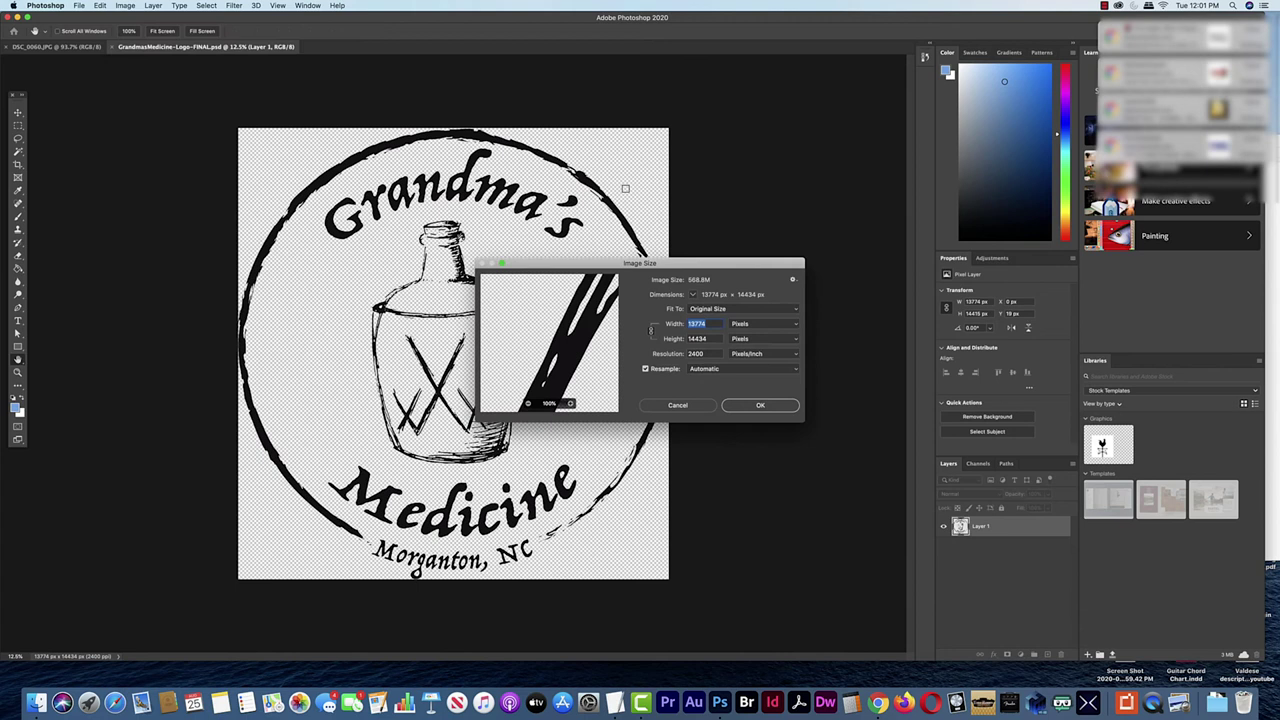
type("1000")
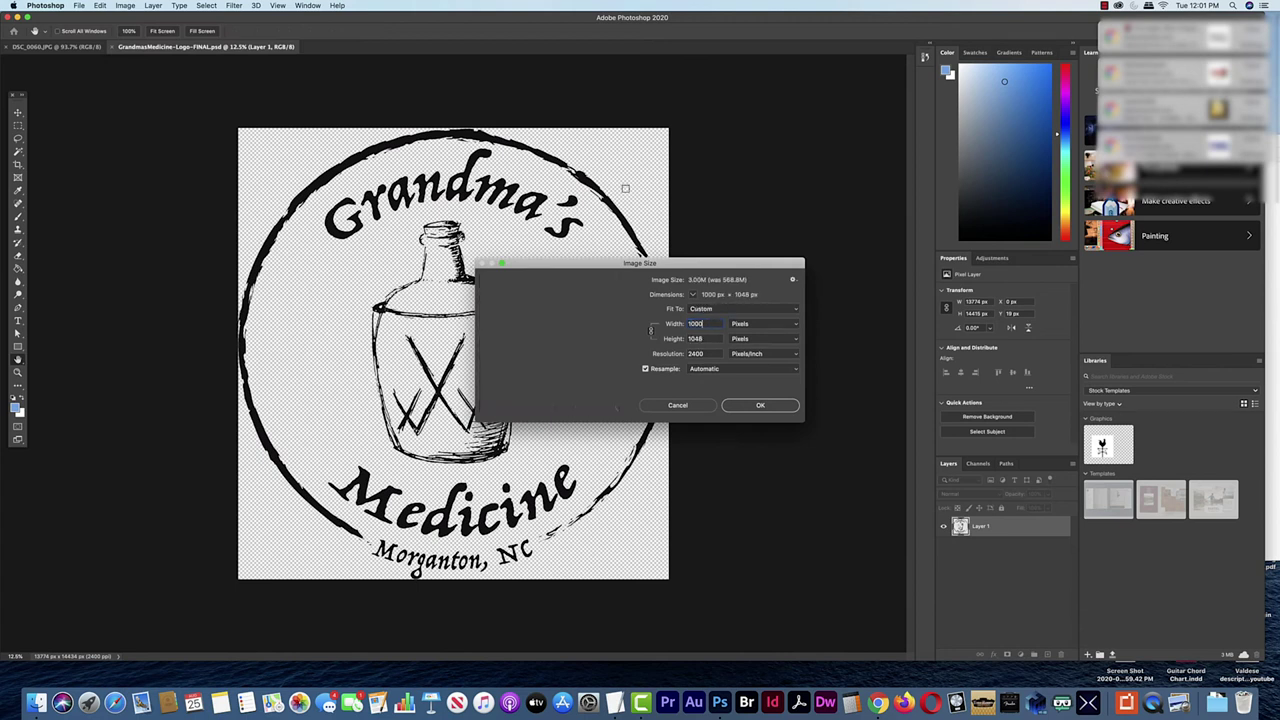
left_click(673, 323)
type("800")
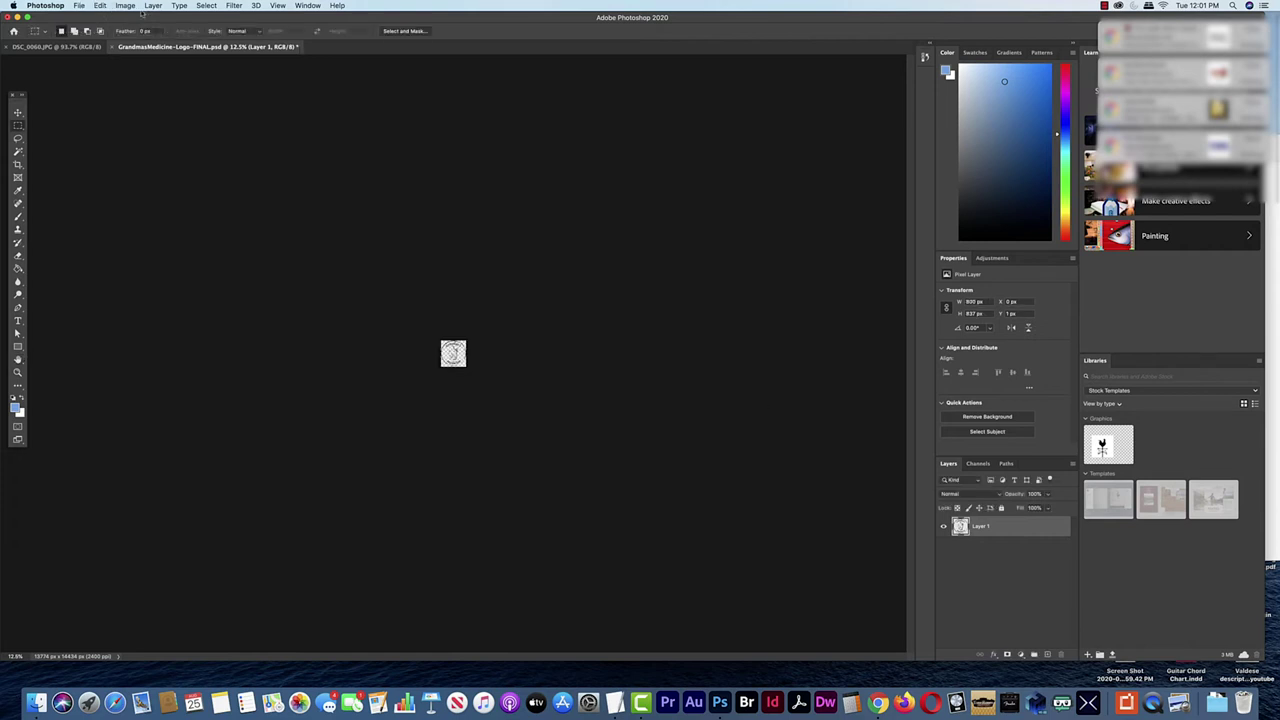
left_click(125, 6)
Pad the logo canvas to 1000 × 1000 px
left_click(142, 92)
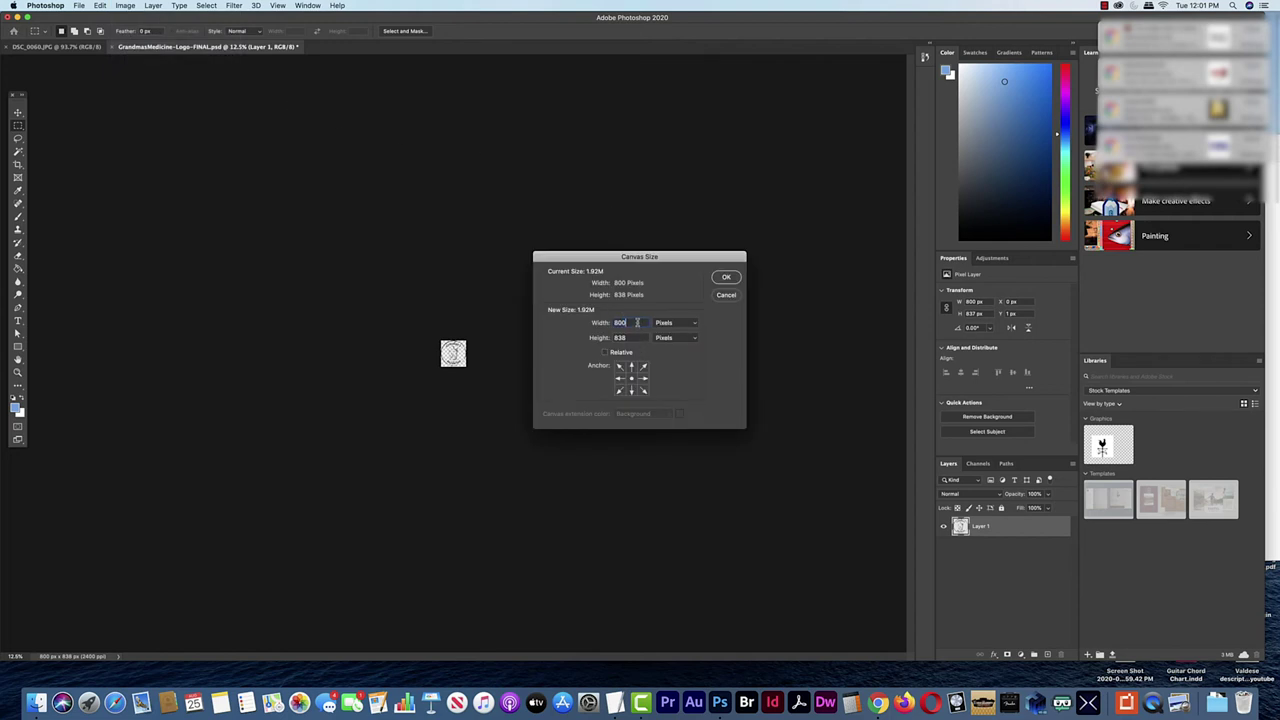
type("1")
key("Tab")
type("1000")
left_click(726, 278)
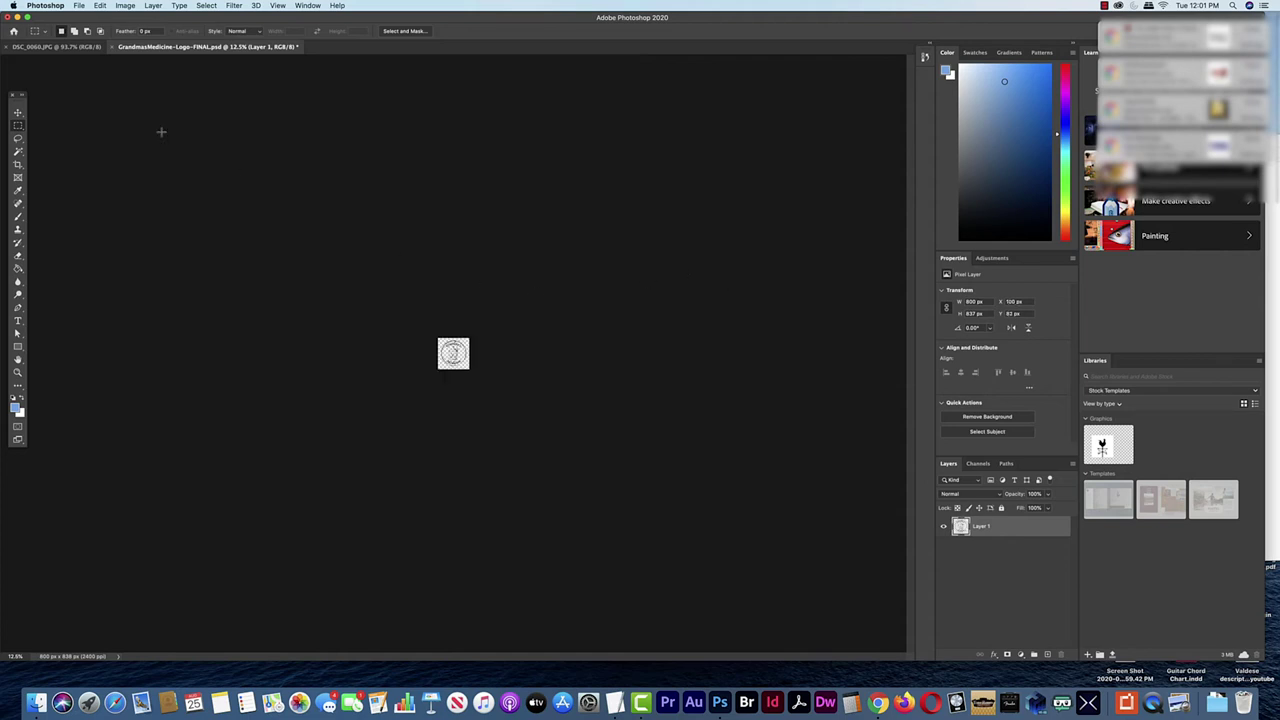
Save the logo as a PNG named GrandmasMedicine-Logo-spaced.png with default PNG options
left_click(78, 5)
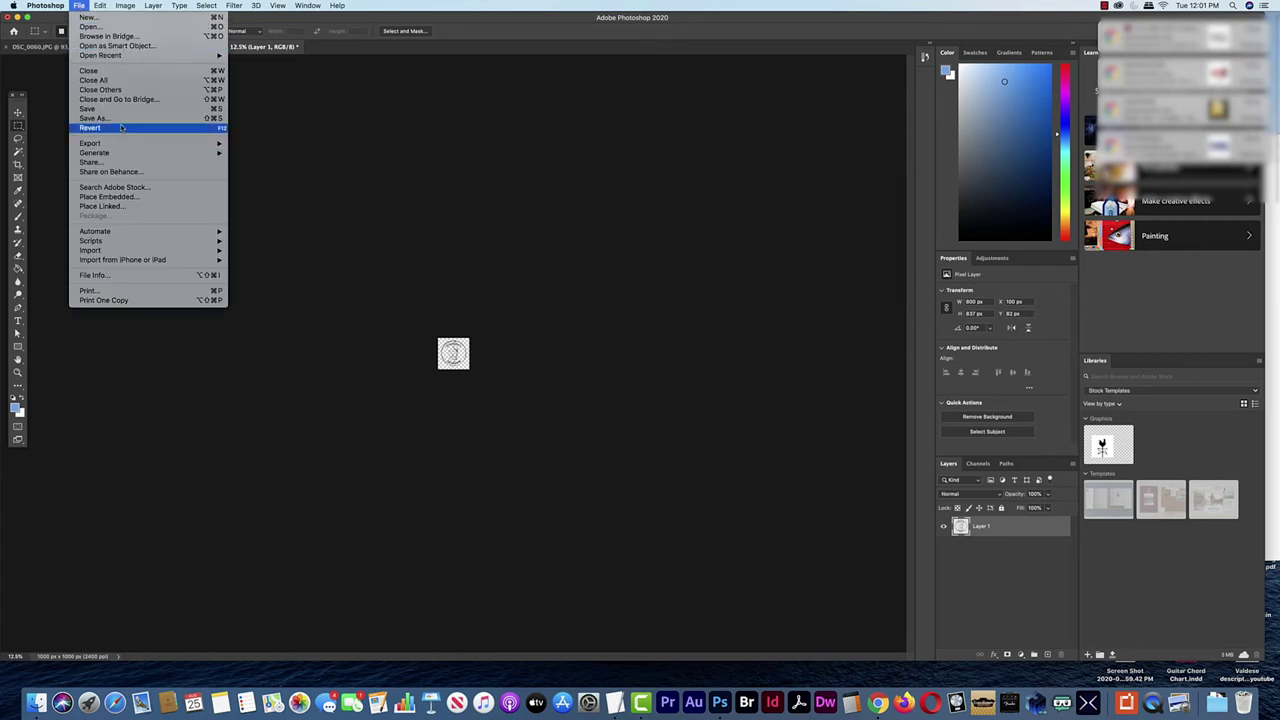
left_click(634, 183)
key("shift+super+s")
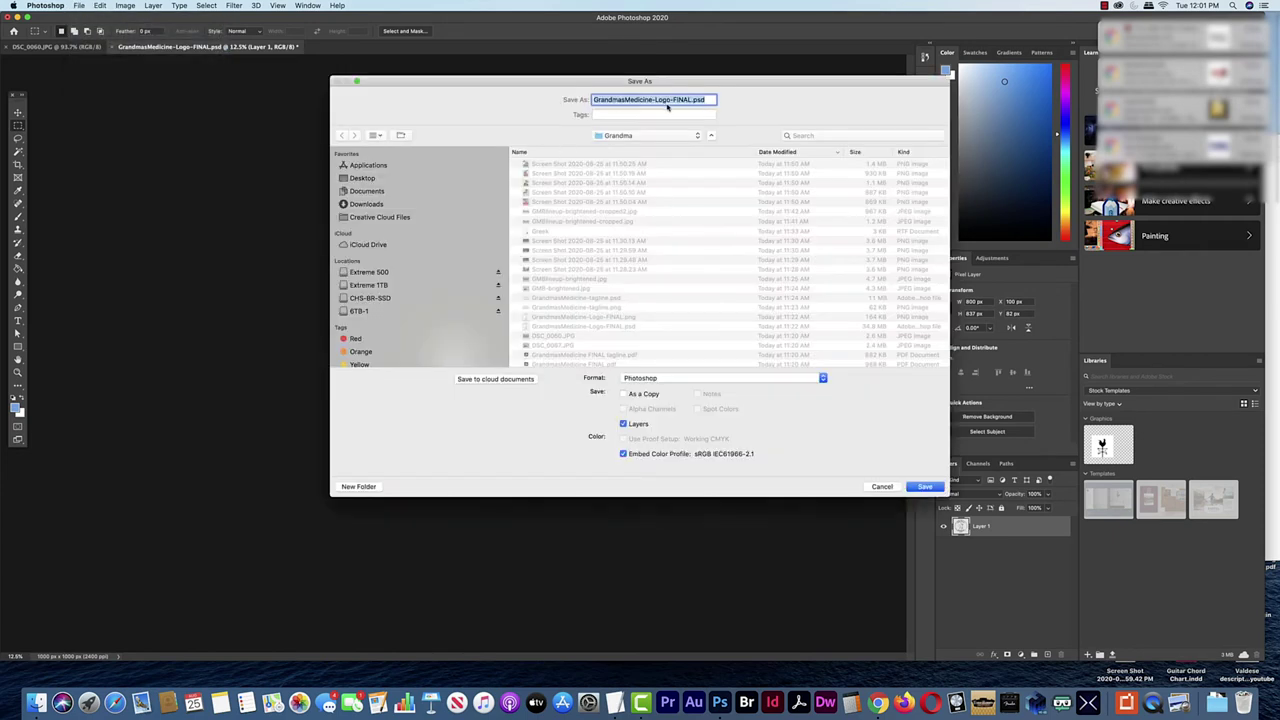
left_click(675, 100)
left_click_drag(673, 100, 686, 100)
type("1")
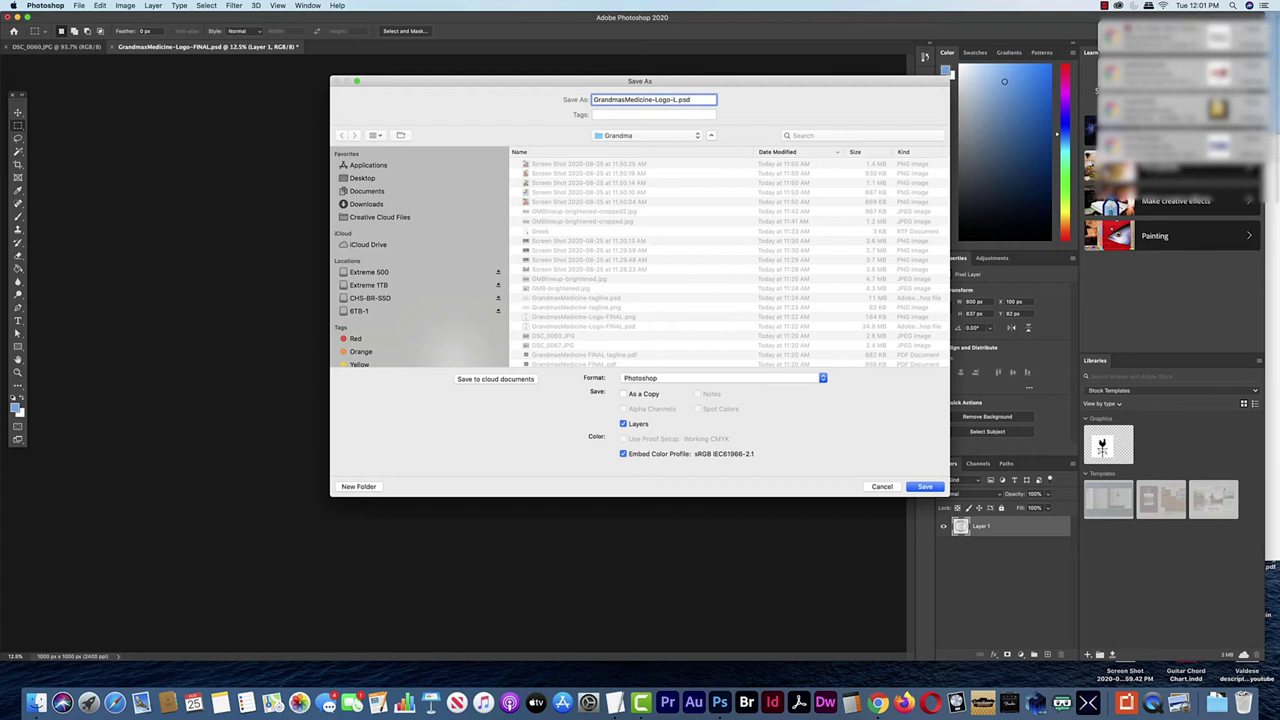
type("spaced")
left_click(800, 378)
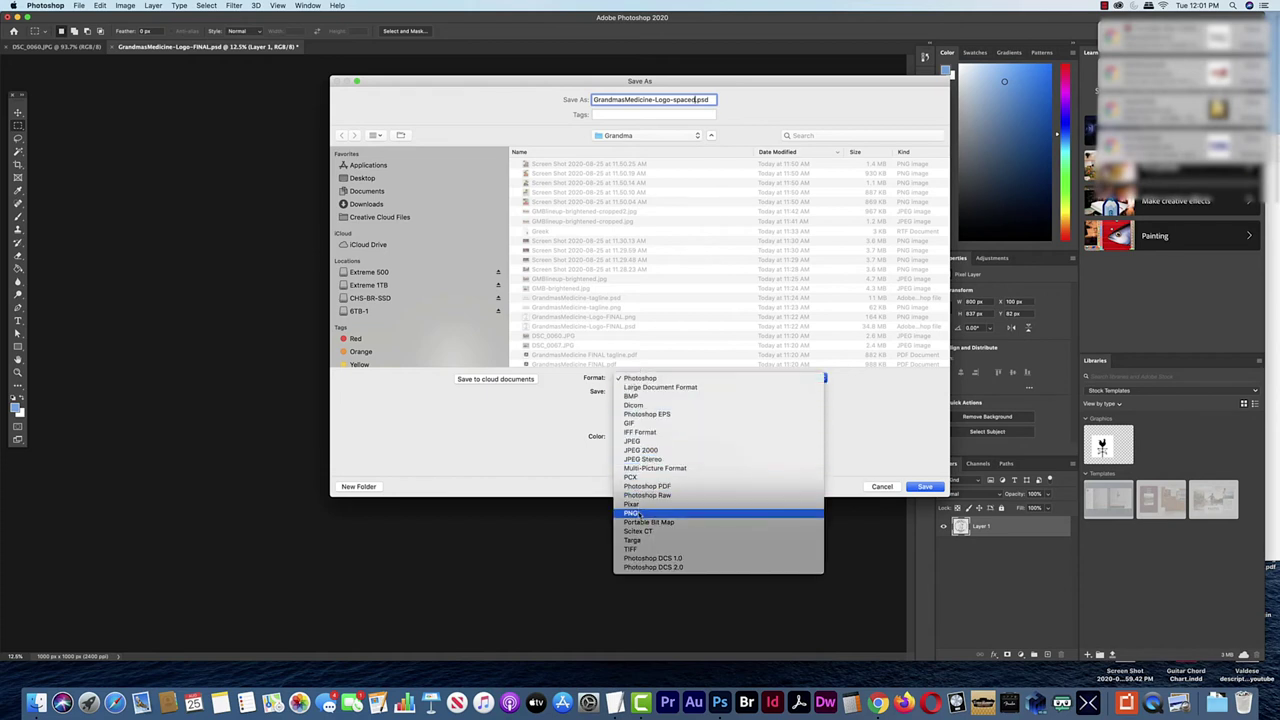
left_click(640, 513)
left_click(925, 487)
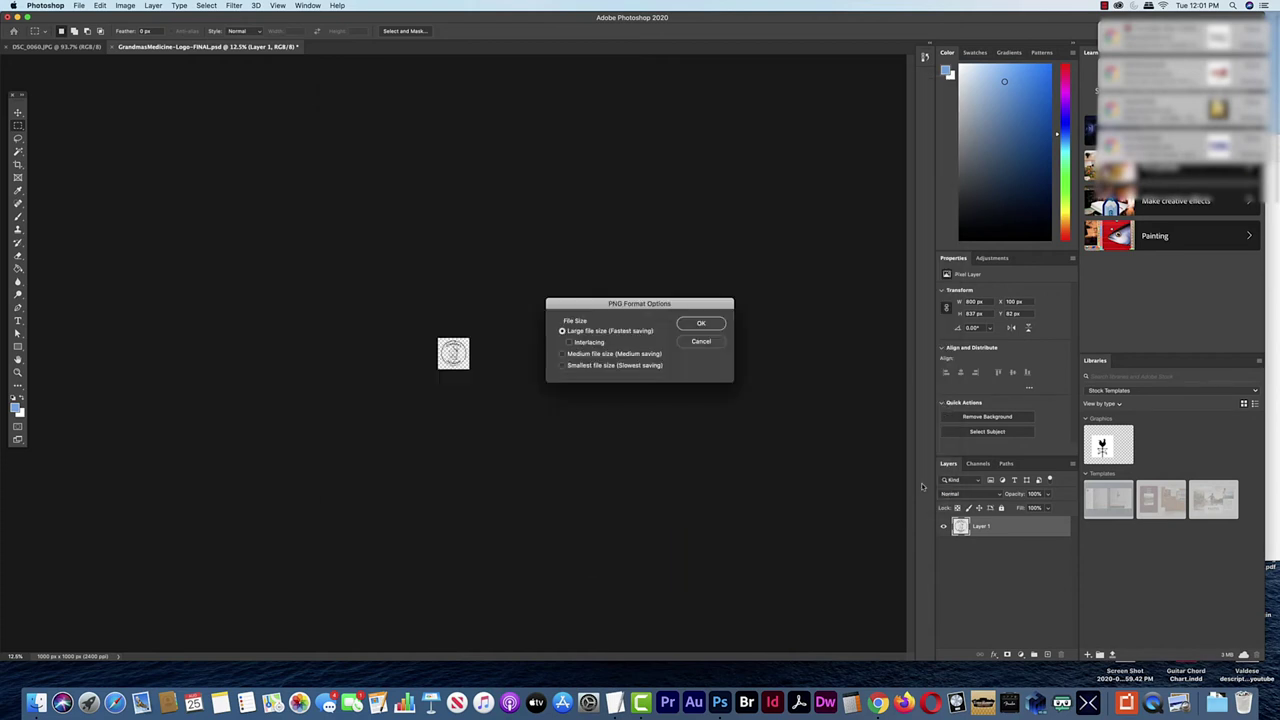
left_click(699, 323)
Close the logo document without saving changes and return to Chrome
key("super+w")
left_click(606, 224)
key("super+Tab")
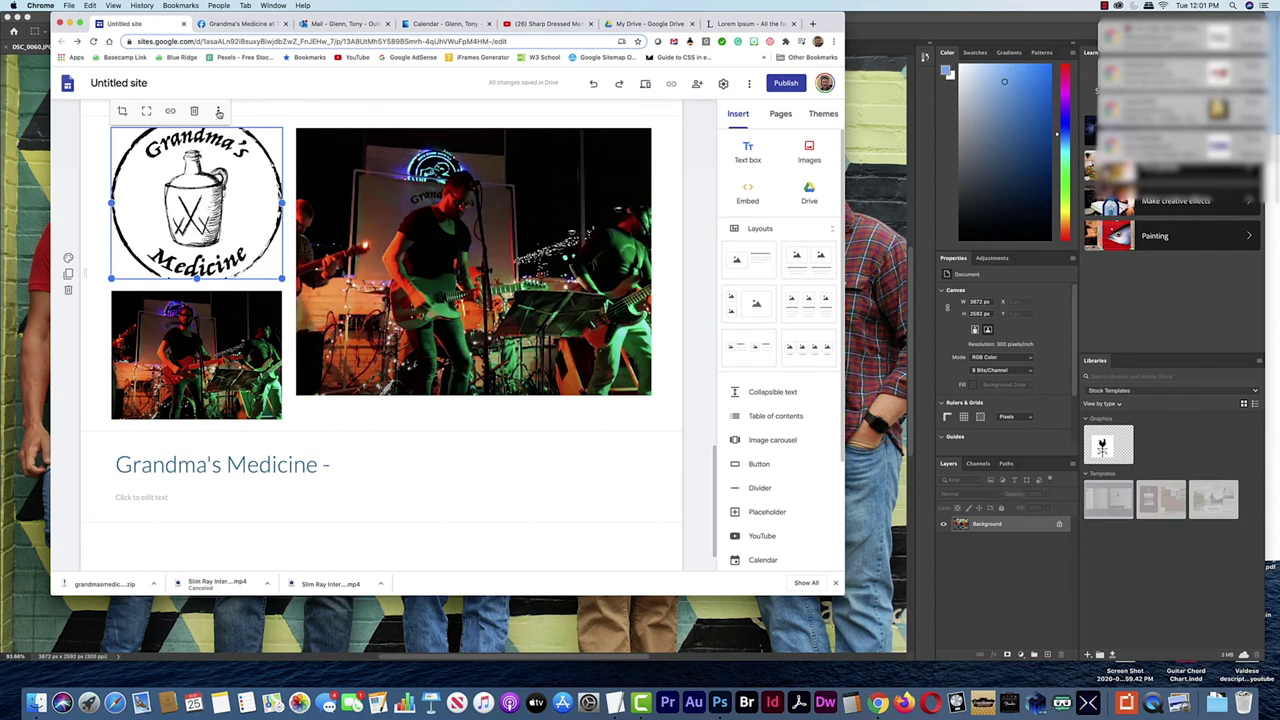
left_click(219, 112)
mouse_move(300, 117)
left_click(356, 122)
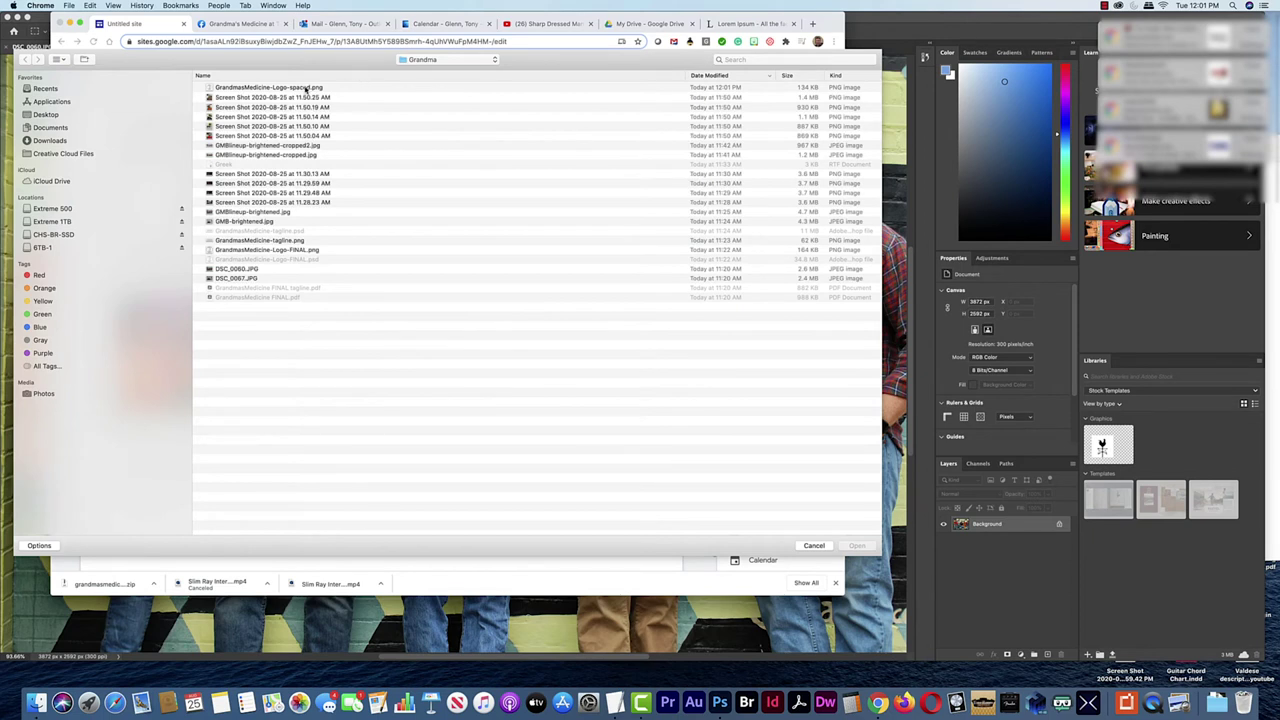
left_click(306, 89)
left_click(856, 544)
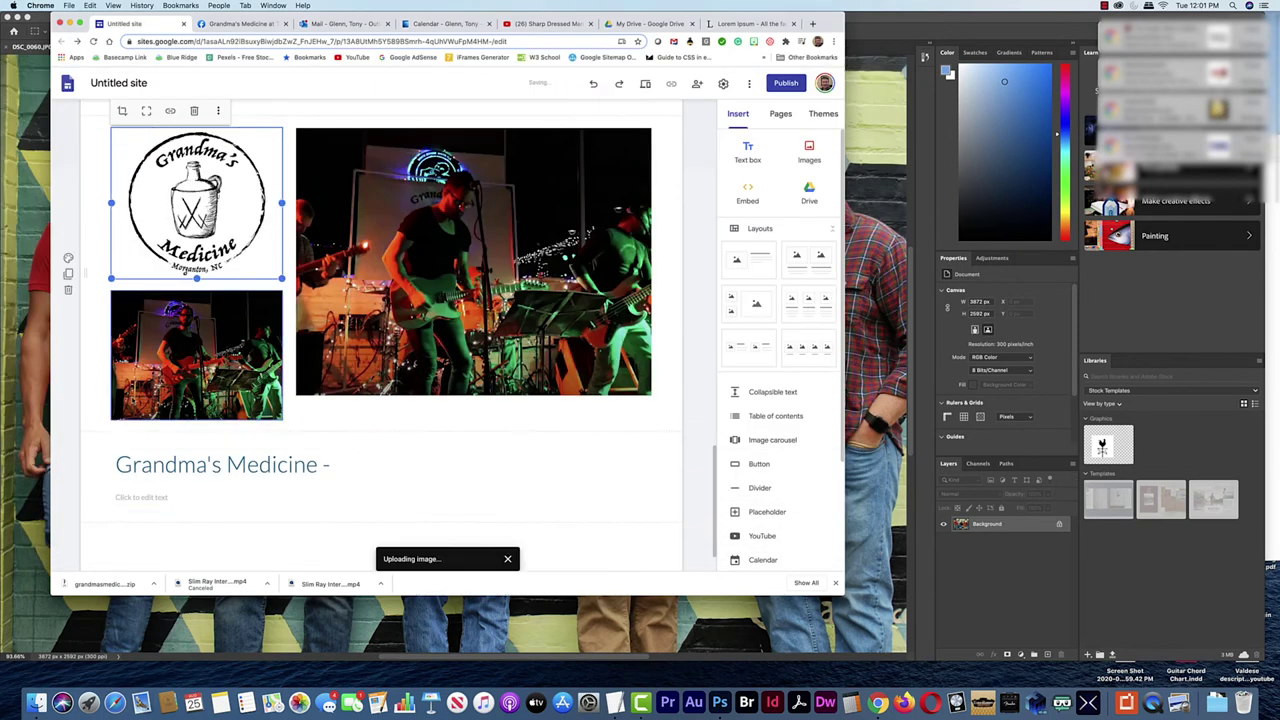
left_click(100, 400)
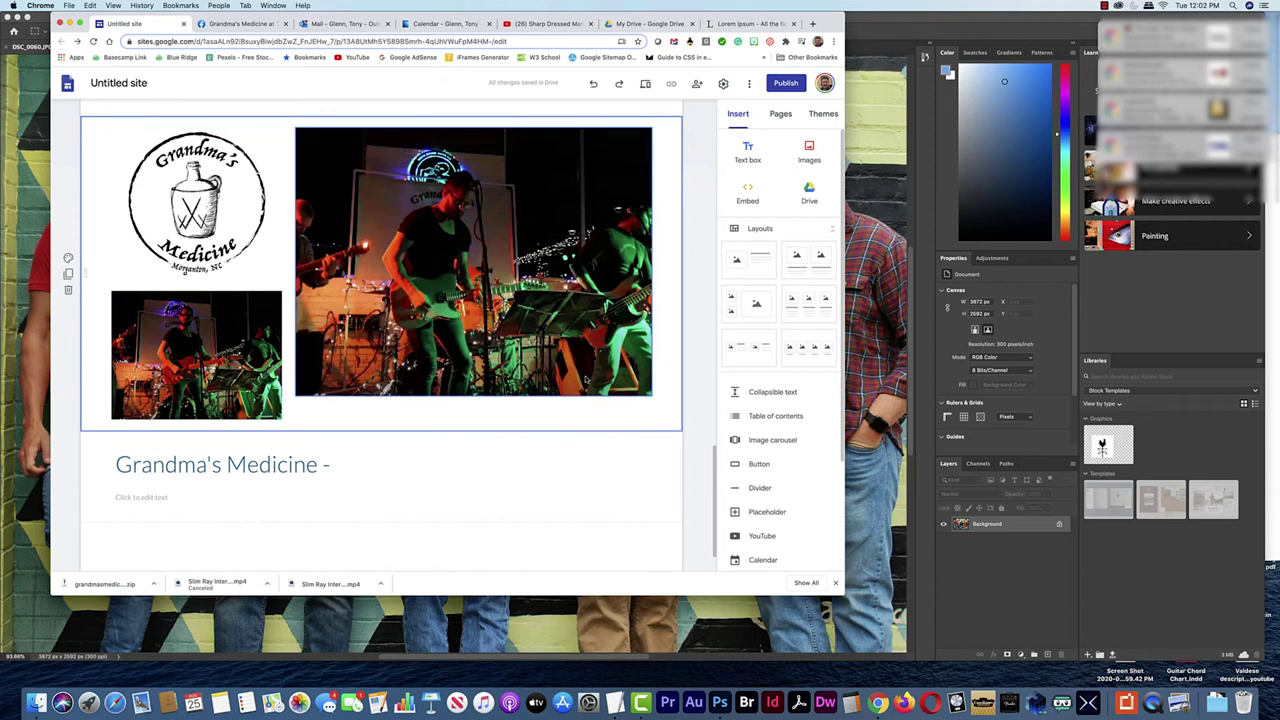
left_click(350, 466)
key("super+Tab")
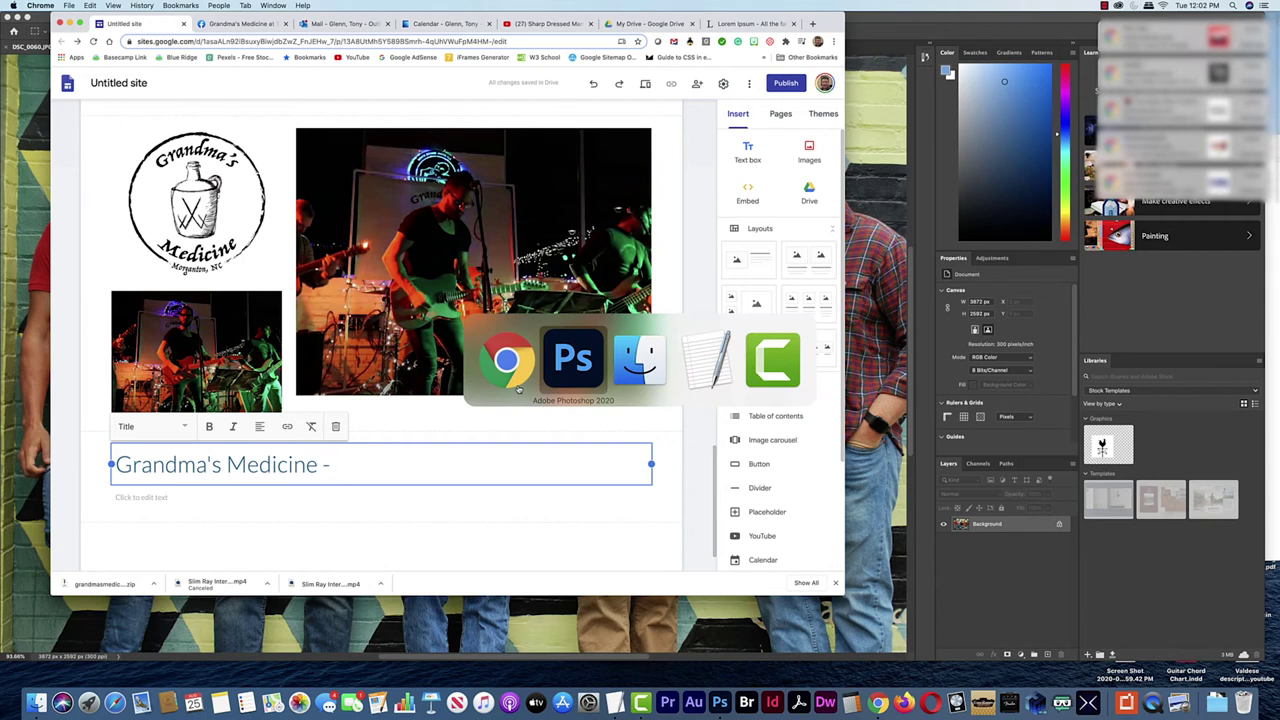
key("super+Tab")
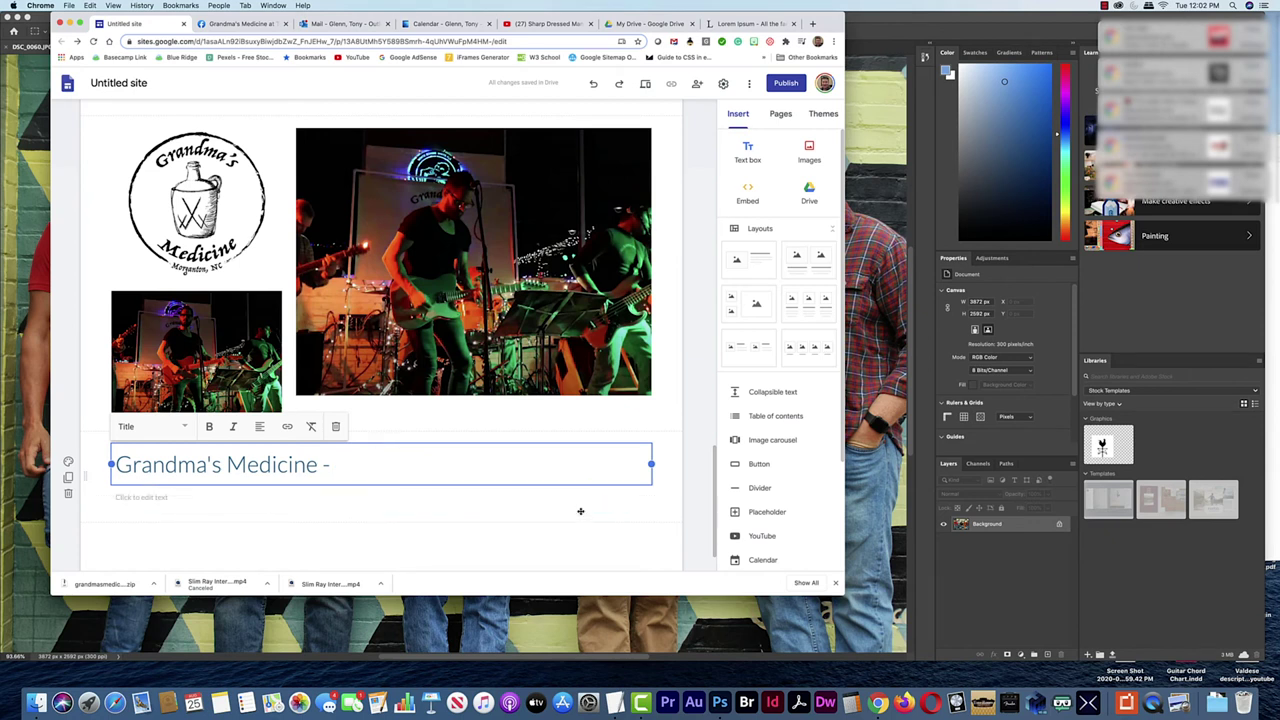
Select the title text box and place the caret at the end of the title
left_click(180, 497)
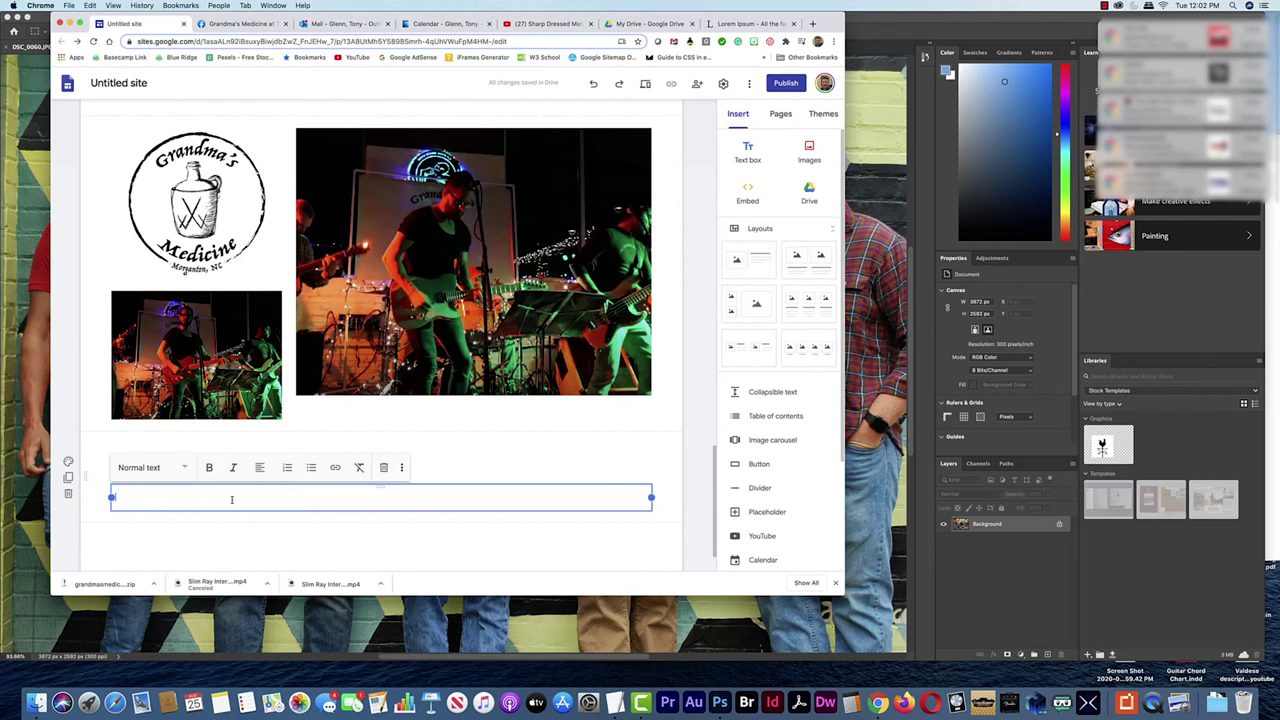
left_click(464, 464)
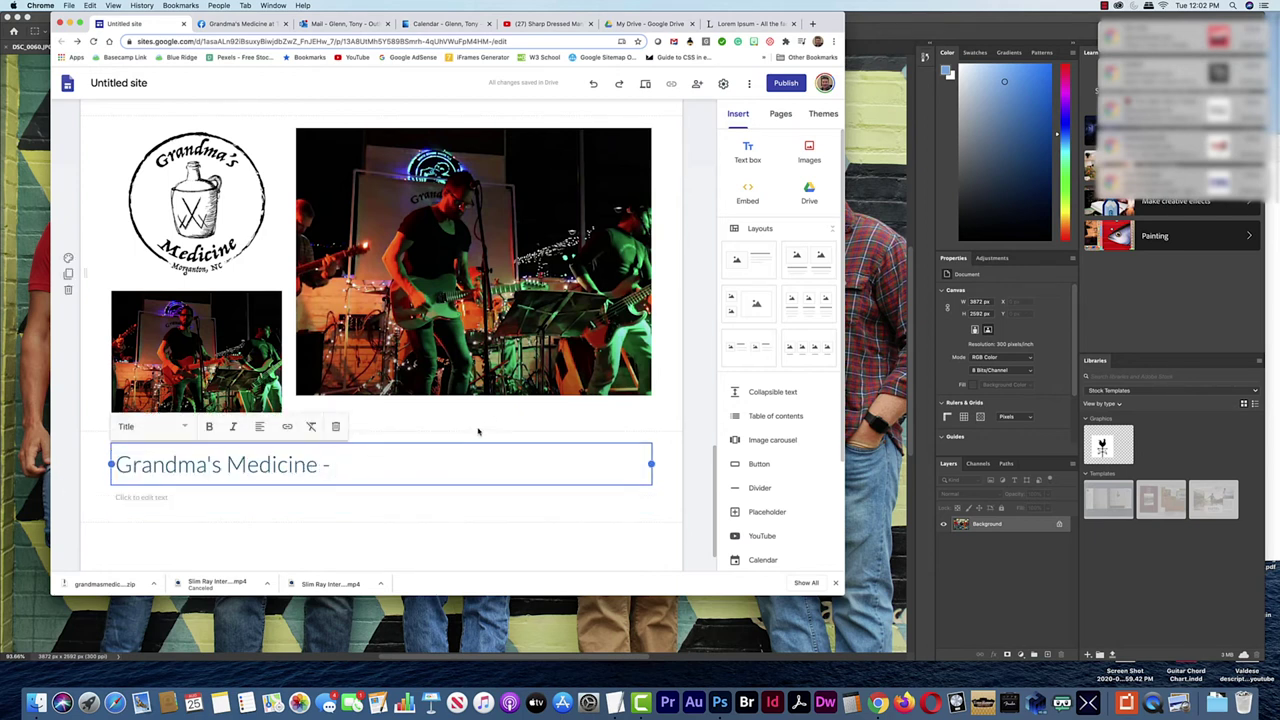
left_click(809, 155)
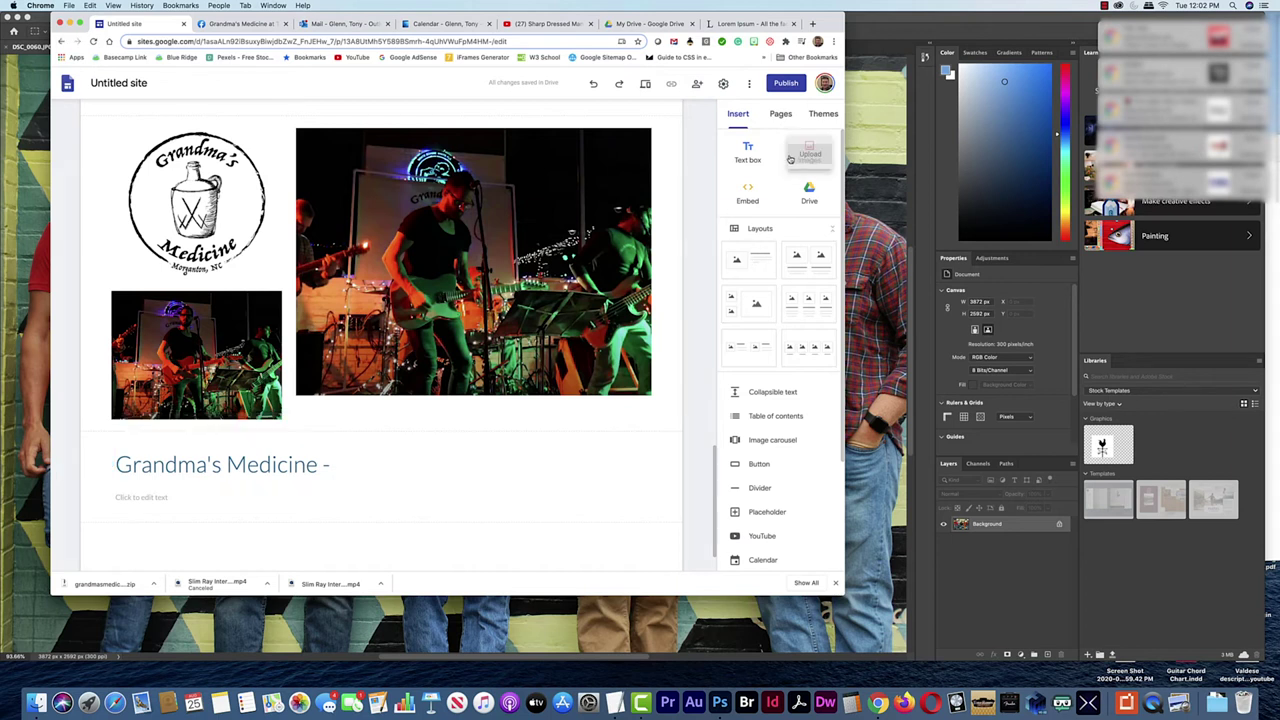
left_click(365, 462)
left_click(348, 453)
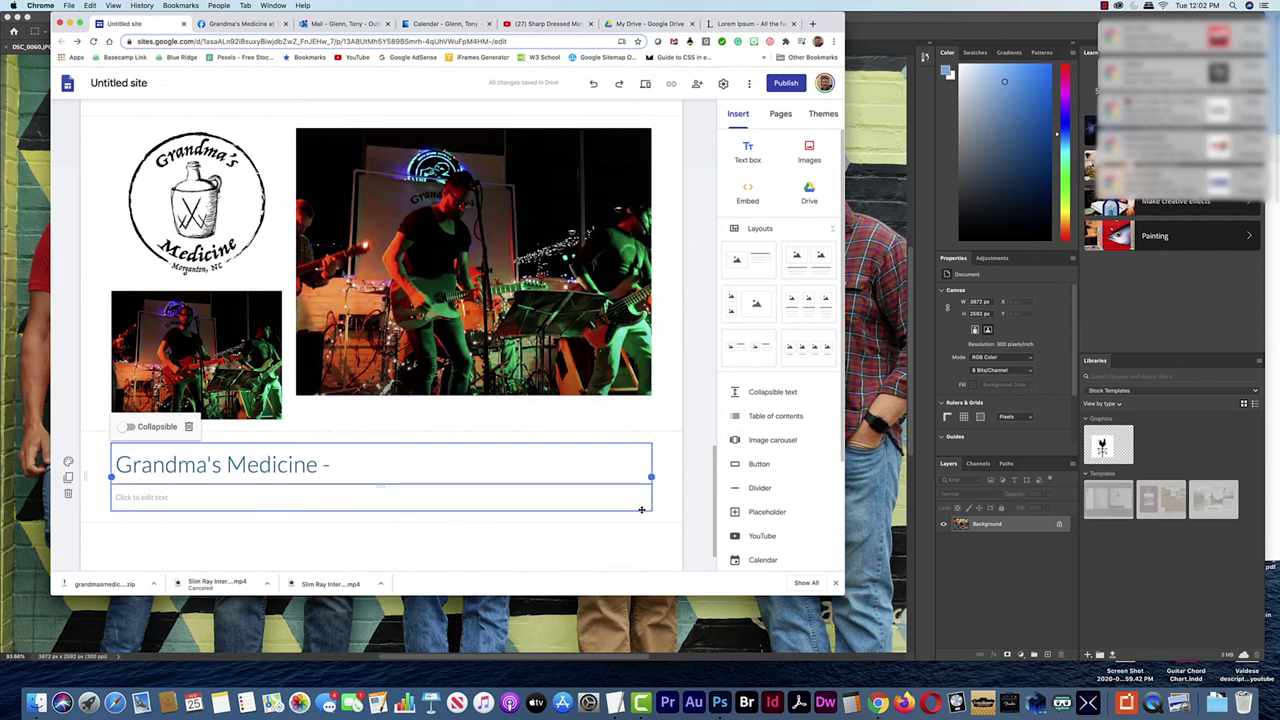
left_click(374, 462)
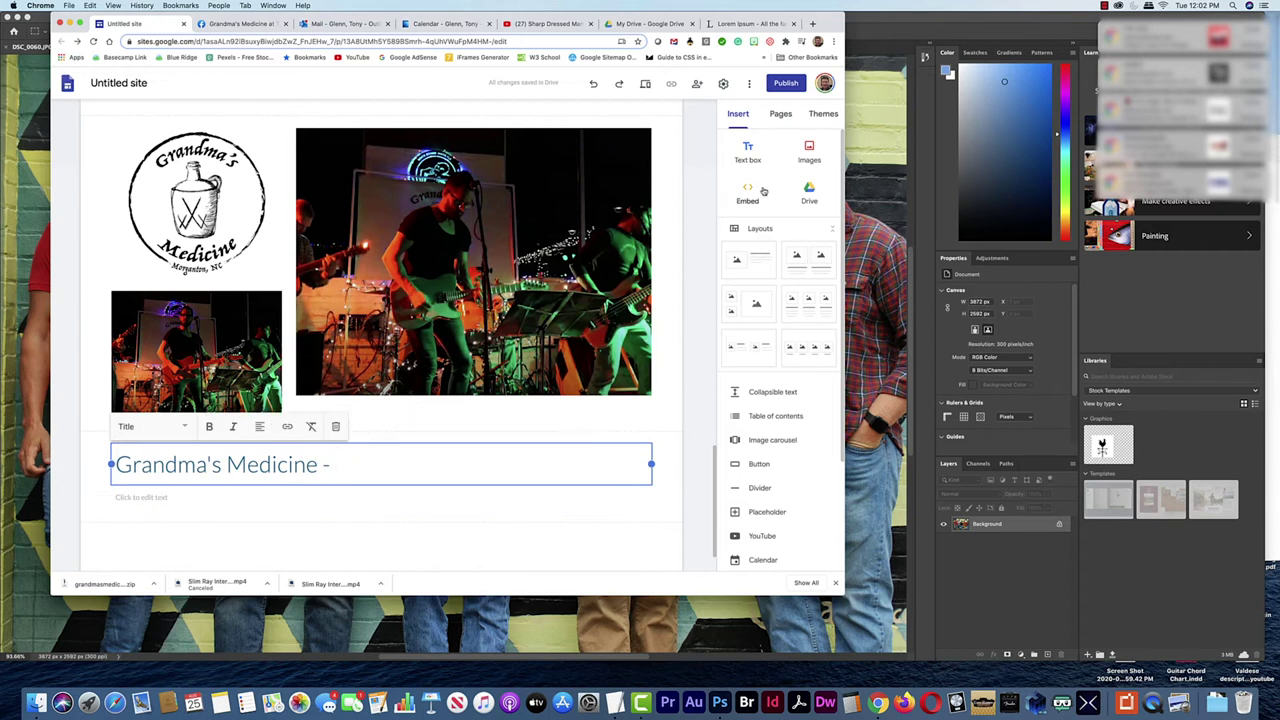
Upload GrandmasMedicine-tagline.png and move it into the title section
left_click(809, 153)
left_click(800, 187)
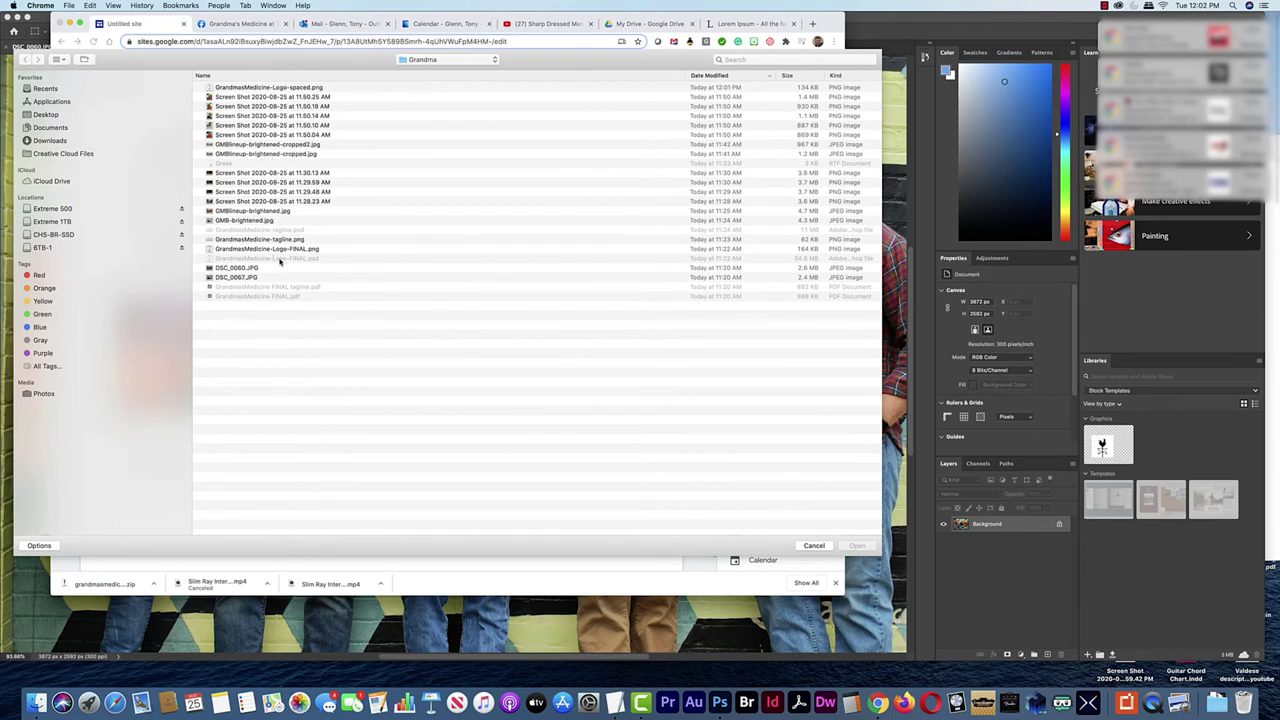
left_click(290, 241)
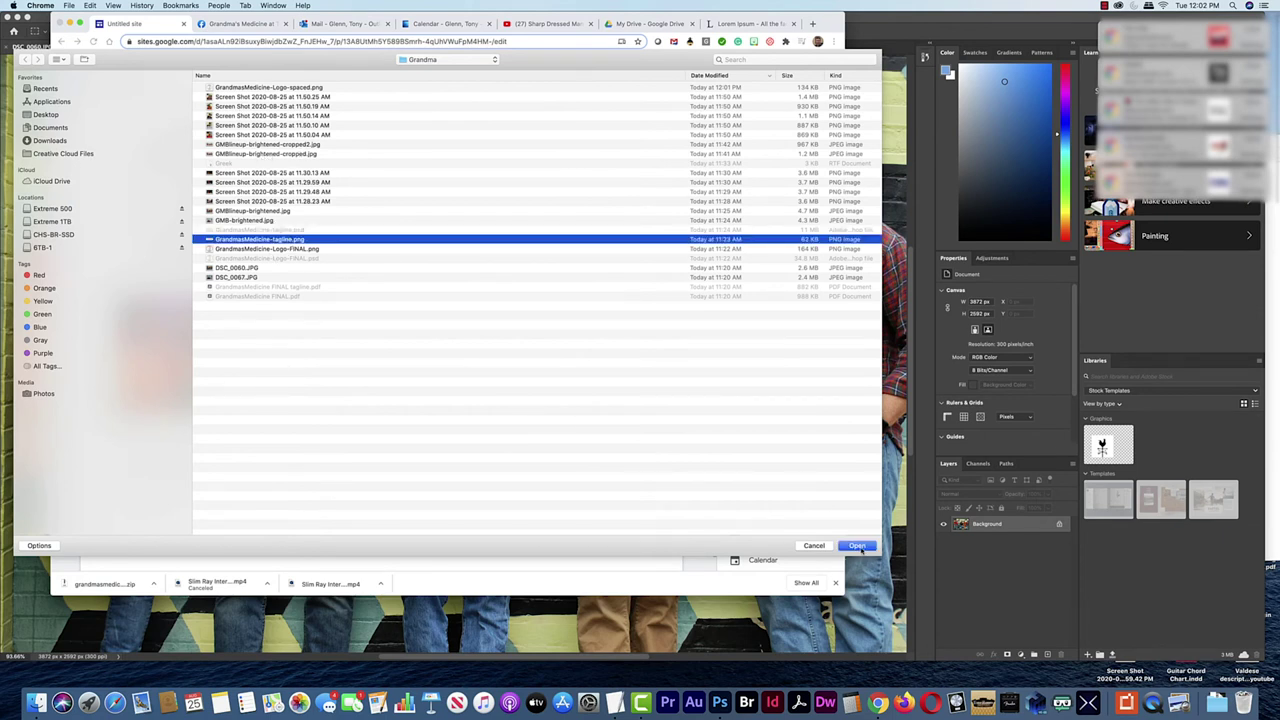
left_click(846, 547)
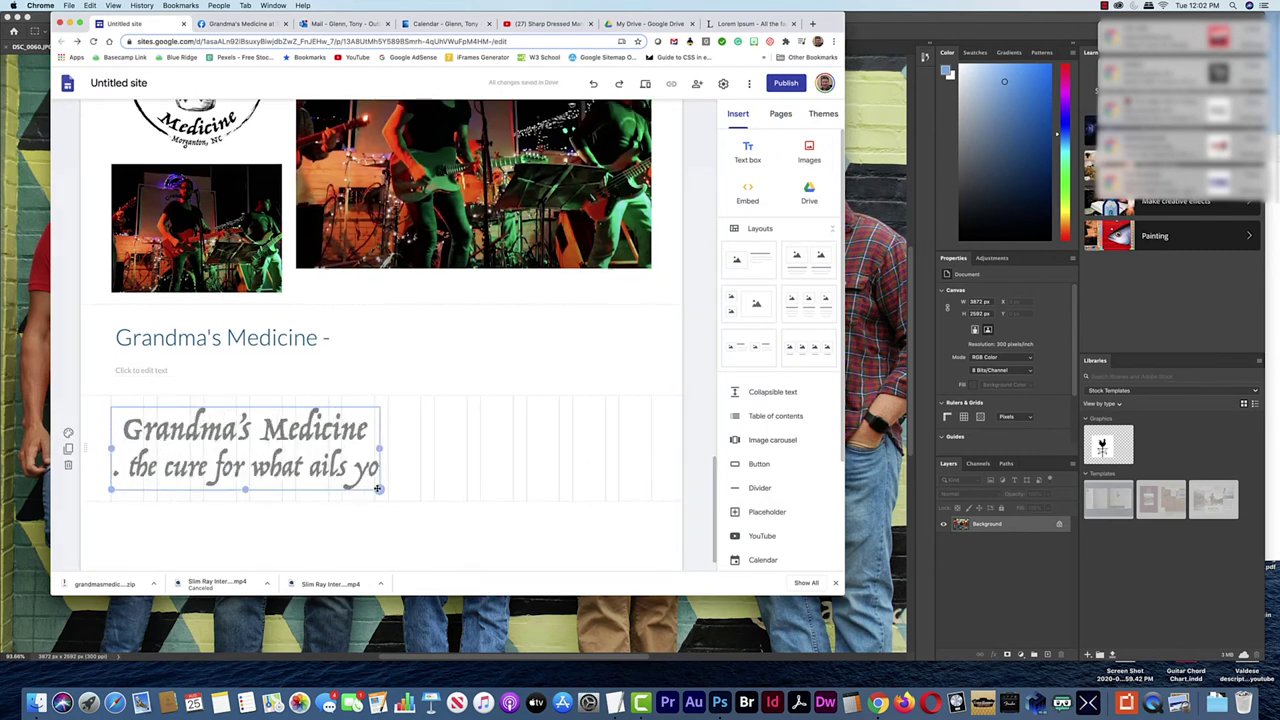
left_click_drag(298, 433, 314, 338)
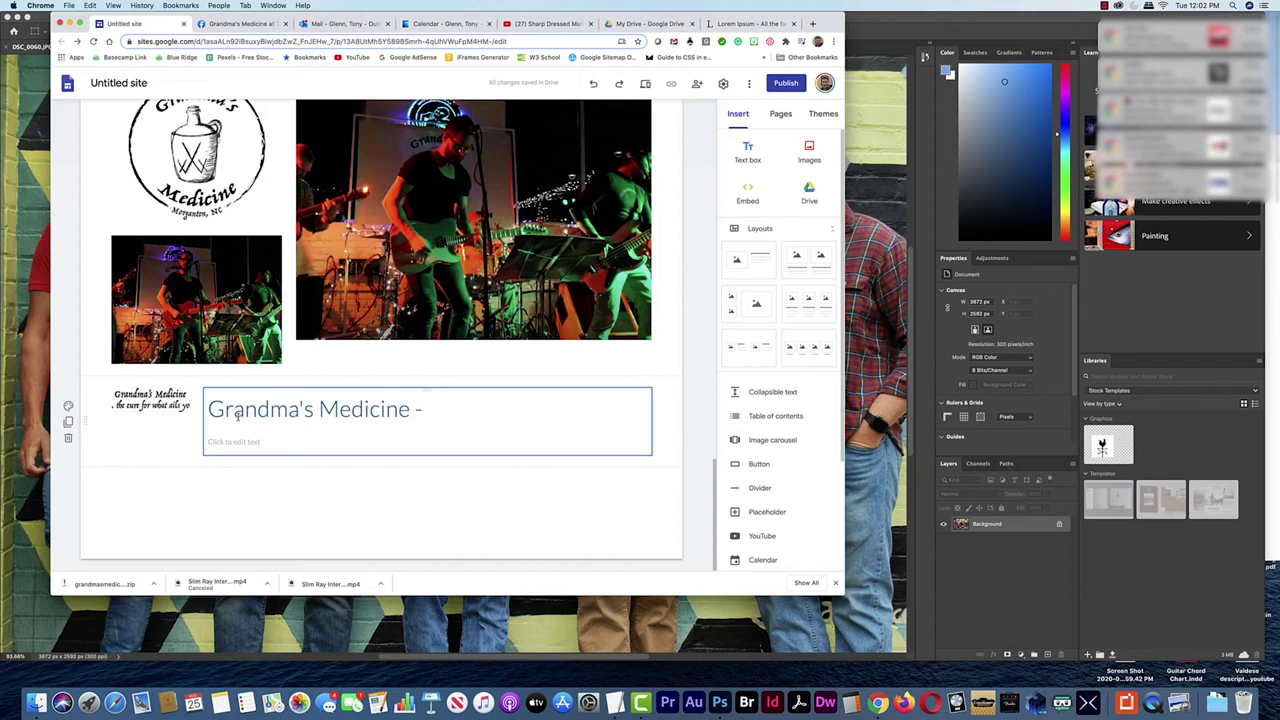
Narrow the title box and enlarge the tagline image to sit left of it
left_click(258, 429)
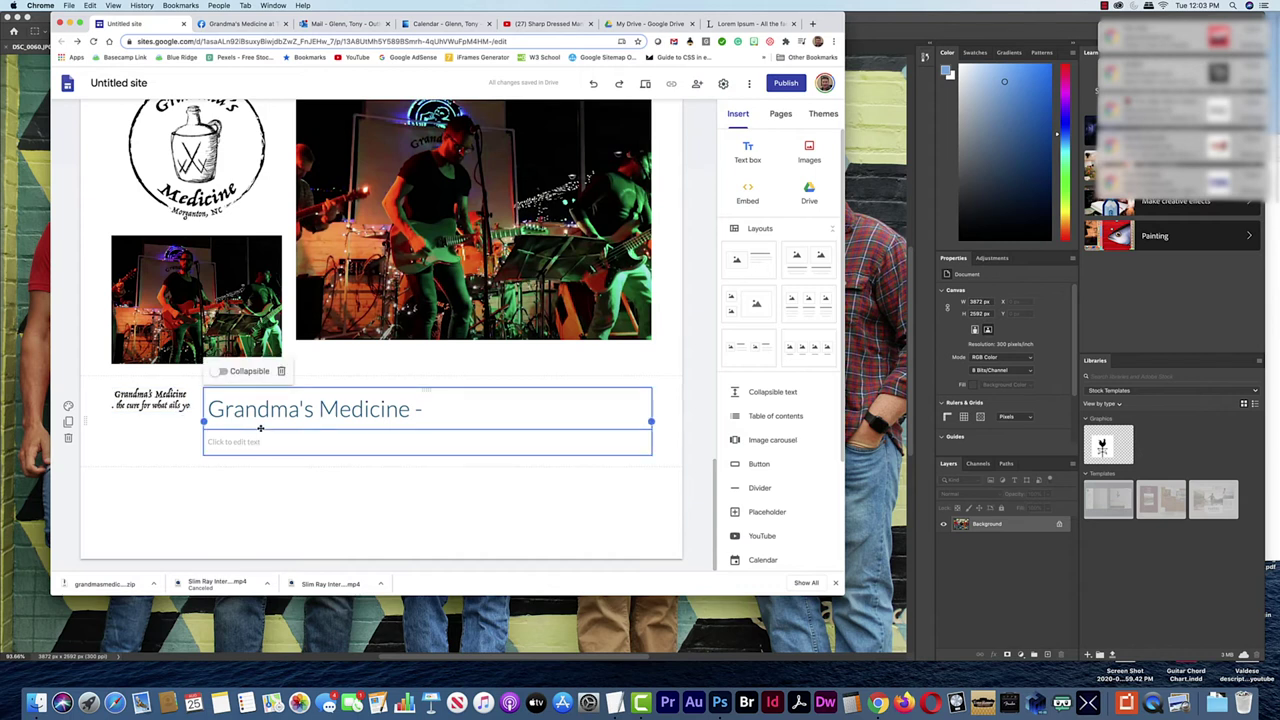
left_click_drag(208, 430, 295, 422)
left_click(160, 402)
left_click_drag(194, 414, 432, 423)
left_click(352, 421)
left_click(270, 420)
left_click_drag(283, 420, 338, 421)
left_click_drag(220, 449, 224, 450)
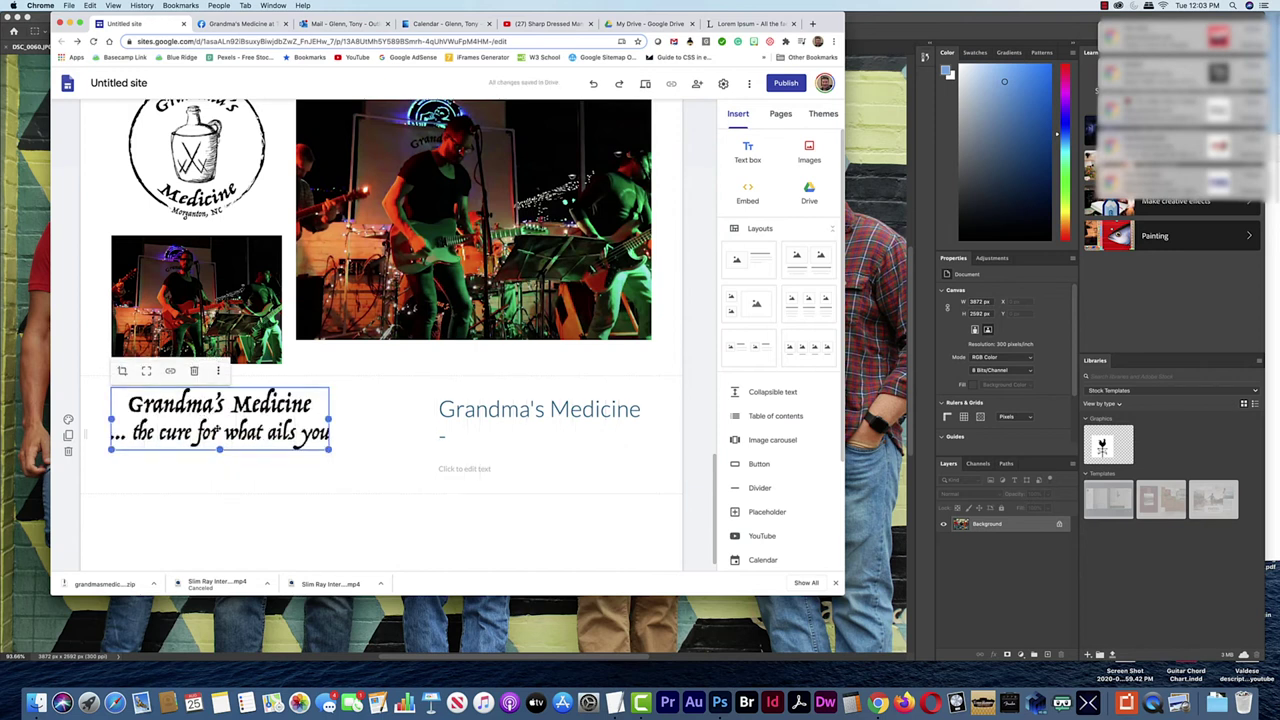
key("super+Tab")
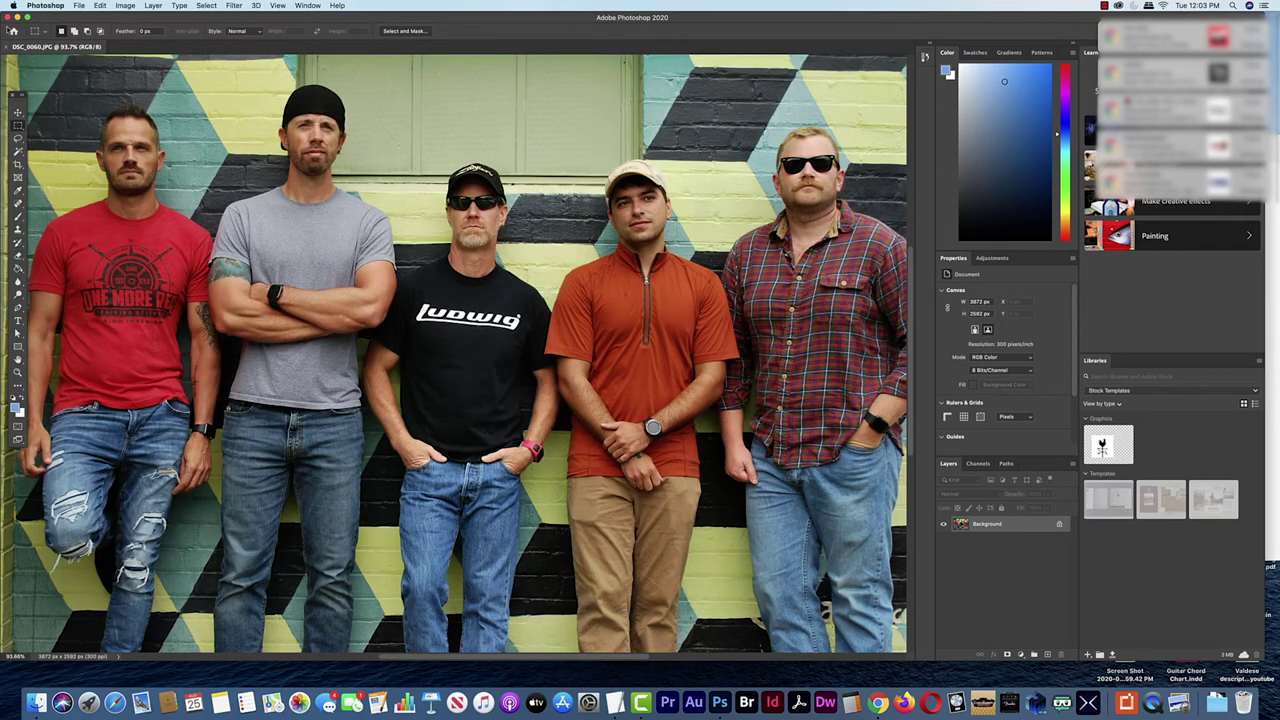
Open GrandmasMedicine-tagline.psd in Photoshop
left_click(78, 6)
left_click(90, 27)
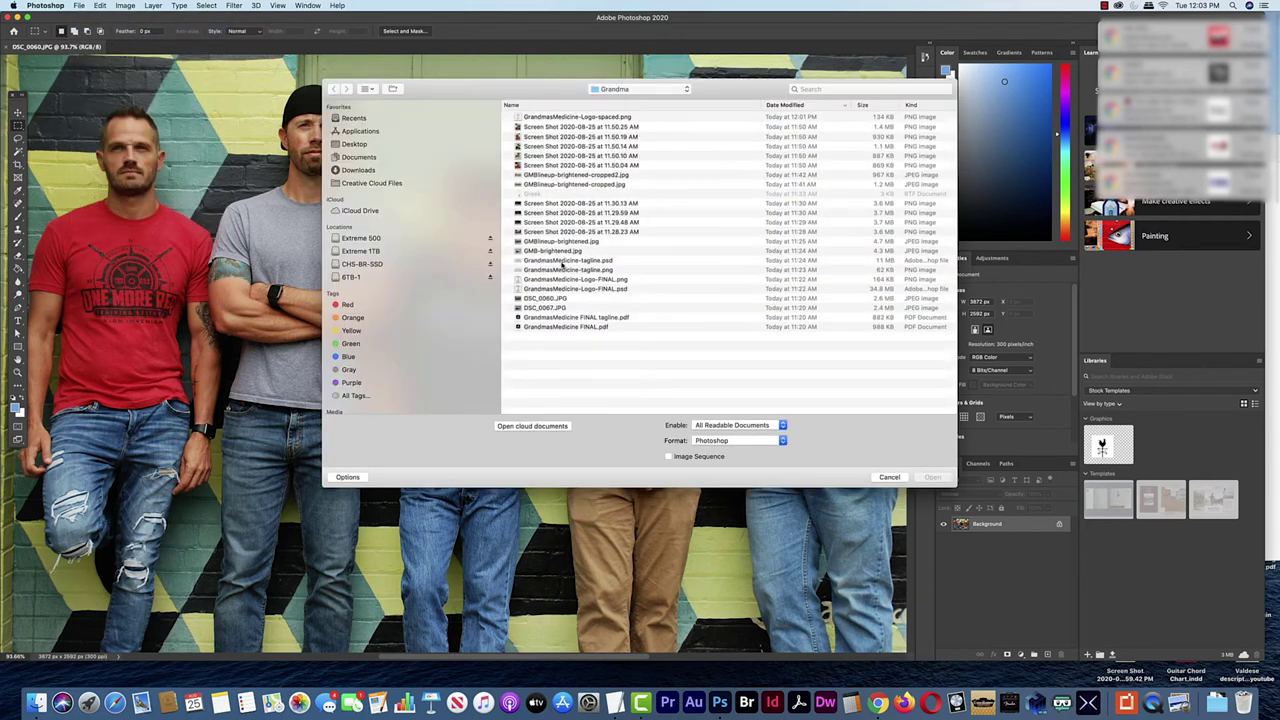
left_click(598, 270)
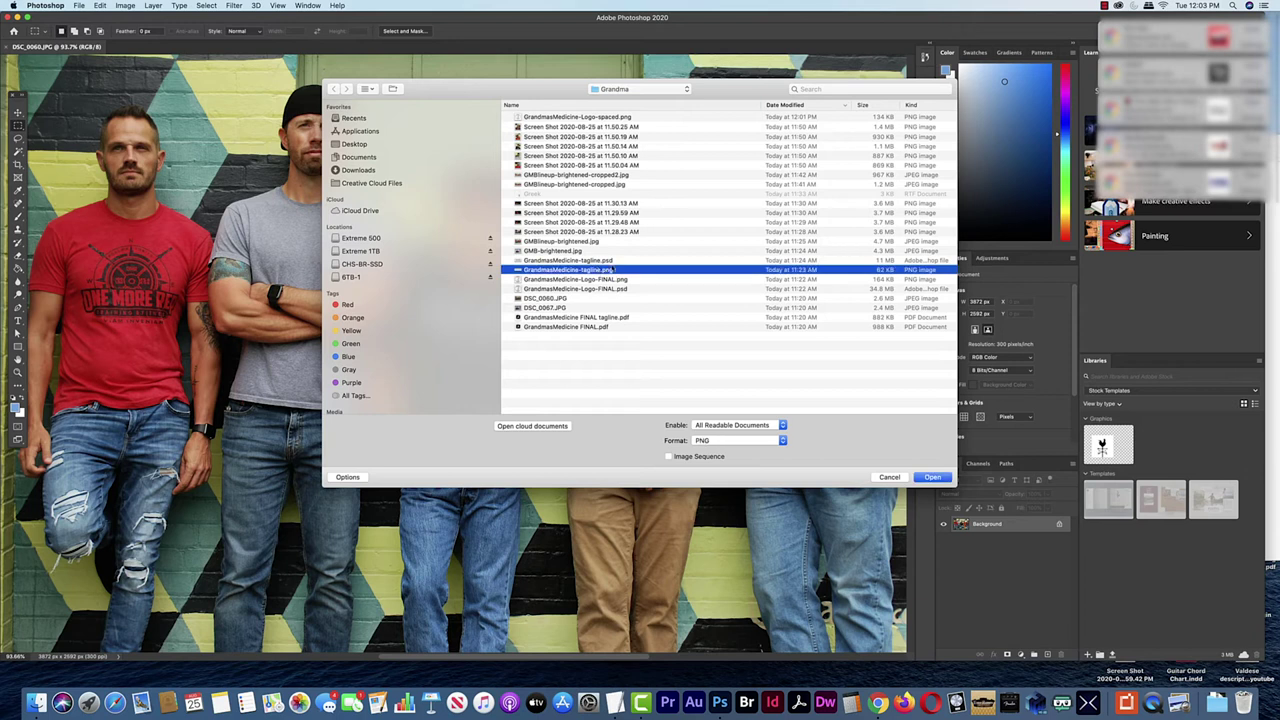
left_click(606, 264)
left_click(930, 477)
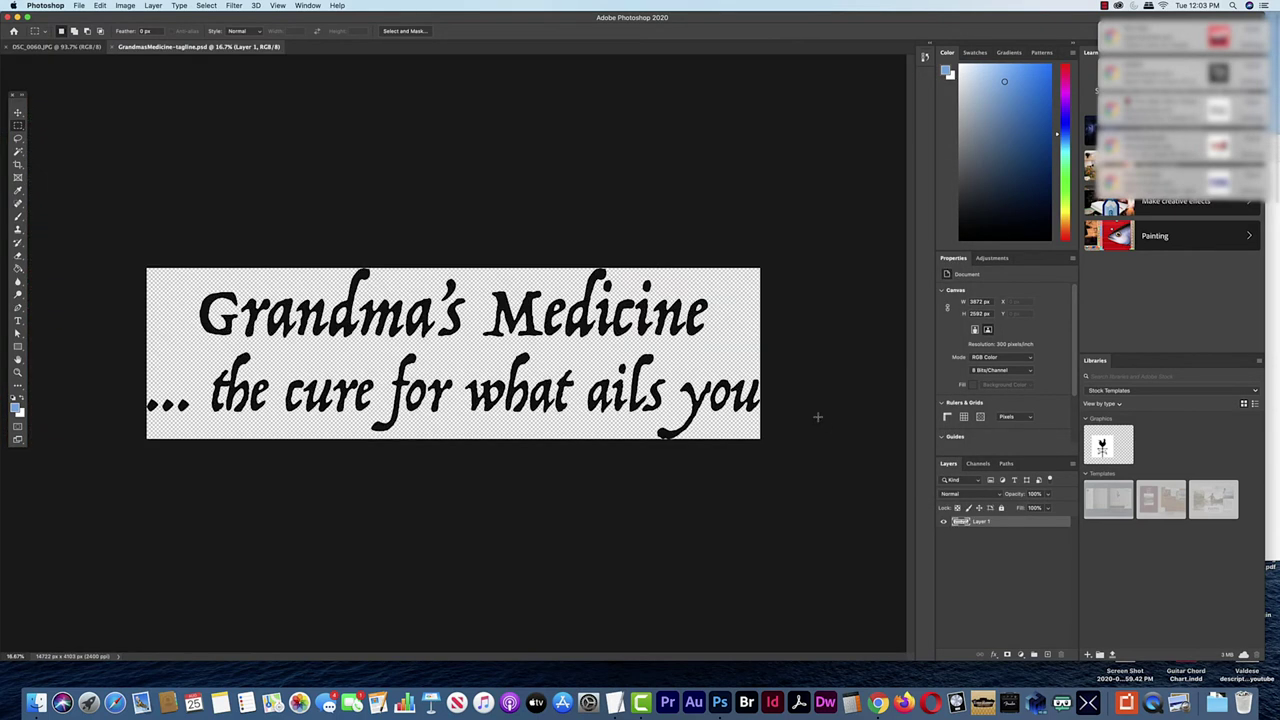
Resize the tagline image to 1000 px wide
left_click(125, 6)
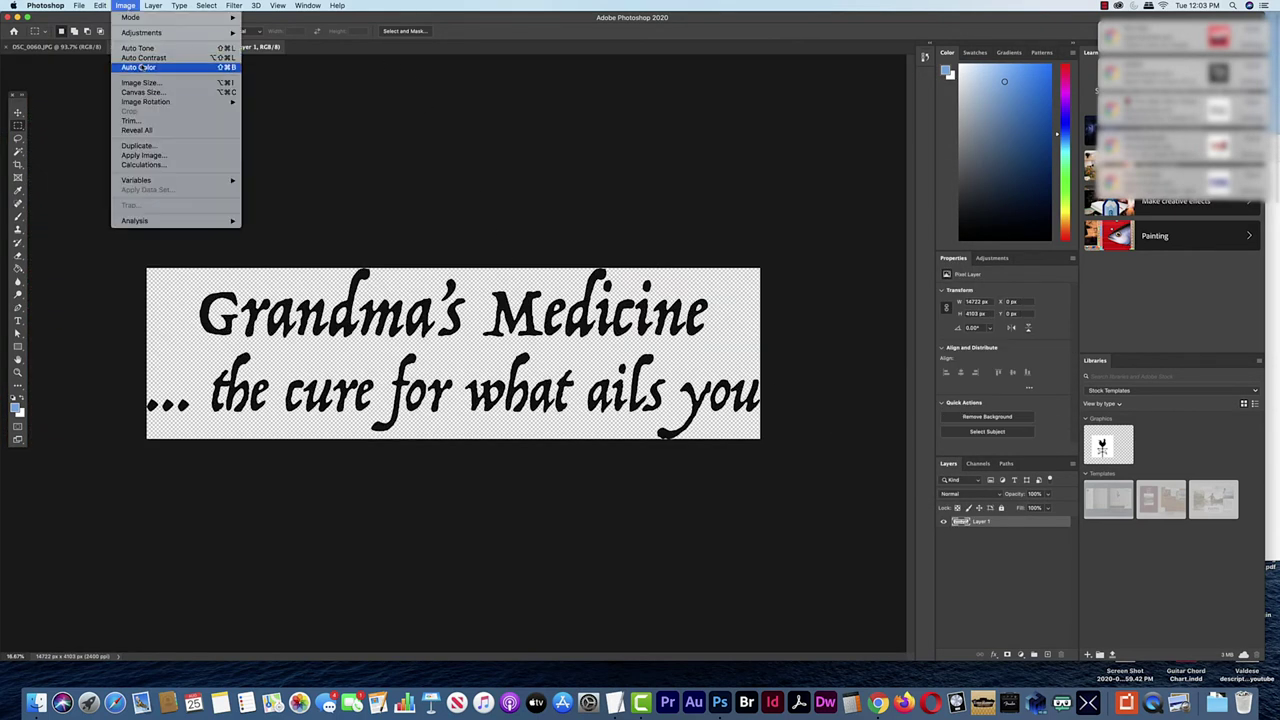
left_click(147, 83)
type("1000")
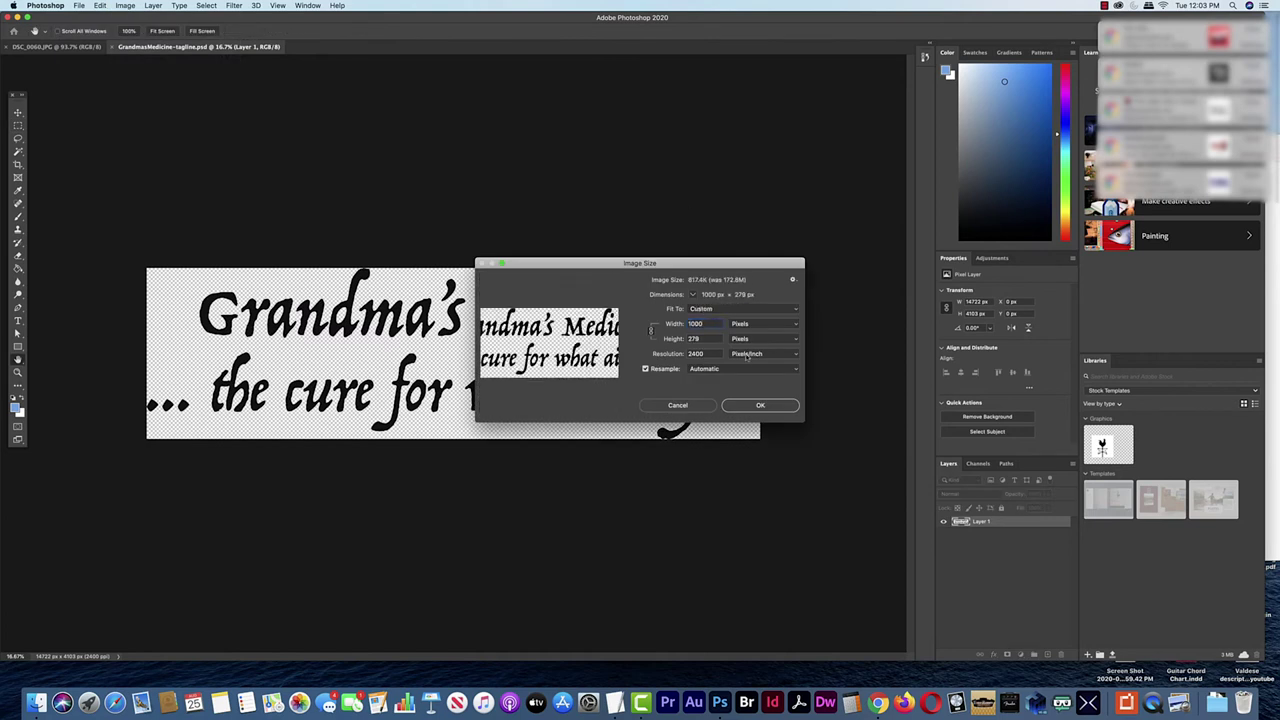
left_click(760, 405)
Set the tagline canvas size to 1250 × 320
left_click(125, 6)
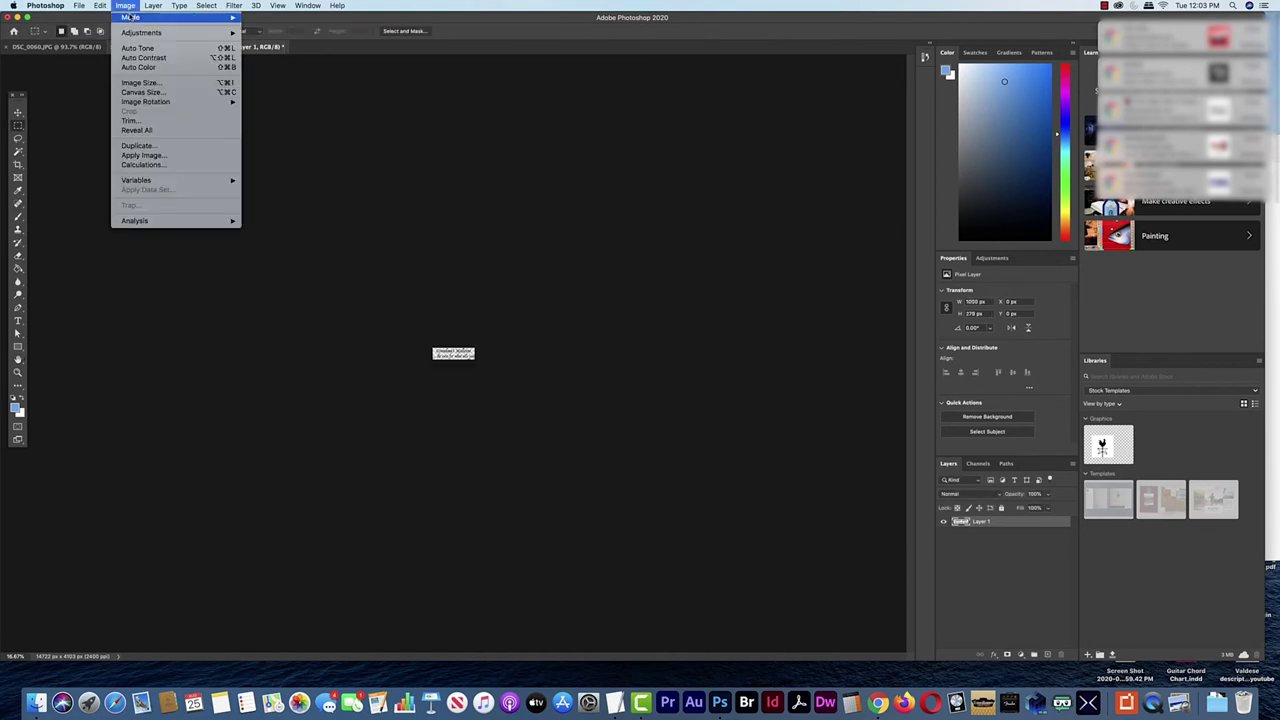
left_click(143, 92)
type("1250")
key("Tab")
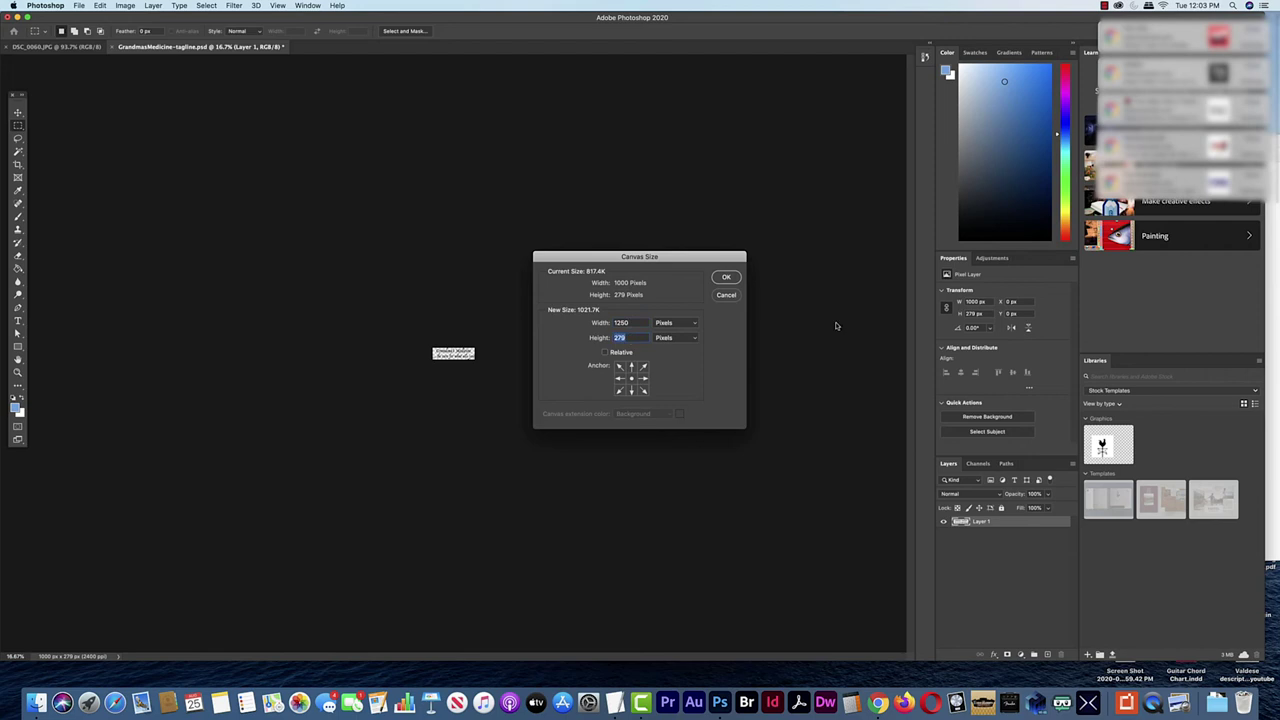
type("320")
left_click(726, 277)
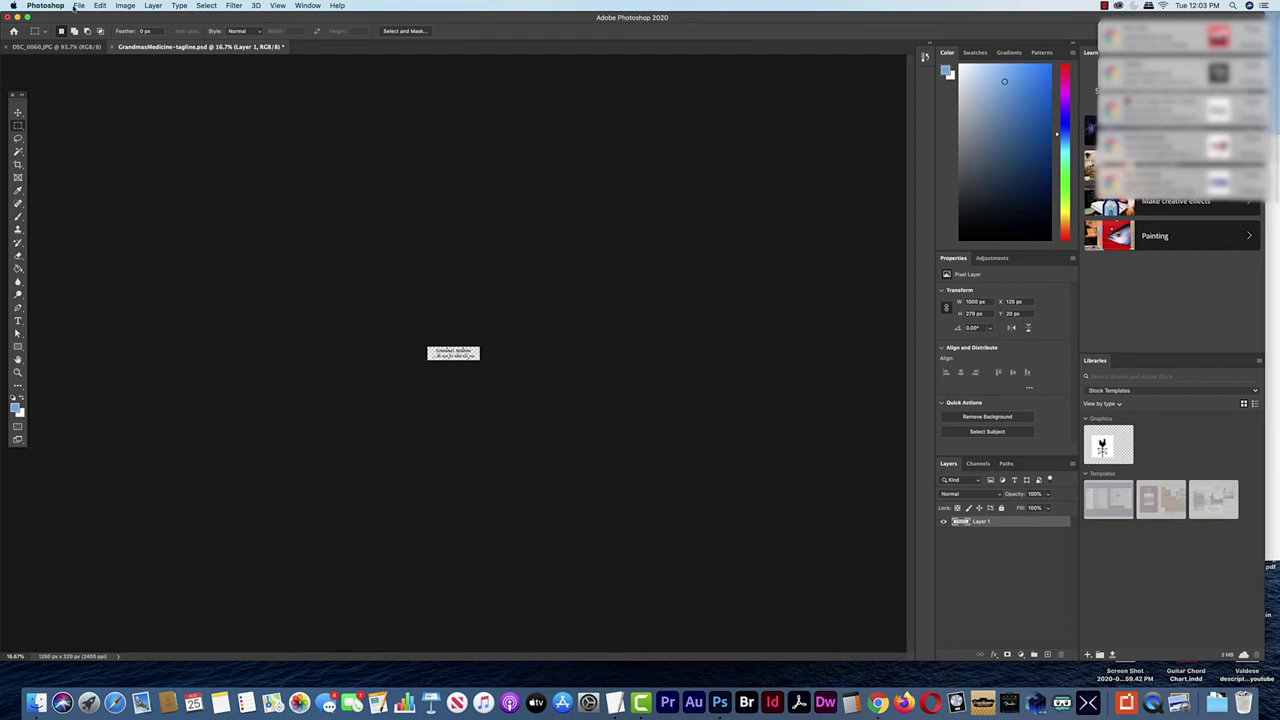
Save a PNG copy named GrandmasMedicine-tagline-spaced.png
left_click(77, 6)
left_click(143, 119)
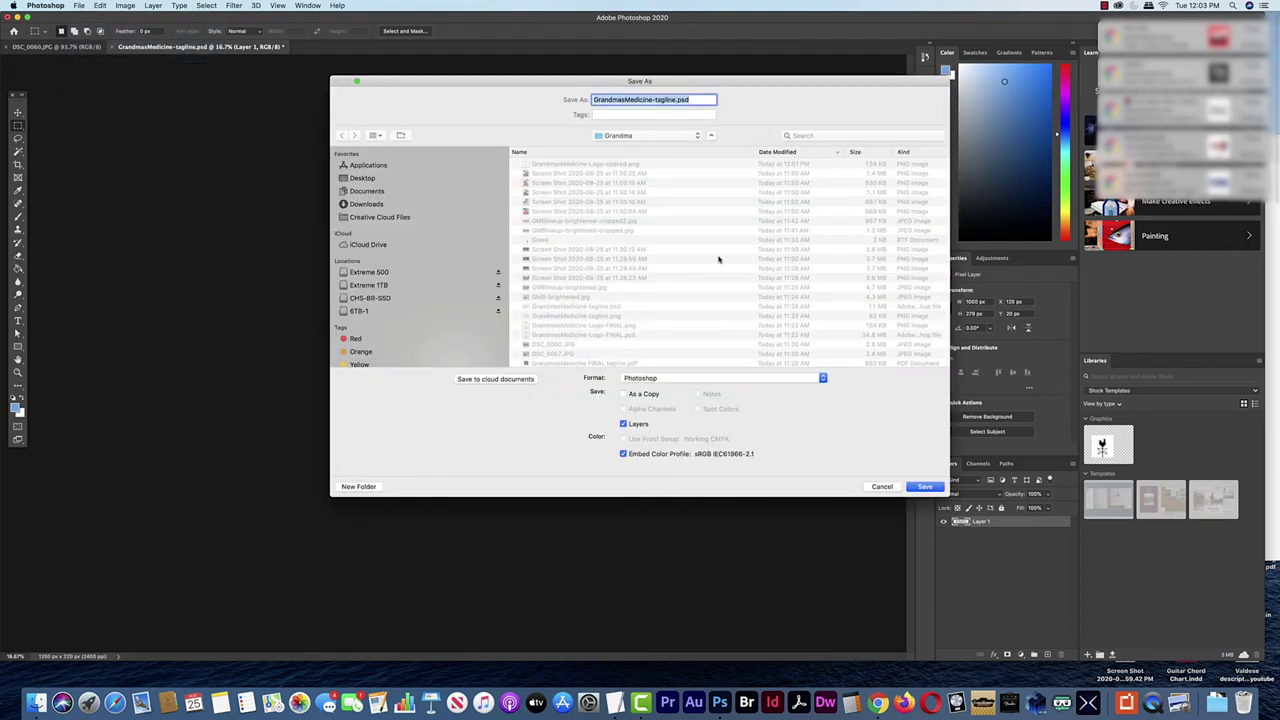
left_click(803, 380)
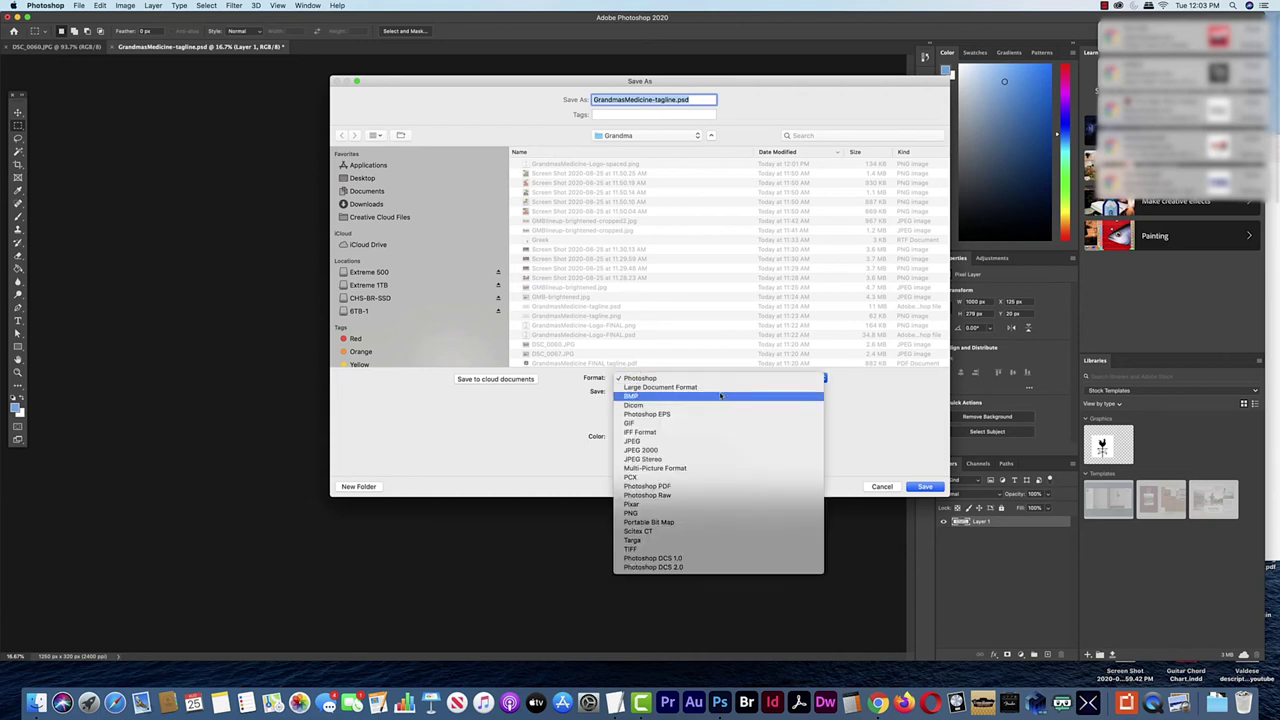
left_click(631, 513)
left_click(676, 101)
type("-spaced")
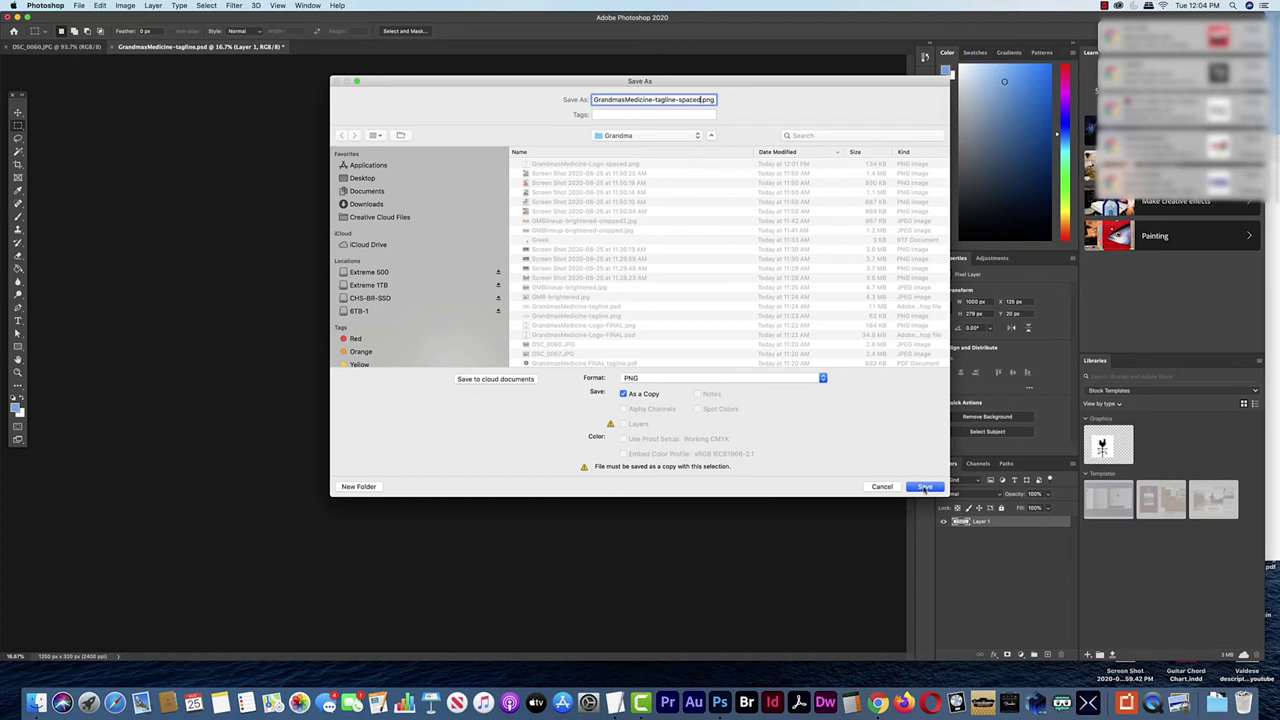
left_click(925, 488)
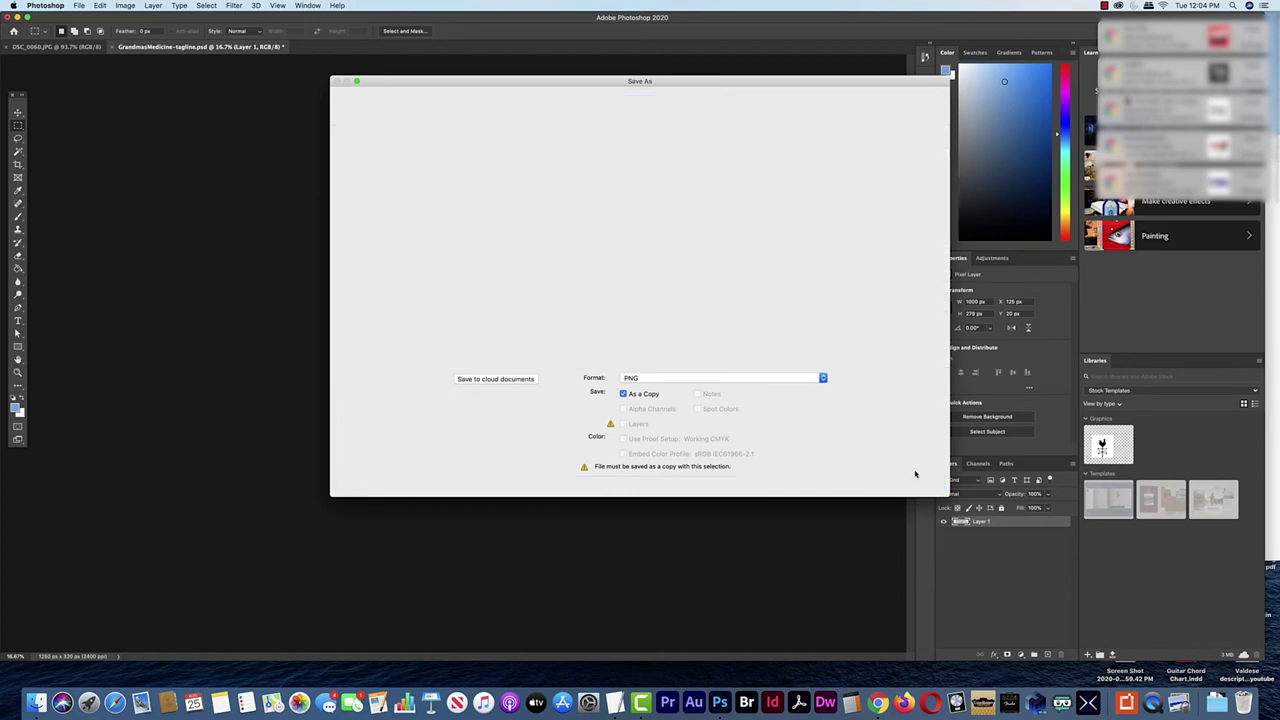
left_click(703, 323)
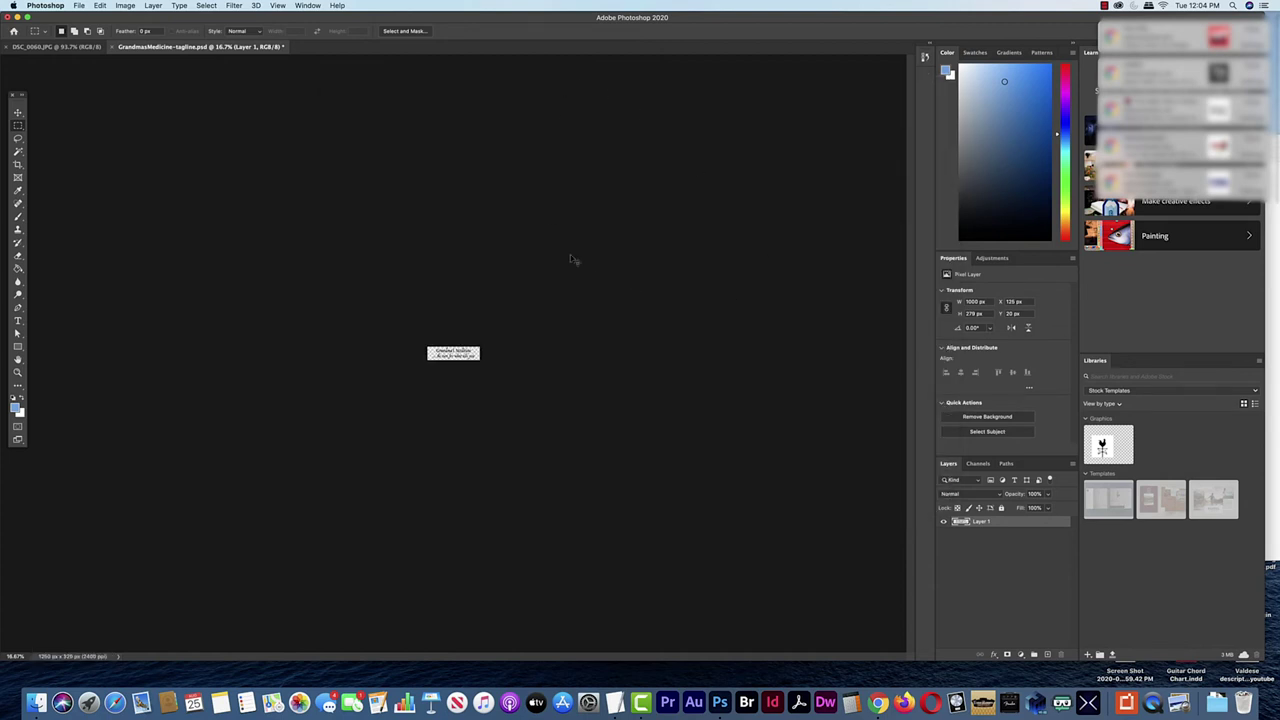
key("super+Tab")
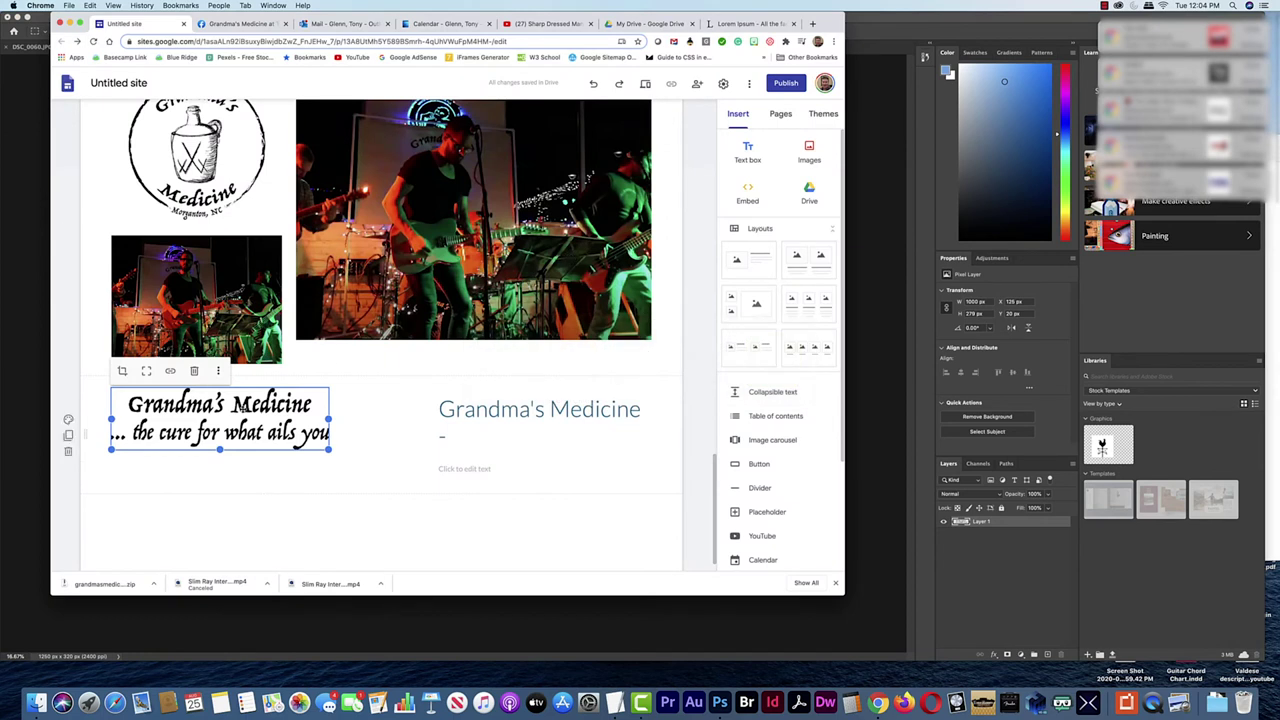
Swap the tagline for the uploaded GrandmasMedicine-tagline-spaced.png and enlarge it slightly
left_click(218, 370)
mouse_move(300, 377)
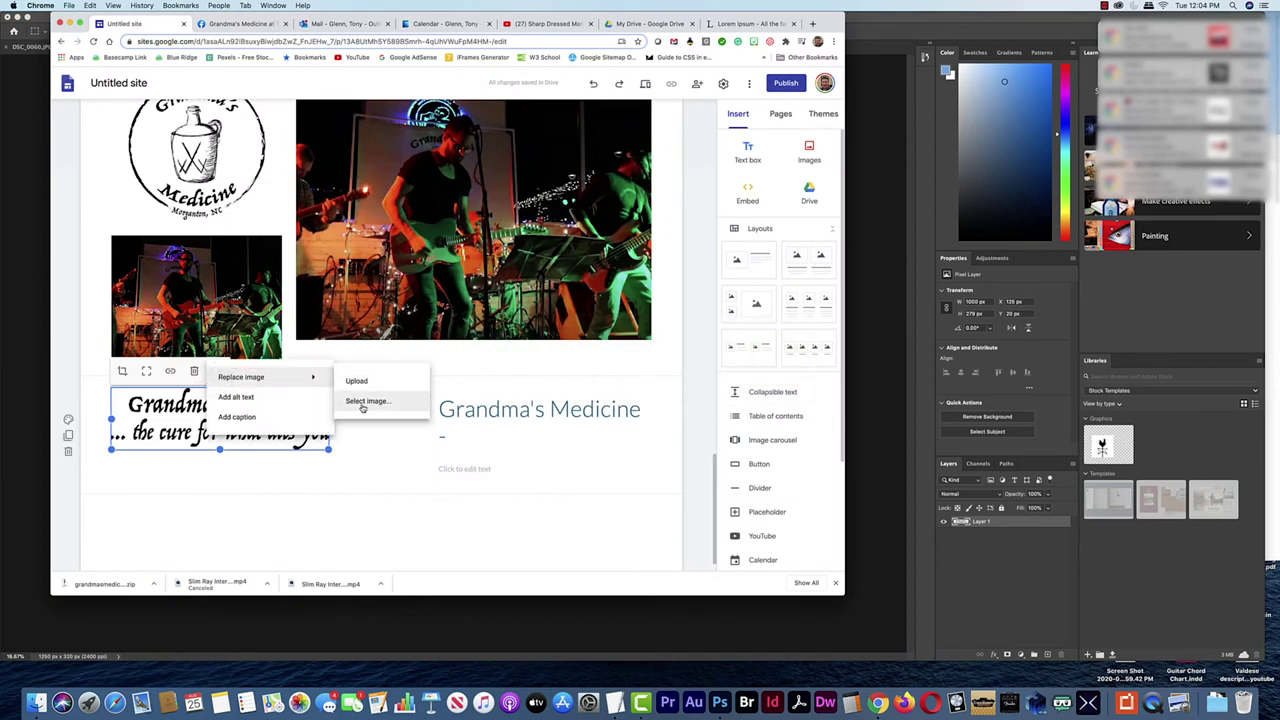
left_click(364, 402)
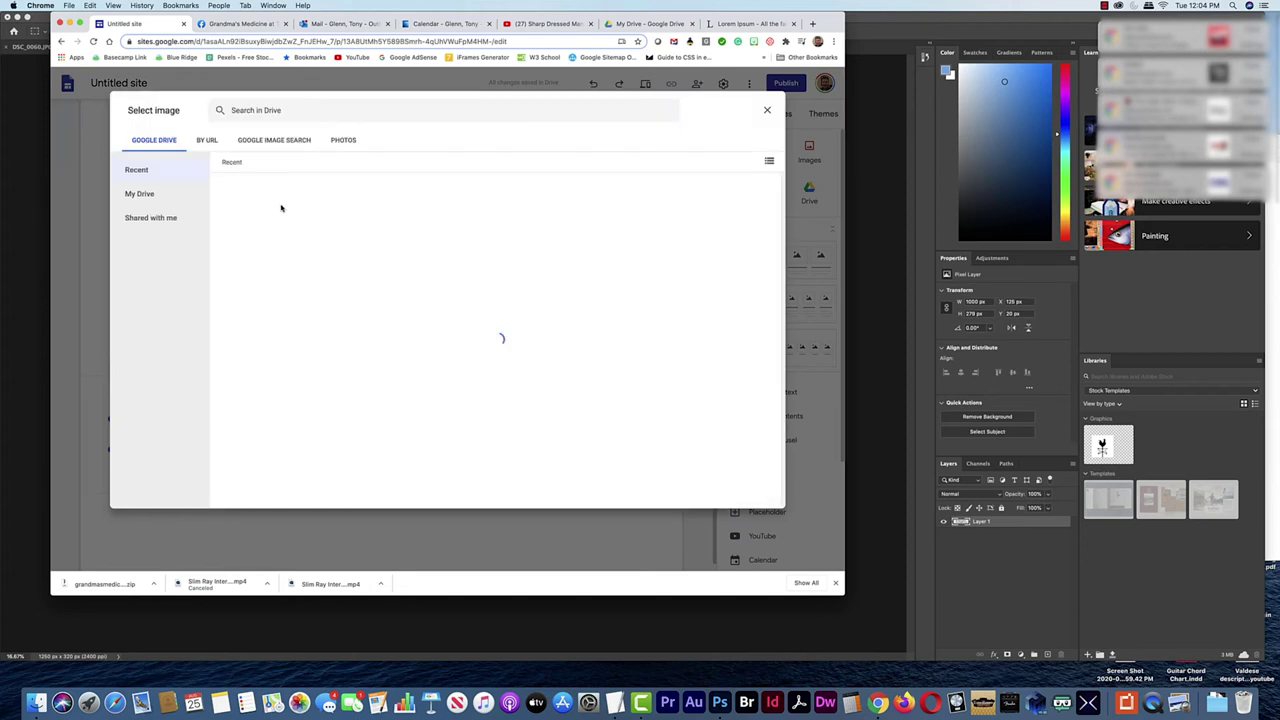
left_click(768, 111)
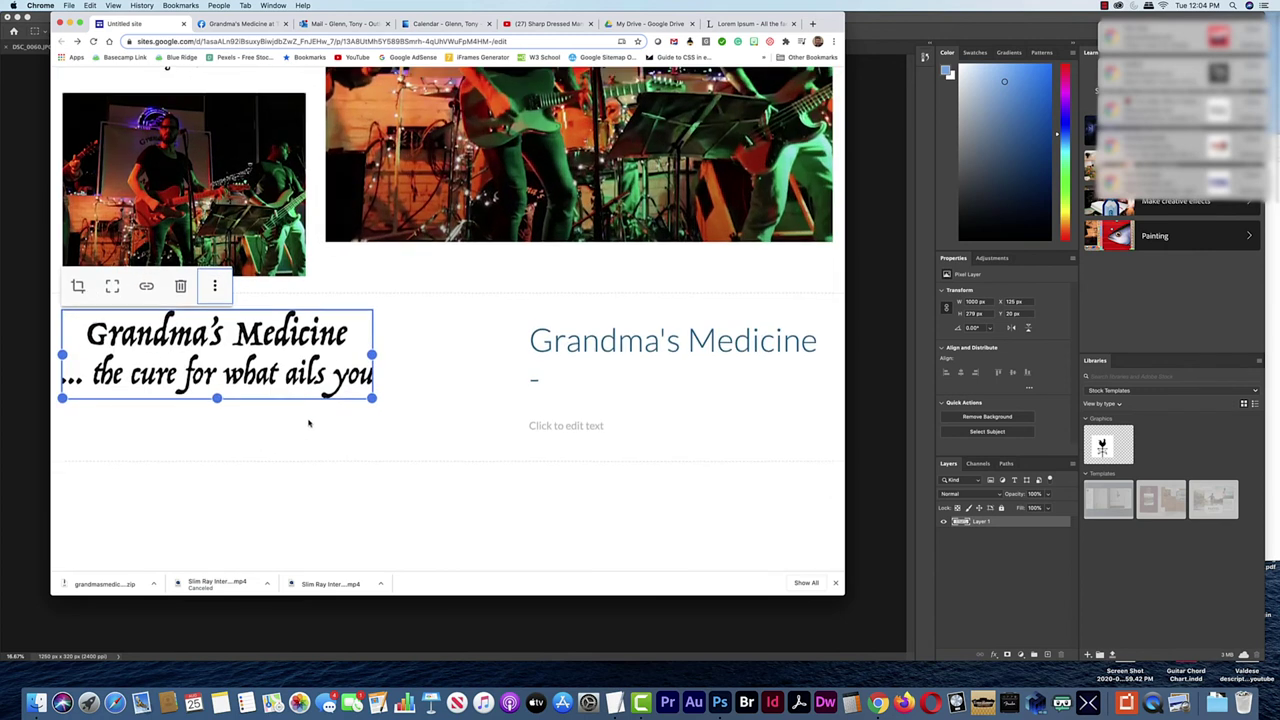
left_click(215, 288)
mouse_move(295, 305)
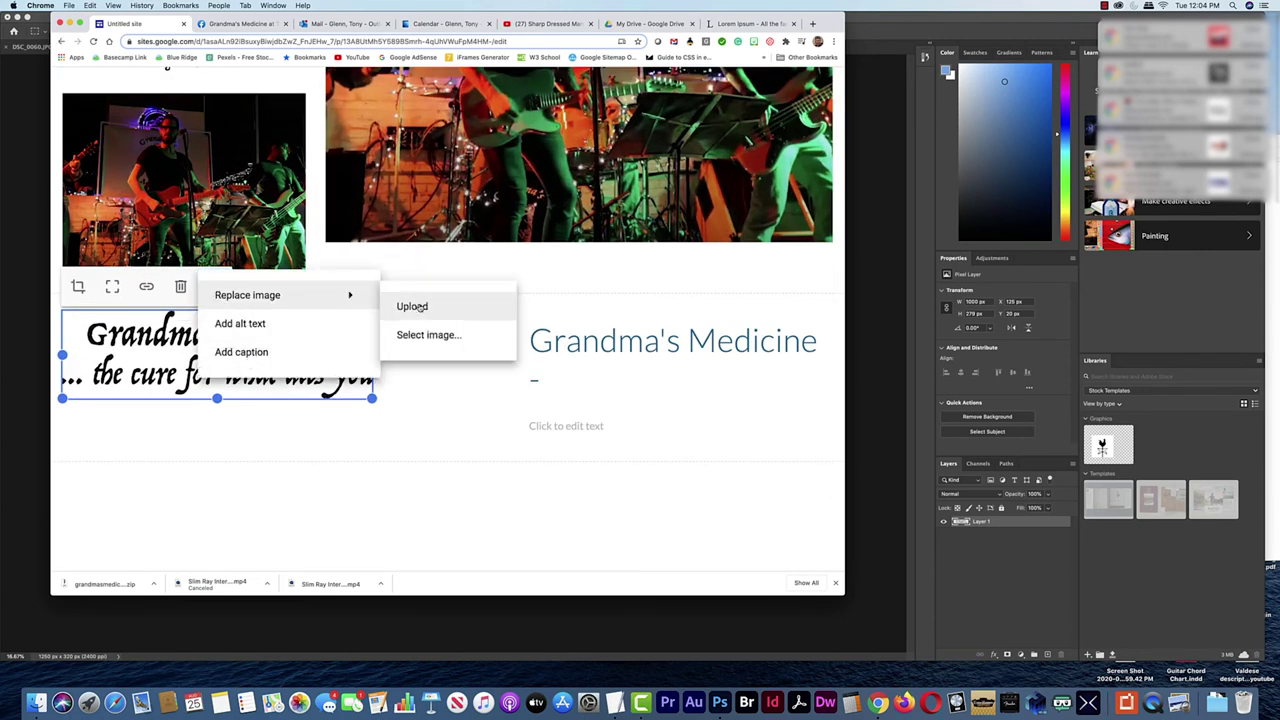
left_click(469, 353)
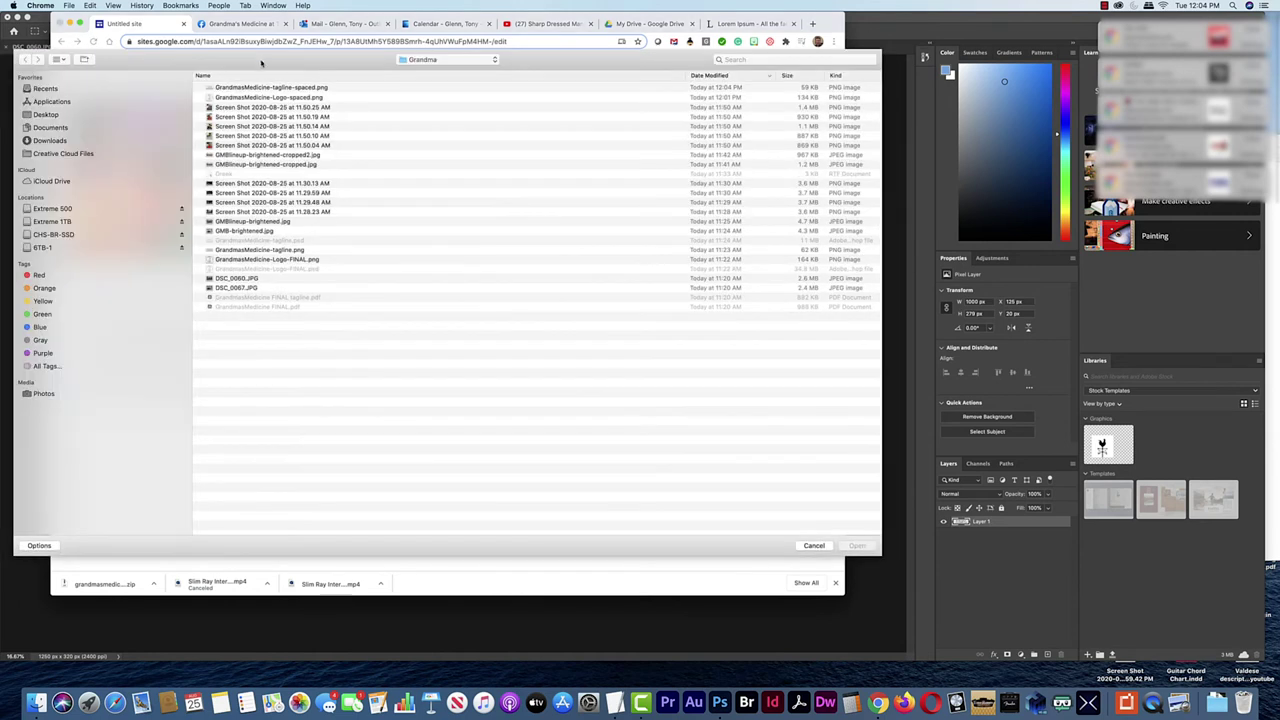
left_click(857, 545)
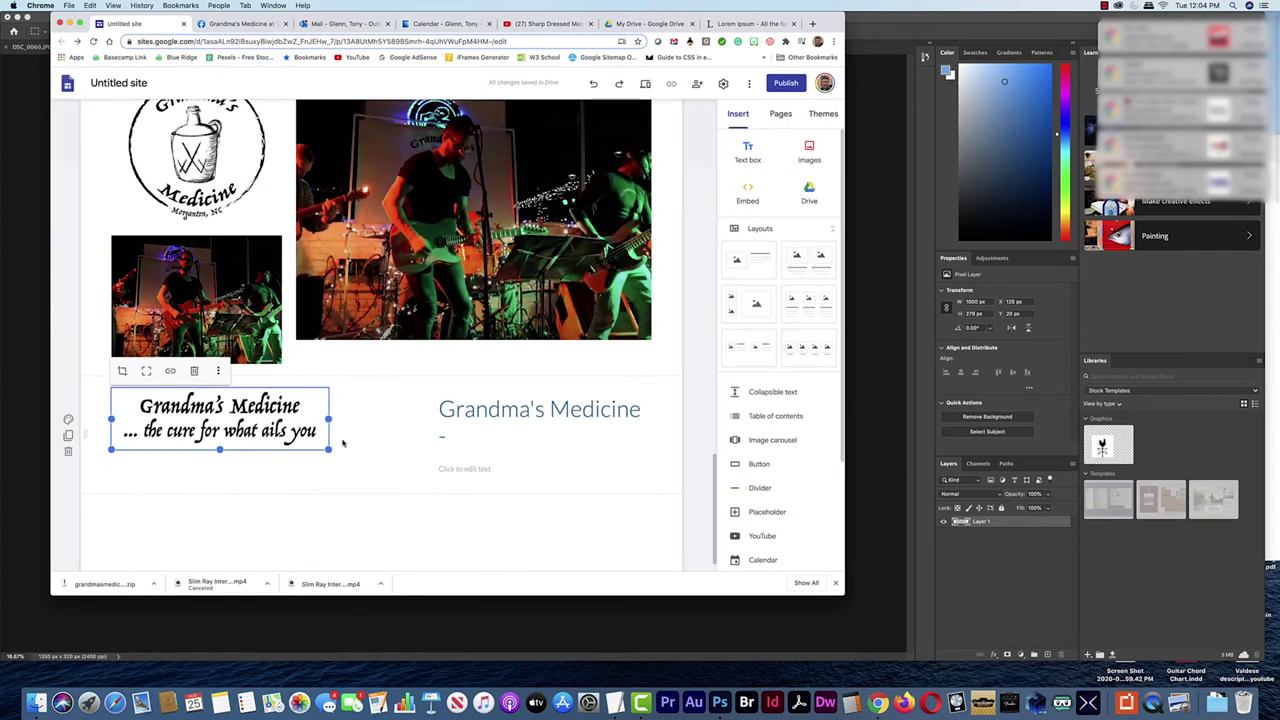
left_click_drag(327, 449, 386, 462)
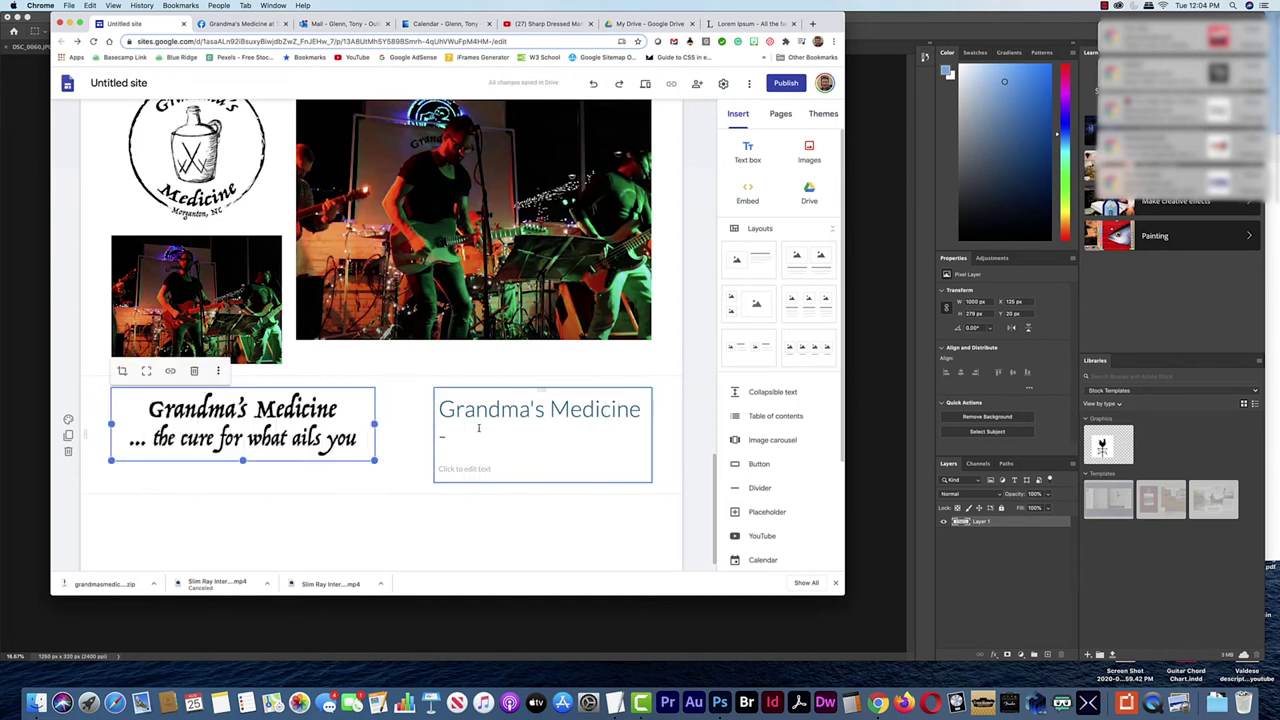
Widen the text box and retitle it 'Important Links'
left_click(570, 437)
left_click_drag(605, 421, 652, 421)
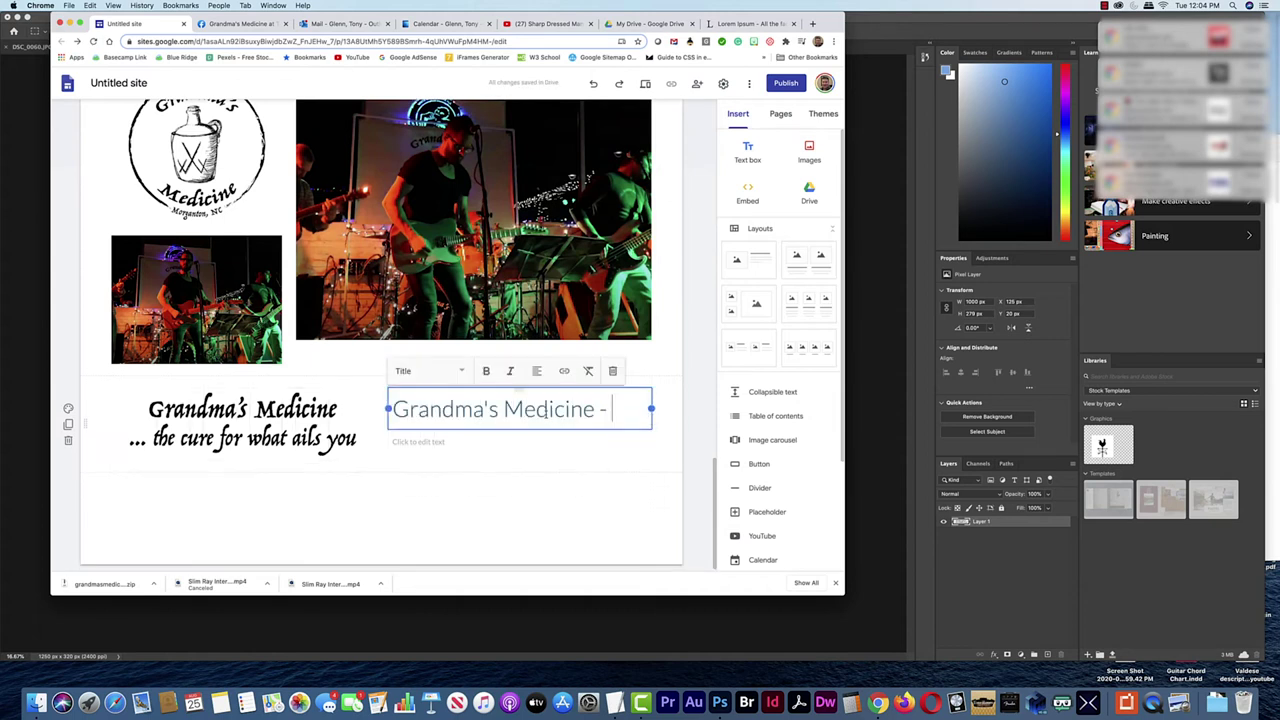
triple_click(546, 410)
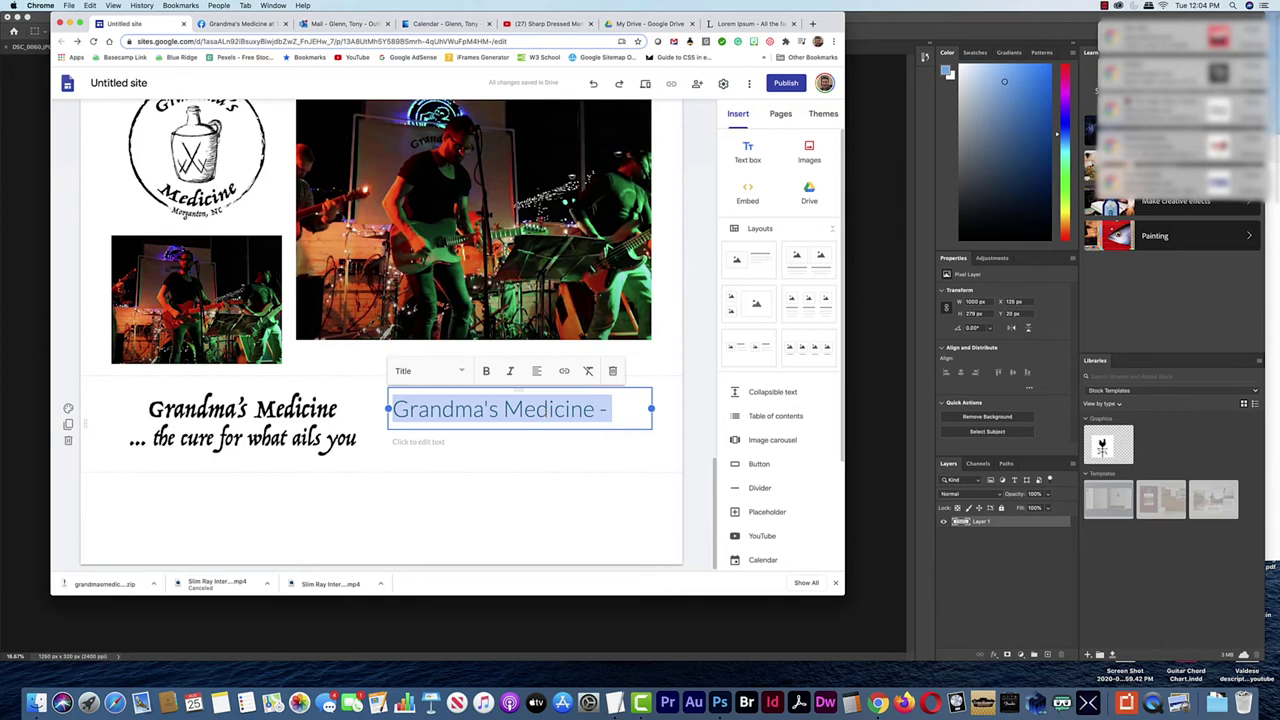
type("Impoerta")
key("BackSpace")
key("BackSpace")
key("BackSpace")
key("BackSpace")
type("rtant")
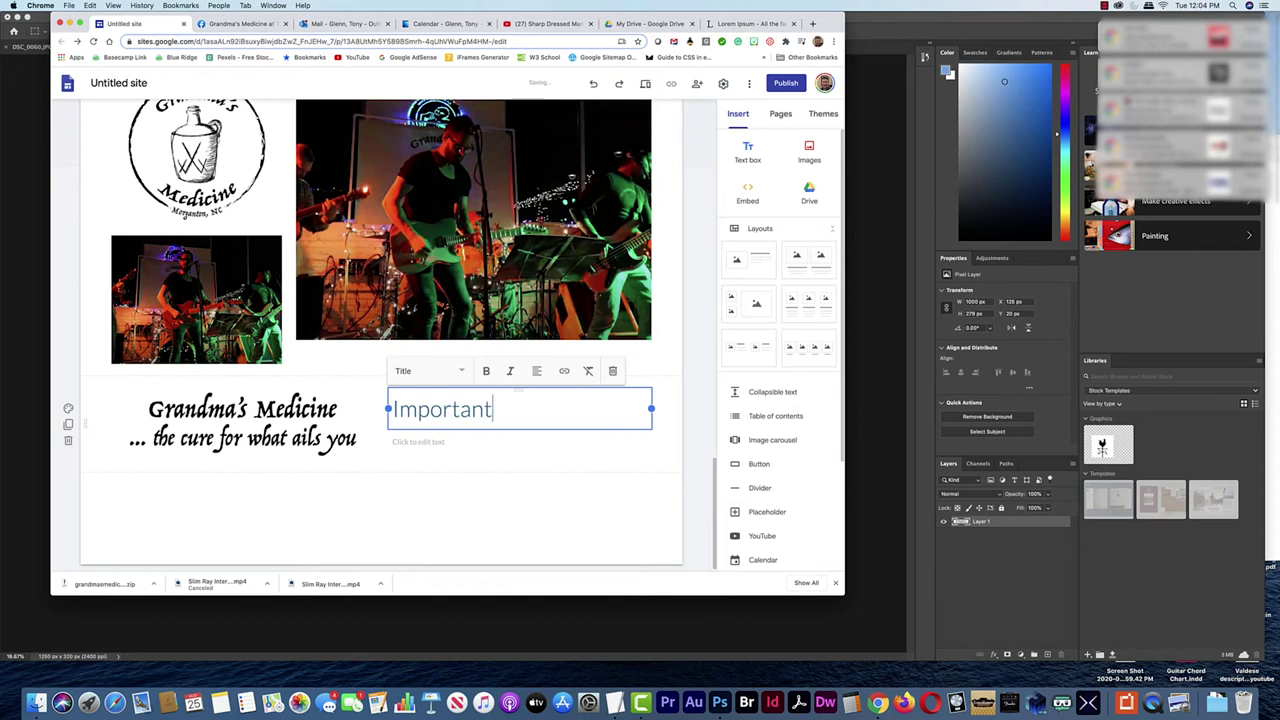
type(" Links")
Add a centred Subheading line 'Link 1 | Link 2 | Link 3 | Link 4' below it
left_click(455, 446)
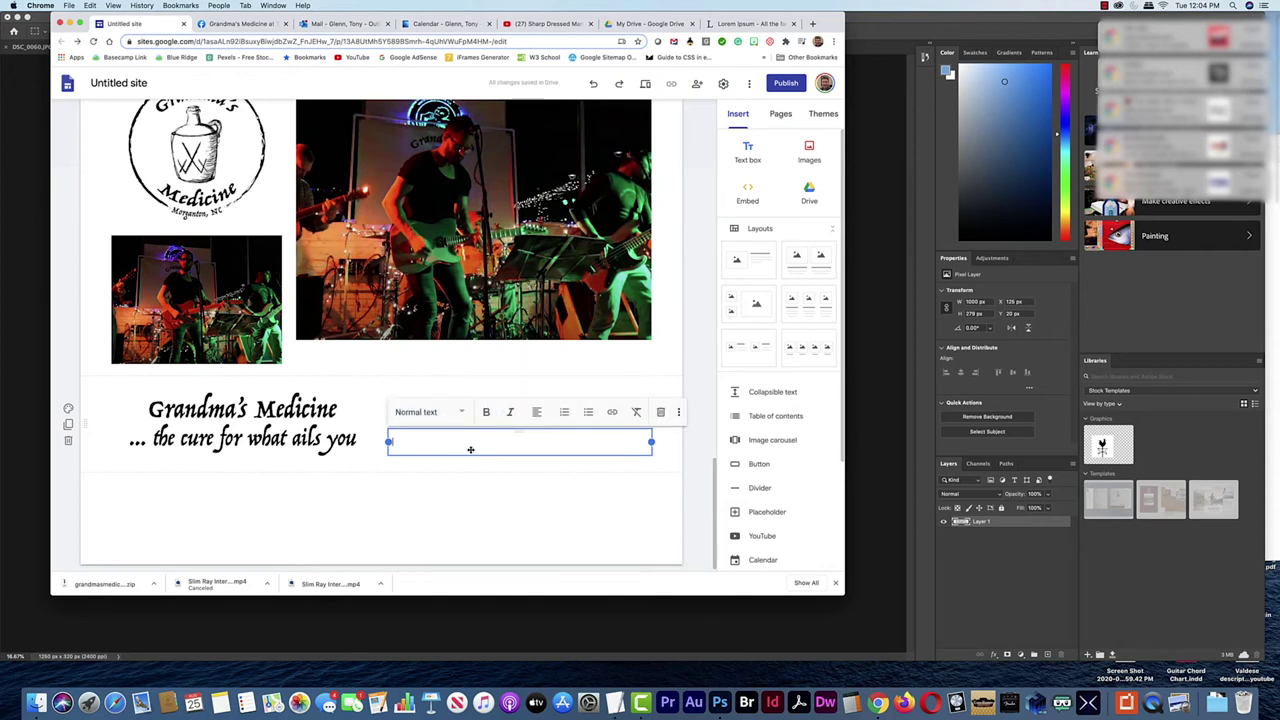
type("Link 1 - Link")
type(" 2 | Link 3 | L")
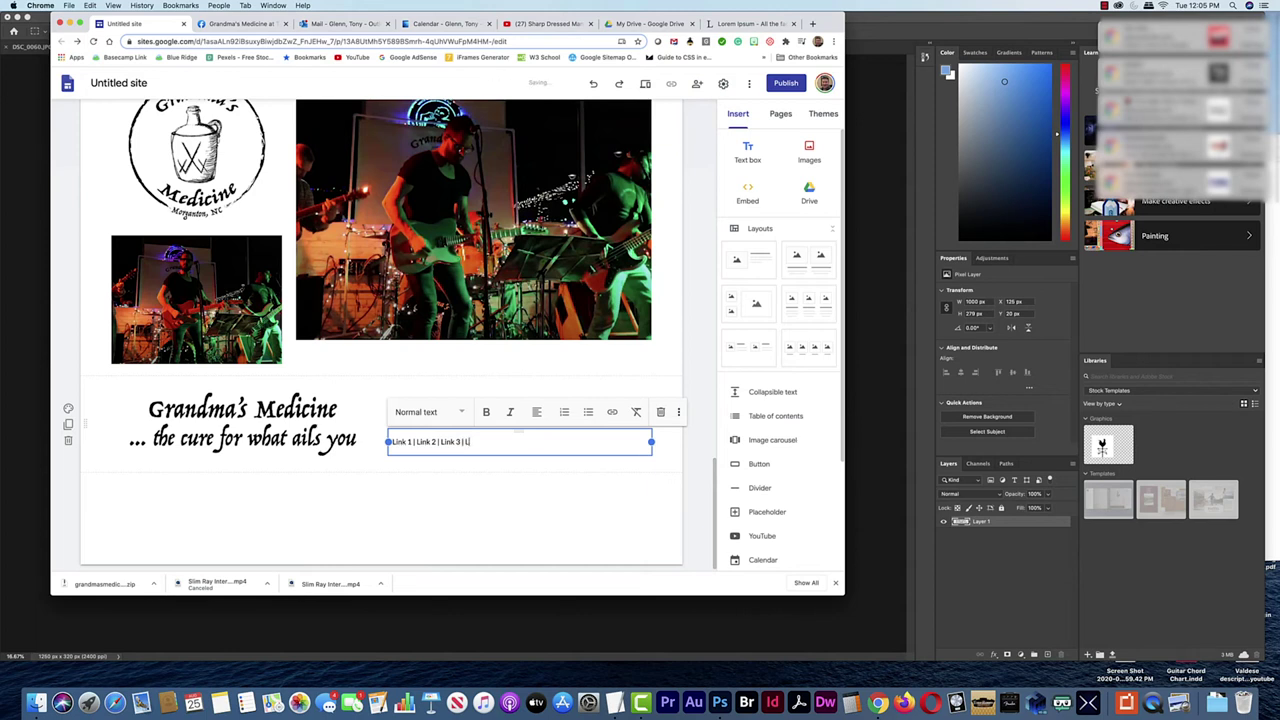
type("ink 4")
left_click_drag(493, 441, 390, 441)
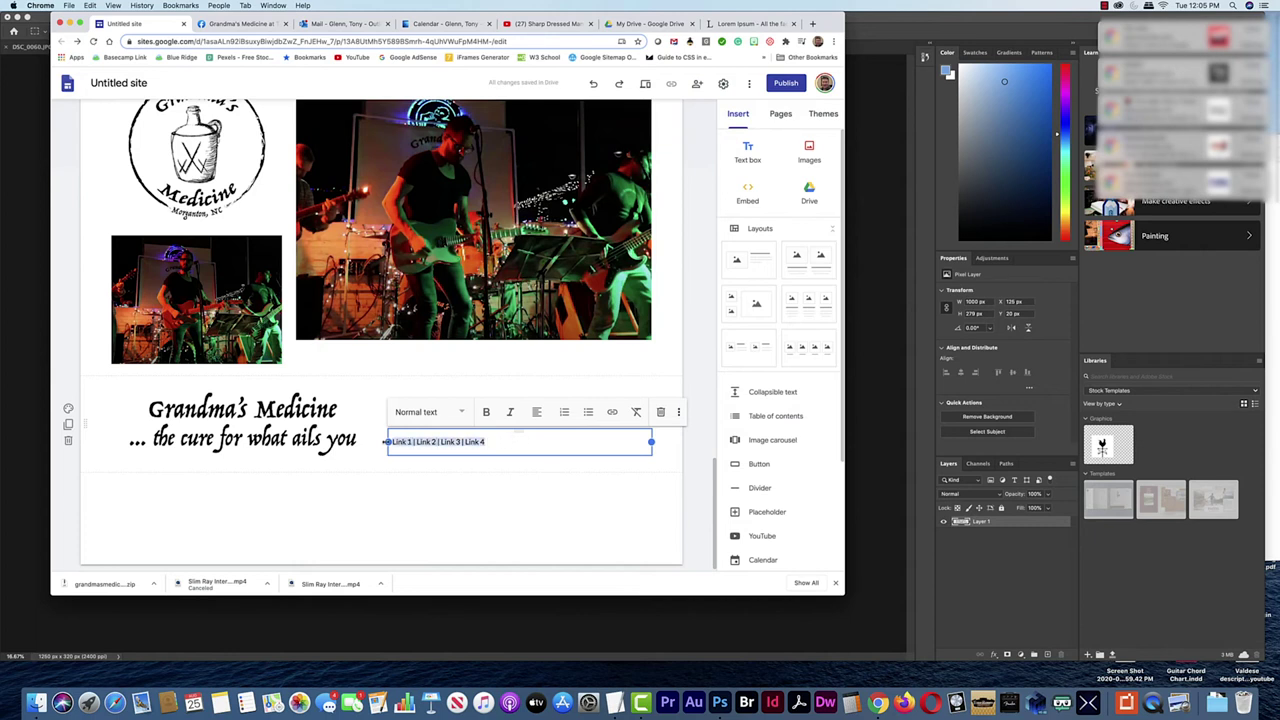
left_click(537, 413)
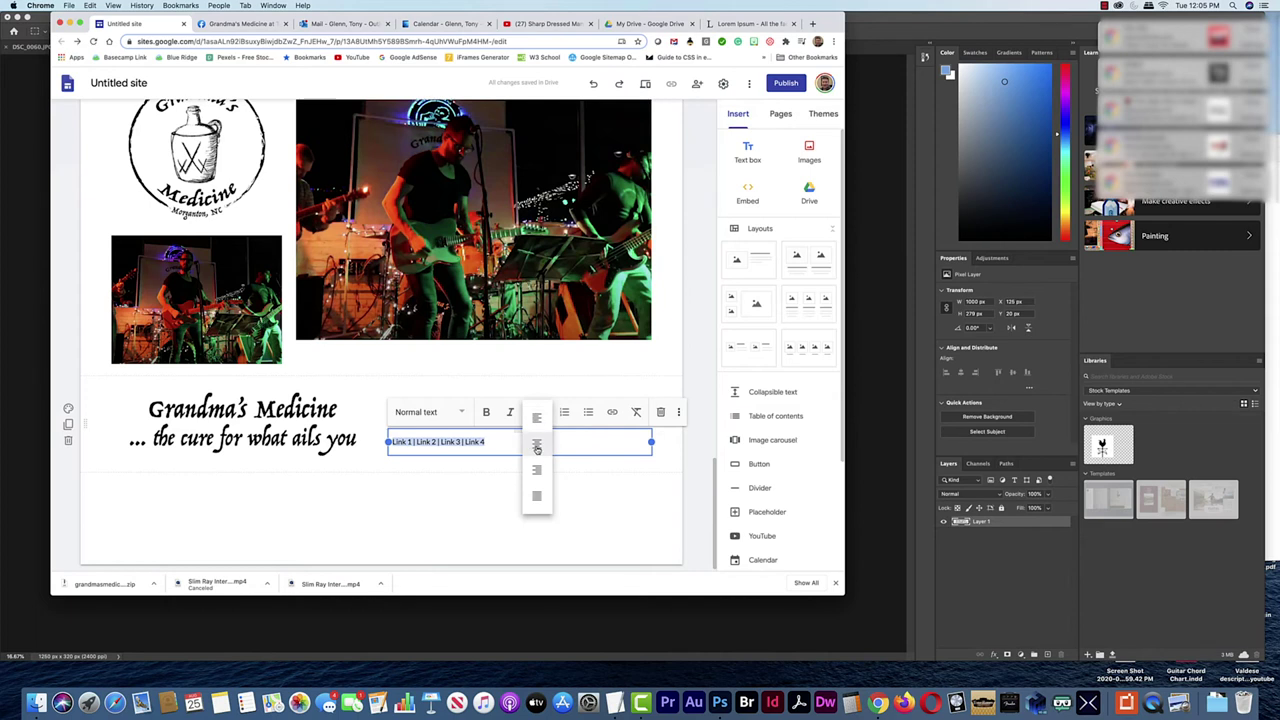
left_click(534, 446)
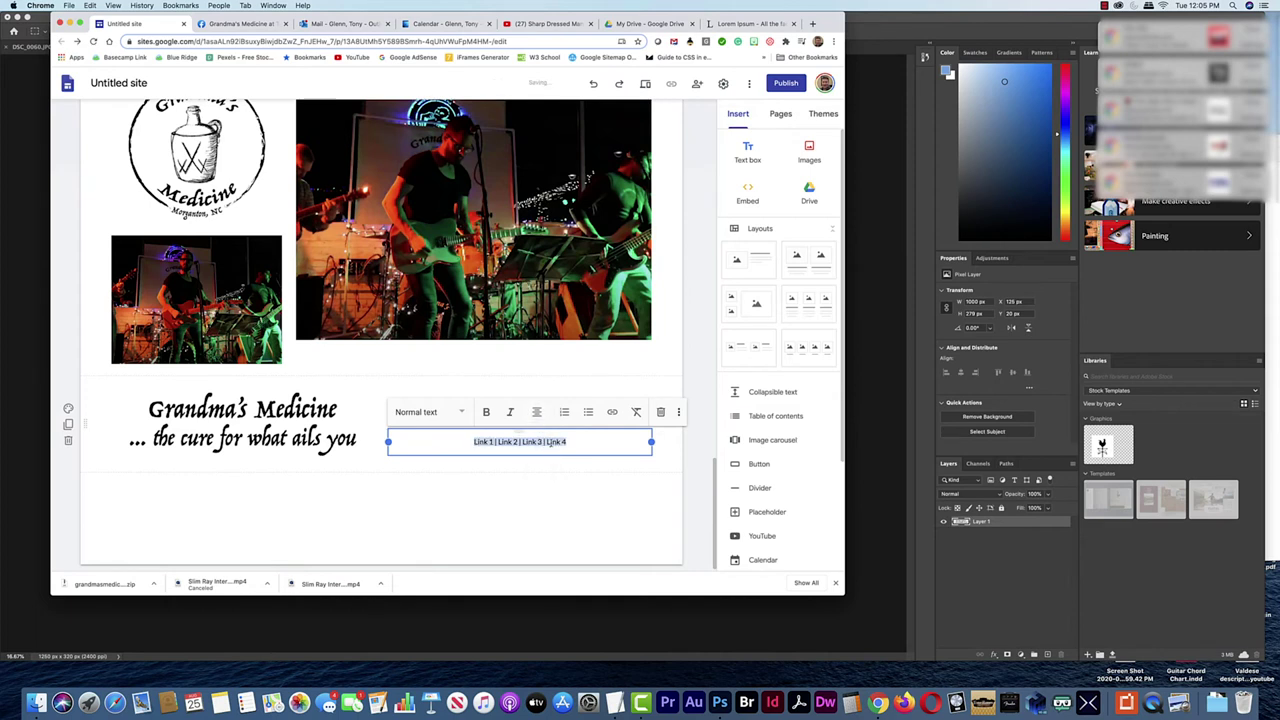
left_click(462, 414)
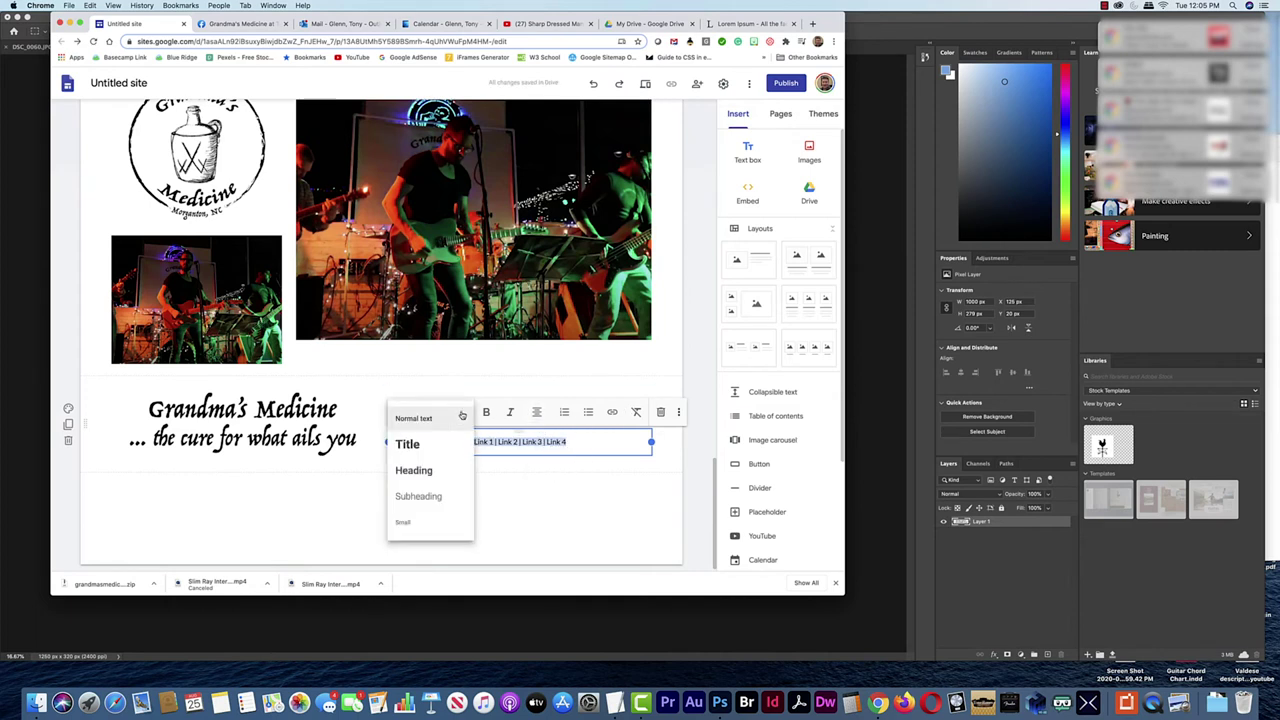
left_click(426, 497)
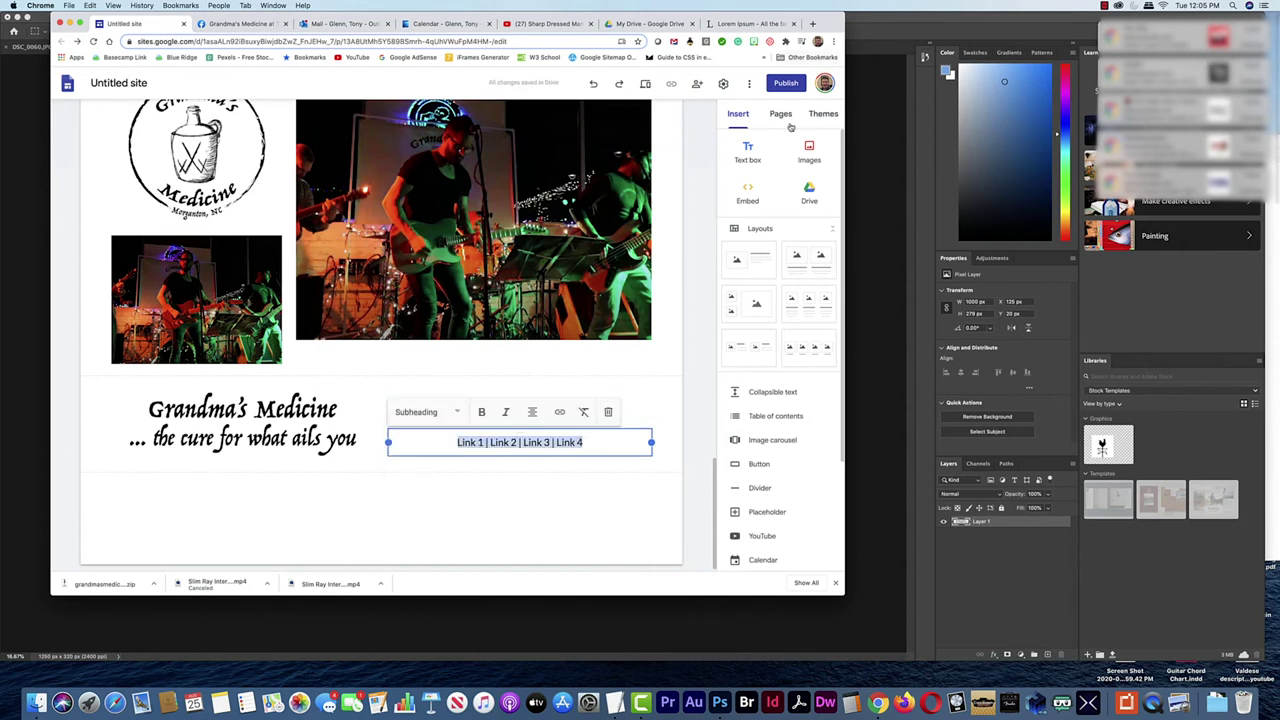
Append instruments to member headings, e.g. 'Band Dude 1 - Guitar Vocals', ' - Guitar/Vocals'
scroll(712, 175, "up", 15)
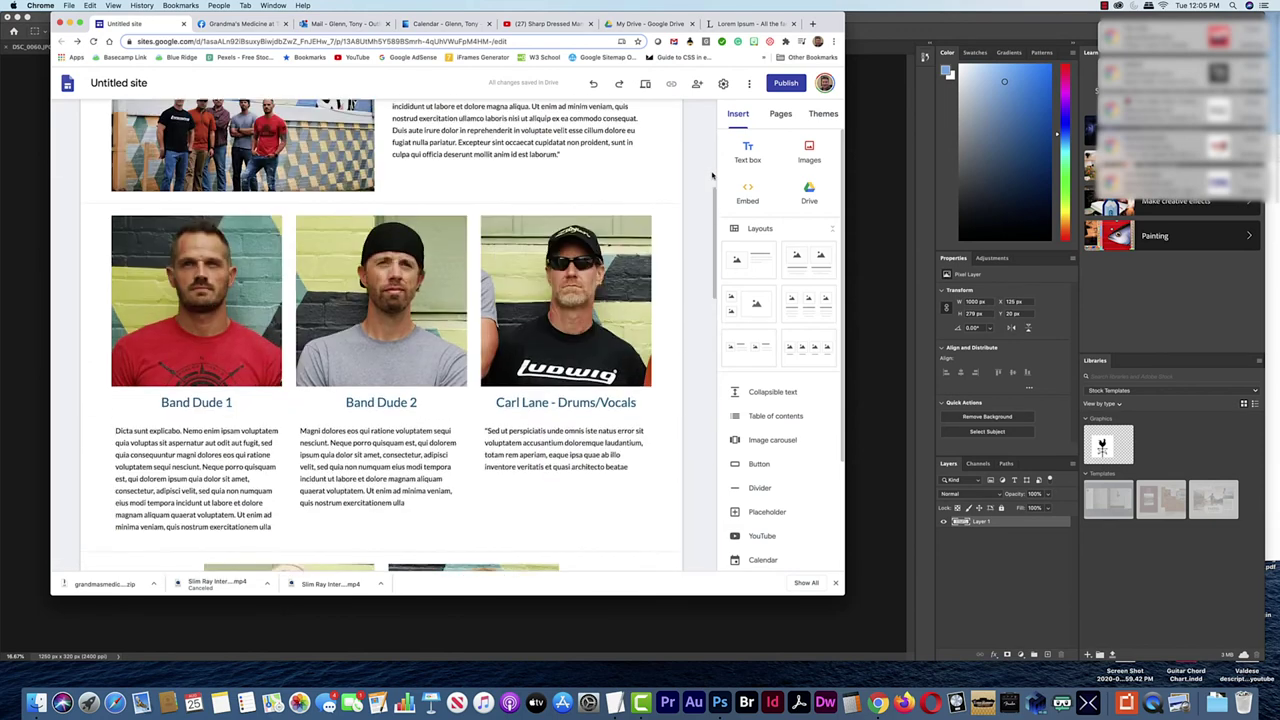
scroll(712, 175, "up", 3)
scroll(712, 175, "down", 10)
scroll(712, 175, "up", 4)
scroll(712, 175, "up", 6)
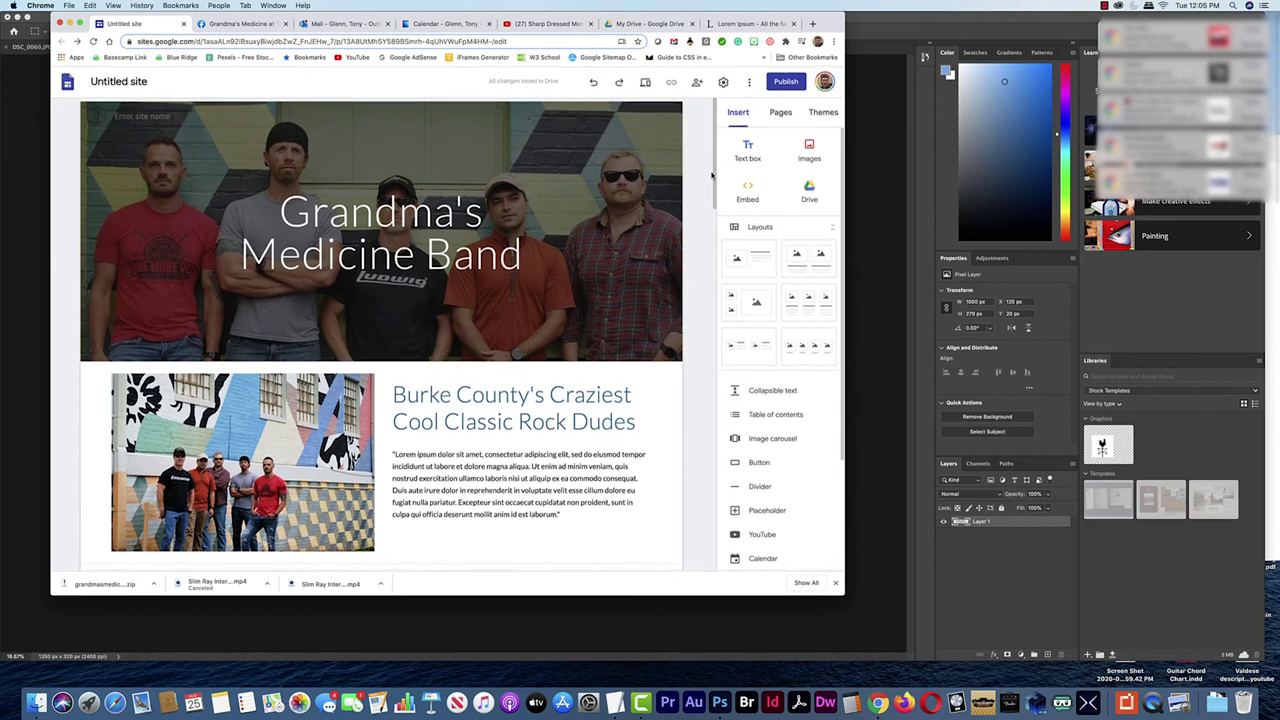
scroll(688, 181, "down", 6)
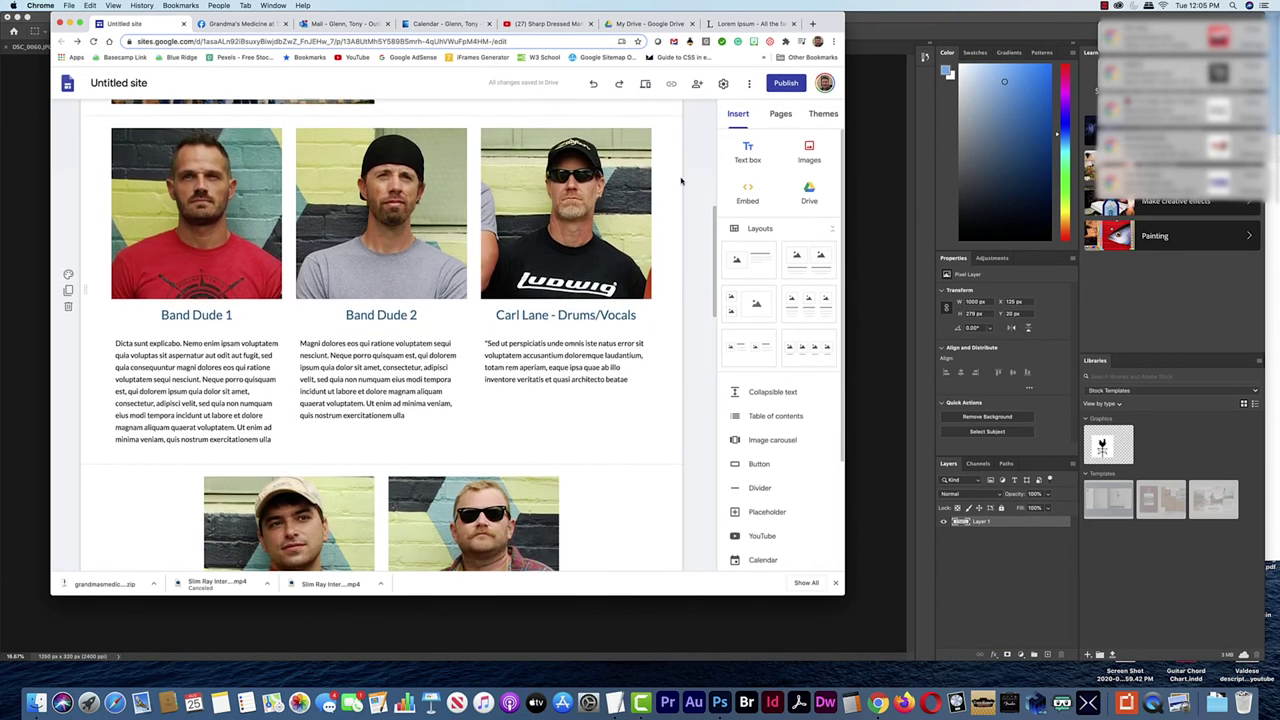
left_click(237, 251)
type("- ")
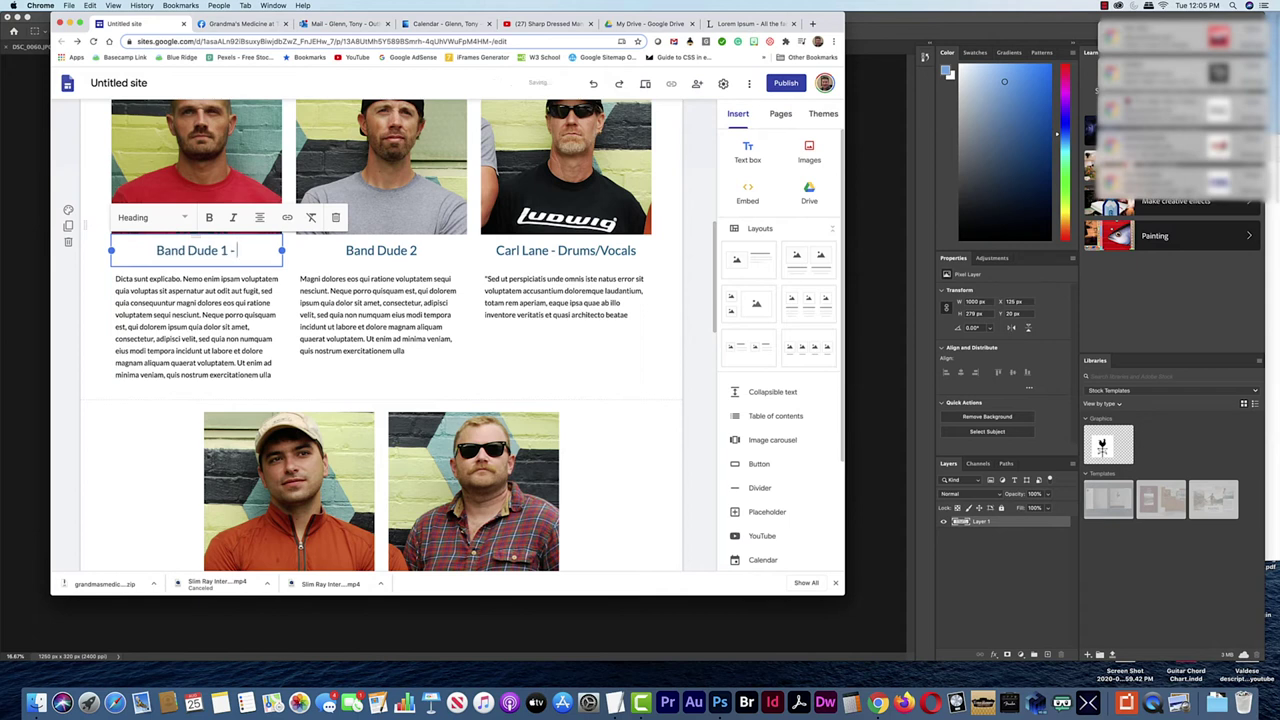
type("Guitar ")
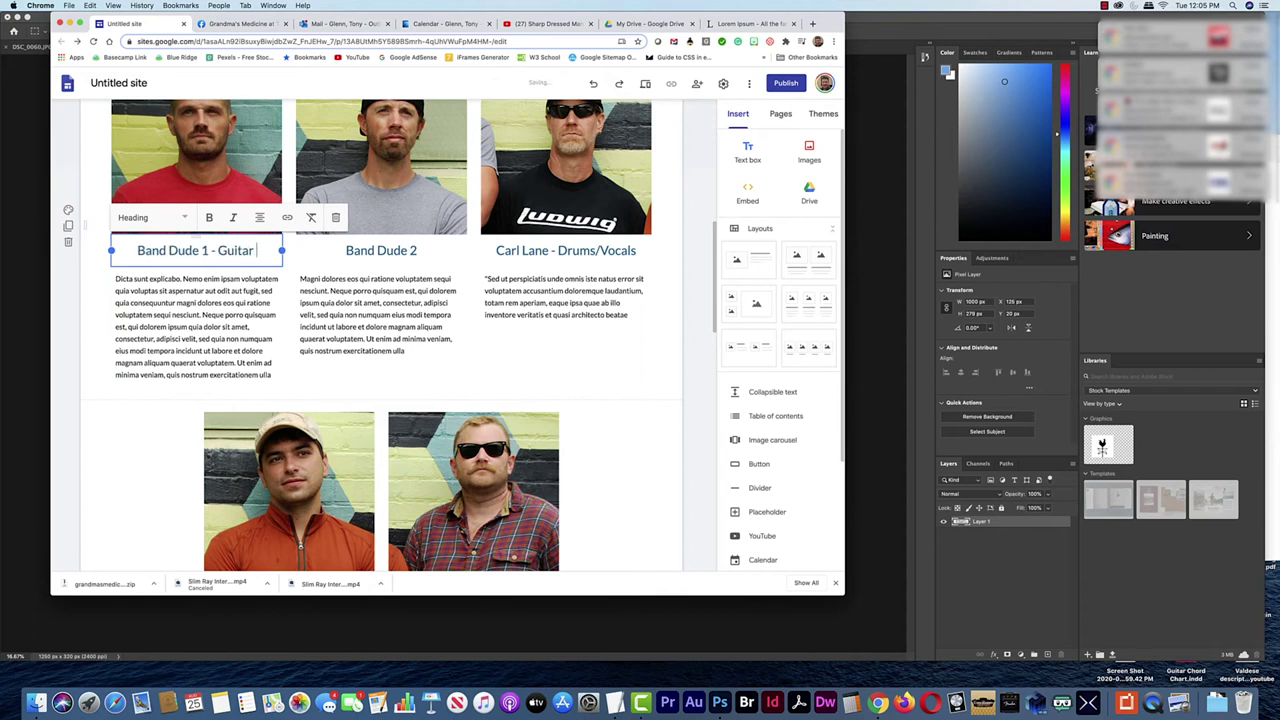
type("Vocals")
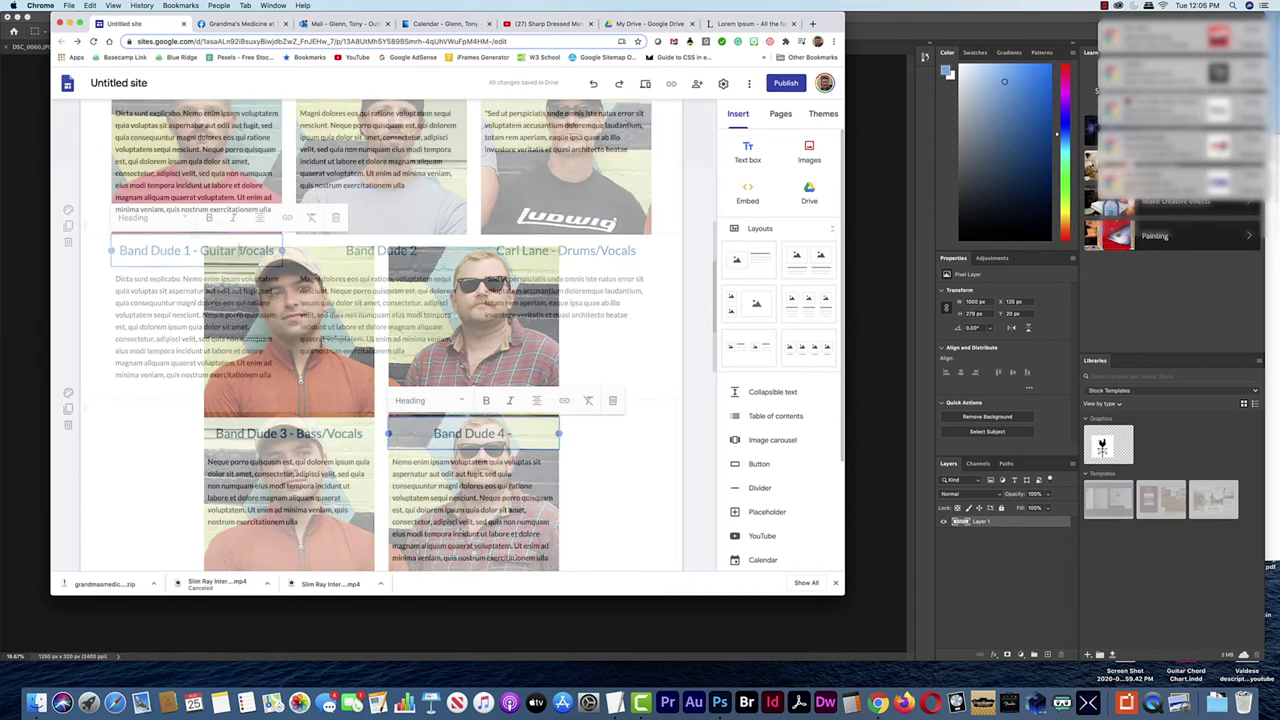
type("uitar")
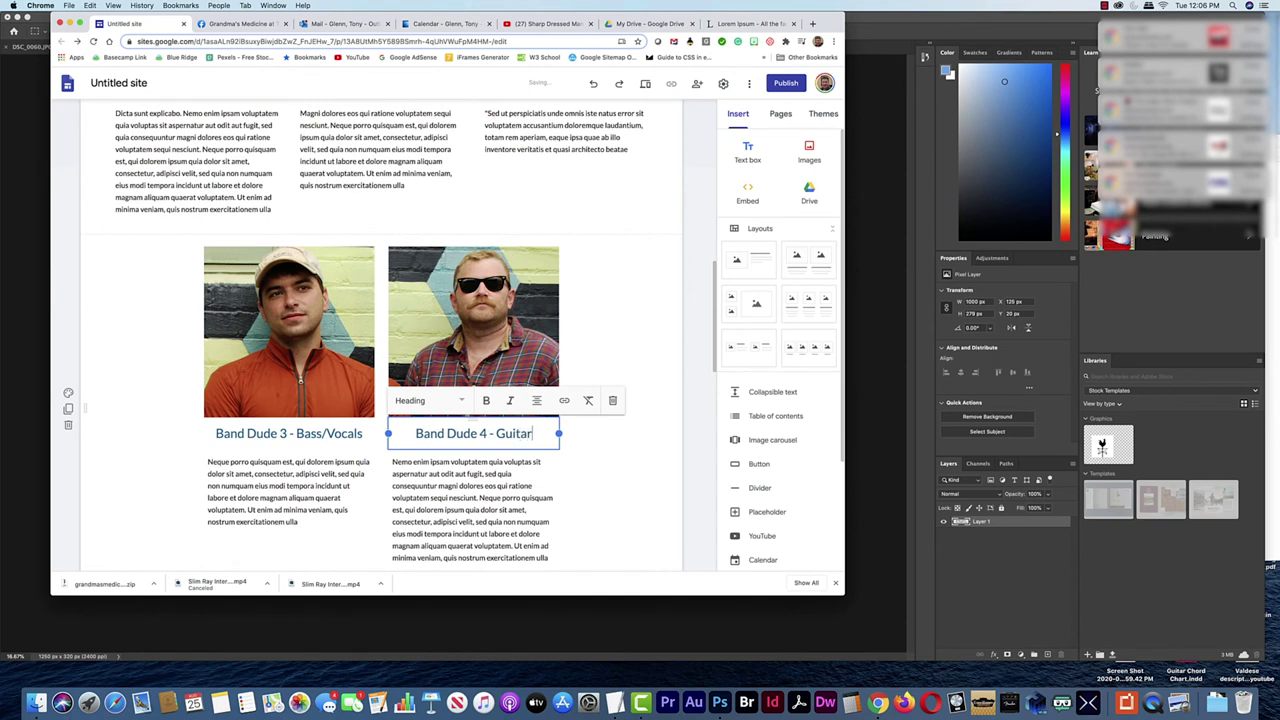
type("/Vocals")
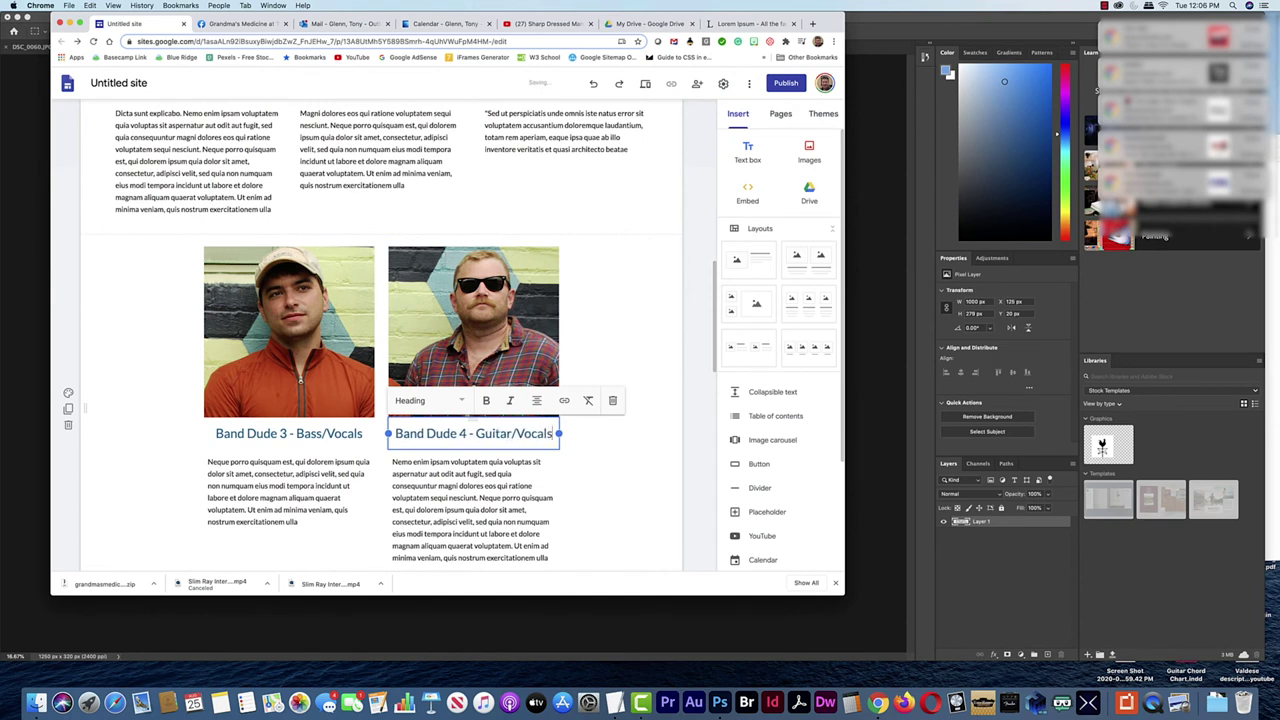
scroll(545, 285, "up", 15)
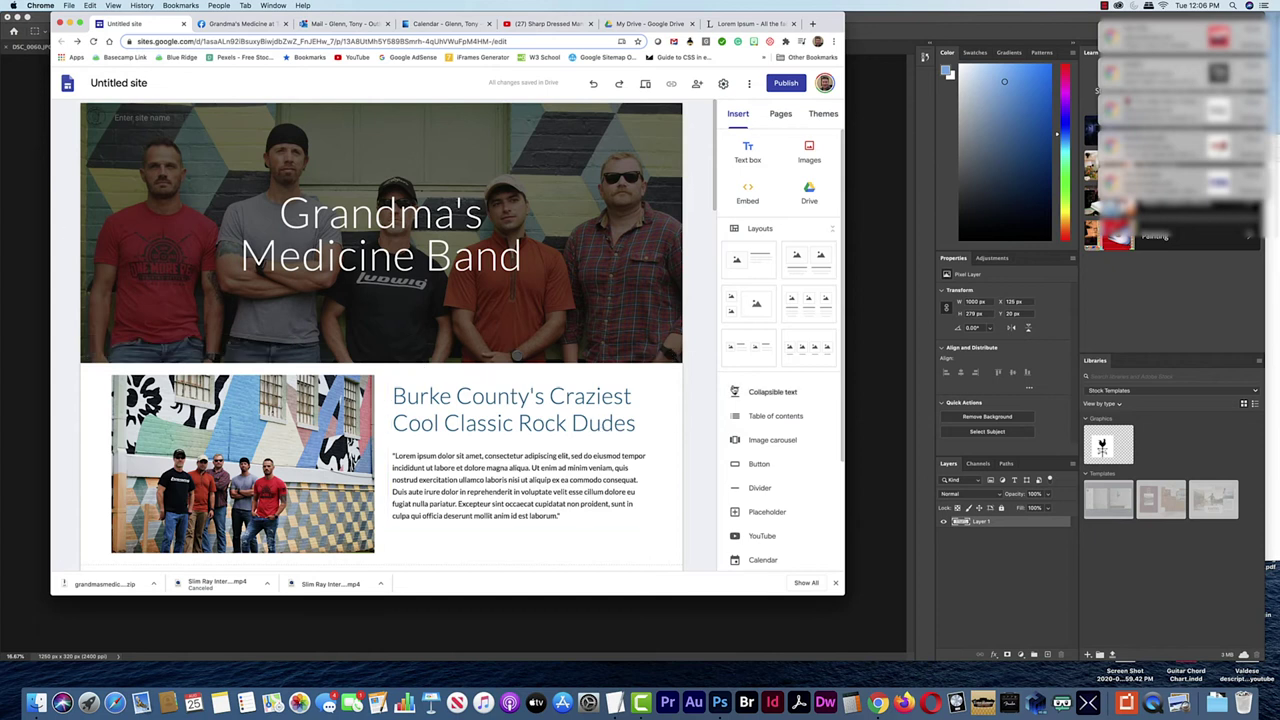
left_click(781, 114)
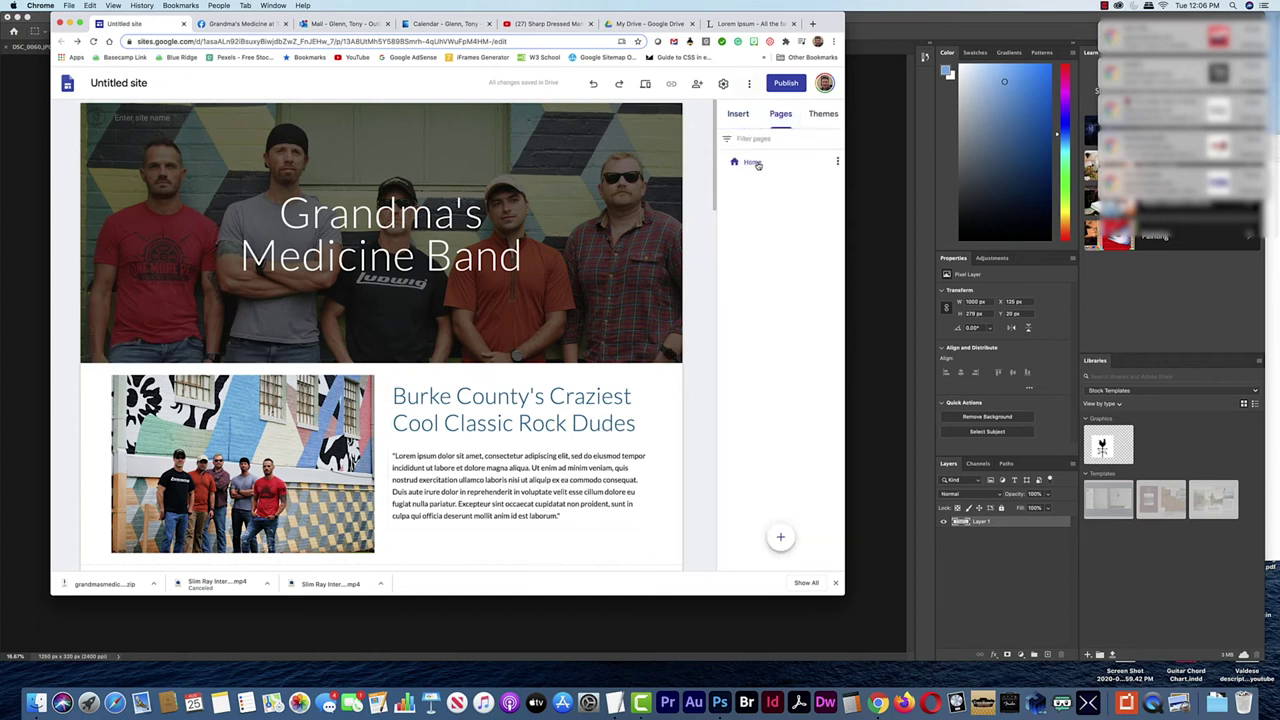
left_click(780, 536)
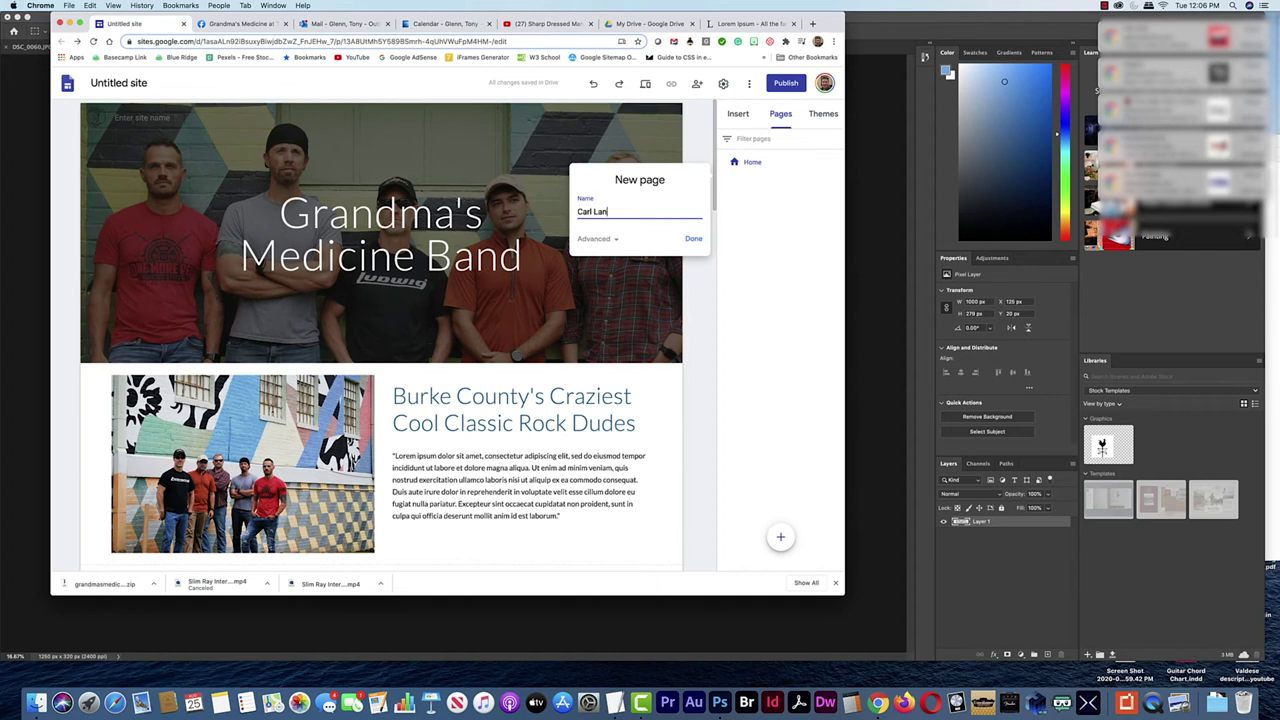
left_click(694, 242)
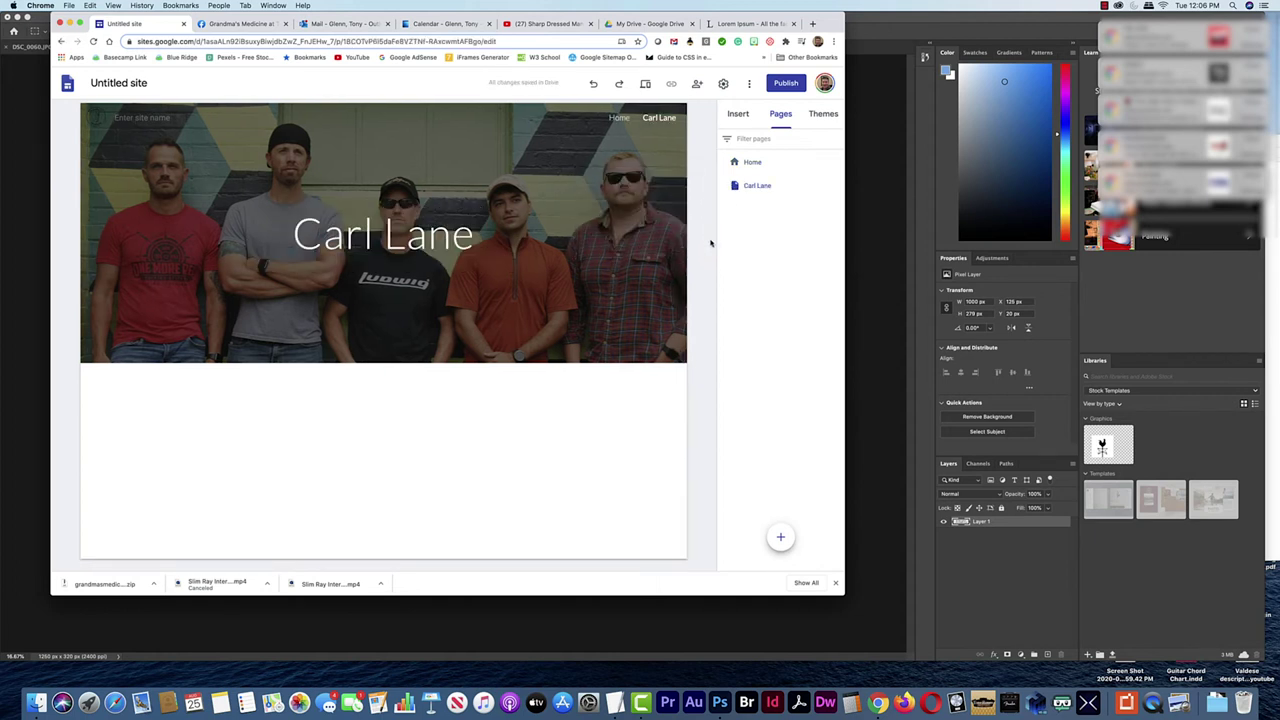
mouse_move(528, 290)
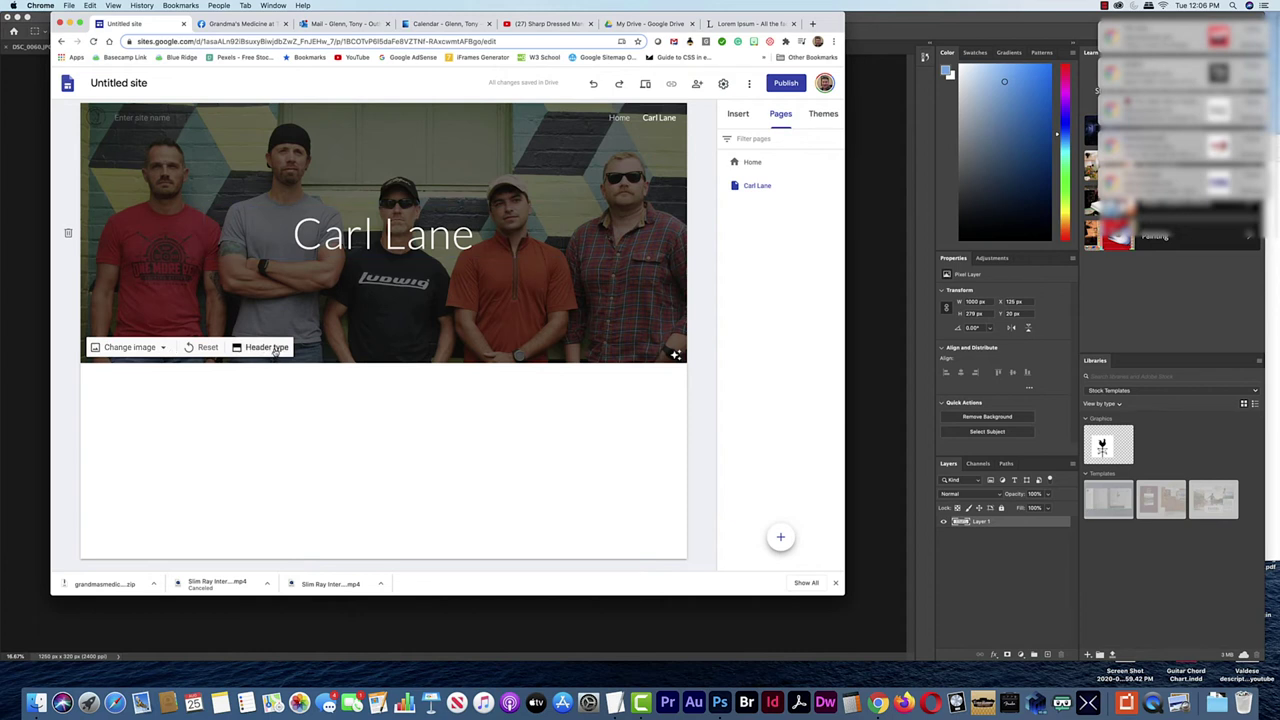
left_click(266, 347)
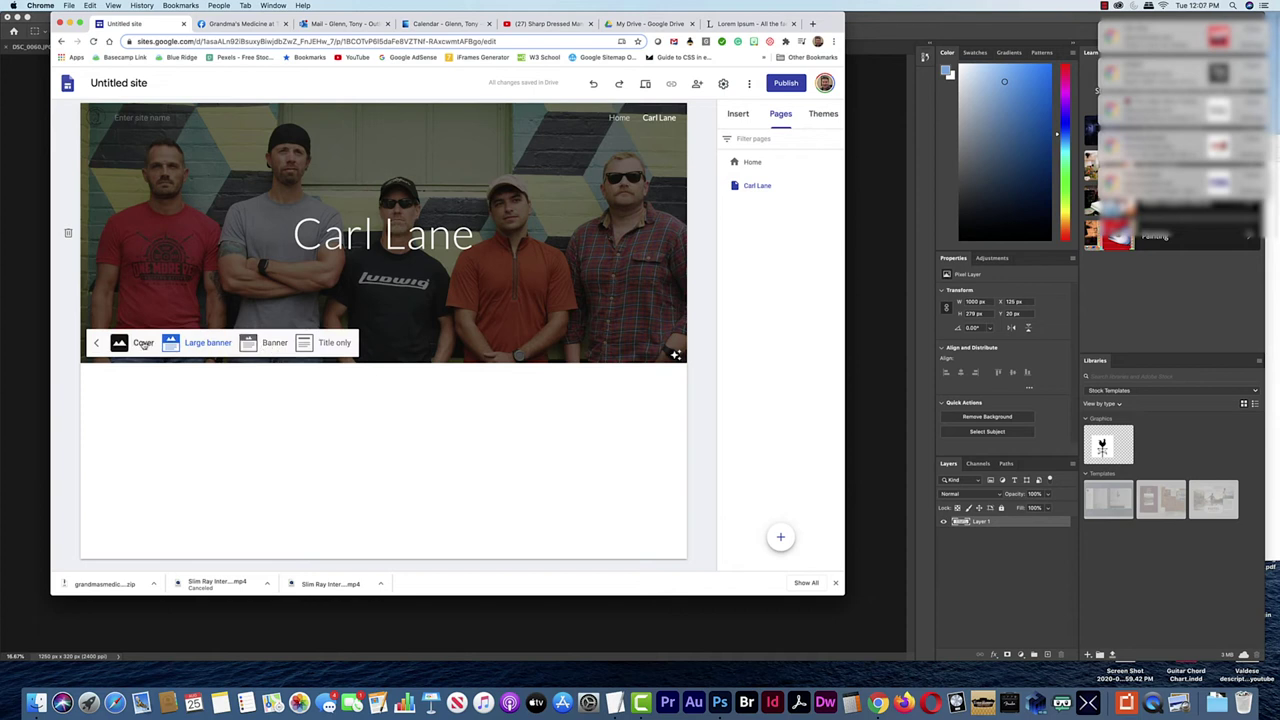
left_click(335, 343)
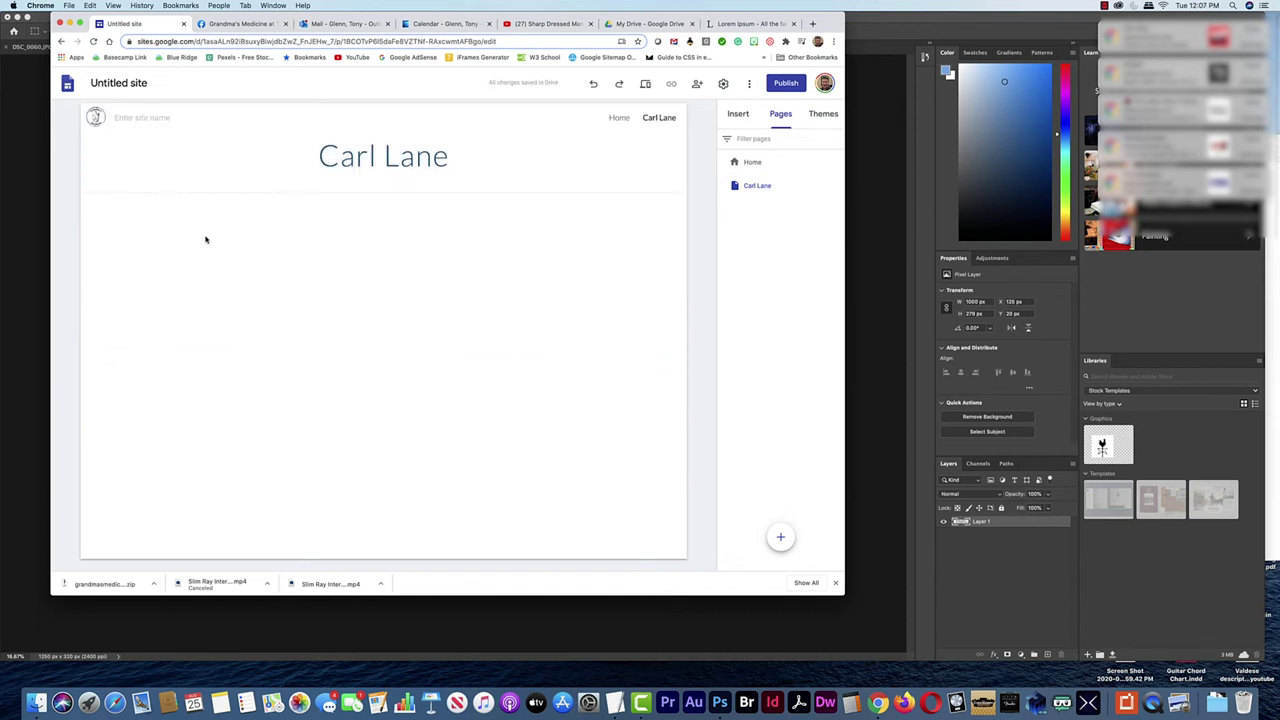
left_click(738, 113)
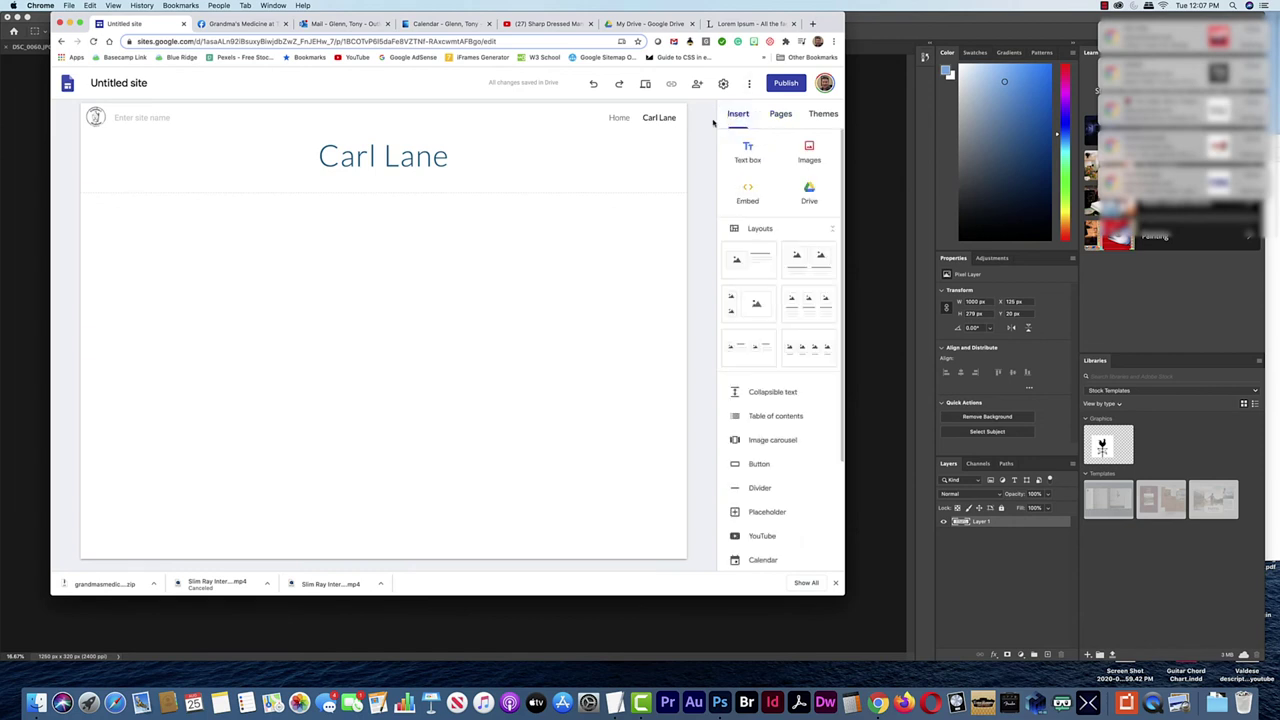
left_click(763, 262)
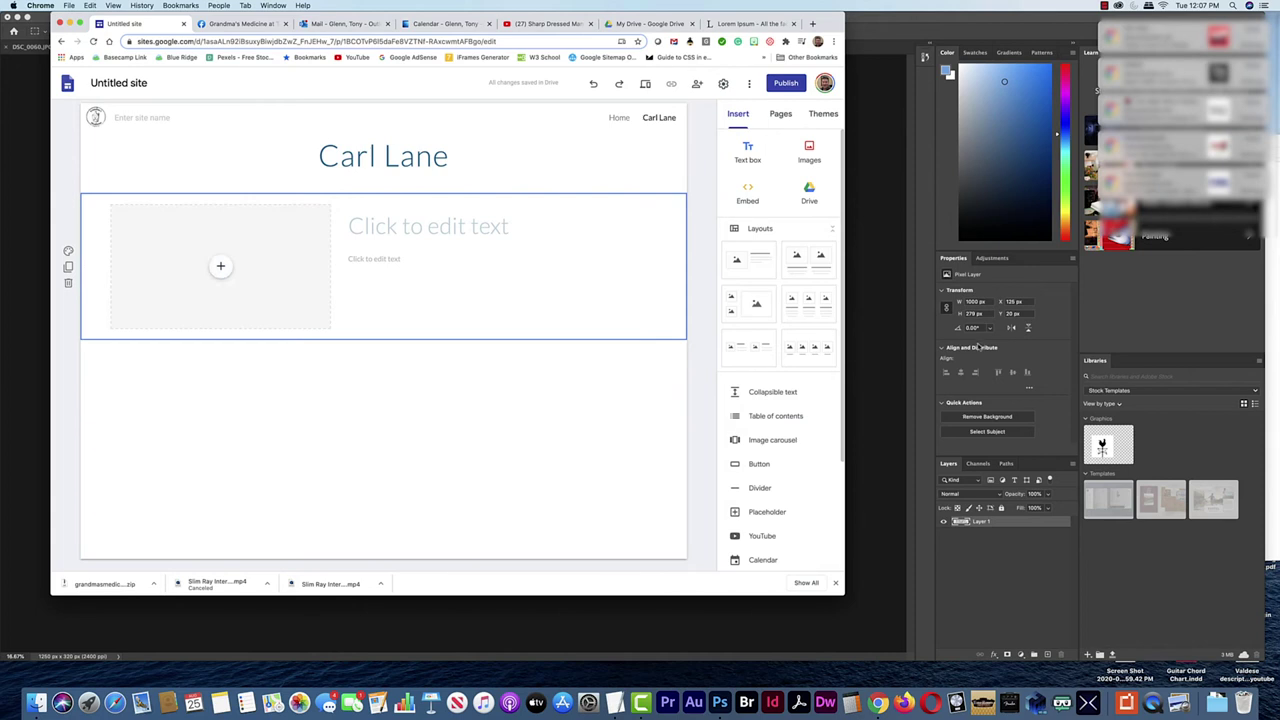
key("super+Tab")
key("super+Tab")
key("super+Tab")
key("super+Tab")
key("super+Tab")
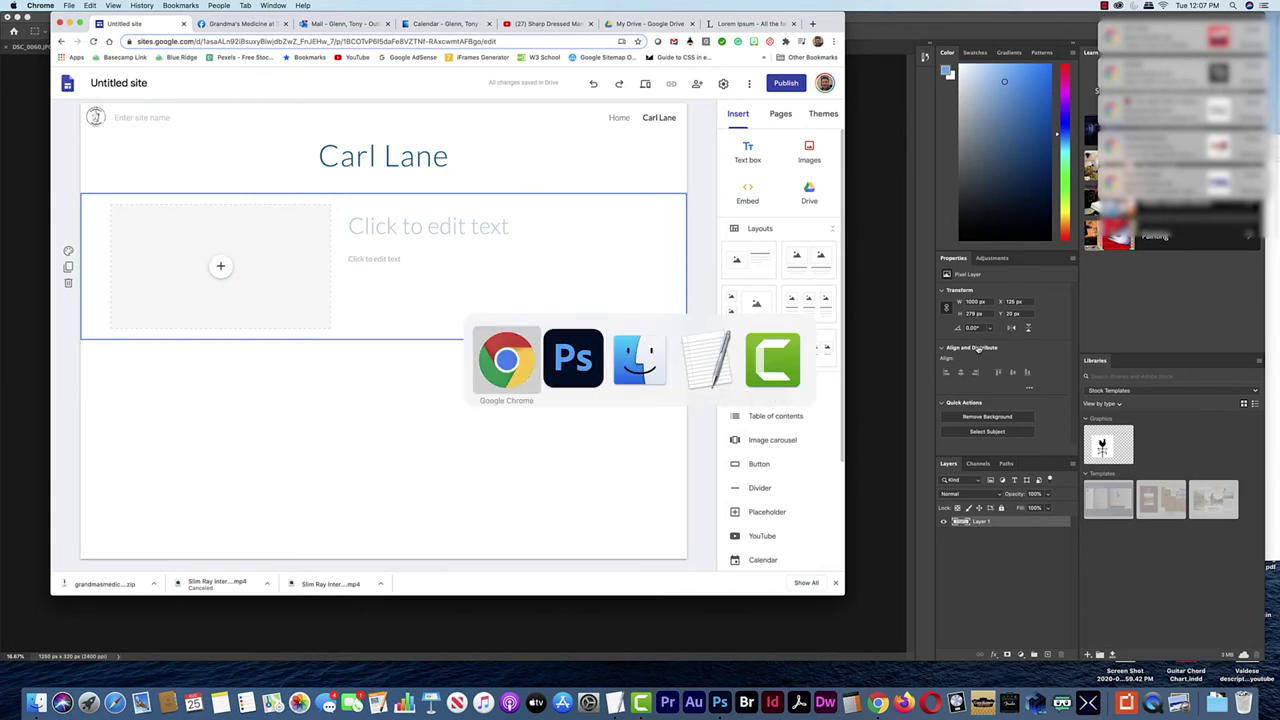
In the performance video, seek around for a drummer shot and settle at 0:38
left_click(520, 23)
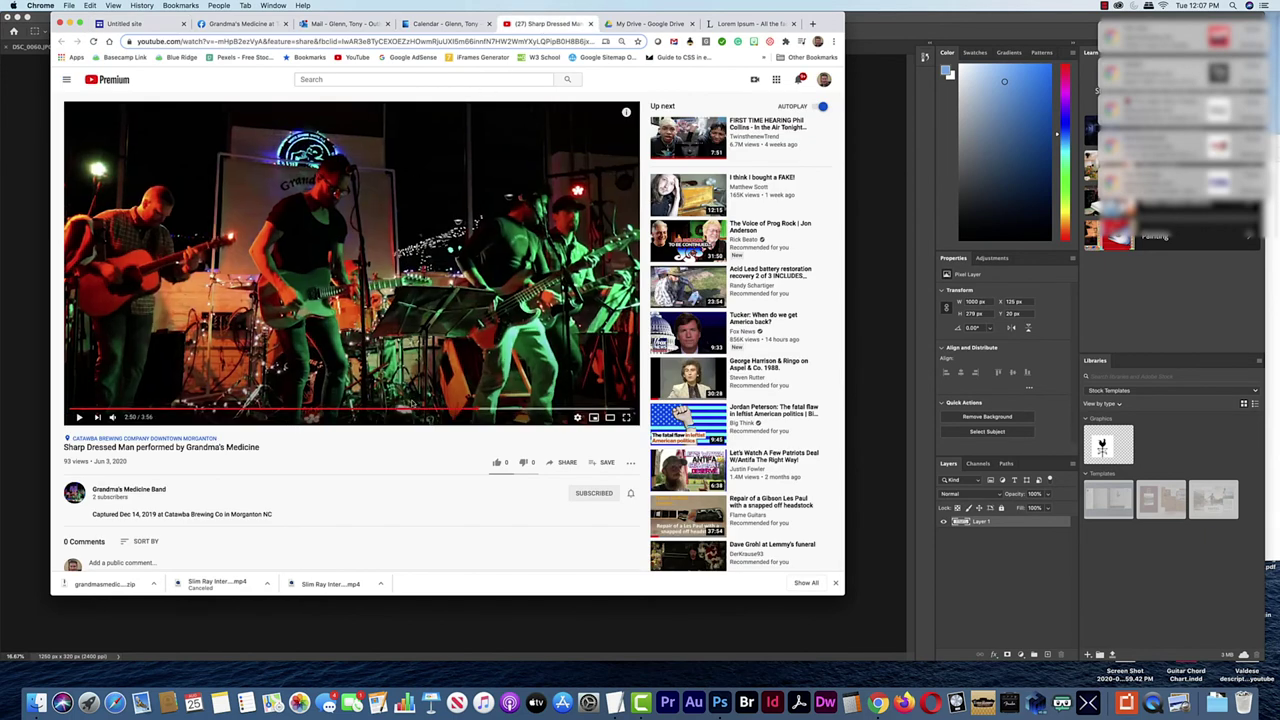
left_click(500, 409)
left_click(518, 409)
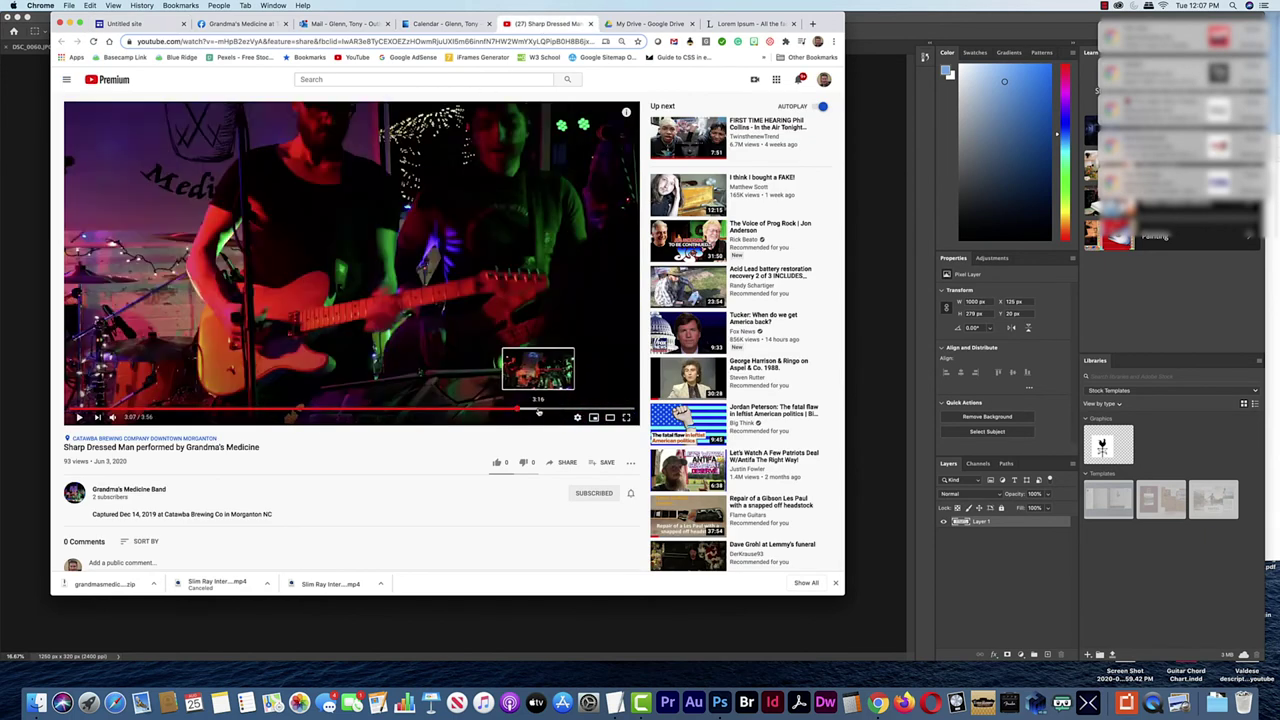
left_click(546, 410)
left_click(559, 410)
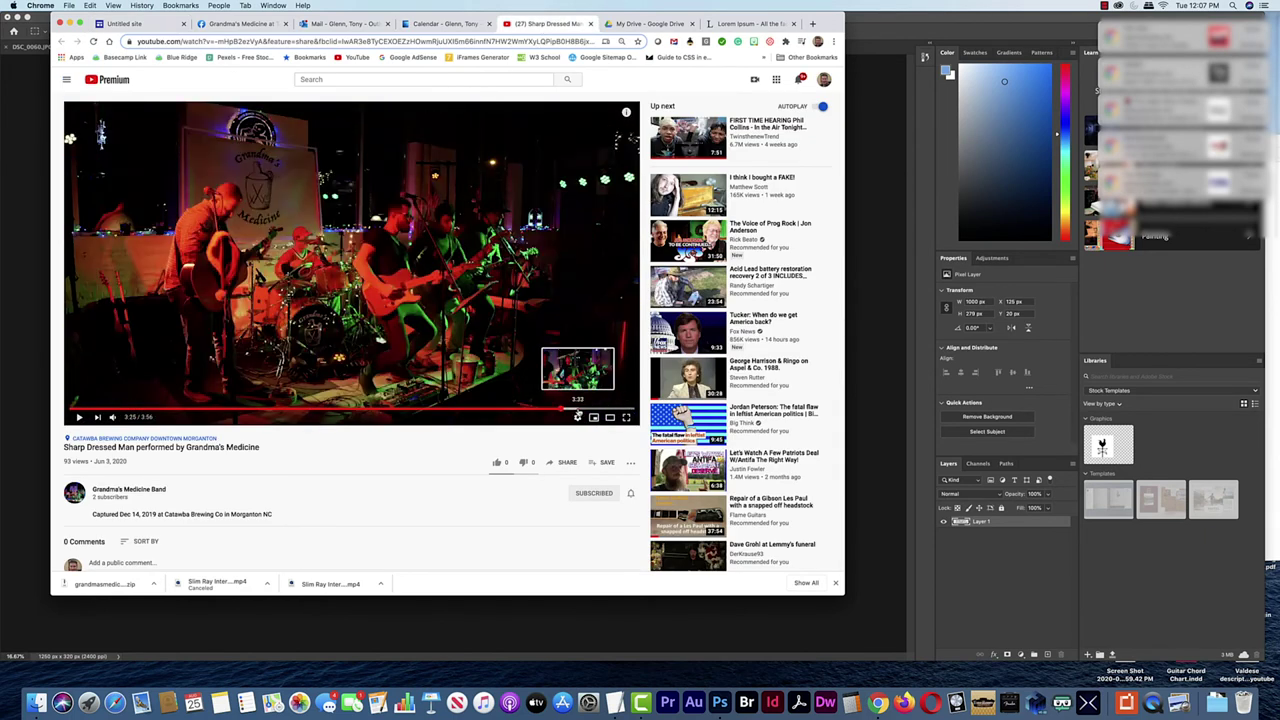
left_click(564, 410)
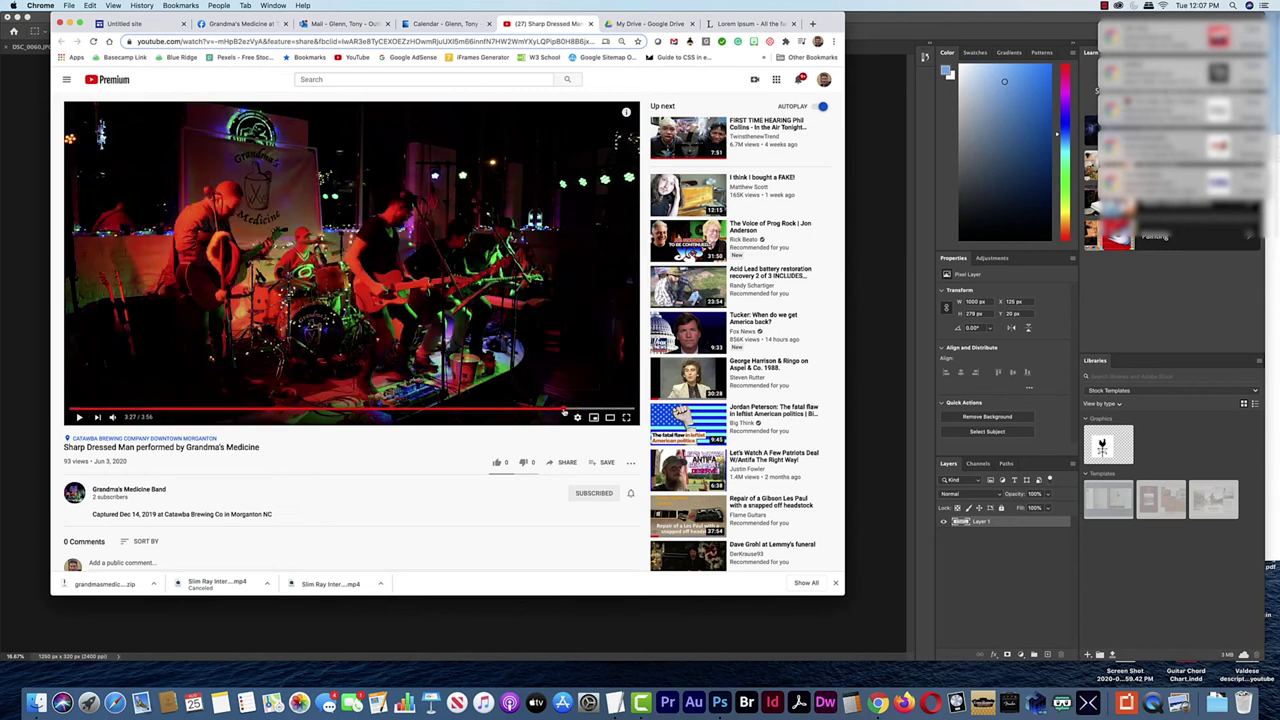
left_click(160, 410)
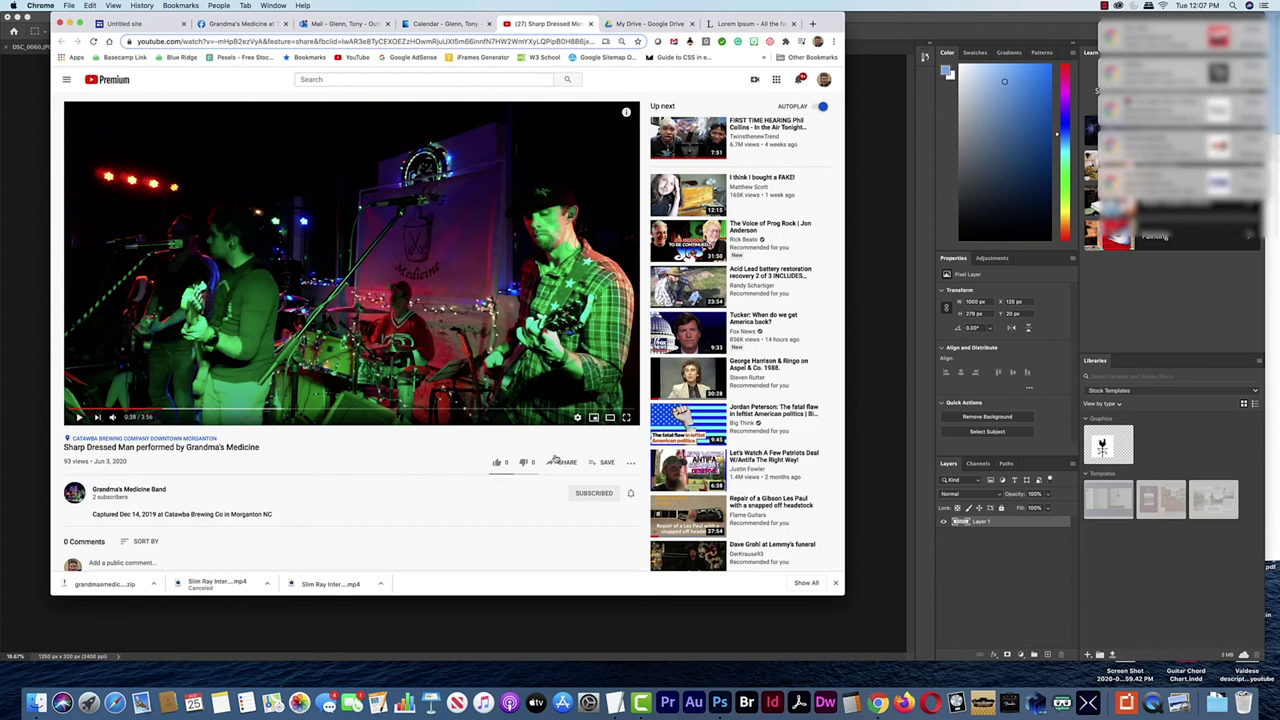
Enlarge the browser, switch the player to Theater mode, and screenshot the drummer region
left_click_drag(844, 595, 928, 667)
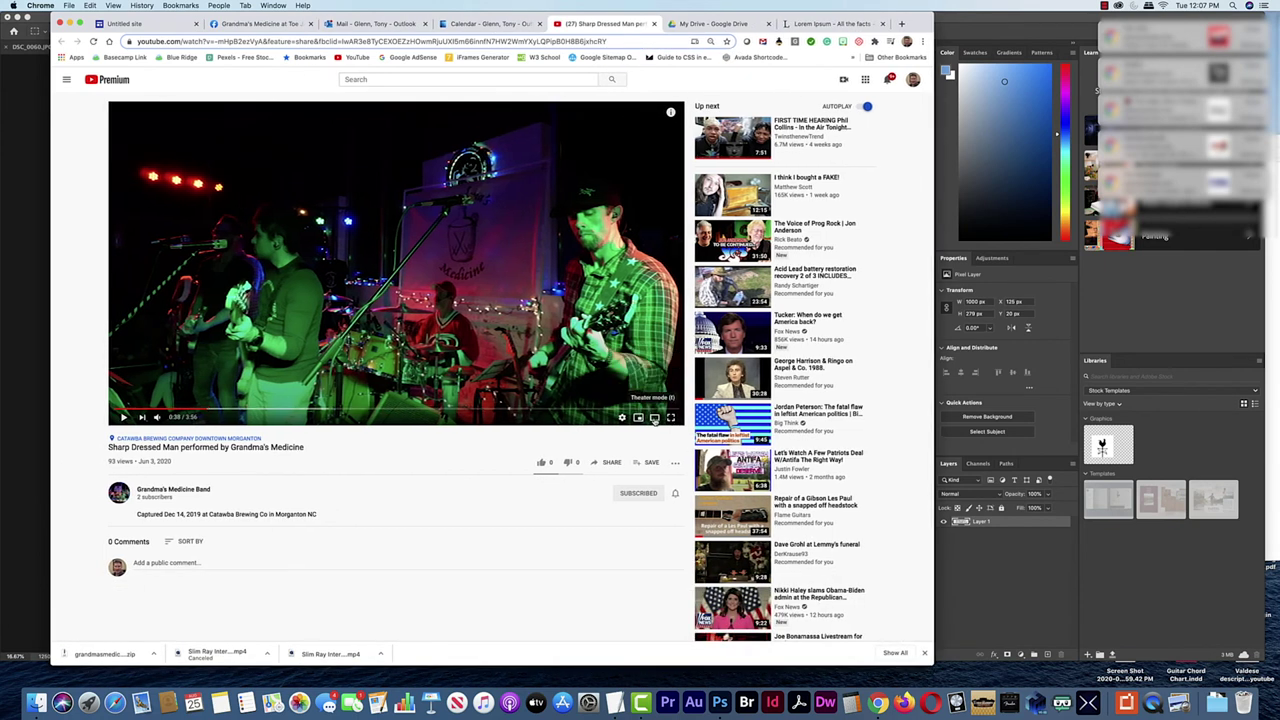
left_click(655, 418)
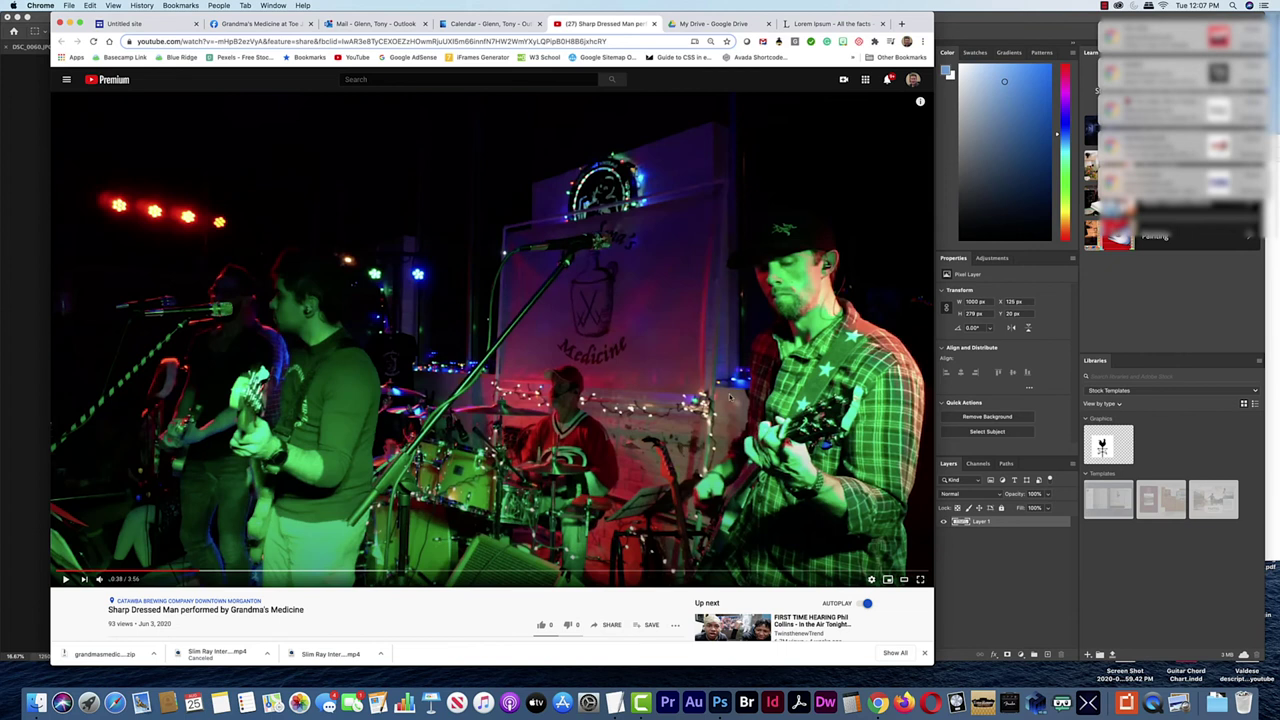
key("super+shift+4")
left_click_drag(412, 336, 668, 537)
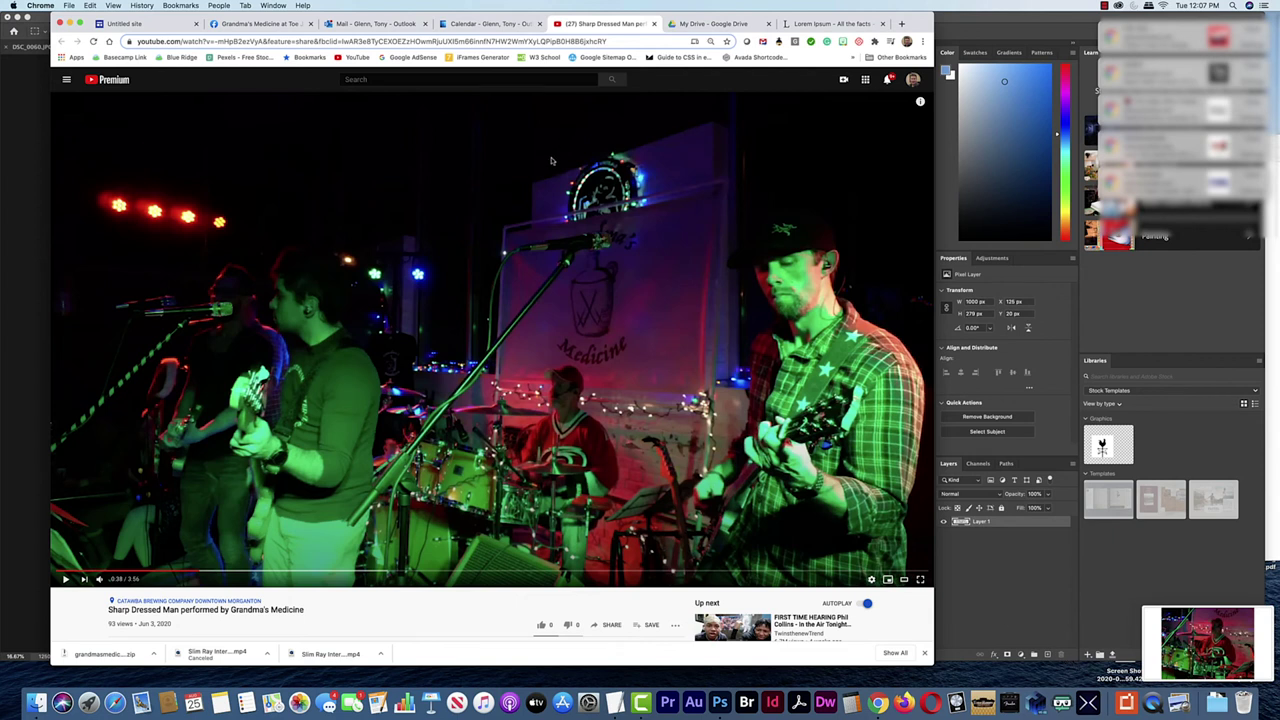
Minimize Photoshop and move the new drummer screenshot from the desktop into the Grandma folder
left_click(17, 246)
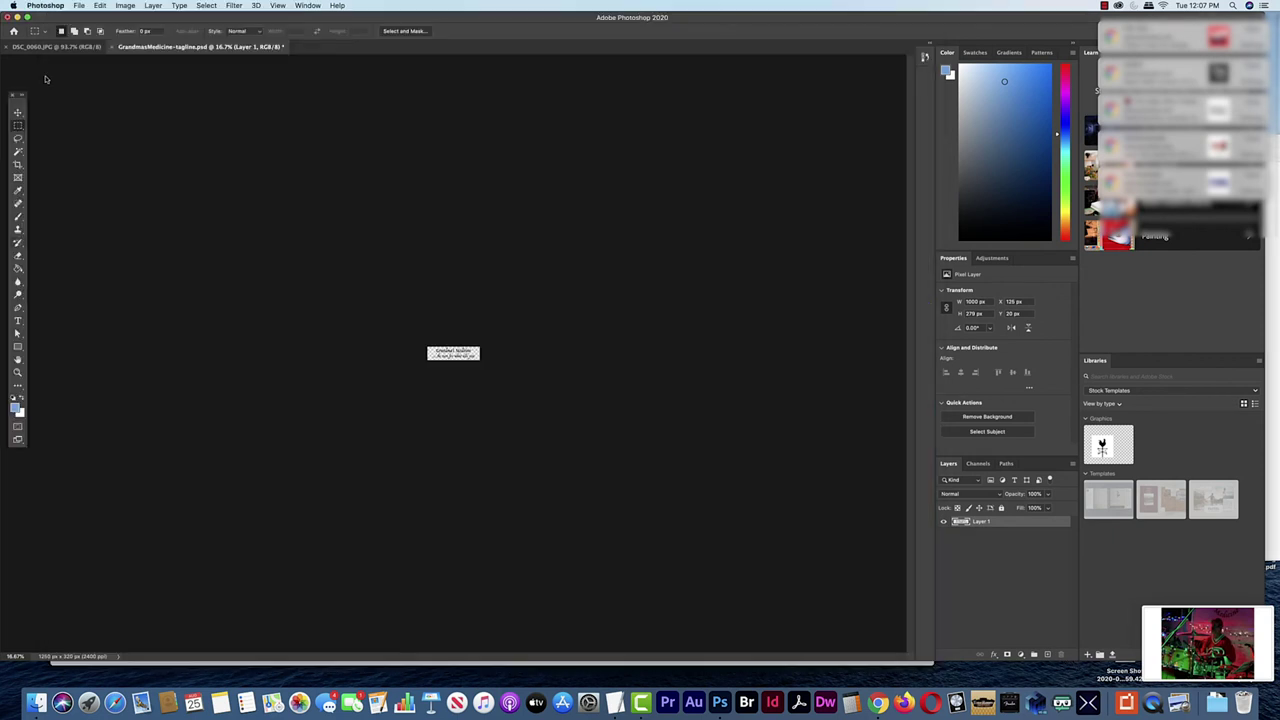
left_click(18, 19)
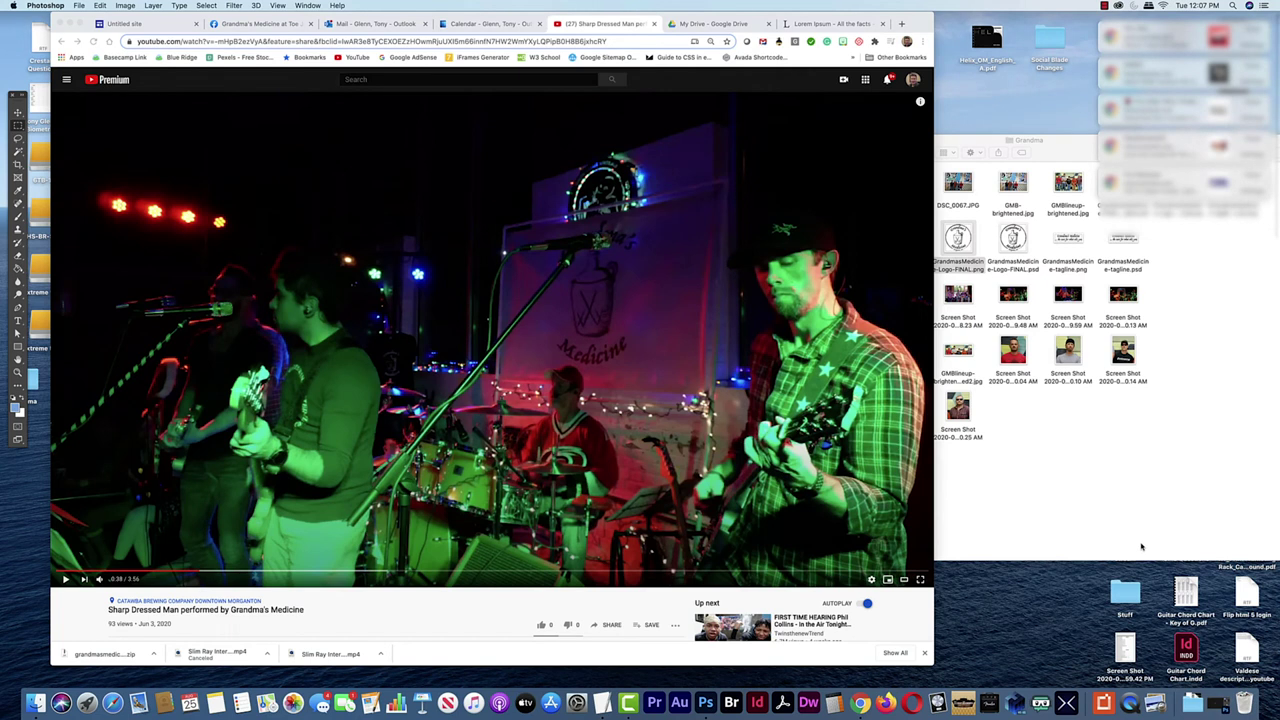
left_click(1035, 420)
left_click_drag(950, 135, 706, 37)
left_click_drag(1073, 370, 842, 387)
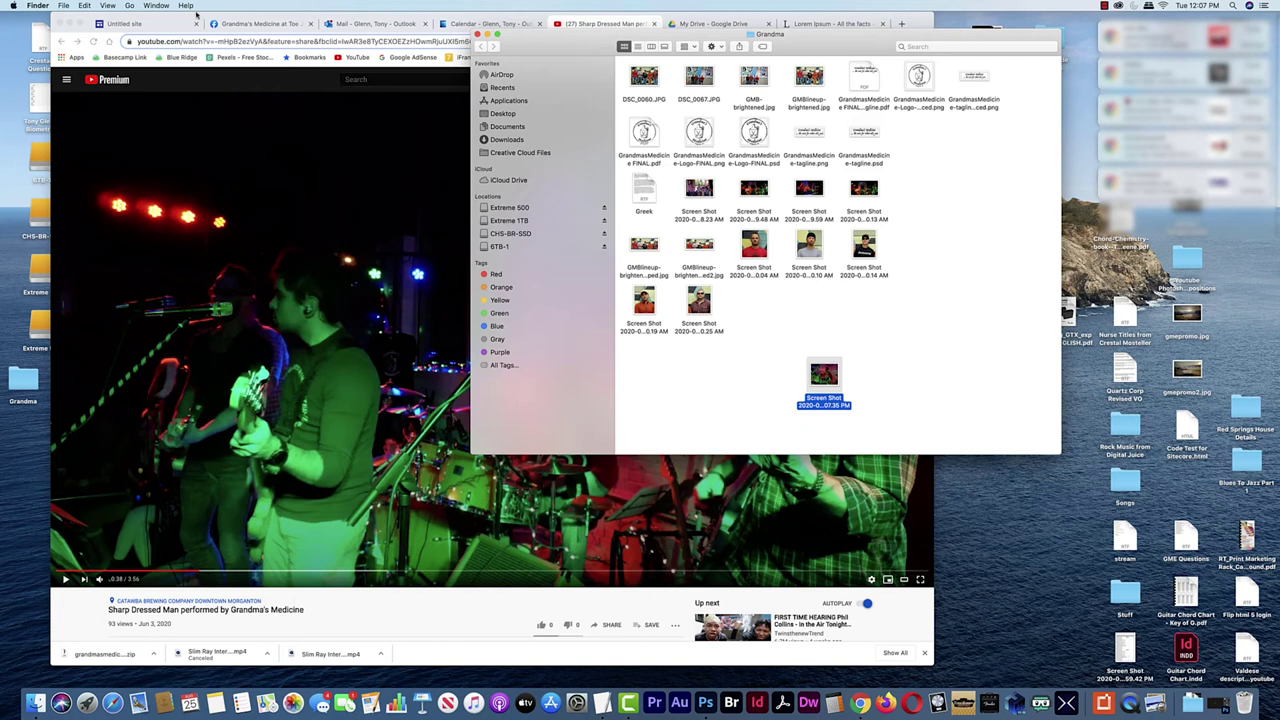
left_click(196, 15)
left_click(996, 382)
left_click_drag(838, 386, 257, 268)
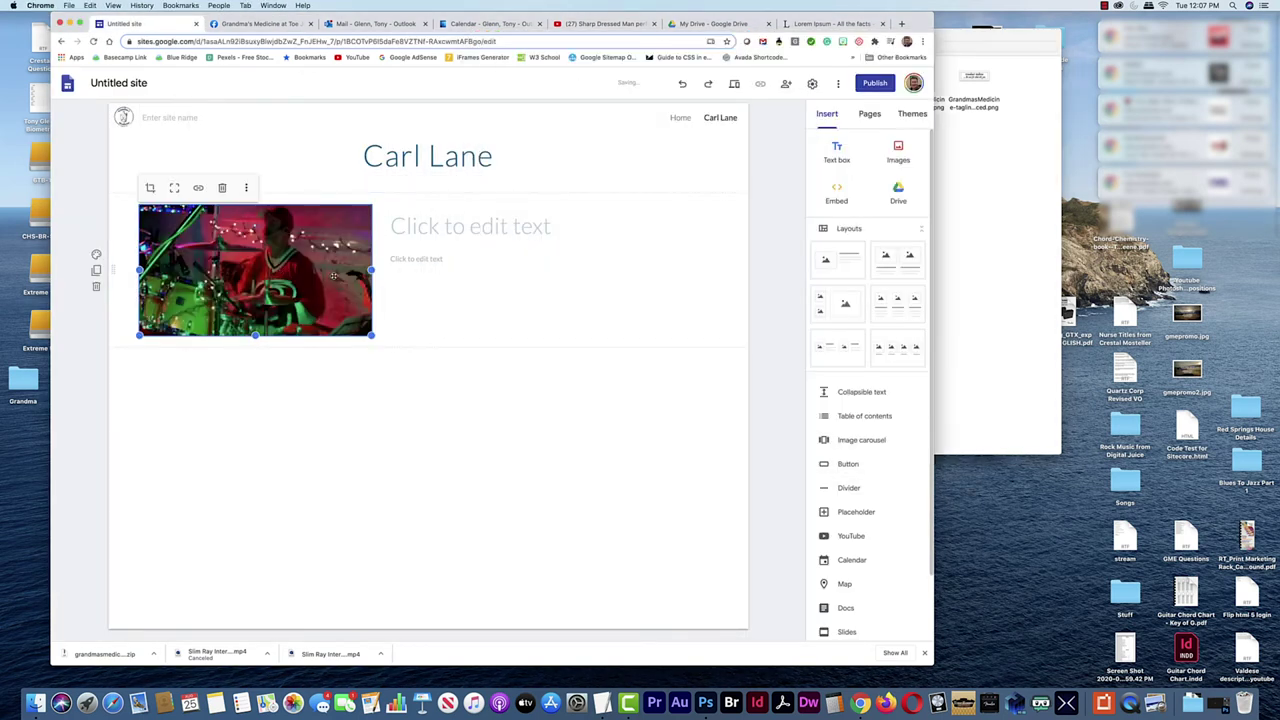
left_click(428, 240)
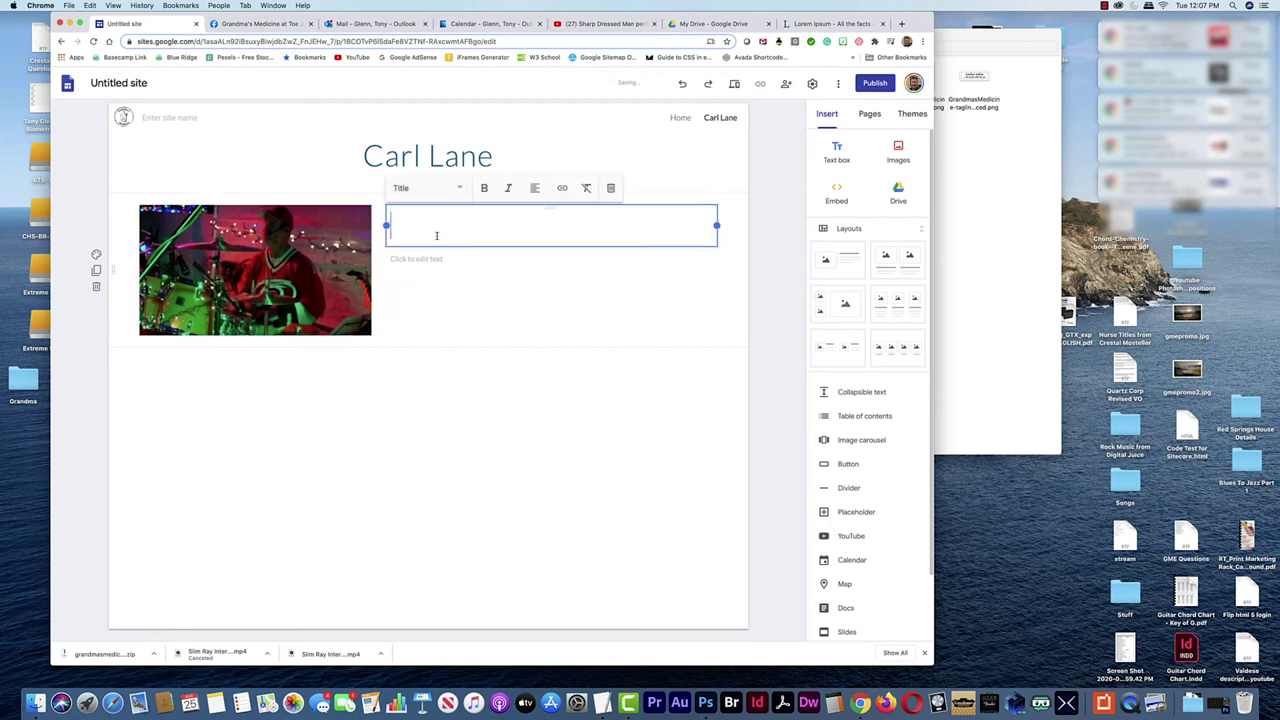
type("Our Drum")
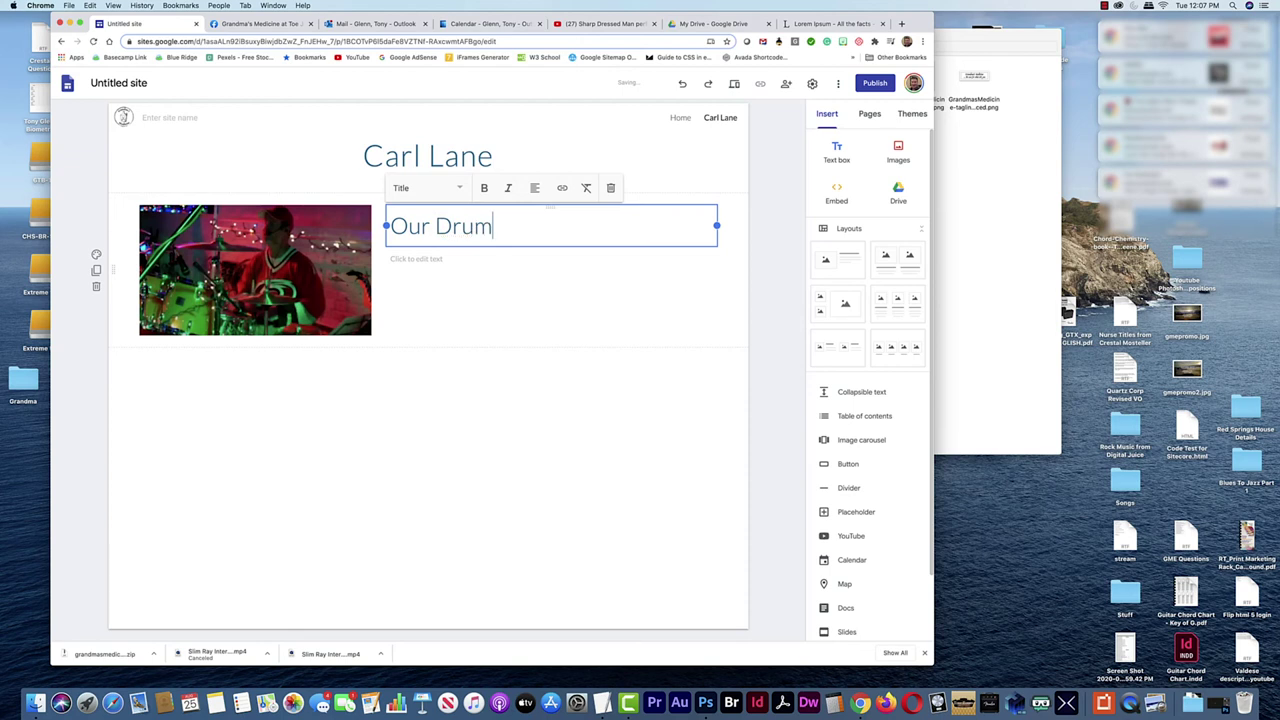
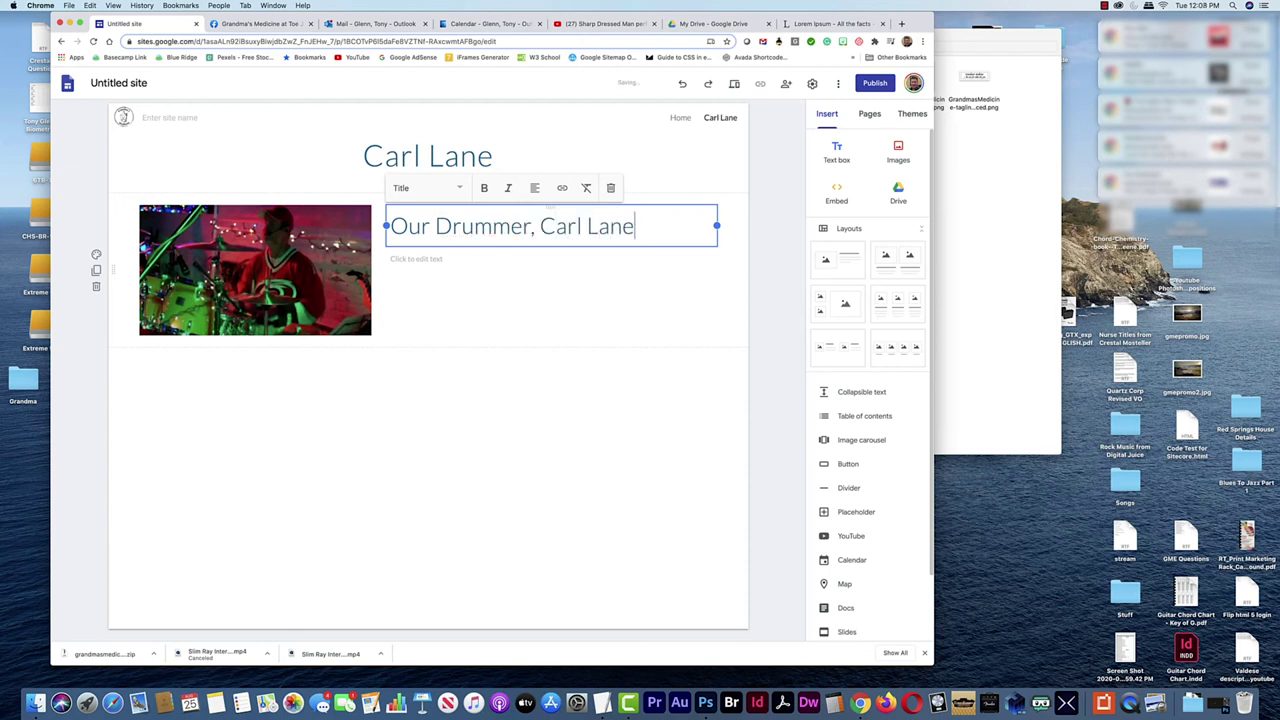
left_click(416, 256)
Paste a Lorem-ipsum paragraph from TextEdit into the text box, then return to Home
left_click(1005, 308)
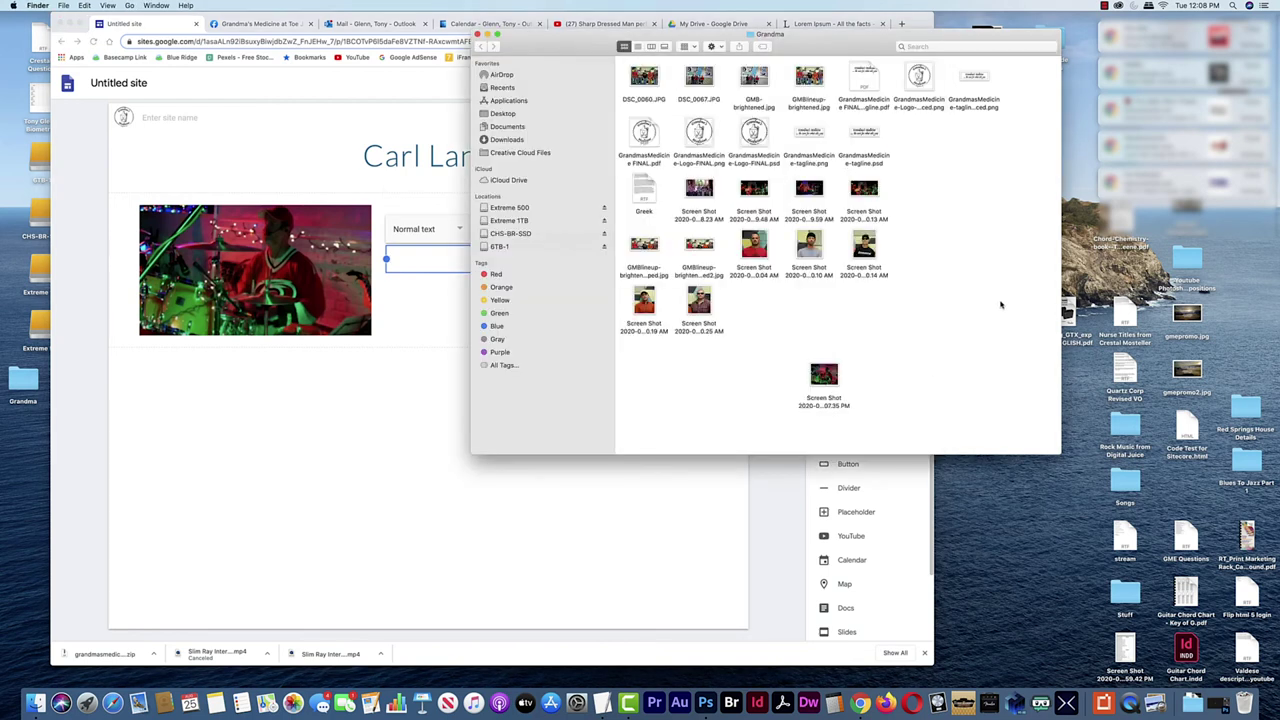
key("super+Tab")
key("super+Tab")
key("super+Tab")
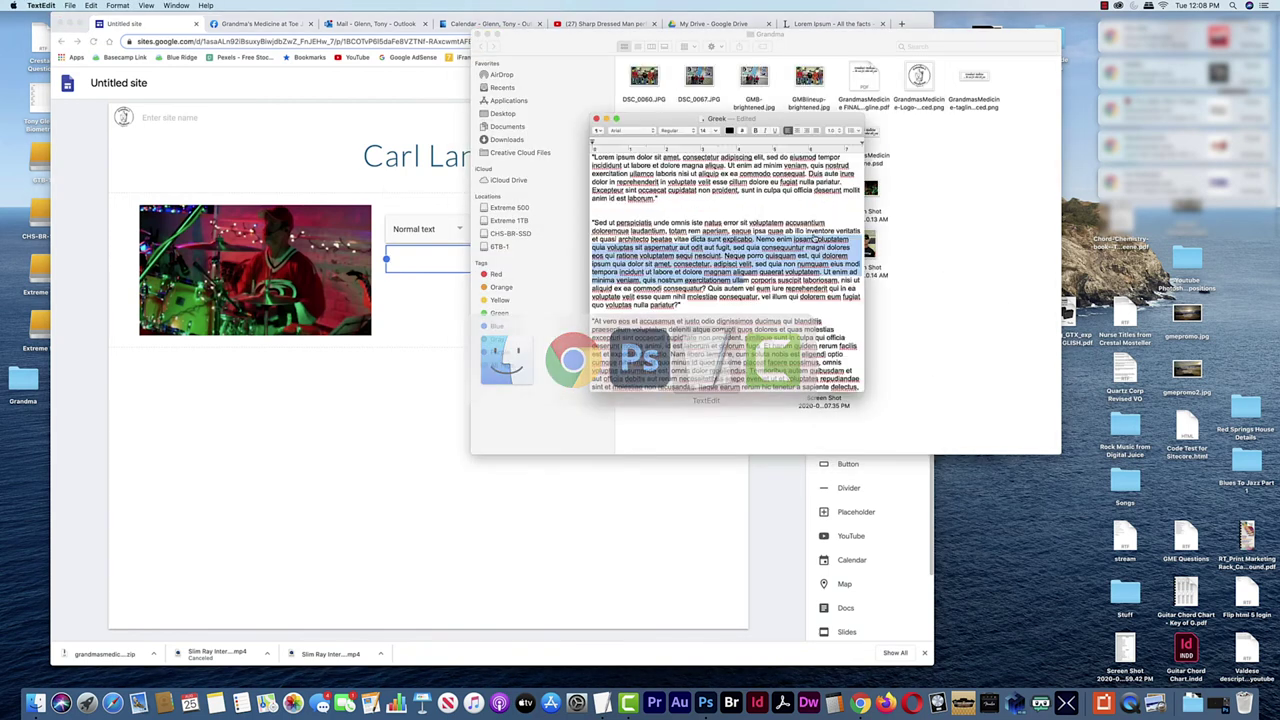
left_click_drag(858, 387, 592, 323)
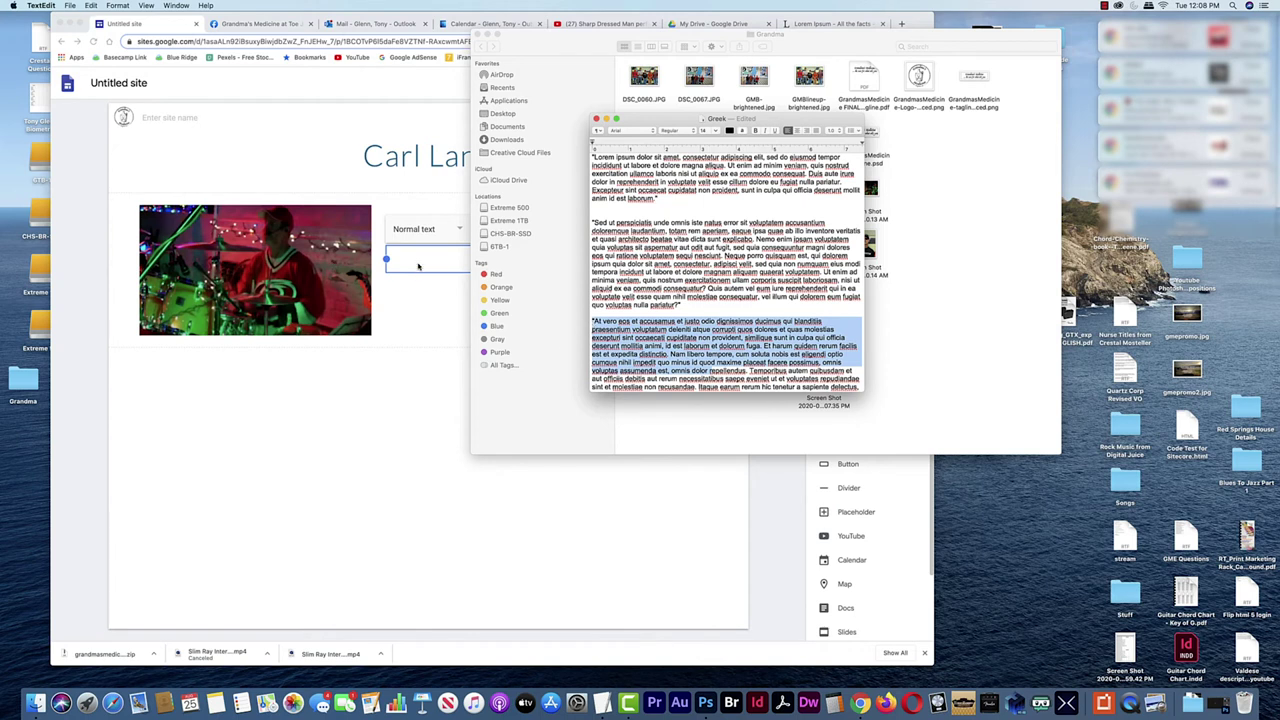
left_click(418, 261)
type("\"At vero eos et accusamus et iusto odio dignissimos ducimus qui blanditiis praesentium voluptatum deleniti atque corrupti quos dolores et quas molestias excepturi sint occaecati cupiditate non provident, similique sunt in culpa qui officia deserunt mollitia animi, id est laborum et dolorum fuga. Et harum quidem rerum facilis est et expedita distinctio. Nam libero tempore, cum soluta nobis est eligendi optio cumque nihil impedit quo minus id quod maxime placeat facere possimus, omnis voluptas assumenda est, omnis dolor r")
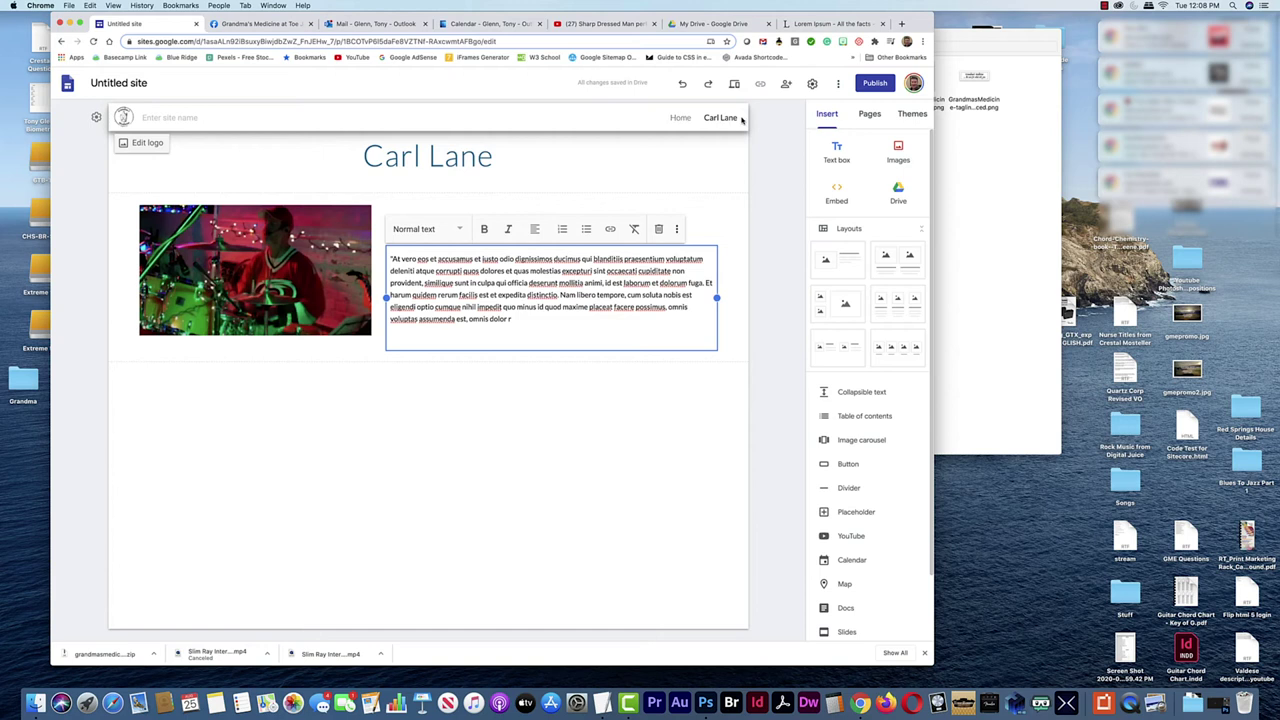
left_click(679, 118)
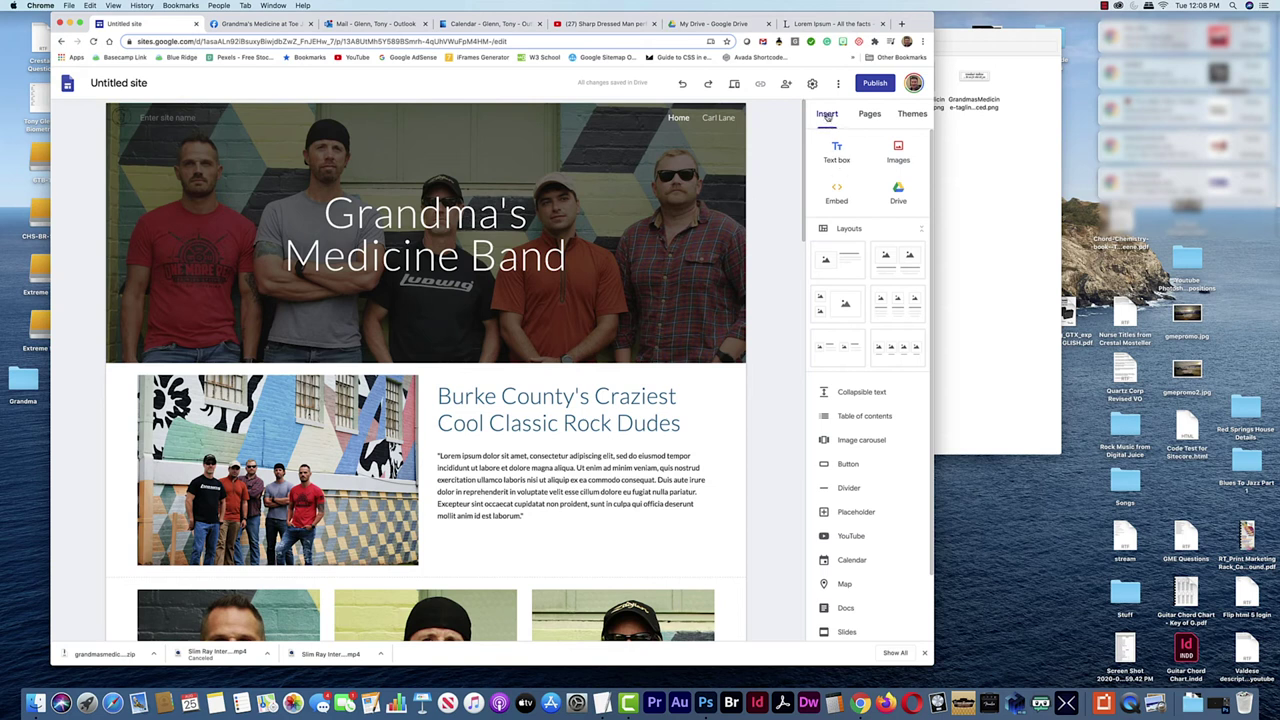
Add a new site page named Shows
left_click(866, 116)
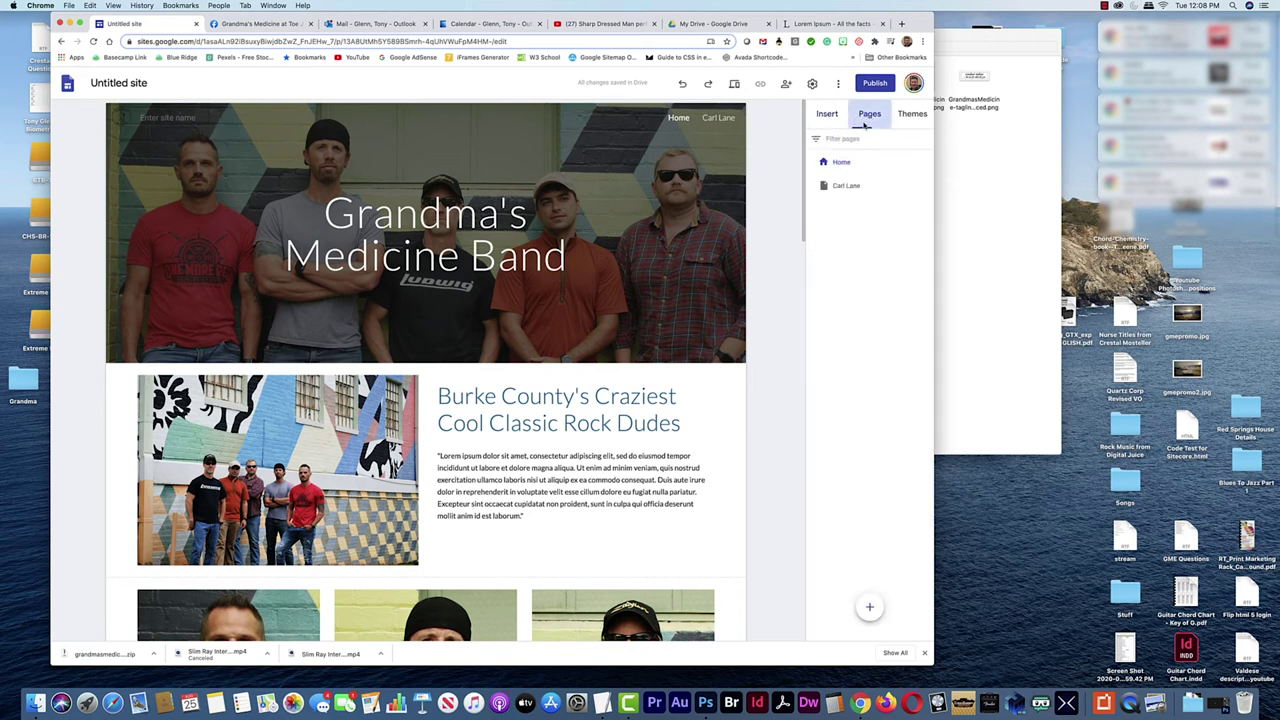
left_click(869, 606)
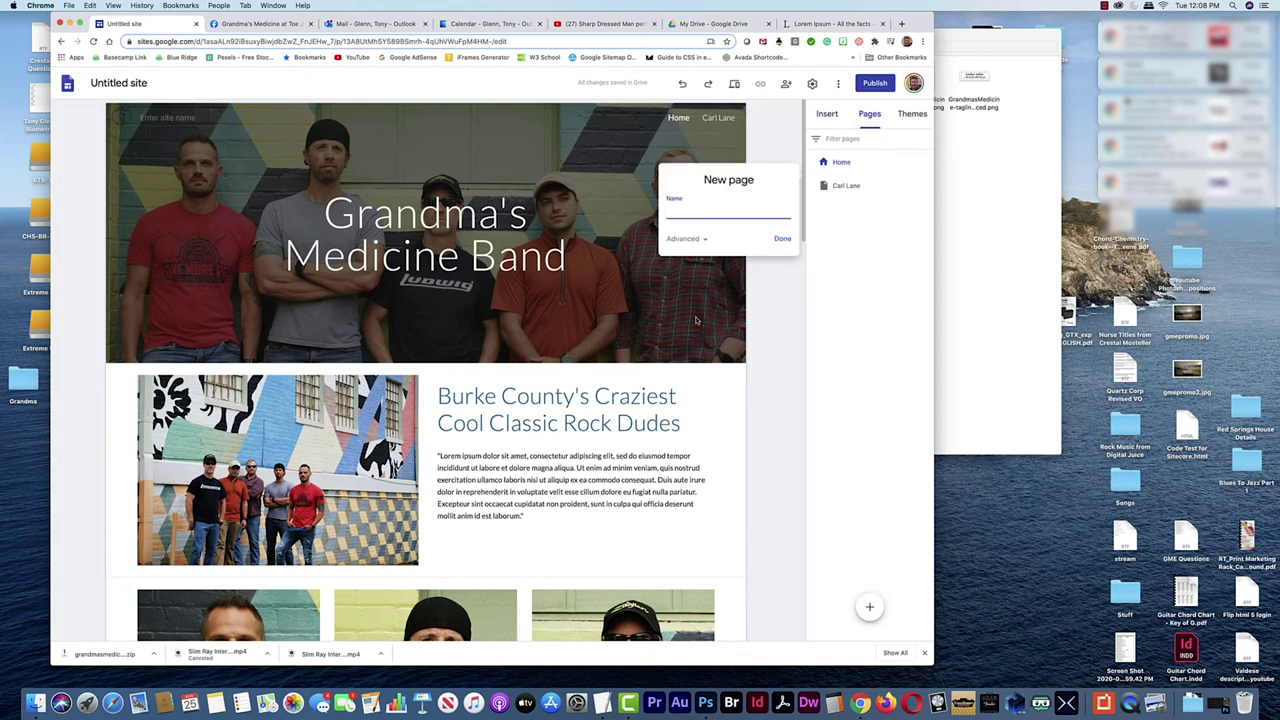
type("Shows")
left_click(782, 239)
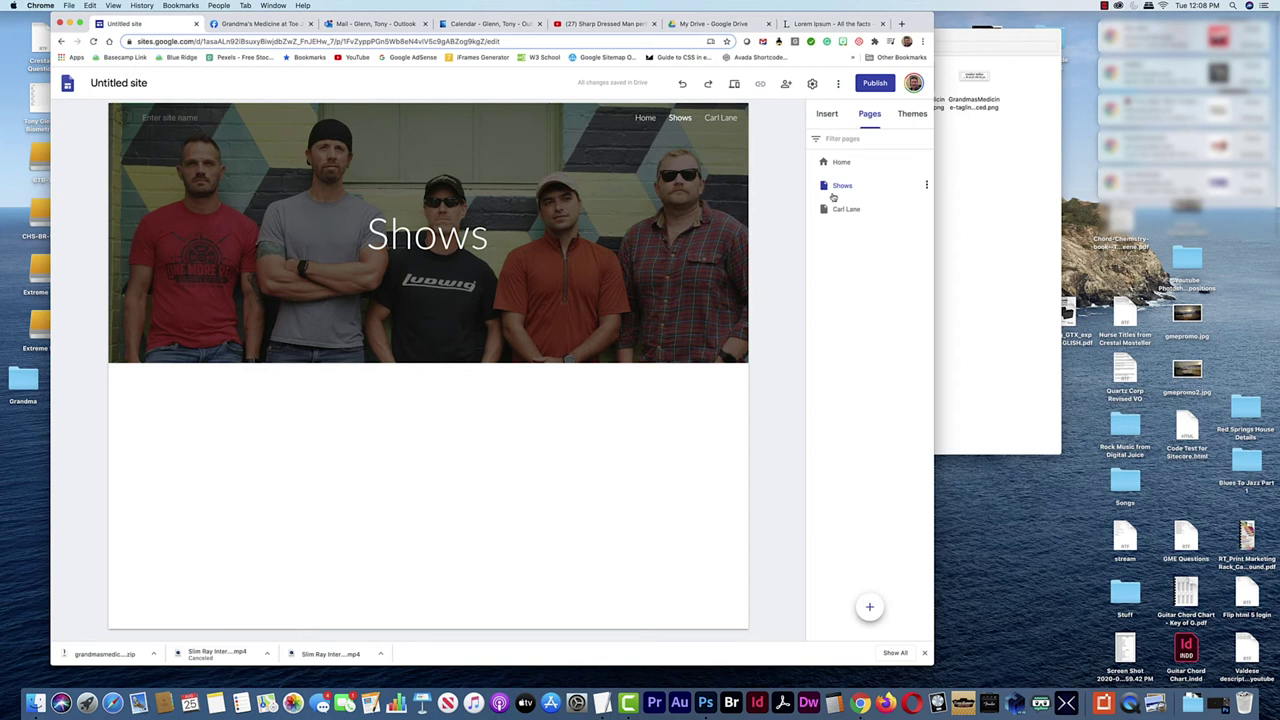
left_click_drag(838, 187, 843, 214)
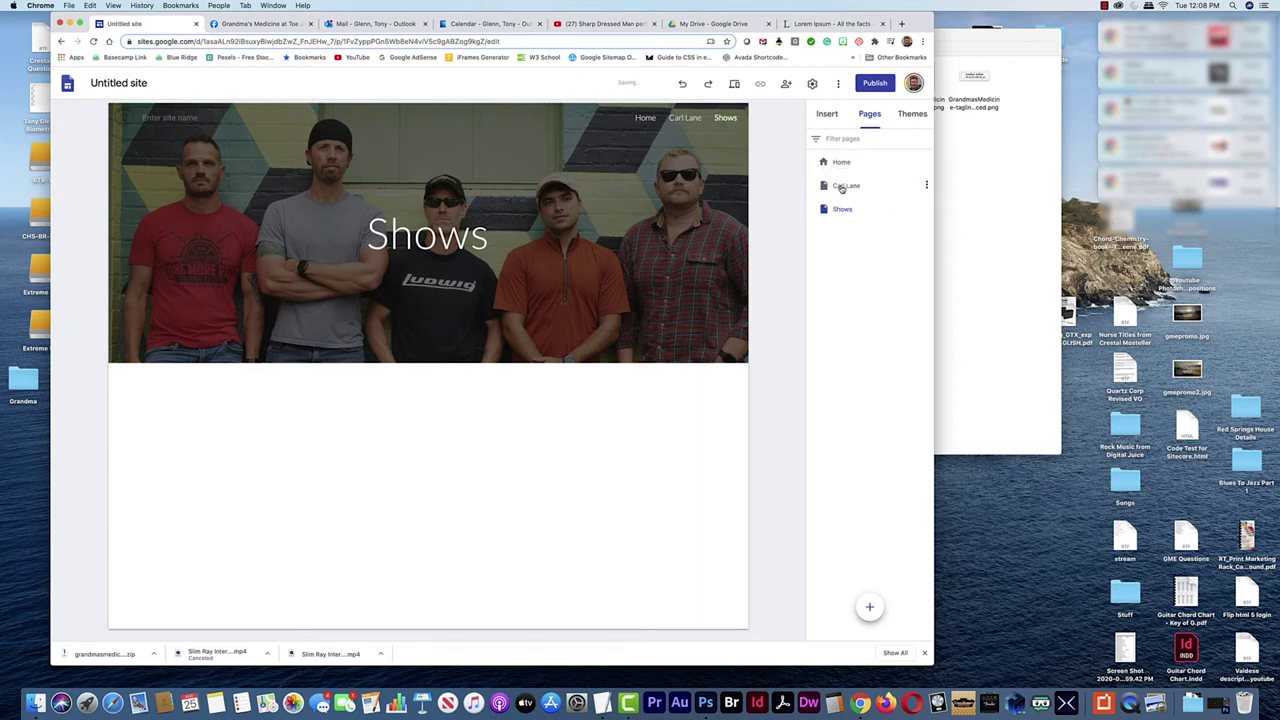
left_click_drag(844, 186, 846, 220)
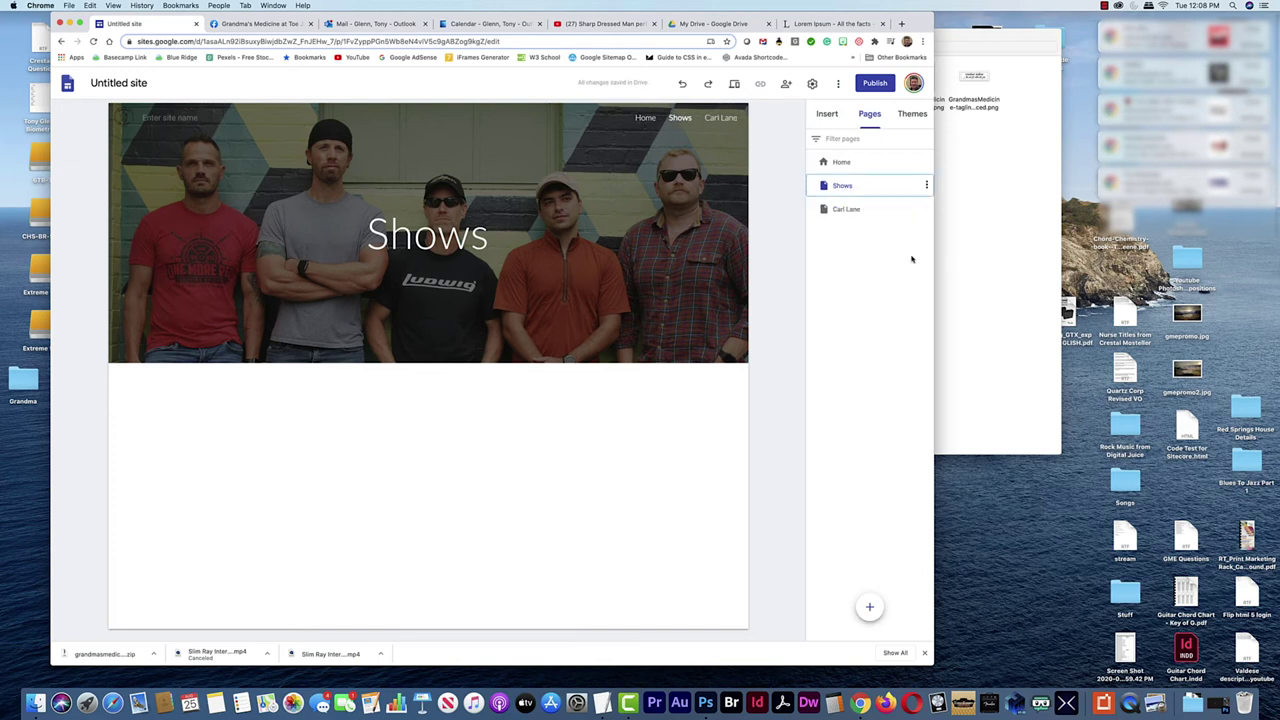
key("super+Tab")
key("super+Tab")
key("super+Tab")
key("super+Tab")
key("super+Tab")
key("super+Tab")
key("super+Tab")
key("super+Tab")
key("super+Tab")
key("super+Tab")
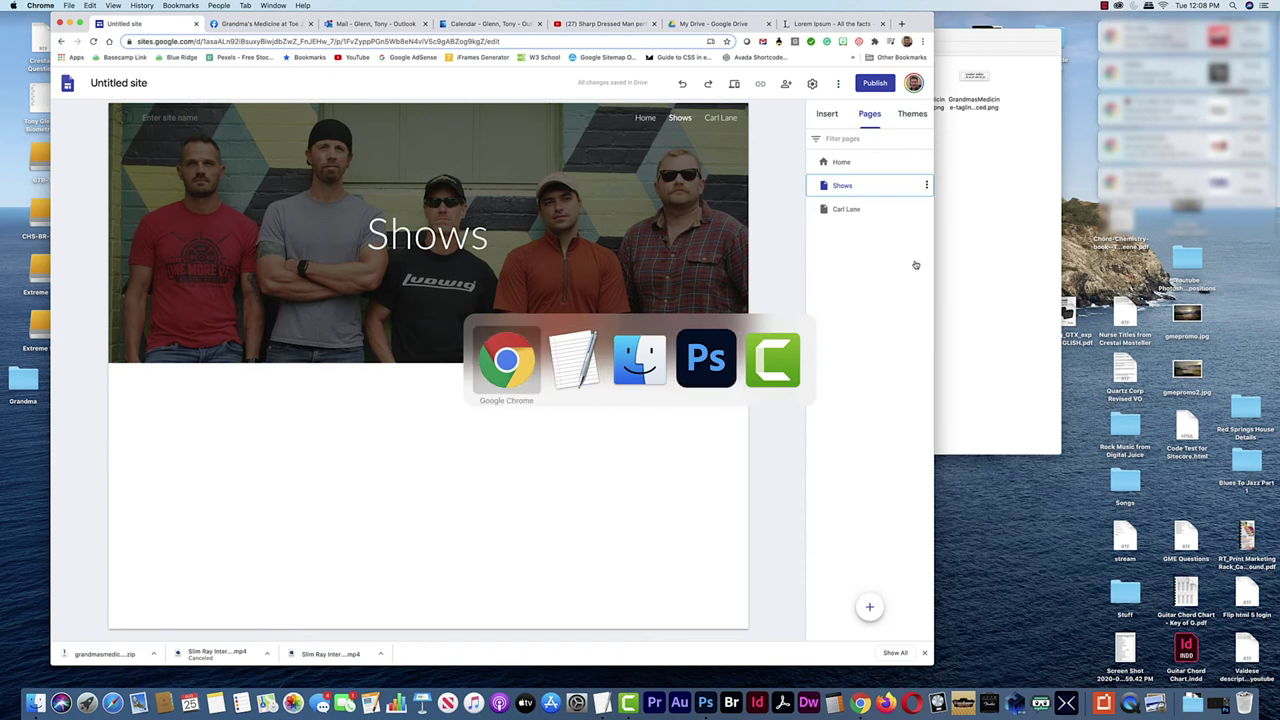
Jump the YouTube video to 1:06 and screenshot the band on stage
left_click(600, 23)
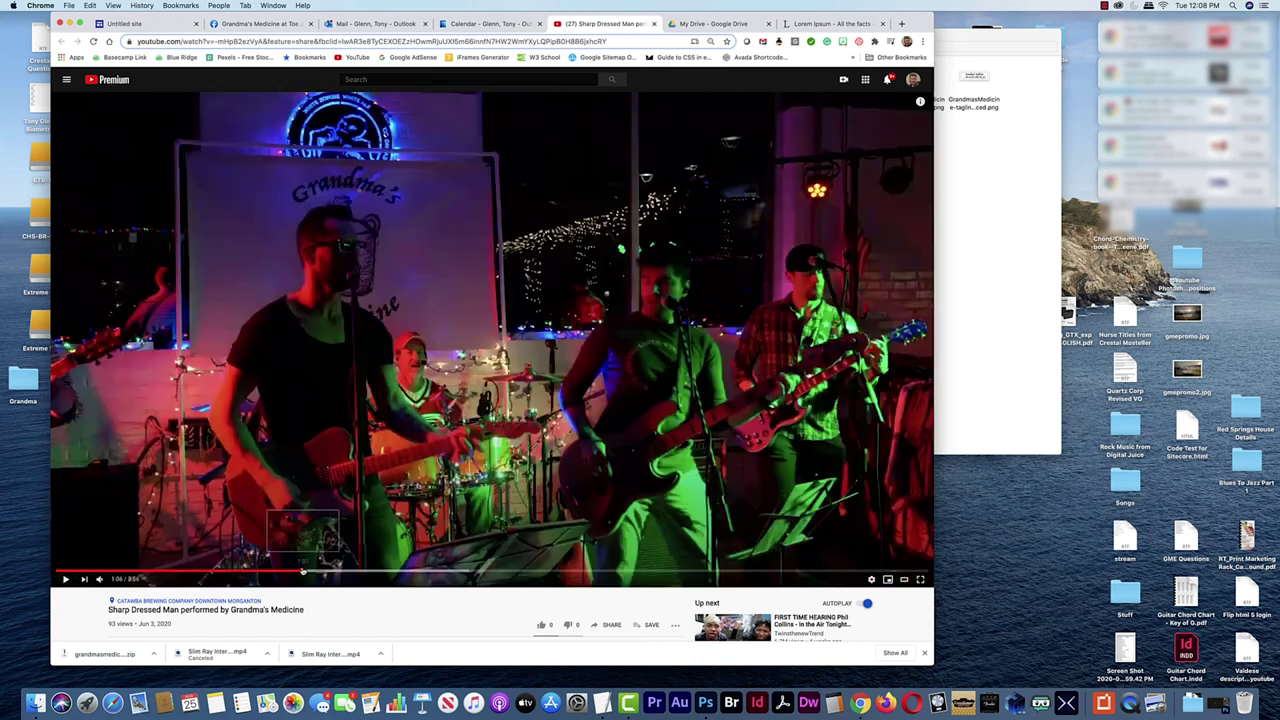
left_click(298, 576)
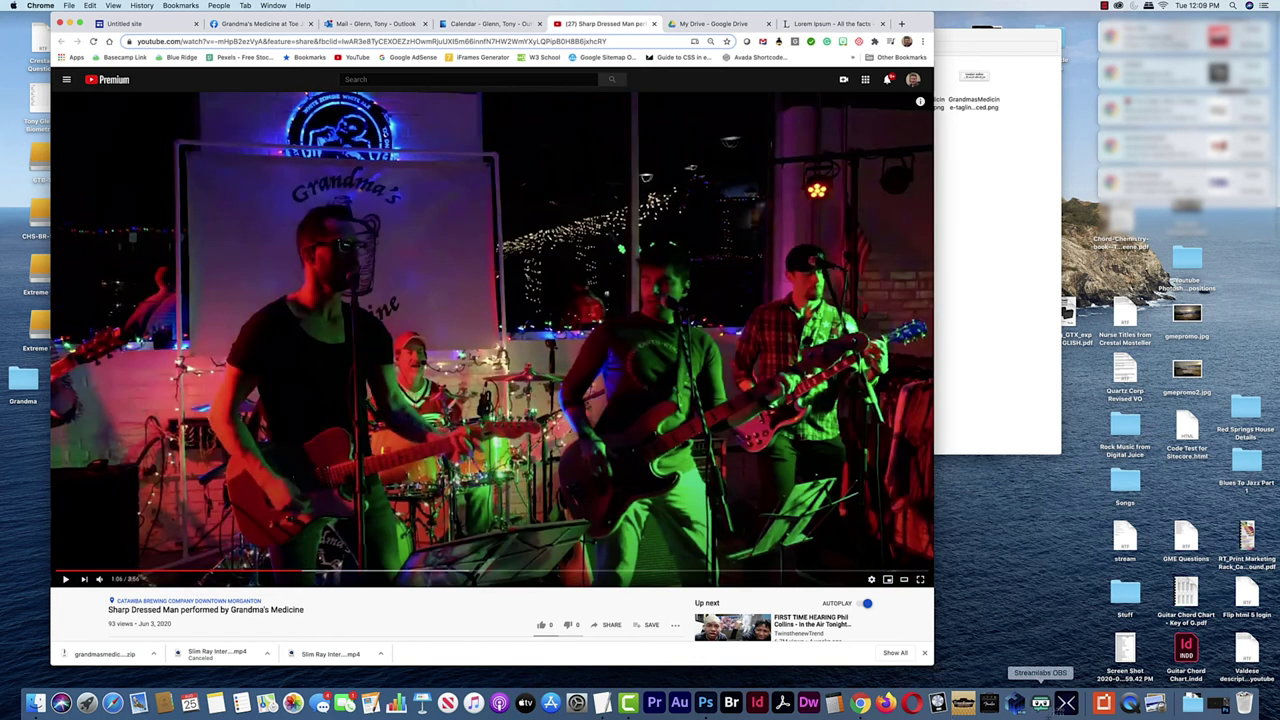
left_click_drag(62, 124, 930, 576)
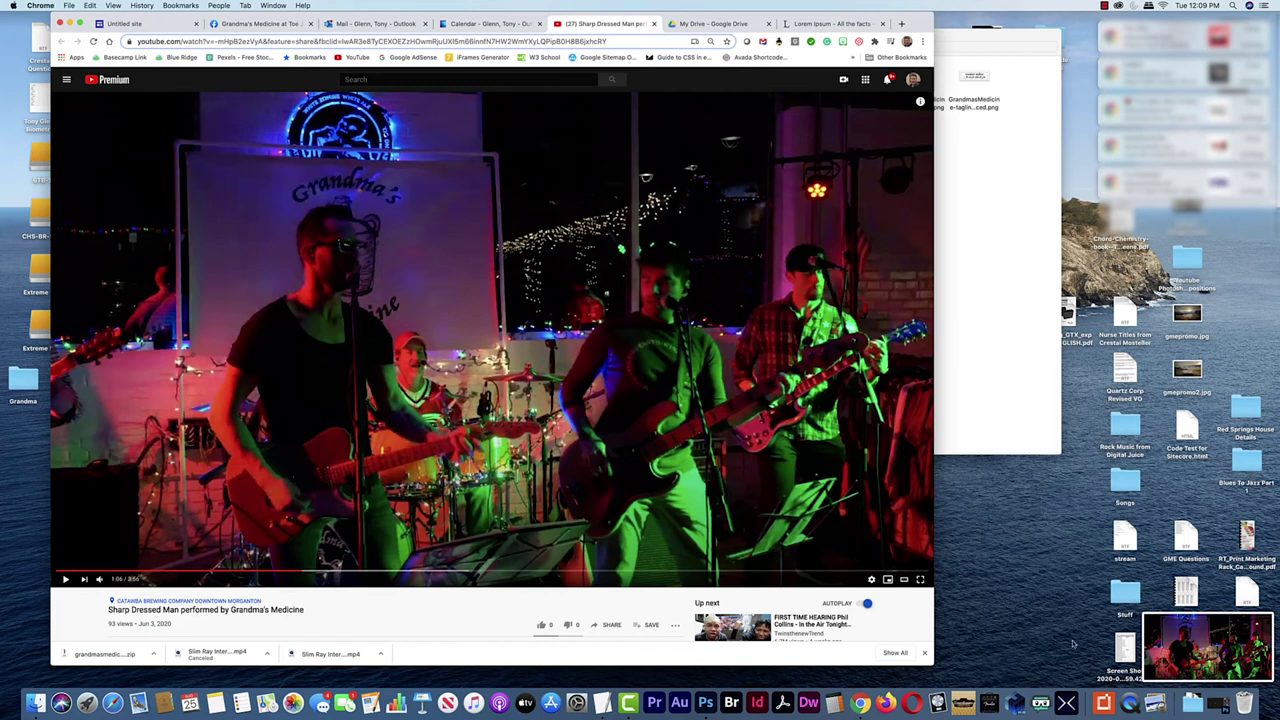
File the stage screenshot in the Grandma folder and return to the Shows page editor
left_click(1110, 649)
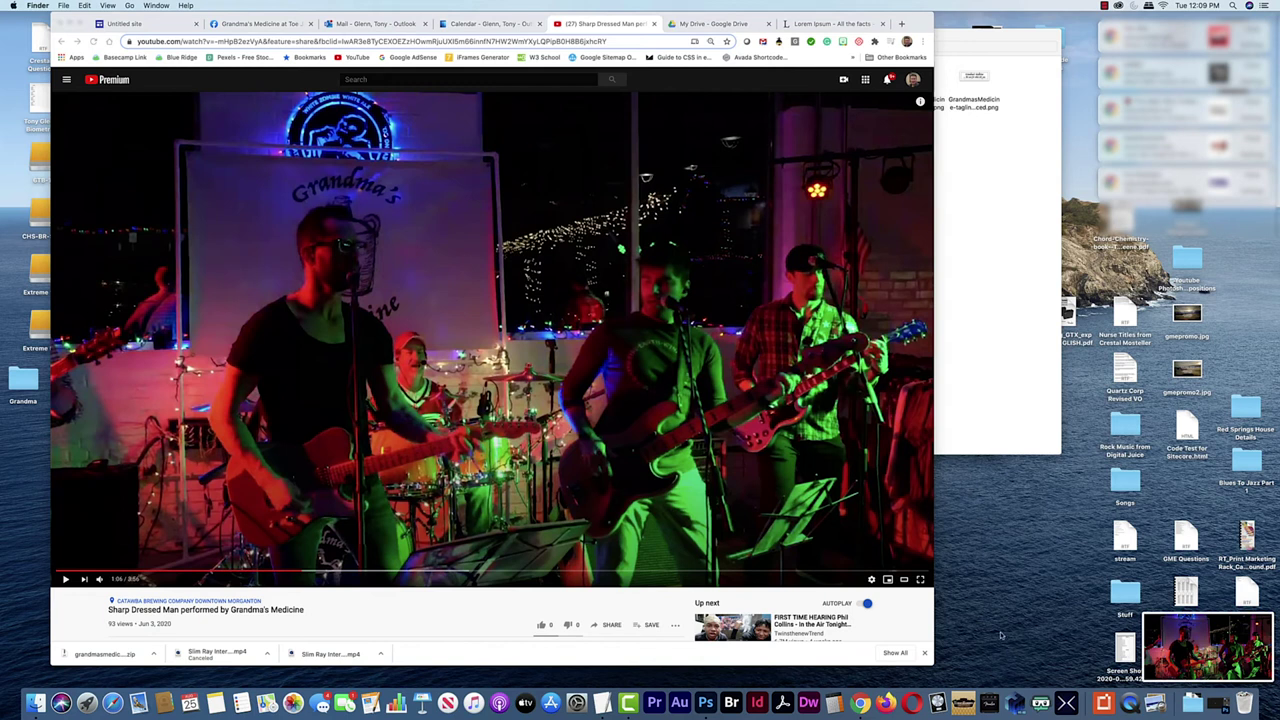
left_click(988, 429)
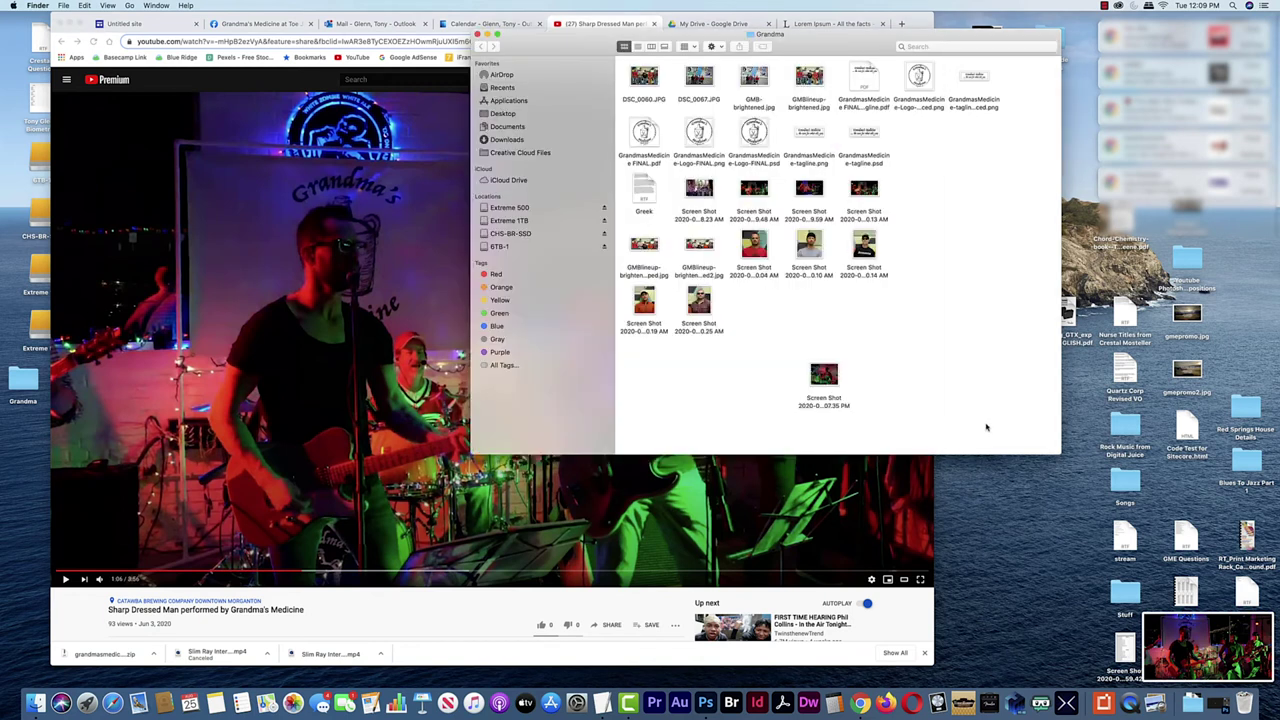
left_click_drag(1084, 379, 980, 363)
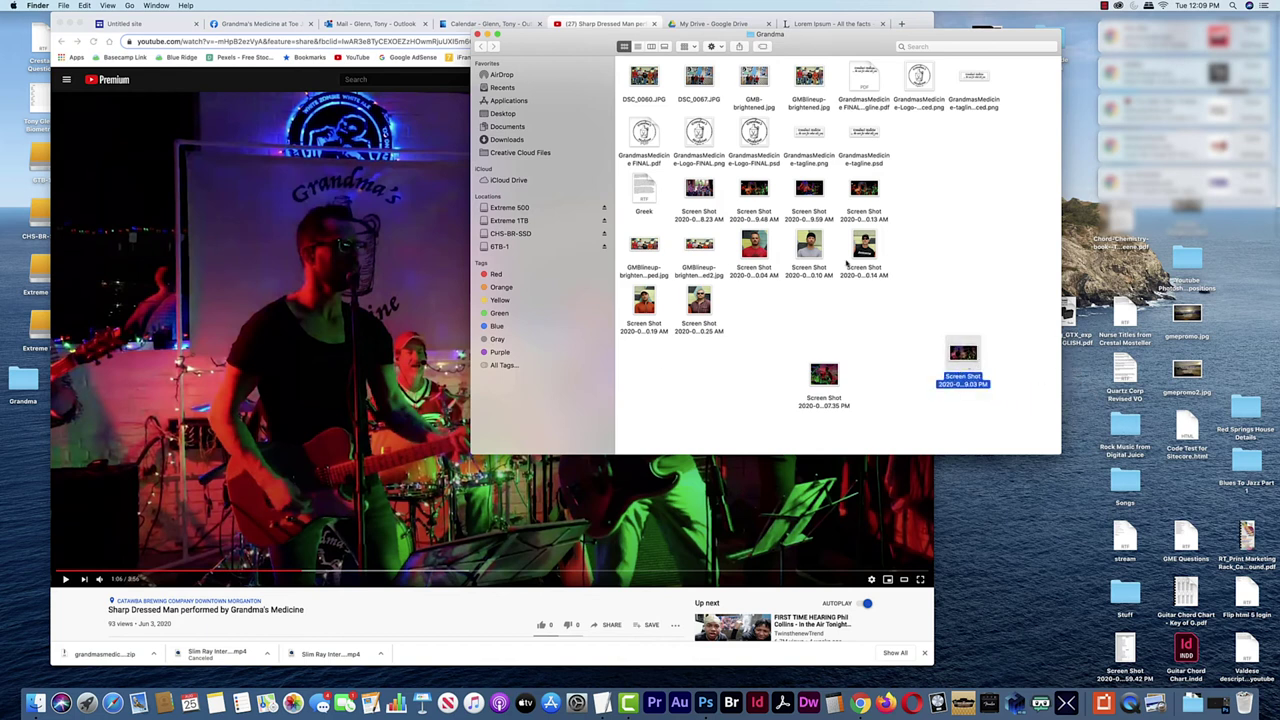
left_click(132, 25)
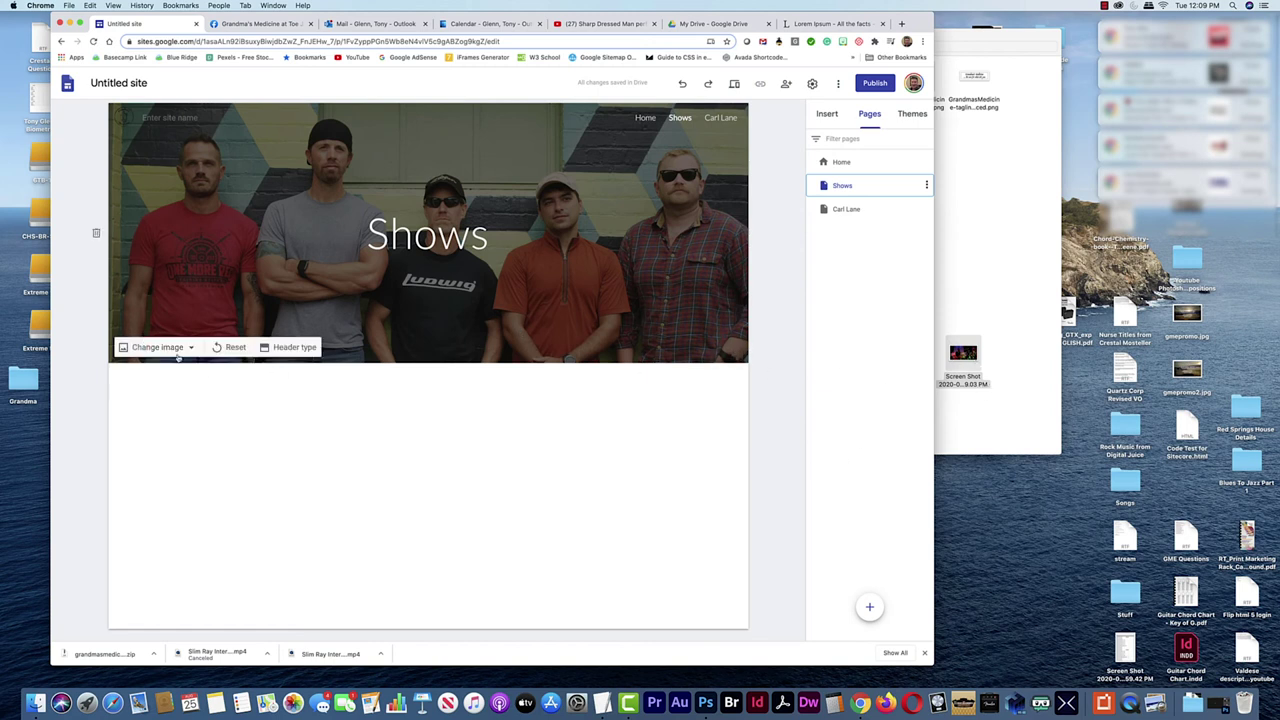
Replace the Shows header image with the uploaded 12.09.03 PM stage screenshot
left_click(165, 347)
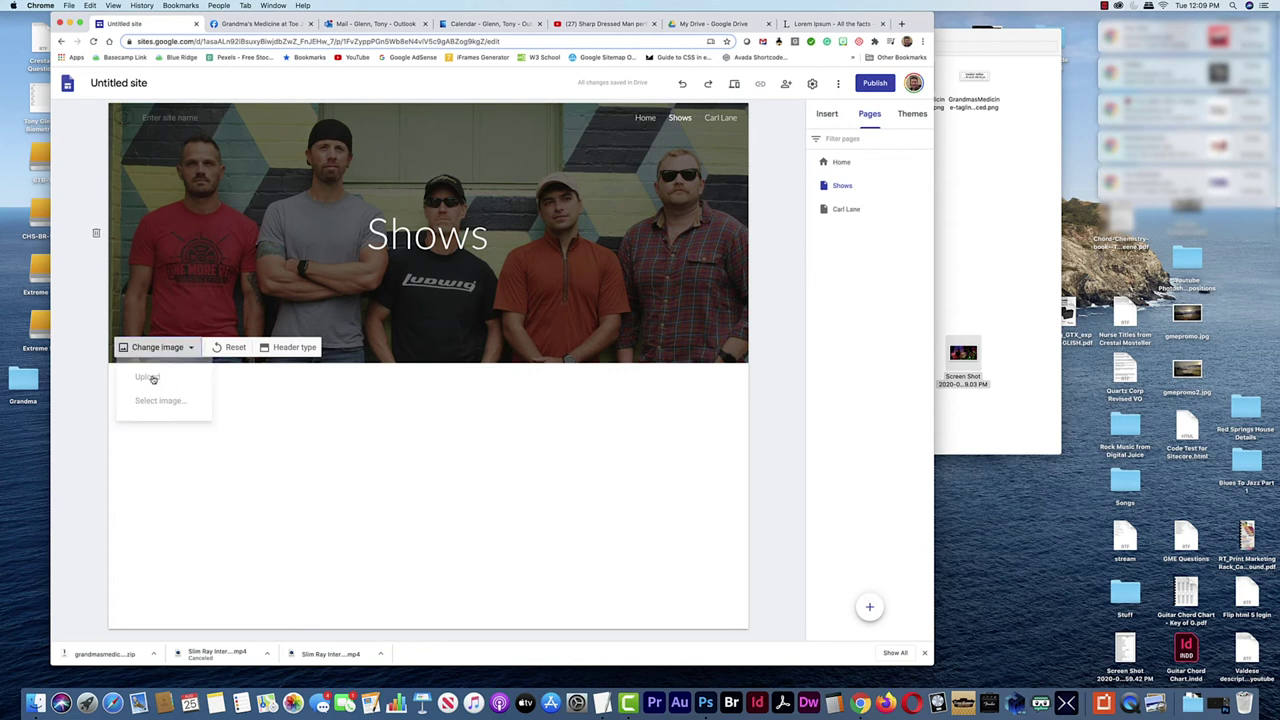
left_click(150, 377)
left_click(322, 87)
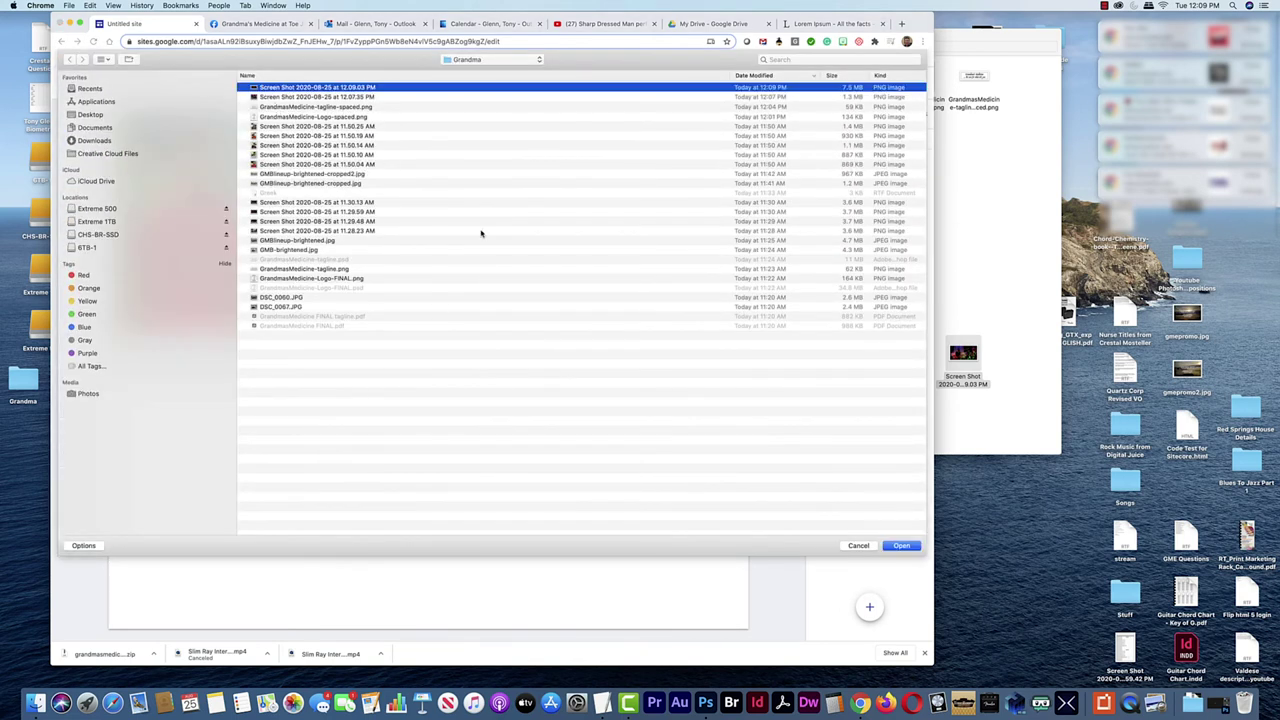
left_click(902, 545)
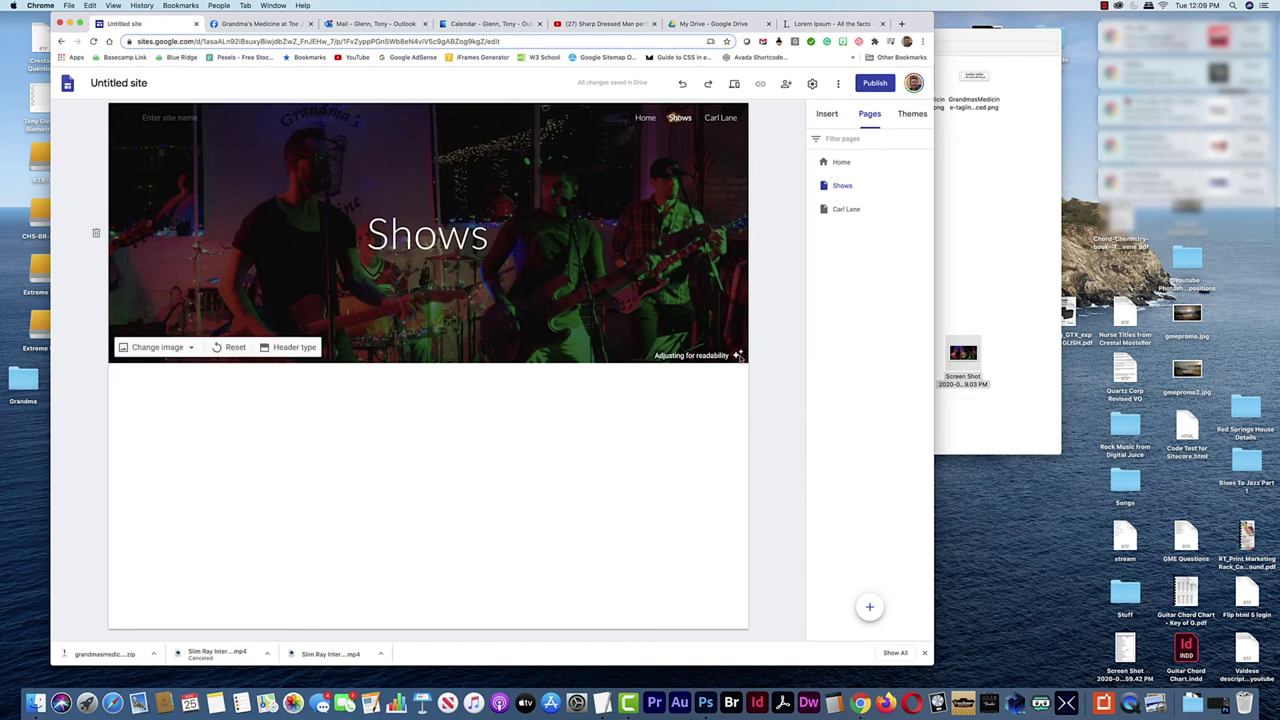
left_click(738, 354)
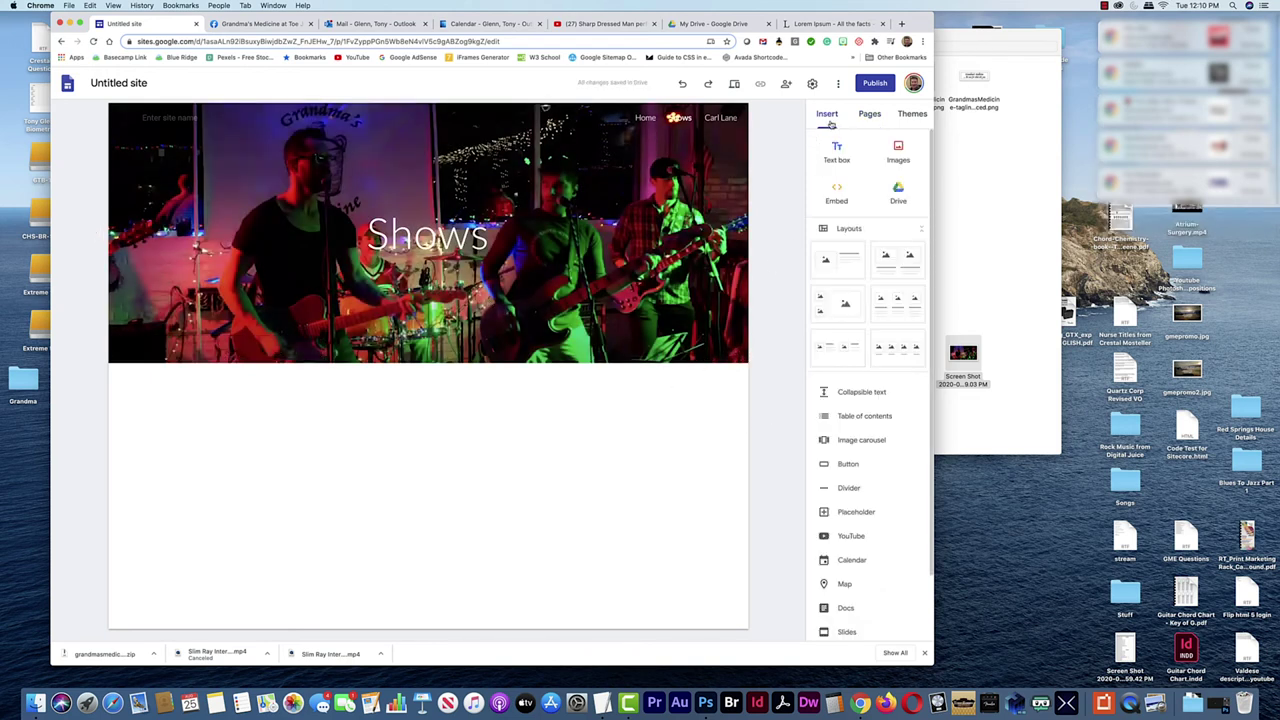
Insert a two-column image layout below the Shows page header
left_click(645, 118)
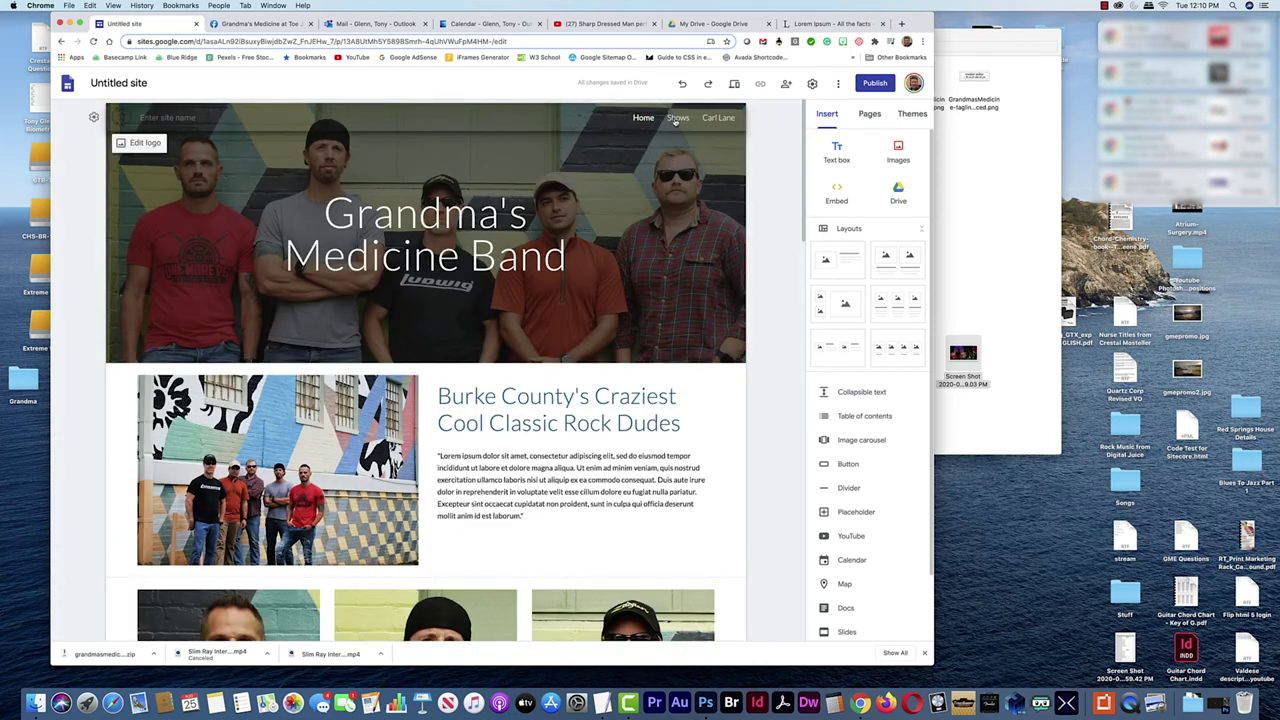
left_click(677, 118)
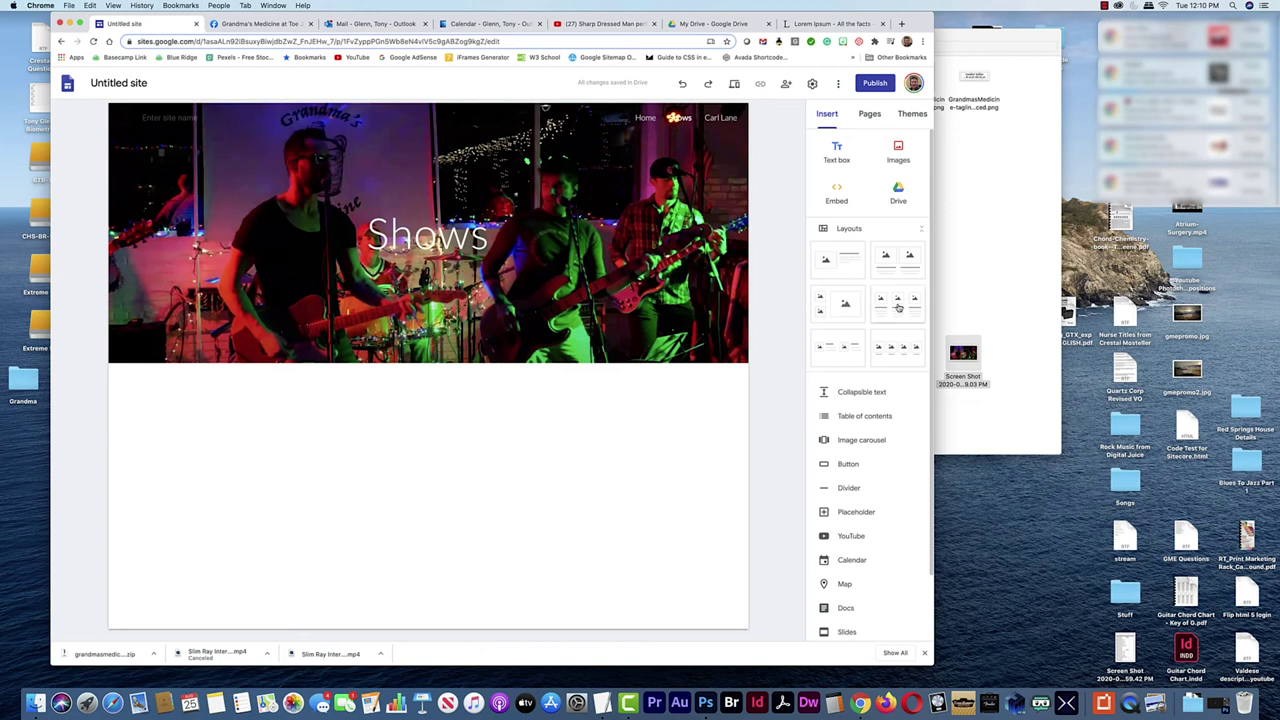
left_click_drag(897, 260, 527, 416)
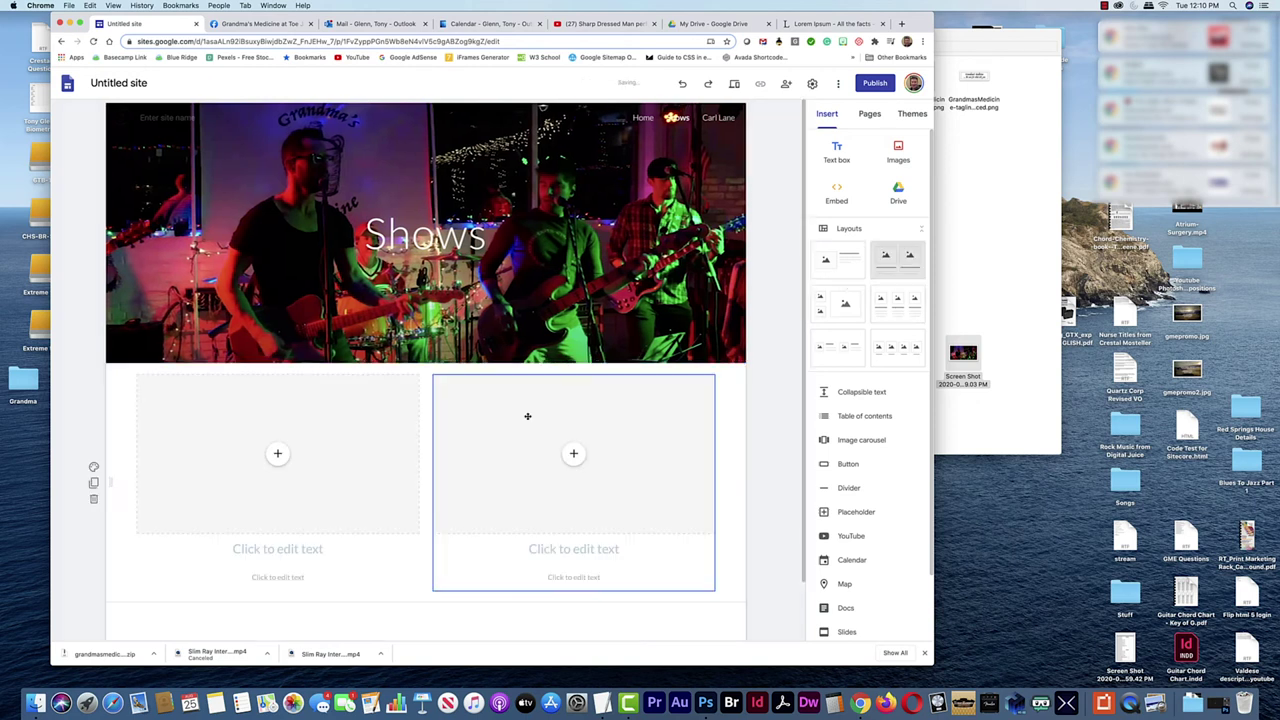
scroll(527, 416, "down", 1)
Fill the columns with the live gig photo and the band-by-the-mural photo, undoing a misplaced drop
left_click(966, 427)
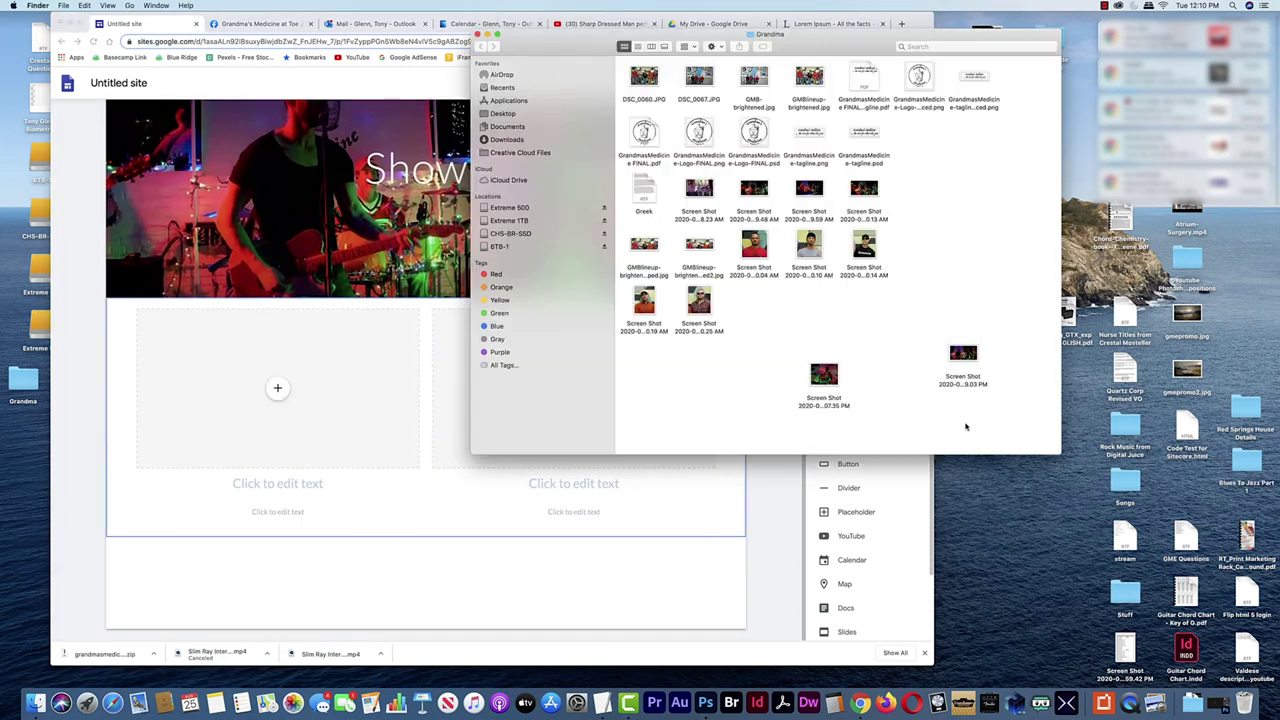
left_click_drag(699, 190, 390, 390)
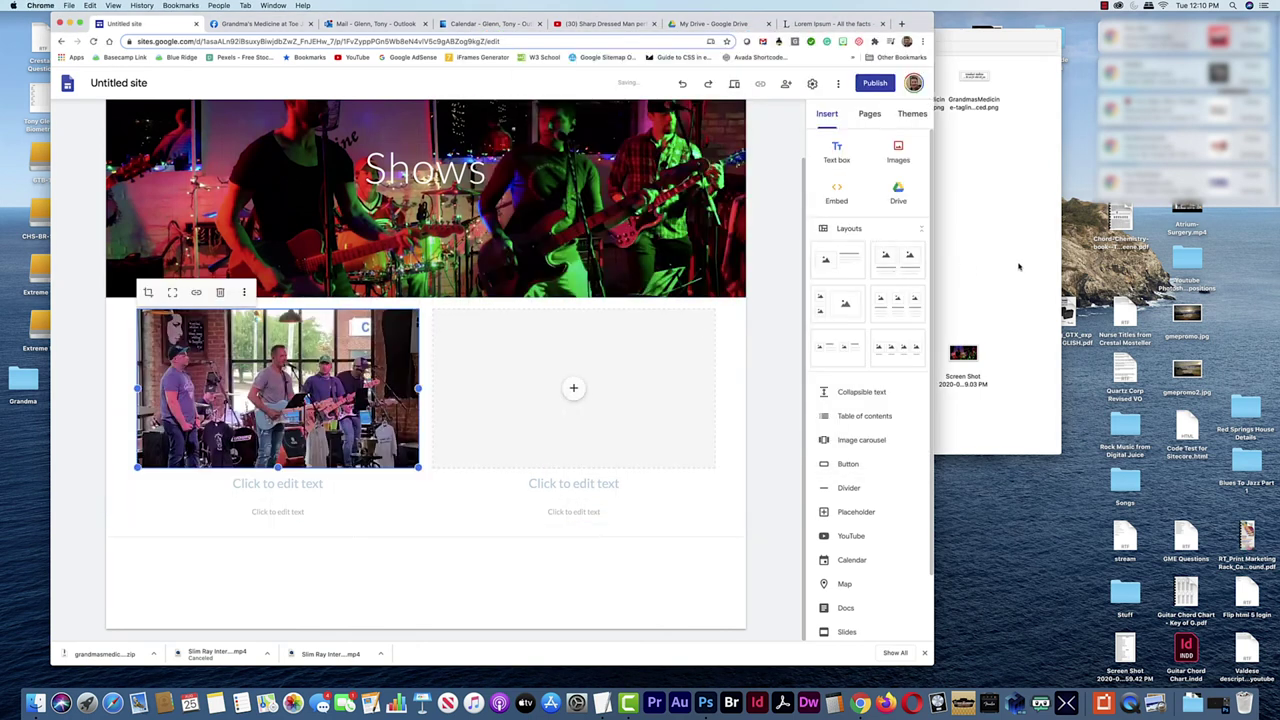
left_click(1019, 266)
left_click_drag(809, 80, 470, 440)
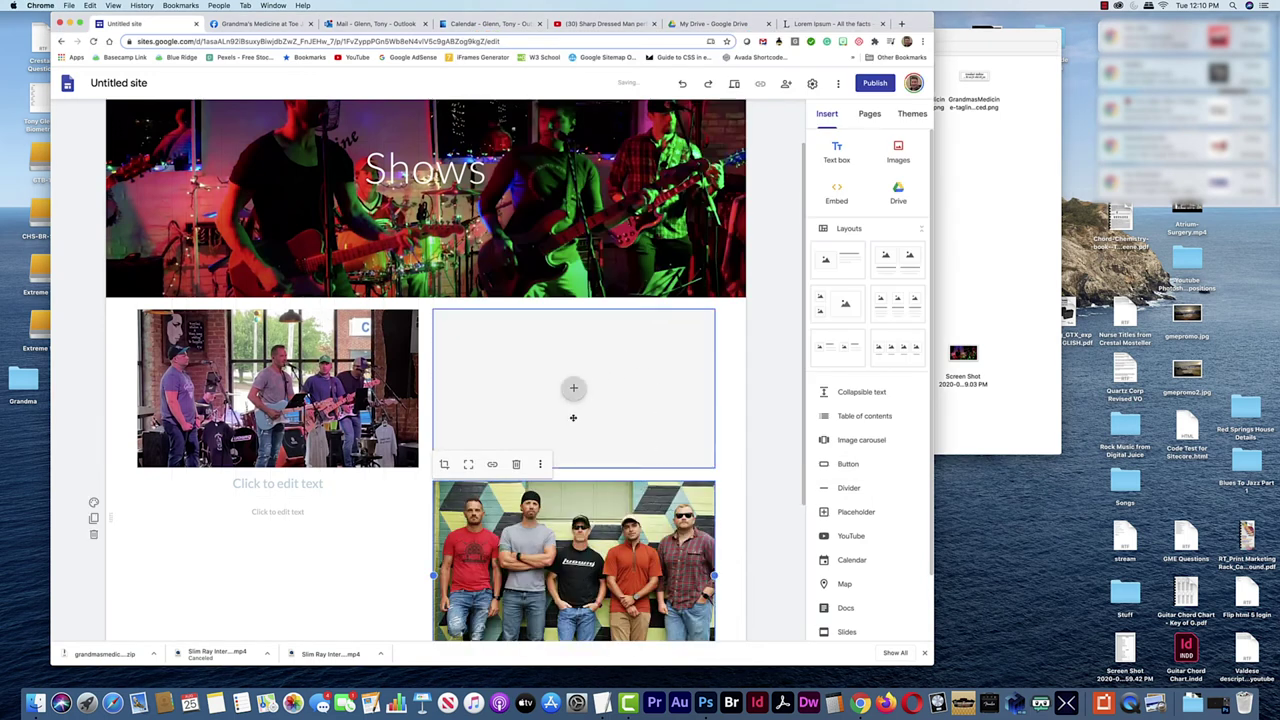
key("super+z")
left_click(1006, 130)
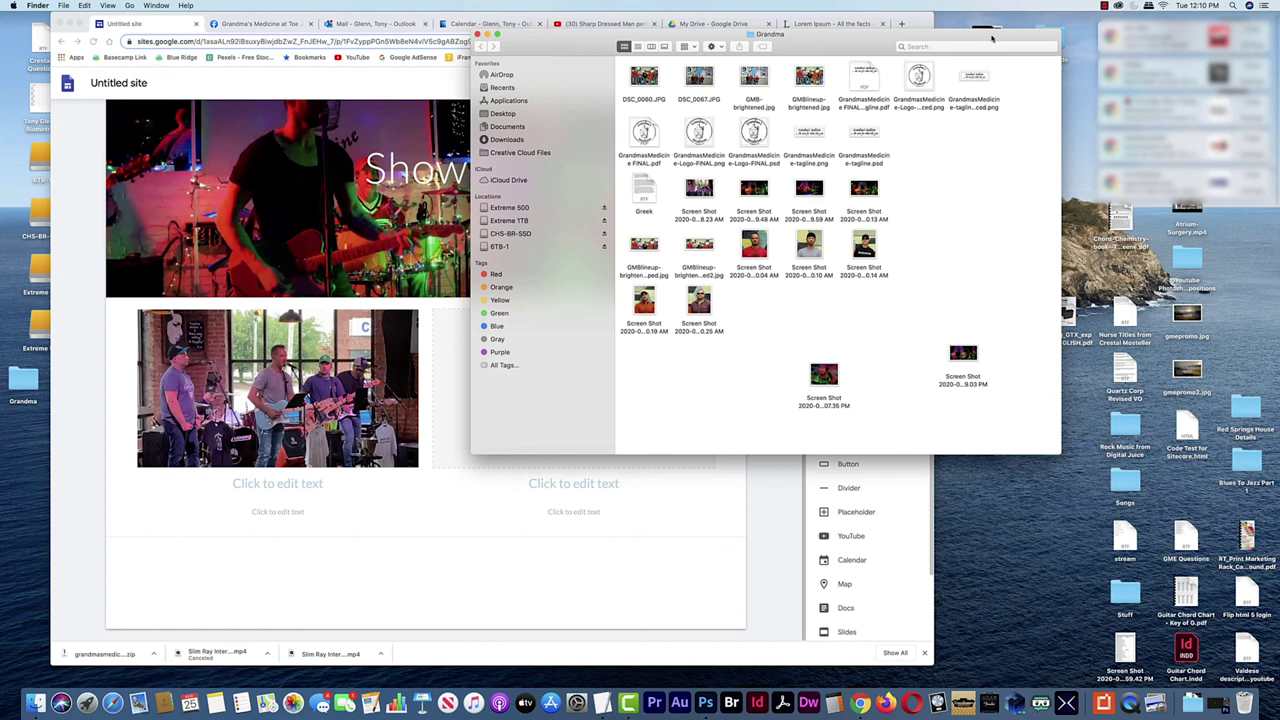
left_click_drag(992, 38, 1222, 76)
left_click_drag(917, 236, 590, 380)
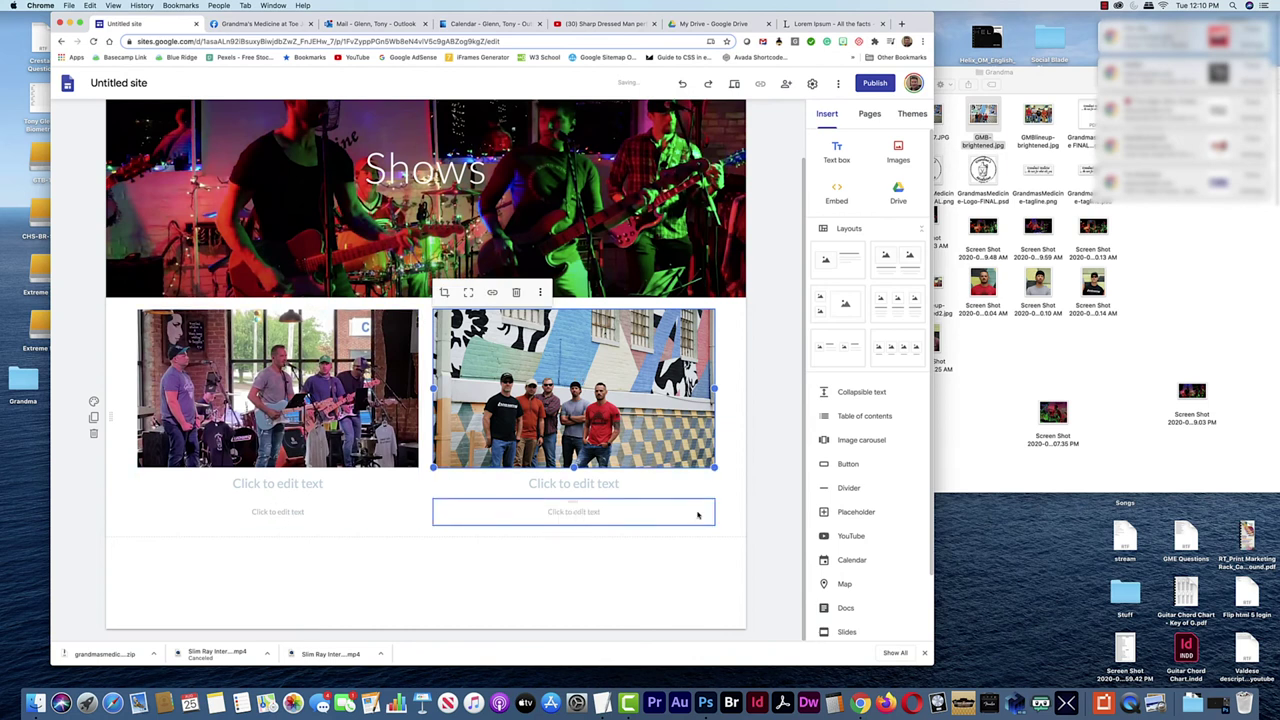
scroll(690, 510, "up", 2)
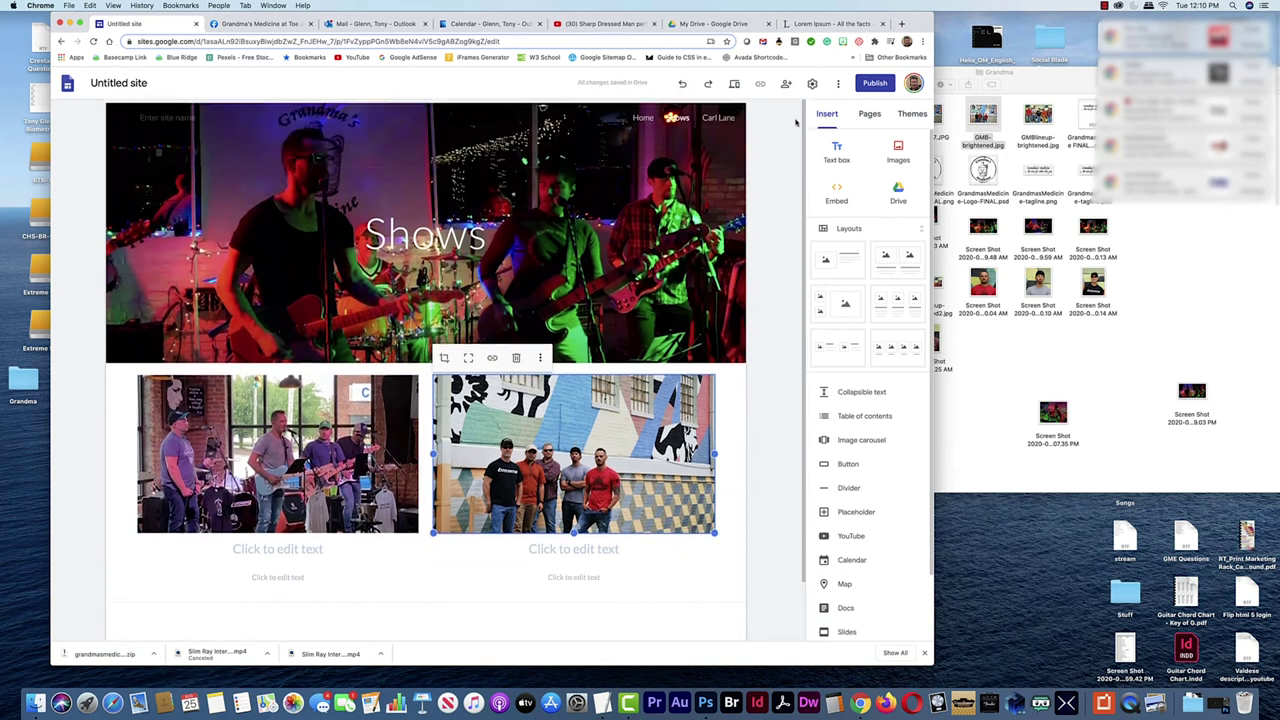
Rename the untitled site to Grandmas-Medicine and start publishing at address grandmas-medicine
left_click(159, 84)
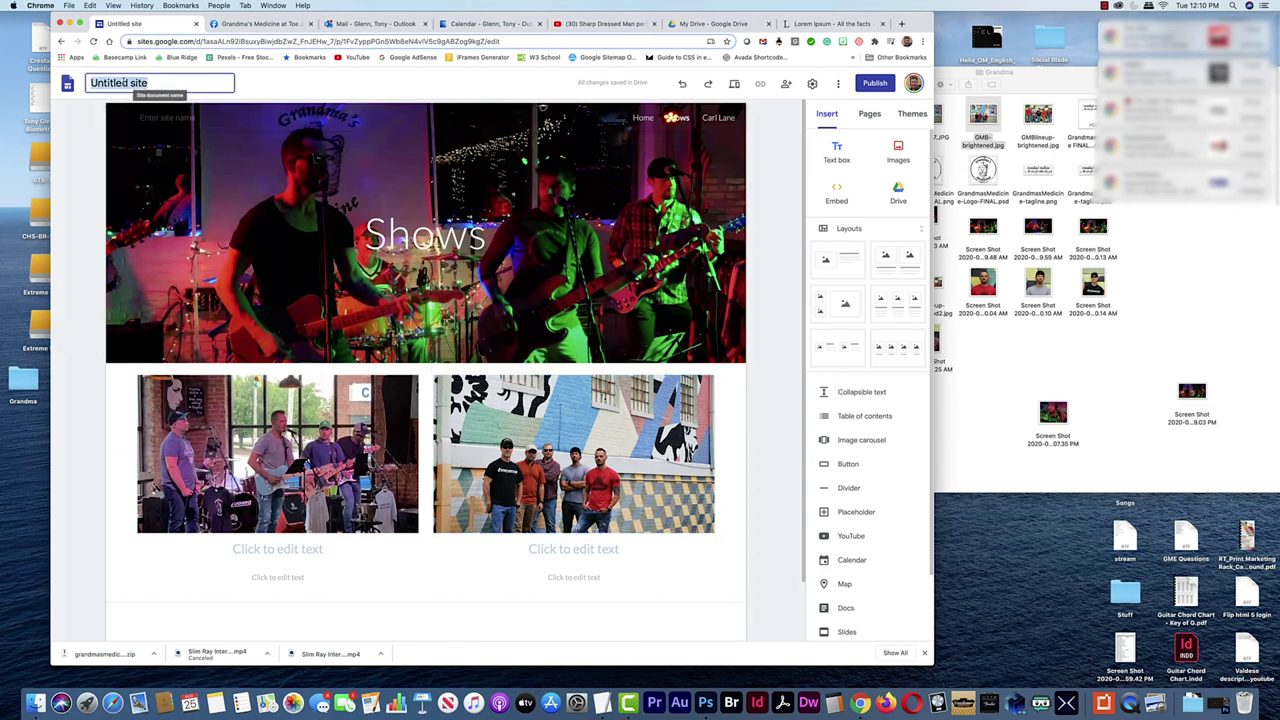
type("Grandma")
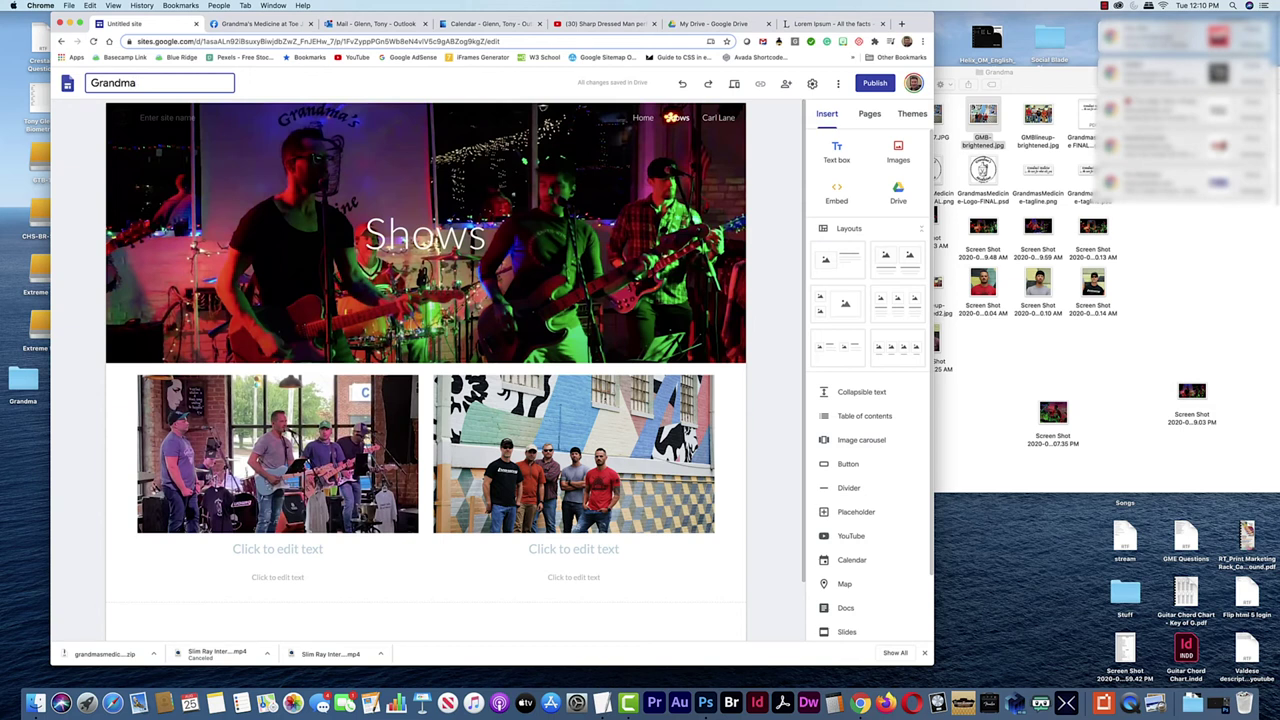
type("s-Medicine")
left_click(872, 84)
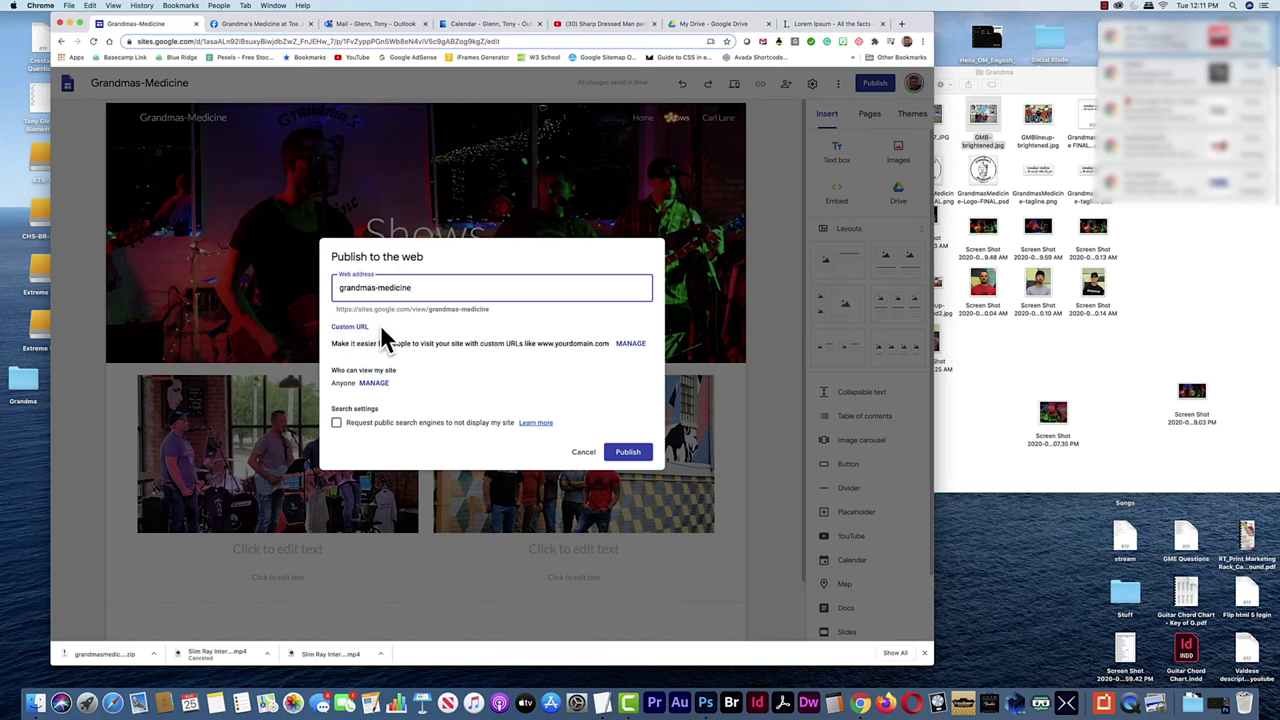
Publish the site hidden from search engines, copy its published link, and open a new tab
left_click(337, 423)
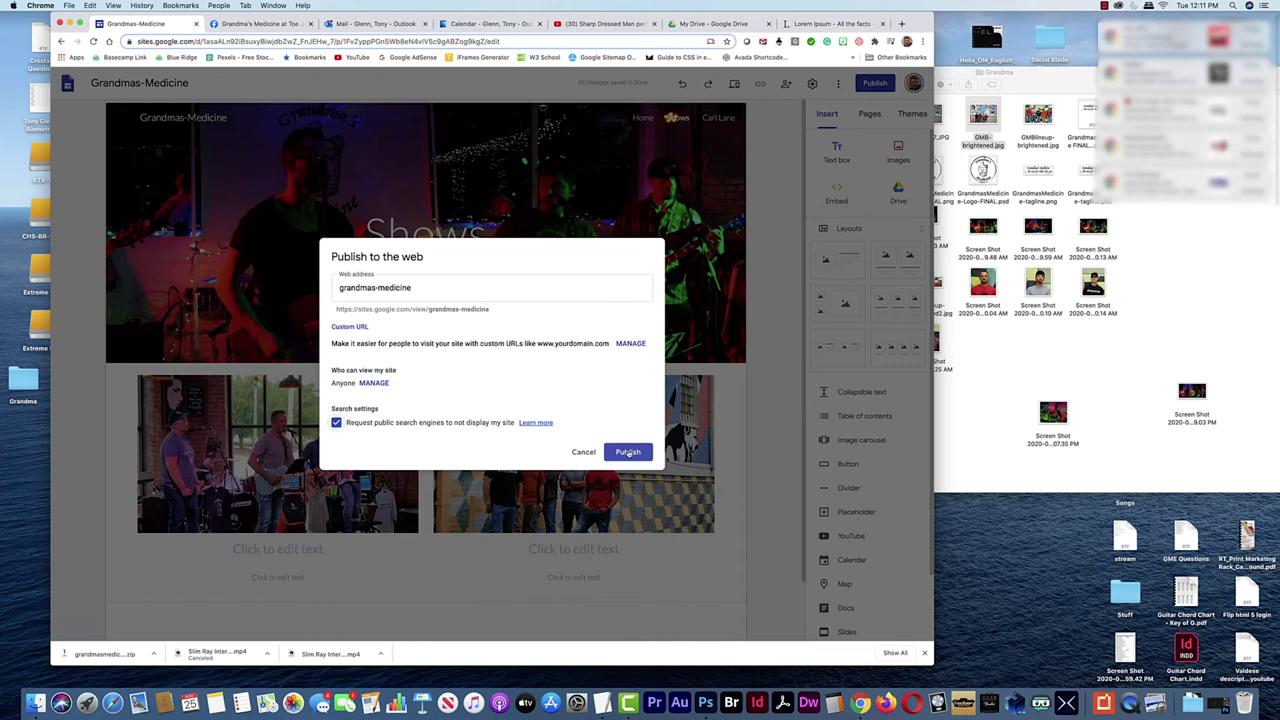
left_click(627, 453)
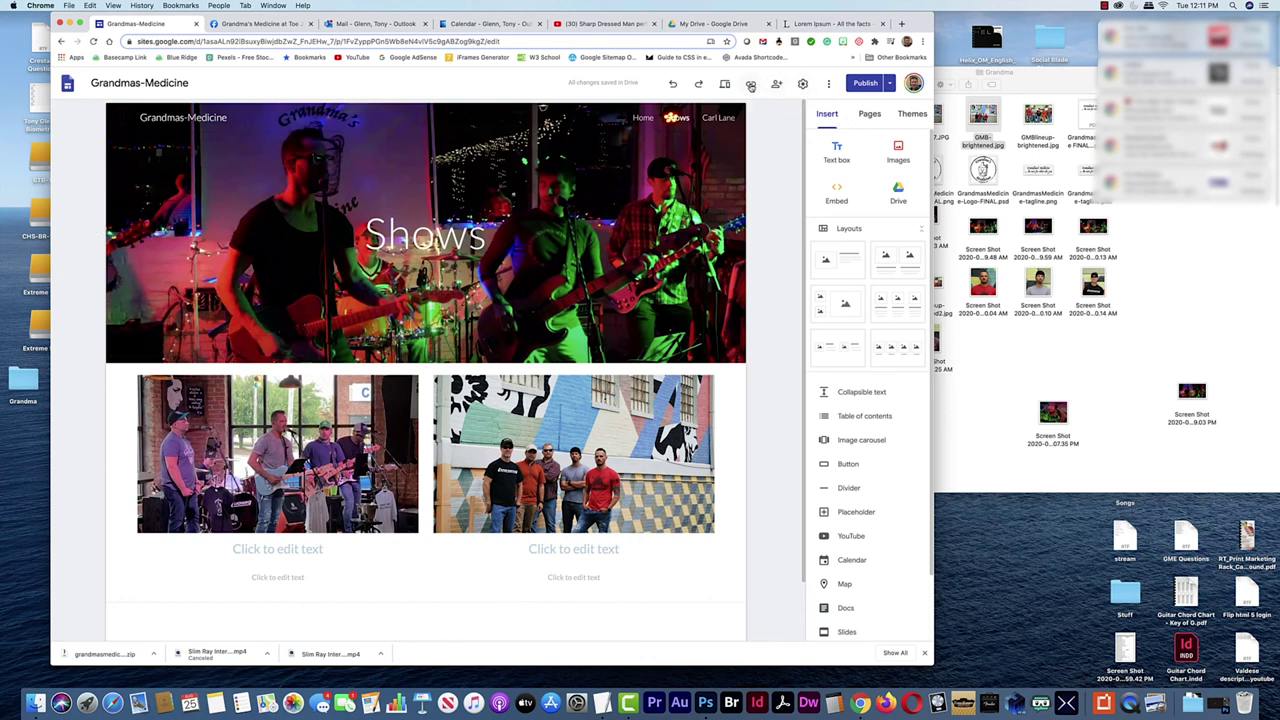
left_click(750, 86)
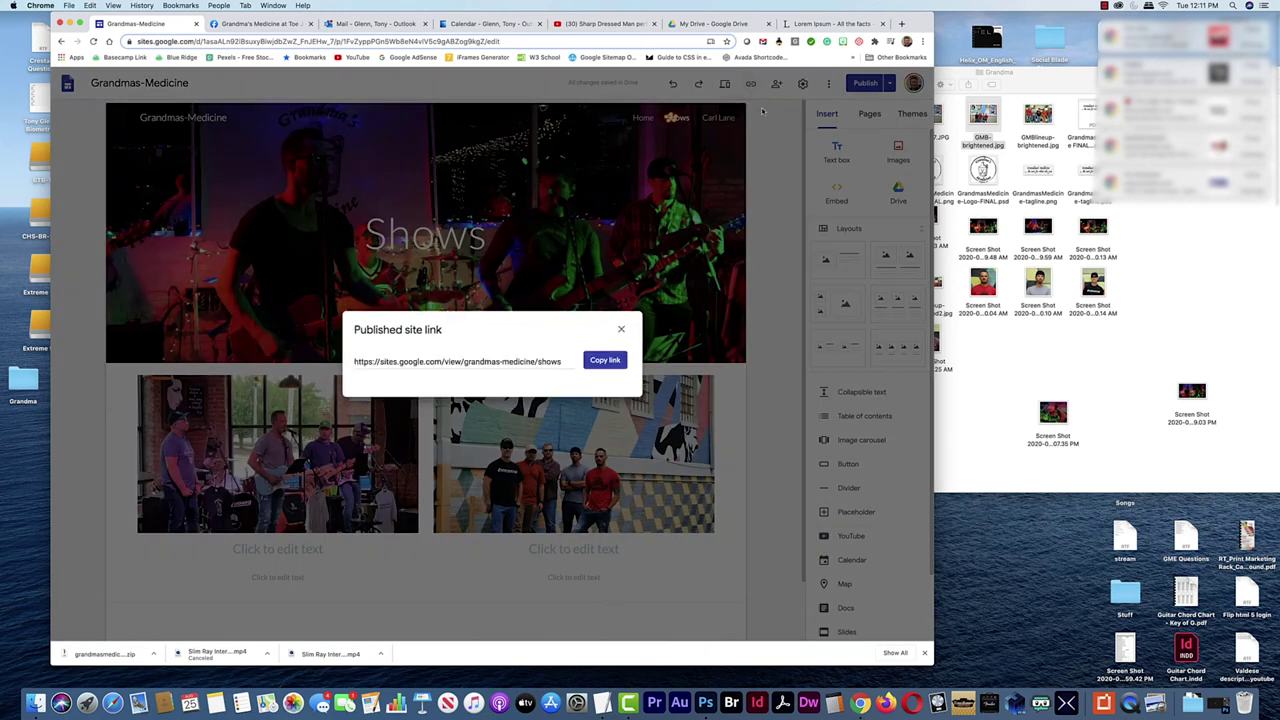
left_click(622, 362)
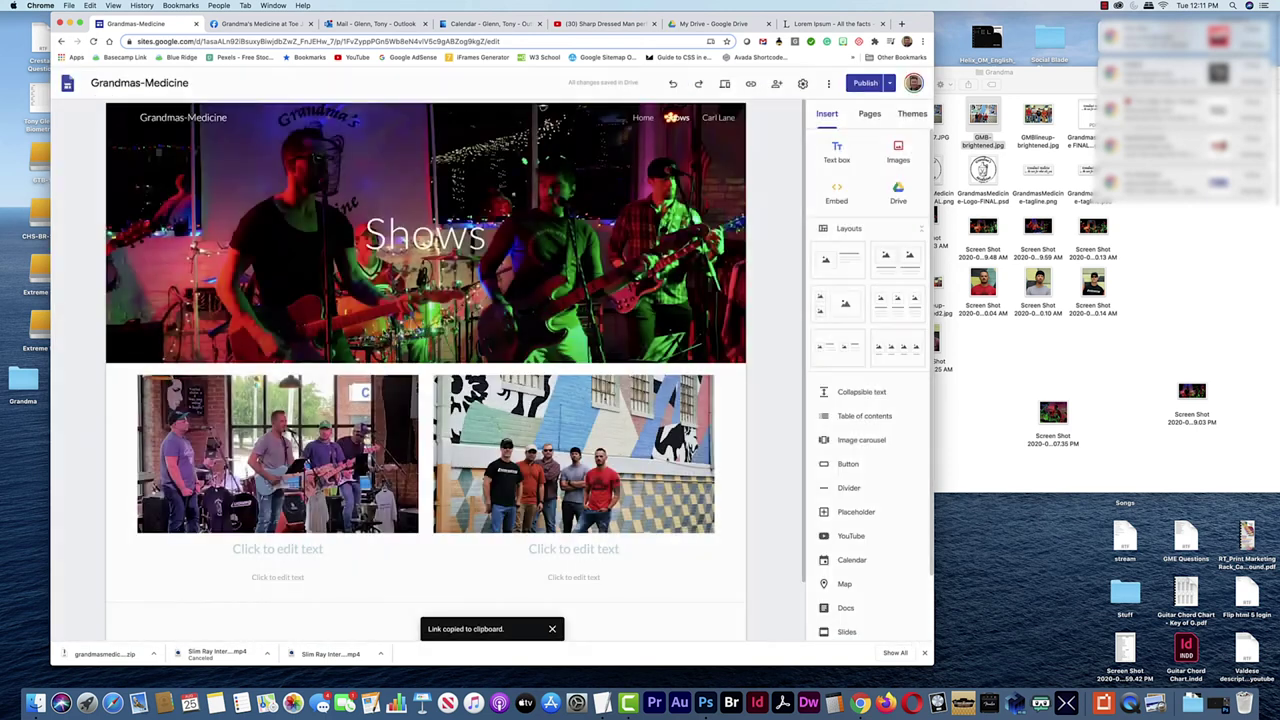
left_click(901, 23)
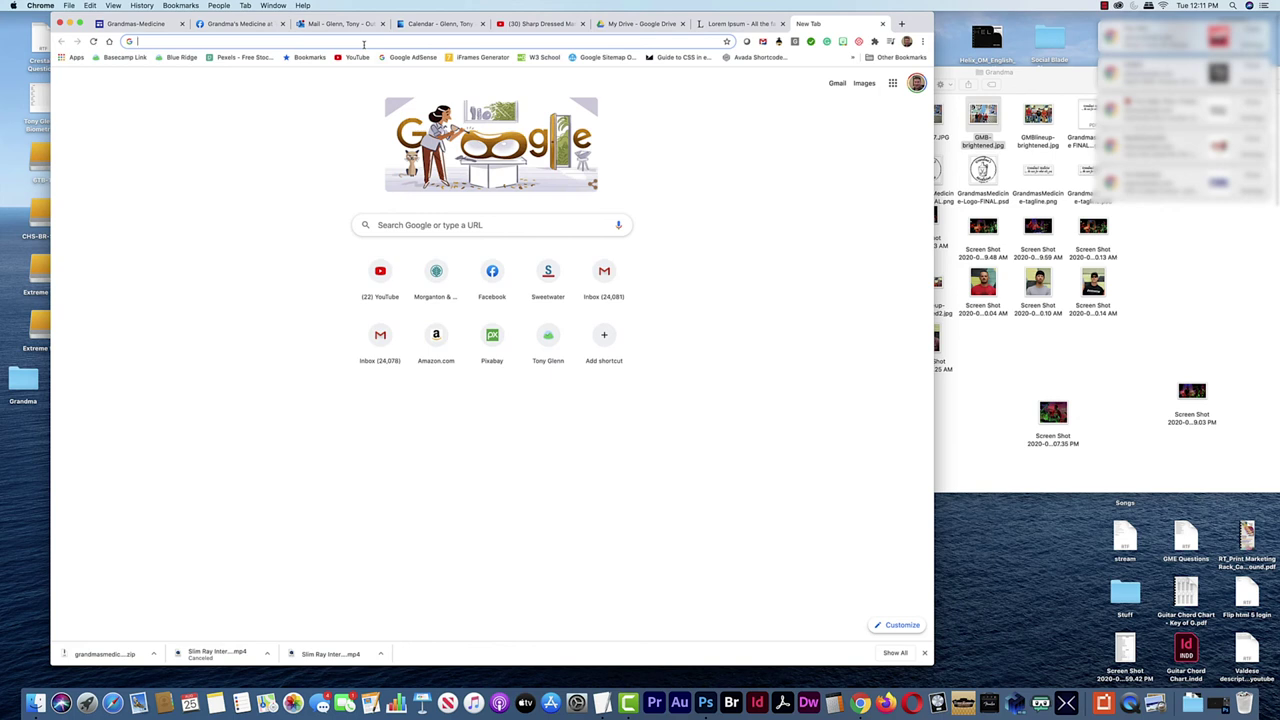
Load the copied link, open the live Home page, narrow the window, and scroll the member cards
key("super+v")
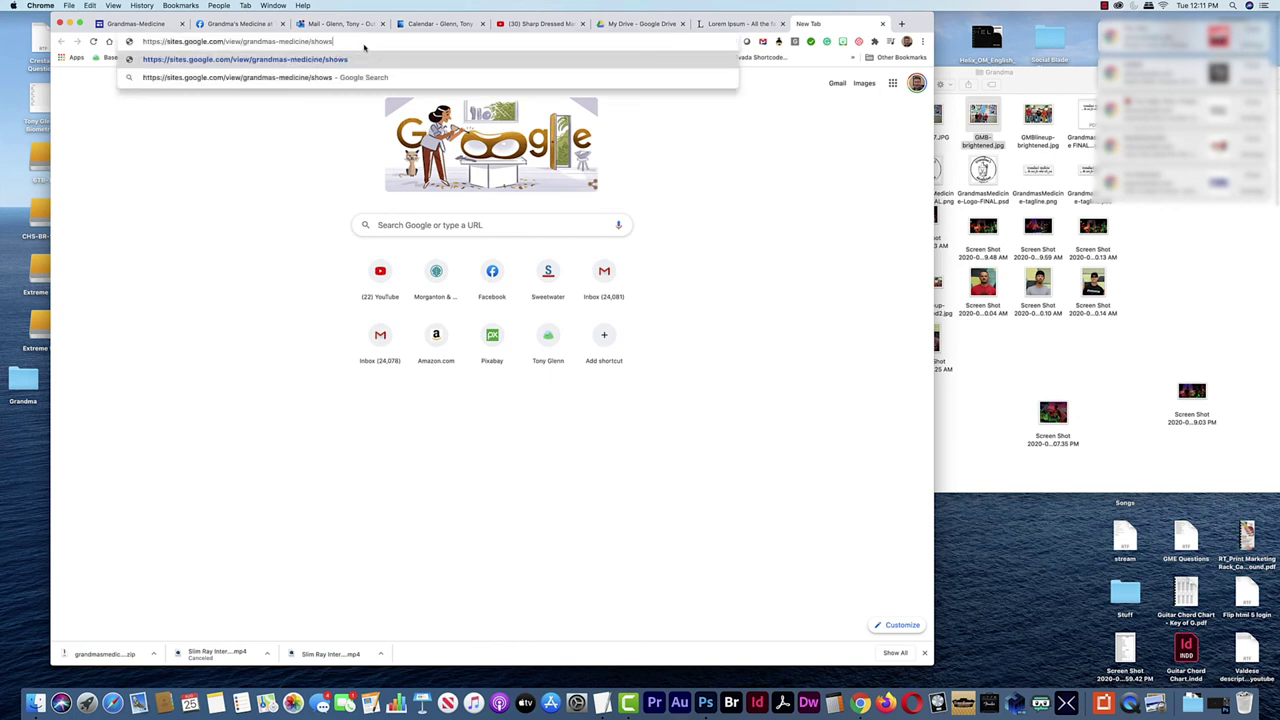
key("Return")
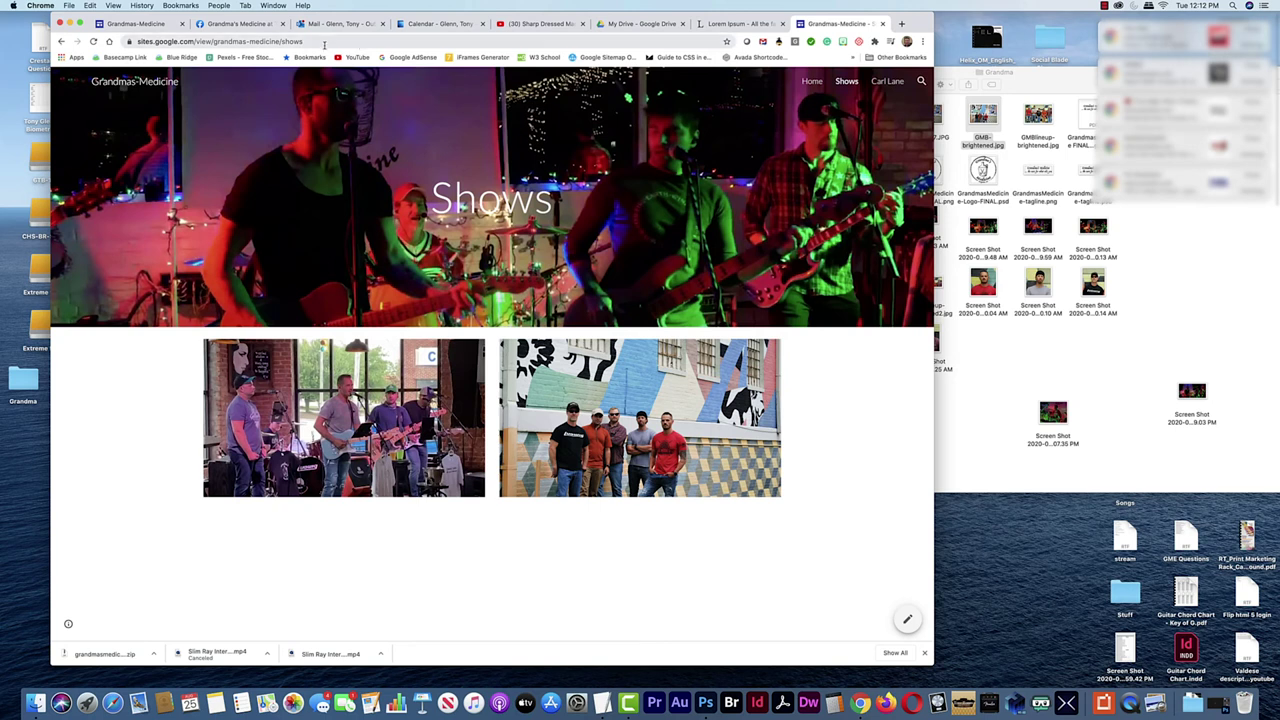
left_click(809, 86)
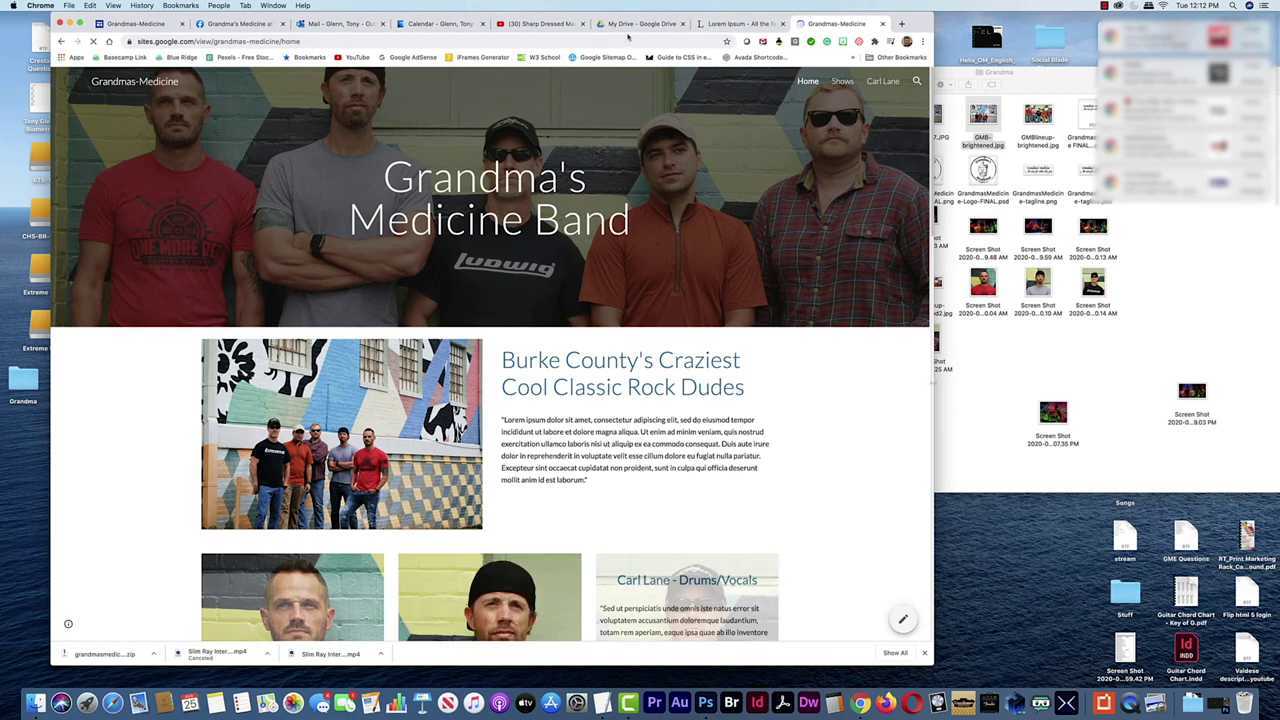
left_click_drag(932, 353, 812, 390)
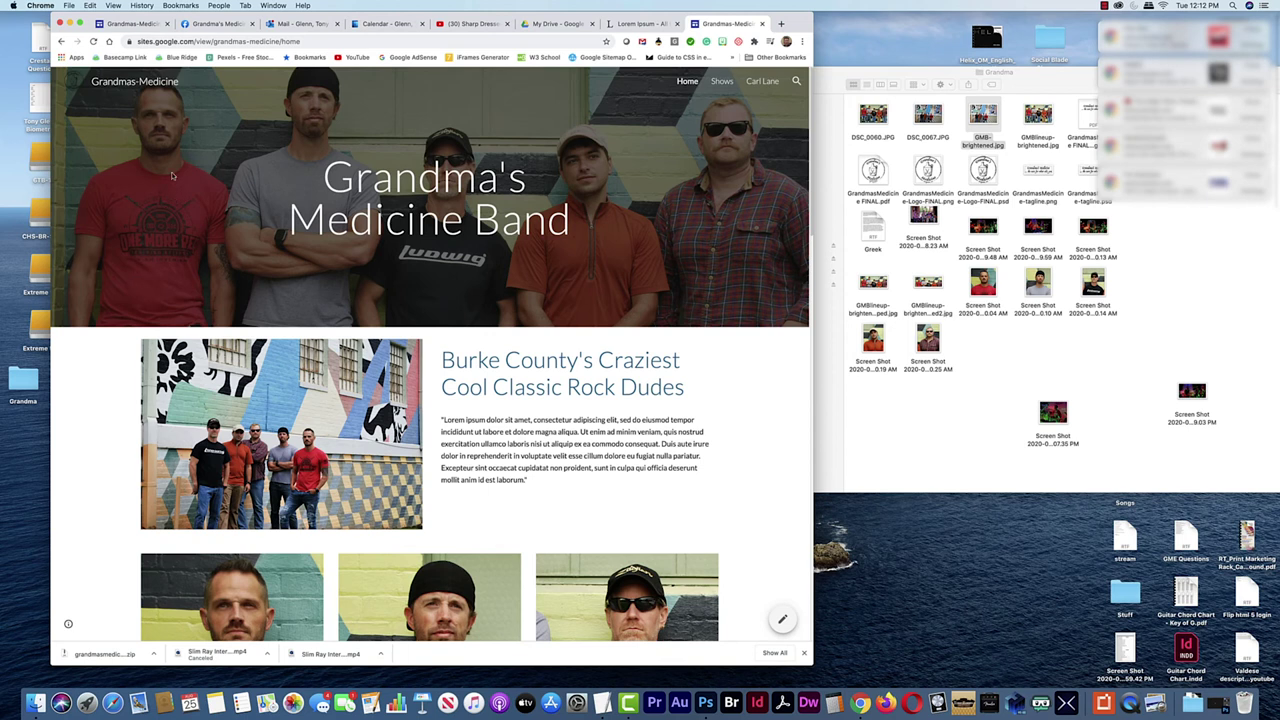
scroll(506, 308, "down", 5)
scroll(506, 308, "down", 6)
scroll(600, 380, "up", 3)
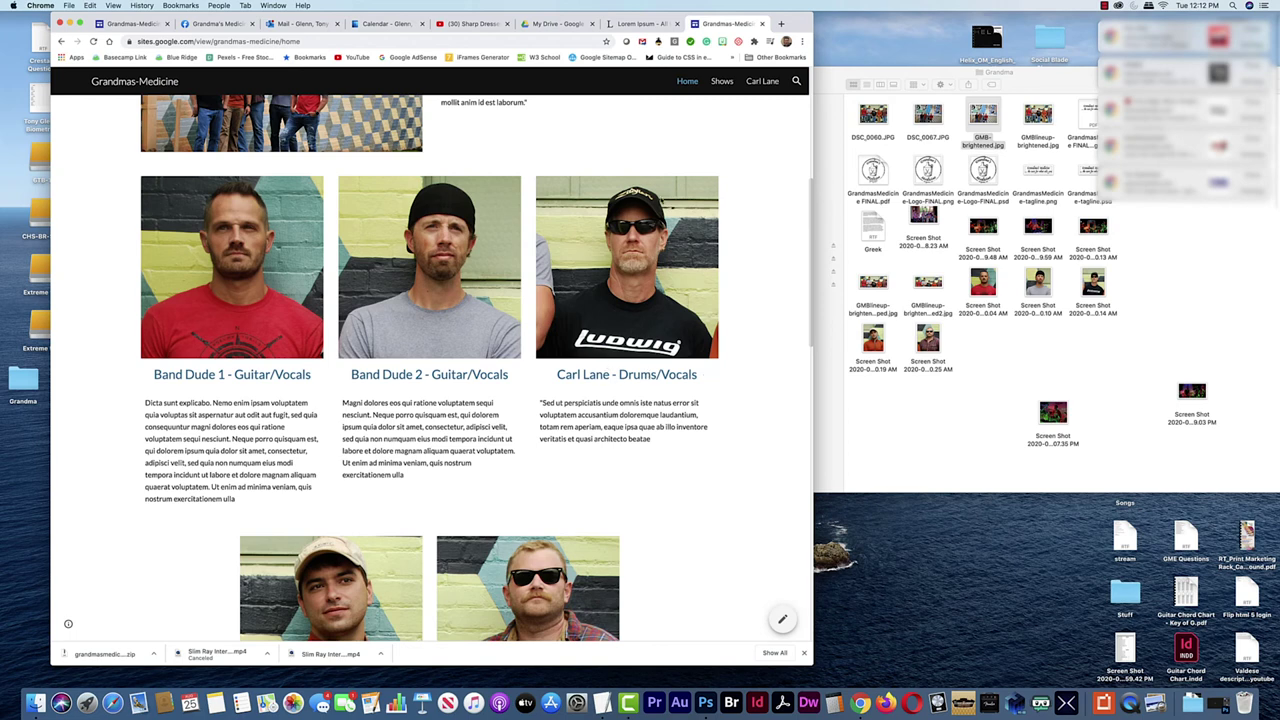
left_click(130, 23)
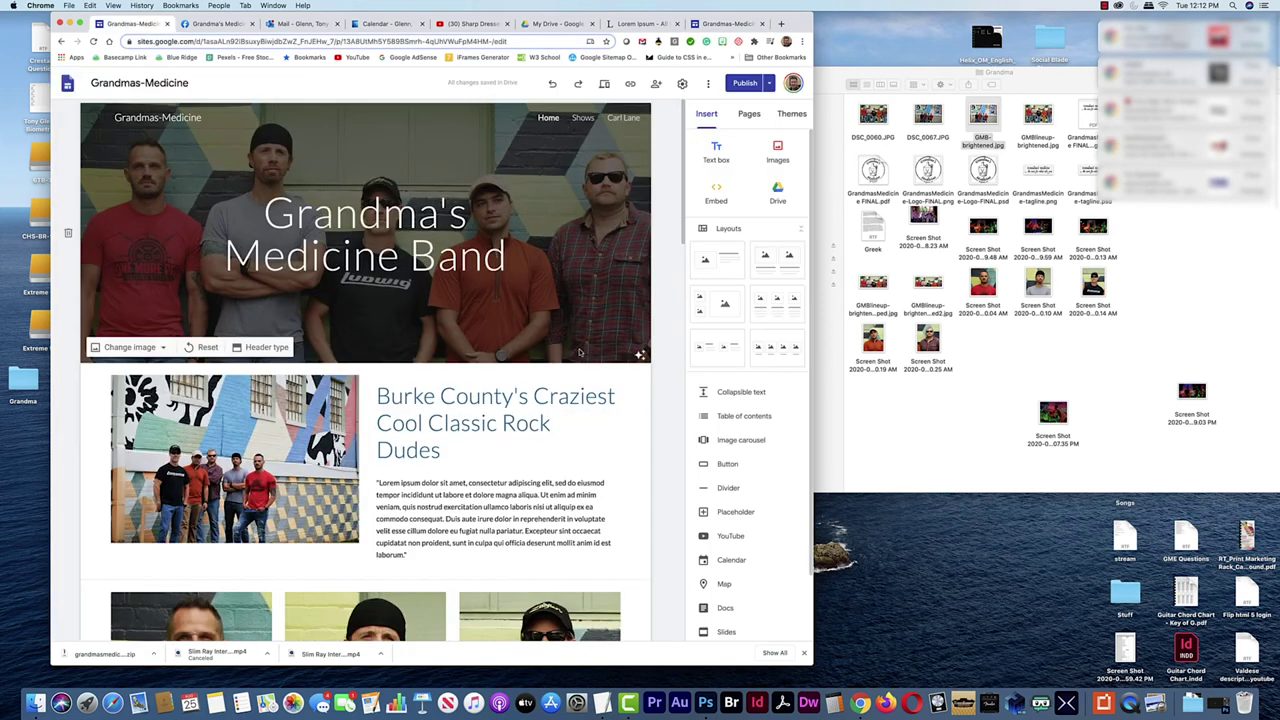
scroll(577, 343, "down", 3)
left_click(533, 488)
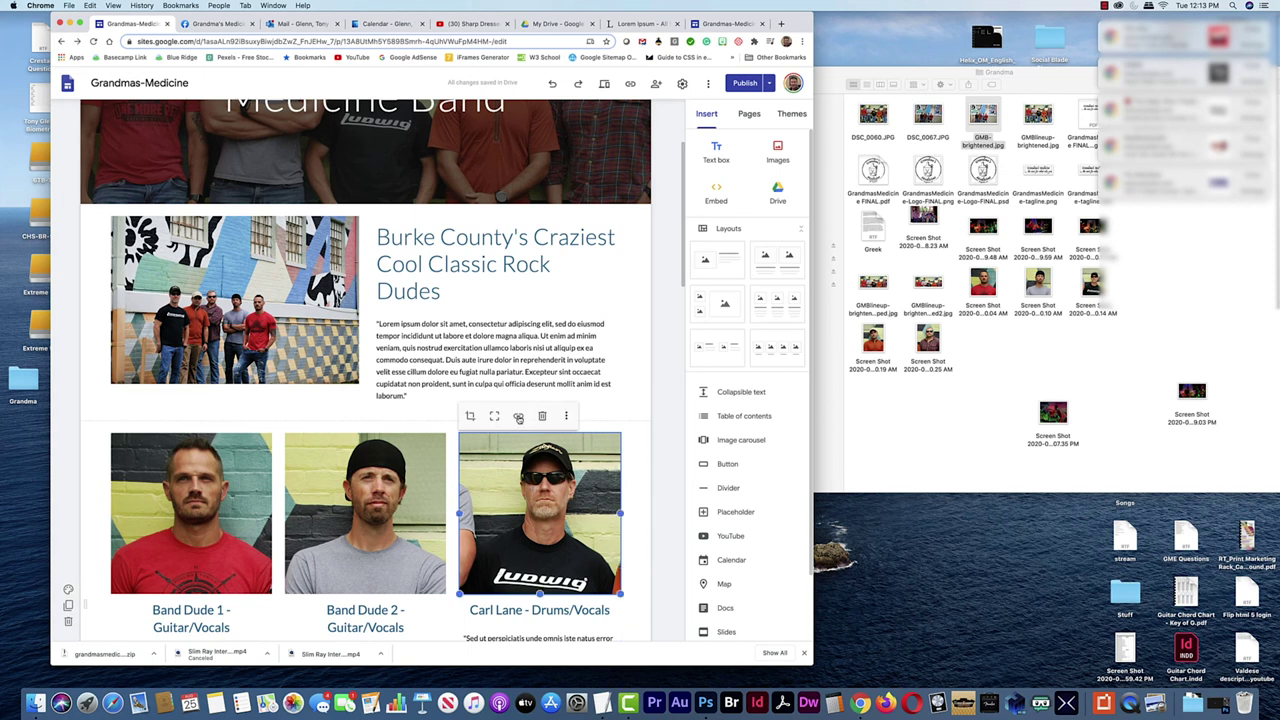
left_click(518, 418)
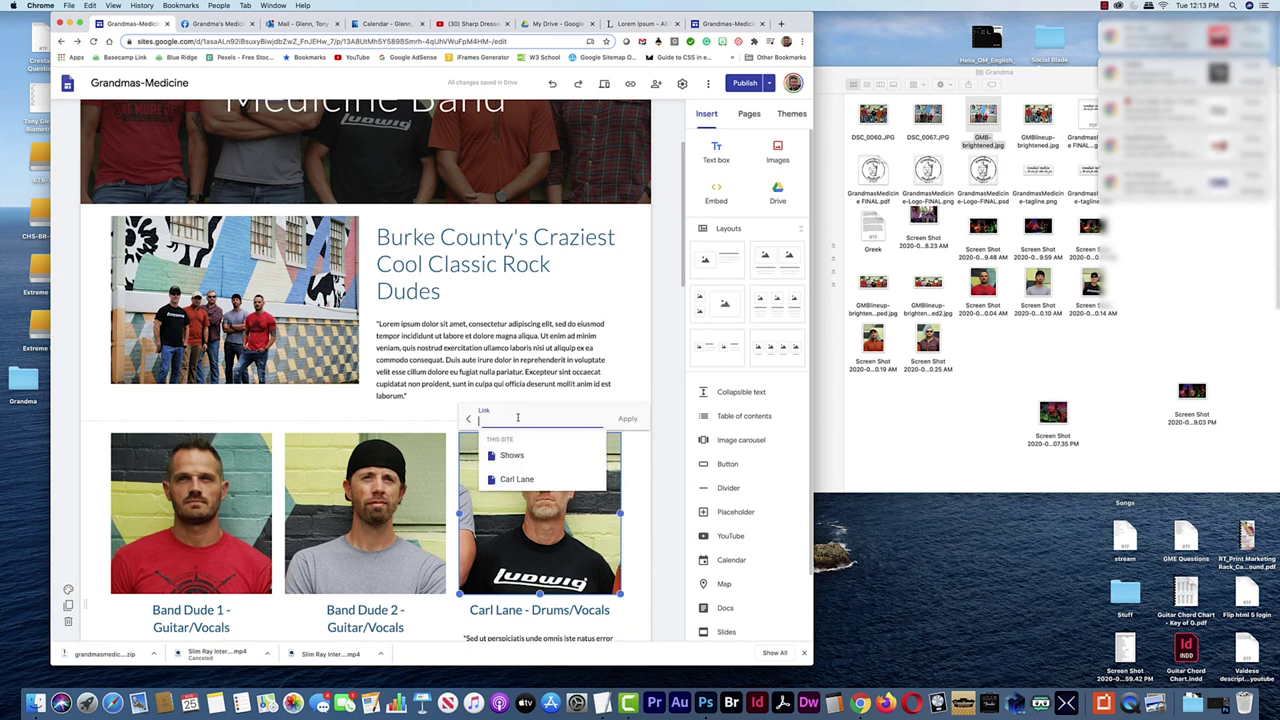
left_click(517, 480)
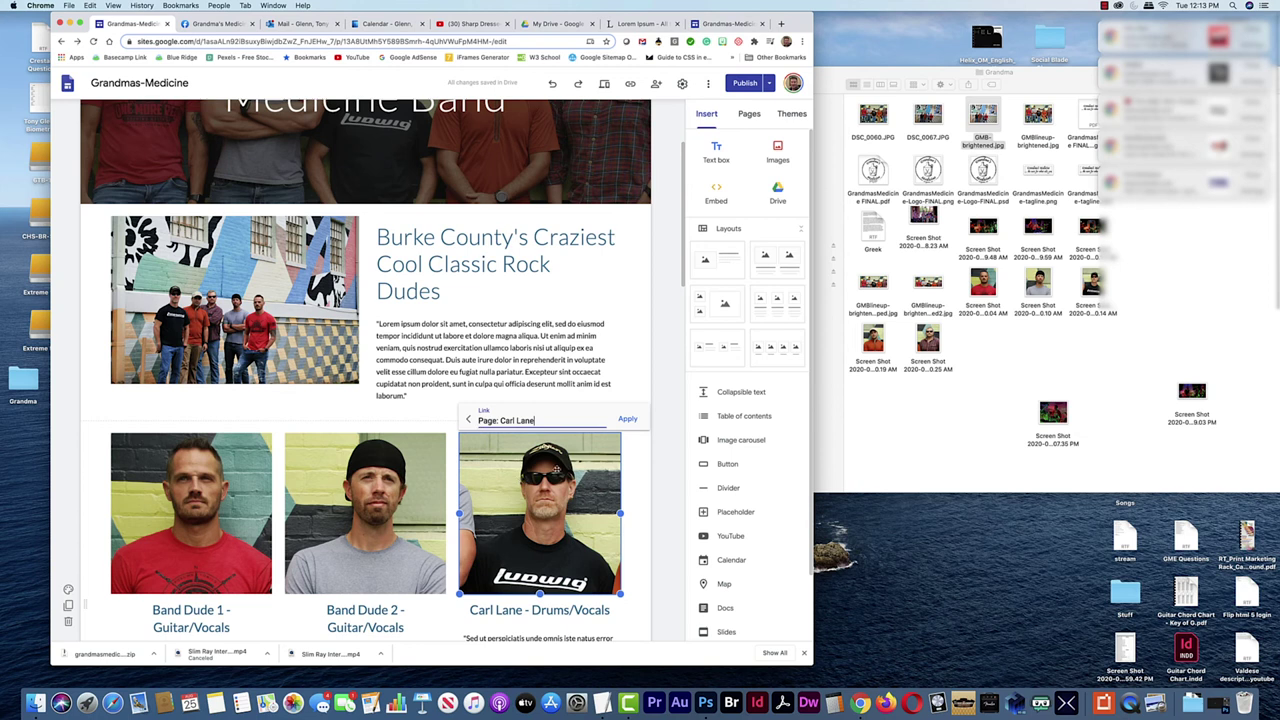
left_click(636, 425)
scroll(555, 464, "down", 3)
left_click(537, 452)
left_click_drag(522, 451, 471, 448)
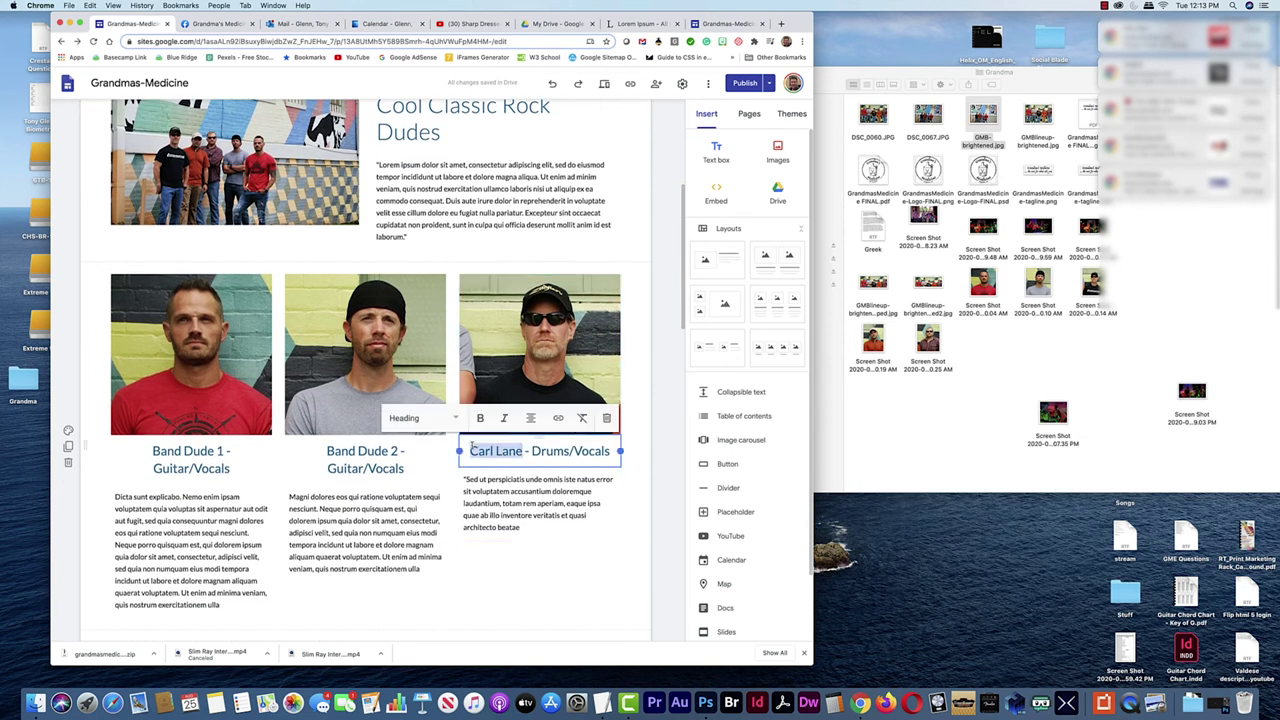
left_click(558, 421)
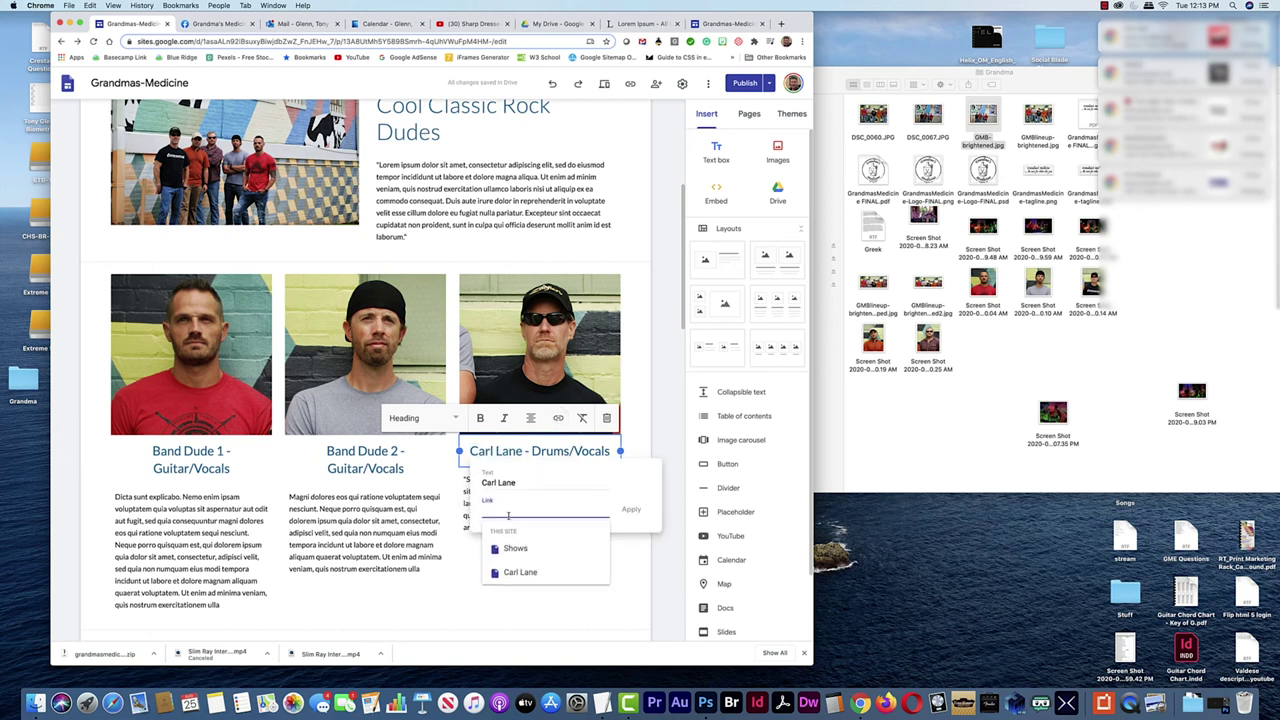
left_click(515, 572)
left_click(630, 510)
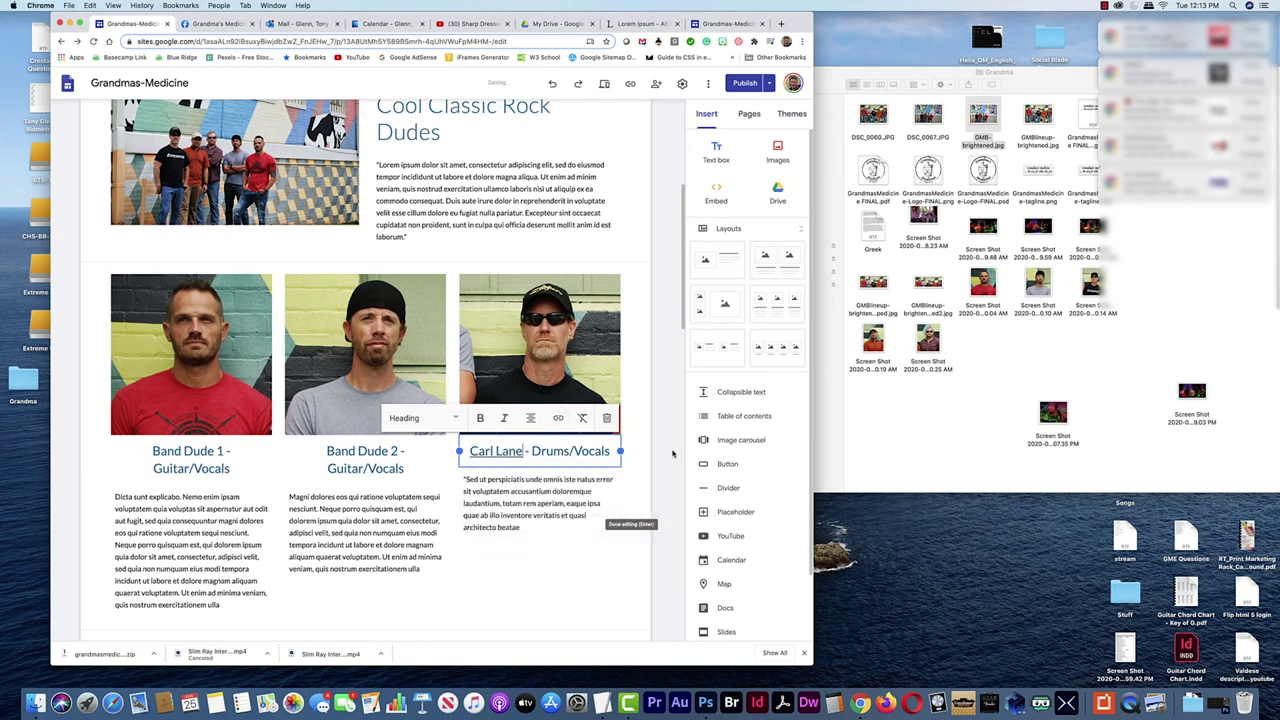
scroll(660, 259, "up", 5)
left_click(741, 86)
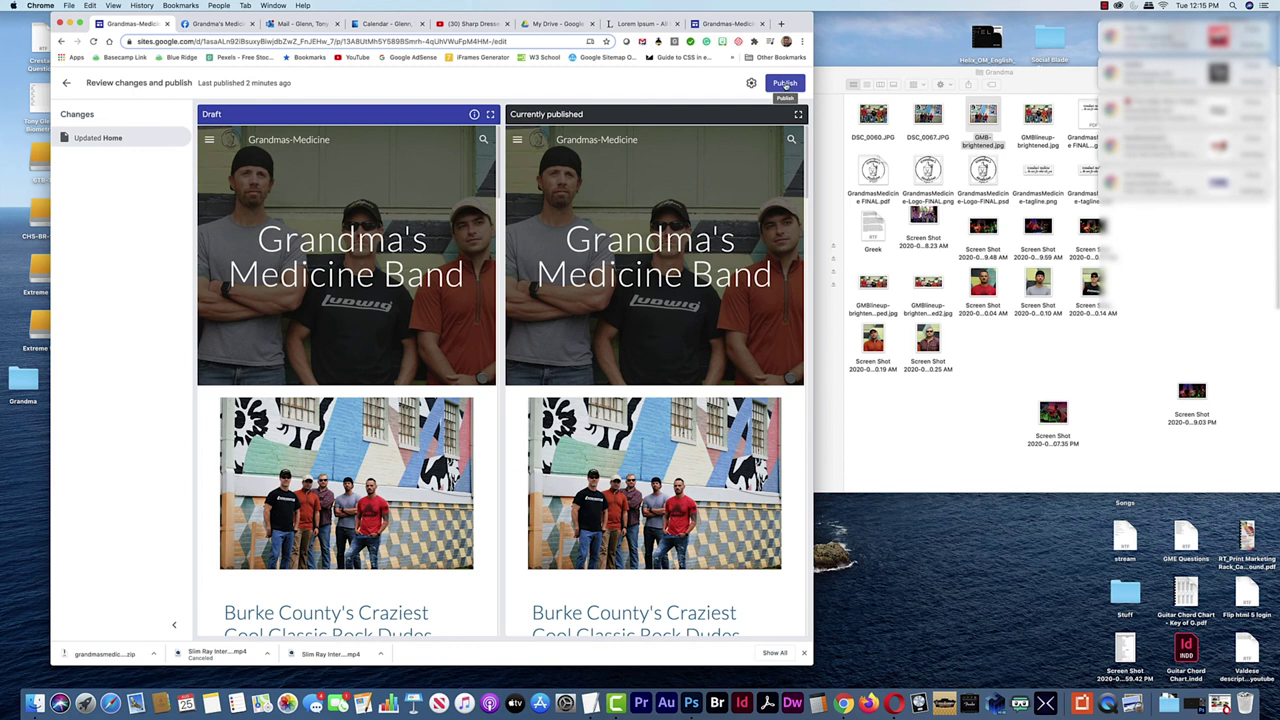
Publish the updated Home page and reload the live site to see the changes
left_click(785, 84)
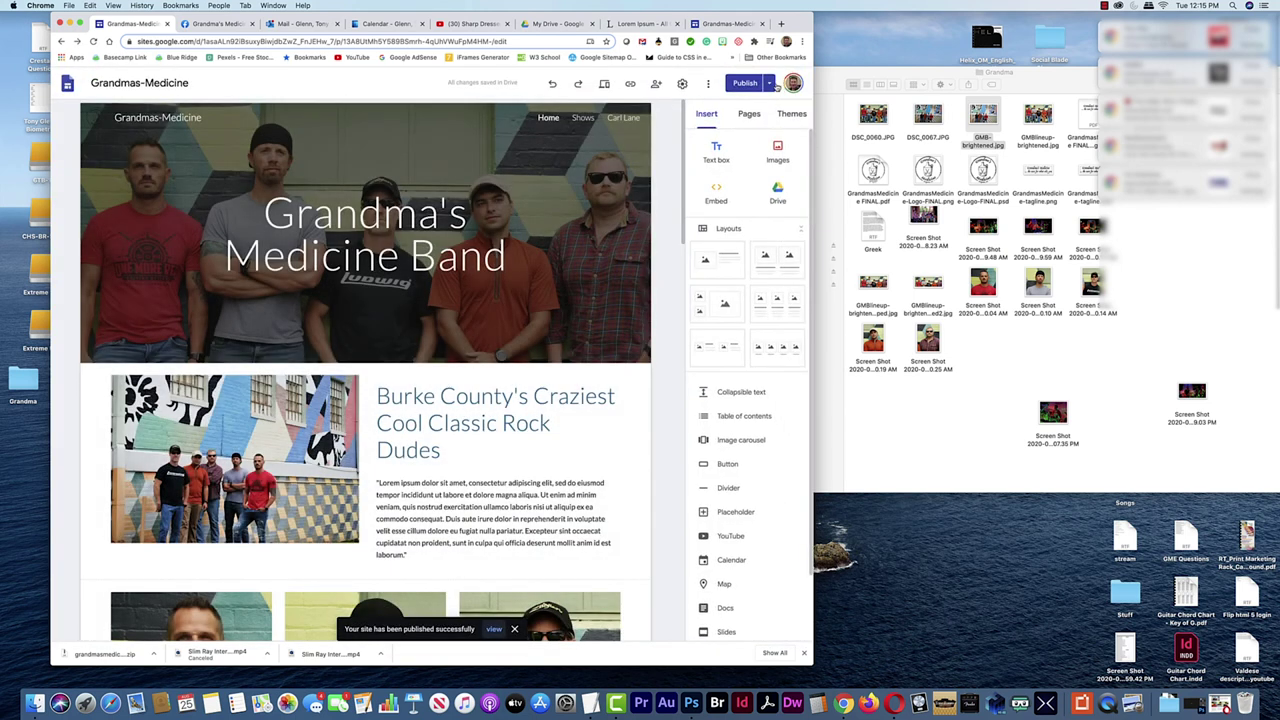
left_click(726, 23)
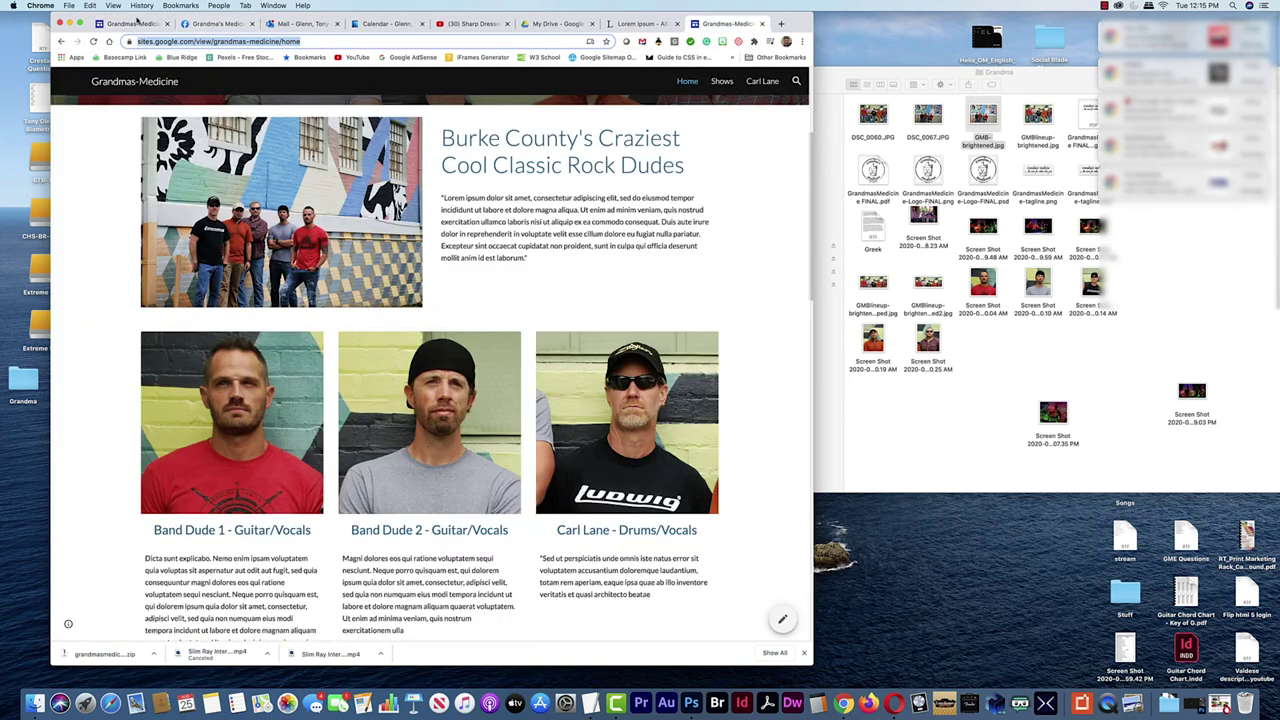
left_click(92, 41)
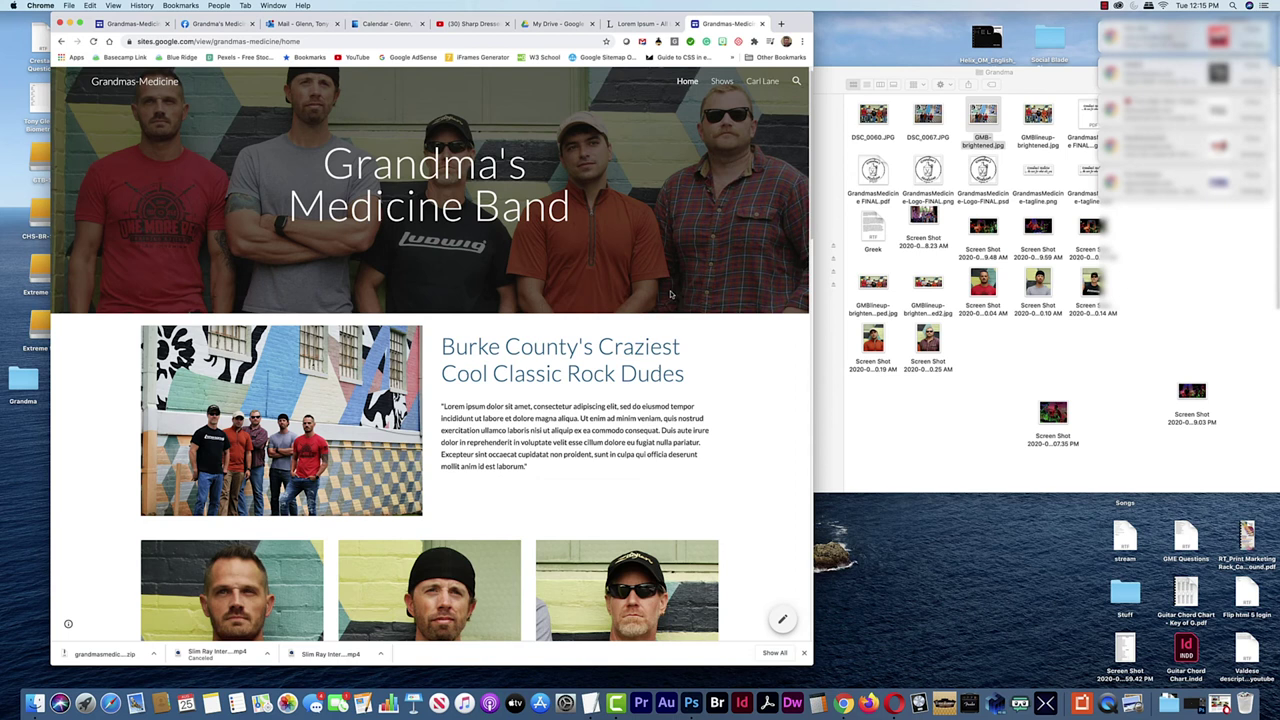
scroll(672, 295, "down", 5)
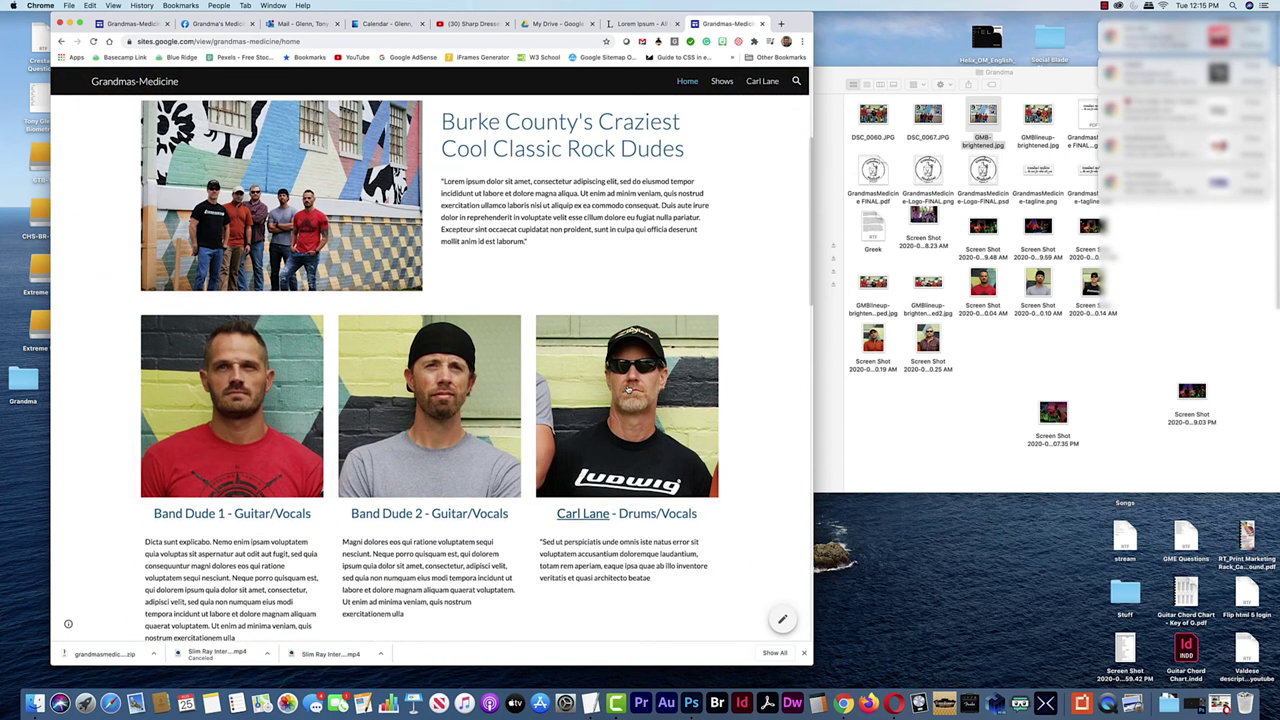
left_click(628, 390)
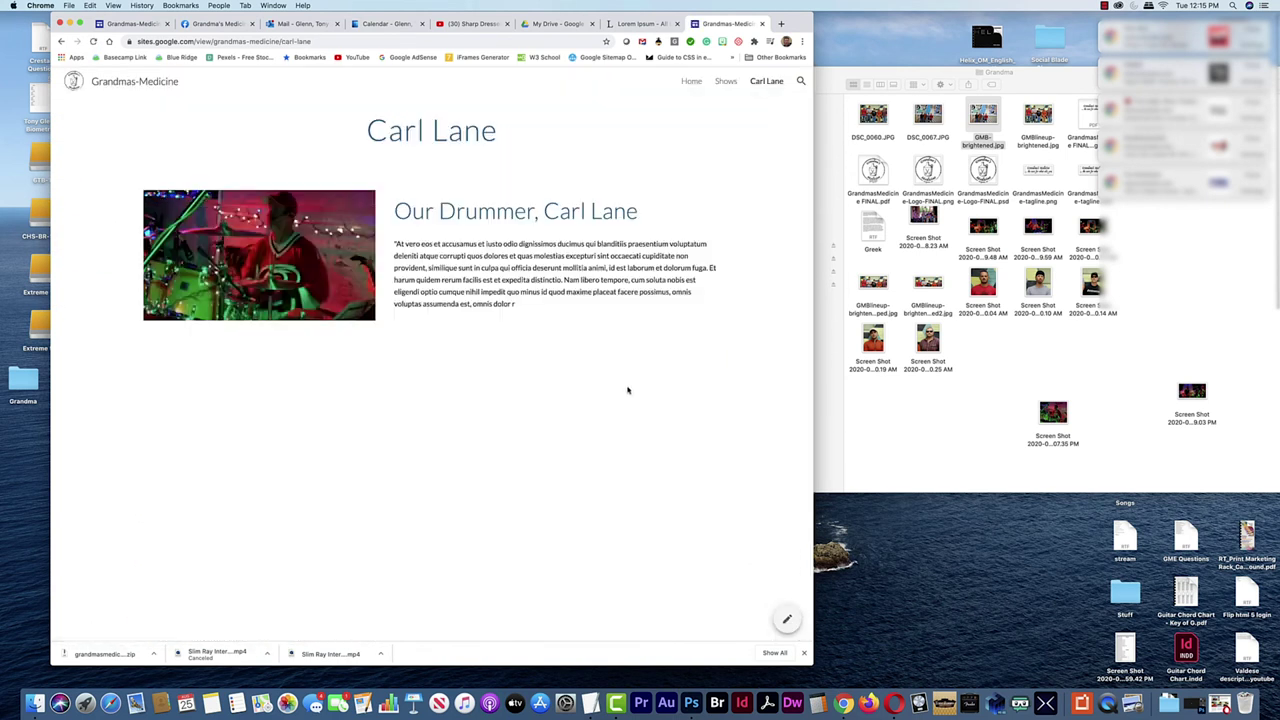
left_click(691, 81)
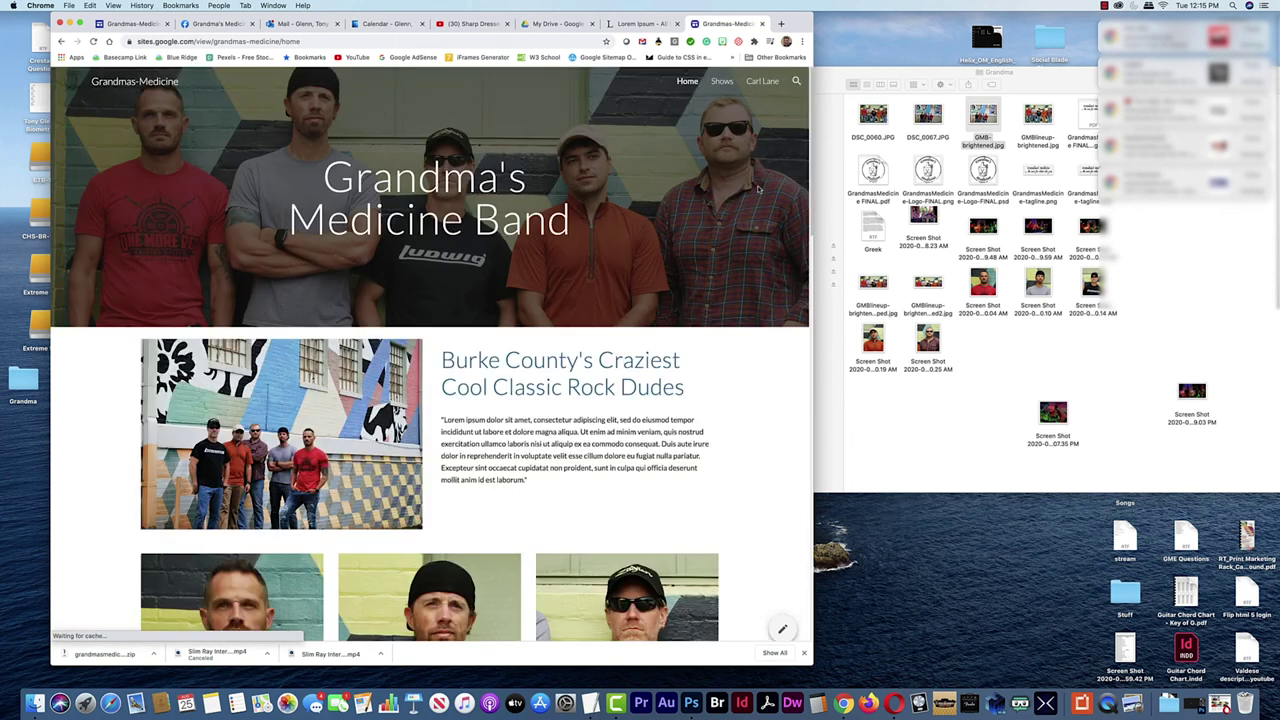
scroll(666, 394, "down", 6)
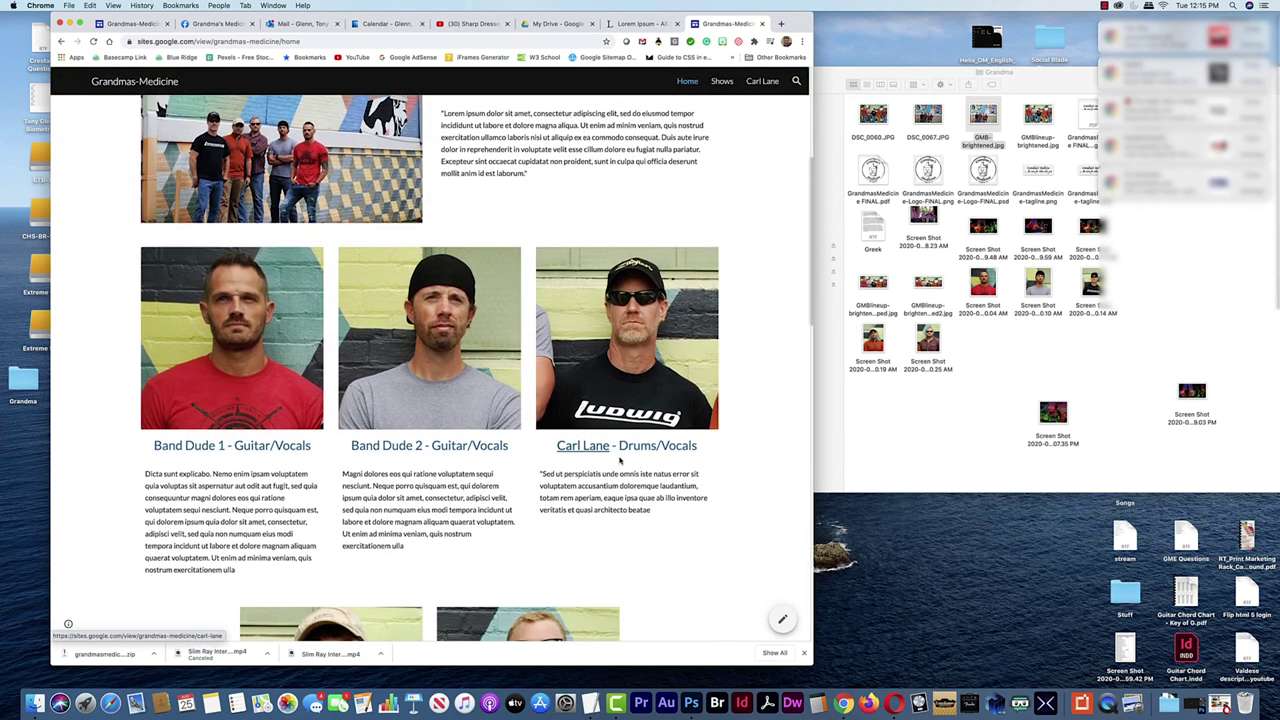
left_click(598, 445)
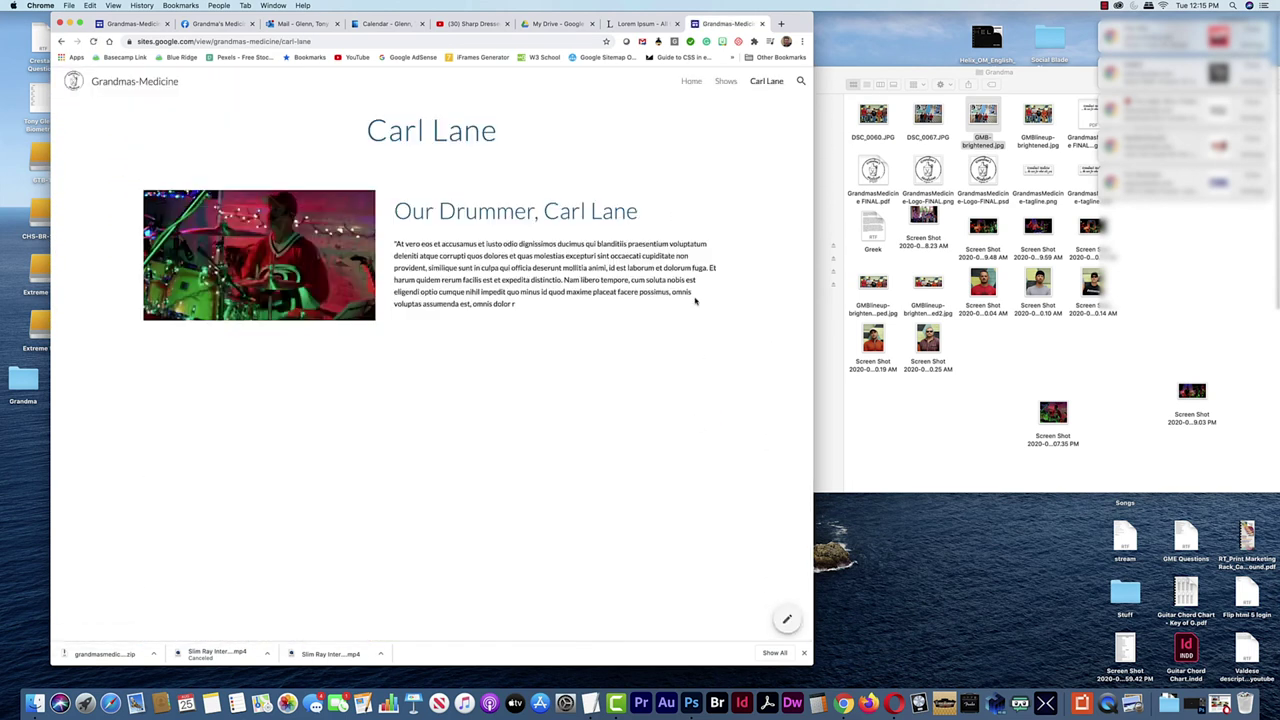
left_click(727, 83)
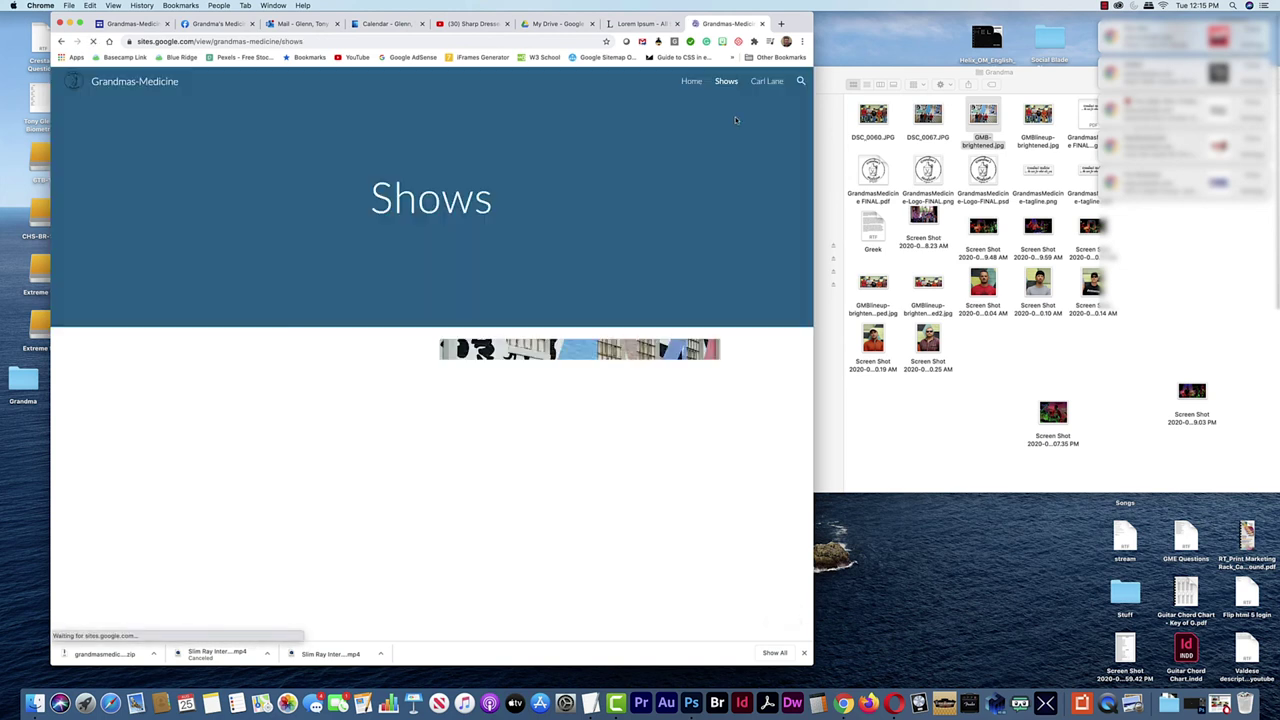
left_click(691, 82)
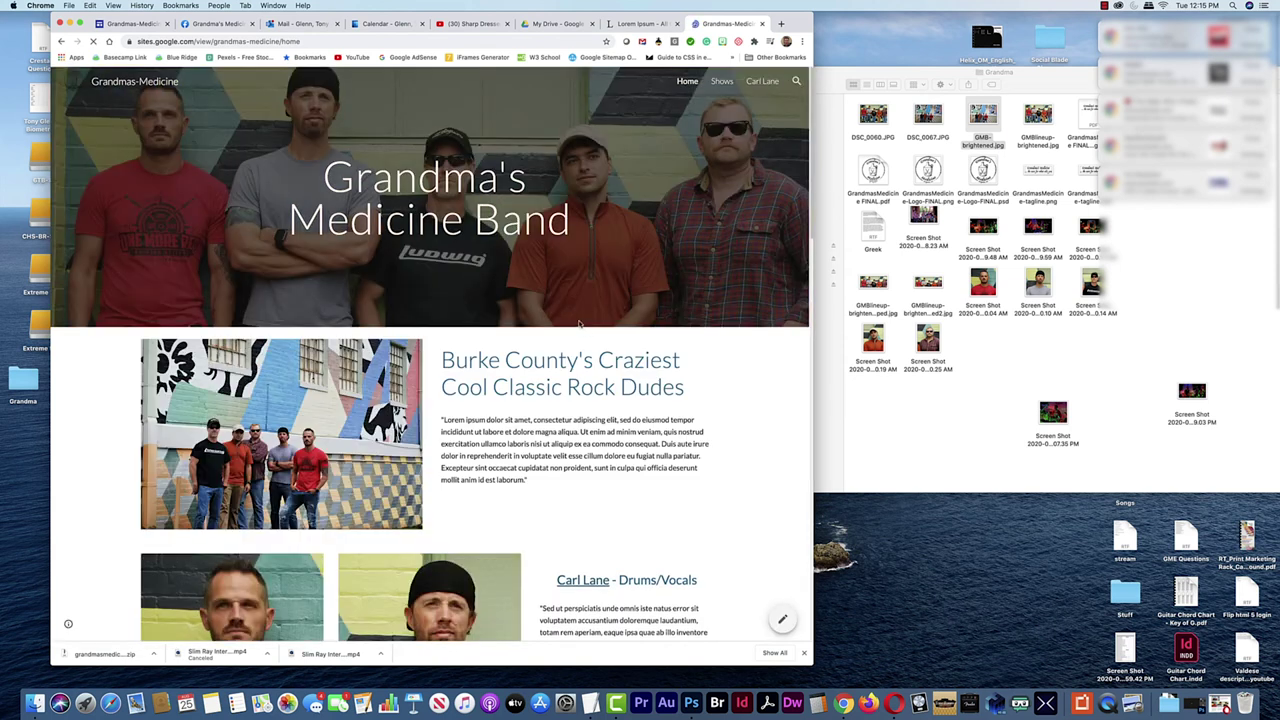
scroll(573, 321, "down", 5)
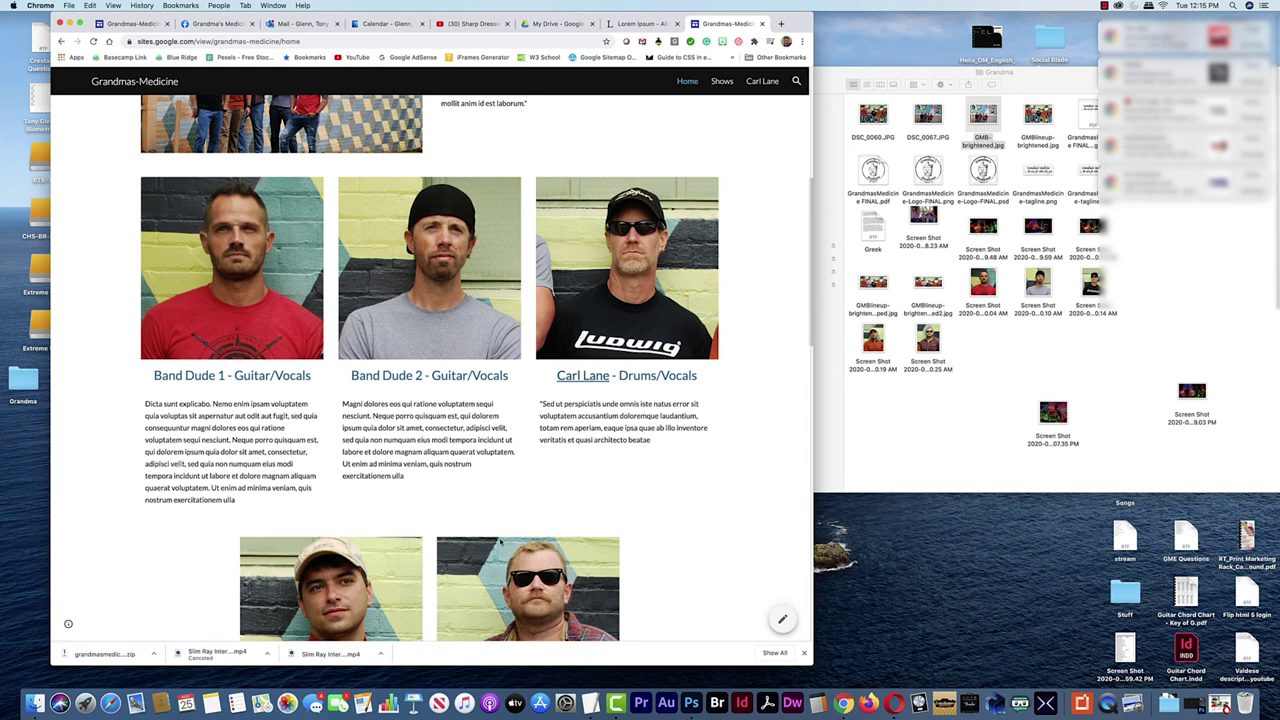
scroll(500, 543, "down", 10)
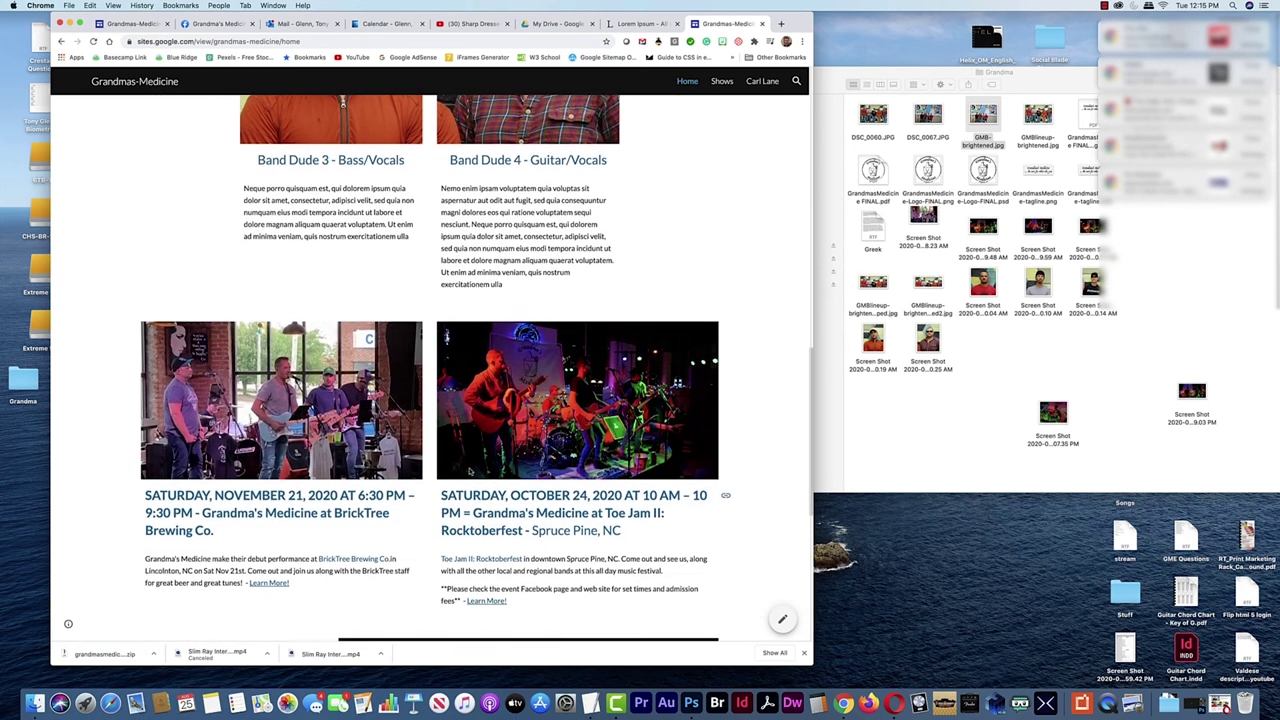
scroll(469, 471, "down", 1)
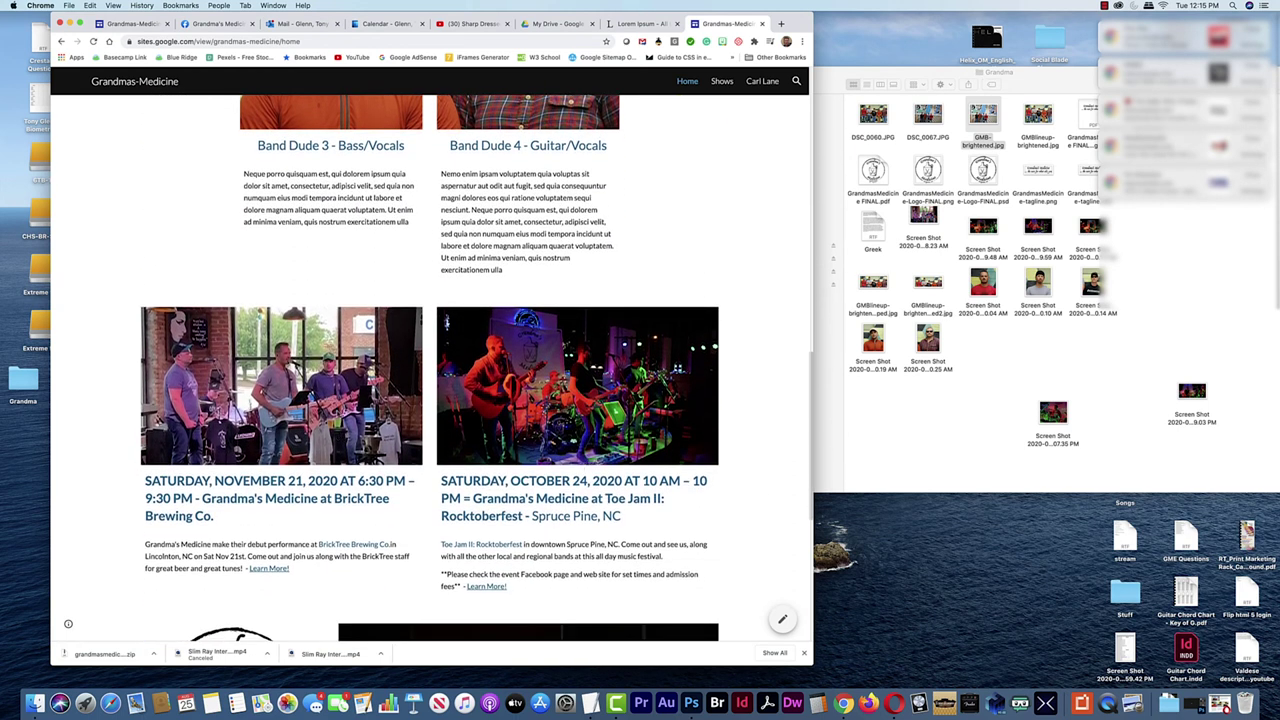
Move the Grandma folder over the browser and tidy the 07.35 PM and 9.03 PM screenshots into the grid
left_click_drag(916, 80, 623, 86)
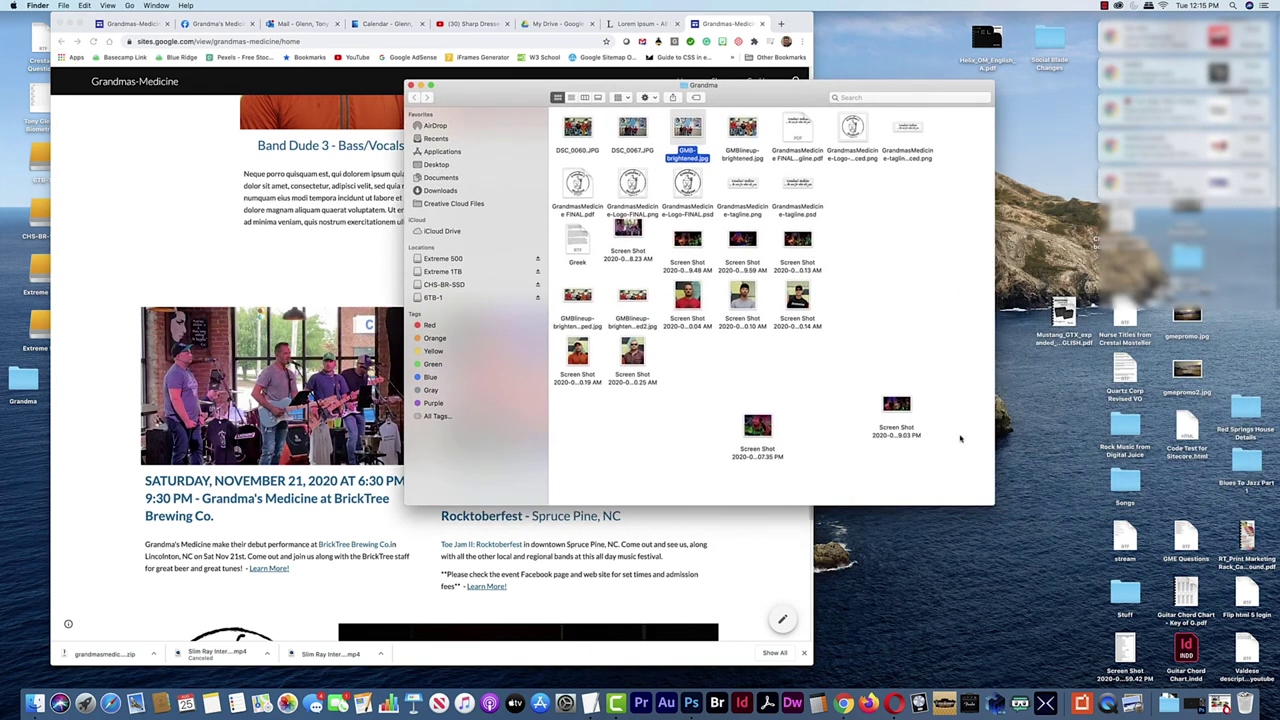
left_click_drag(757, 425, 706, 370)
left_click_drag(903, 409, 792, 366)
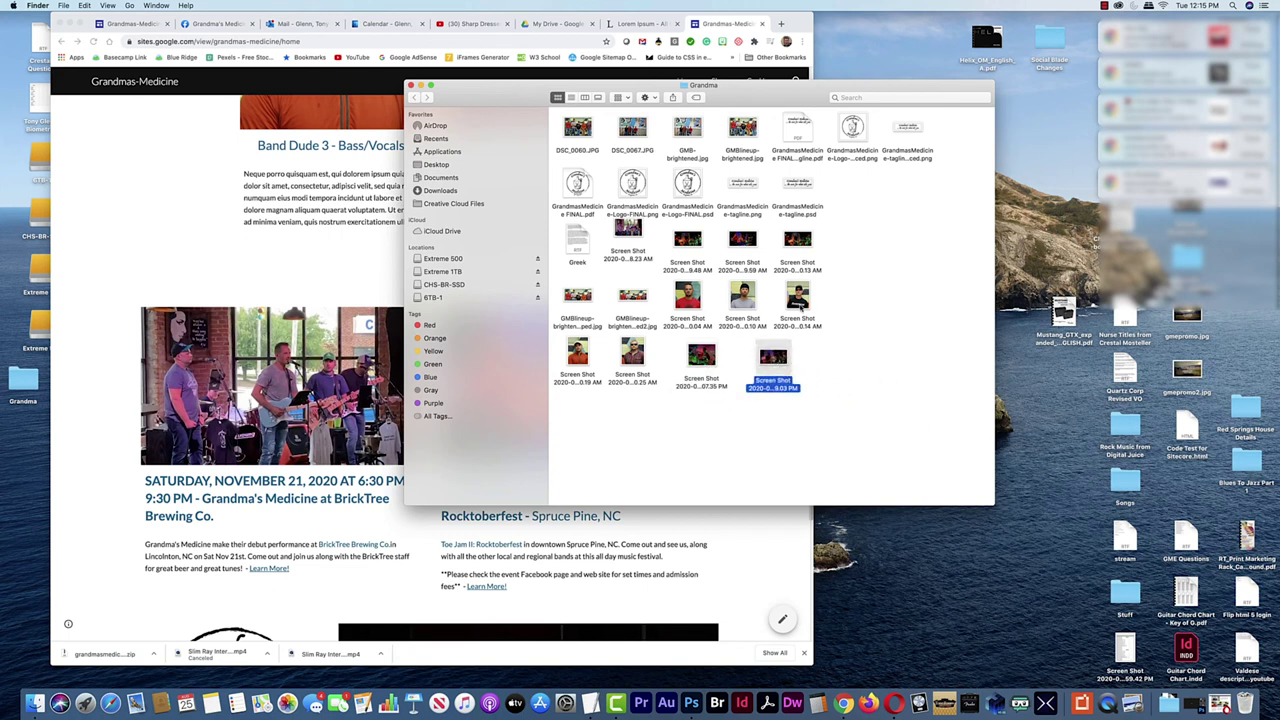
View the 0.14 AM screenshot's file info, close it, and bring the live site forward
right_click(800, 306)
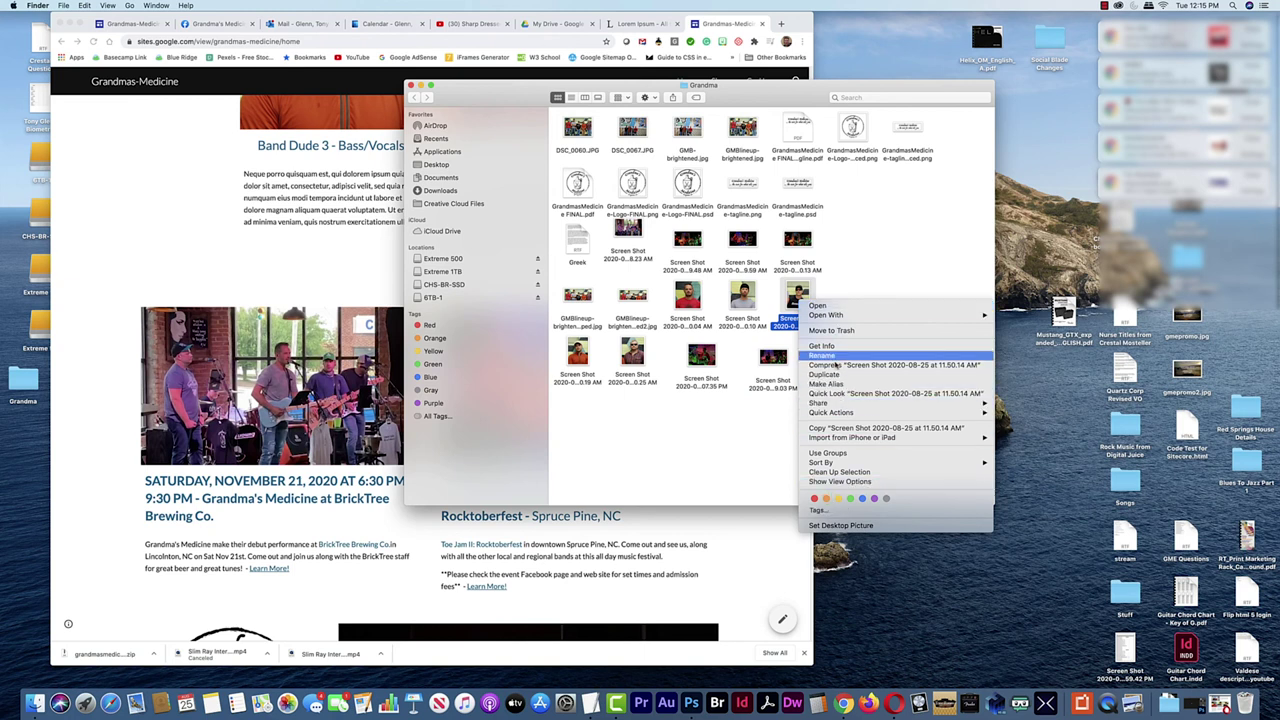
left_click(815, 346)
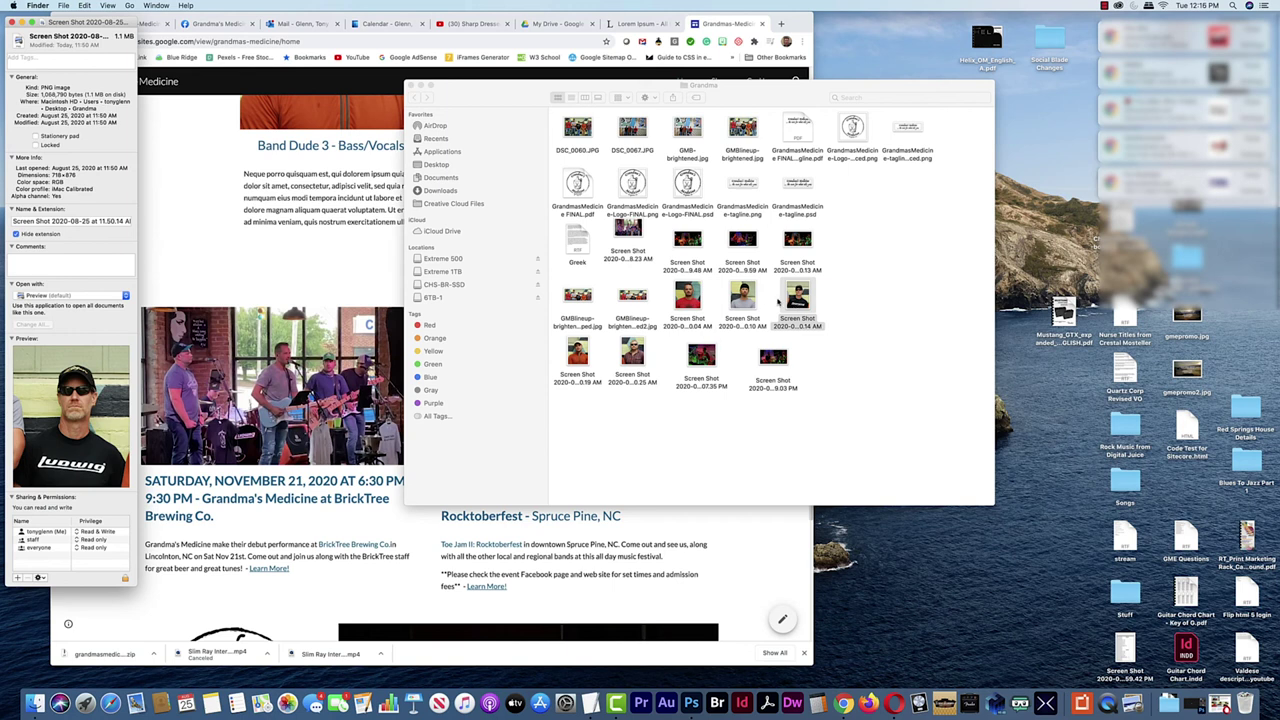
left_click(12, 22)
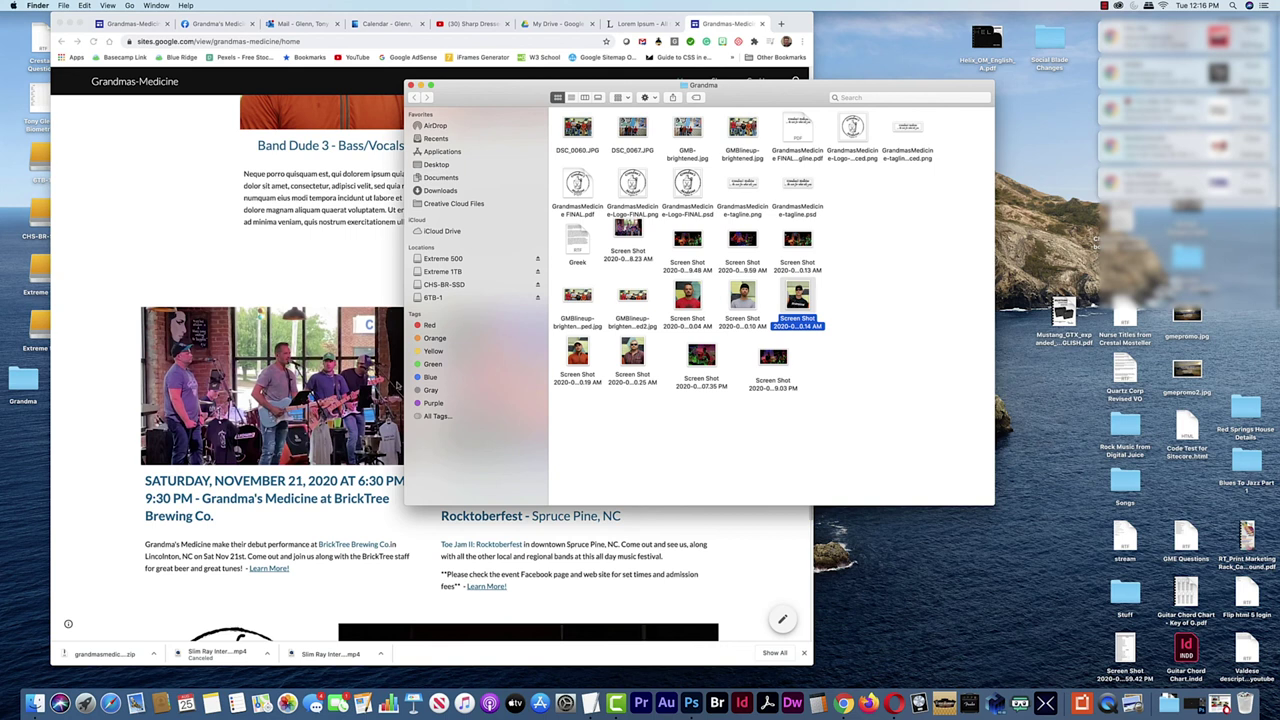
left_click(114, 363)
Scroll the live home page down to the logo, concert photos, slogan and social icons
scroll(198, 357, "up", 15)
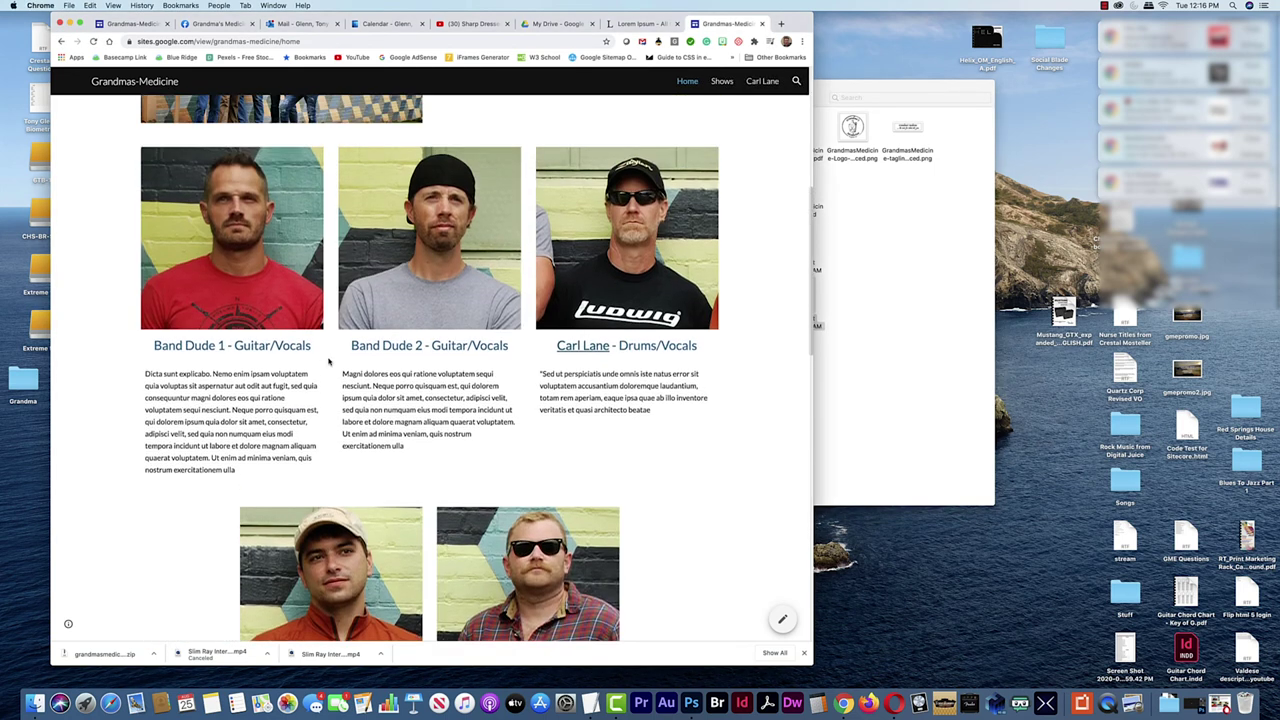
scroll(431, 354, "down", 10)
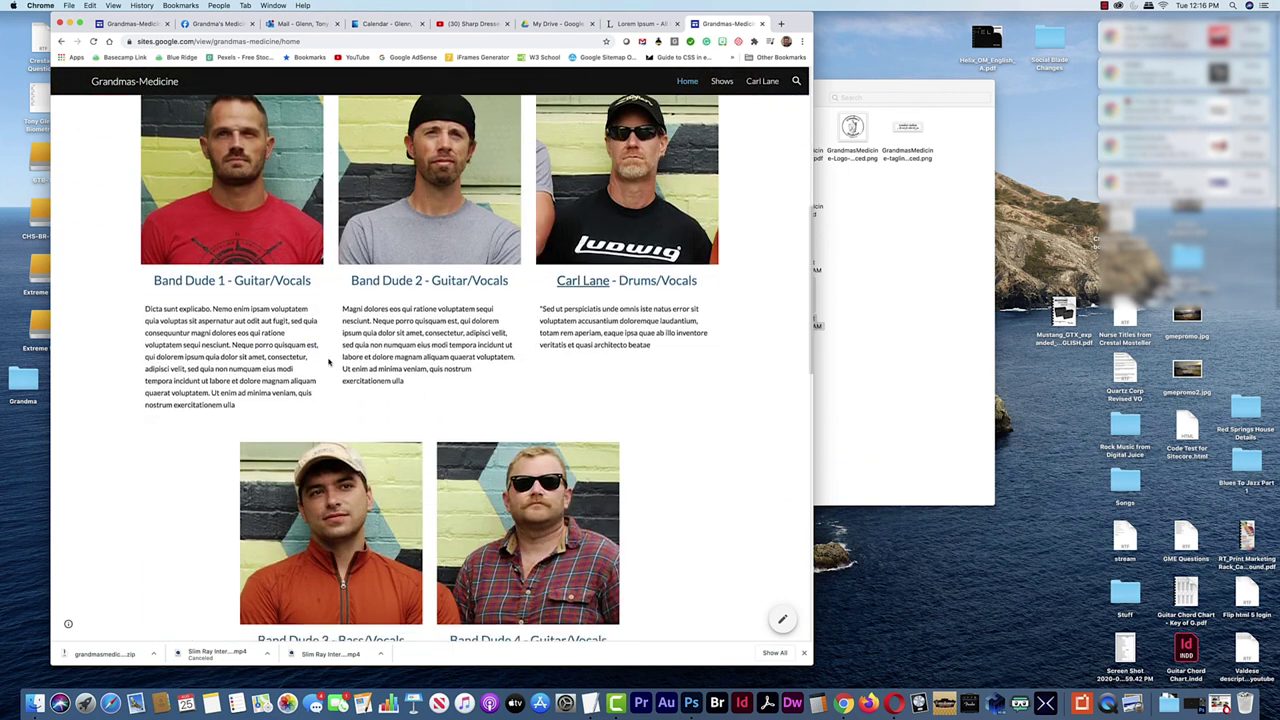
scroll(327, 360, "down", 5)
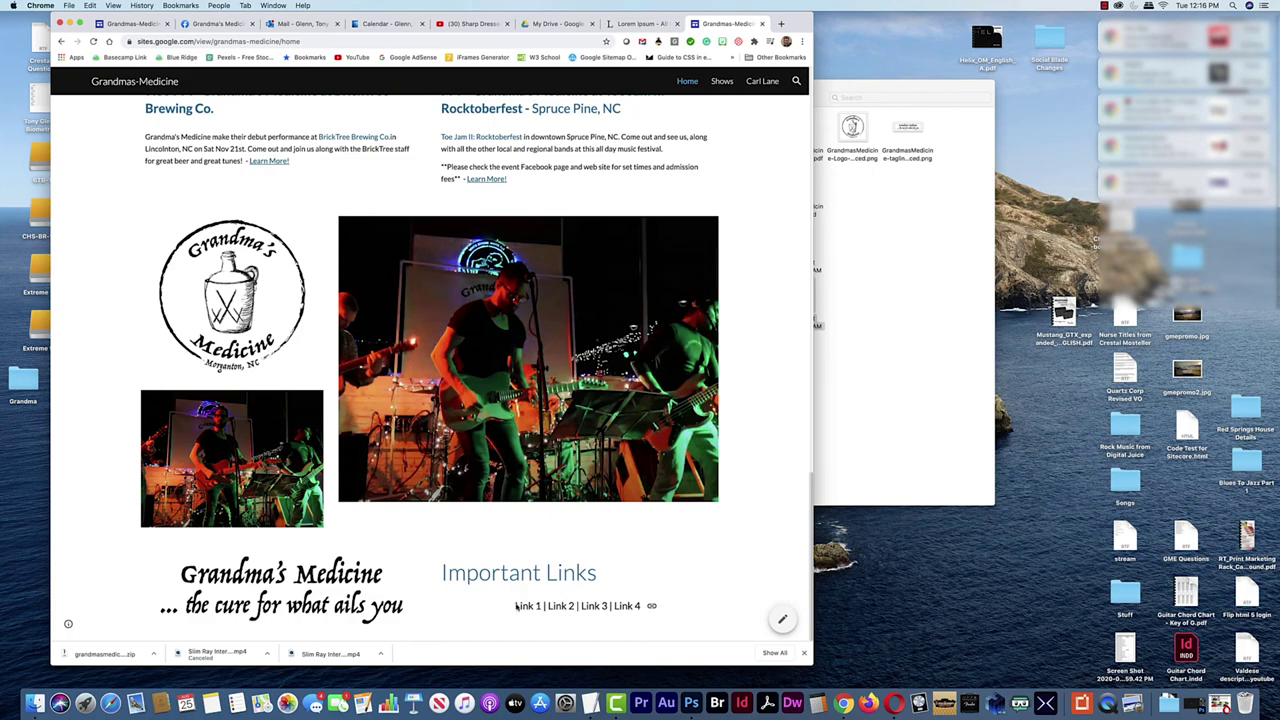
scroll(481, 523, "up", 10)
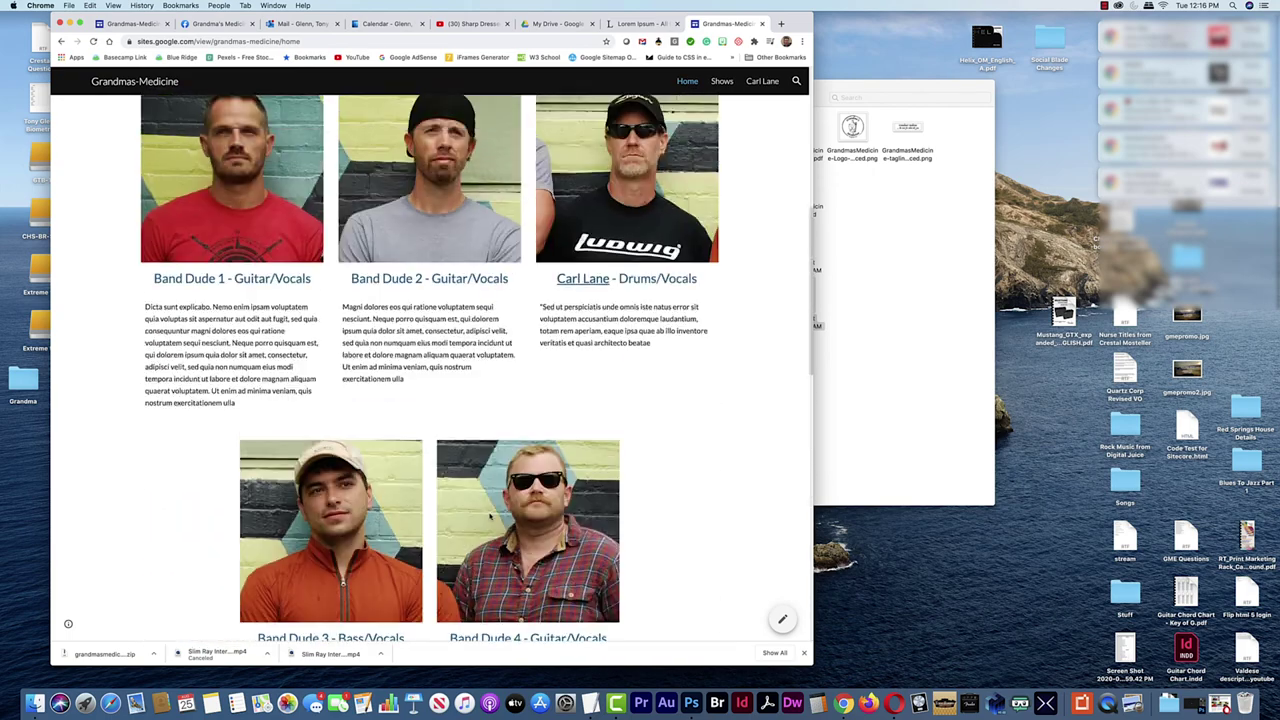
scroll(491, 514, "up", 5)
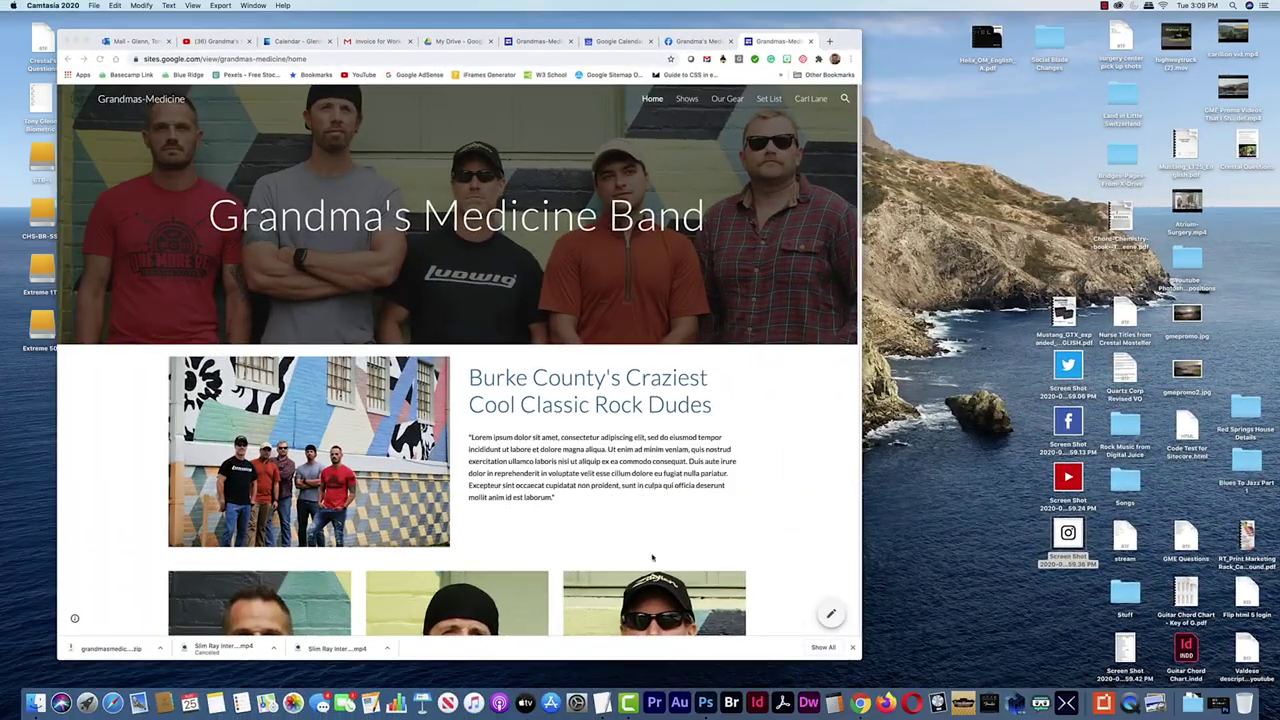
scroll(619, 513, "down", 5)
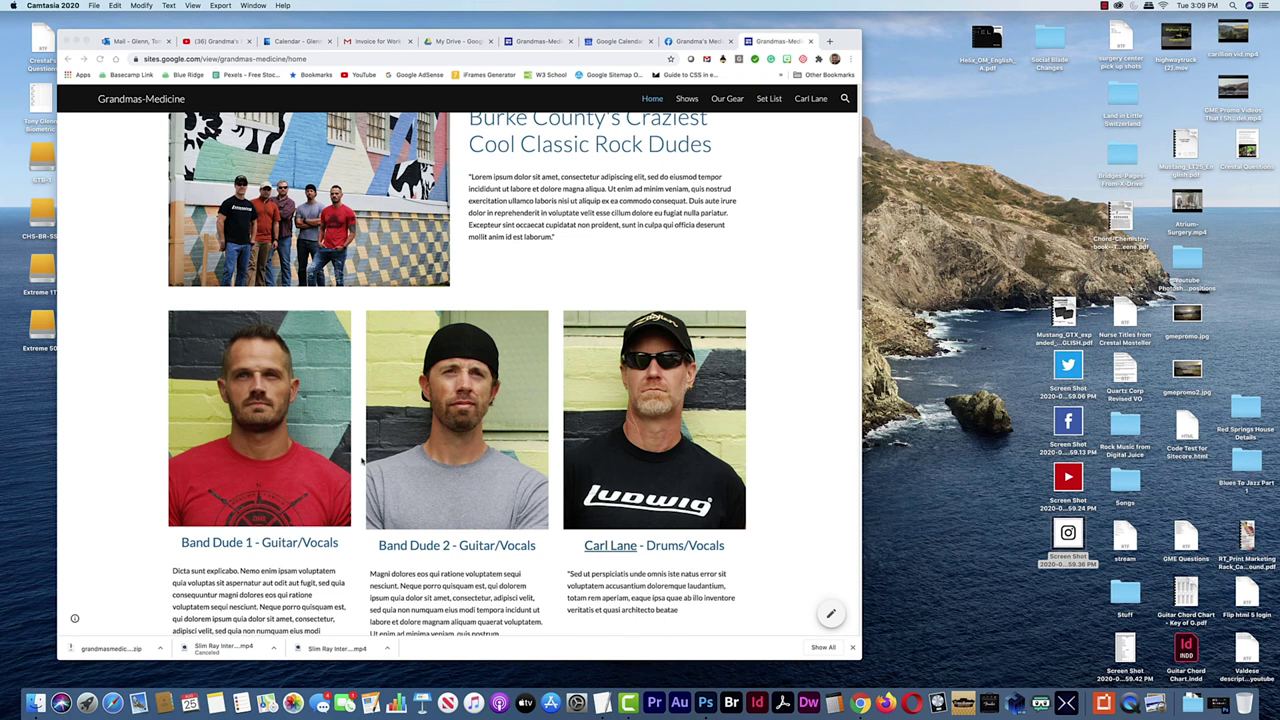
scroll(607, 478, "down", 10)
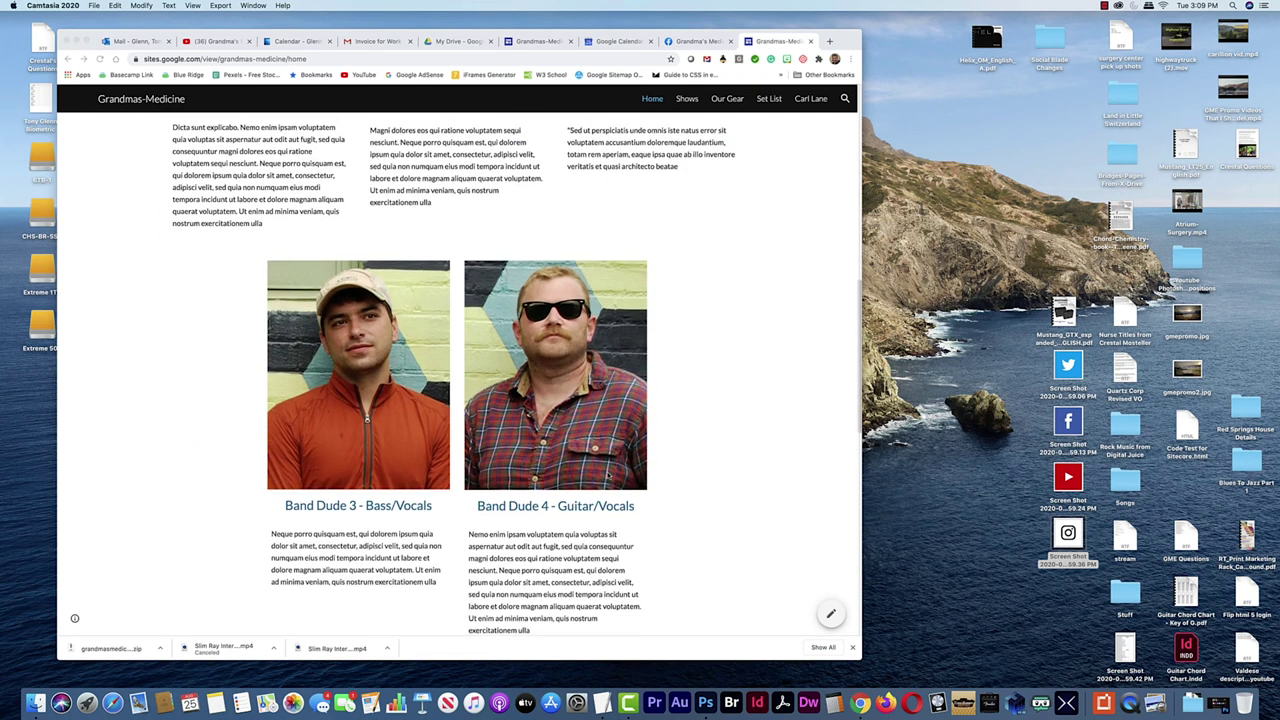
scroll(588, 477, "down", 4)
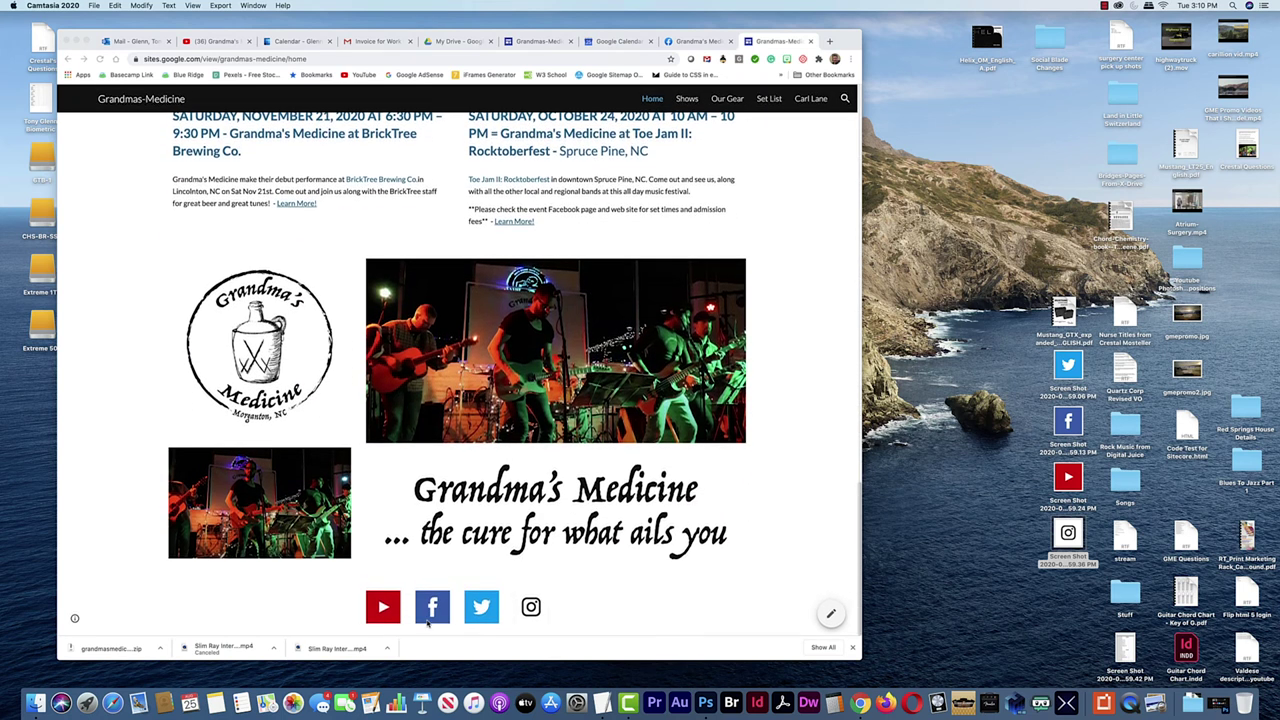
left_click(303, 609)
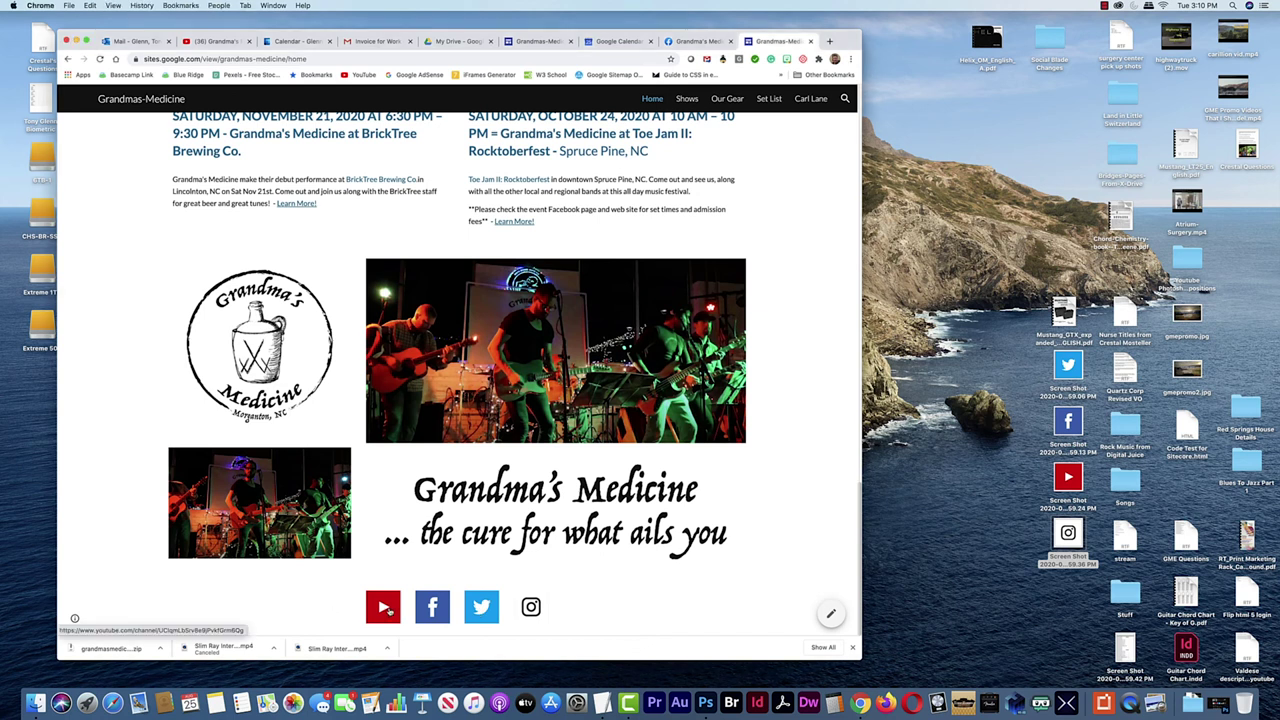
left_click(381, 607)
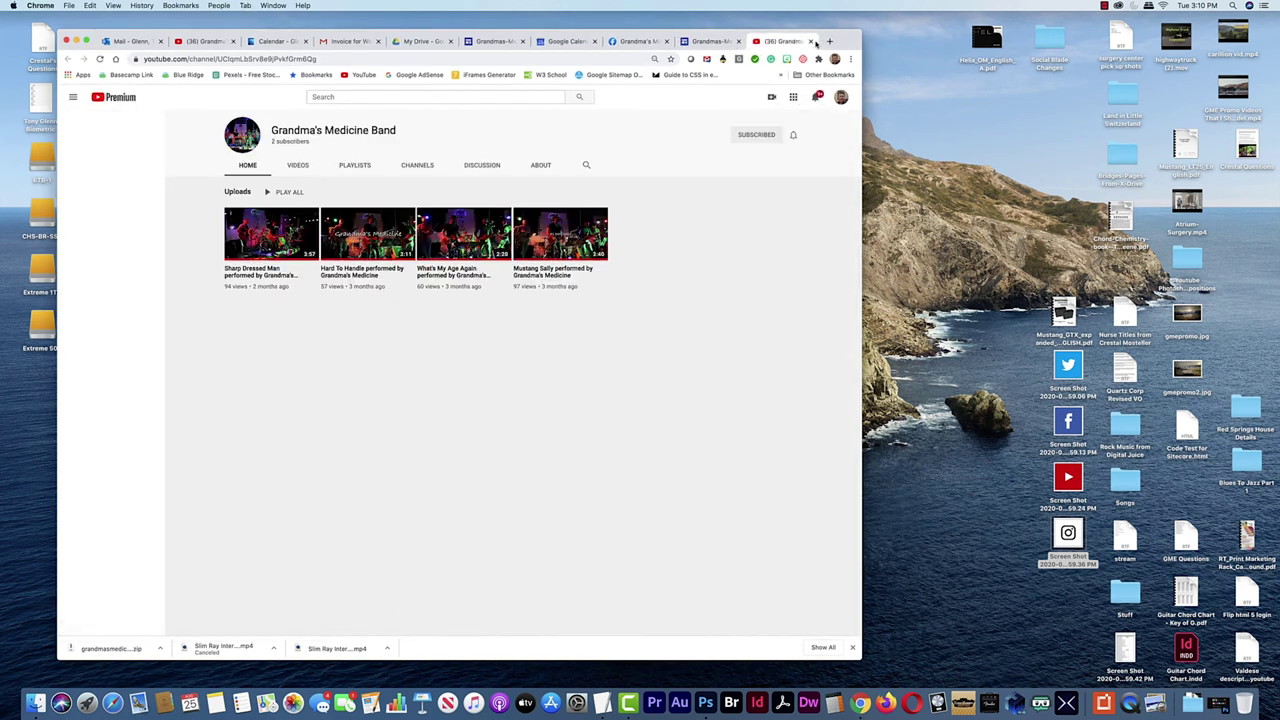
left_click(810, 41)
left_click(433, 609)
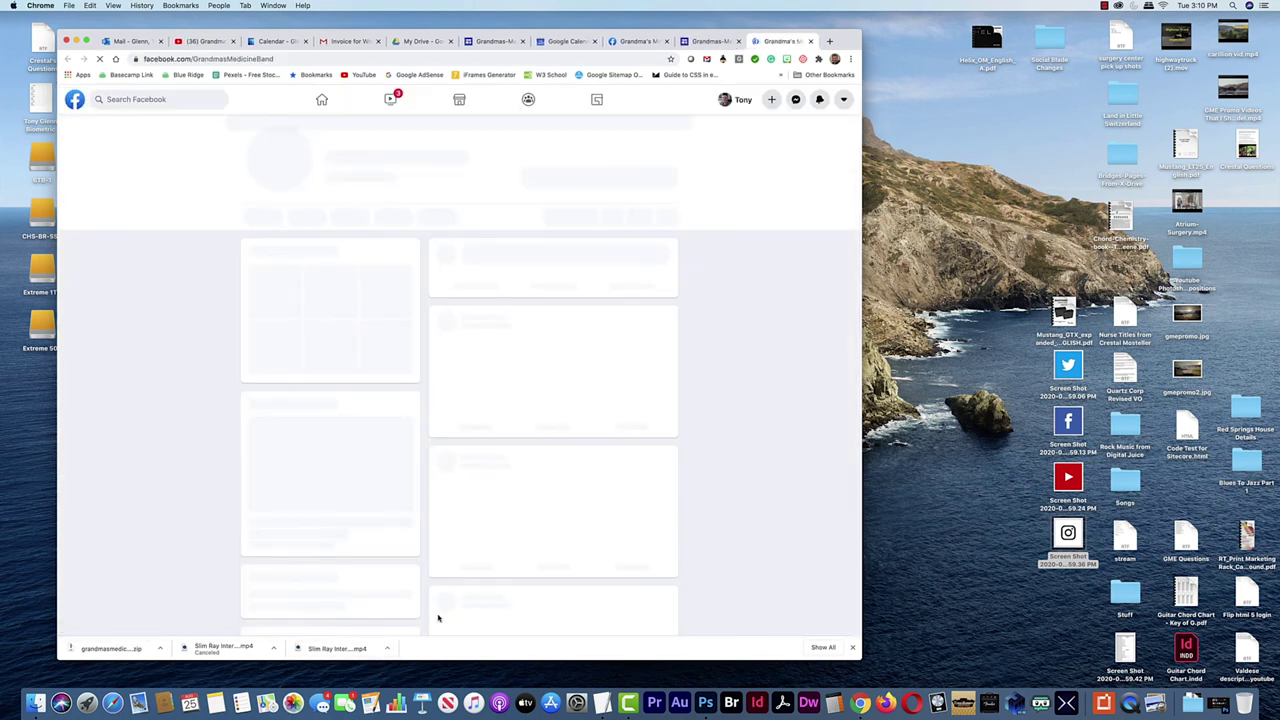
left_click(810, 41)
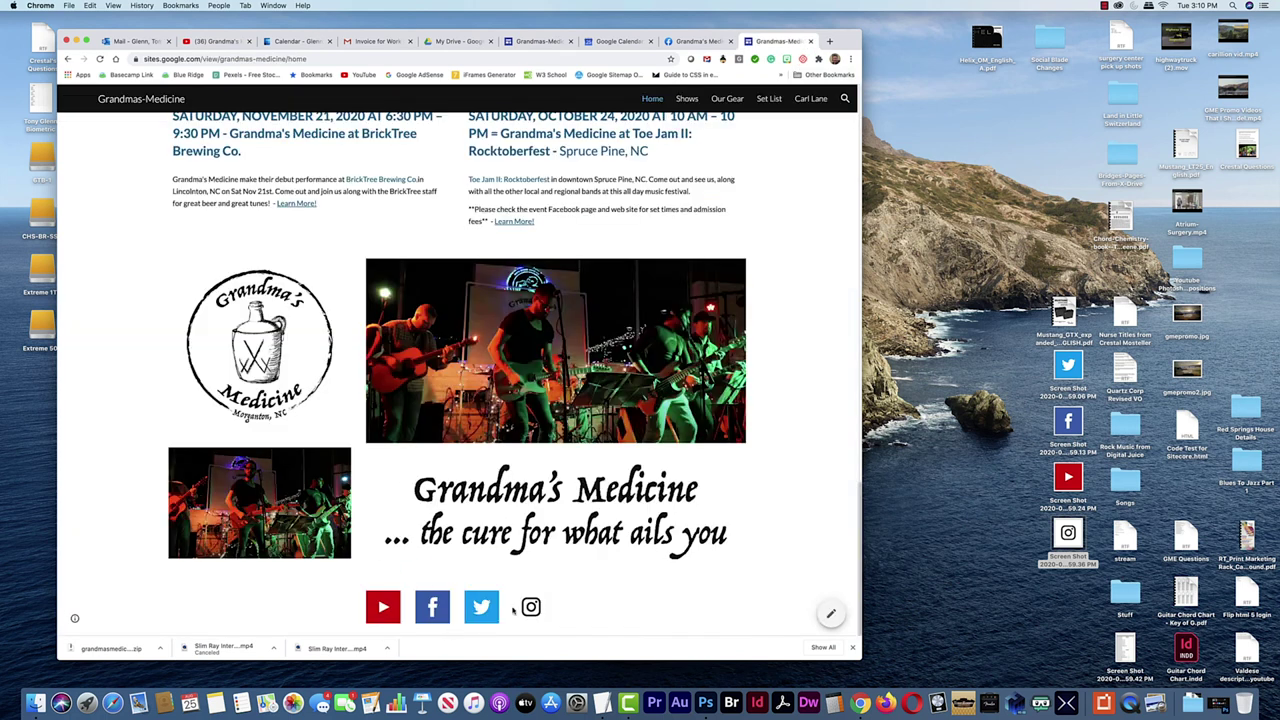
scroll(546, 612, "up", 4)
scroll(736, 540, "up", 12)
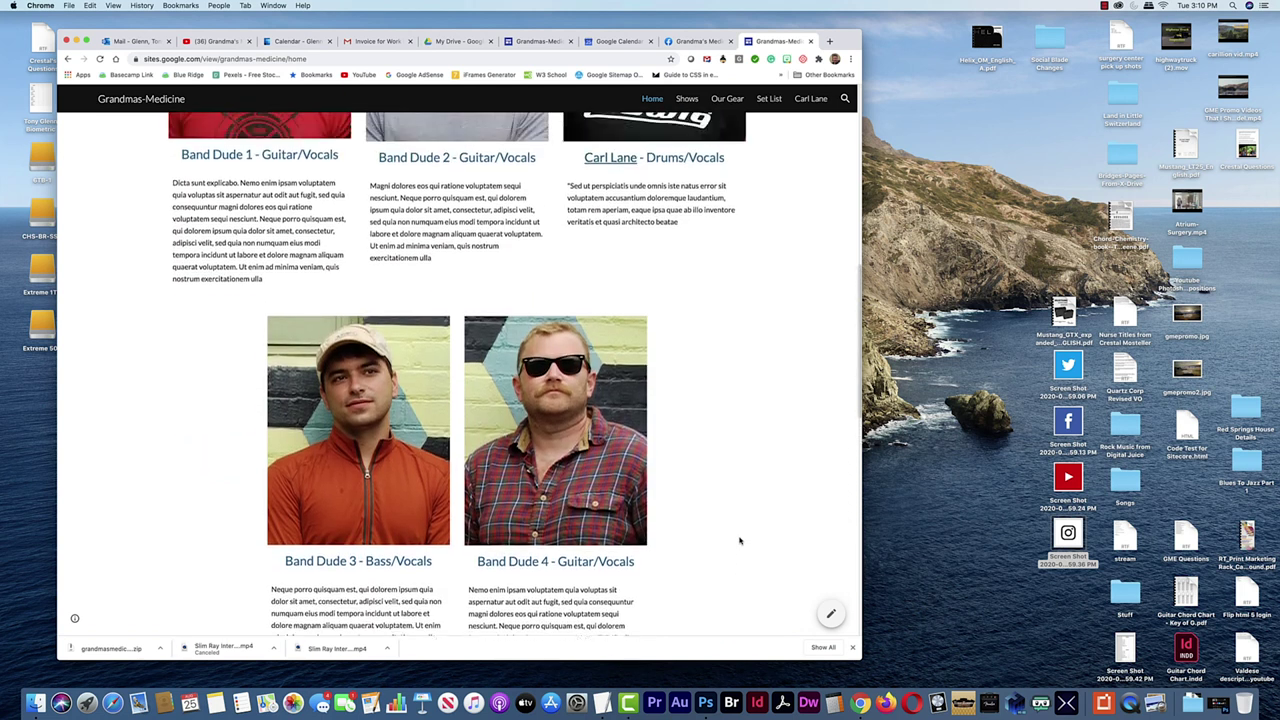
scroll(736, 540, "down", 8)
scroll(736, 540, "down", 2)
scroll(654, 452, "up", 1)
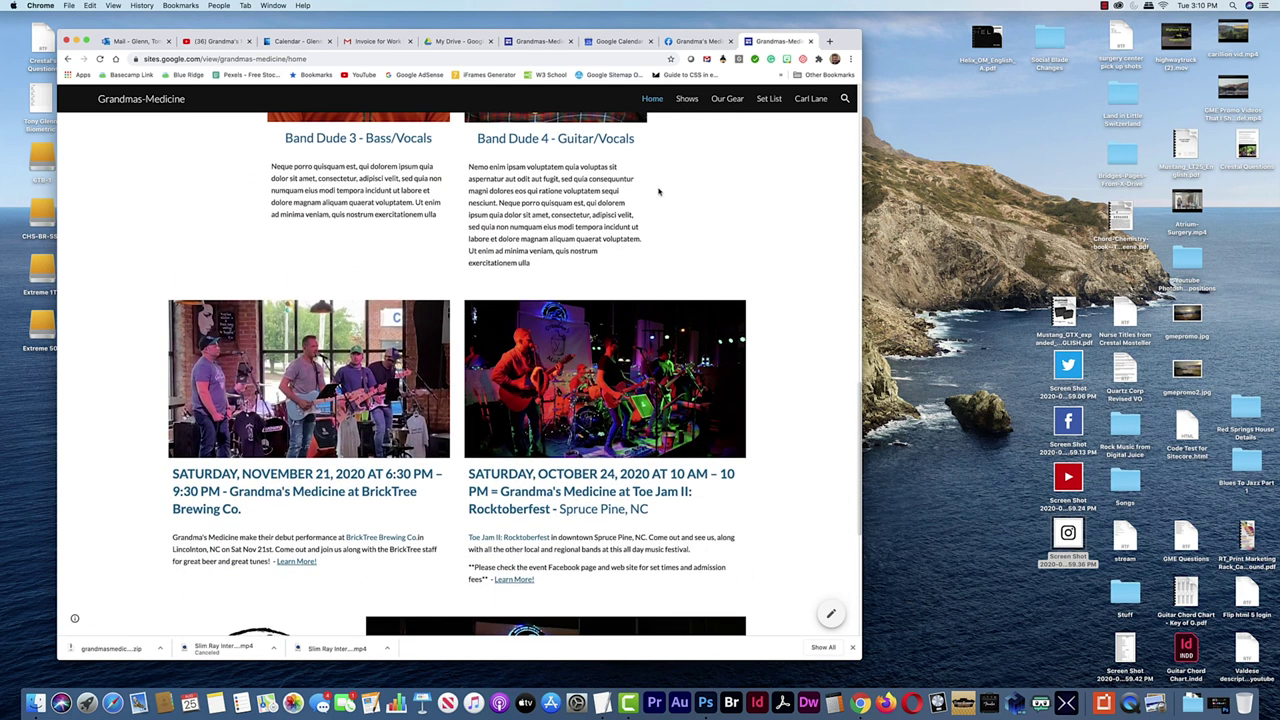
scroll(659, 191, "up", 15)
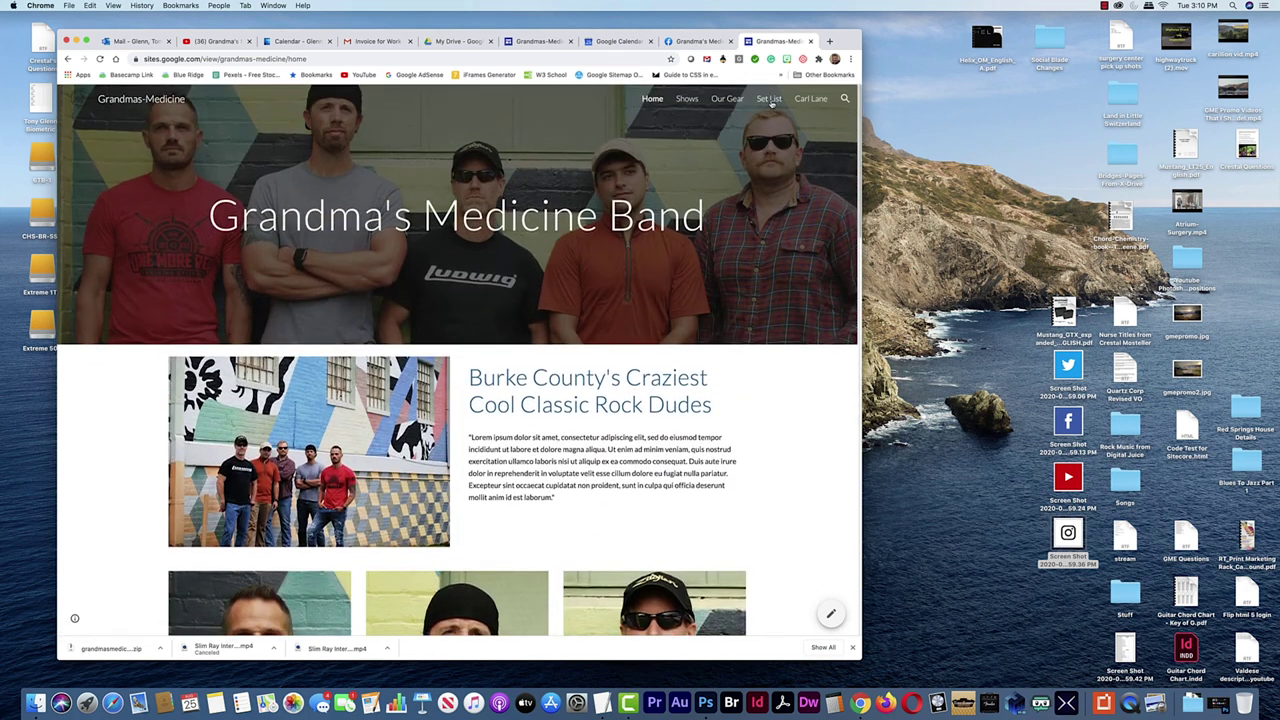
left_click(769, 100)
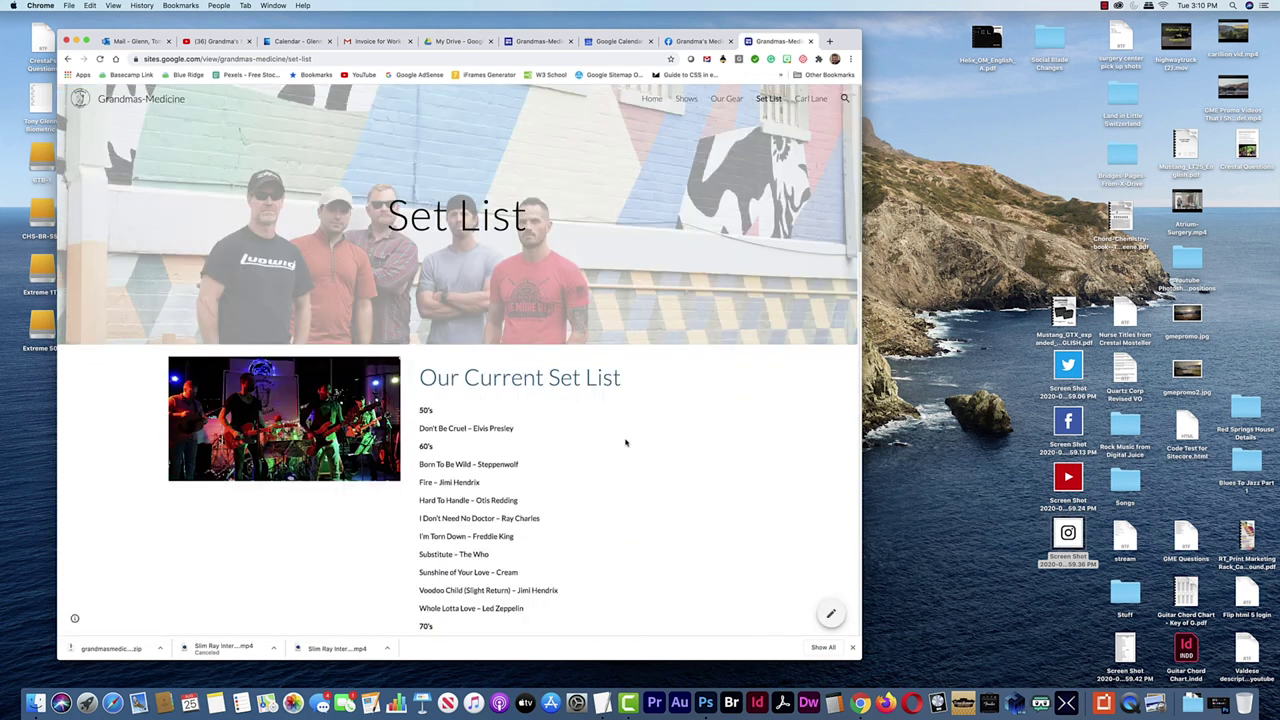
scroll(600, 441, "down", 20)
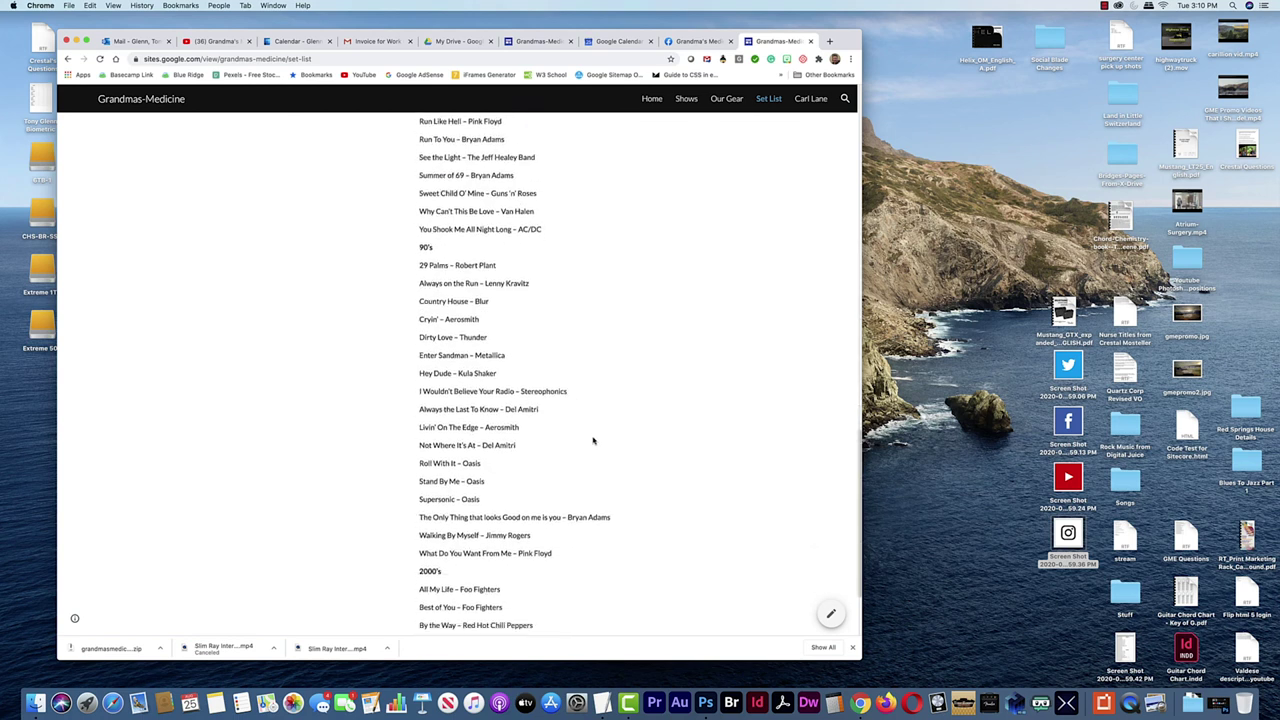
scroll(593, 441, "up", 20)
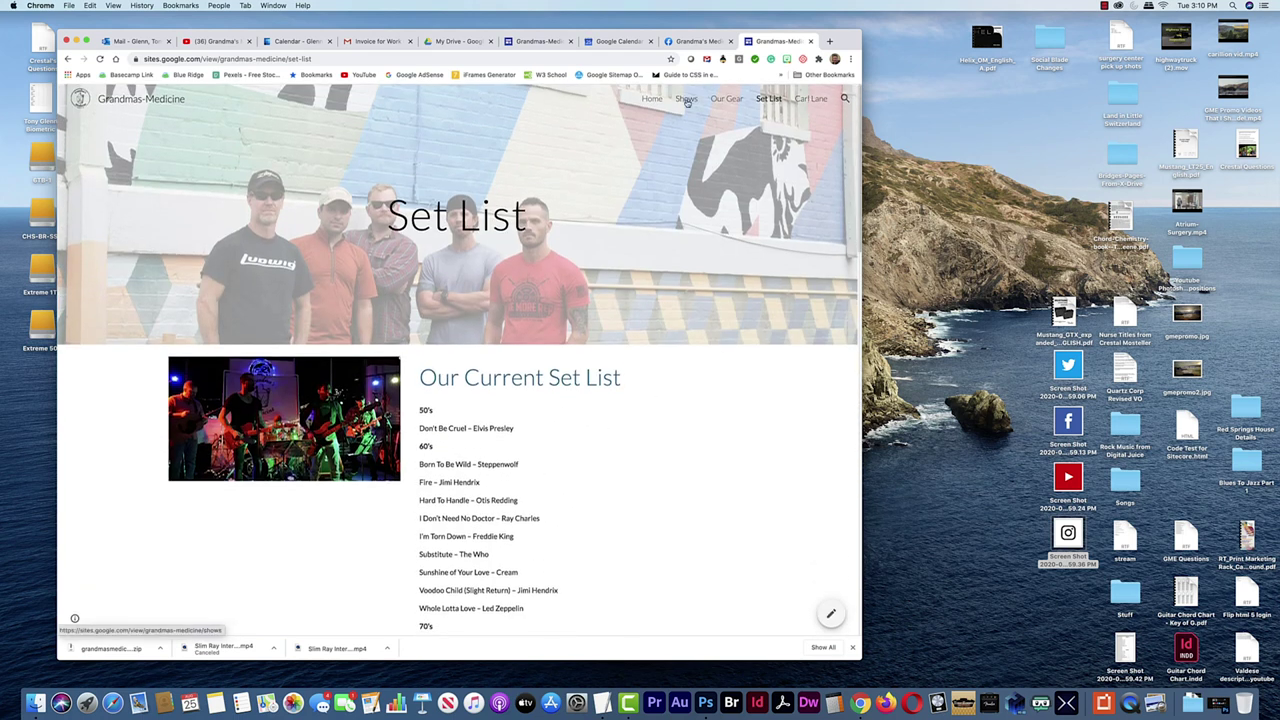
left_click(729, 100)
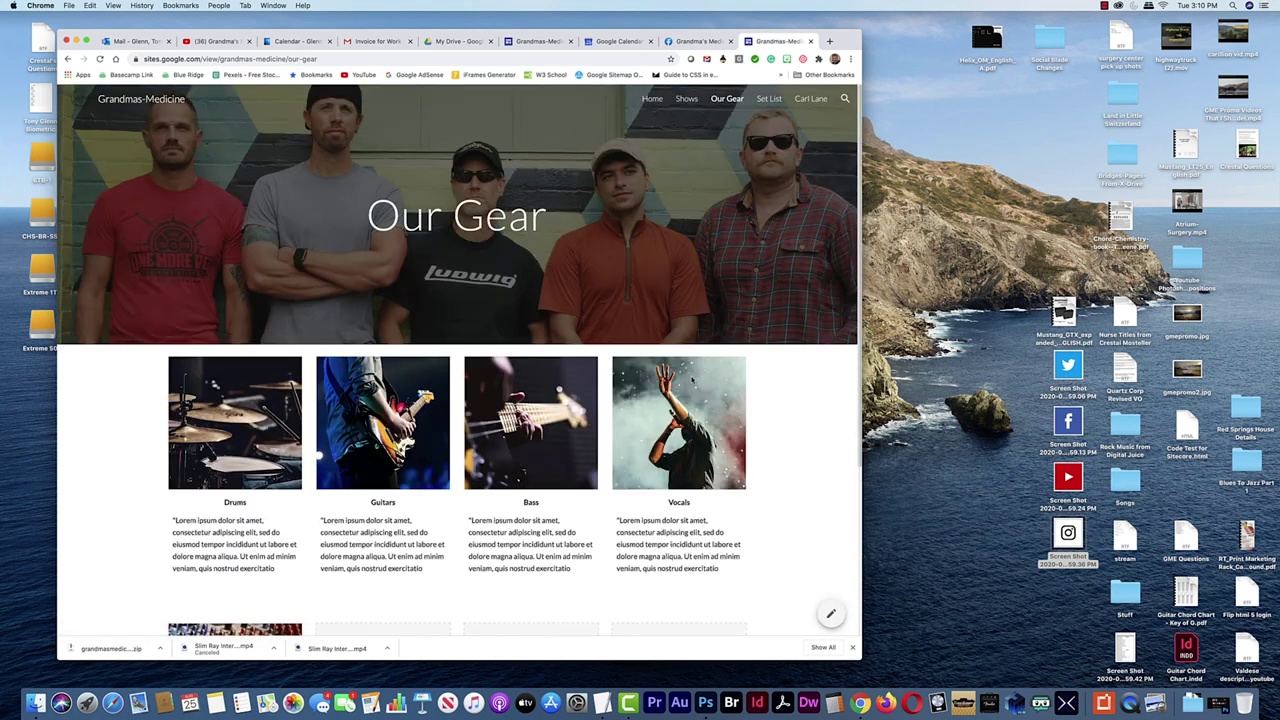
scroll(488, 455, "down", 5)
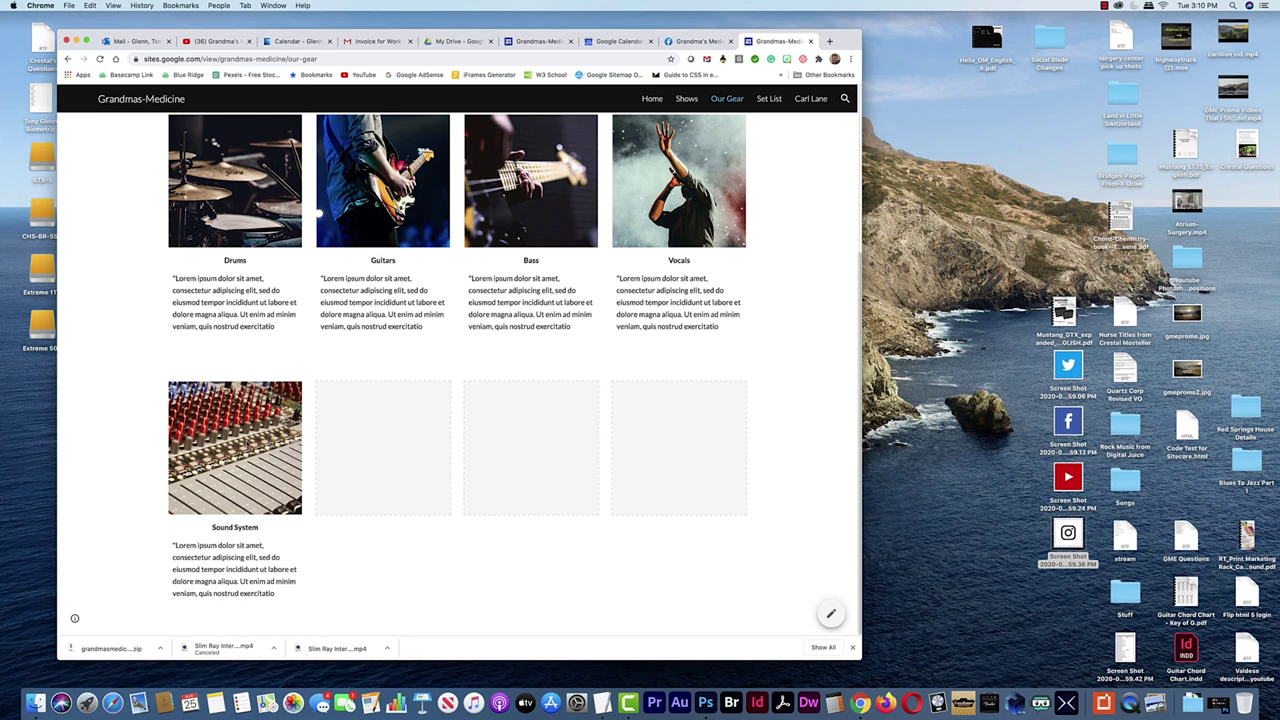
scroll(246, 442, "up", 1)
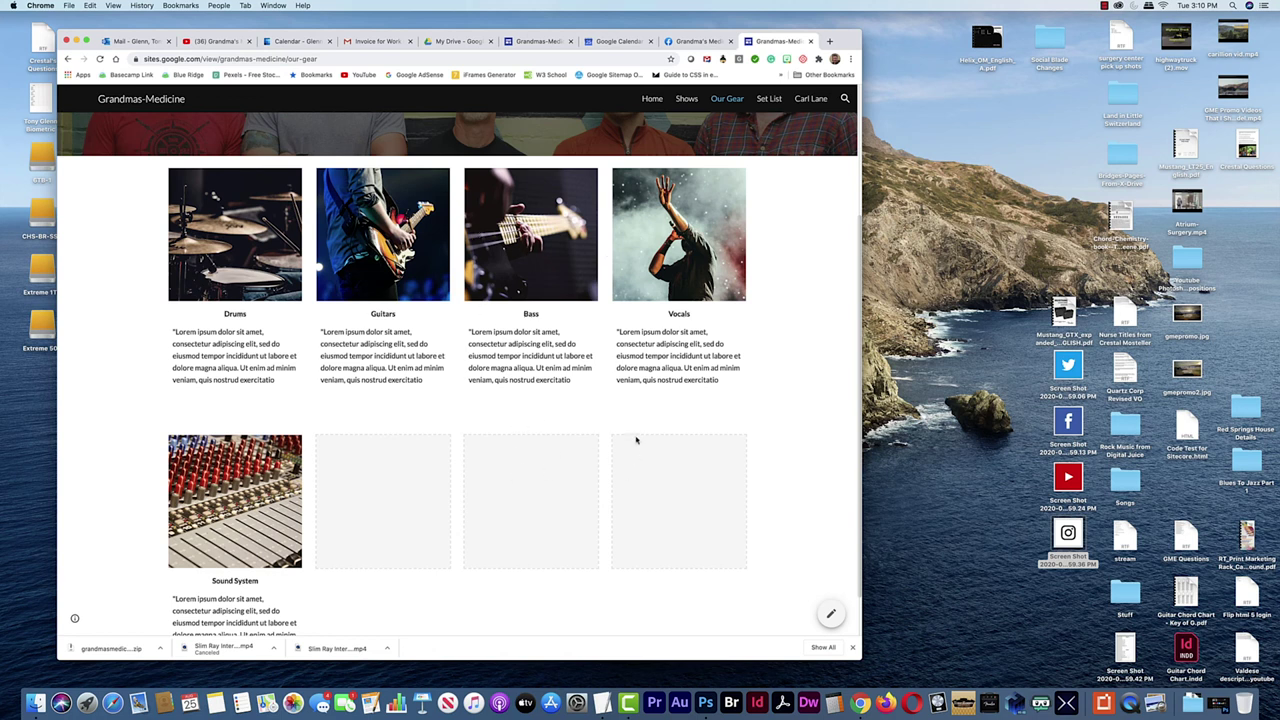
scroll(636, 438, "up", 3)
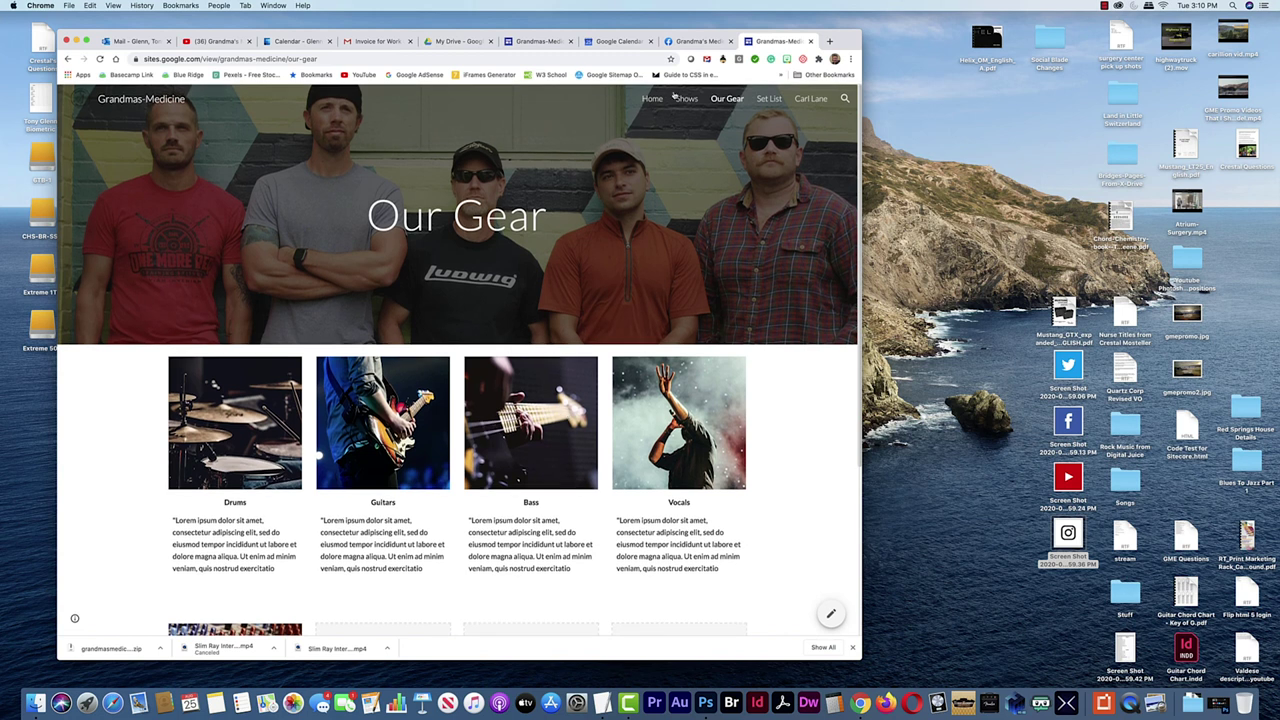
left_click(652, 98)
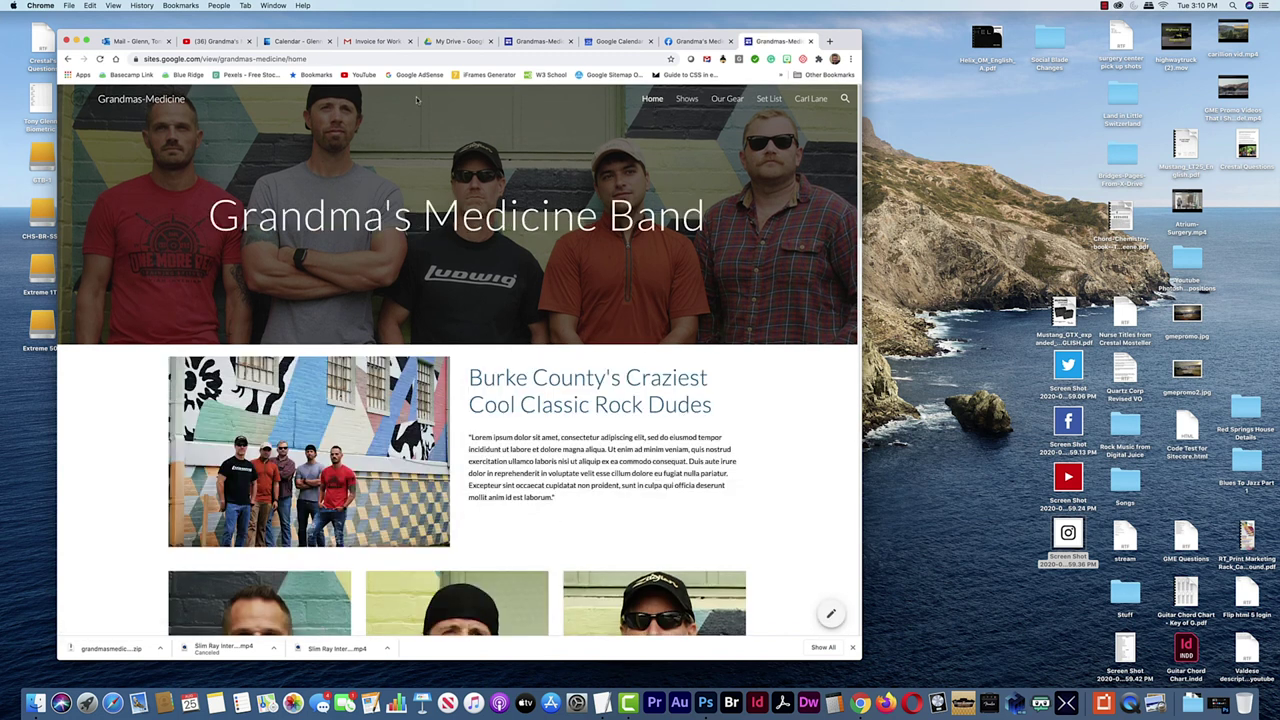
Upload the Twitter logo screenshot as an image into the home page's social icons section
left_click(540, 41)
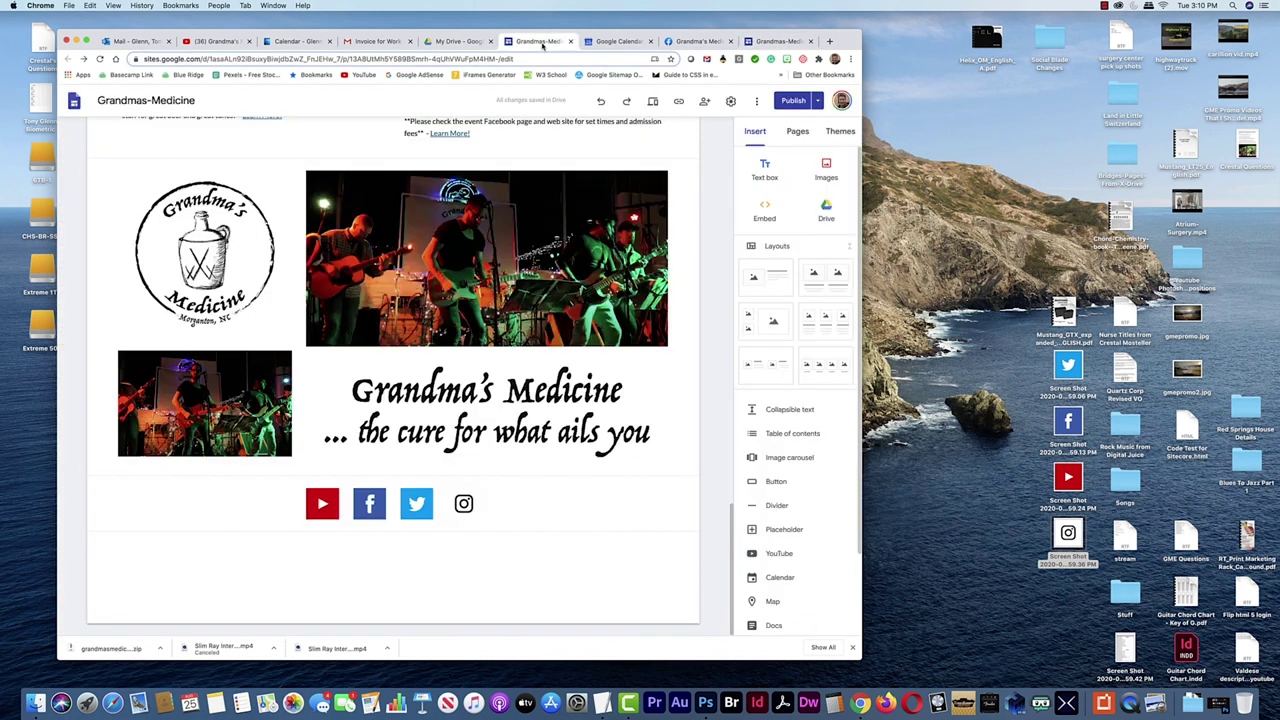
left_click_drag(540, 41, 152, 42)
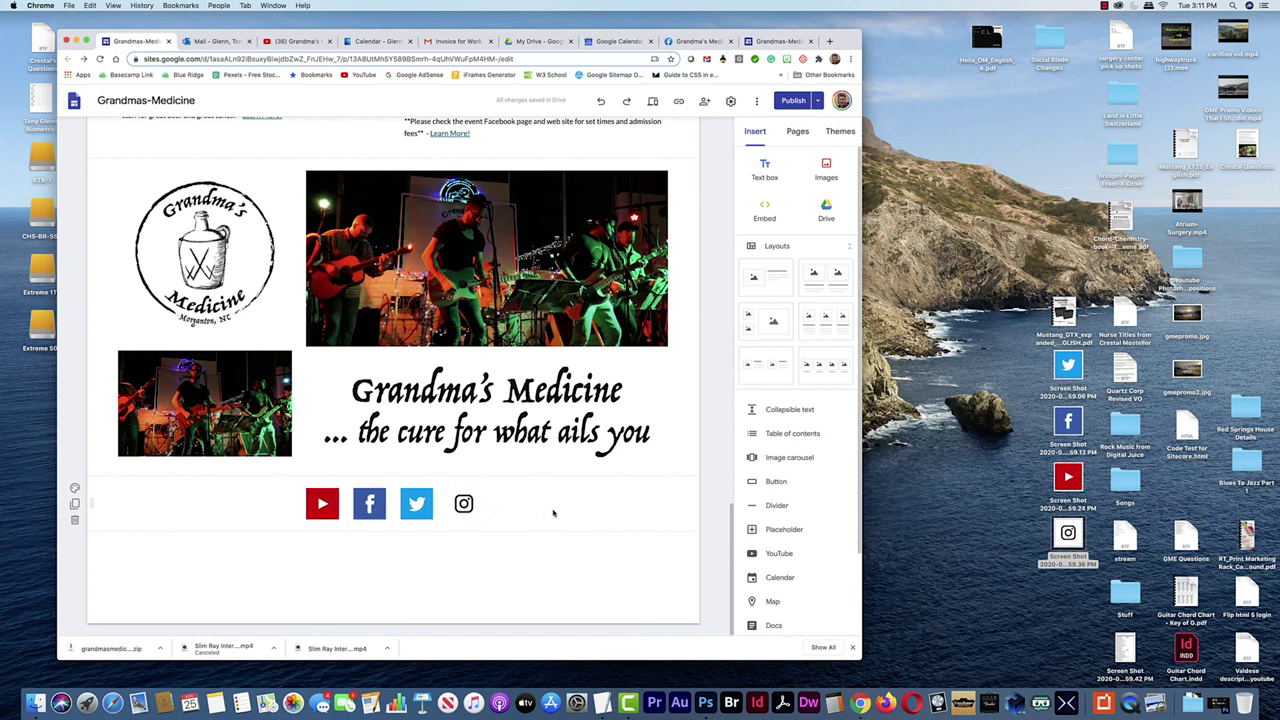
left_click(494, 510)
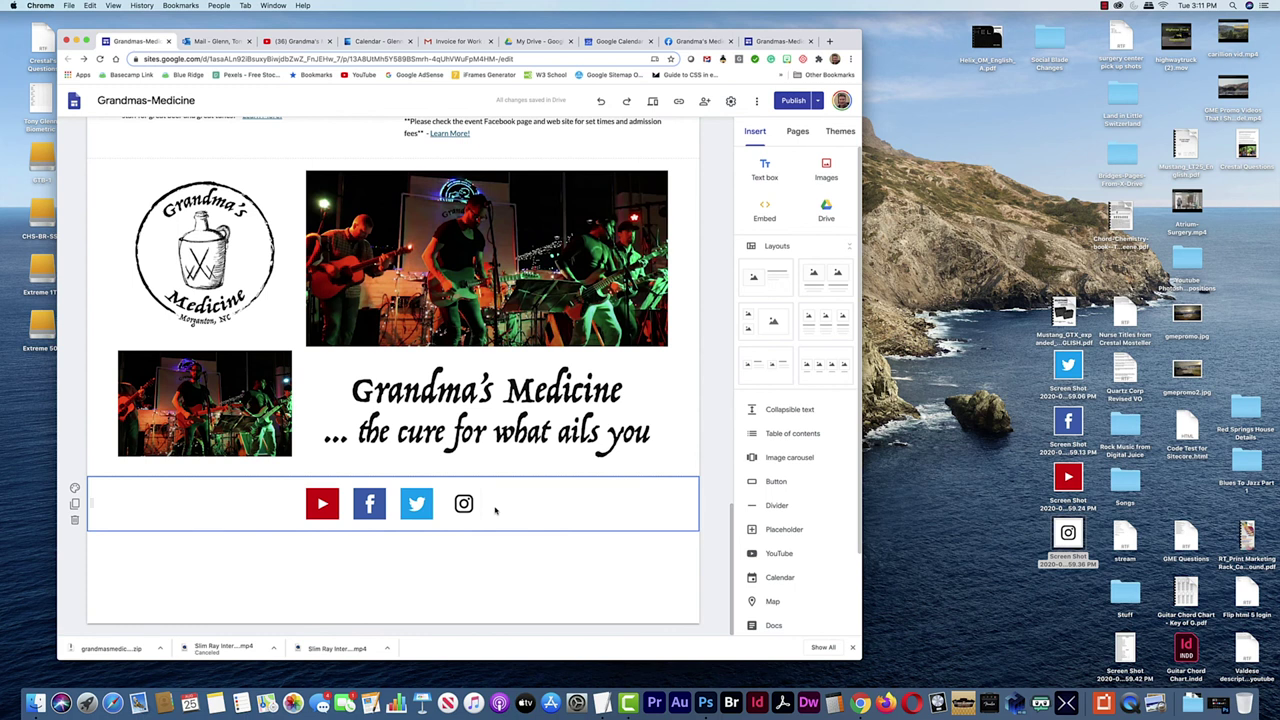
left_click(756, 133)
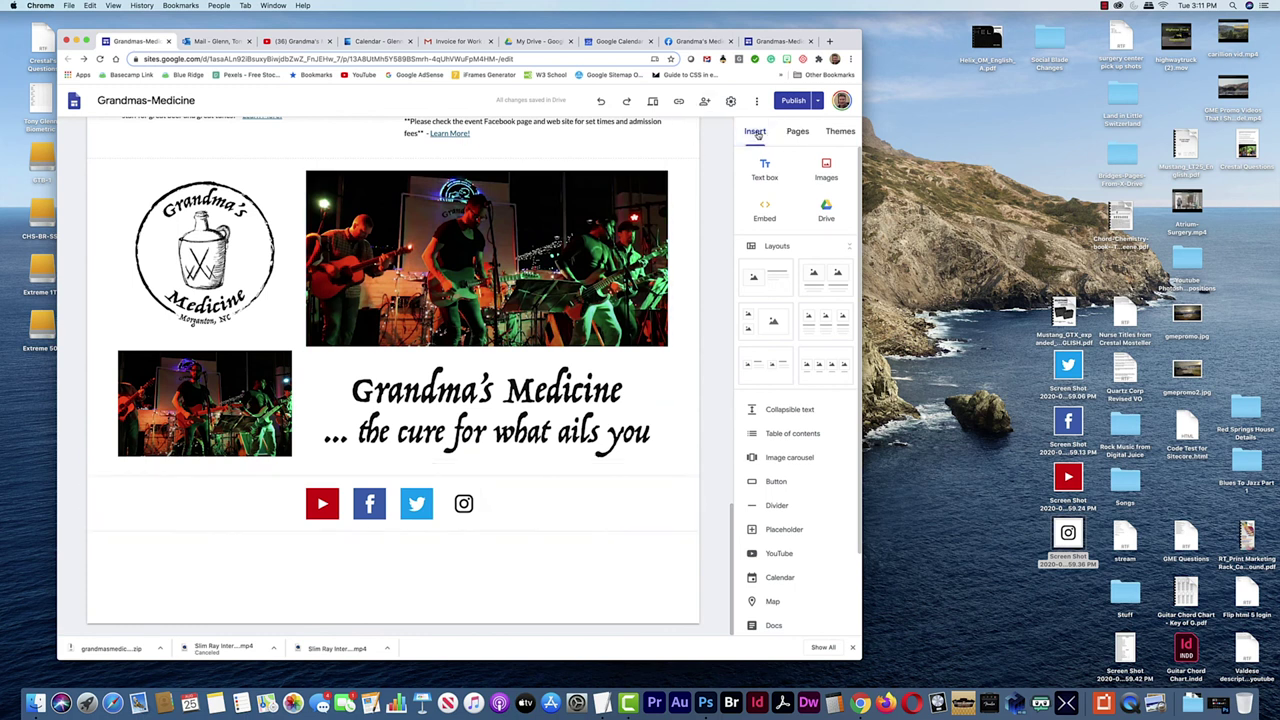
left_click(826, 170)
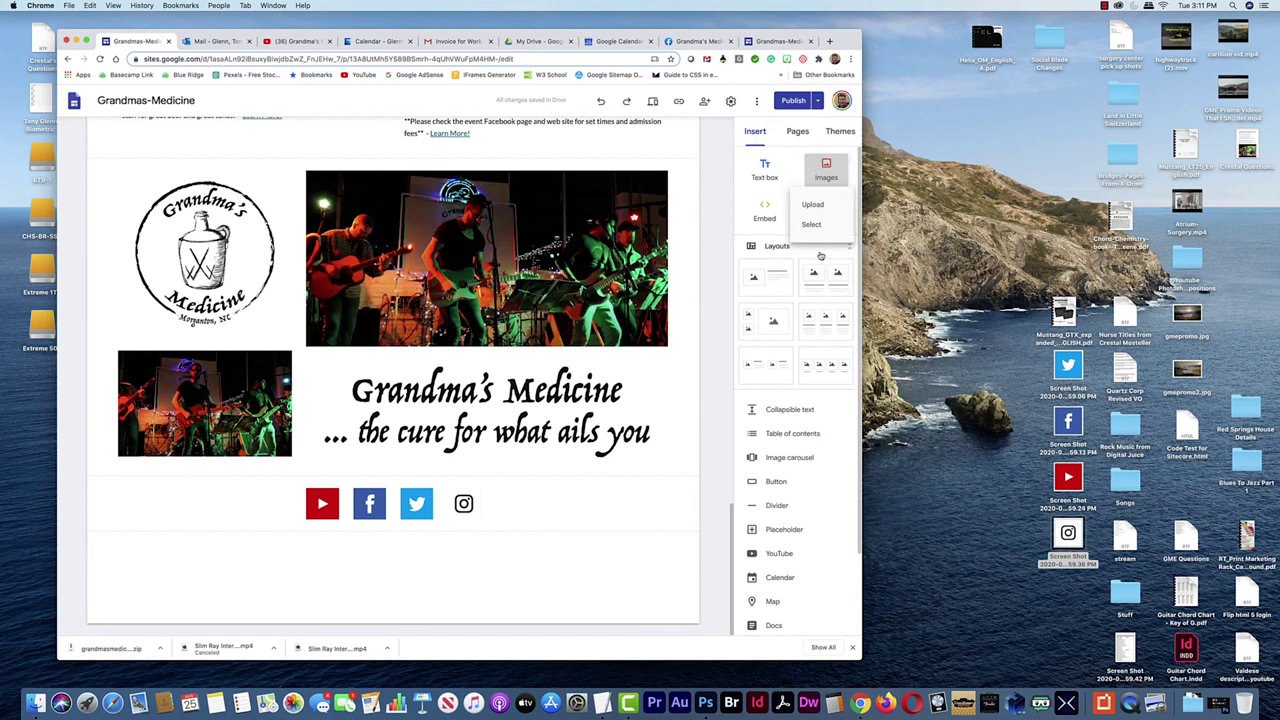
left_click(812, 205)
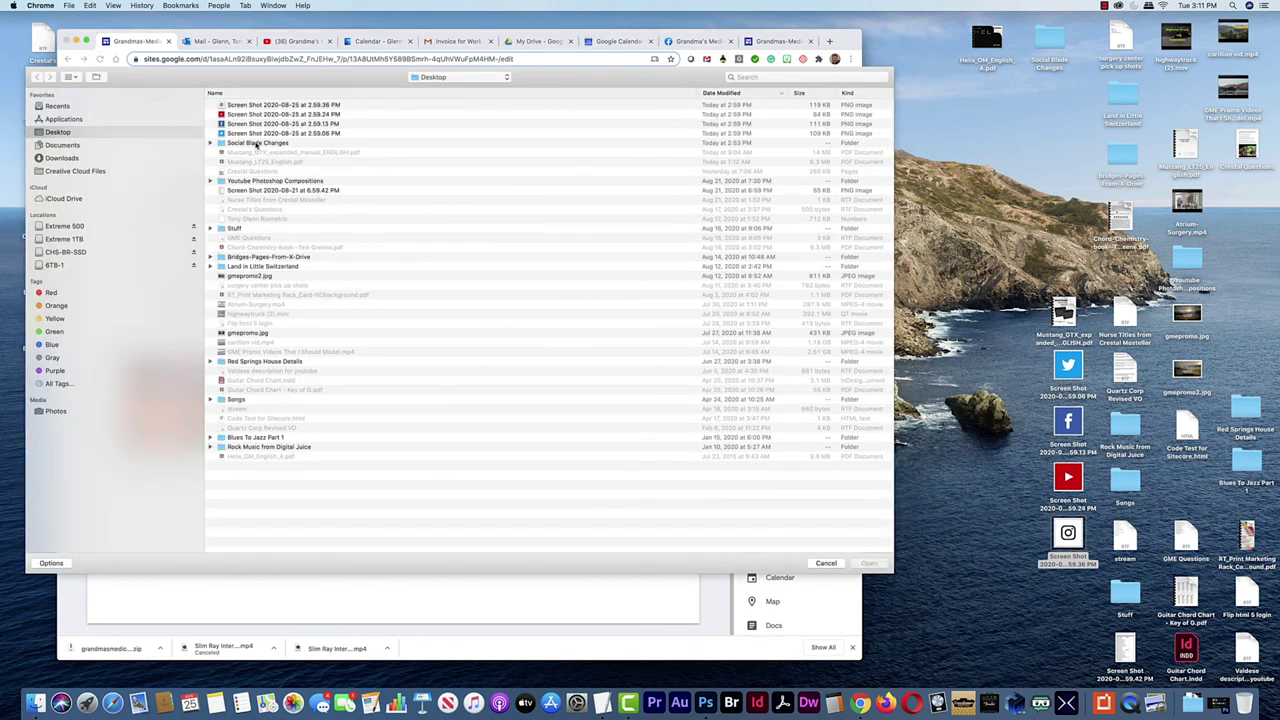
left_click(254, 133)
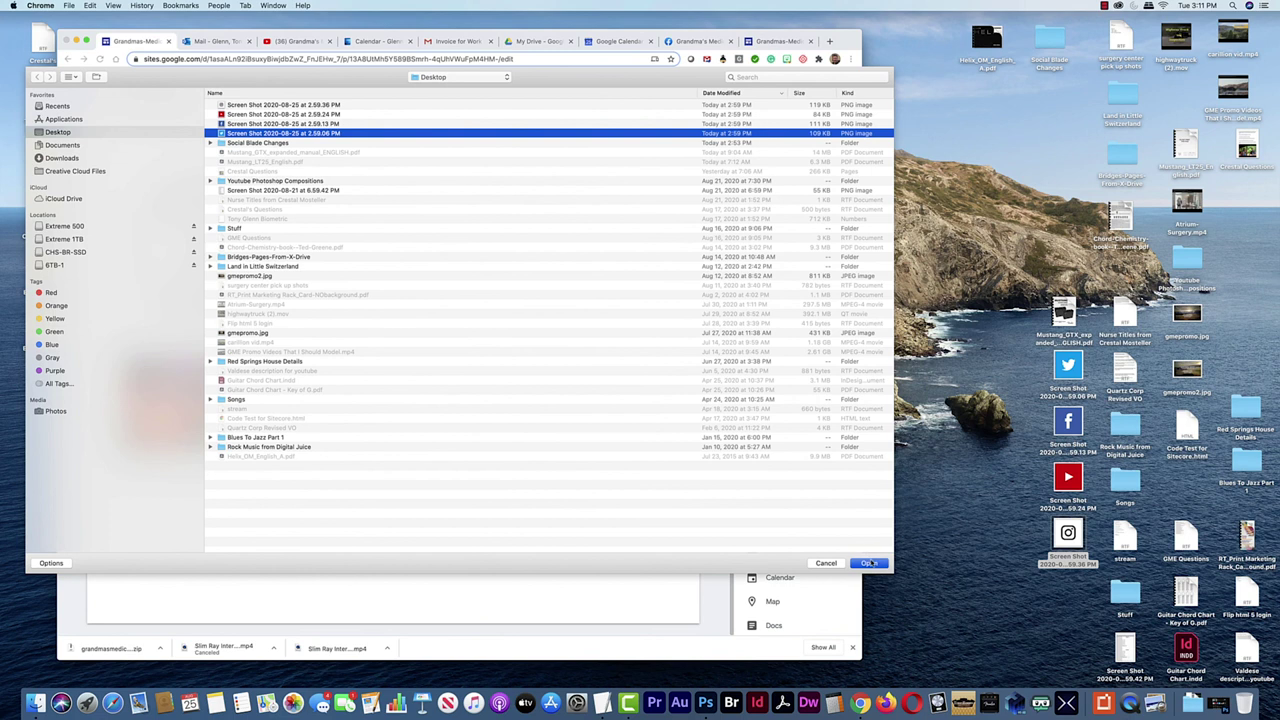
left_click(869, 563)
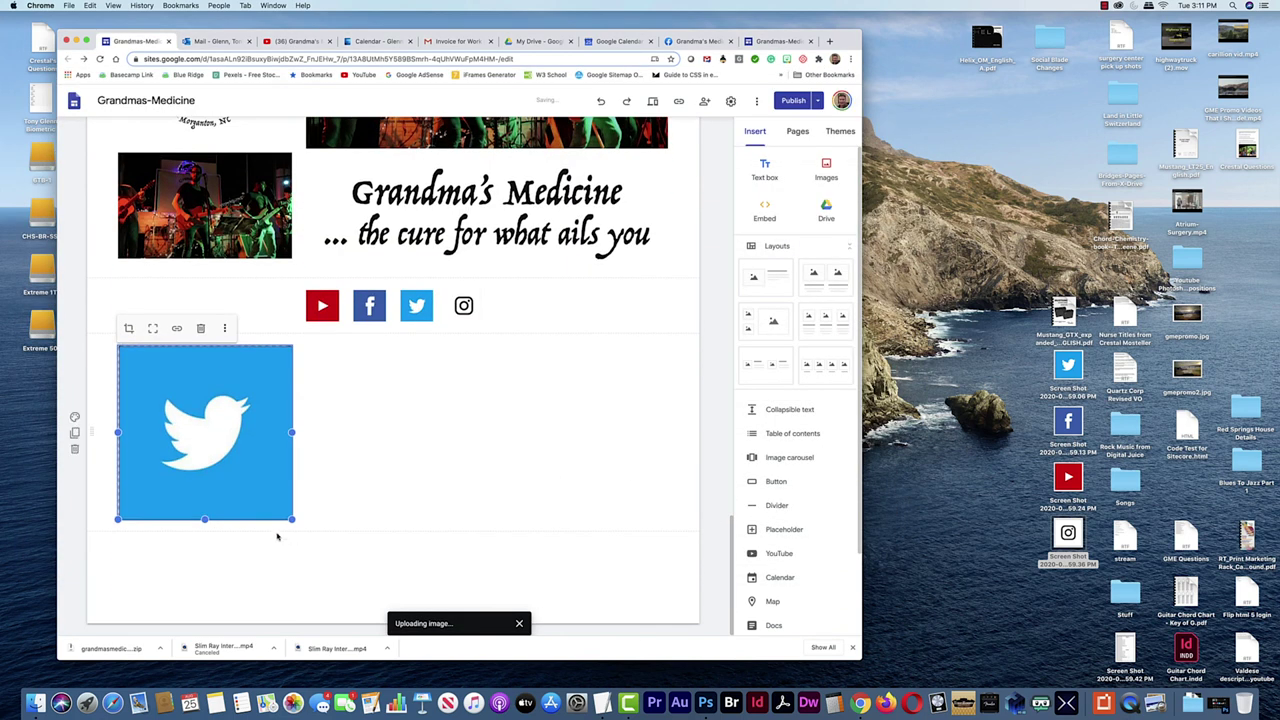
Place the Twitter image beside the Instagram icon, then delete it as a duplicate
left_click_drag(200, 430, 149, 394)
left_click_drag(136, 488, 512, 512)
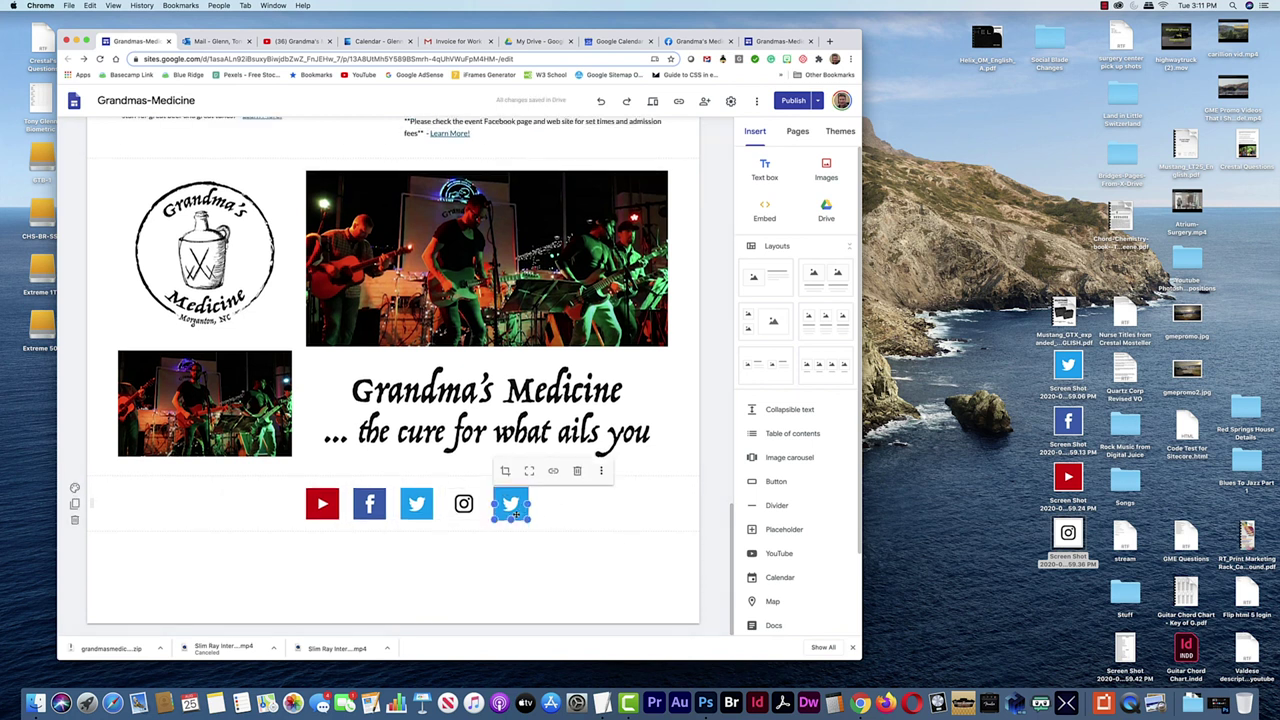
left_click_drag(525, 513, 513, 508)
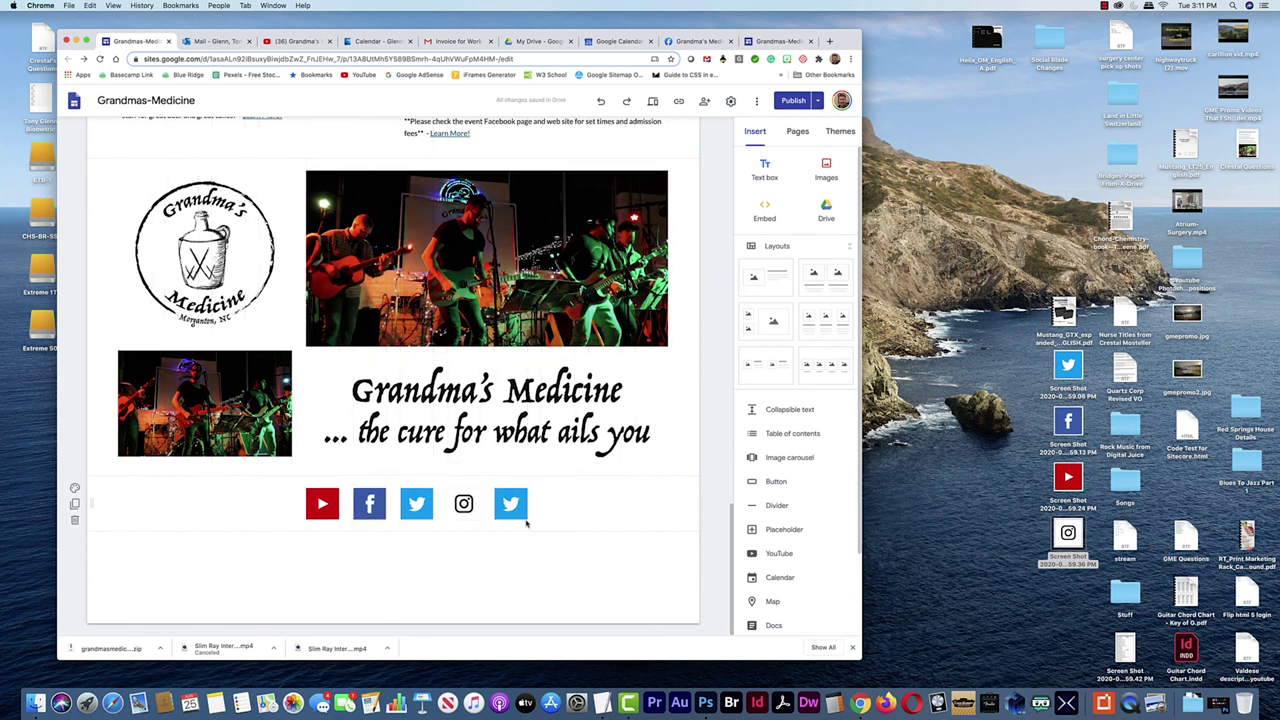
left_click(517, 515)
key("Delete")
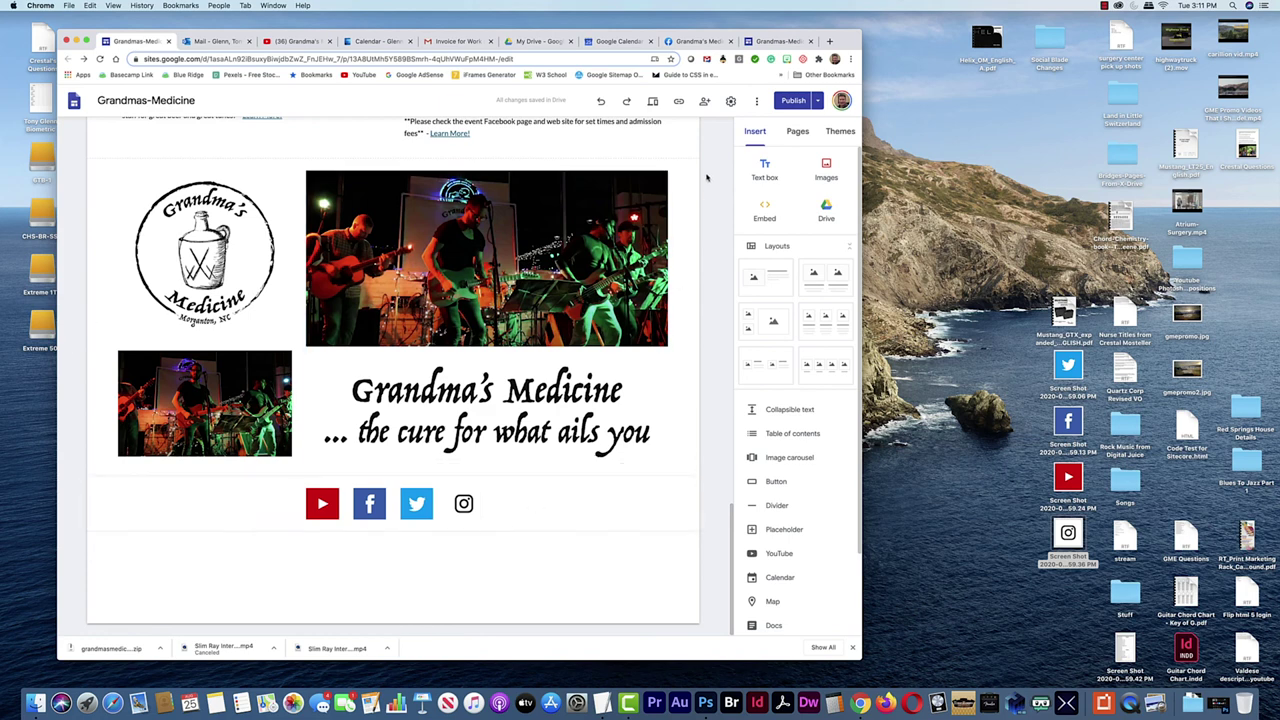
scroll(540, 346, "up", 15)
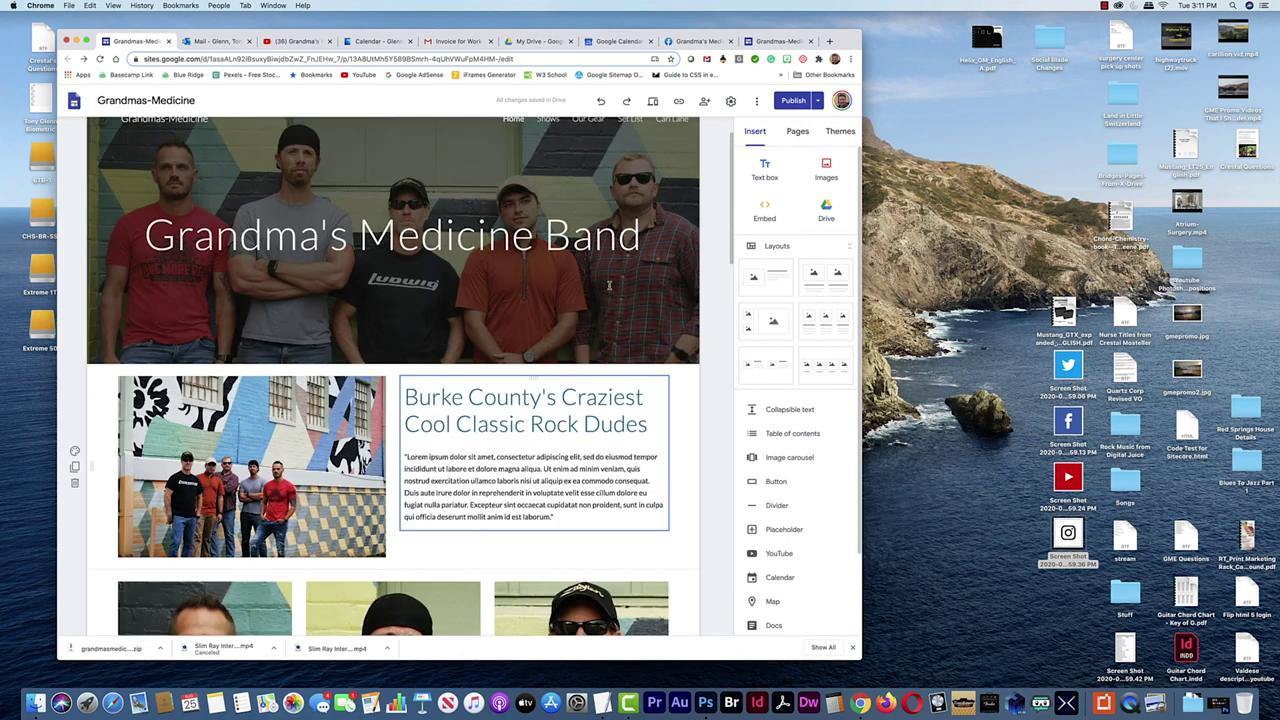
scroll(442, 466, "down", 10)
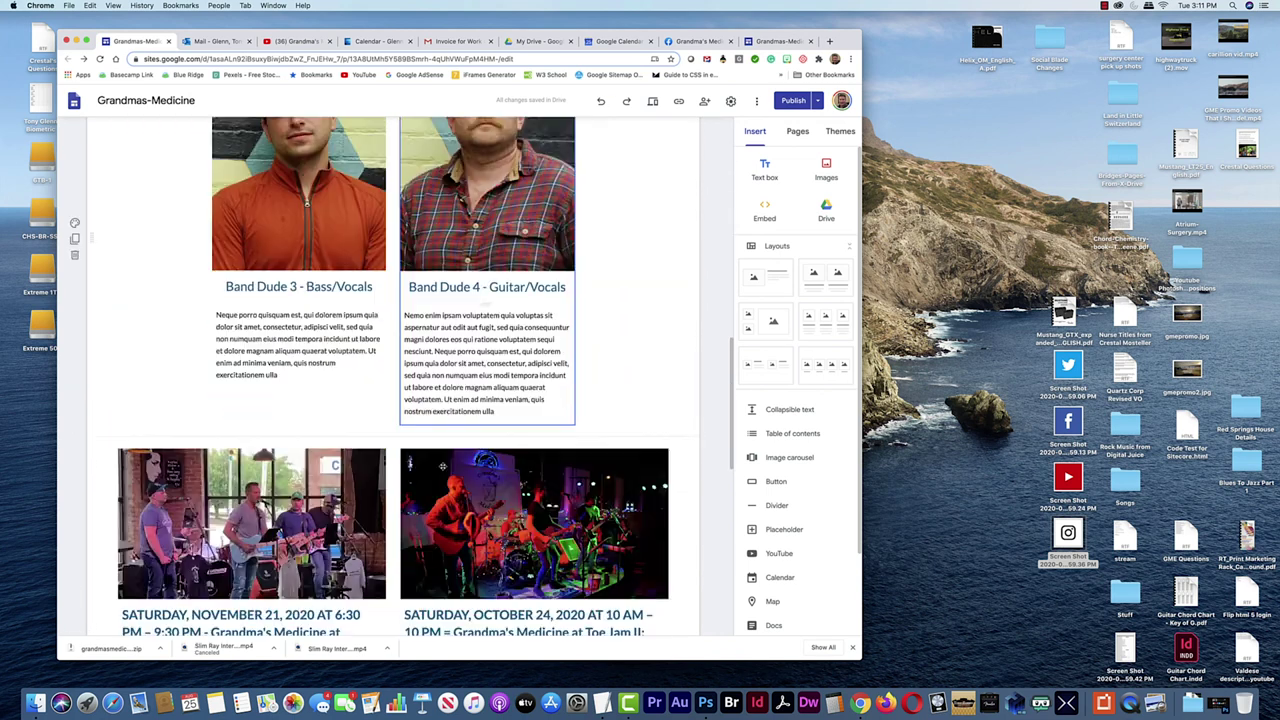
scroll(442, 466, "down", 5)
scroll(491, 390, "up", 6)
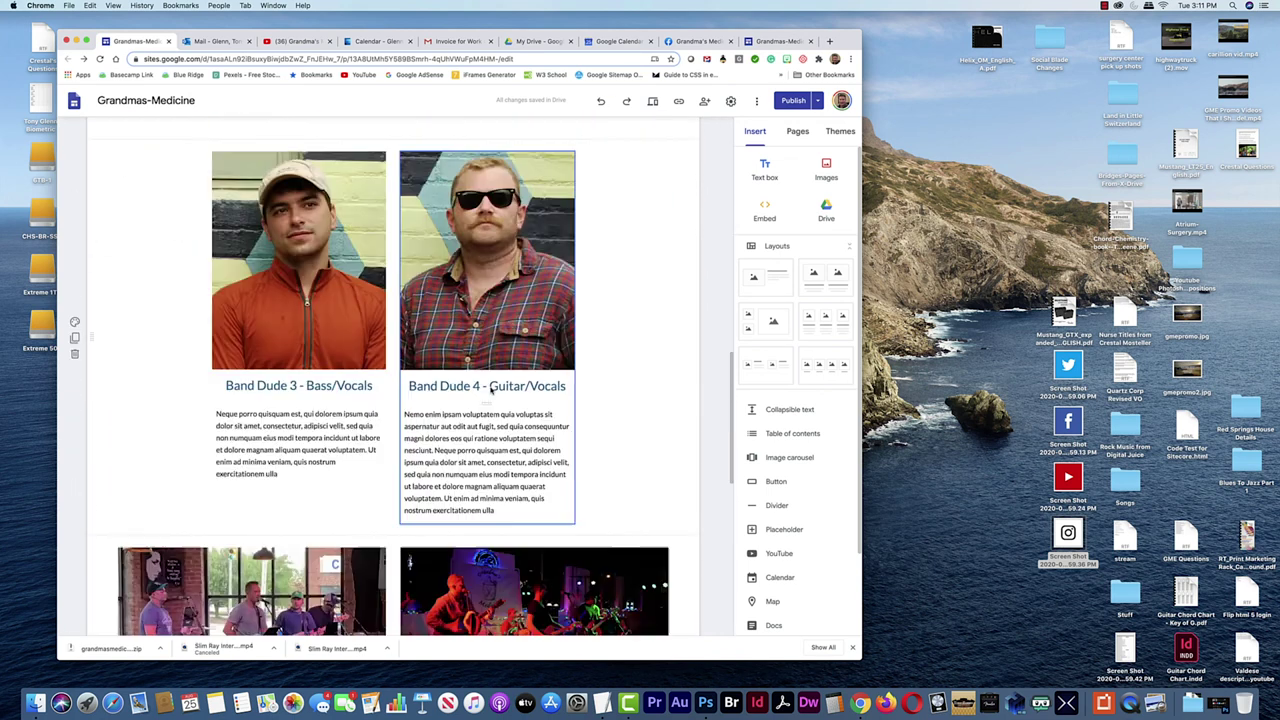
scroll(491, 390, "up", 8)
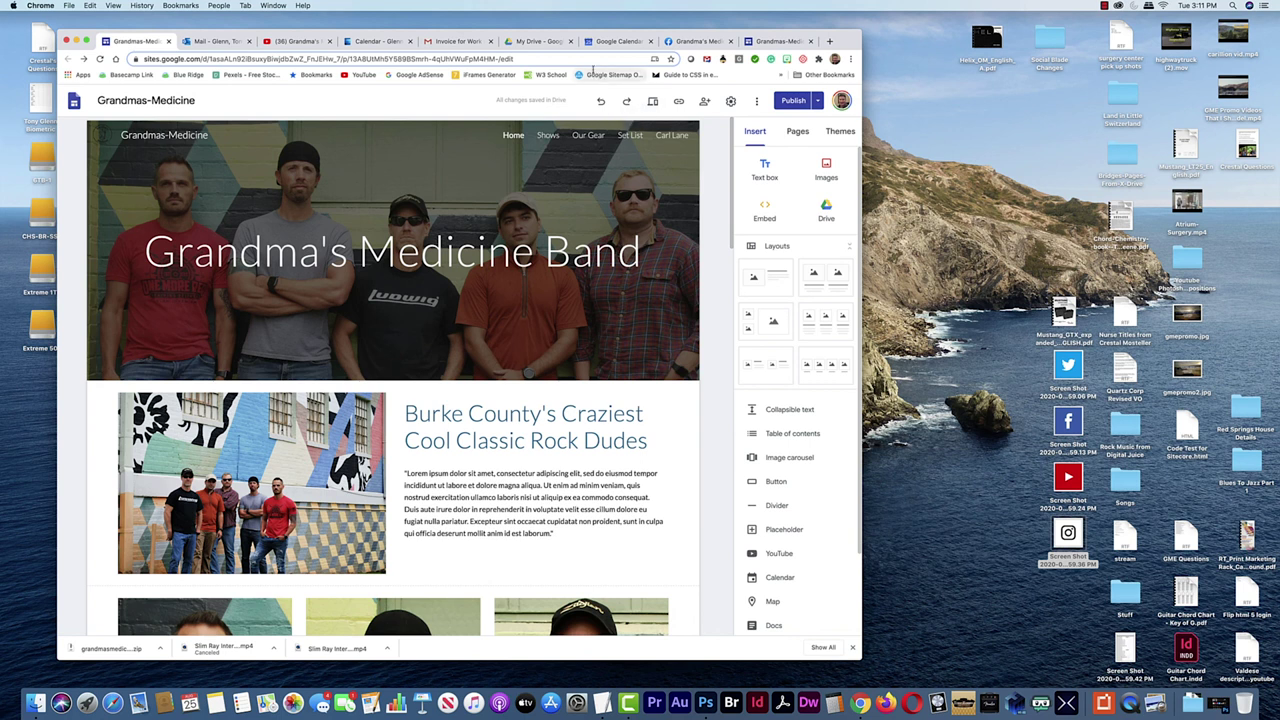
left_click(797, 133)
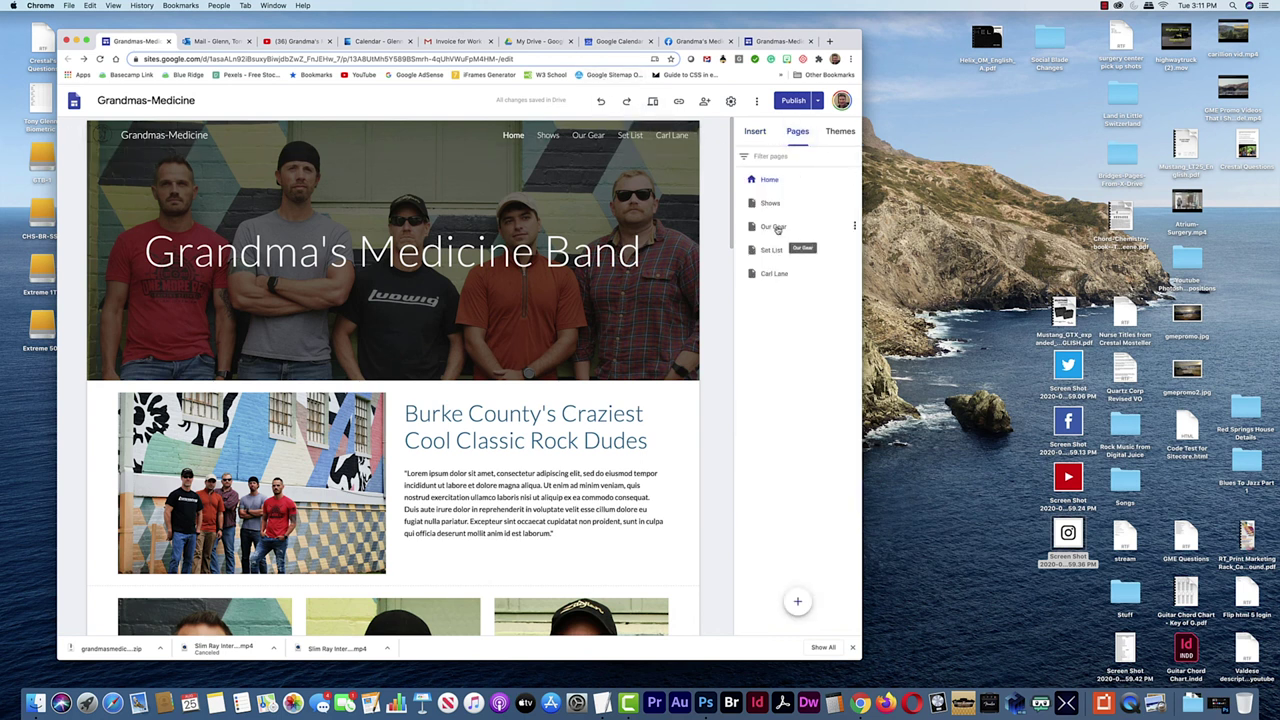
Select the band performance photo within the photo and tagline block
scroll(487, 418, "down", 10)
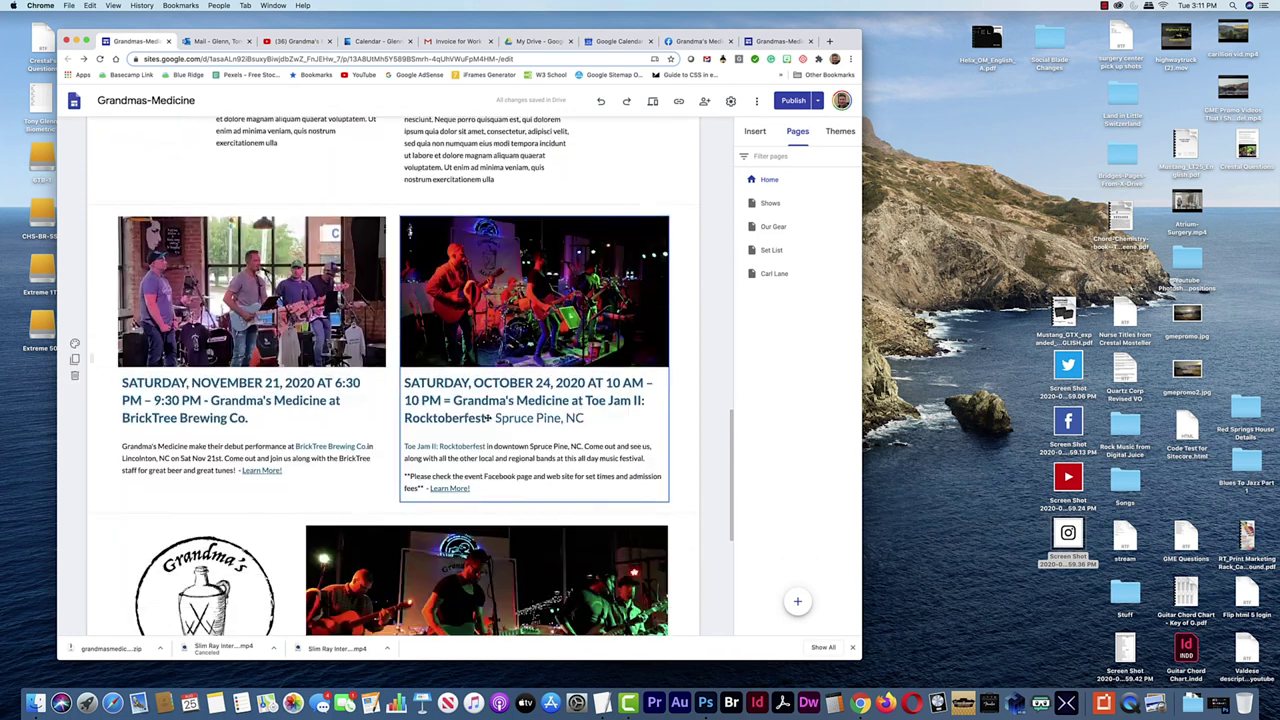
scroll(487, 418, "down", 5)
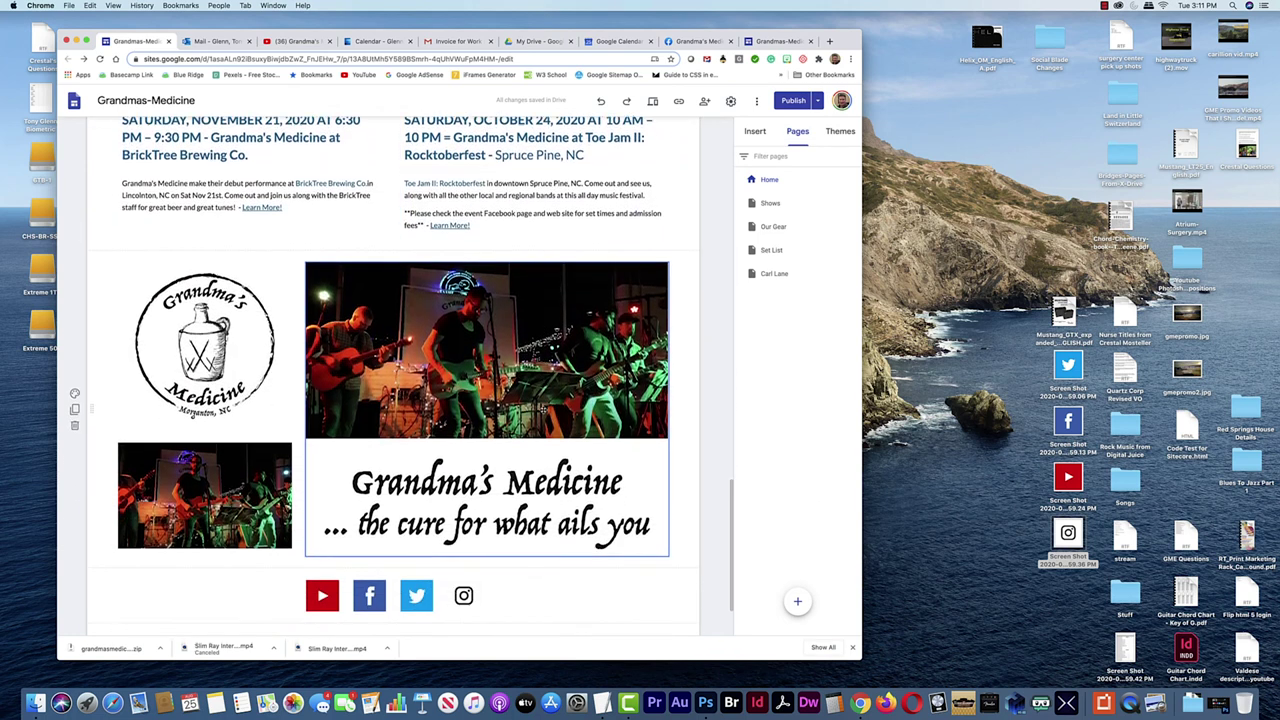
scroll(400, 380, "down", 1)
left_click(469, 339)
left_click(459, 337)
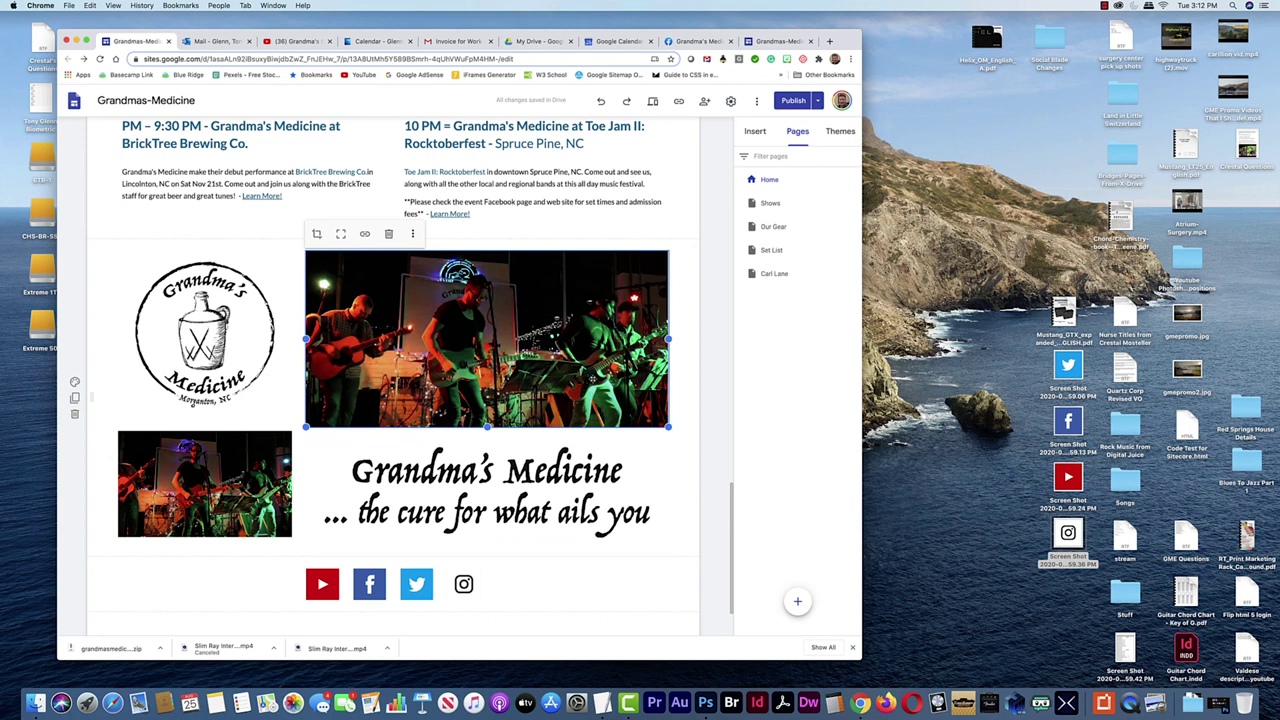
Delete the band photo beside the logo and start inserting a YouTube video
left_click(755, 131)
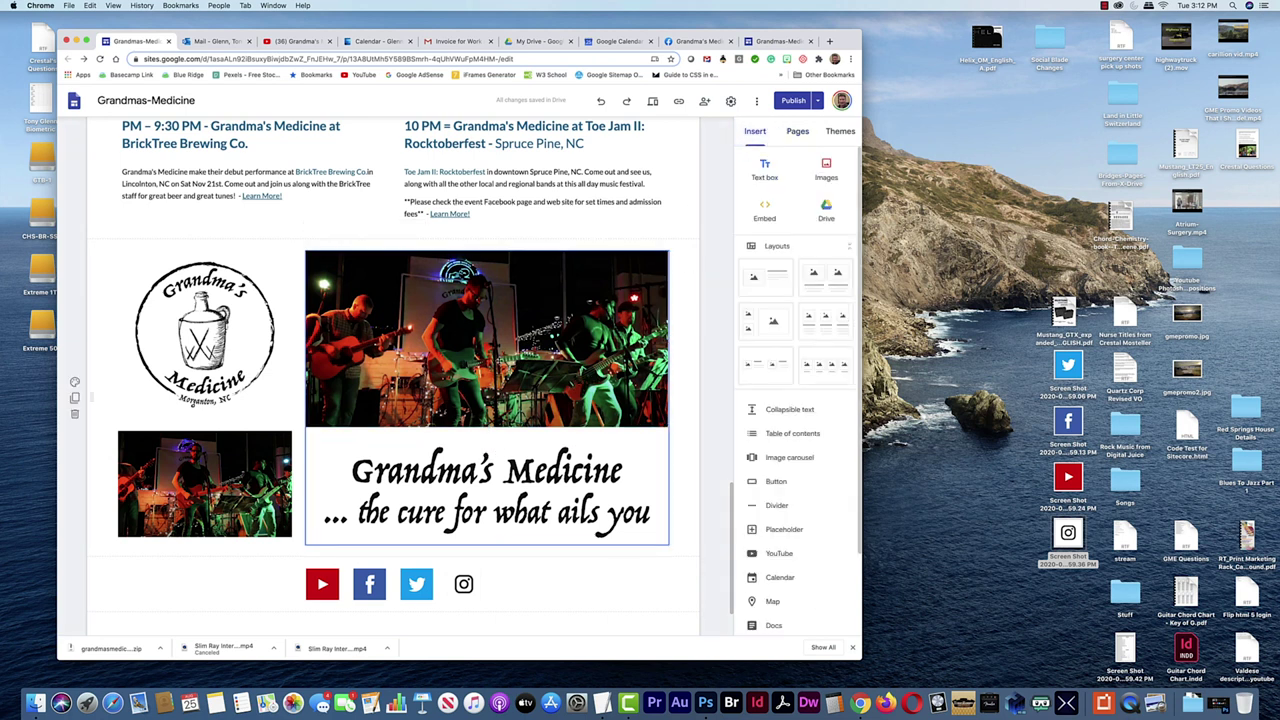
left_click(486, 490)
left_click(456, 345)
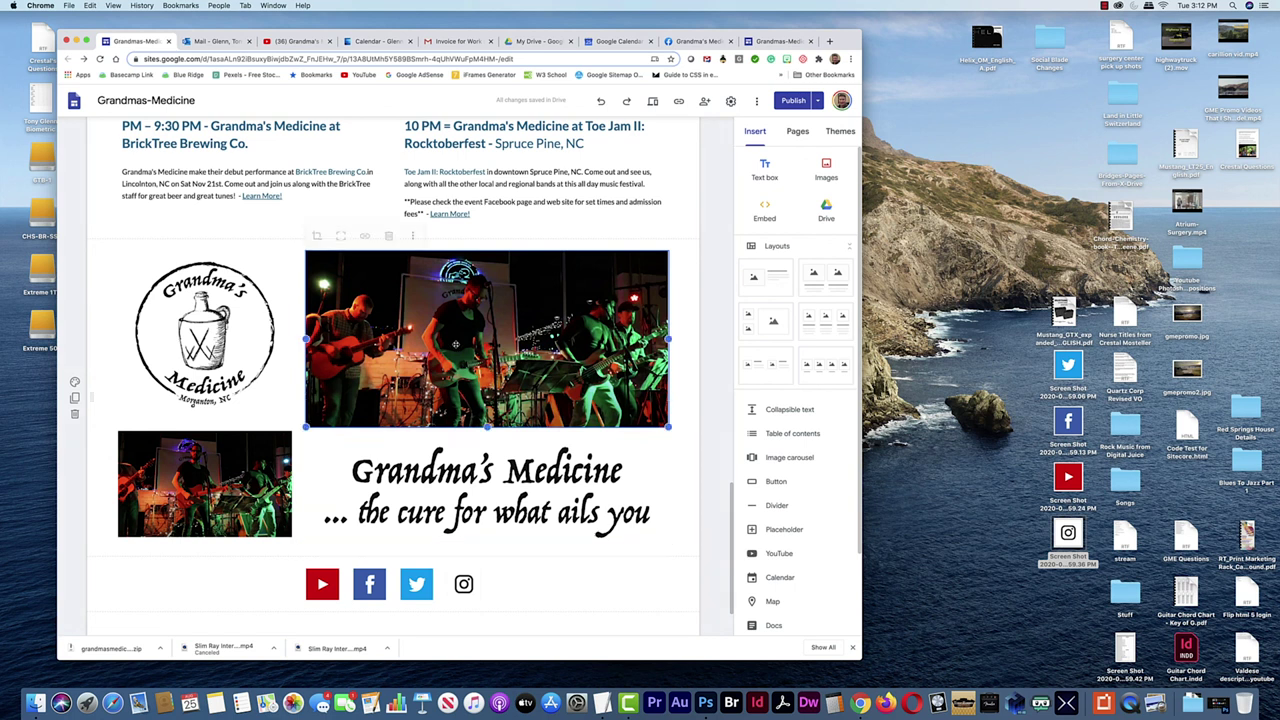
key("Delete")
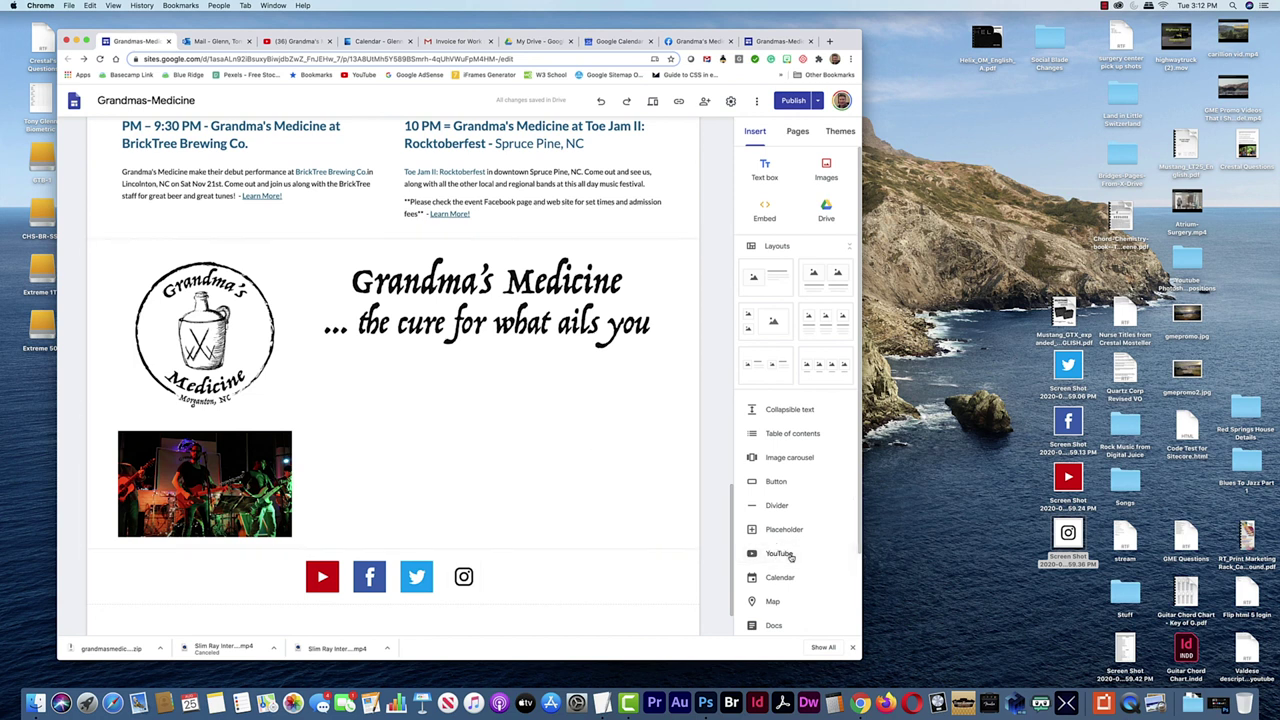
left_click(779, 555)
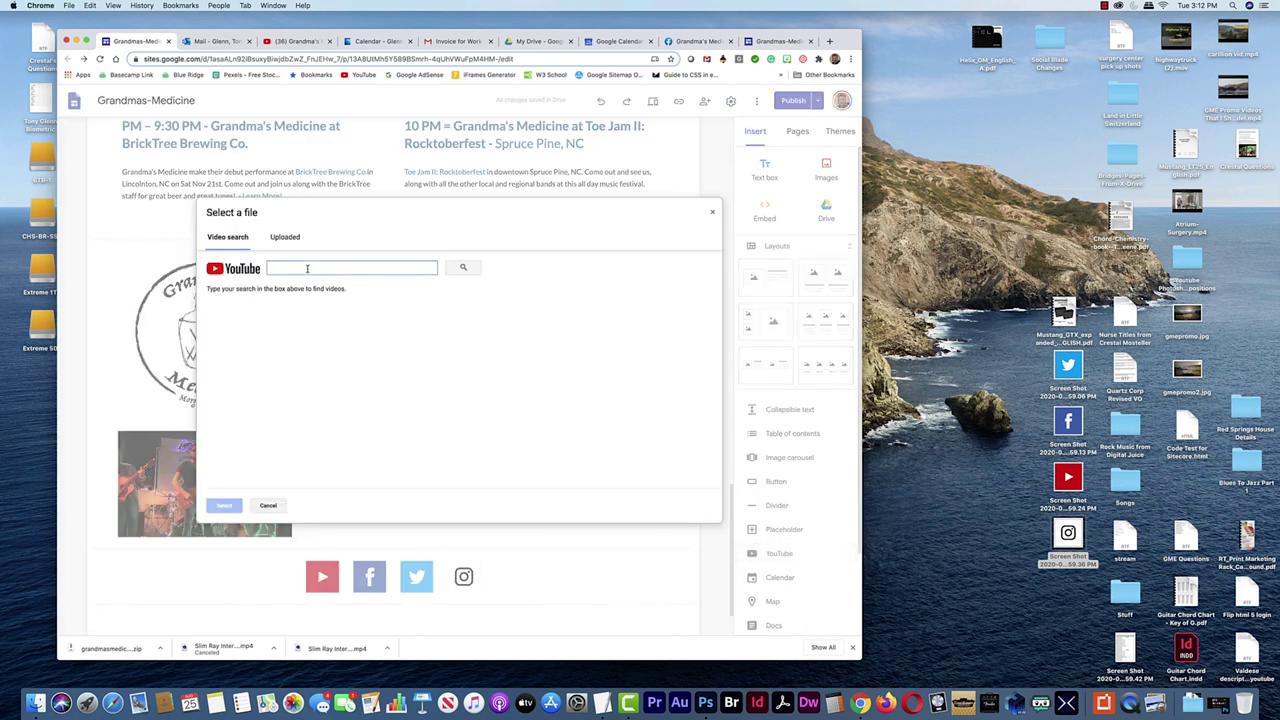
Copy the What's My Age Again video's YouTube share link and focus the Sites video search field
left_click(290, 40)
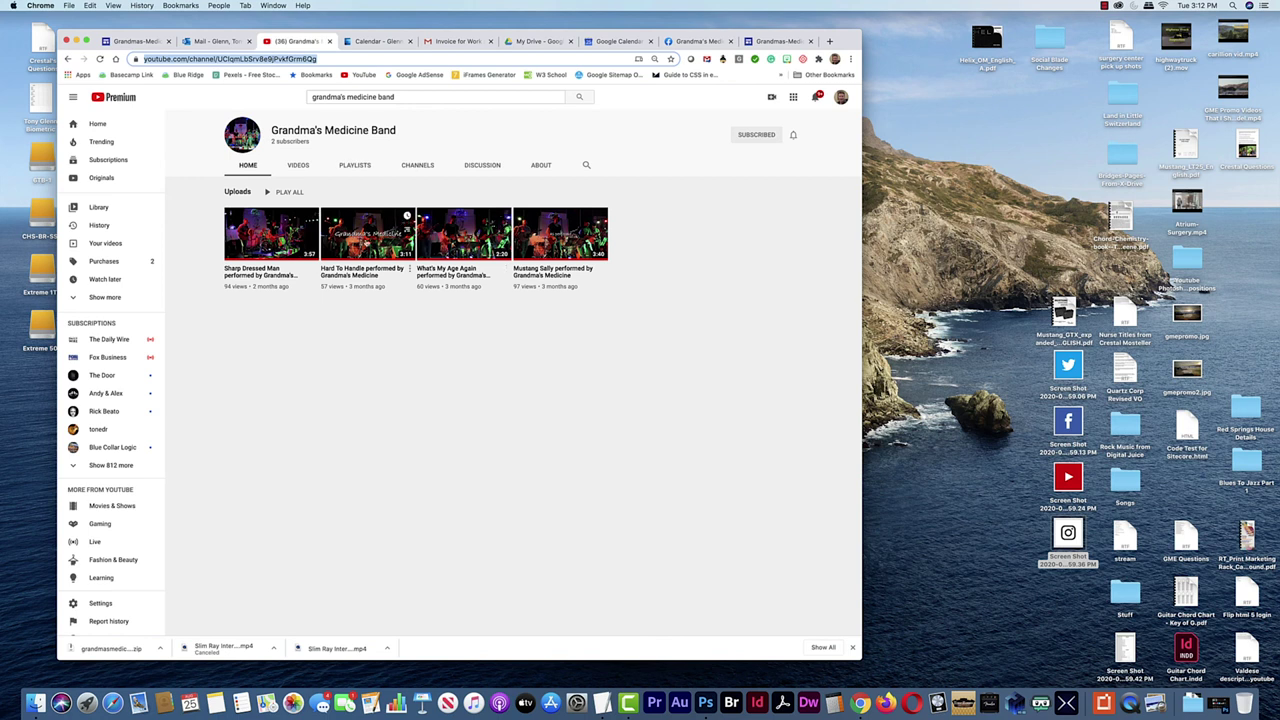
left_click(462, 249)
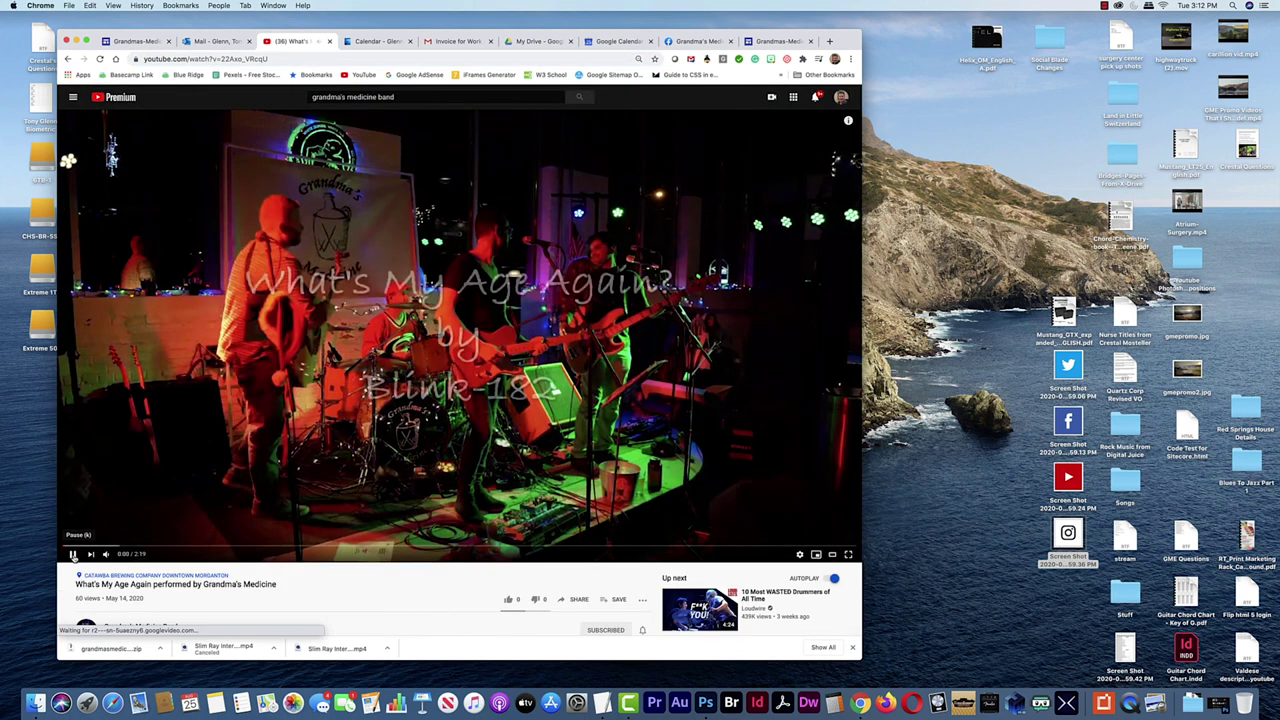
key("space")
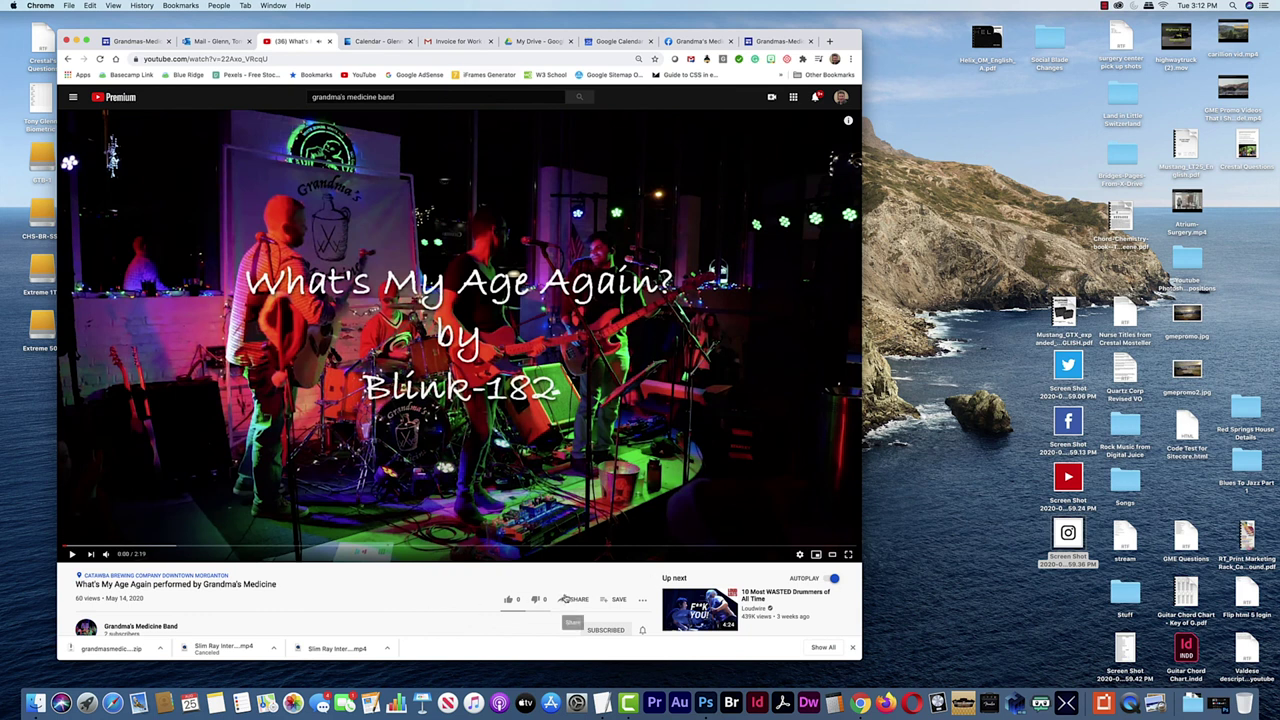
scroll(590, 600, "down", 3)
left_click(577, 476)
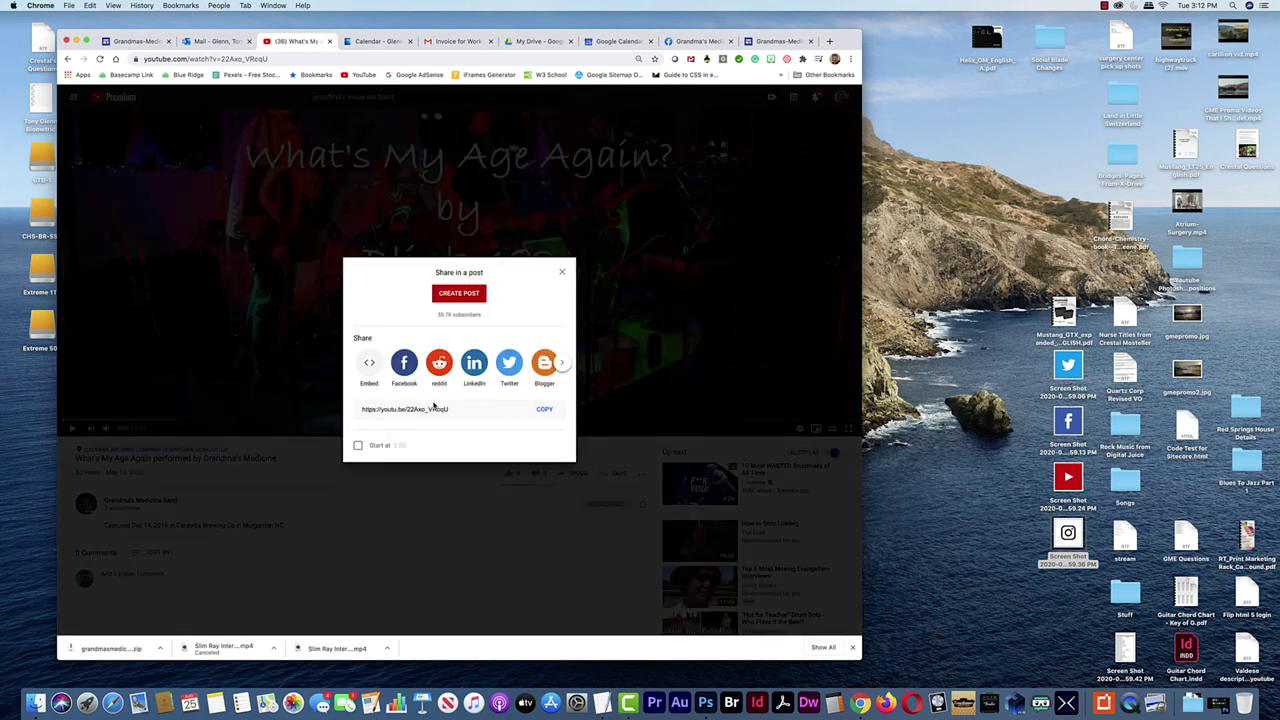
left_click(544, 410)
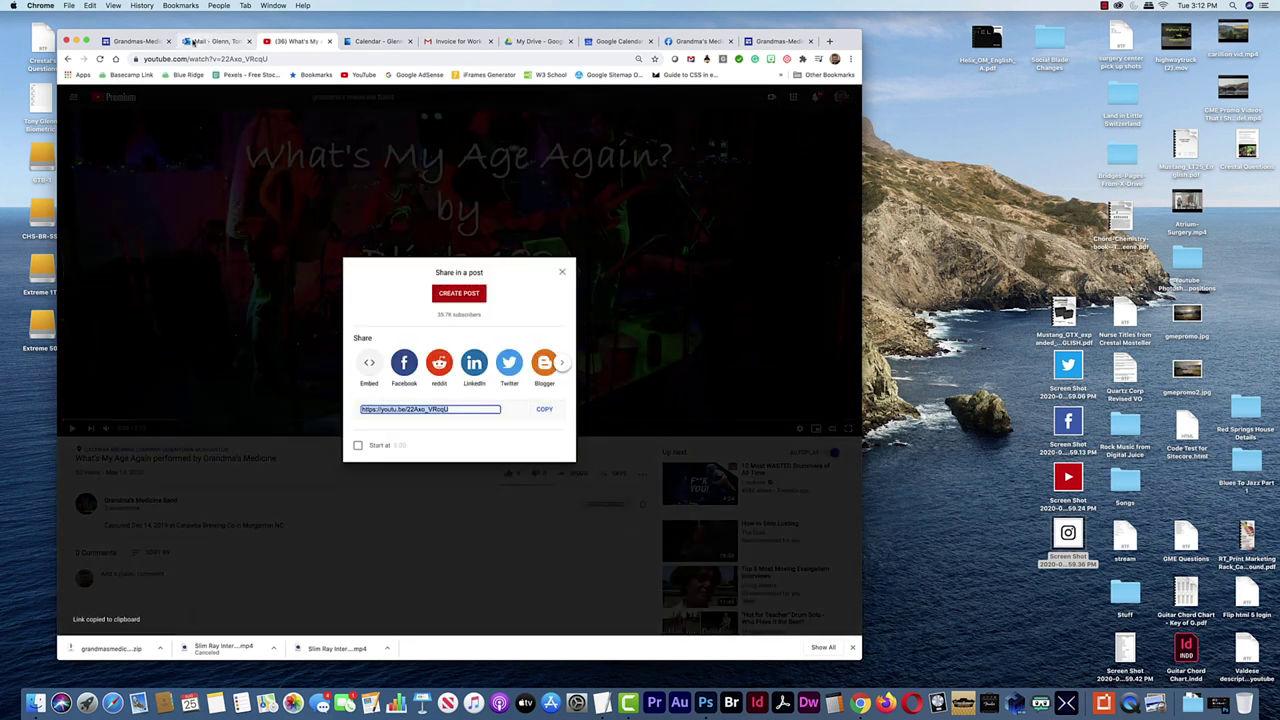
left_click(135, 41)
left_click(304, 270)
Paste the link into the YouTube search and insert the What's My Age Again video
key("super+v")
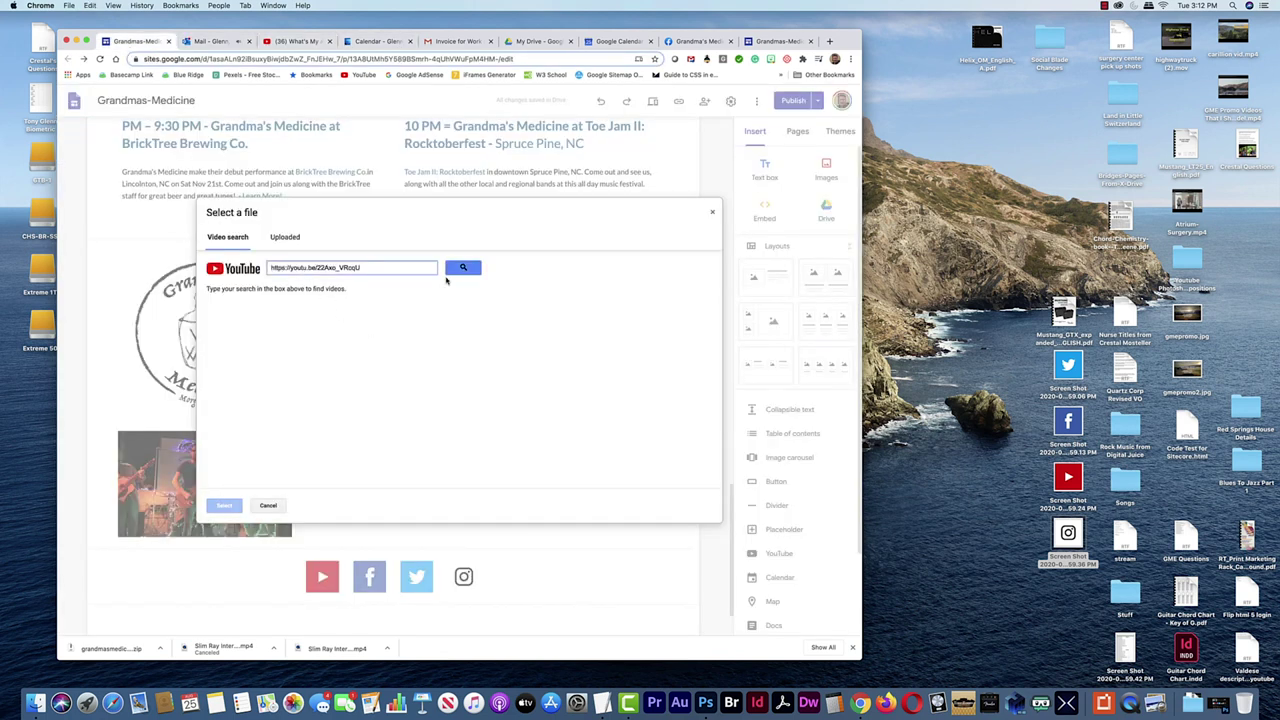
left_click(462, 270)
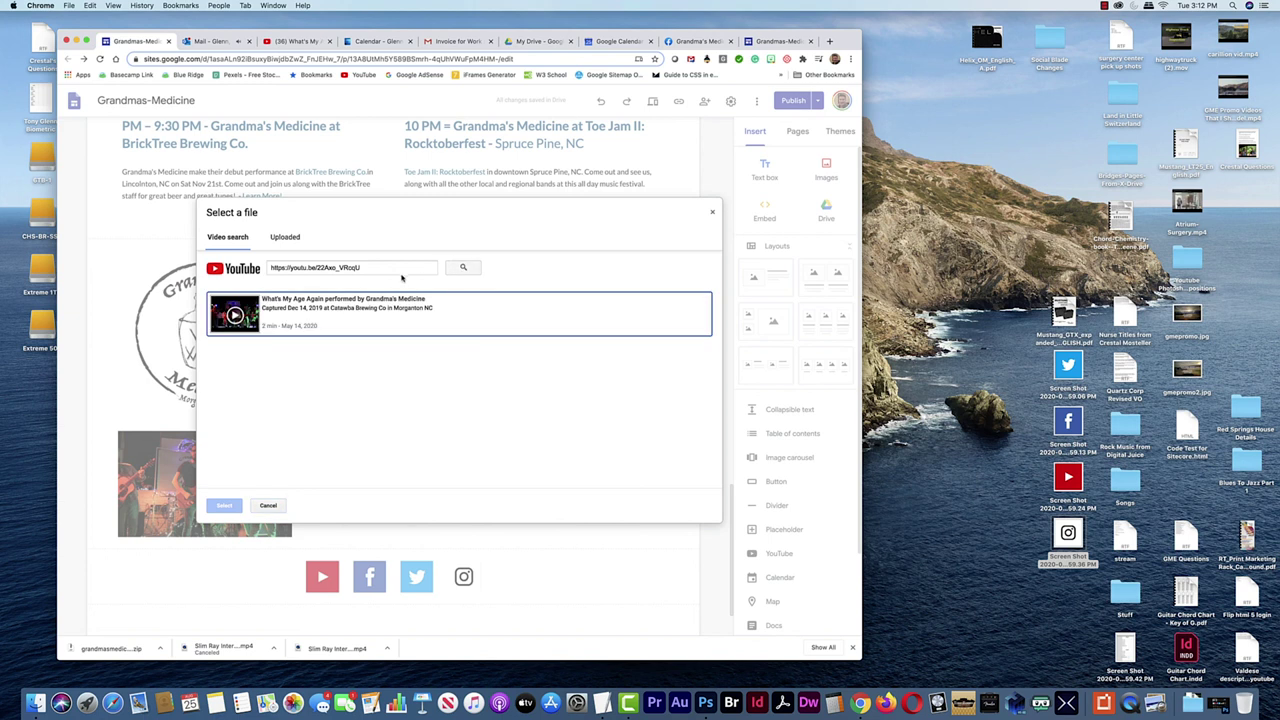
left_click(278, 318)
left_click(224, 506)
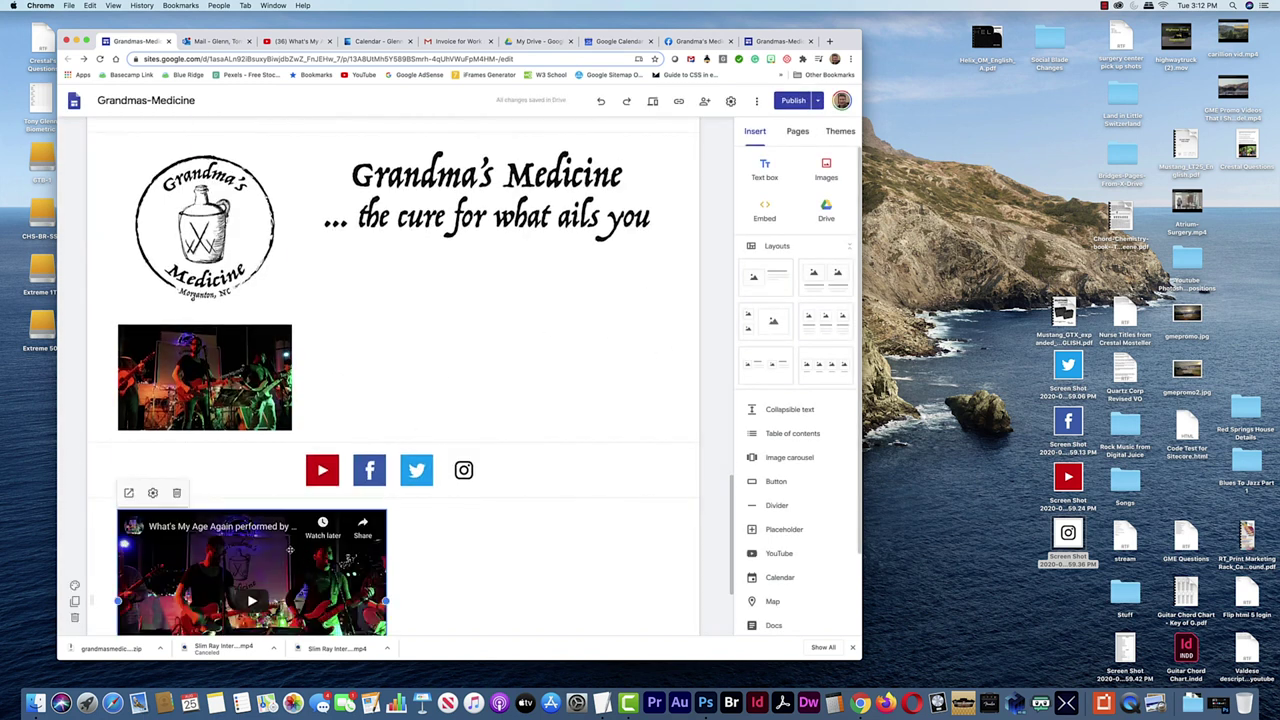
Move the video up beside the logo and shorten its height
left_click_drag(286, 545, 522, 563)
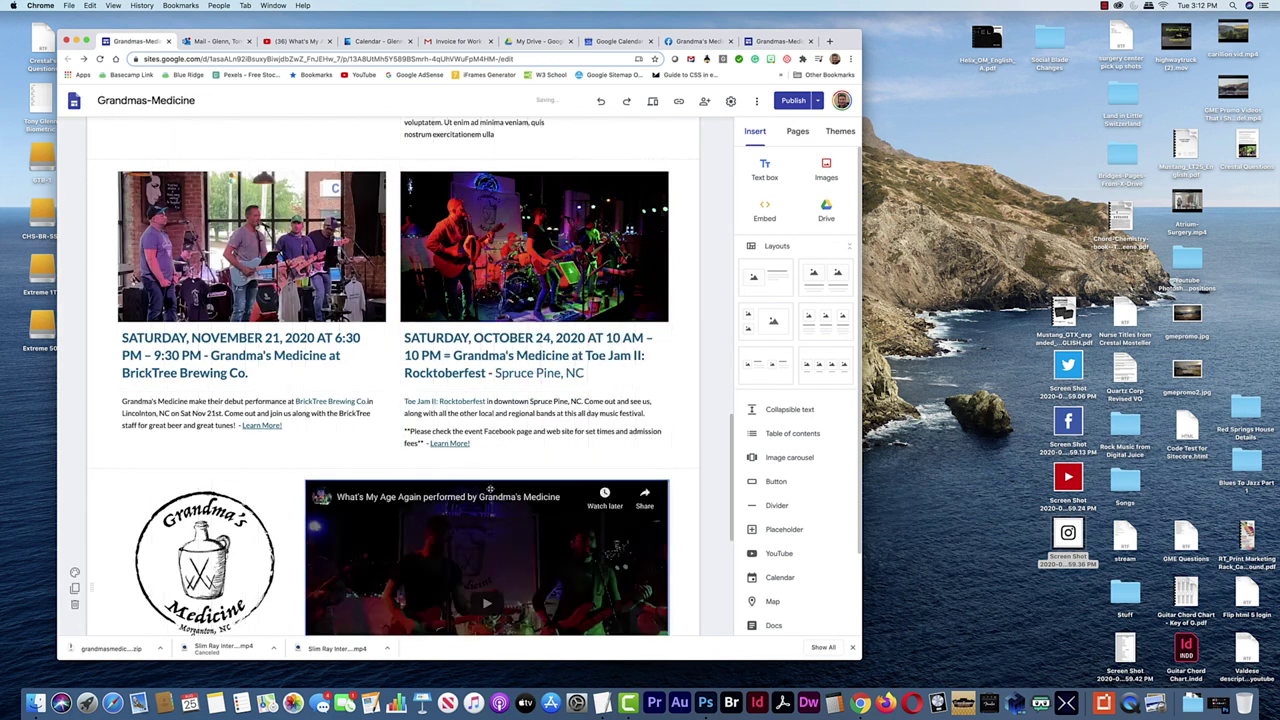
scroll(522, 563, "down", 5)
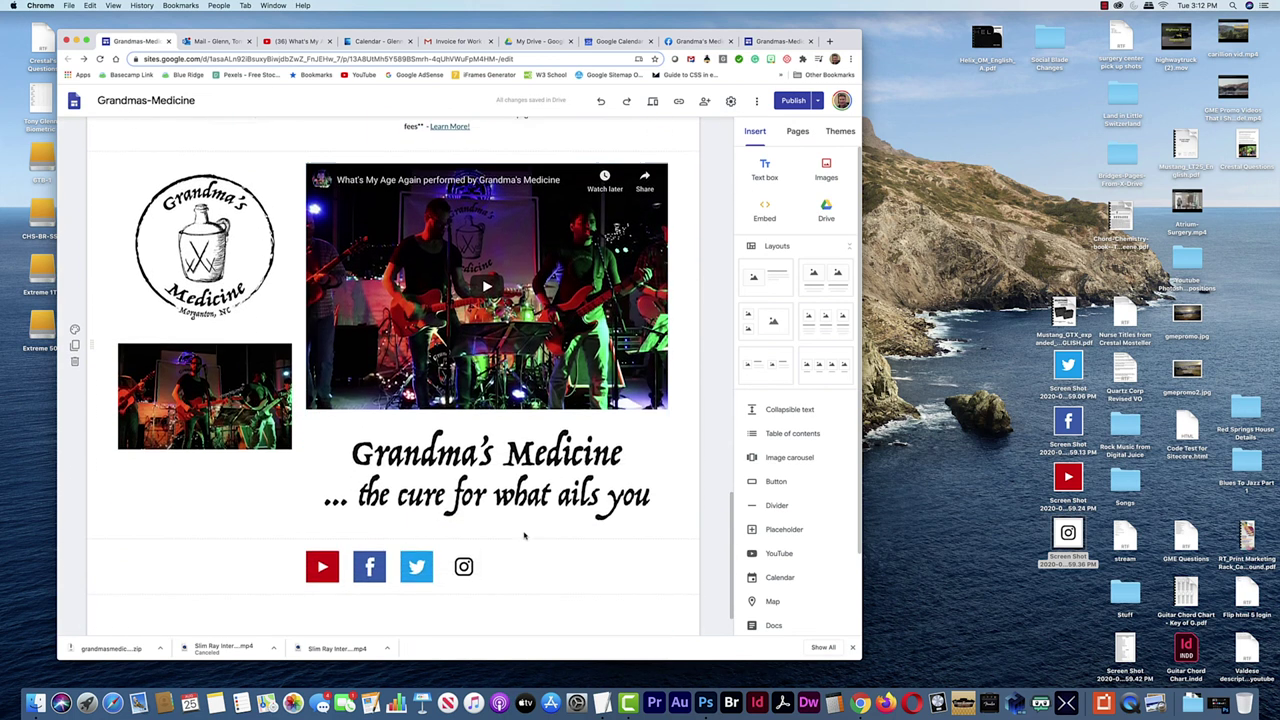
scroll(522, 536, "up", 1)
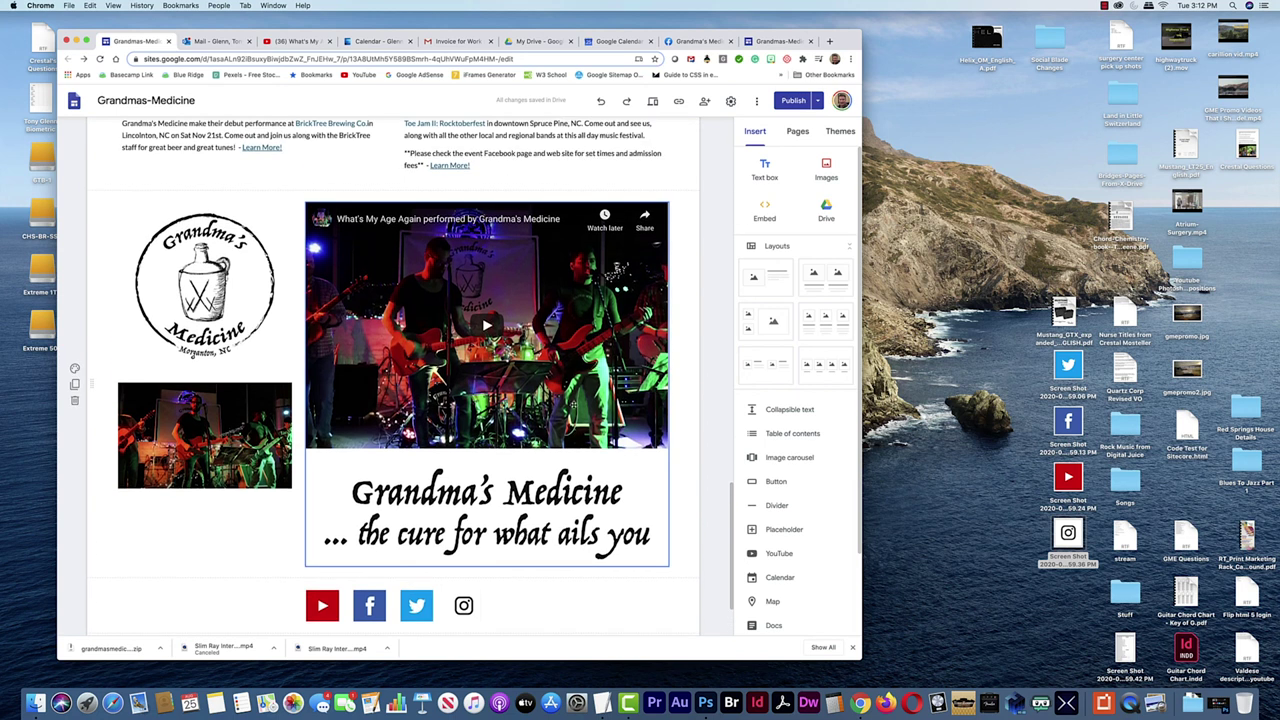
left_click(527, 279)
left_click_drag(487, 449, 487, 370)
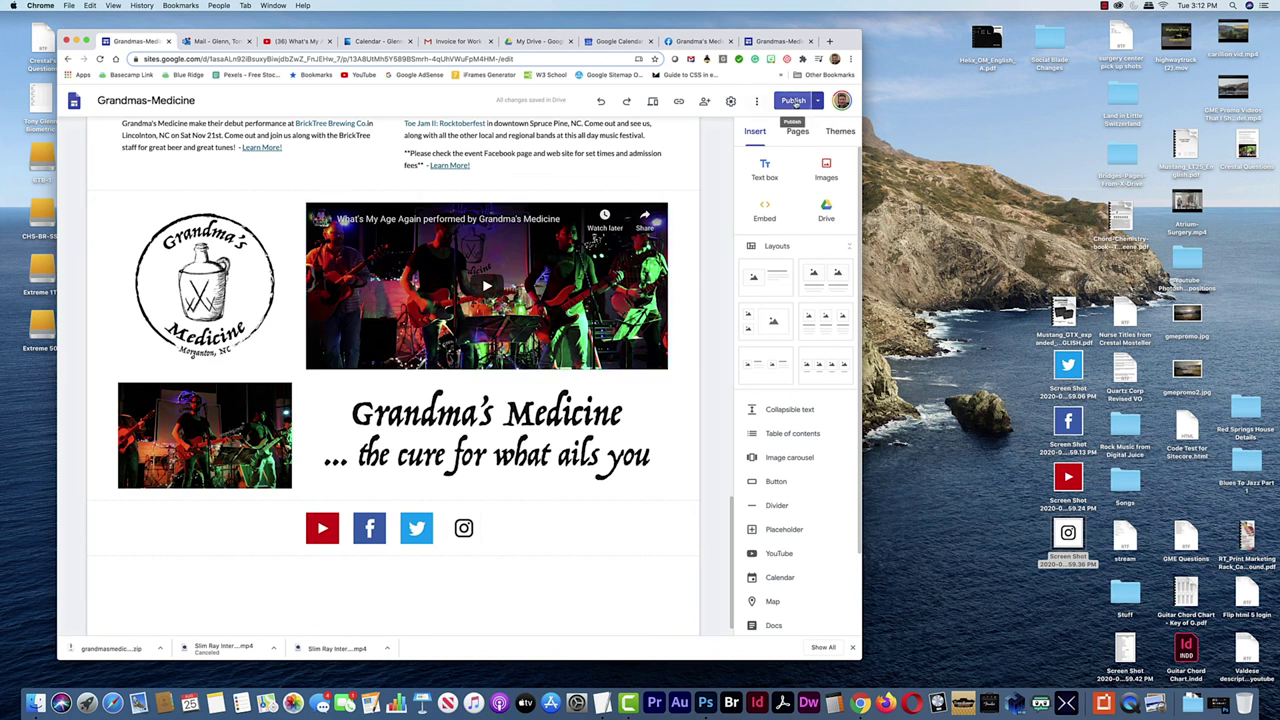
Review the changes, publish the site with the embedded video, and view the published site
left_click(793, 101)
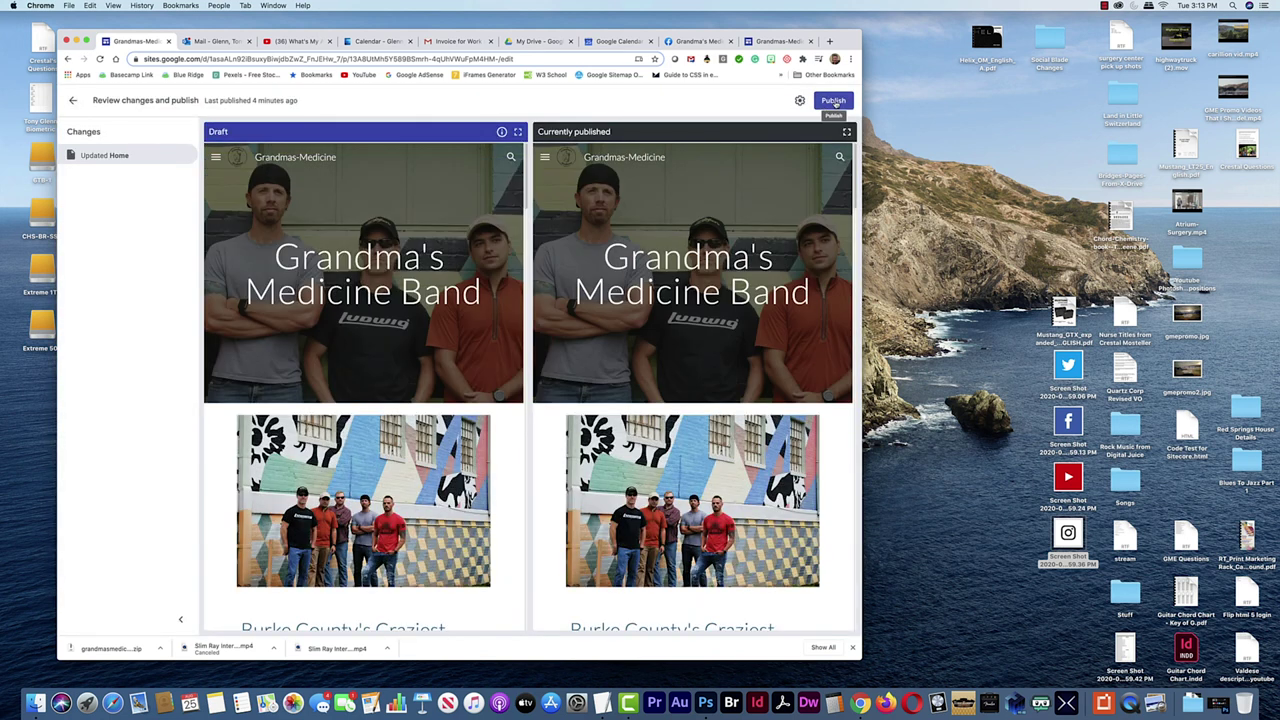
left_click(834, 101)
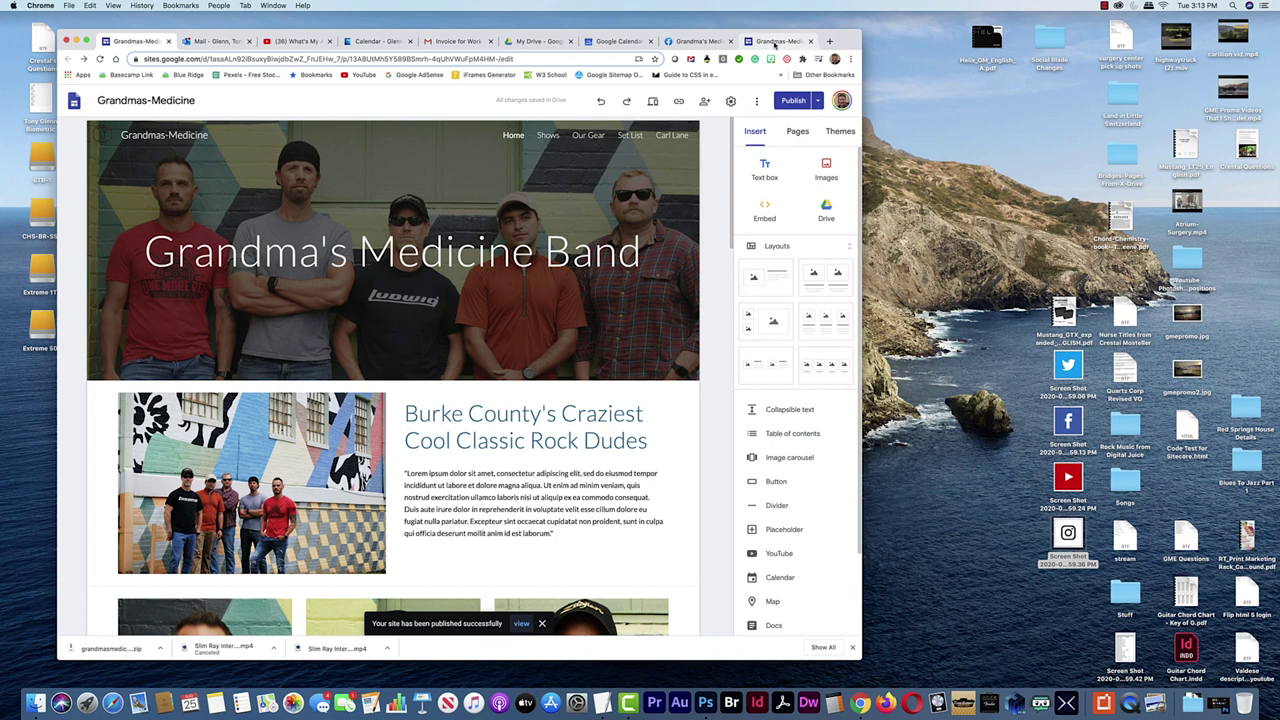
left_click(771, 44)
left_click(100, 58)
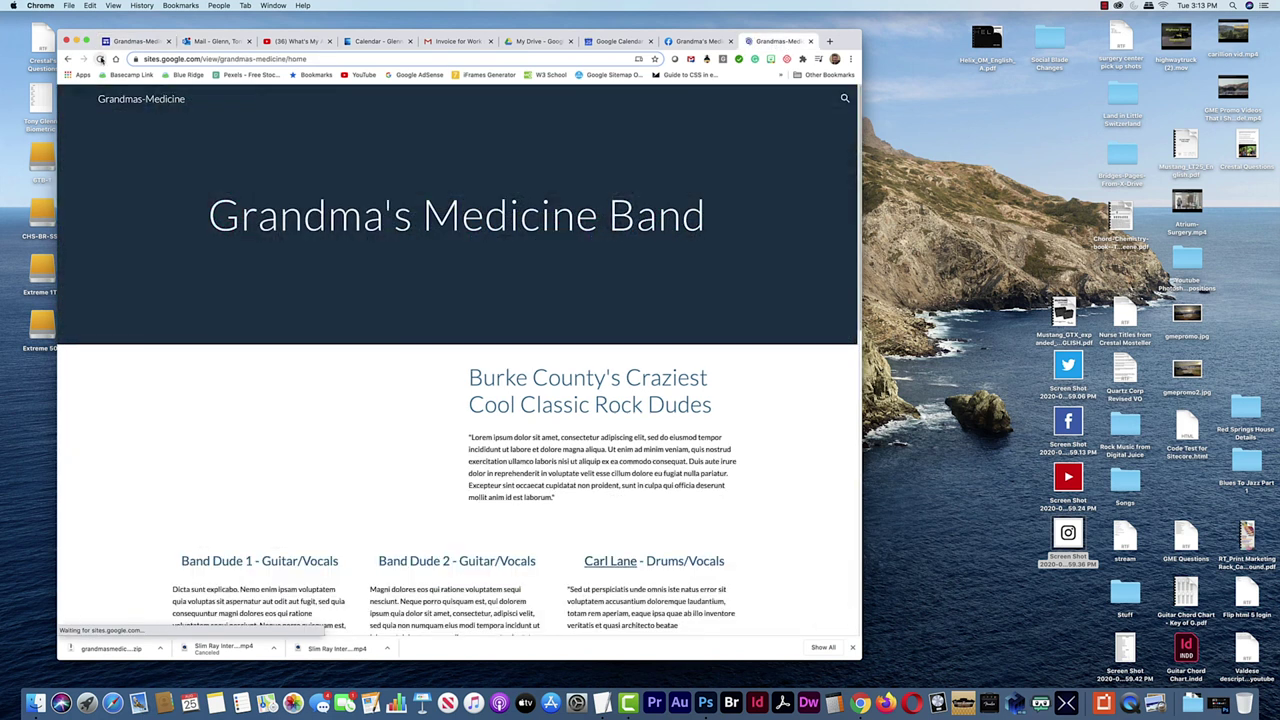
scroll(407, 415, "down", 5)
scroll(407, 415, "down", 10)
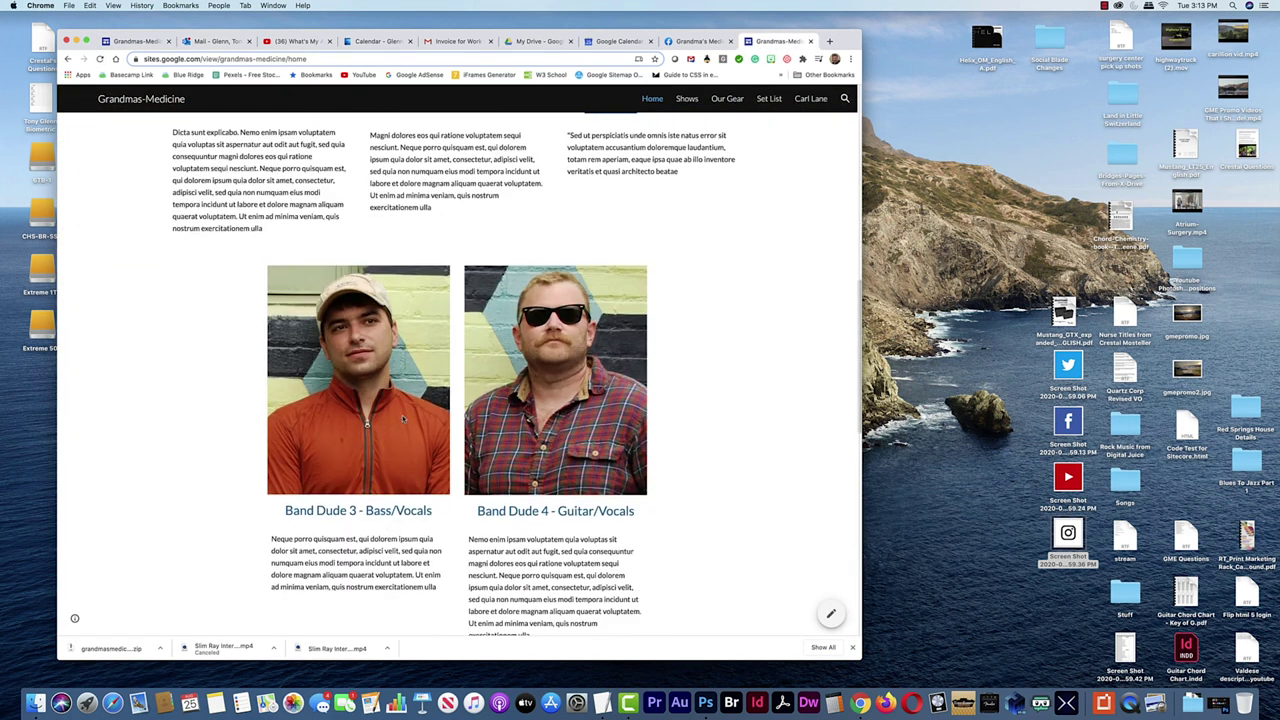
scroll(538, 393, "down", 5)
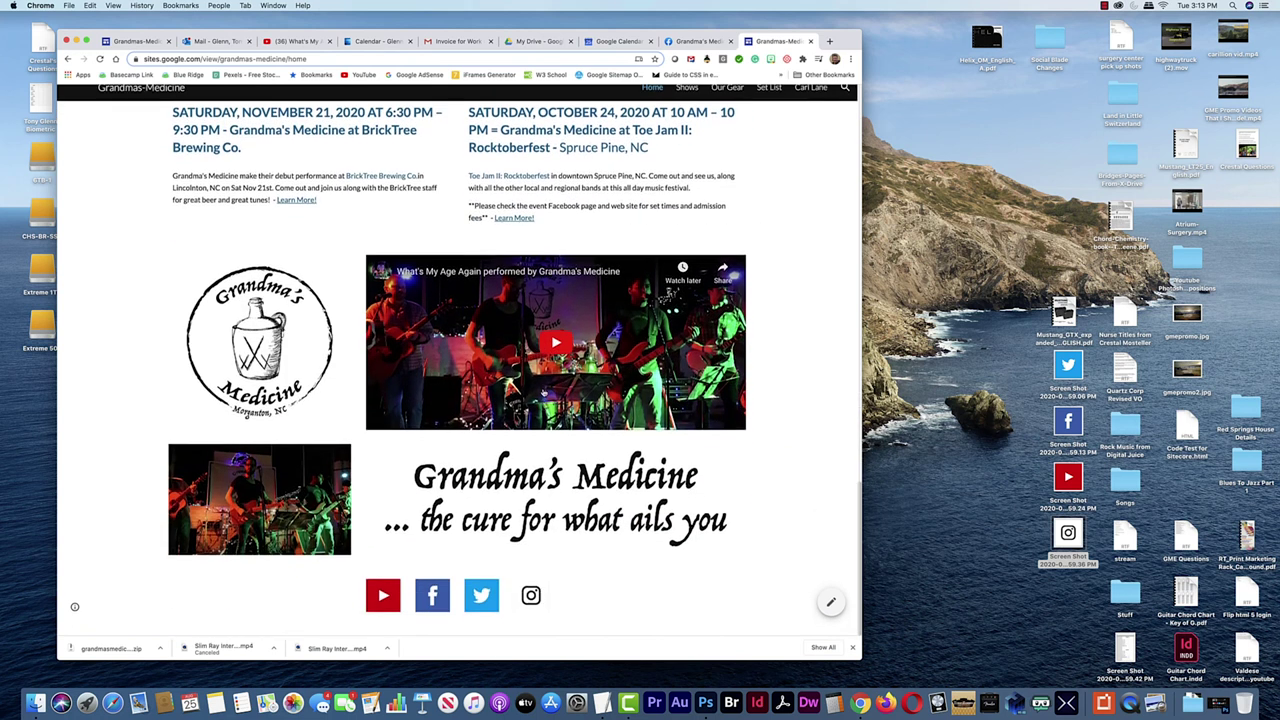
left_click(555, 355)
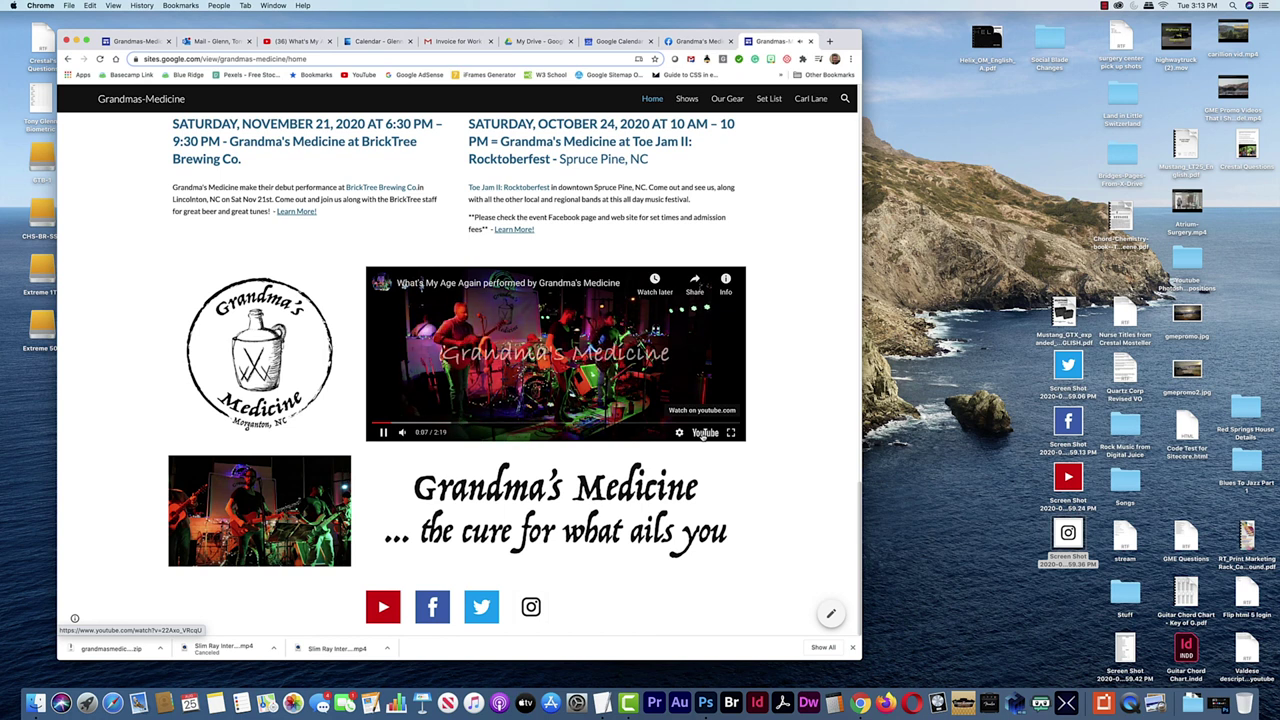
left_click(702, 380)
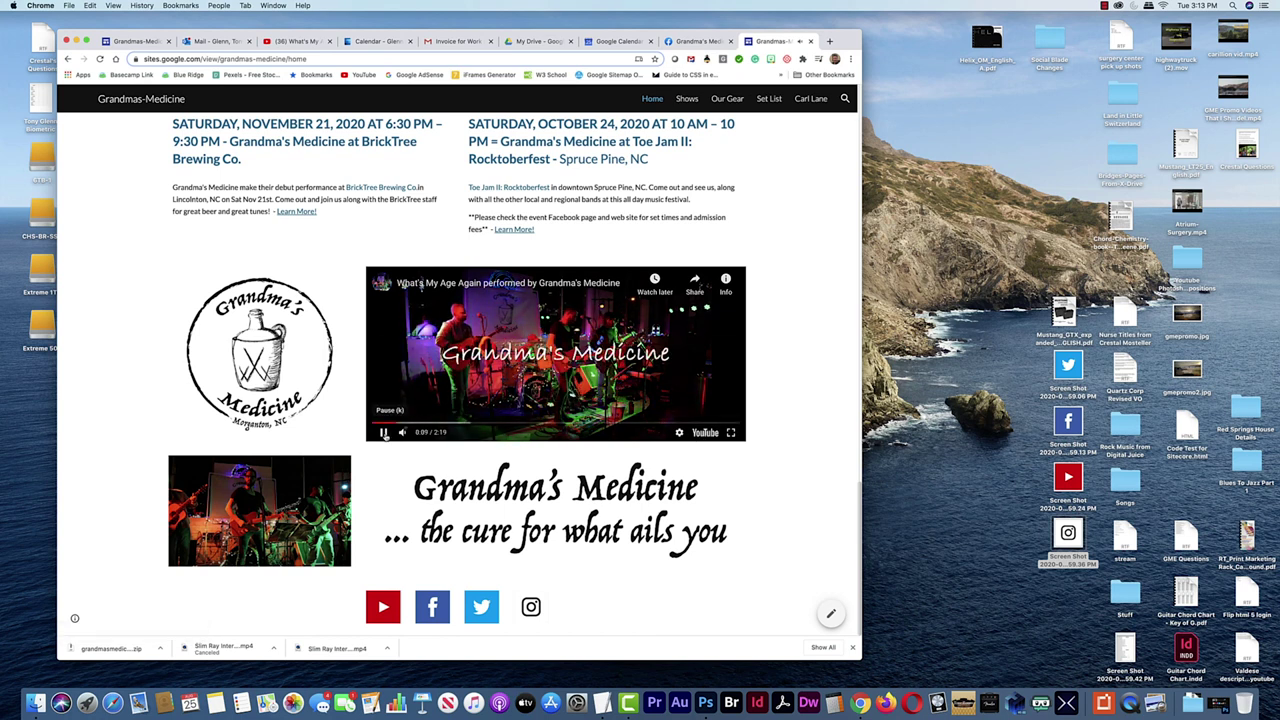
scroll(700, 256, "up", 20)
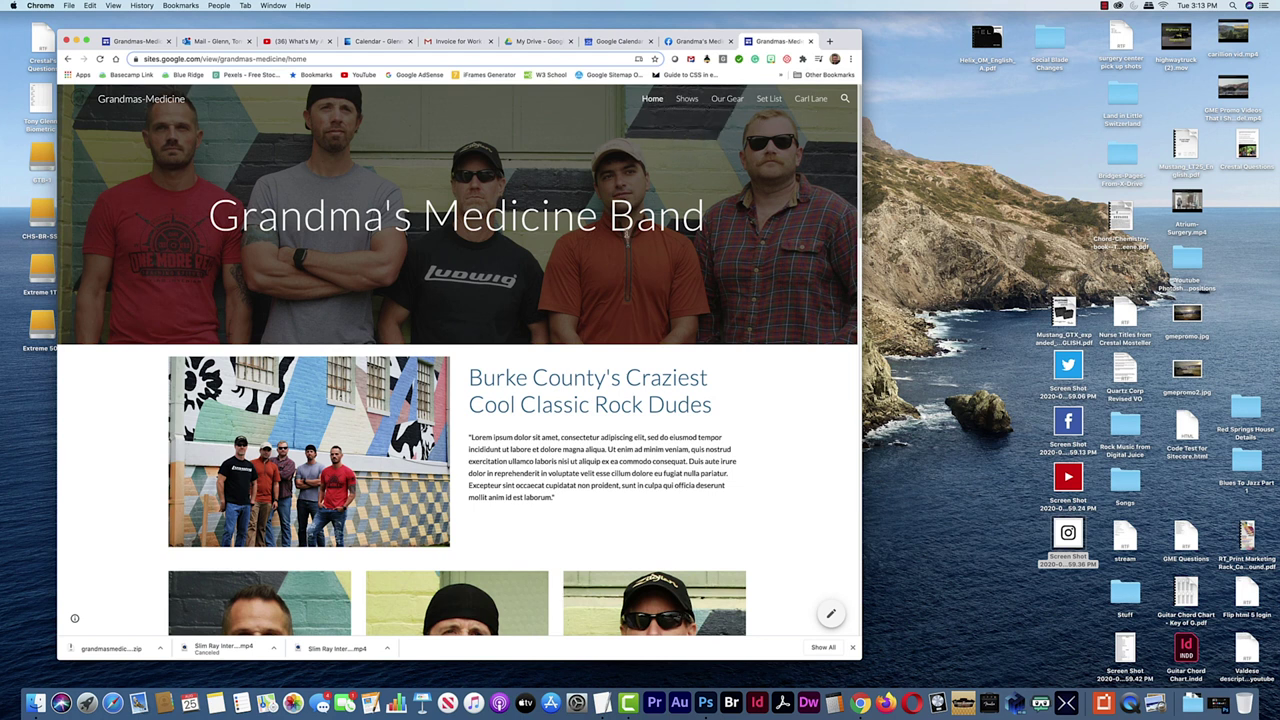
scroll(558, 284, "down", 20)
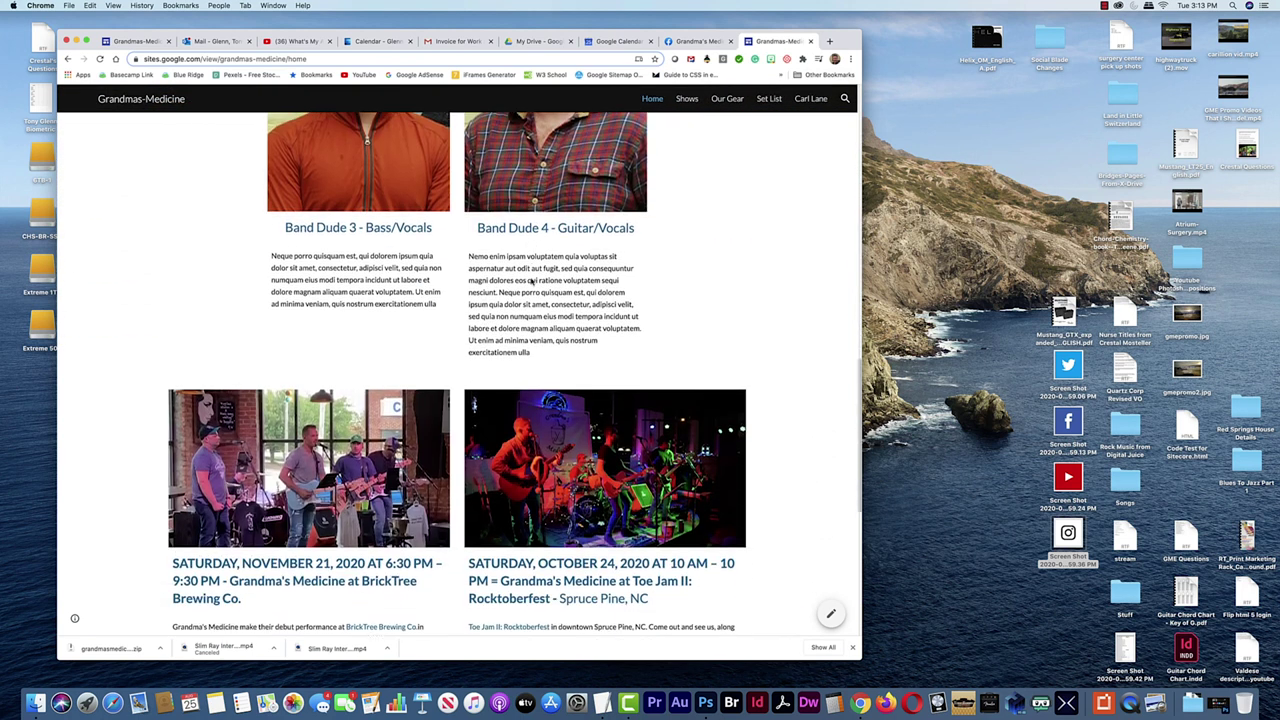
scroll(420, 500, "down", 5)
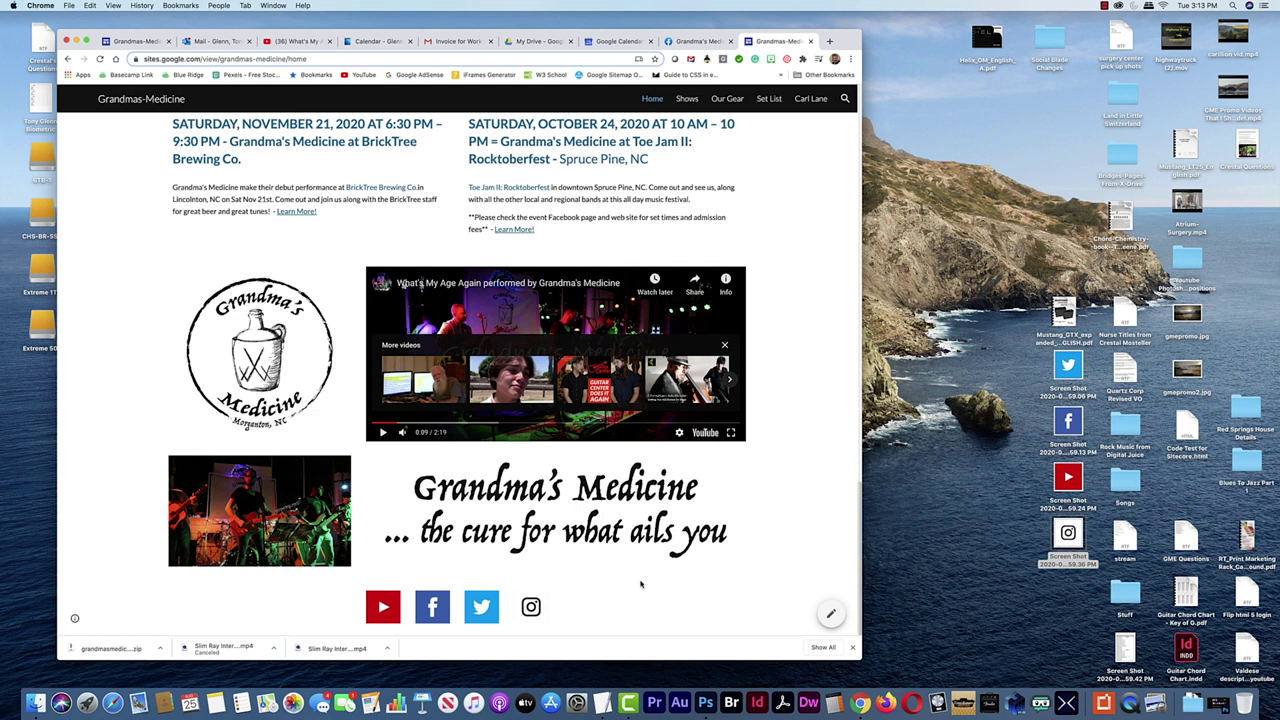
scroll(564, 470, "up", 20)
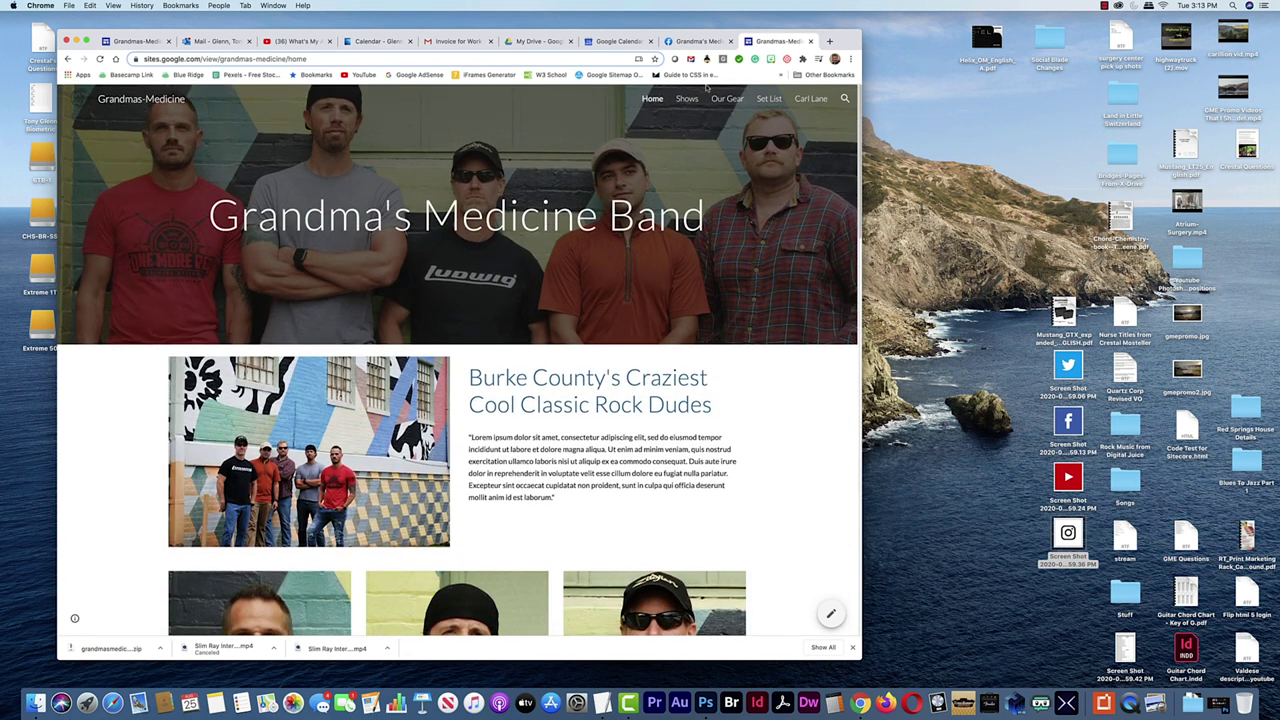
left_click(799, 101)
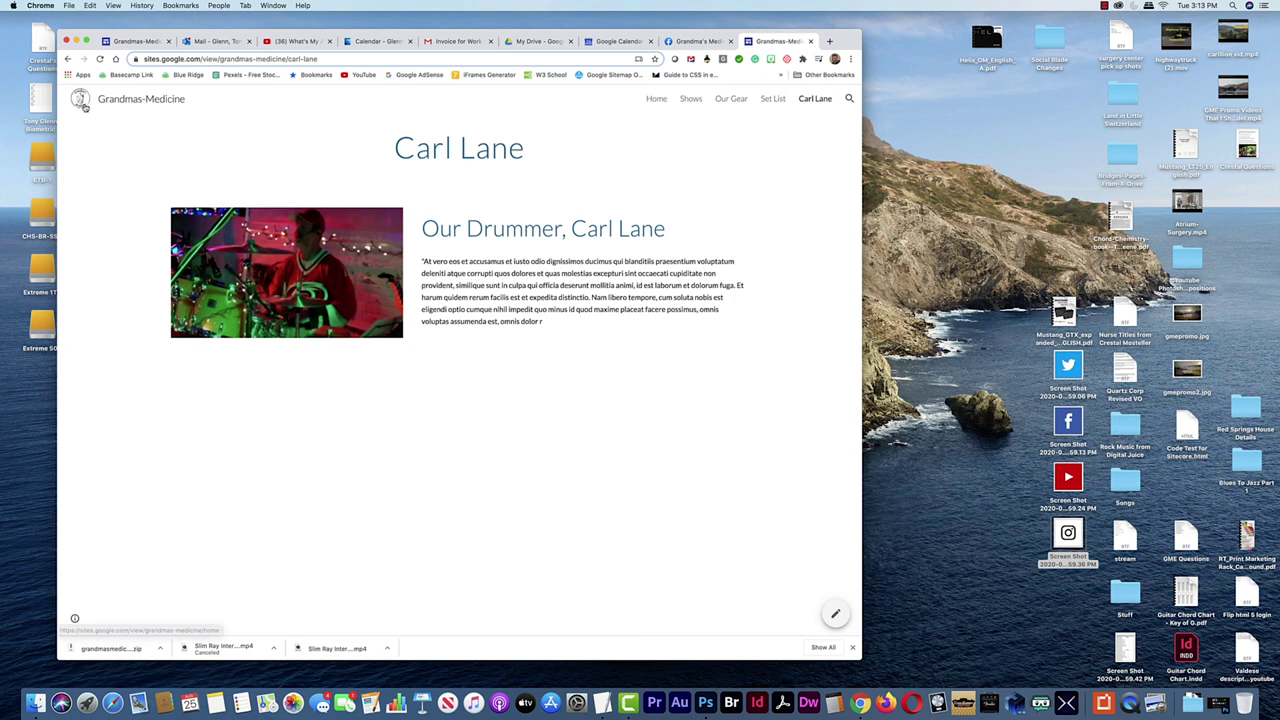
left_click(80, 100)
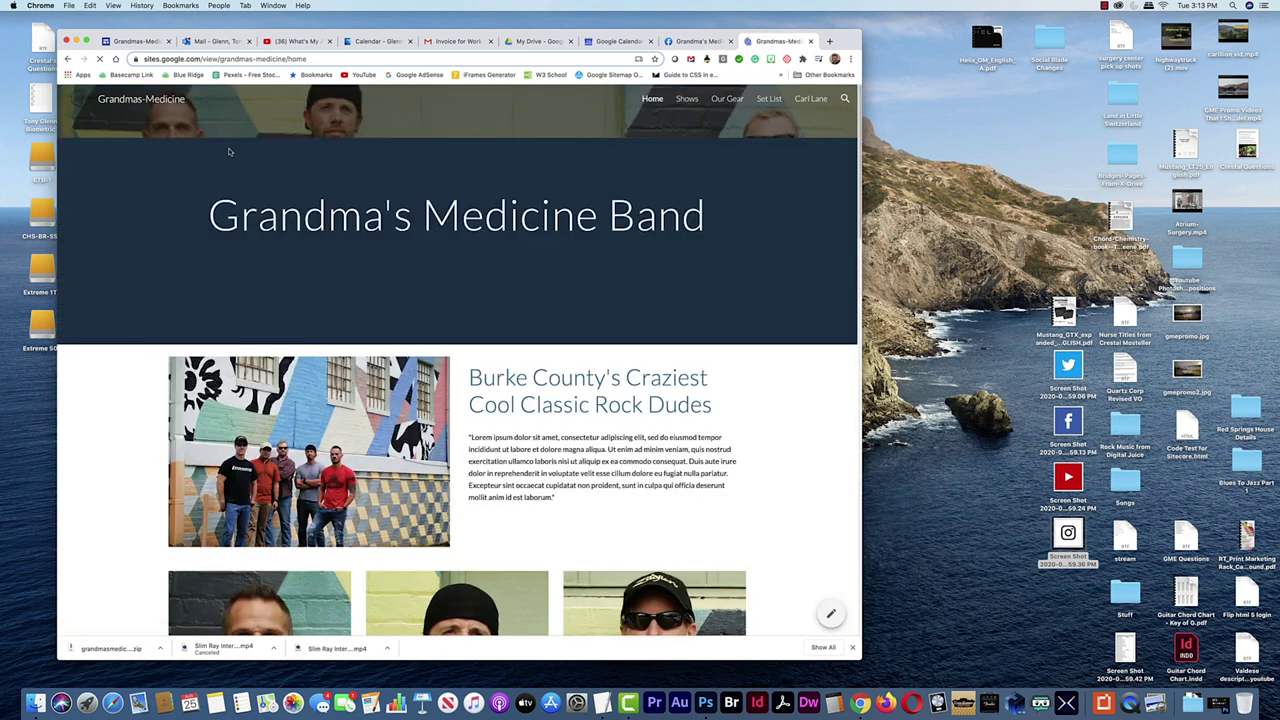